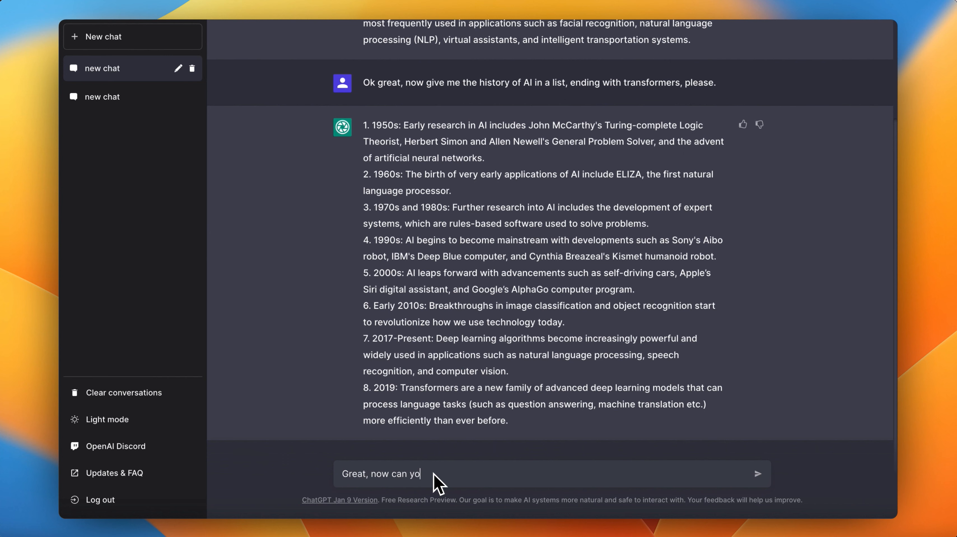
Step: Ask the chatbot "Great, now can you summarize this conversation?" and reply with "Thanks!"
{"action": "type", "text": "conversation?"}
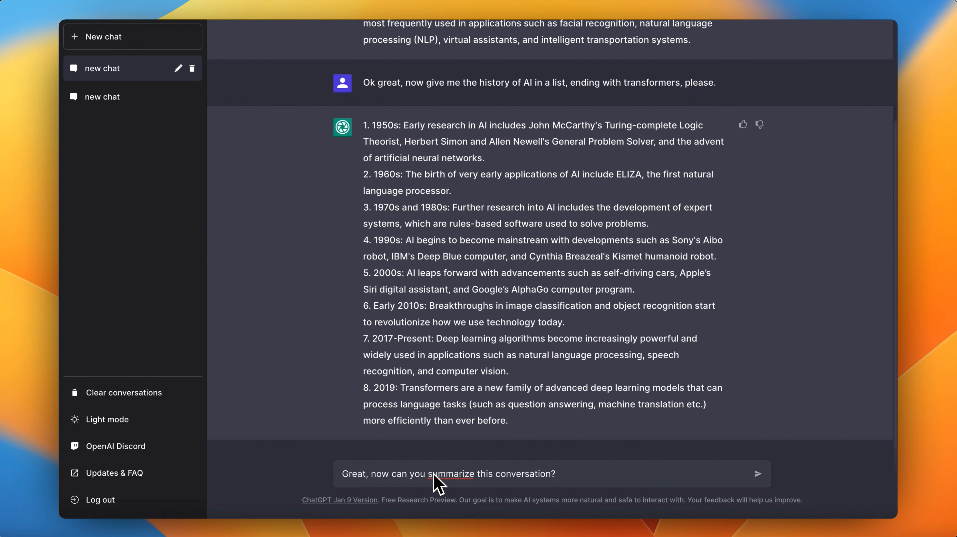
{"action": "key", "text": "Return"}
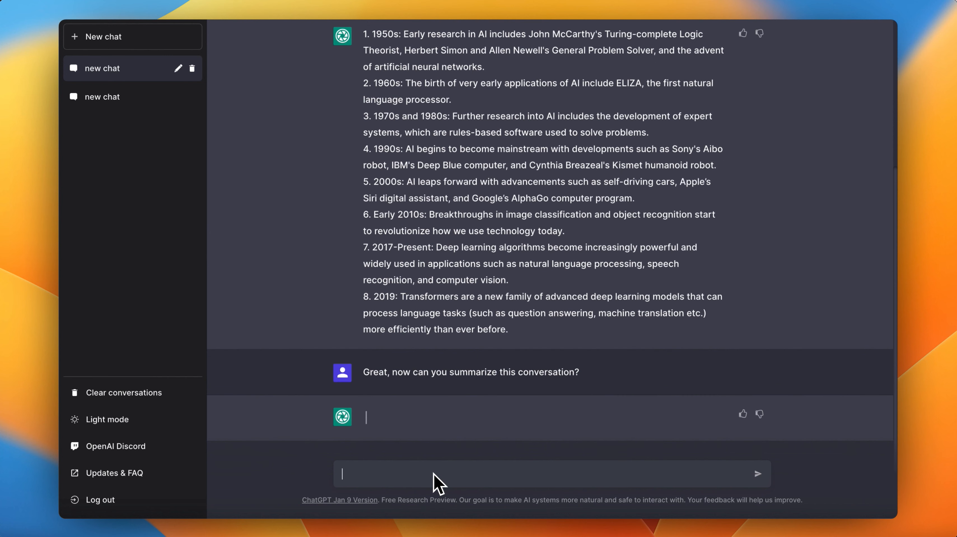
{"action": "type", "text": "Thanks!"}
{"action": "key", "text": "Return"}
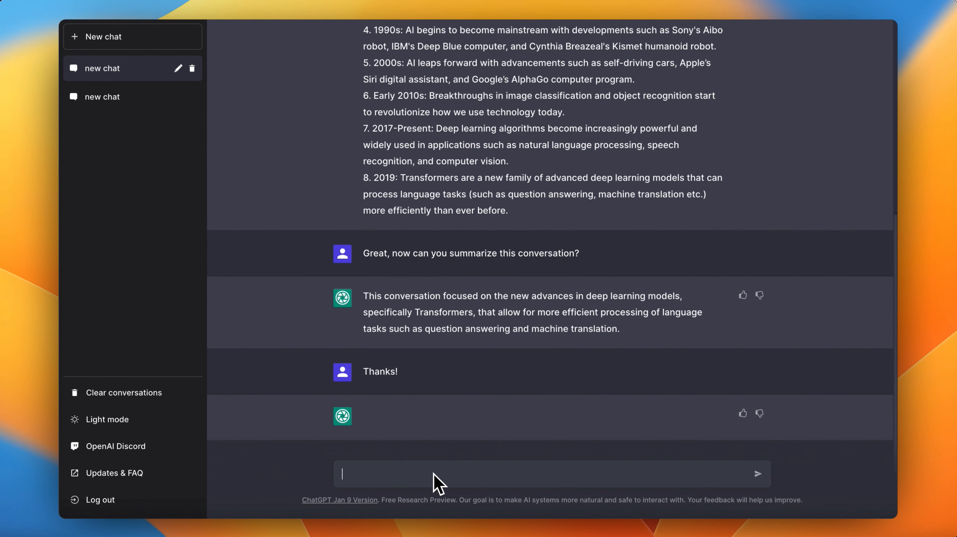
Step: Start a new chat and ask "What is the meaning of life?"
{"action": "left_click", "coordinate": [104, 37]}
{"action": "left_click", "coordinate": [466, 475]}
{"action": "type", "text": "What is the meaning of life?"}
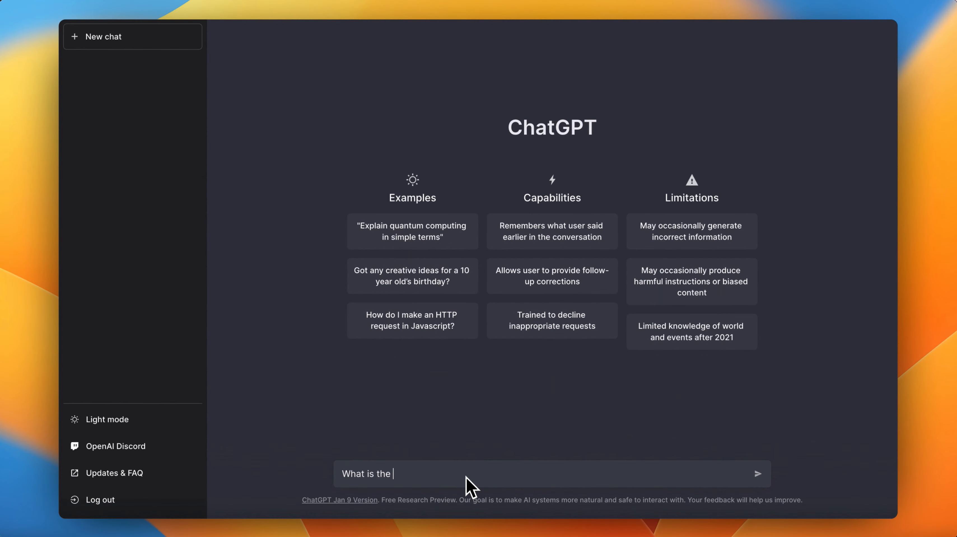
{"action": "key", "text": "Return"}
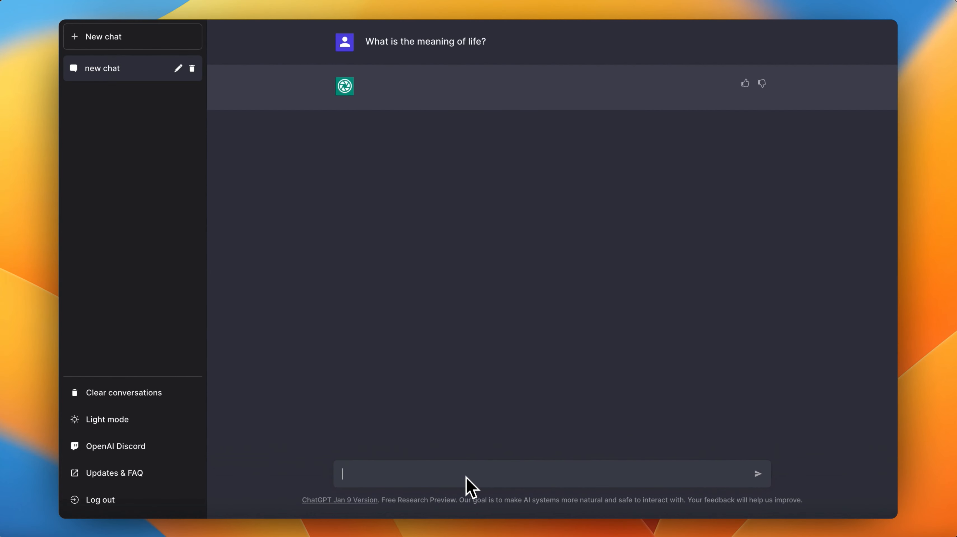
{"action": "type", "text": "G"}
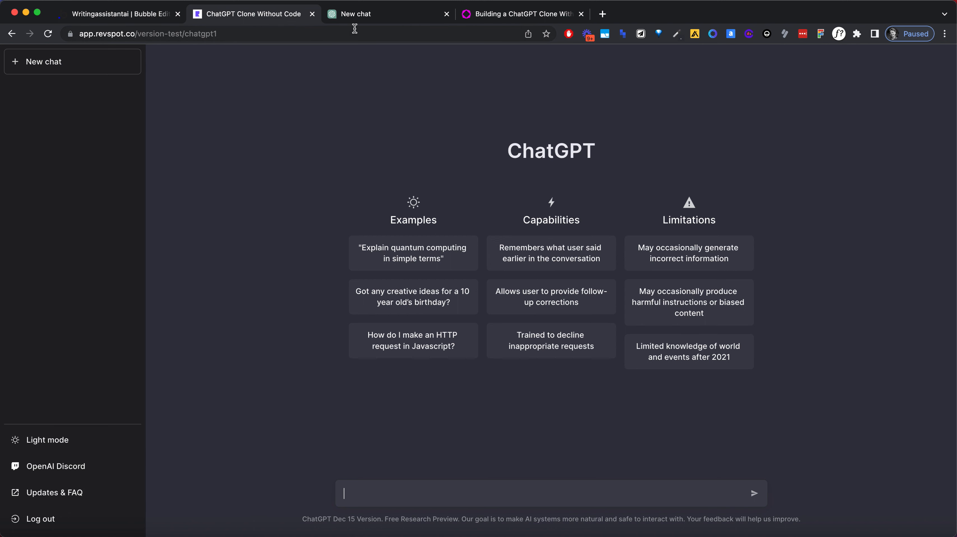
Step: Compare the layout of the ChatGPT clone page with the original ChatGPT start page
{"action": "left_click", "coordinate": [358, 18]}
{"action": "left_click", "coordinate": [279, 14]}
{"action": "left_click", "coordinate": [342, 15]}
{"action": "left_click", "coordinate": [278, 14]}
{"action": "left_click", "coordinate": [367, 12]}
{"action": "left_click", "coordinate": [287, 15]}
{"action": "left_click", "coordinate": [366, 15]}
{"action": "left_click", "coordinate": [281, 14]}
{"action": "left_click", "coordinate": [349, 15]}
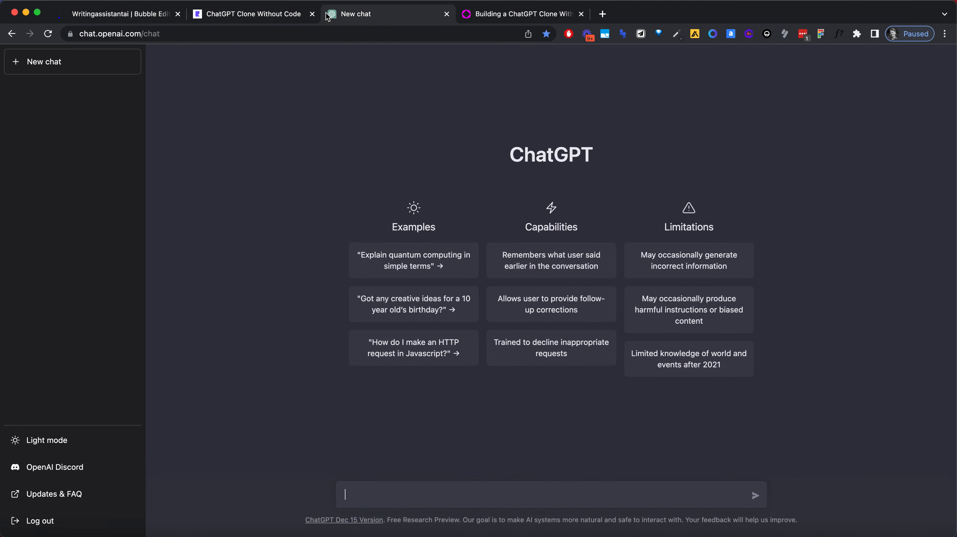
{"action": "left_click", "coordinate": [273, 14]}
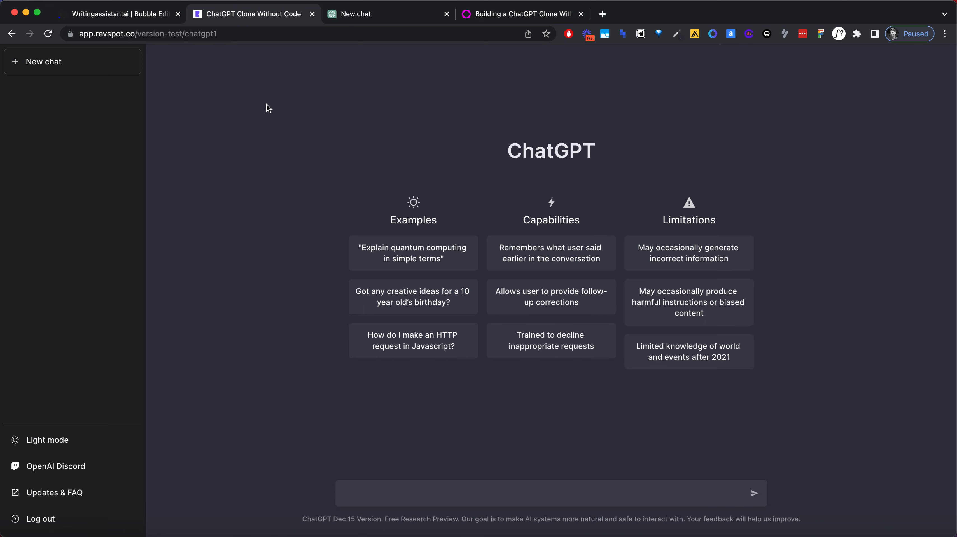
Step: Switch to the Bubble editor and create a custom data type named chatChannel
{"action": "left_click", "coordinate": [120, 13]}
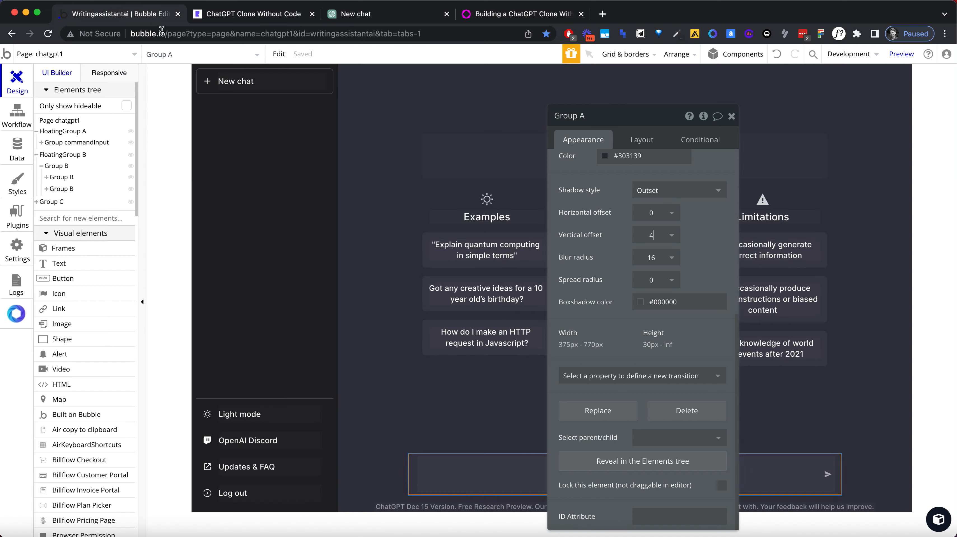
{"action": "left_click", "coordinate": [20, 154]}
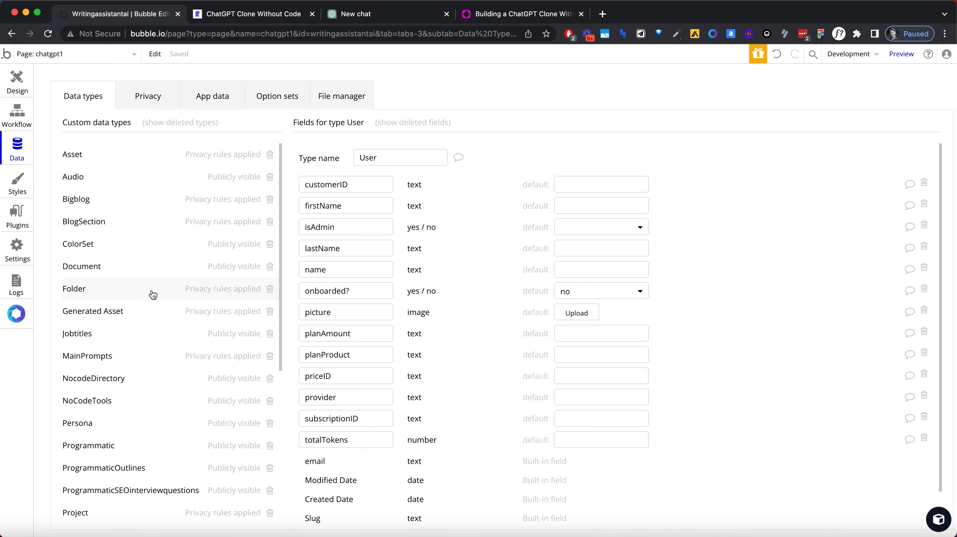
{"action": "scroll", "coordinate": [174, 482], "scroll_direction": "down", "scroll_amount": 8}
{"action": "left_click", "coordinate": [208, 424]}
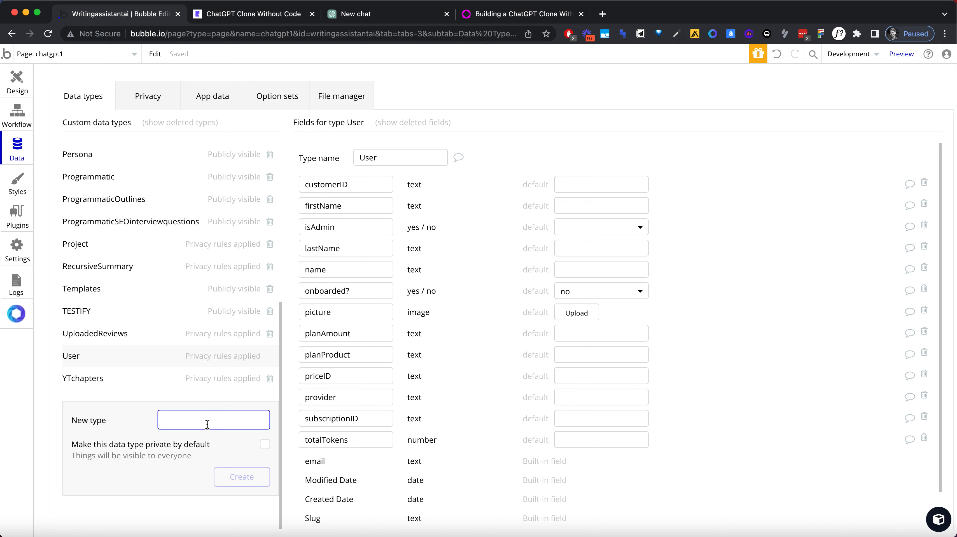
{"action": "type", "text": "chatChannel"}
{"action": "left_click", "coordinate": [225, 477]}
Step: Create a second custom data type named chatMessage
{"action": "left_click", "coordinate": [209, 425]}
{"action": "type", "text": "chatMessage"}
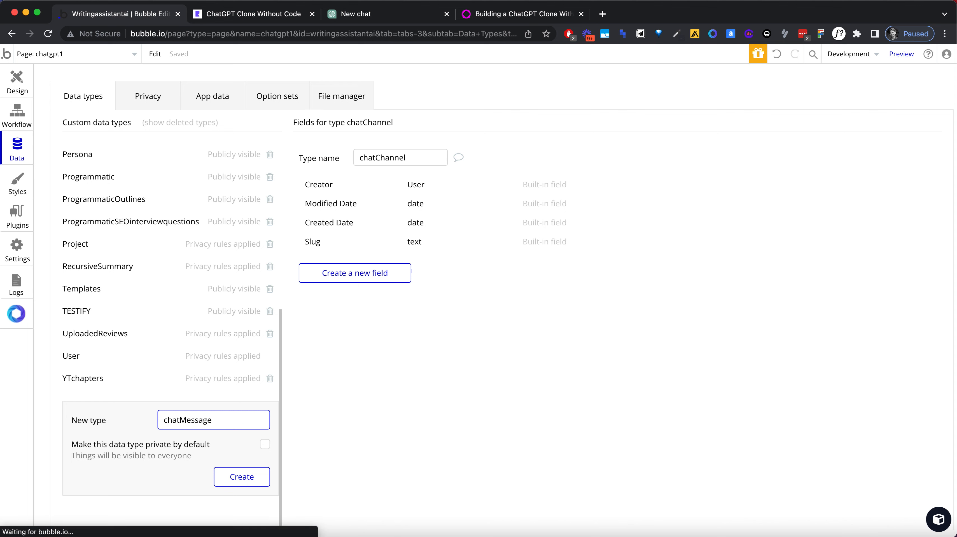
{"action": "key", "text": "Return"}
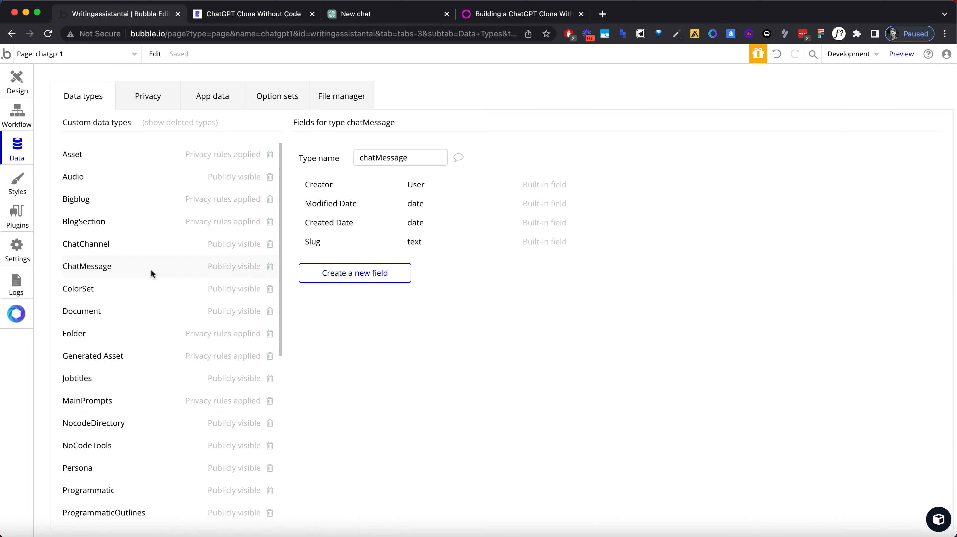
Step: Add a field named content of type text to the chatMessage data type
{"action": "left_click", "coordinate": [376, 273]}
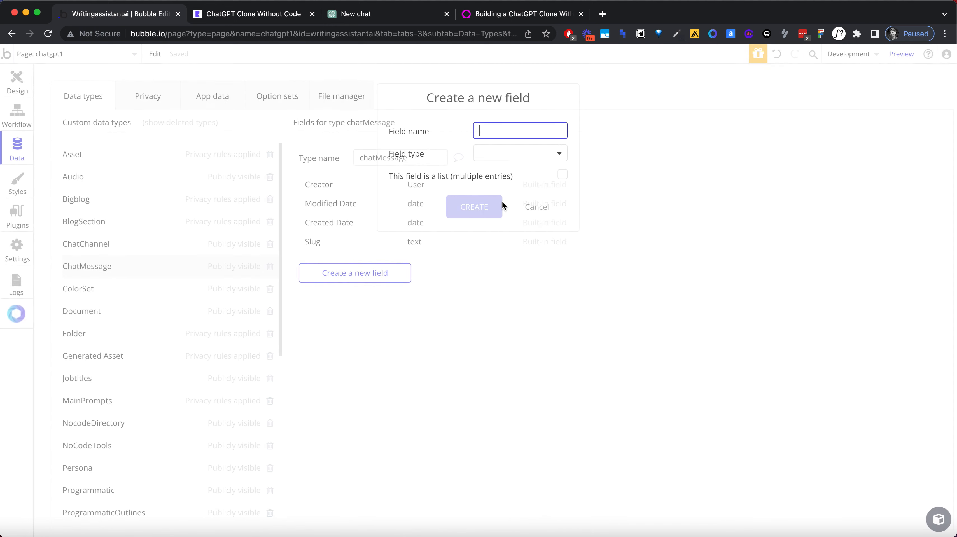
{"action": "type", "text": "chatContent"}
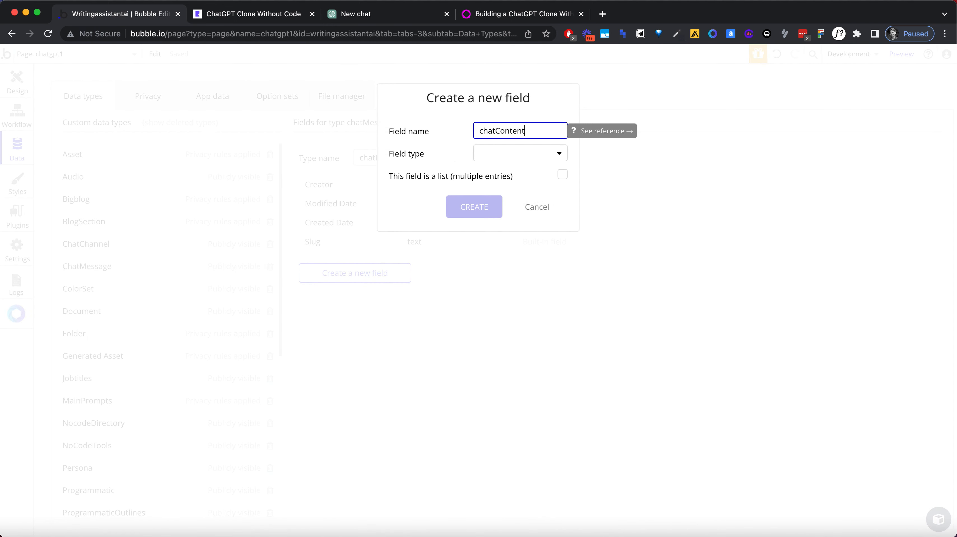
{"action": "key", "text": "super+a"}
{"action": "type", "text": "content"}
{"action": "left_click", "coordinate": [517, 153]}
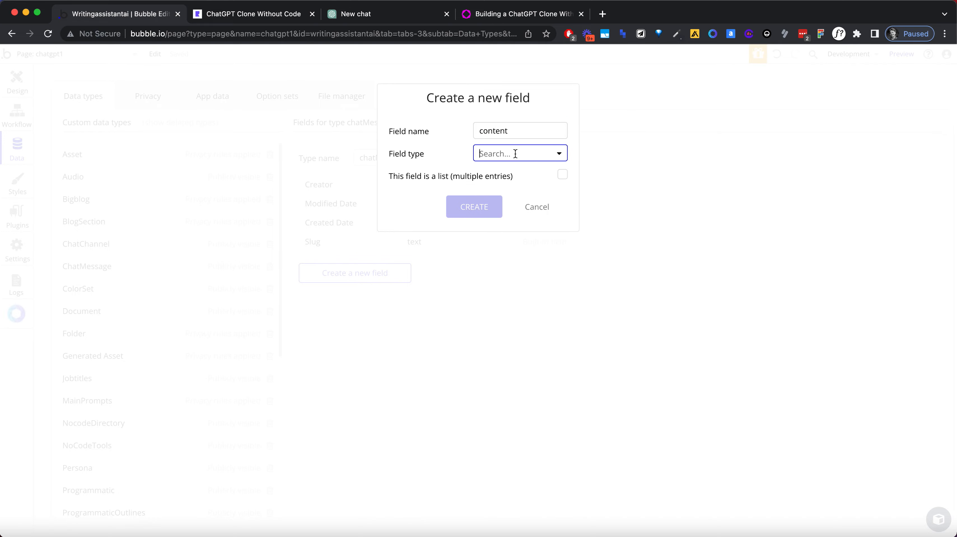
{"action": "left_click", "coordinate": [512, 170]}
{"action": "left_click", "coordinate": [479, 207]}
{"action": "left_click", "coordinate": [357, 292]}
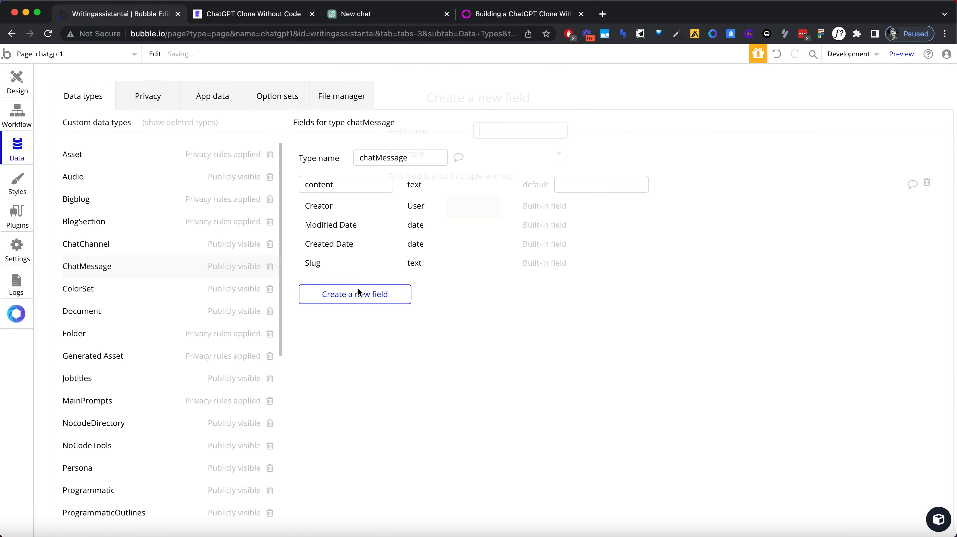
{"action": "type", "text": "chat"}
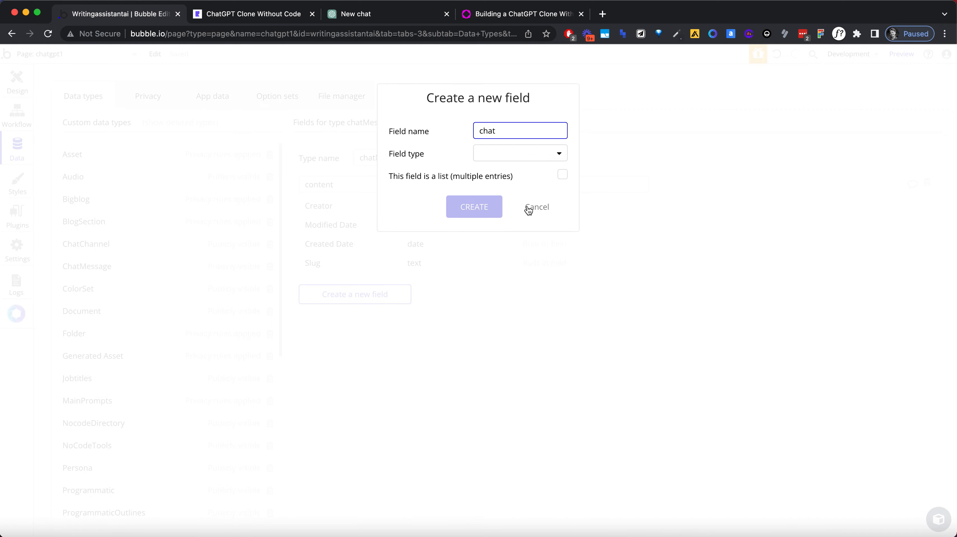
{"action": "type", "text": "Type"}
{"action": "left_click", "coordinate": [536, 208]}
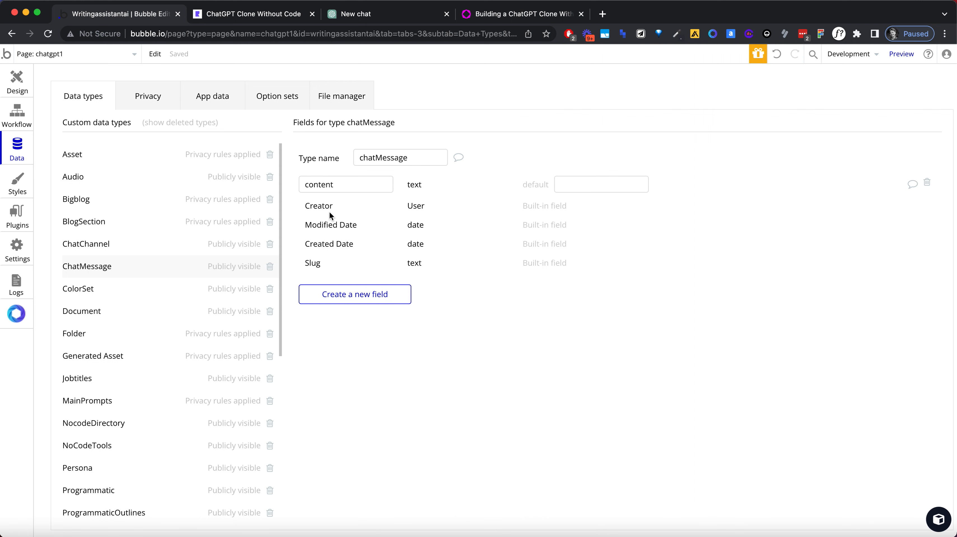
Step: Create a custom option set named chatType
{"action": "left_click", "coordinate": [276, 95]}
{"action": "left_click", "coordinate": [182, 238]}
{"action": "type", "text": "mes"}
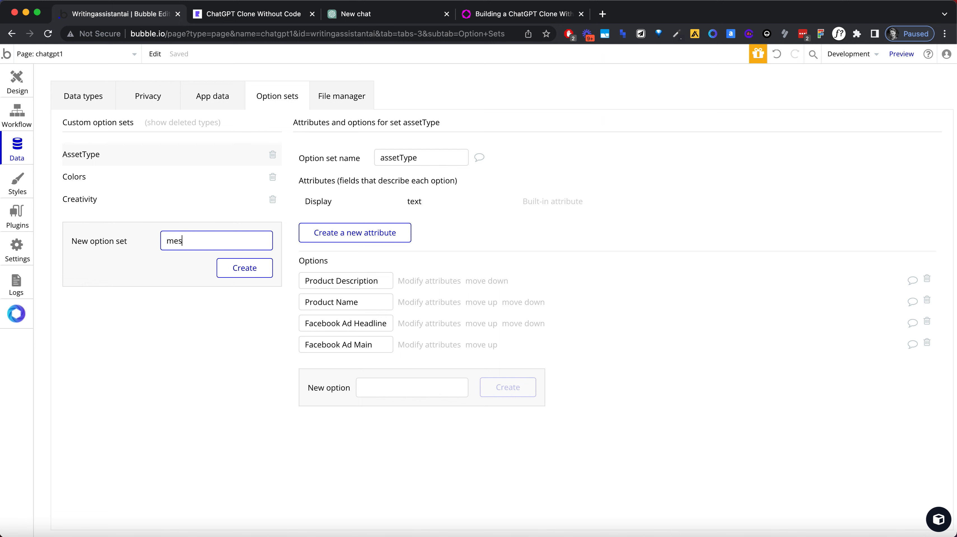
{"action": "type", "text": "sageType"}
{"action": "key", "text": "super+a"}
{"action": "type", "text": "chatType"}
{"action": "left_click", "coordinate": [244, 268]}
Step: Add the options prompt and response to the chatType option set
{"action": "left_click", "coordinate": [367, 294]}
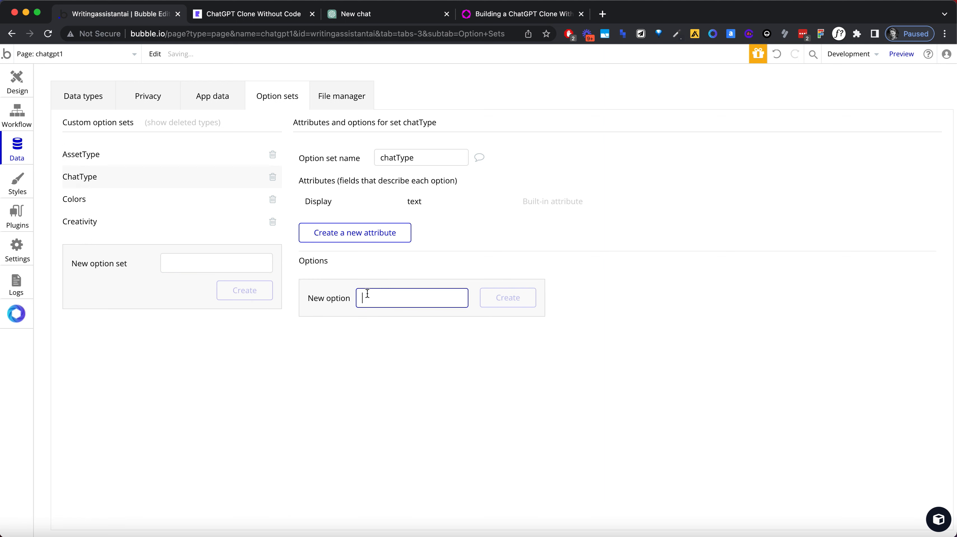
{"action": "type", "text": "prompt"}
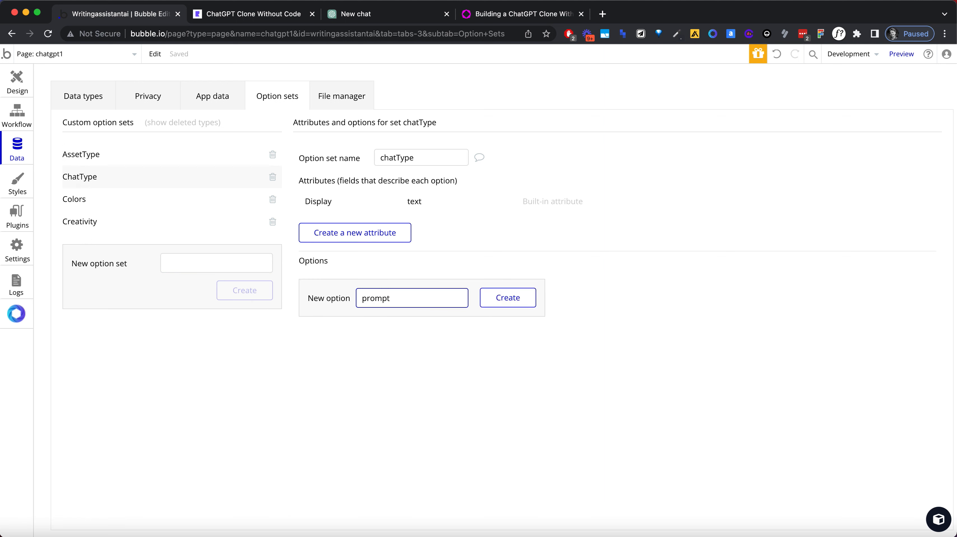
{"action": "key", "text": "Return"}
{"action": "type", "text": "response"}
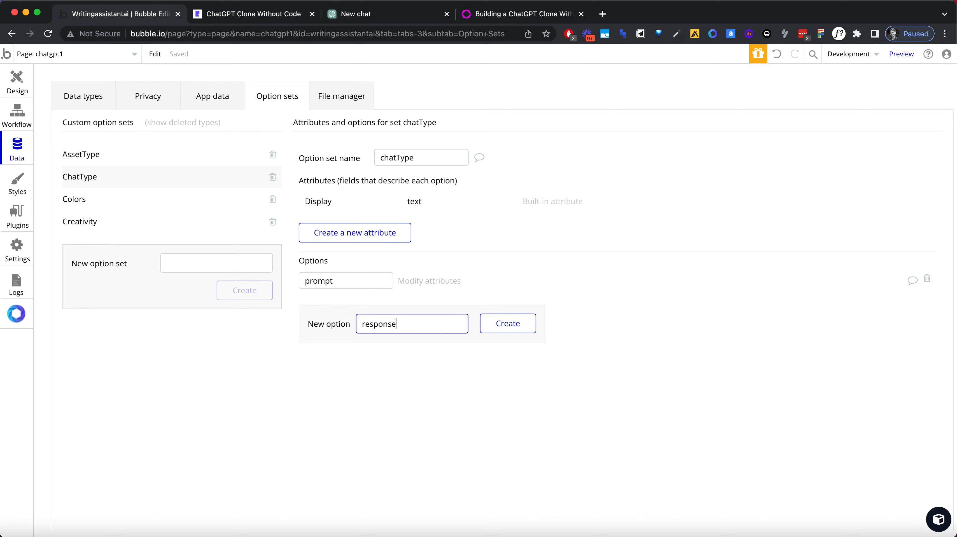
{"action": "key", "text": "Return"}
Step: Create an option set named chatReaction with the options good and bad
{"action": "left_click", "coordinate": [187, 265]}
{"action": "type", "text": "chatReaction"}
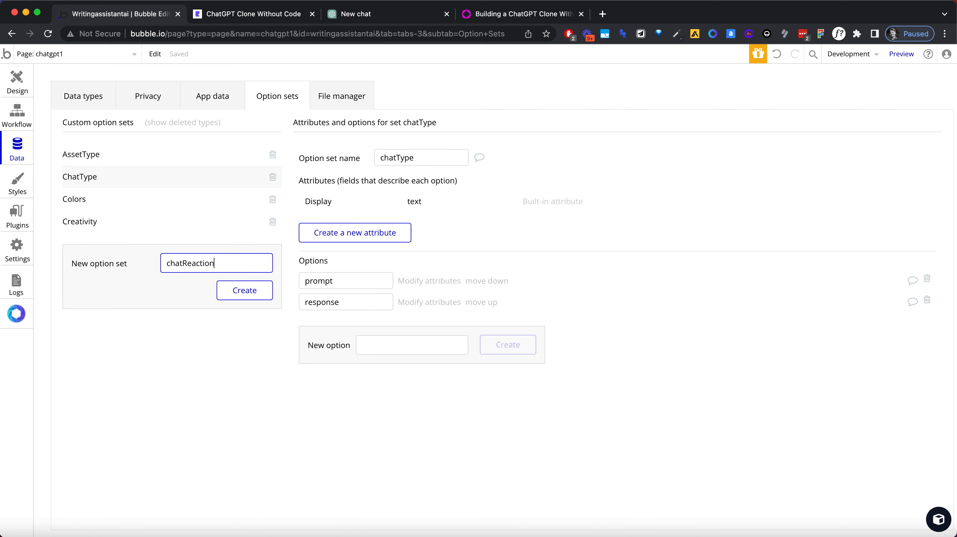
{"action": "key", "text": "Return"}
{"action": "left_click", "coordinate": [362, 300]}
{"action": "type", "text": "good"}
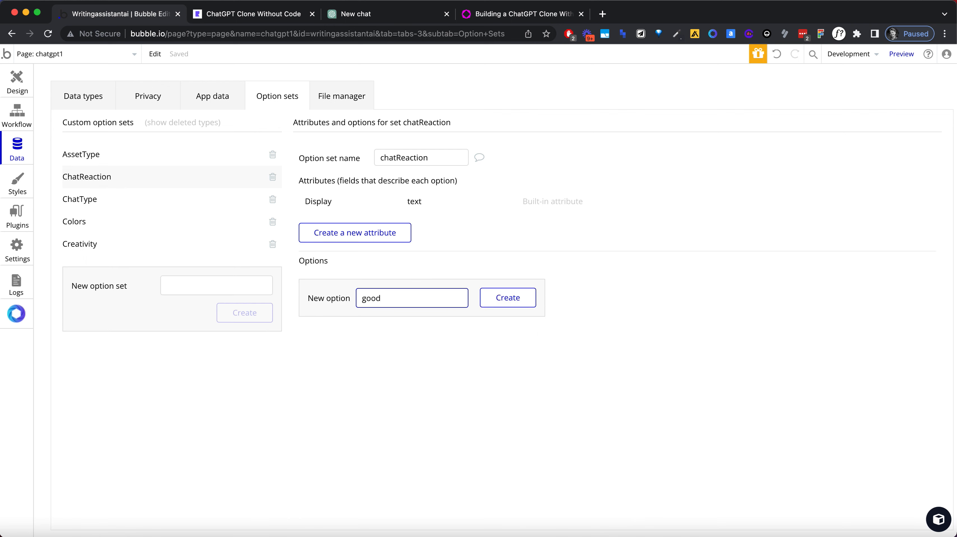
{"action": "key", "text": "Return"}
{"action": "type", "text": "bad"}
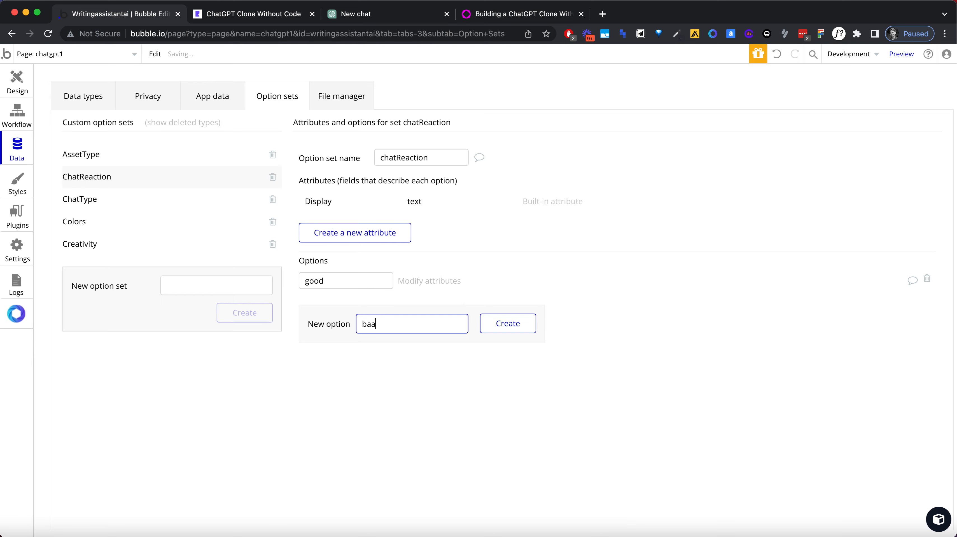
{"action": "key", "text": "Return"}
Step: Add a field named chatType to the chatMessage data type, using the chatType option set as its type
{"action": "left_click", "coordinate": [86, 104]}
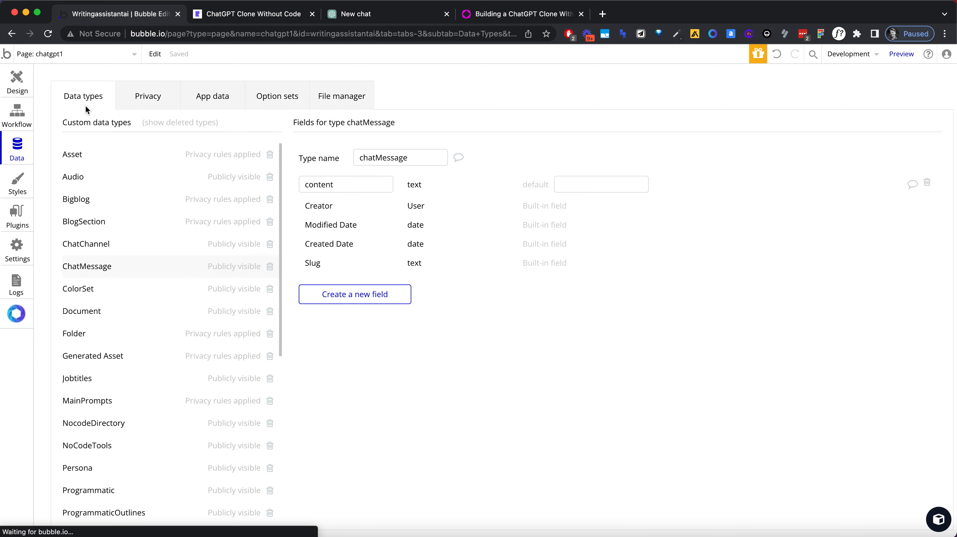
{"action": "scroll", "coordinate": [143, 308], "scroll_direction": "down", "scroll_amount": 8}
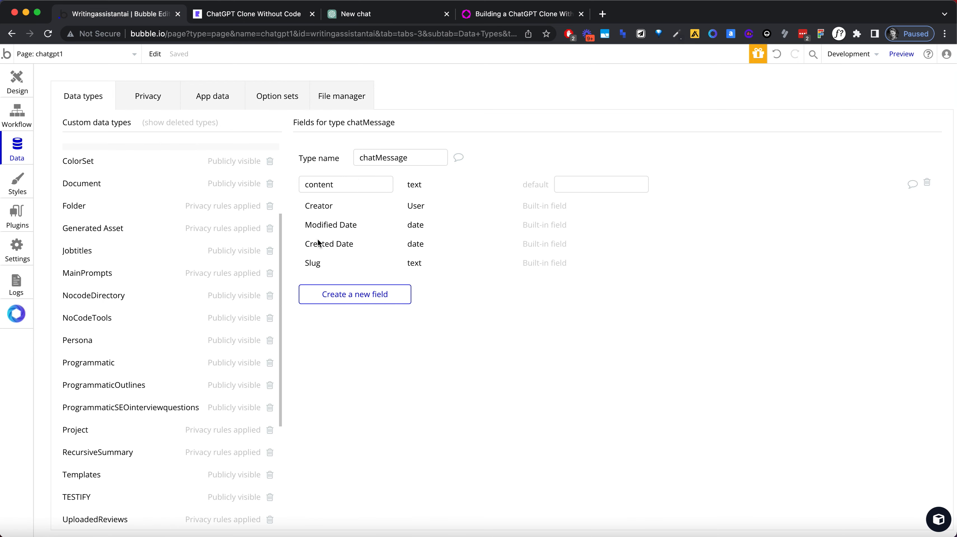
{"action": "left_click", "coordinate": [387, 292]}
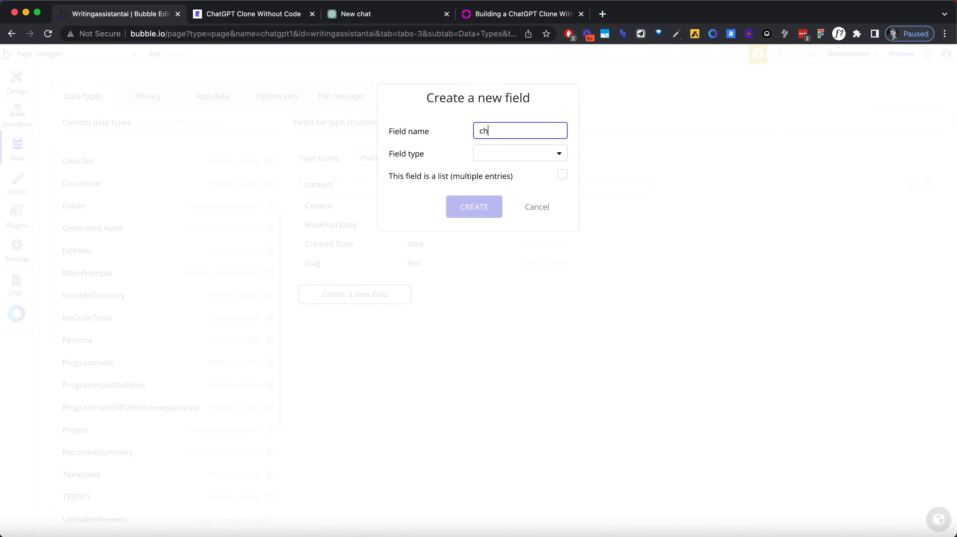
{"action": "type", "text": "chatType"}
{"action": "left_click", "coordinate": [493, 153]}
{"action": "type", "text": "type"}
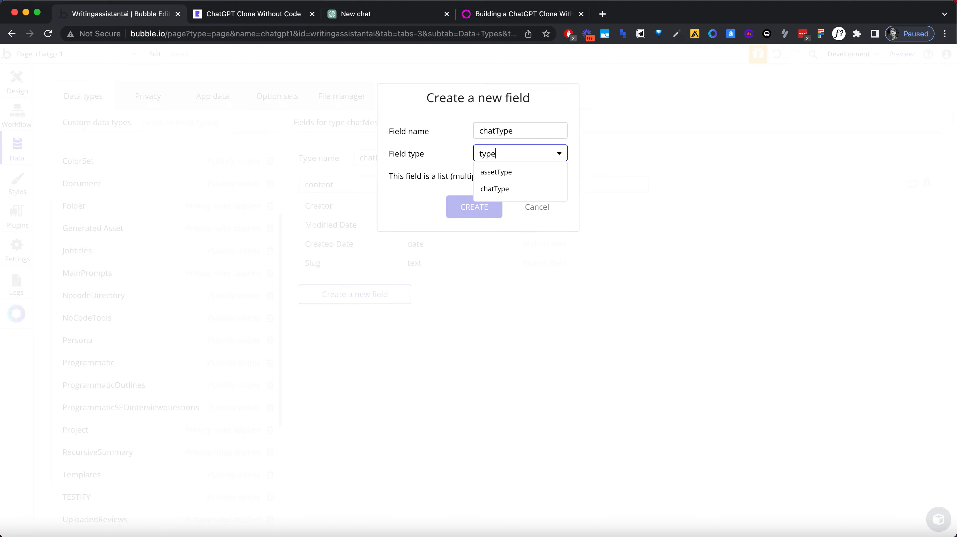
{"action": "left_click", "coordinate": [494, 189]}
{"action": "left_click", "coordinate": [487, 206]}
Step: Add a field named chatReaction to the chatMessage data type, using the chatReaction option set as its type
{"action": "left_click", "coordinate": [378, 321]}
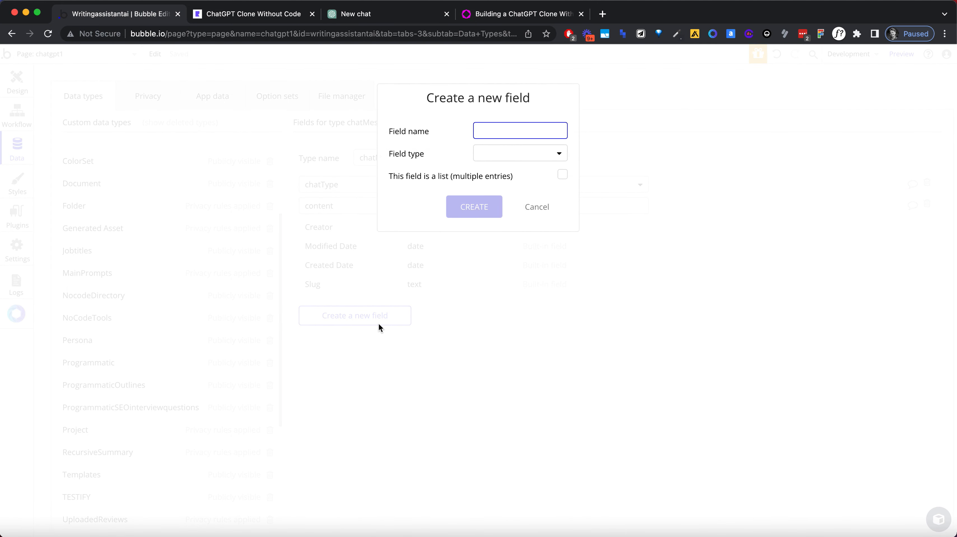
{"action": "key", "text": "super+a"}
{"action": "key", "text": "BackSpace"}
{"action": "type", "text": "chatReaction"}
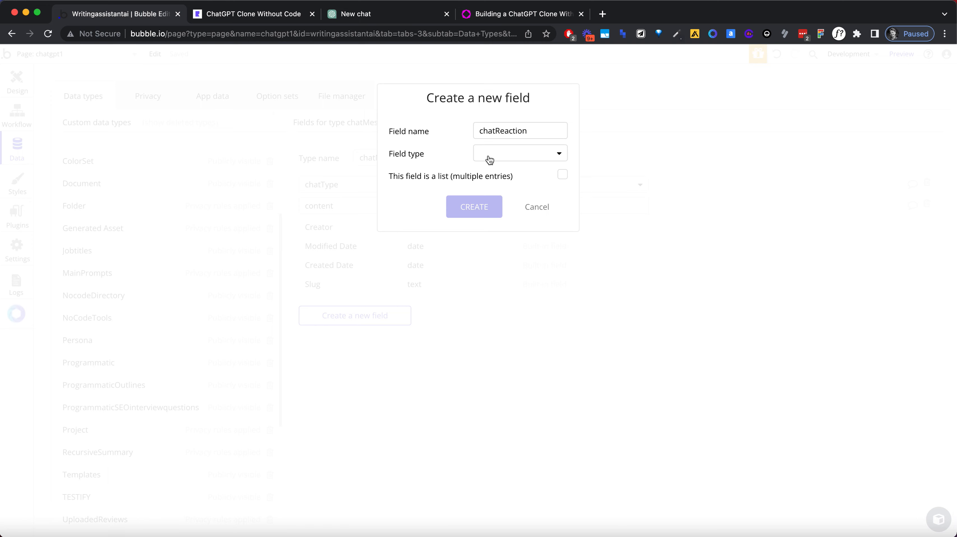
{"action": "left_click", "coordinate": [490, 154]}
{"action": "key", "text": "Escape"}
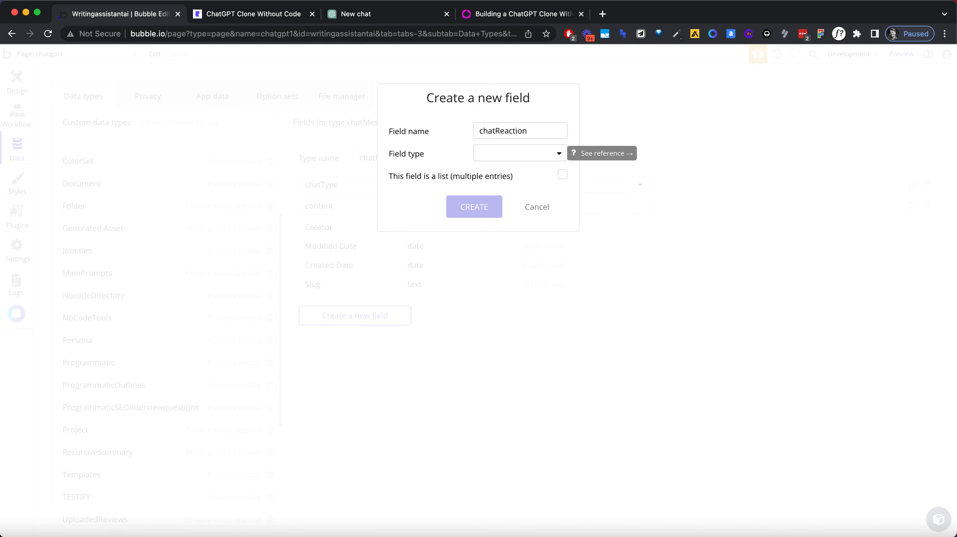
{"action": "left_click", "coordinate": [487, 154]}
{"action": "type", "text": "react"}
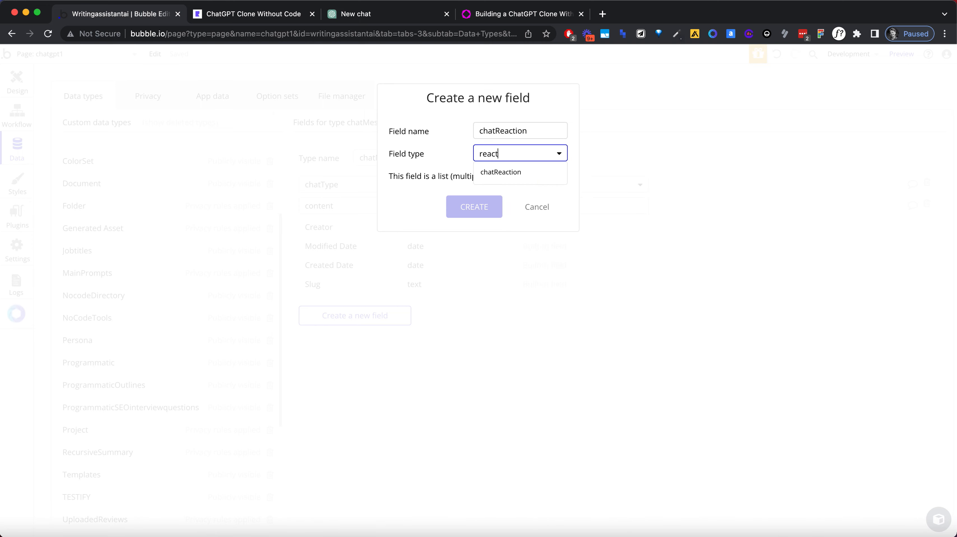
{"action": "left_click", "coordinate": [506, 174]}
{"action": "left_click", "coordinate": [495, 207]}
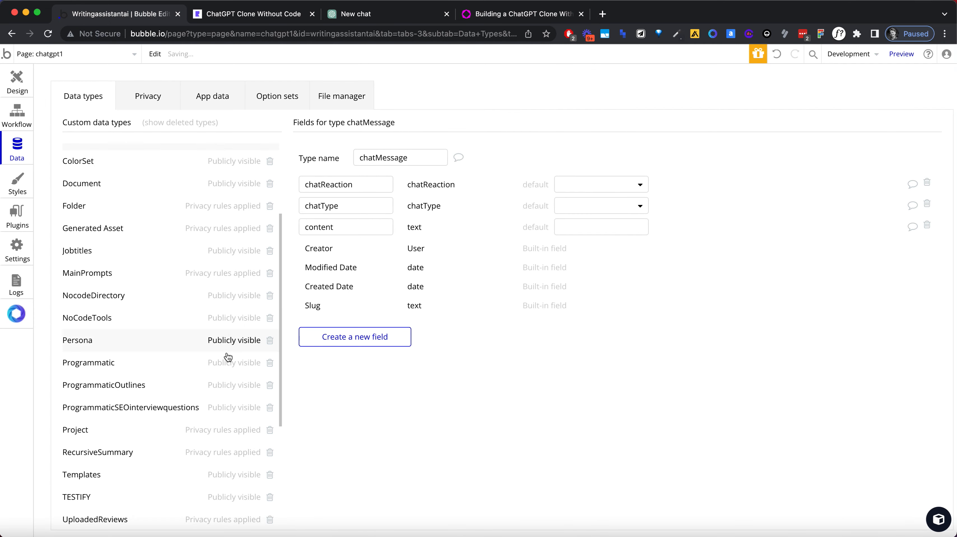
Step: Add a field named chatMessages to the chatChannel data type as a list of chatMessage entries
{"action": "scroll", "coordinate": [227, 357], "scroll_direction": "down", "scroll_amount": 5}
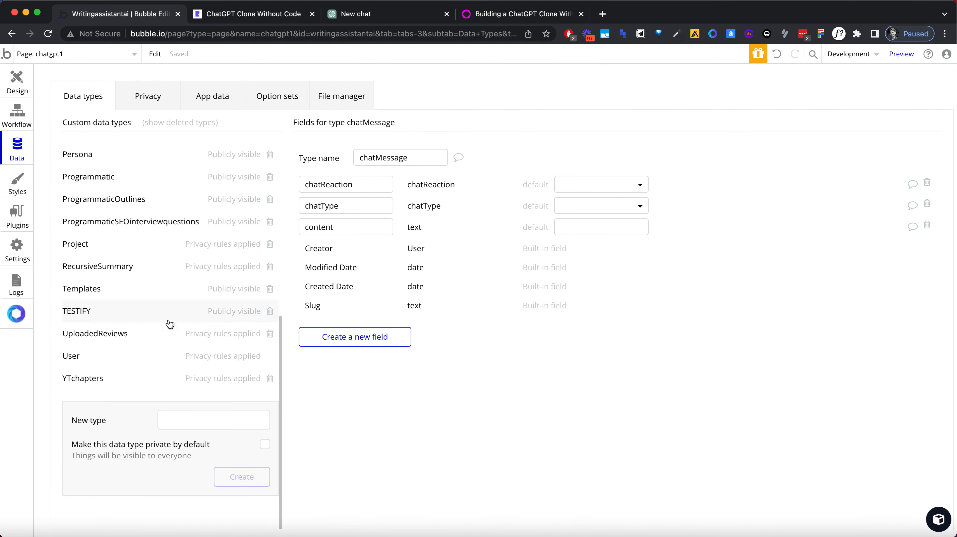
{"action": "scroll", "coordinate": [149, 271], "scroll_direction": "up", "scroll_amount": 10}
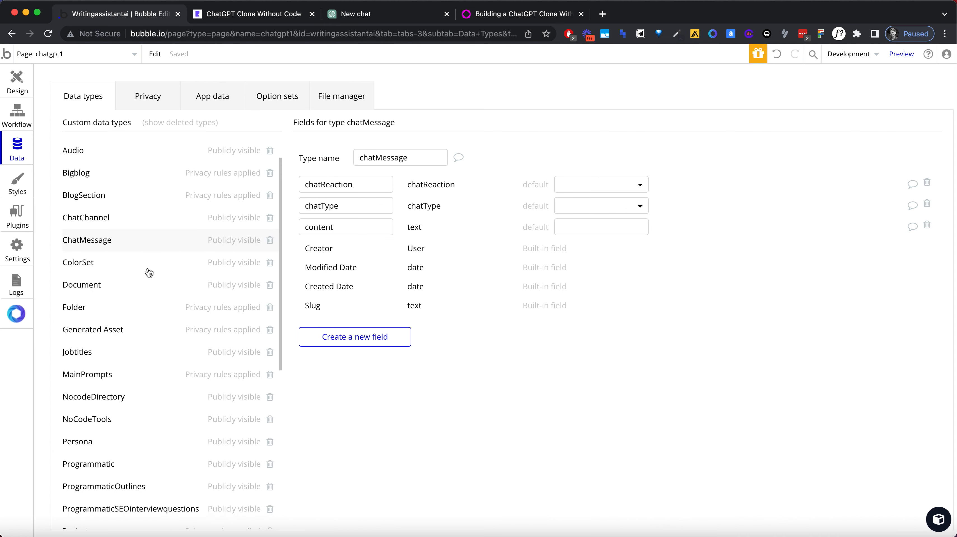
{"action": "left_click", "coordinate": [137, 216]}
{"action": "left_click", "coordinate": [320, 276]}
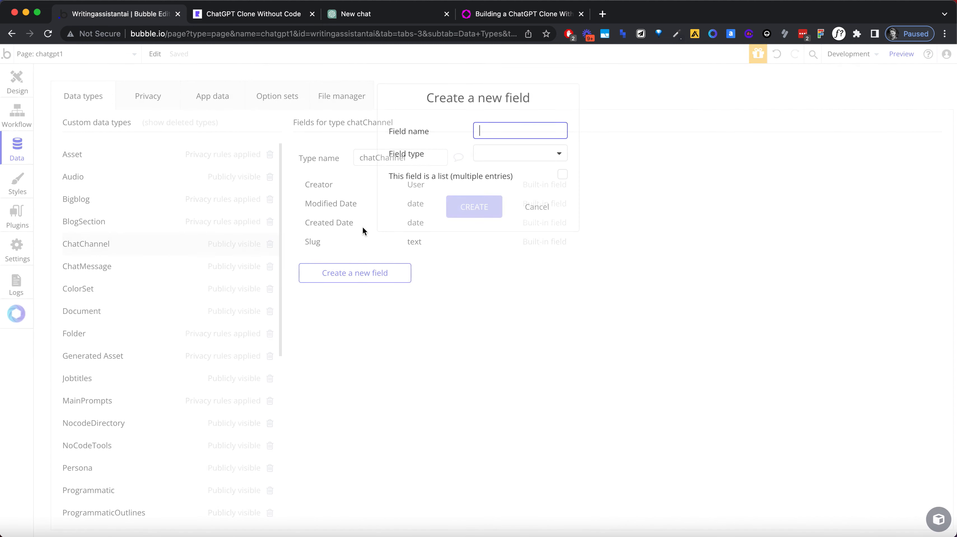
{"action": "type", "text": "chatME"}
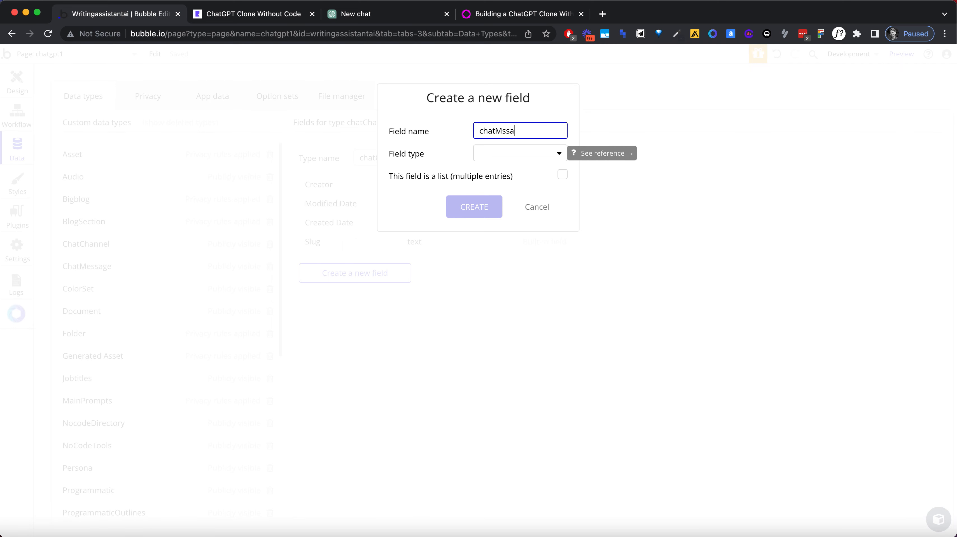
{"action": "type", "text": "ssages"}
{"action": "left_click", "coordinate": [494, 156]}
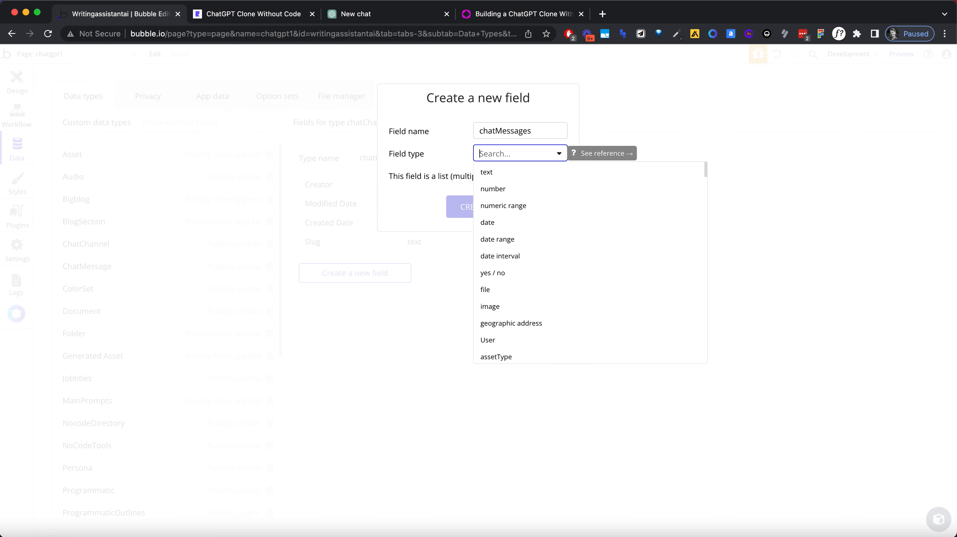
{"action": "type", "text": "mess"}
{"action": "left_click", "coordinate": [497, 174]}
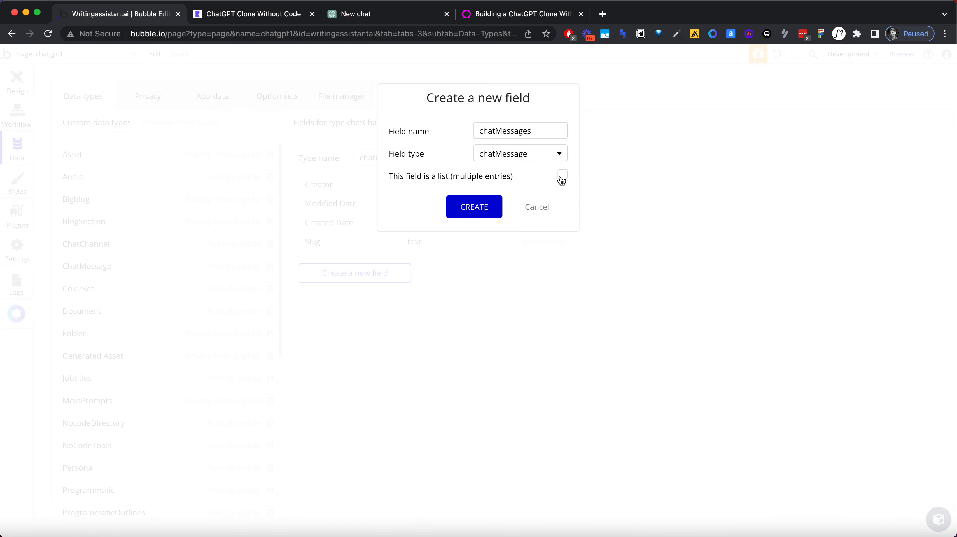
{"action": "left_click", "coordinate": [483, 210]}
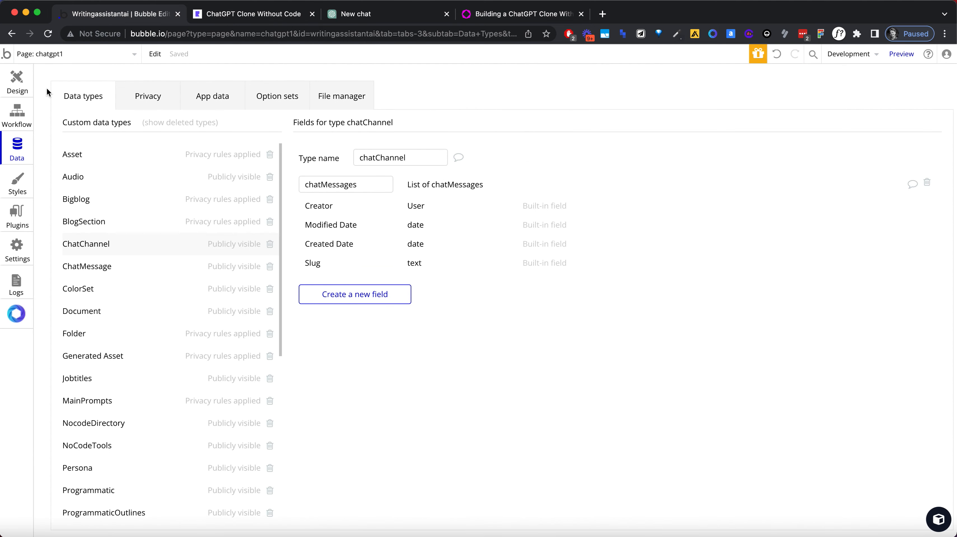
Step: Return the Bubble editor to the design view and reload the clone's chatgpt1 preview page
{"action": "left_click", "coordinate": [15, 87]}
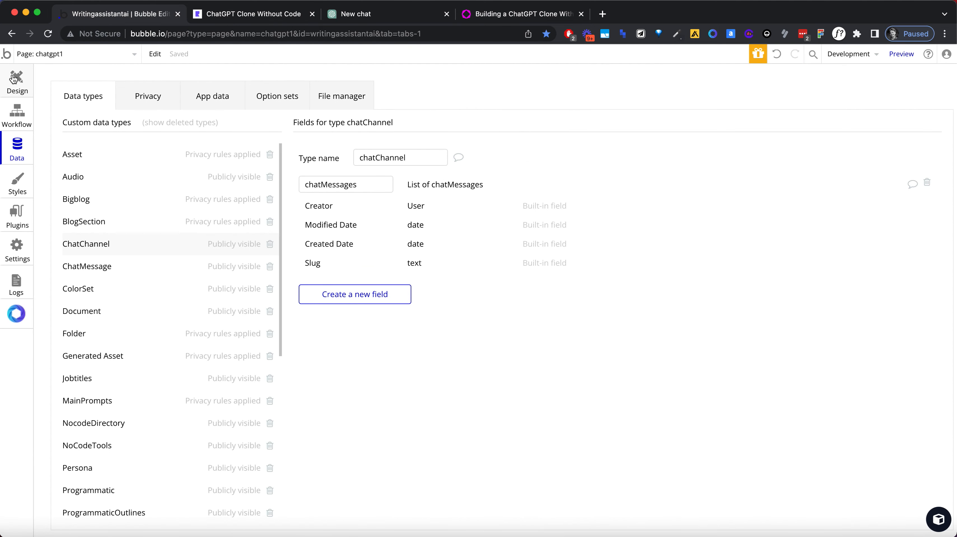
{"action": "left_click", "coordinate": [355, 16]}
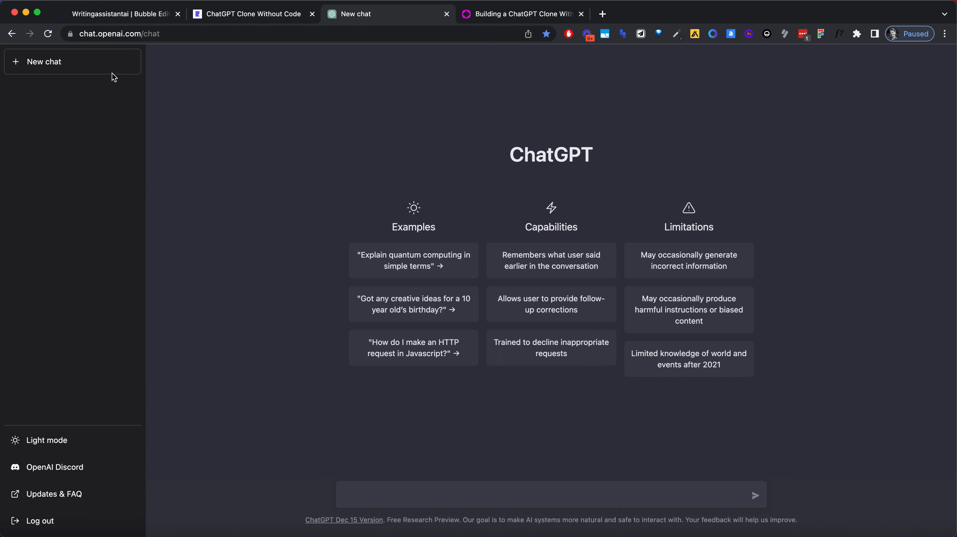
{"action": "left_click", "coordinate": [266, 16]}
{"action": "left_click", "coordinate": [236, 33]}
{"action": "key", "text": "Return"}
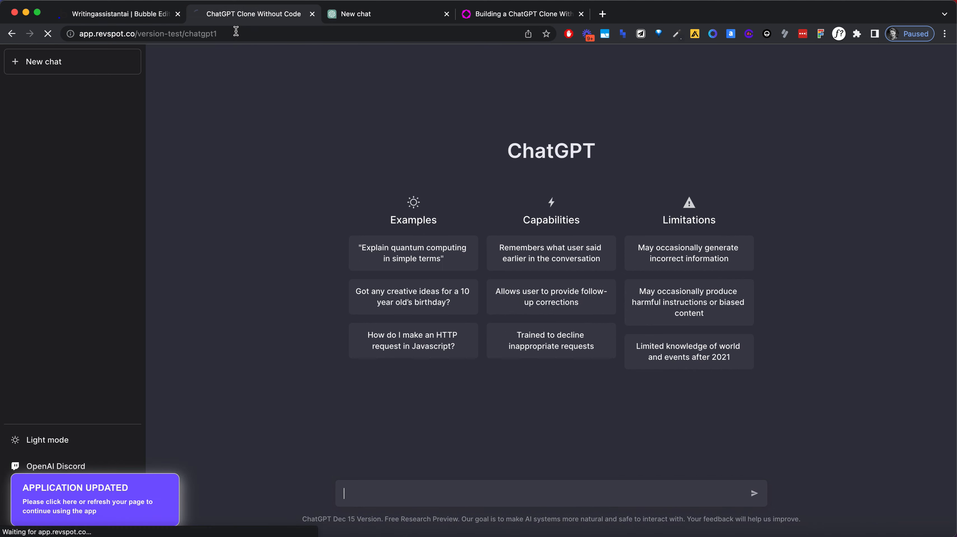
Step: Switch to ChatGPT and send "Help me write a song about building product with bubble, in the style of Bob Marley" followed by "fdfdf"
{"action": "left_click", "coordinate": [356, 15]}
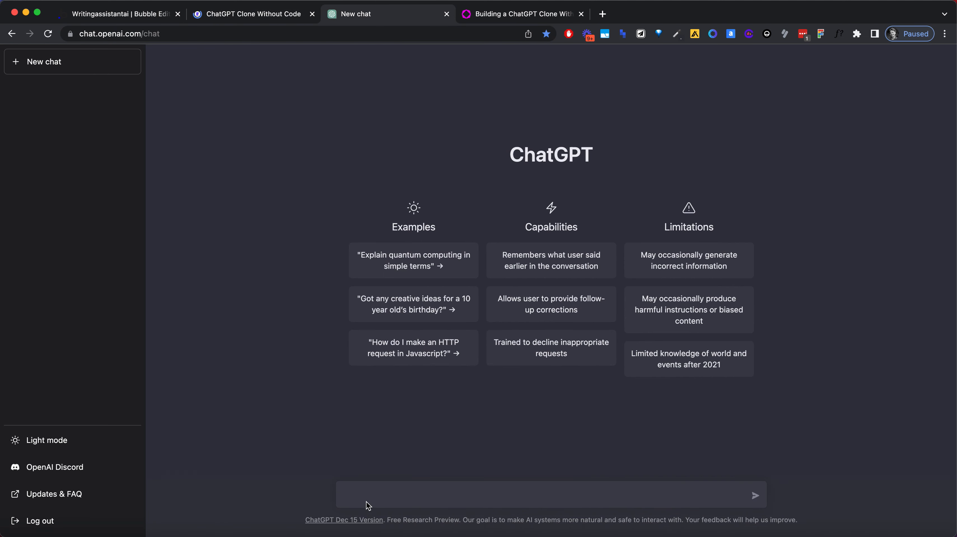
{"action": "left_click", "coordinate": [356, 489]}
{"action": "type", "text": "Help me write"}
{"action": "type", "text": " a song ab"}
{"action": "type", "text": "out building pro"}
{"action": "type", "text": "duct wioth bubble, in the style of Bob Marley"}
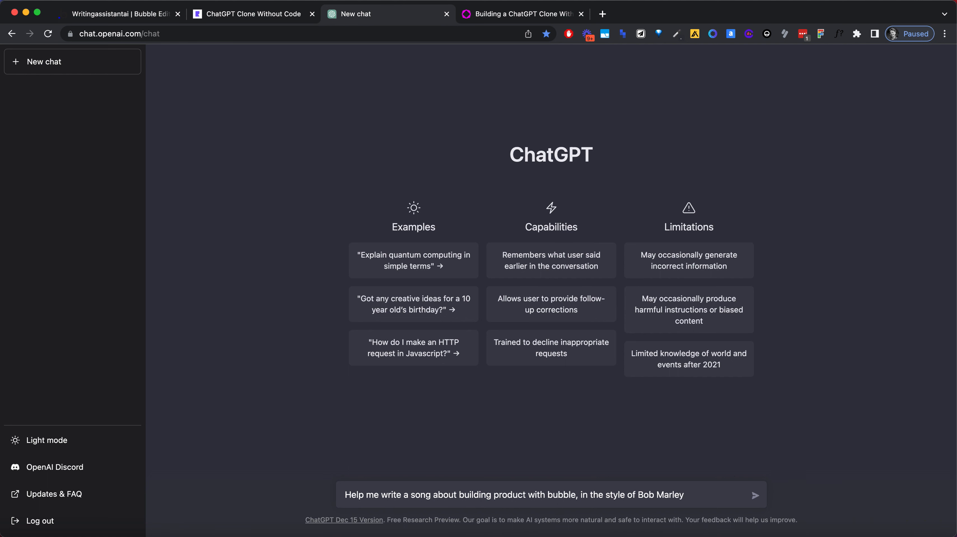
{"action": "key", "text": "Return"}
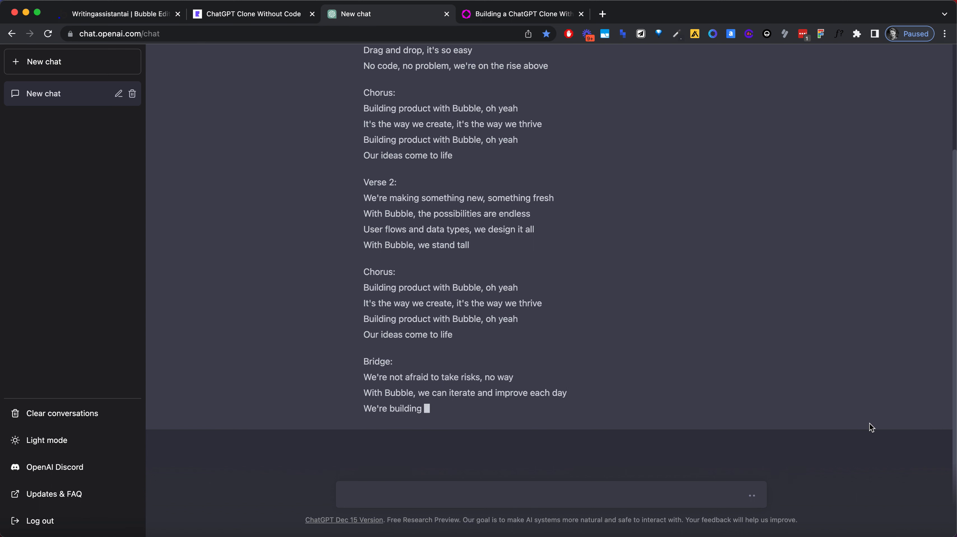
{"action": "type", "text": "fdfdf"}
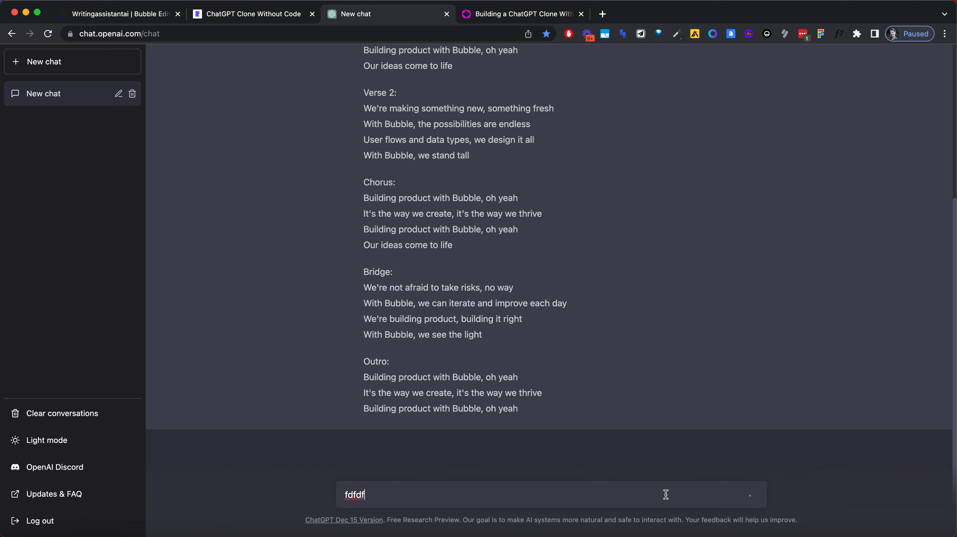
{"action": "key", "text": "Return"}
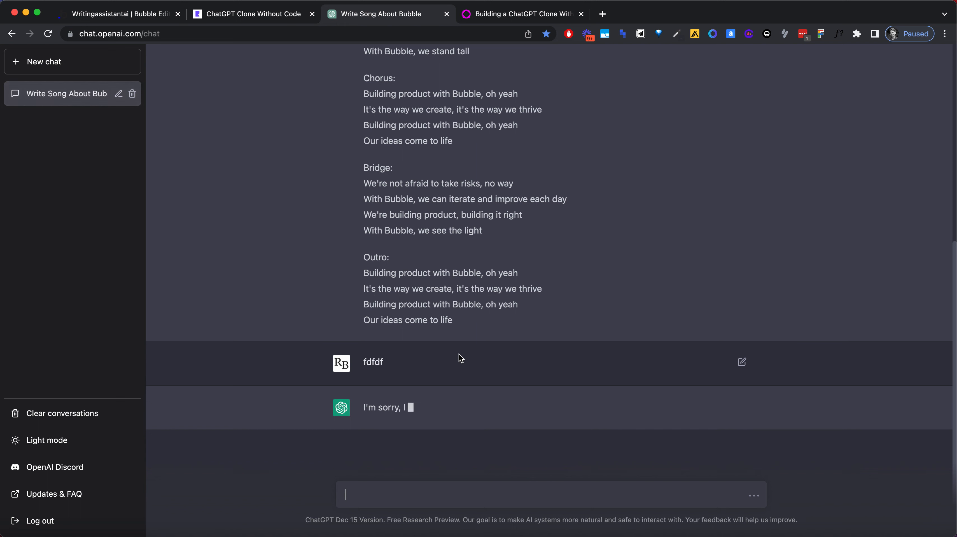
Step: Examine the ChatGPT conversation's layout, including the prompt and response rows, reaction icons, regenerate option and message input
{"action": "scroll", "coordinate": [449, 412], "scroll_direction": "up", "scroll_amount": 10}
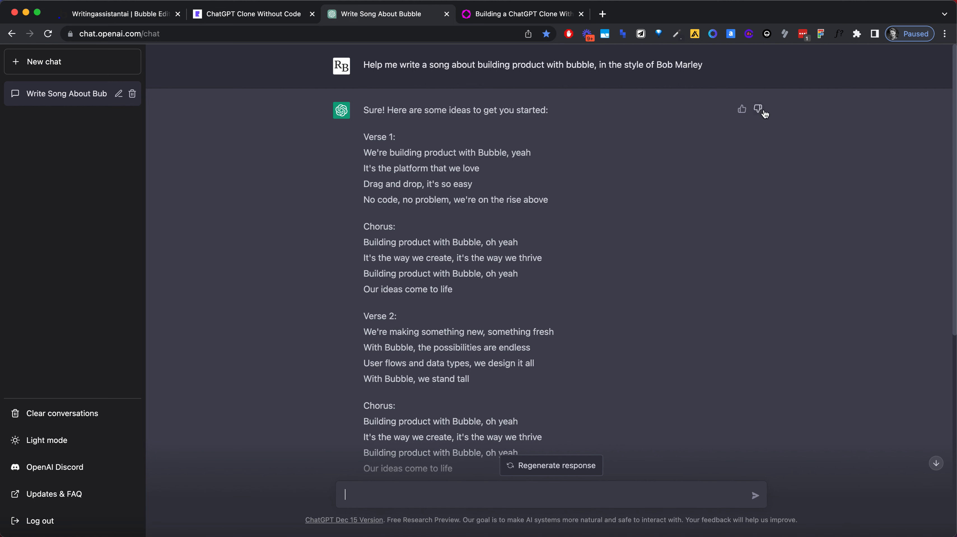
{"action": "scroll", "coordinate": [707, 208], "scroll_direction": "down", "scroll_amount": 1}
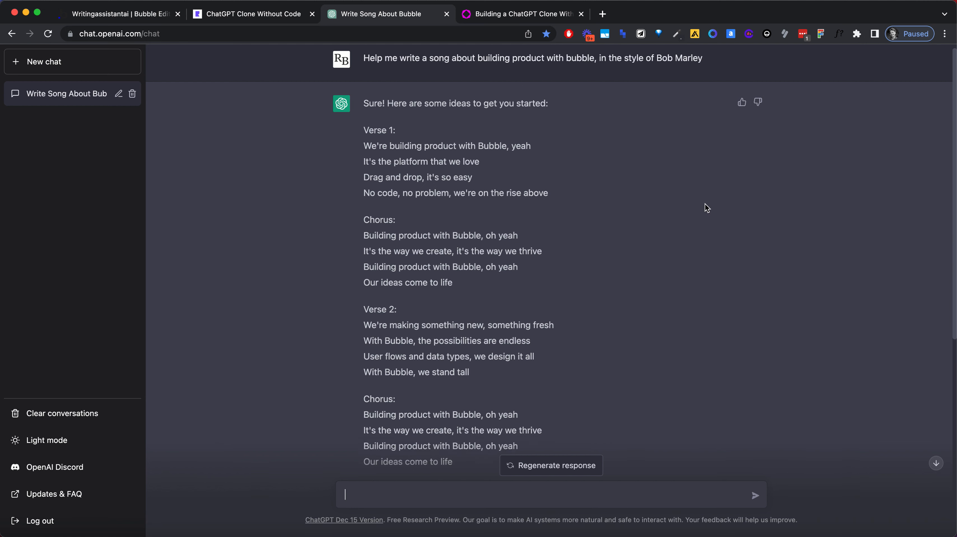
{"action": "scroll", "coordinate": [588, 239], "scroll_direction": "down", "scroll_amount": 5}
{"action": "scroll", "coordinate": [583, 241], "scroll_direction": "up", "scroll_amount": 6}
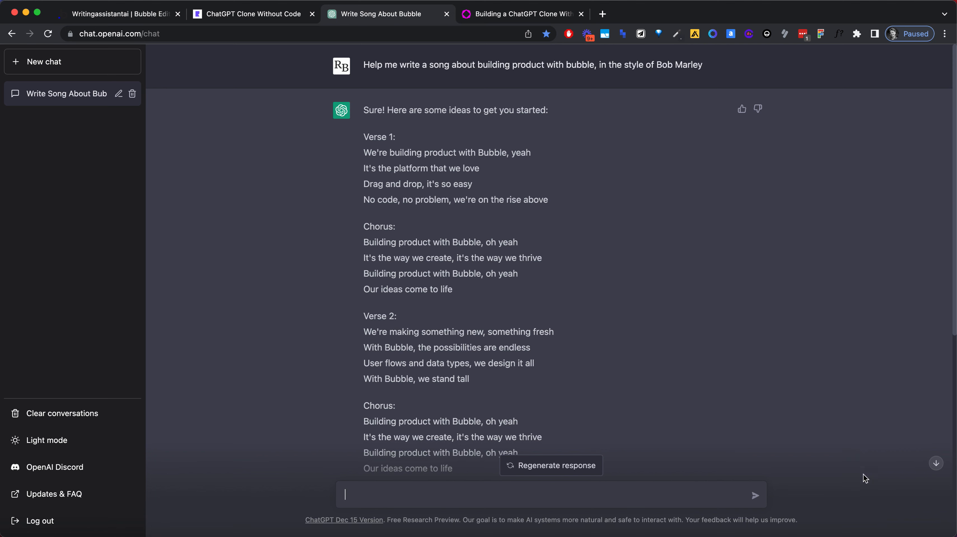
{"action": "scroll", "coordinate": [671, 325], "scroll_direction": "down", "scroll_amount": 8}
{"action": "scroll", "coordinate": [671, 326], "scroll_direction": "up", "scroll_amount": 9}
{"action": "scroll", "coordinate": [672, 340], "scroll_direction": "down", "scroll_amount": 8}
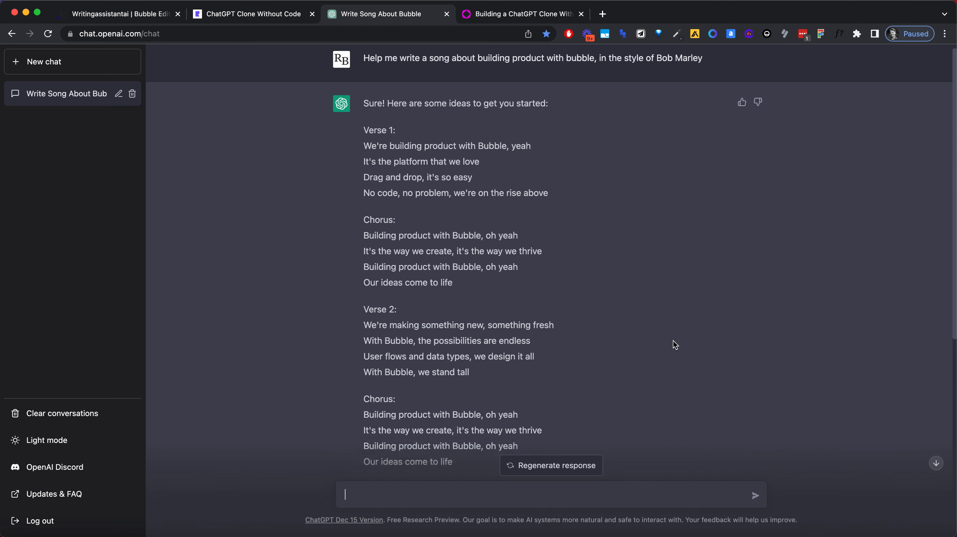
{"action": "scroll", "coordinate": [672, 341], "scroll_direction": "up", "scroll_amount": 8}
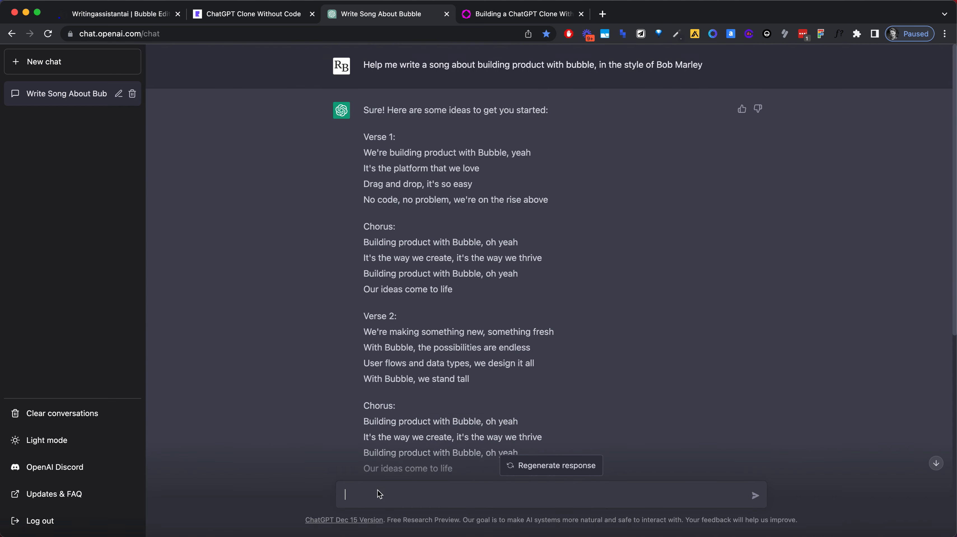
{"action": "scroll", "coordinate": [288, 407], "scroll_direction": "down", "scroll_amount": 9}
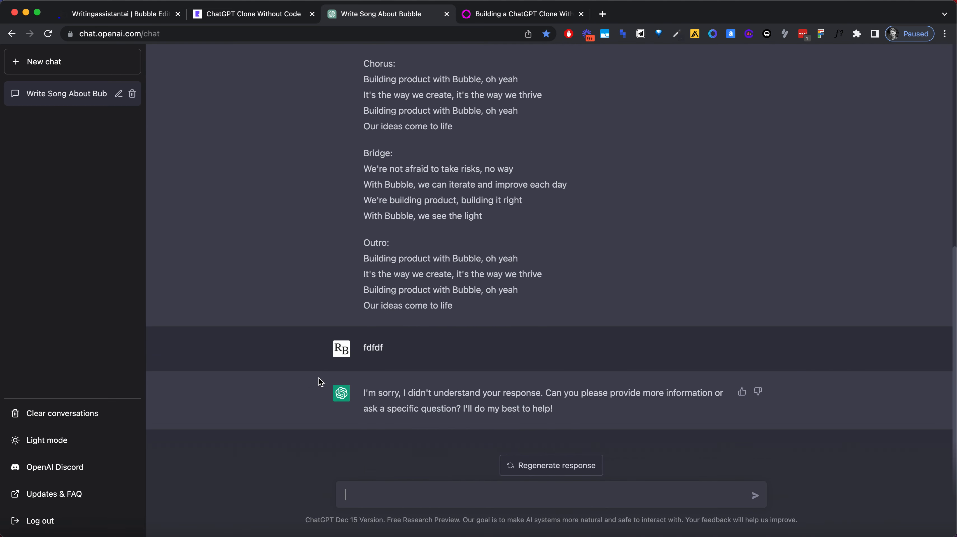
{"action": "scroll", "coordinate": [231, 413], "scroll_direction": "up", "scroll_amount": 9}
{"action": "scroll", "coordinate": [222, 395], "scroll_direction": "down", "scroll_amount": 5}
{"action": "scroll", "coordinate": [233, 439], "scroll_direction": "up", "scroll_amount": 5}
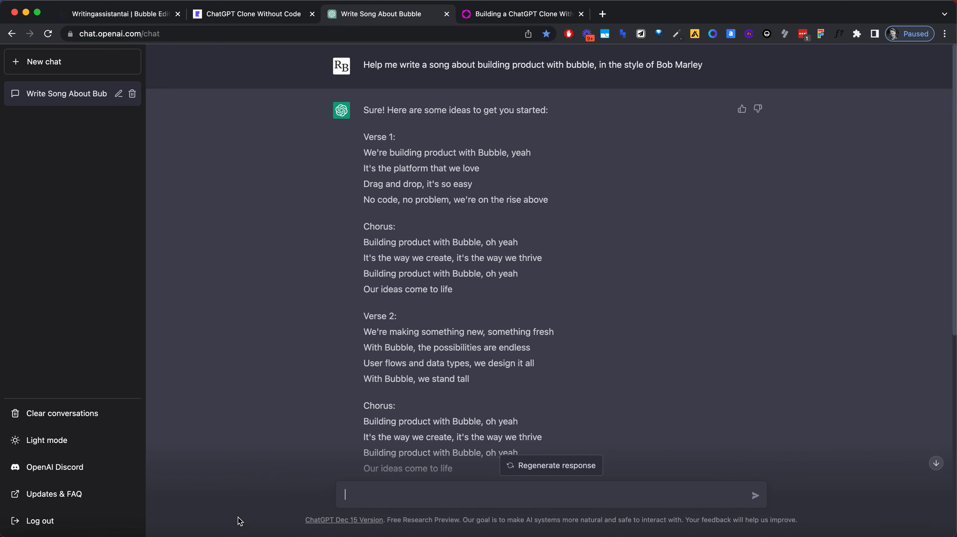
{"action": "scroll", "coordinate": [248, 293], "scroll_direction": "down", "scroll_amount": 5}
{"action": "scroll", "coordinate": [273, 334], "scroll_direction": "up", "scroll_amount": 5}
{"action": "scroll", "coordinate": [455, 336], "scroll_direction": "down", "scroll_amount": 10}
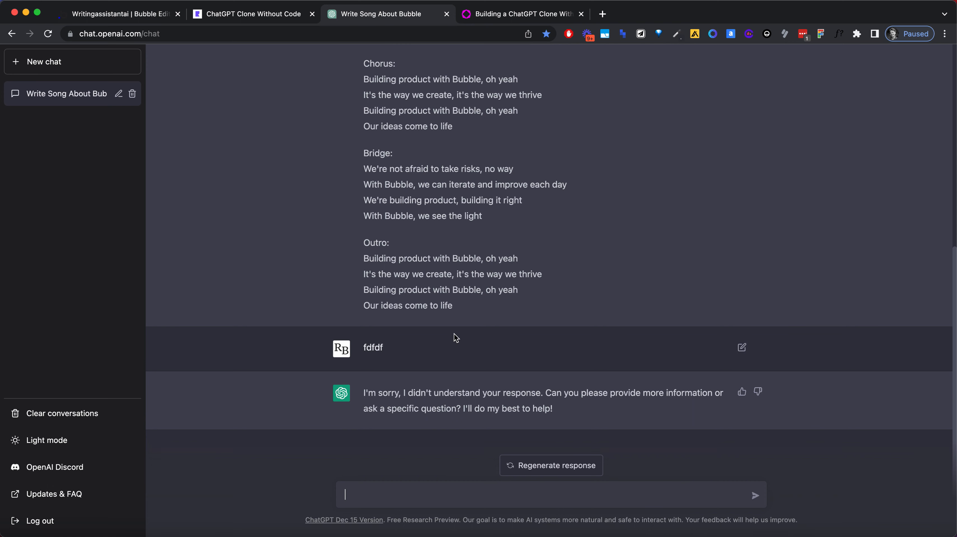
{"action": "scroll", "coordinate": [453, 333], "scroll_direction": "up", "scroll_amount": 10}
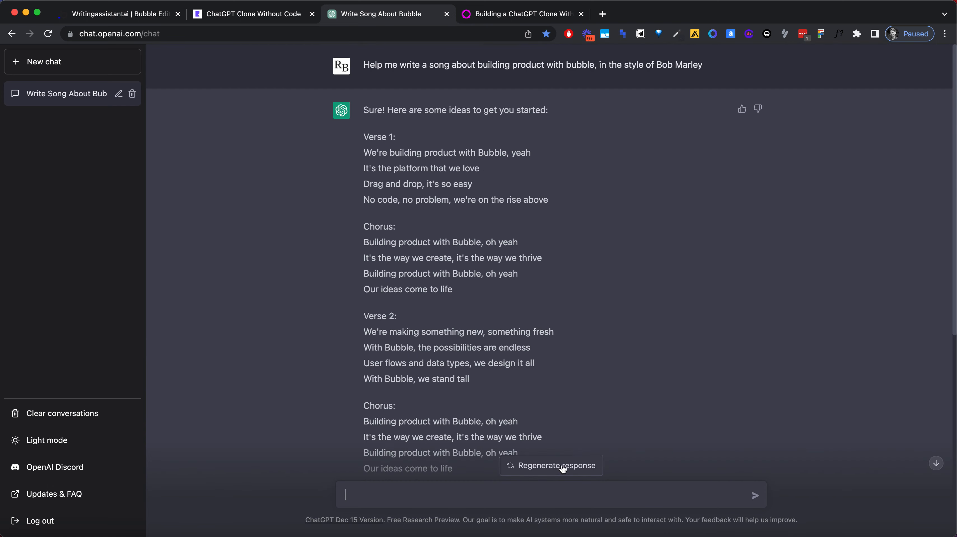
{"action": "scroll", "coordinate": [490, 344], "scroll_direction": "down", "scroll_amount": 5}
{"action": "scroll", "coordinate": [402, 351], "scroll_direction": "down", "scroll_amount": 3}
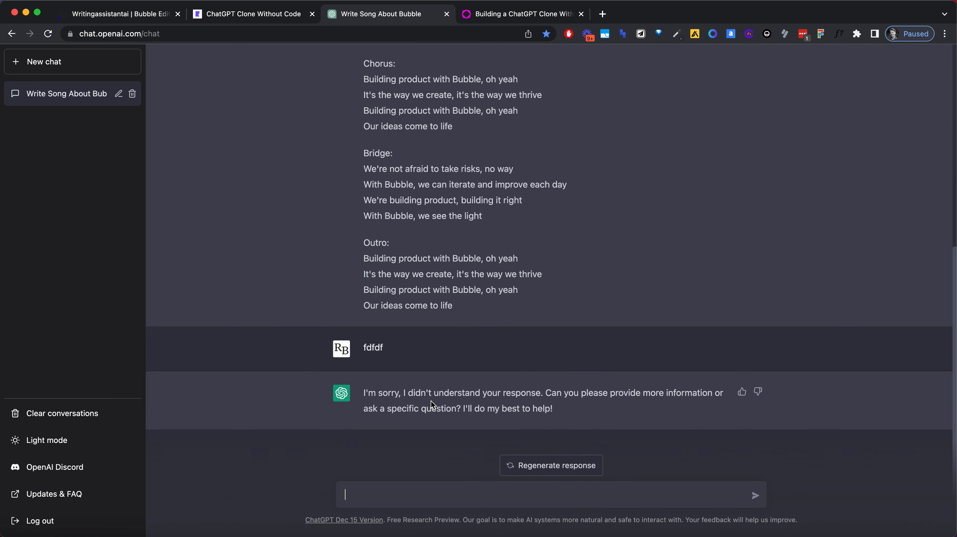
{"action": "scroll", "coordinate": [429, 401], "scroll_direction": "up", "scroll_amount": 9}
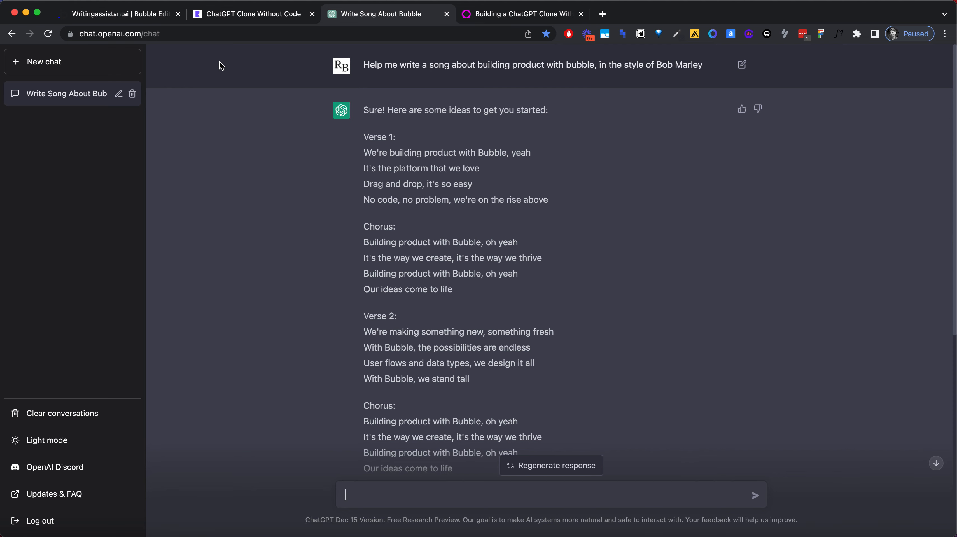
Step: Switch back to the Bubble editor and draw a repeating group about 989 px wide and 65 px high above the ChatGPT heading in Group C
{"action": "left_click", "coordinate": [136, 14]}
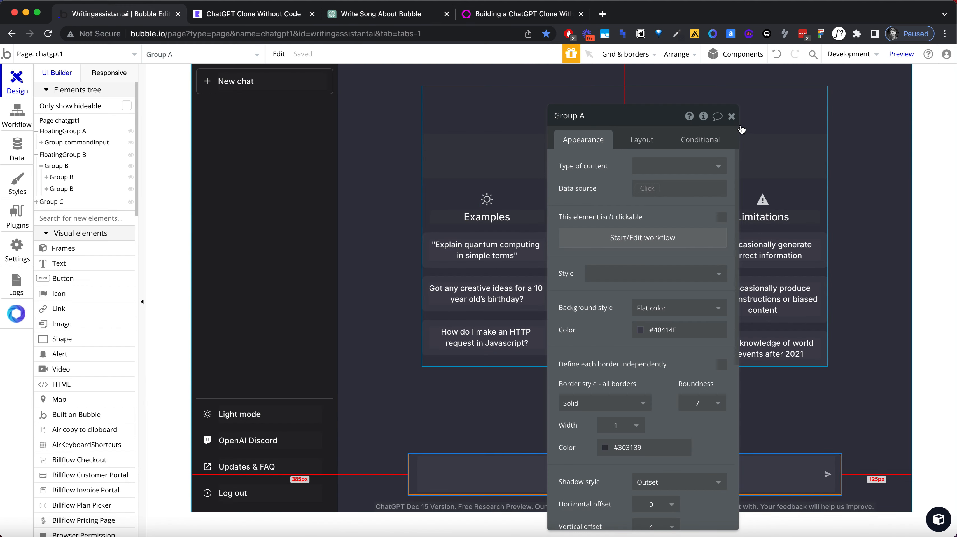
{"action": "left_click", "coordinate": [731, 116]}
{"action": "scroll", "coordinate": [66, 241], "scroll_direction": "down", "scroll_amount": 5}
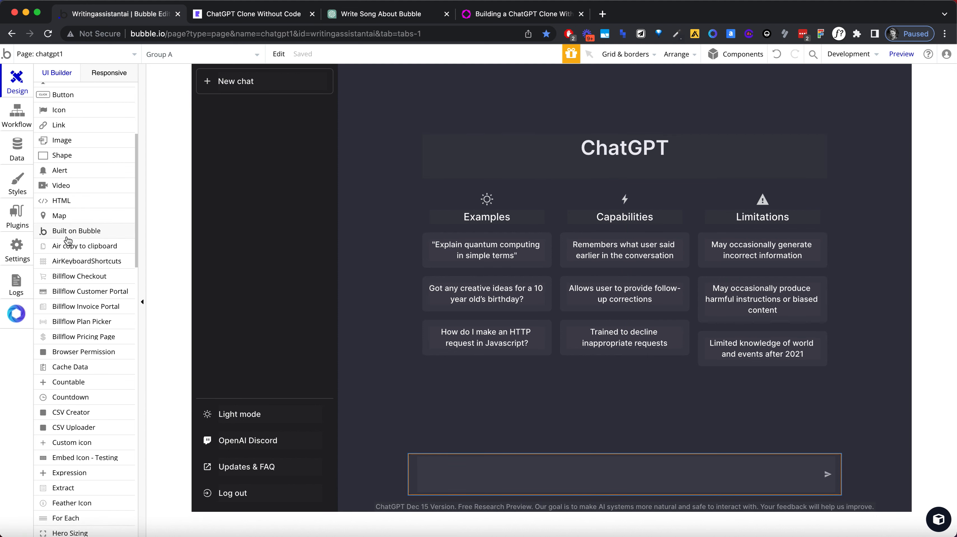
{"action": "key", "text": "super+f"}
{"action": "type", "text": "repeatin"}
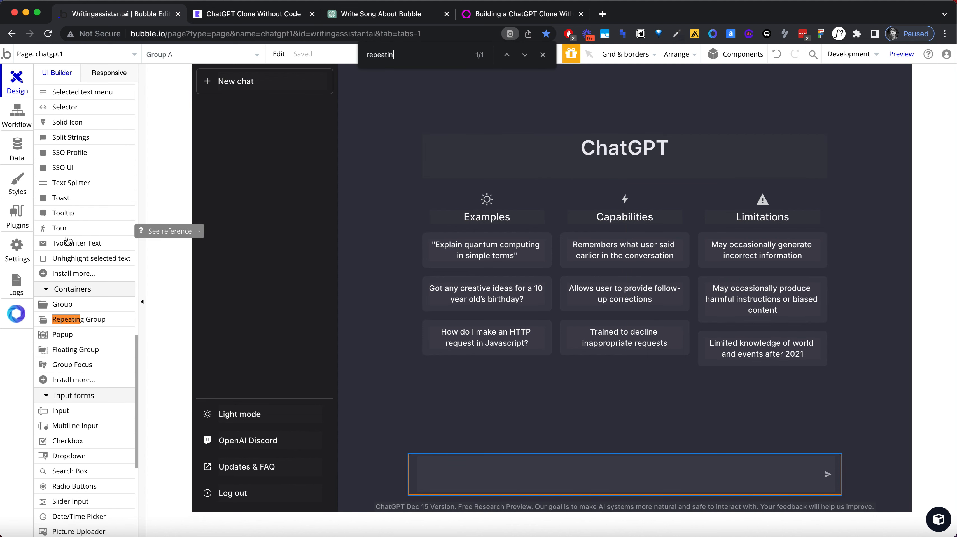
{"action": "left_click", "coordinate": [109, 316]}
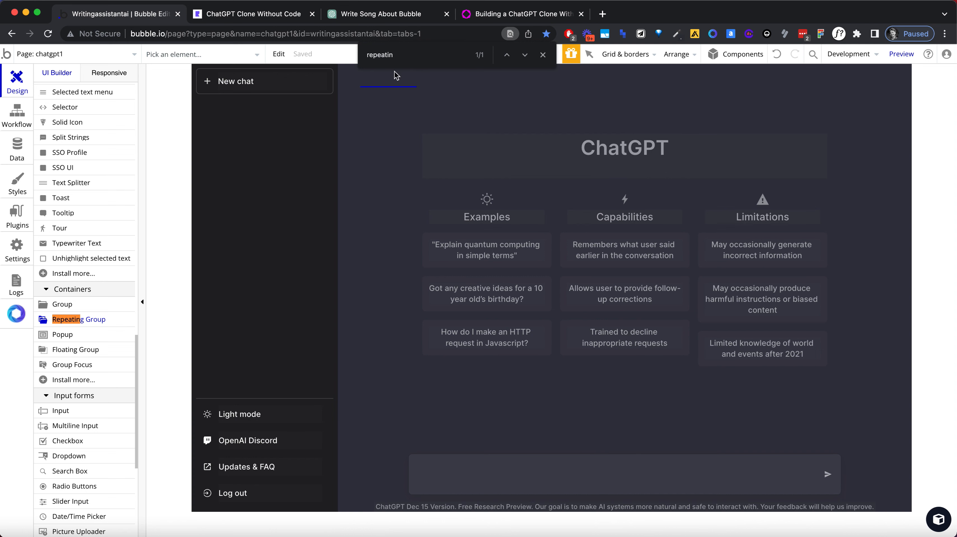
{"action": "mouse_move", "coordinate": [346, 79]}
{"action": "left_mouse_down"}
{"action": "mouse_move", "coordinate": [487, 101]}
{"action": "mouse_move", "coordinate": [916, 115]}
{"action": "mouse_move", "coordinate": [907, 117]}
{"action": "left_mouse_up"}
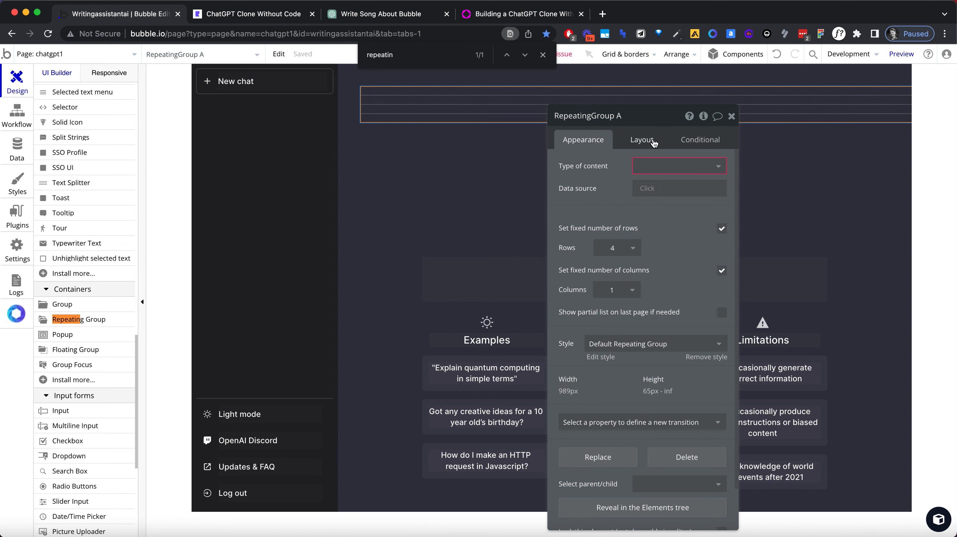
{"action": "left_click", "coordinate": [641, 140]}
{"action": "left_click", "coordinate": [721, 307]}
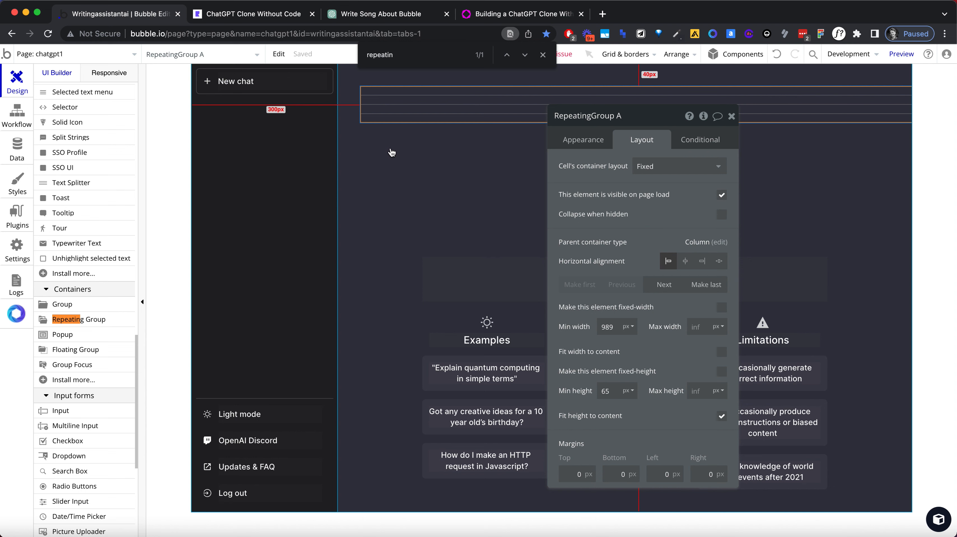
Step: Set the top, bottom, left and right padding of Group C to 0 px
{"action": "left_click", "coordinate": [383, 155]}
{"action": "scroll", "coordinate": [618, 269], "scroll_direction": "down", "scroll_amount": 3}
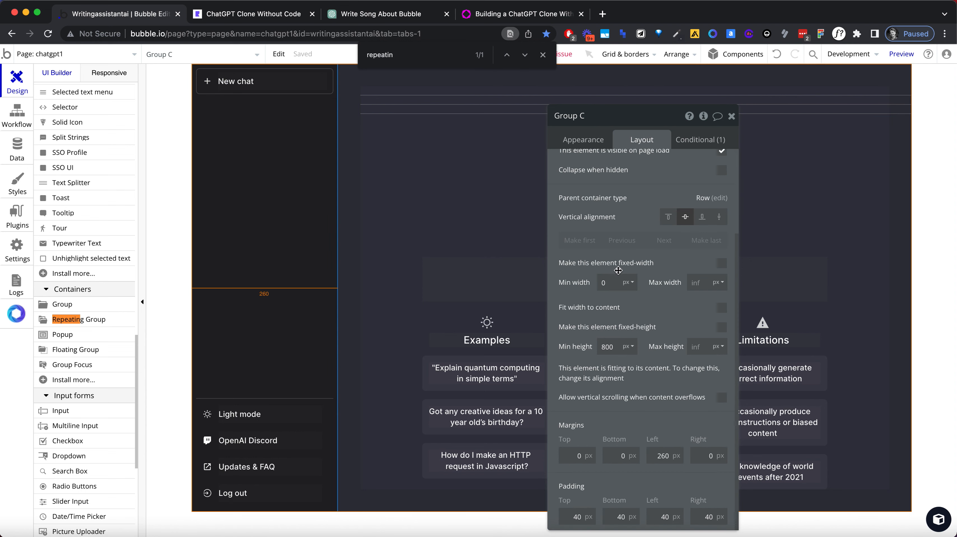
{"action": "double_click", "coordinate": [574, 518]}
{"action": "type", "text": "0"}
{"action": "key", "text": "Tab"}
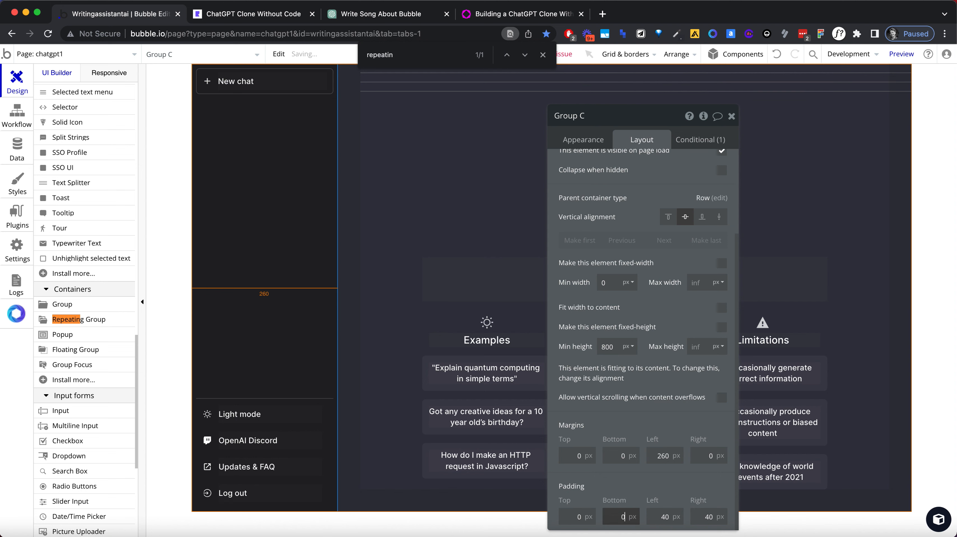
{"action": "type", "text": "0"}
{"action": "key", "text": "Tab"}
{"action": "type", "text": "0"}
{"action": "key", "text": "Tab"}
{"action": "type", "text": "0"}
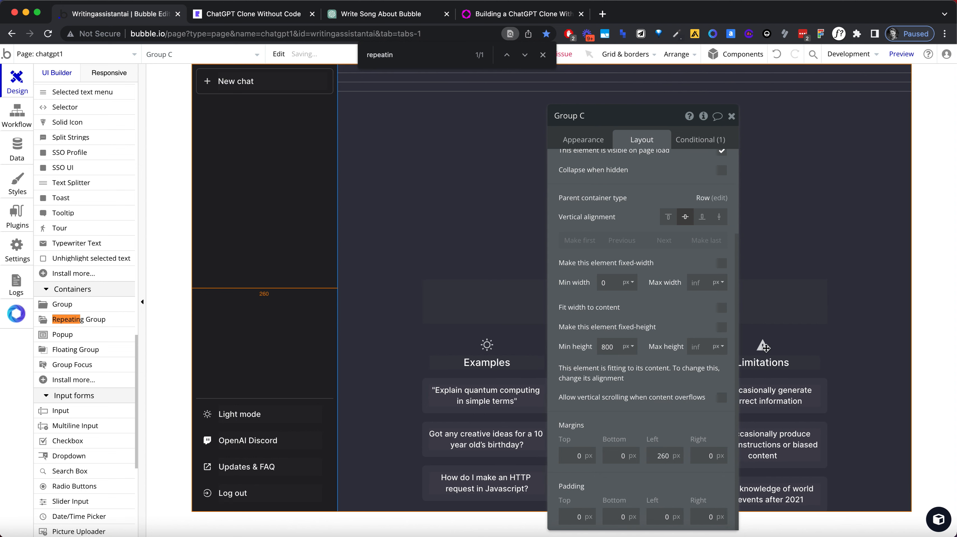
Step: Set the cell container layout of the new repeating group to Row
{"action": "left_click", "coordinate": [731, 116]}
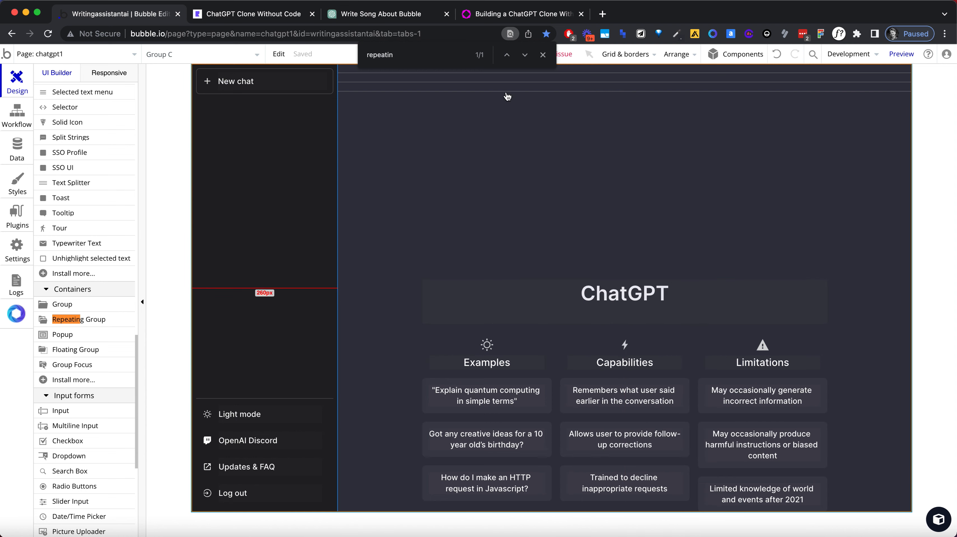
{"action": "left_click", "coordinate": [463, 88]}
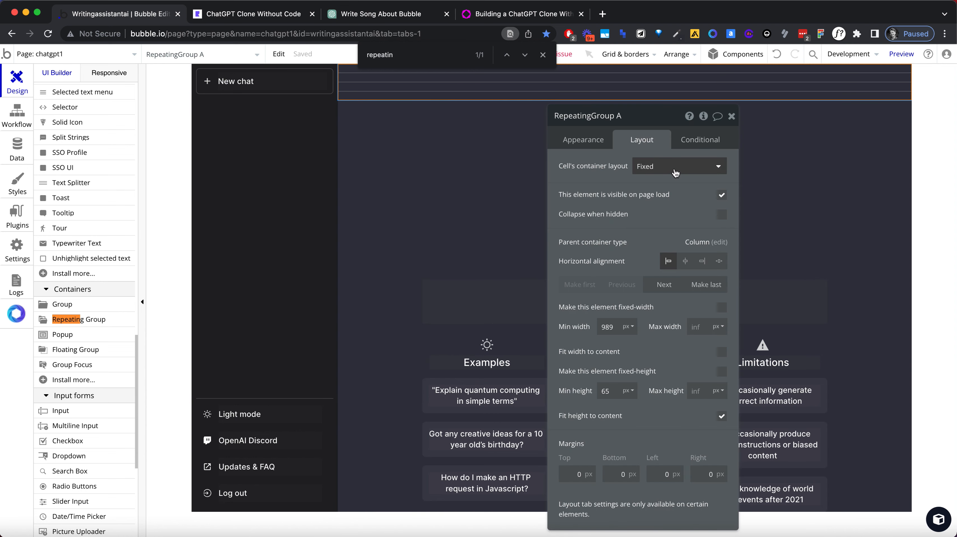
{"action": "left_click", "coordinate": [675, 171]}
{"action": "left_click", "coordinate": [674, 216]}
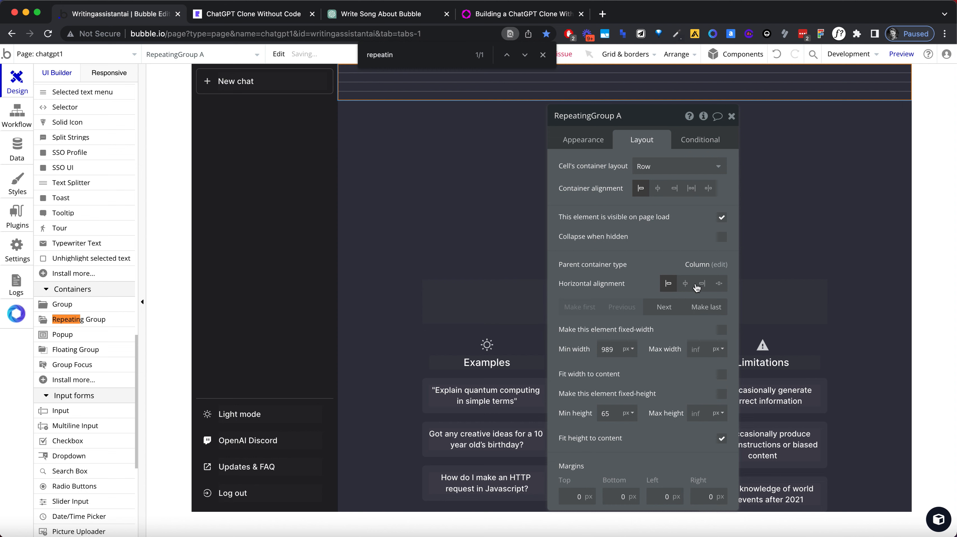
Step: Remove the repeating group's default style and turn off its fixed number of rows
{"action": "left_click", "coordinate": [595, 145]}
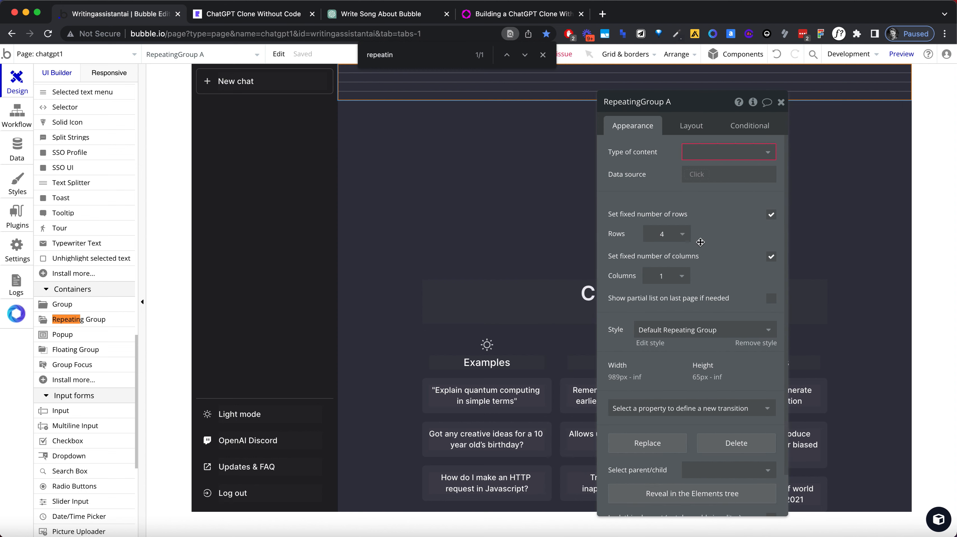
{"action": "left_click", "coordinate": [756, 343]}
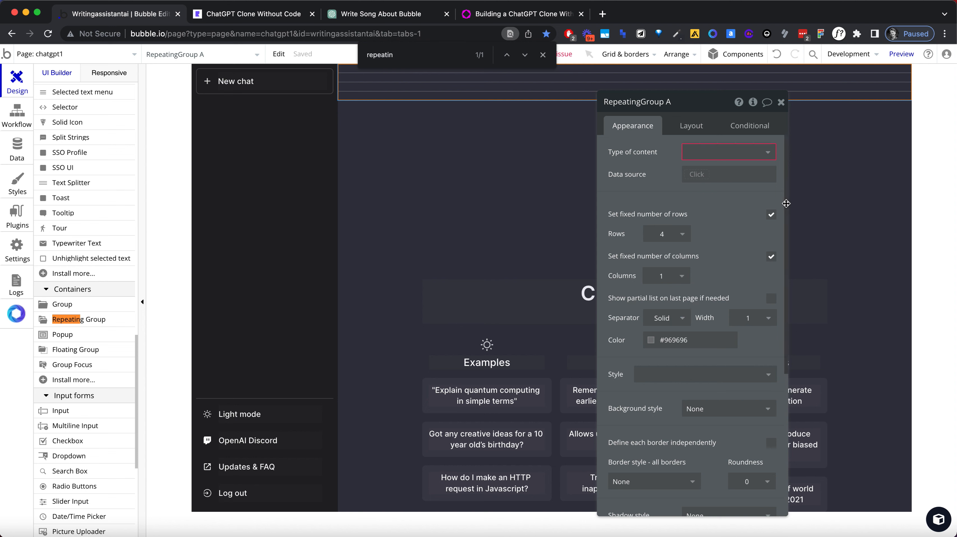
{"action": "left_click", "coordinate": [770, 215]}
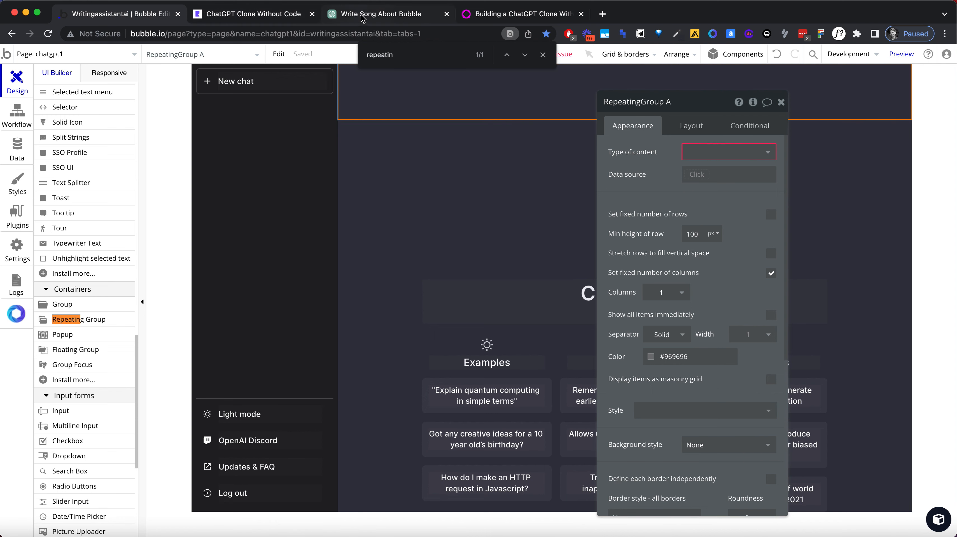
Step: Switch to ChatGPT and copy the colour #2A2B32 from the divider line between the prompt and response rows using the page colour picker
{"action": "left_click", "coordinate": [350, 14]}
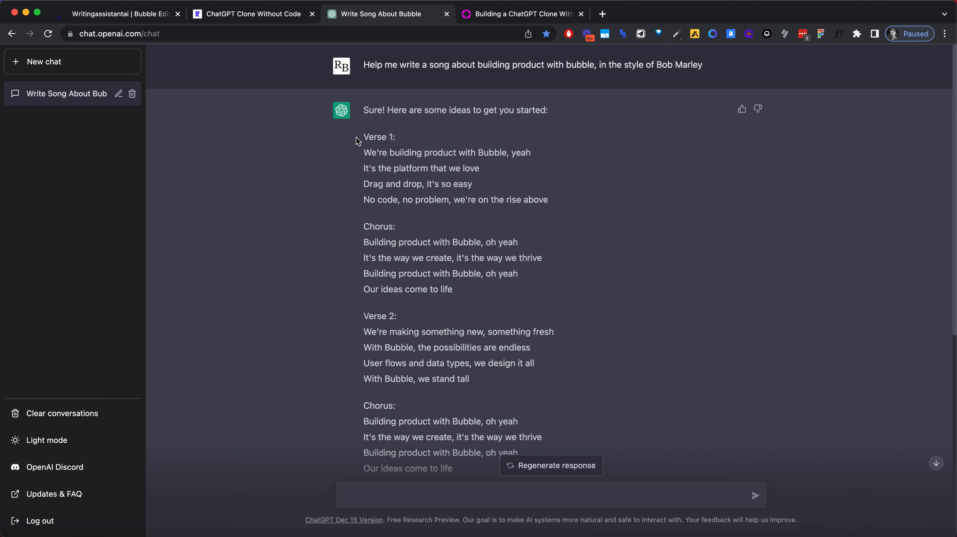
{"action": "key", "text": "super+equal"}
{"action": "key", "text": "super+equal"}
{"action": "key", "text": "super+equal"}
{"action": "key", "text": "super+equal"}
{"action": "key", "text": "super+equal"}
{"action": "key", "text": "super+equal"}
{"action": "key", "text": "super+equal"}
{"action": "key", "text": "super+equal"}
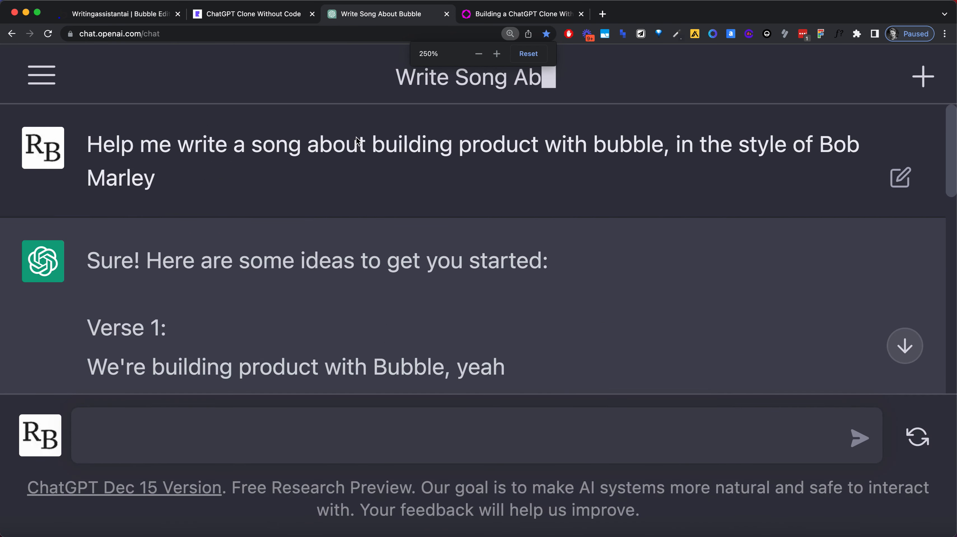
{"action": "key", "text": "super+minus"}
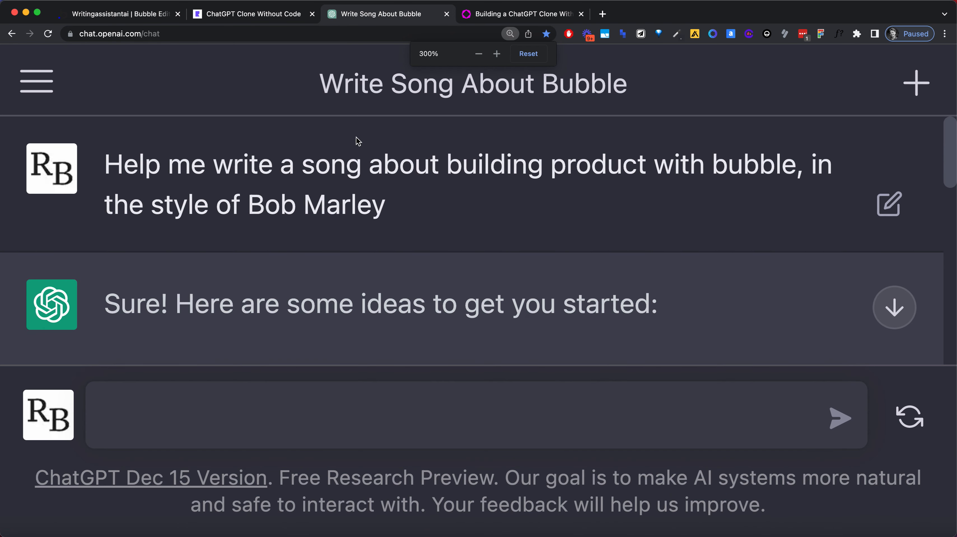
{"action": "left_click", "coordinate": [676, 34]}
{"action": "left_click", "coordinate": [671, 57]}
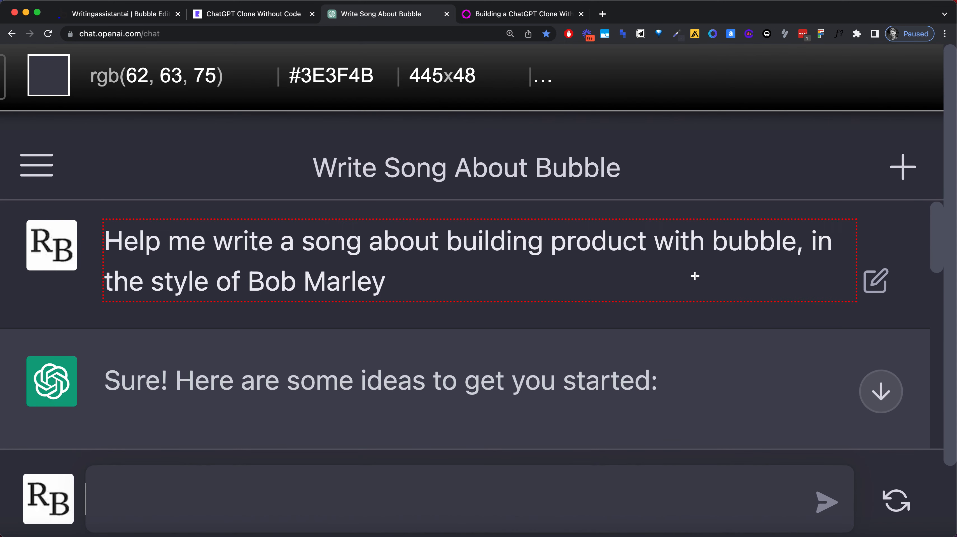
{"action": "left_click", "coordinate": [705, 329]}
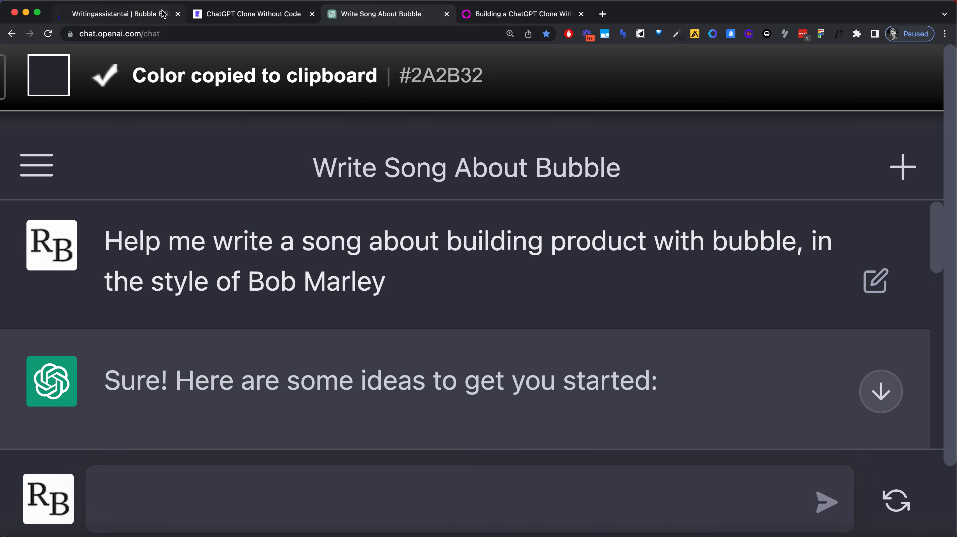
Step: Restore the ChatGPT page zoom, switch back to the Bubble editor and set the repeating group's separator colour to #2A2B32
{"action": "key", "text": "super+minus"}
{"action": "key", "text": "super+minus"}
{"action": "key", "text": "super+minus"}
{"action": "key", "text": "super+minus"}
{"action": "key", "text": "super+minus"}
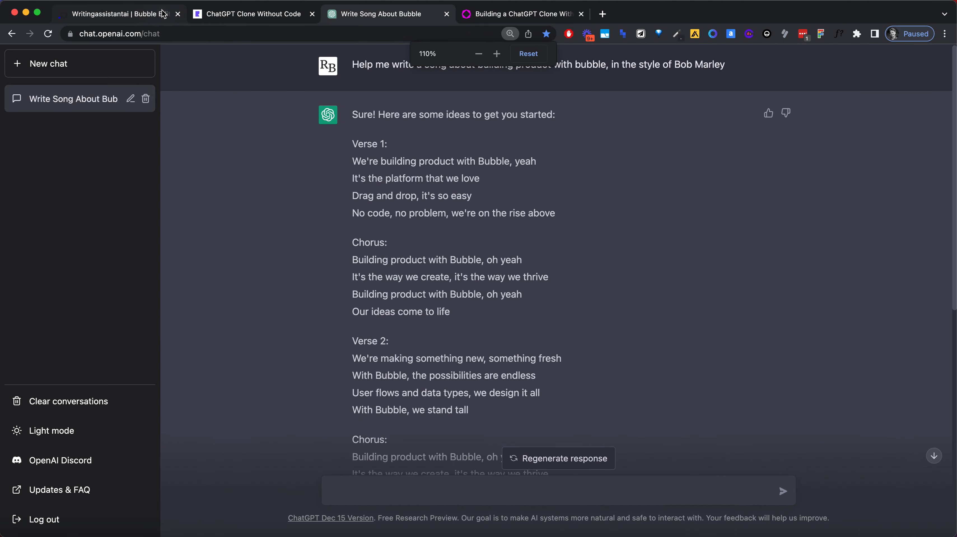
{"action": "key", "text": "super+minus"}
{"action": "left_click", "coordinate": [124, 13]}
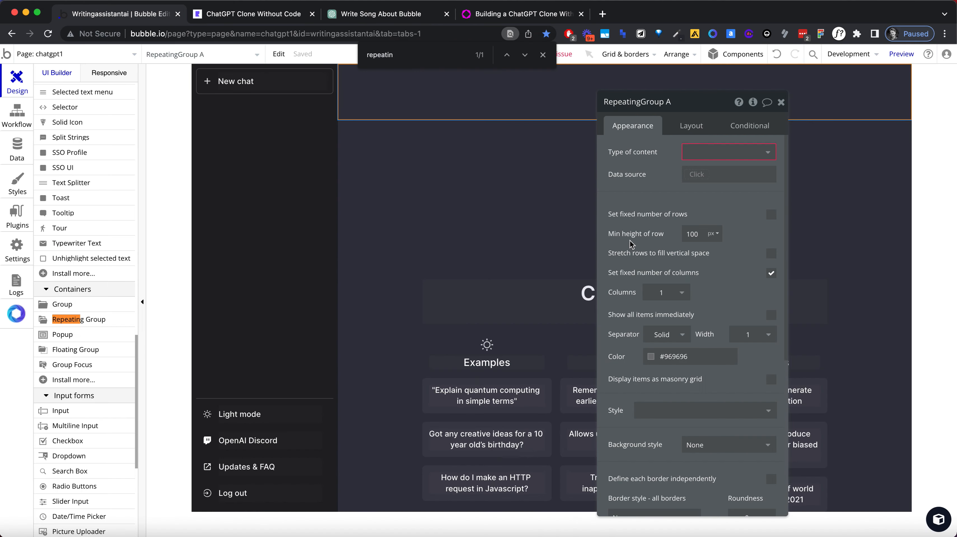
{"action": "left_click", "coordinate": [684, 357]}
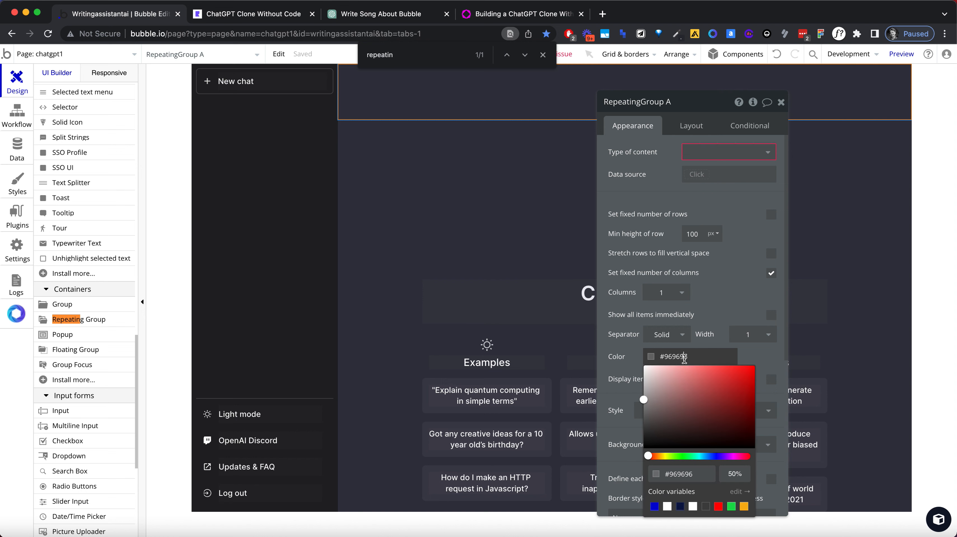
{"action": "key", "text": "super+v"}
{"action": "key", "text": "Return"}
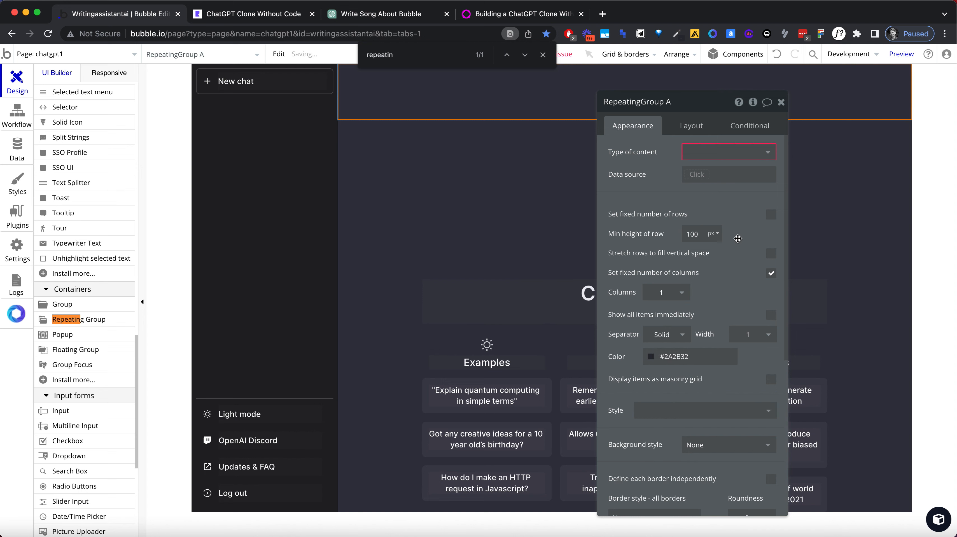
Step: Give the repeating group a fixed number of 2 rows and a minimum height of 300 px
{"action": "left_click", "coordinate": [771, 215]}
{"action": "left_click", "coordinate": [682, 234]}
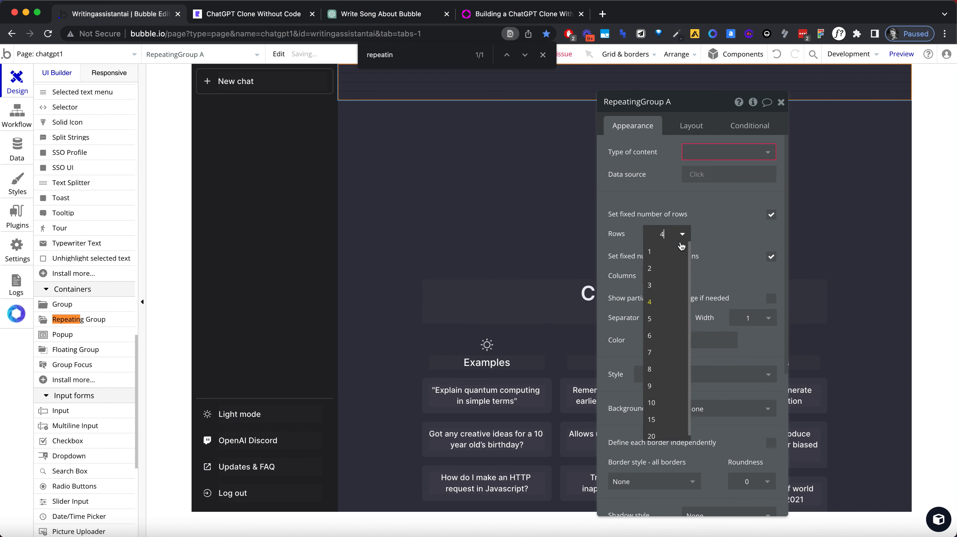
{"action": "left_click", "coordinate": [669, 269]}
{"action": "left_click", "coordinate": [688, 126]}
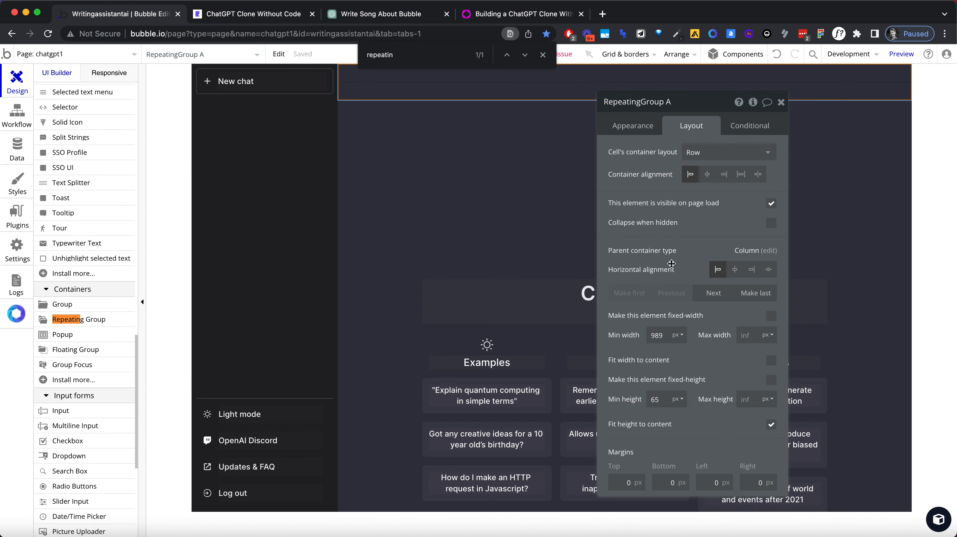
{"action": "double_click", "coordinate": [663, 399]}
{"action": "type", "text": "300"}
{"action": "key", "text": "Tab"}
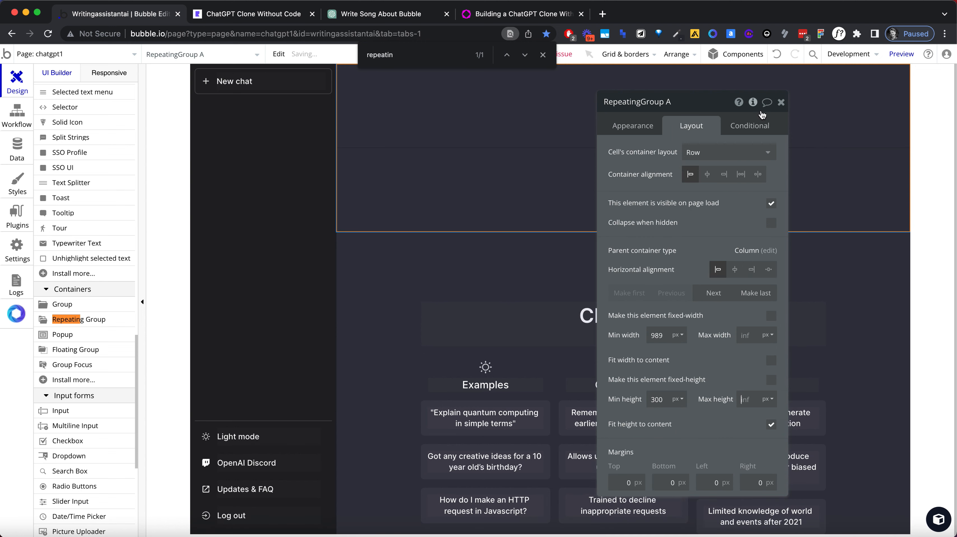
{"action": "left_click", "coordinate": [781, 101]}
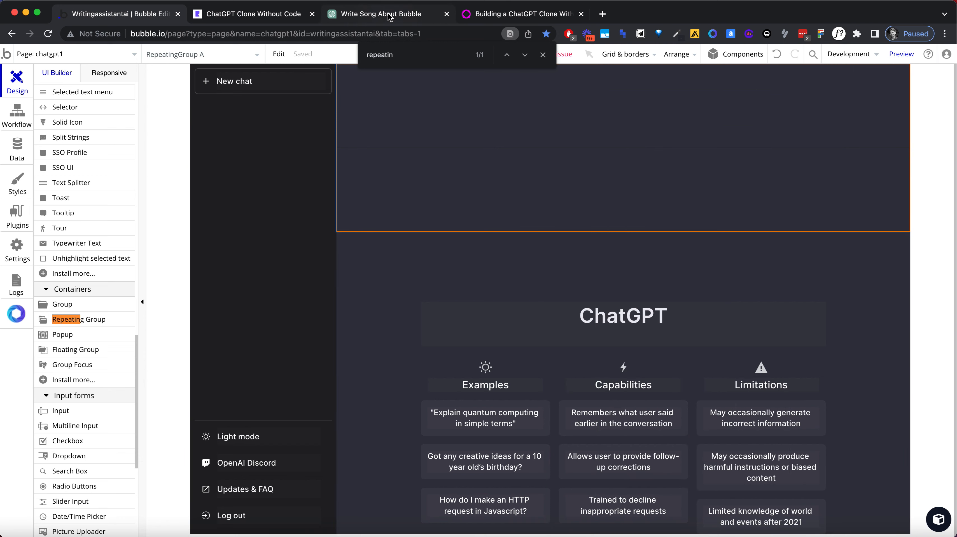
Step: Switch to ChatGPT and copy the response row's background colour #444654 with the page colour picker
{"action": "left_click", "coordinate": [280, 17]}
{"action": "left_click", "coordinate": [398, 15]}
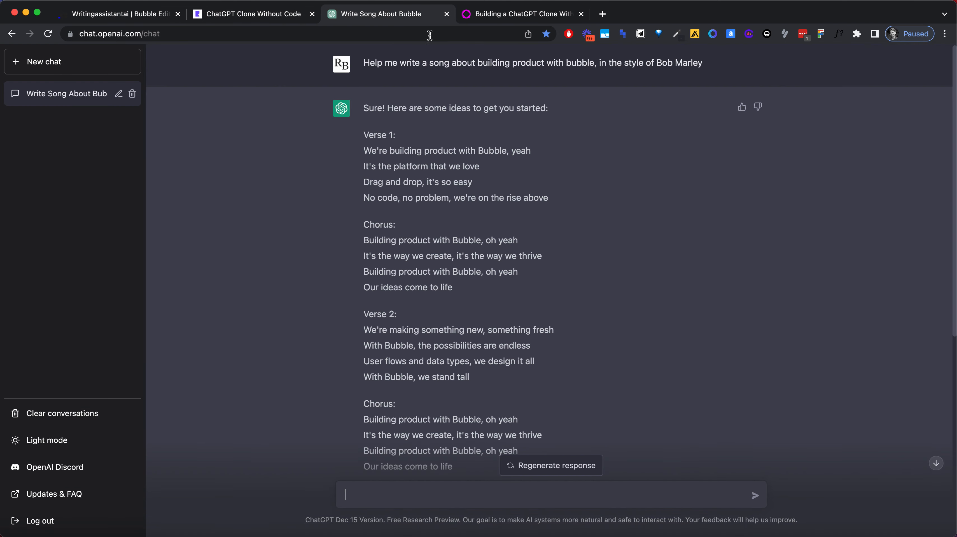
{"action": "left_click", "coordinate": [679, 34]}
{"action": "left_click", "coordinate": [672, 47]}
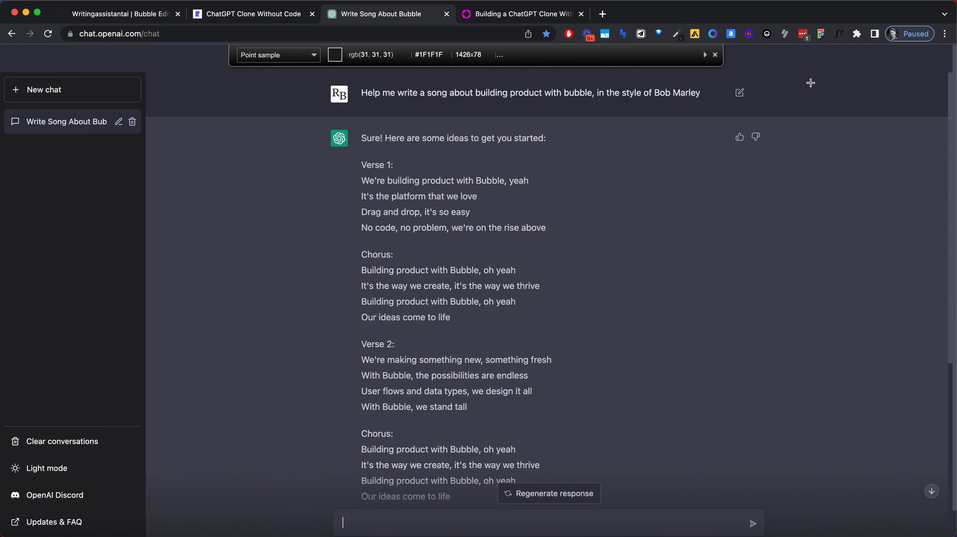
{"action": "left_click", "coordinate": [807, 98]}
Step: Switch back to the Bubble editor and give the repeating group a flat background colour of #444654
{"action": "left_click", "coordinate": [118, 2]}
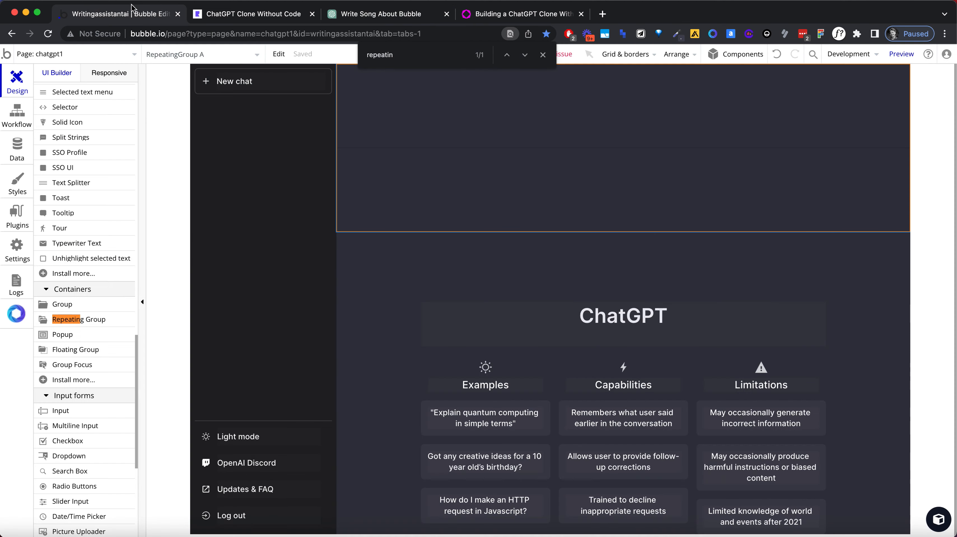
{"action": "double_click", "coordinate": [551, 130]}
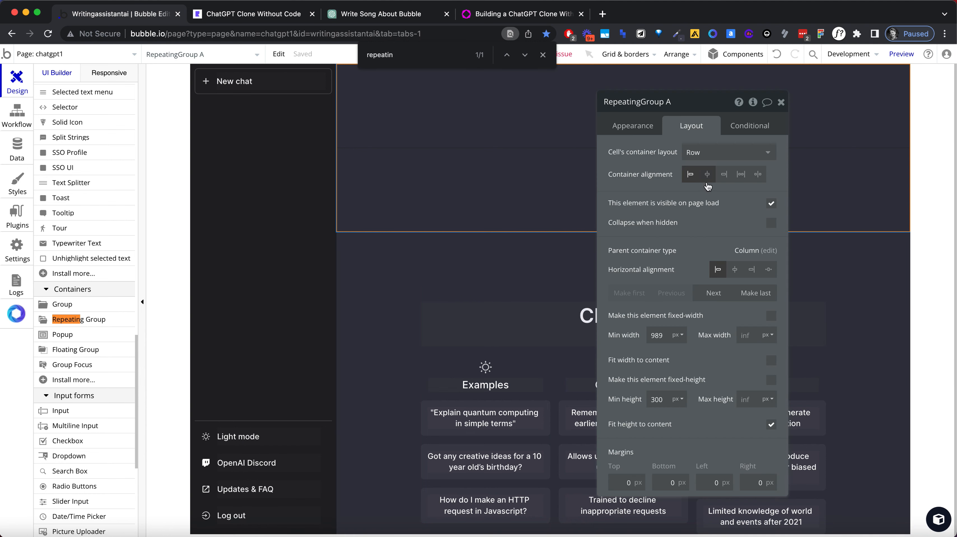
{"action": "left_click", "coordinate": [633, 127]}
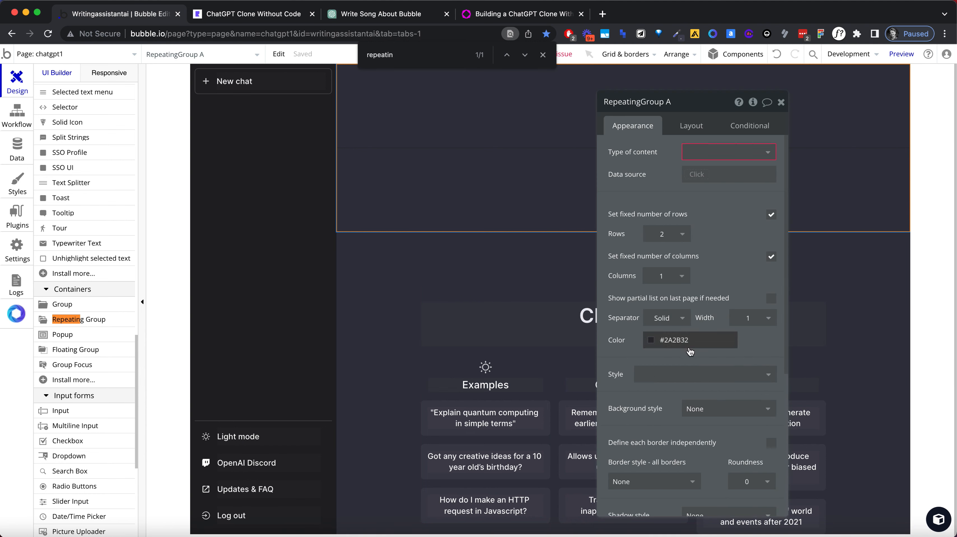
{"action": "left_click", "coordinate": [696, 408]}
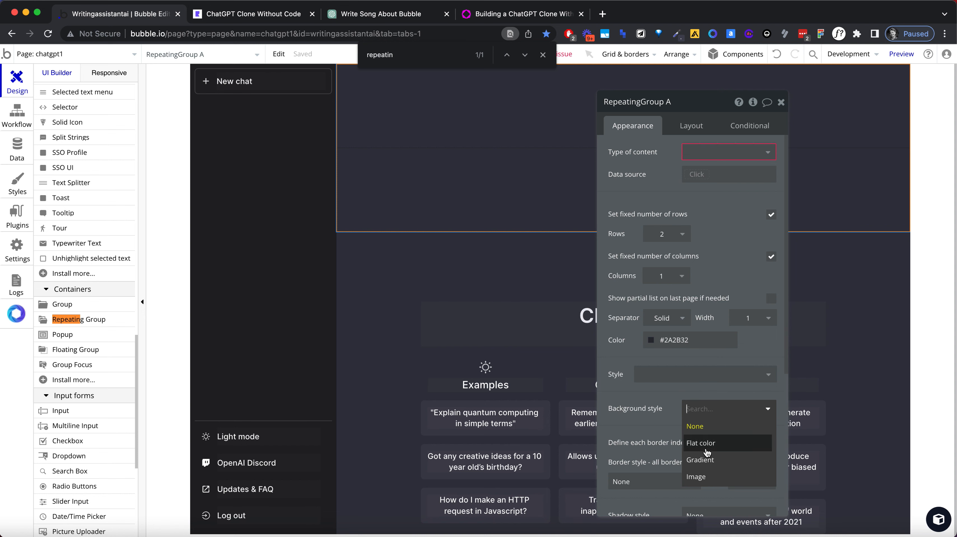
{"action": "left_click", "coordinate": [704, 442]}
{"action": "left_click", "coordinate": [710, 431]}
{"action": "left_click", "coordinate": [710, 432]}
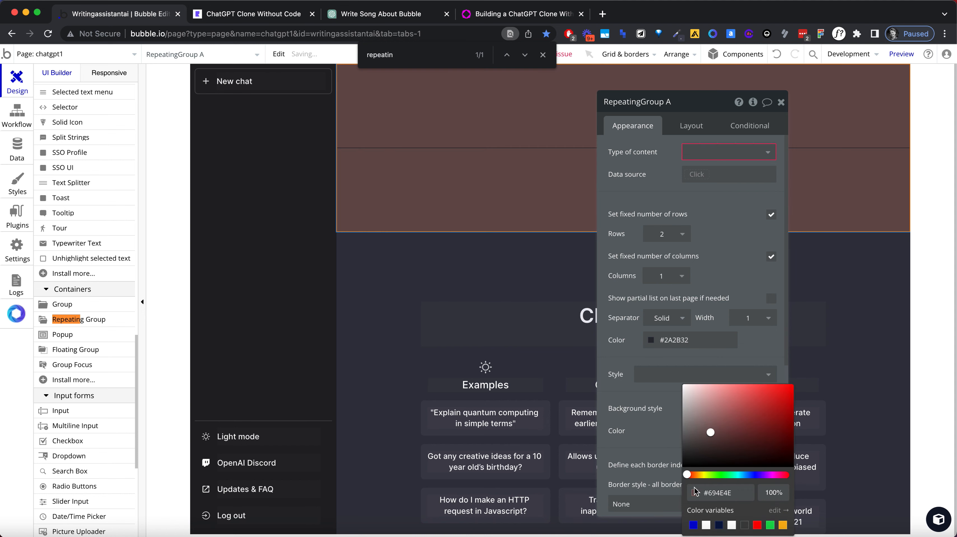
{"action": "triple_click", "coordinate": [714, 494]}
{"action": "key", "text": "super+v"}
{"action": "left_click", "coordinate": [669, 457]}
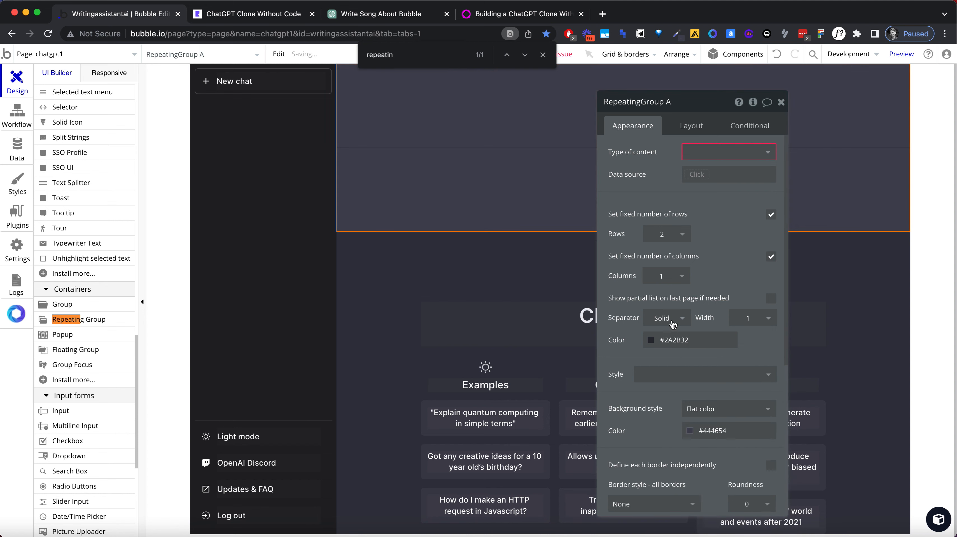
Step: Add a new condition to the repeating group and open its When expression for editing
{"action": "left_click", "coordinate": [749, 125]}
{"action": "left_click", "coordinate": [678, 157]}
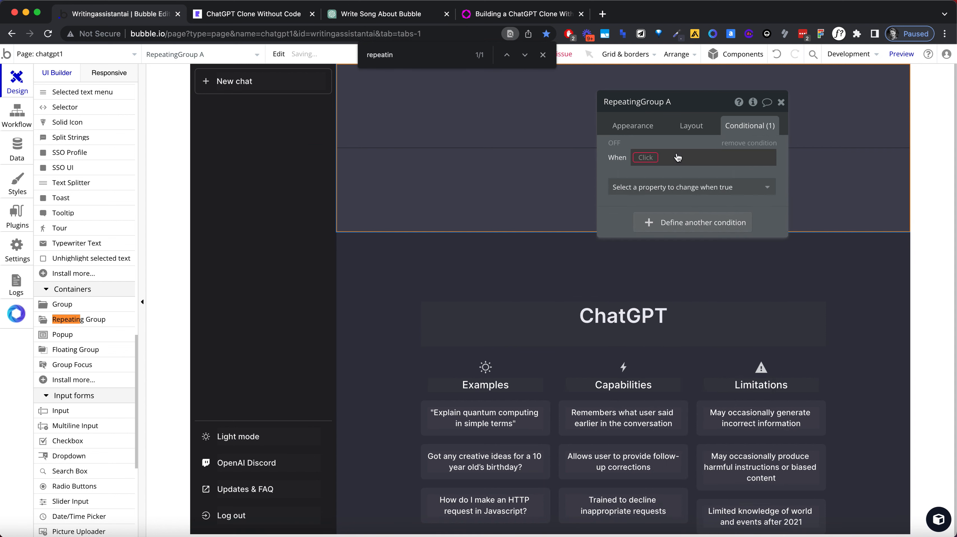
{"action": "left_click", "coordinate": [652, 157]}
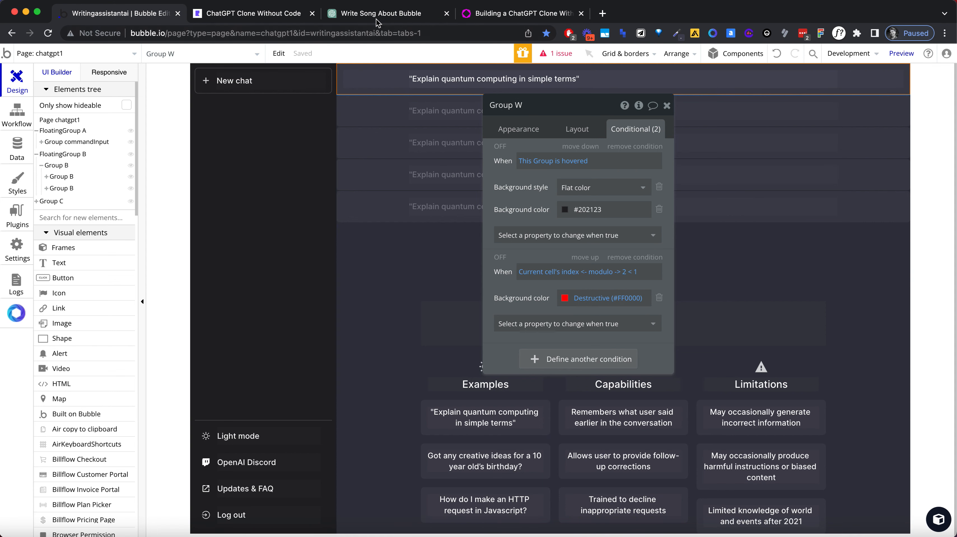
Step: Switch to ChatGPT, copy the response row's background colour #444654 again and return to the Bubble editor
{"action": "left_click", "coordinate": [520, 13]}
{"action": "left_click", "coordinate": [387, 14]}
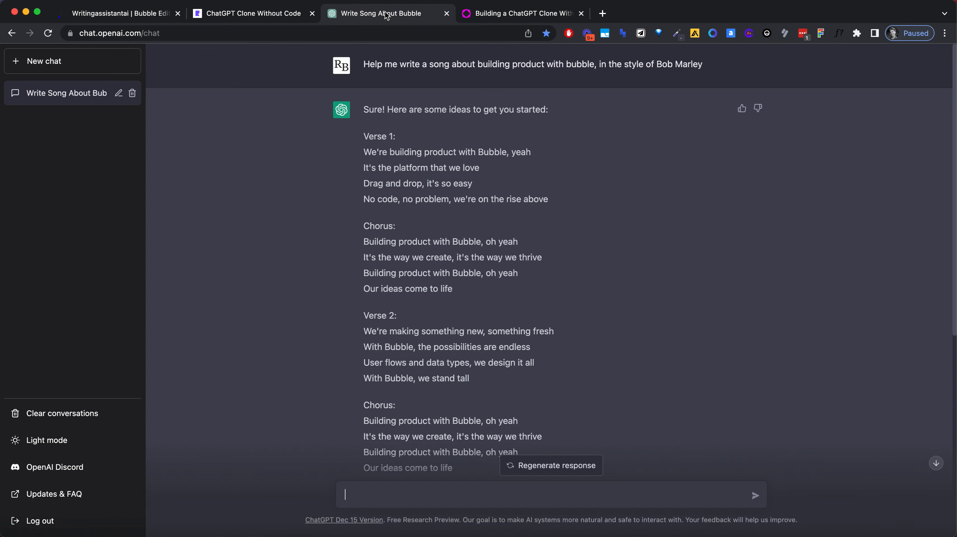
{"action": "left_click", "coordinate": [660, 34]}
{"action": "left_click", "coordinate": [658, 47]}
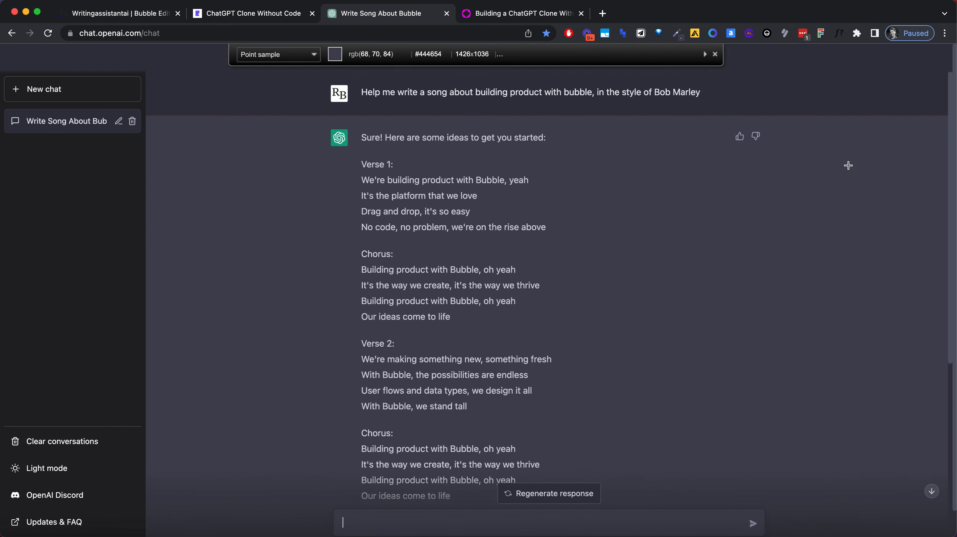
{"action": "left_click", "coordinate": [846, 210]}
{"action": "left_click", "coordinate": [153, 16]}
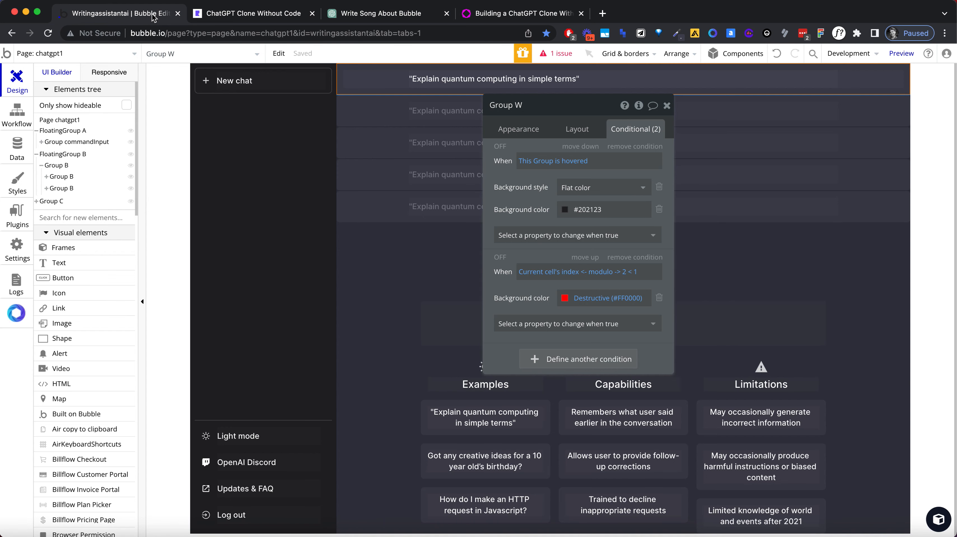
Step: Switch to ChatGPT, copy the prompt row's background colour with the page colour picker and return to the Bubble editor
{"action": "left_click", "coordinate": [385, 17]}
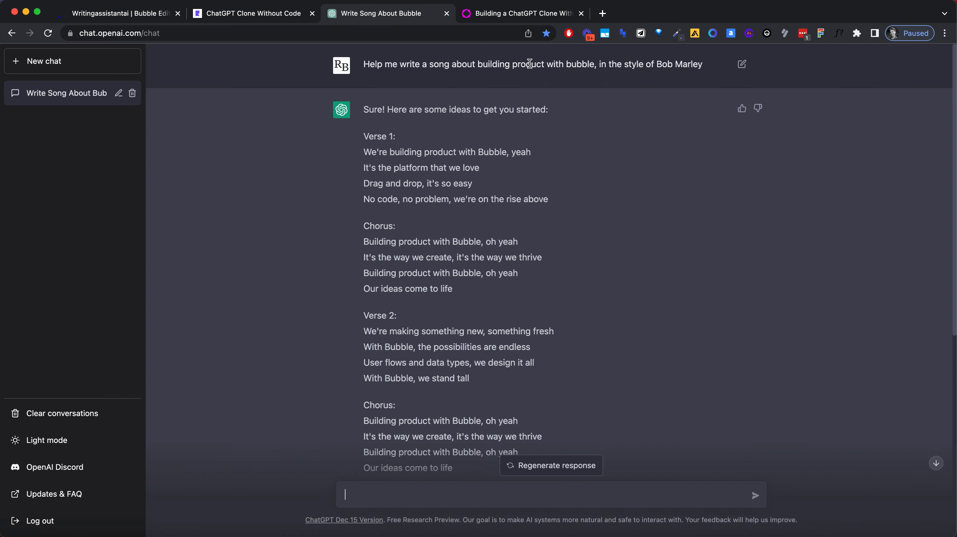
{"action": "left_click", "coordinate": [677, 34]}
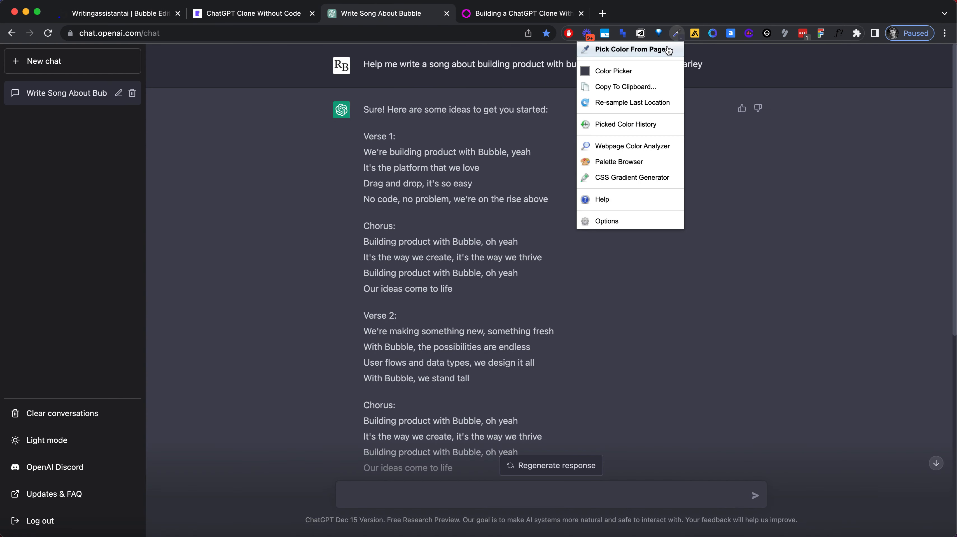
{"action": "left_click", "coordinate": [666, 47]}
{"action": "left_click", "coordinate": [810, 98]}
{"action": "left_click", "coordinate": [150, 15]}
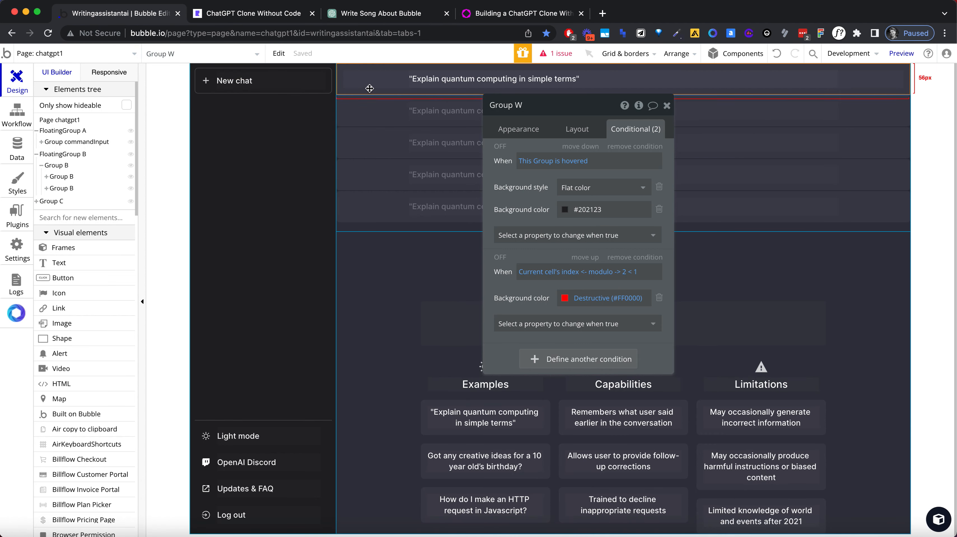
Step: Set the background colour of Group W's alternating-row condition (index modulo 2 < 1) to #343541 and close its properties
{"action": "left_click", "coordinate": [522, 130]}
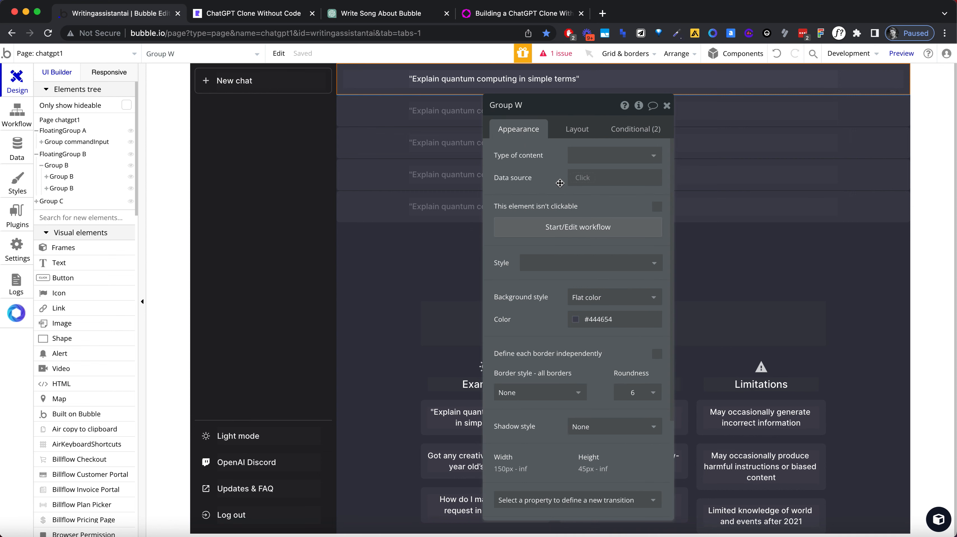
{"action": "left_click", "coordinate": [635, 129]}
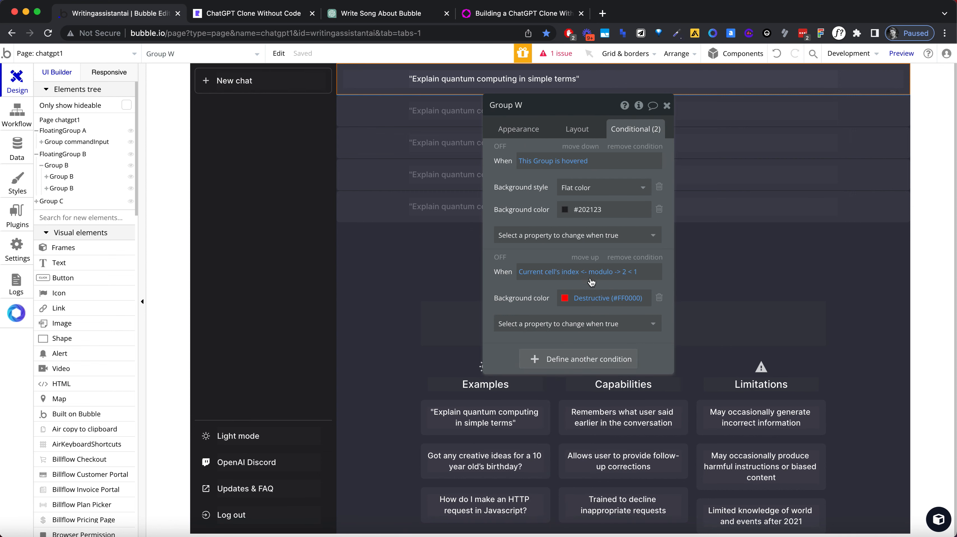
{"action": "left_click", "coordinate": [593, 298]}
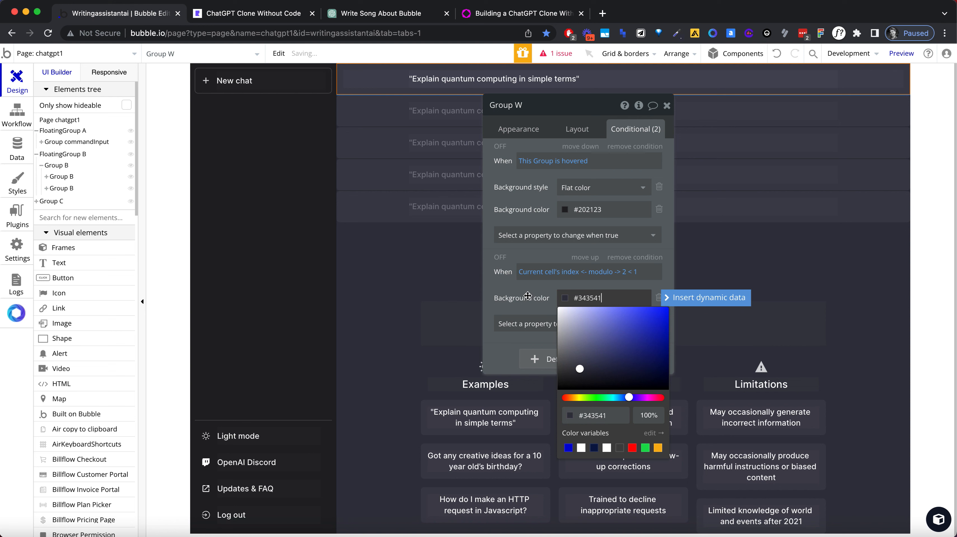
{"action": "left_click", "coordinate": [528, 297]}
{"action": "left_click", "coordinate": [665, 110]}
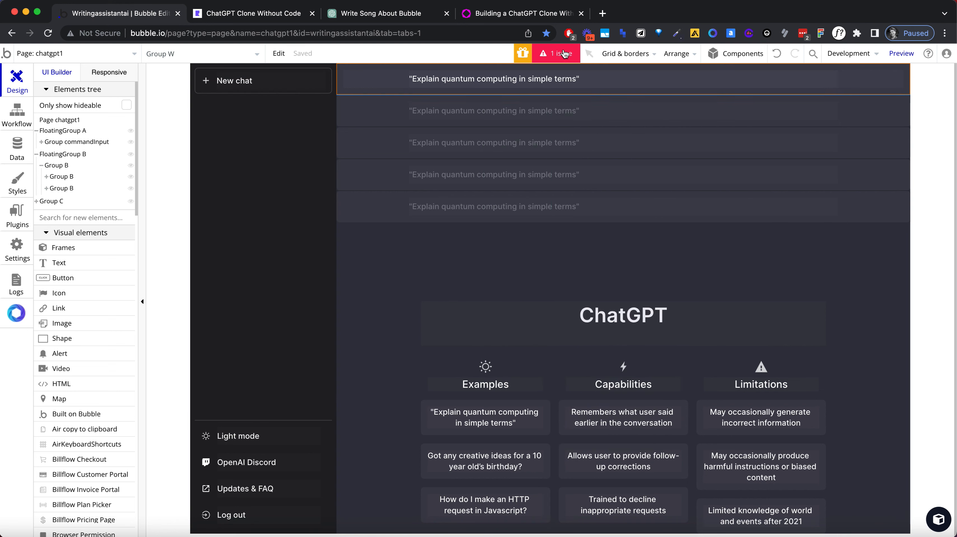
Step: Remove the empty condition from the repeating group of messages
{"action": "double_click", "coordinate": [401, 109]}
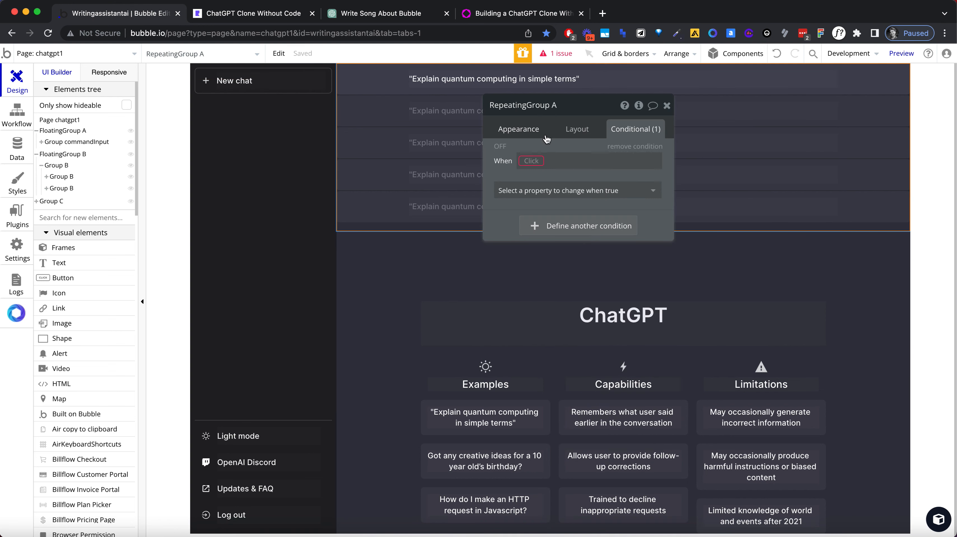
{"action": "left_click", "coordinate": [532, 161]}
{"action": "left_click", "coordinate": [531, 146]}
{"action": "left_click", "coordinate": [637, 146]}
Step: Set the repeating group's type of content to chatChannel and close its properties
{"action": "left_click", "coordinate": [518, 129]}
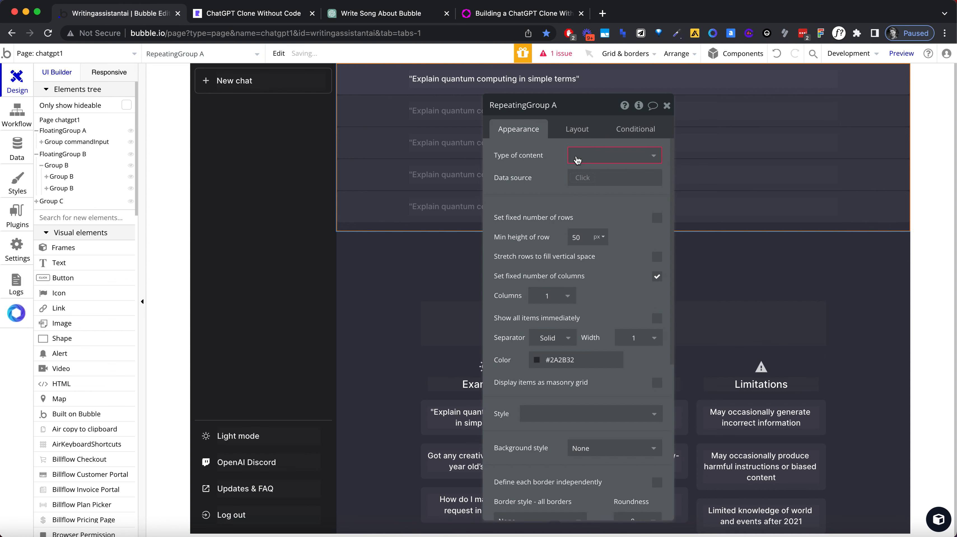
{"action": "left_click", "coordinate": [581, 155]}
{"action": "type", "text": "chat"}
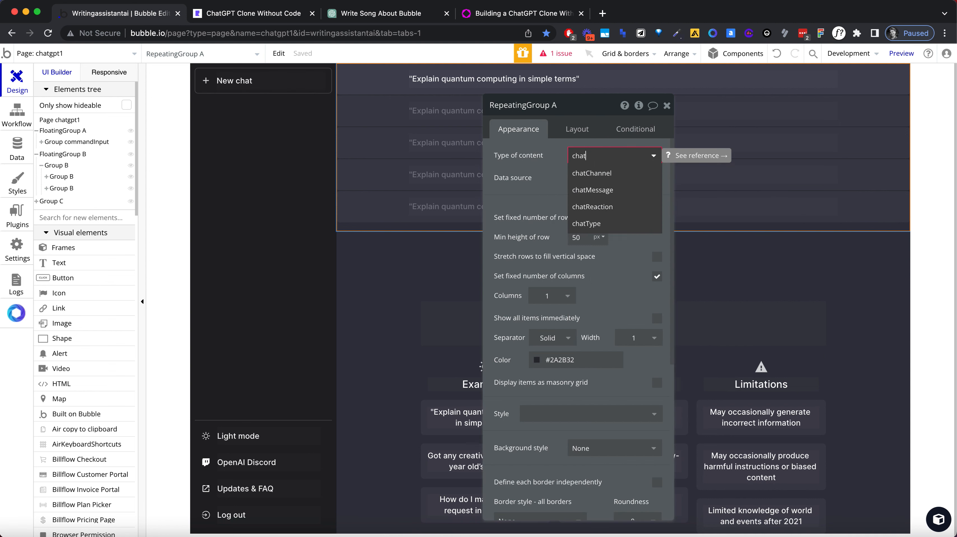
{"action": "left_click", "coordinate": [603, 173]}
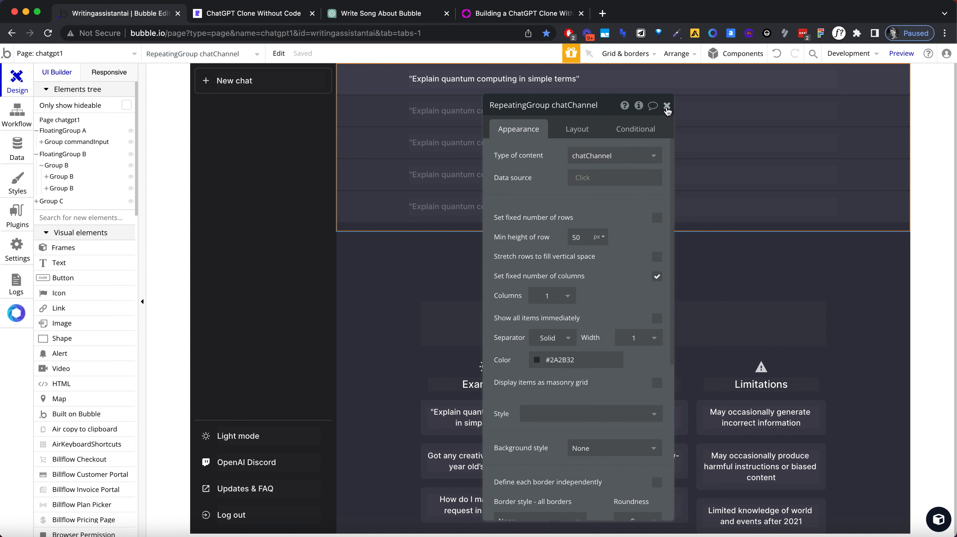
{"action": "left_click", "coordinate": [666, 107]}
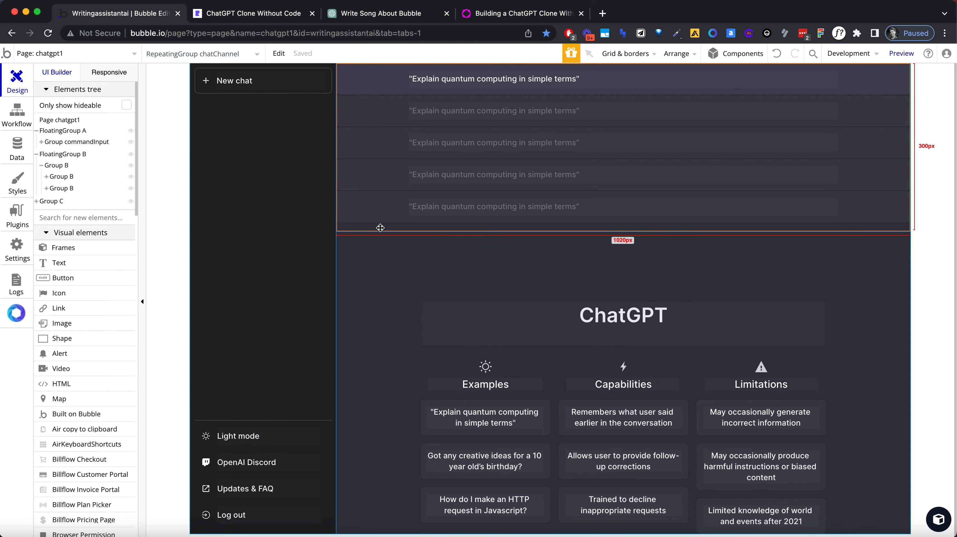
Step: Start a click workflow for the group holding the send icon in the message input bar
{"action": "scroll", "coordinate": [399, 358], "scroll_direction": "down", "scroll_amount": 1}
{"action": "scroll", "coordinate": [397, 359], "scroll_direction": "up", "scroll_amount": 1}
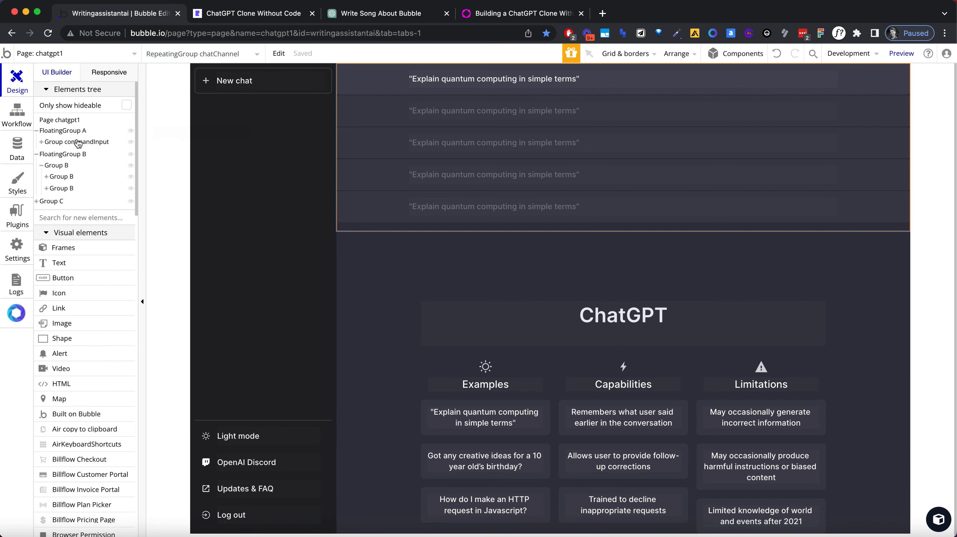
{"action": "left_click", "coordinate": [76, 131]}
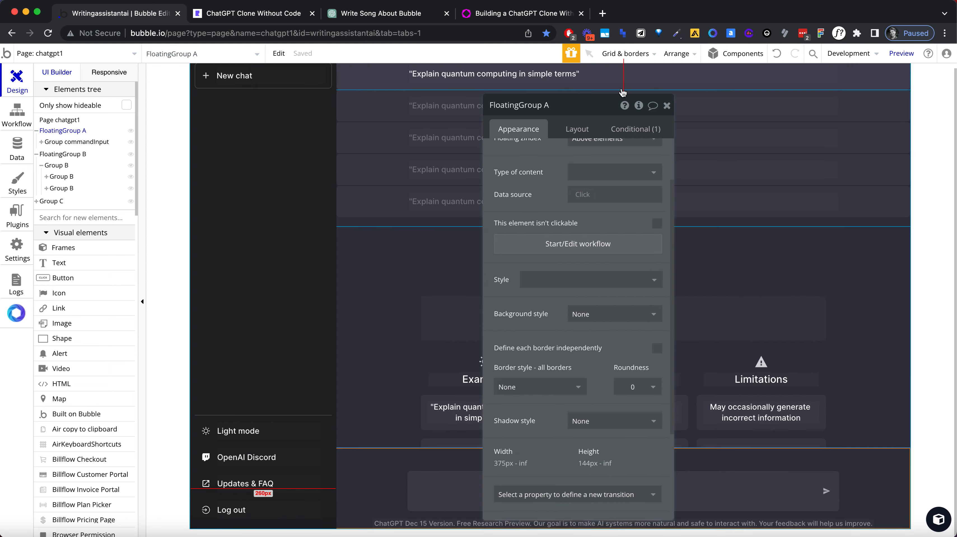
{"action": "left_click", "coordinate": [667, 105]}
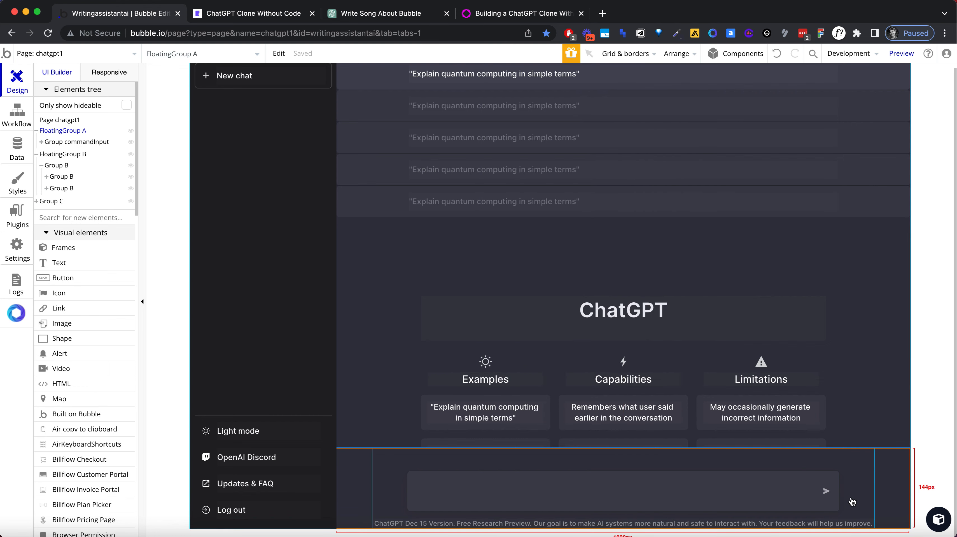
{"action": "left_click", "coordinate": [831, 486]}
{"action": "double_click", "coordinate": [828, 488]}
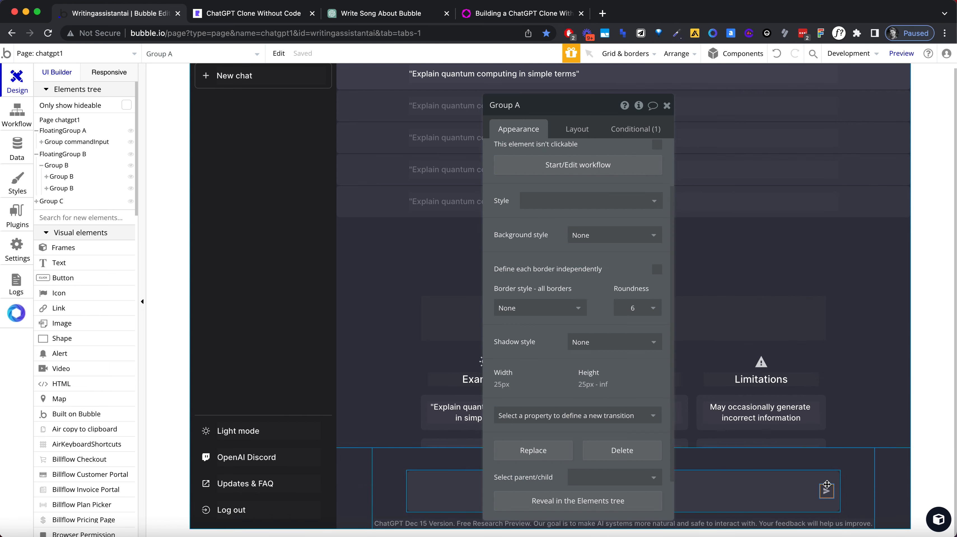
{"action": "left_click", "coordinate": [581, 174]}
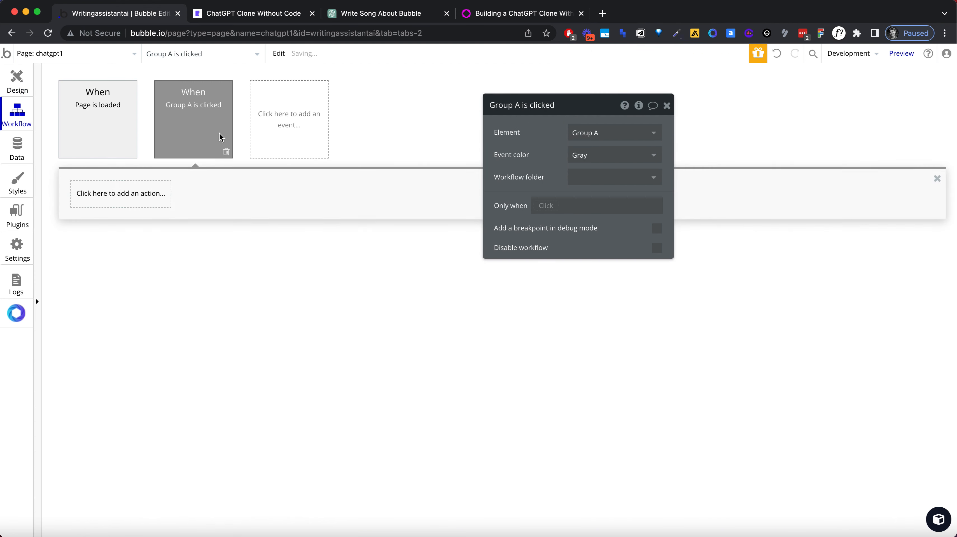
Step: Add a Create a new thing action to the send workflow with the type chatMessage
{"action": "left_click", "coordinate": [139, 199]}
{"action": "type", "text": "create"}
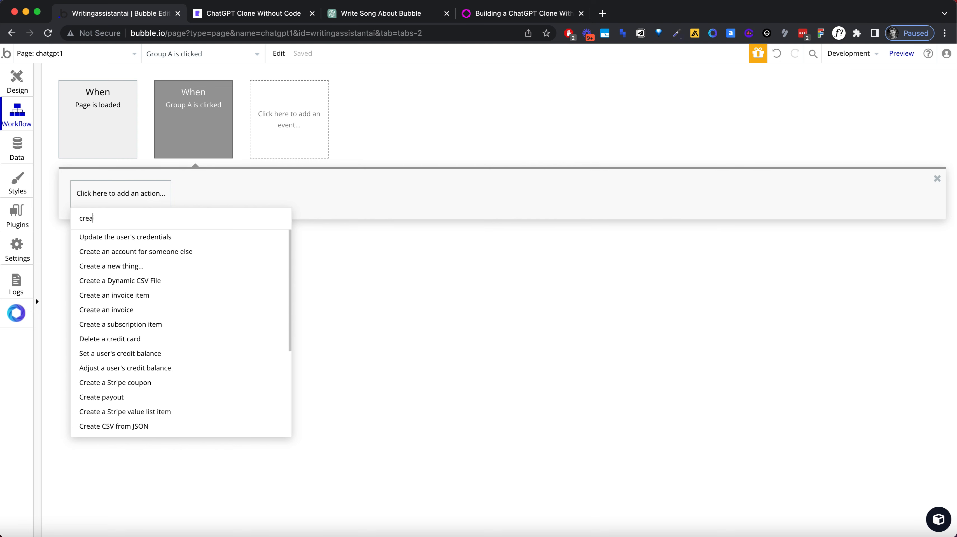
{"action": "left_click", "coordinate": [132, 250]}
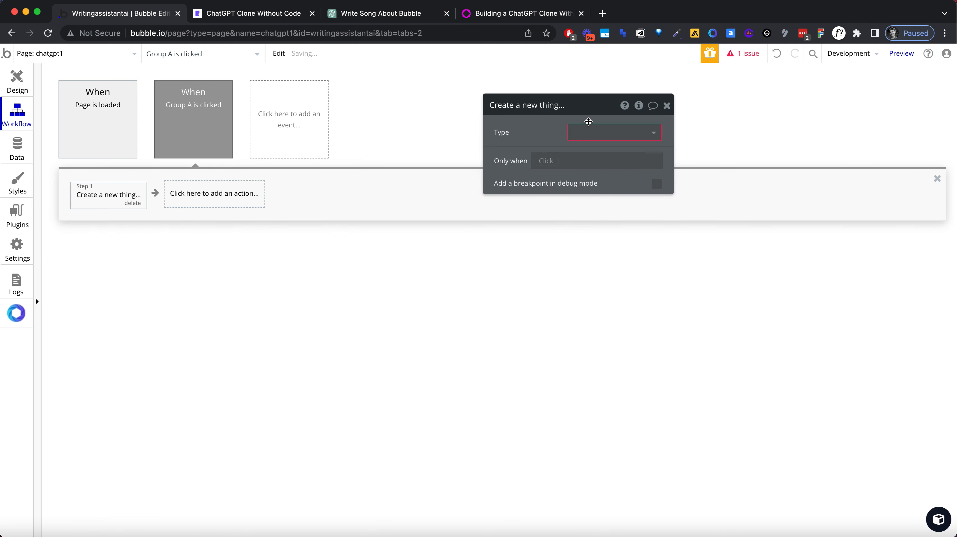
{"action": "left_click", "coordinate": [603, 131]}
{"action": "type", "text": "chatMessage"}
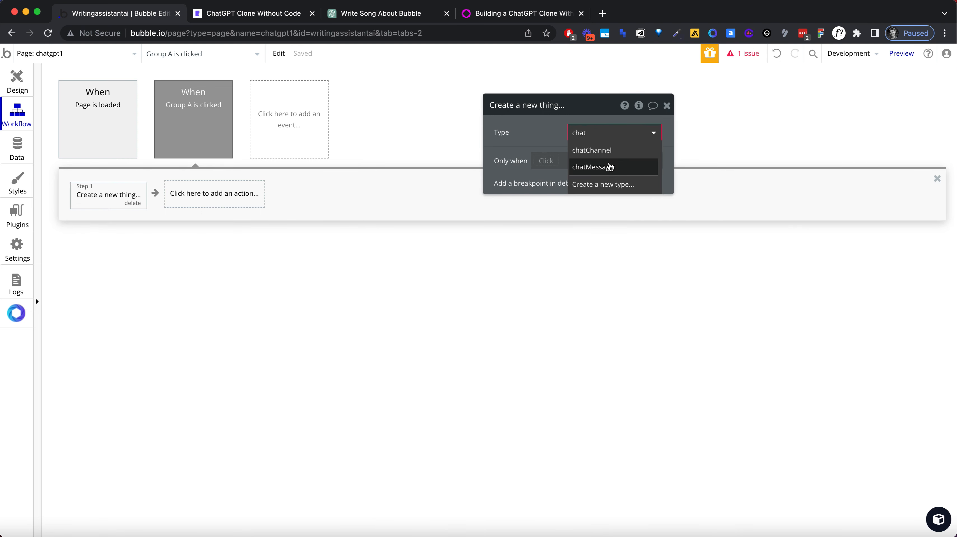
{"action": "left_click", "coordinate": [609, 166]}
Step: Add all fields to the chatMessage creation action, then remove the chatReaction field
{"action": "left_click", "coordinate": [542, 168]}
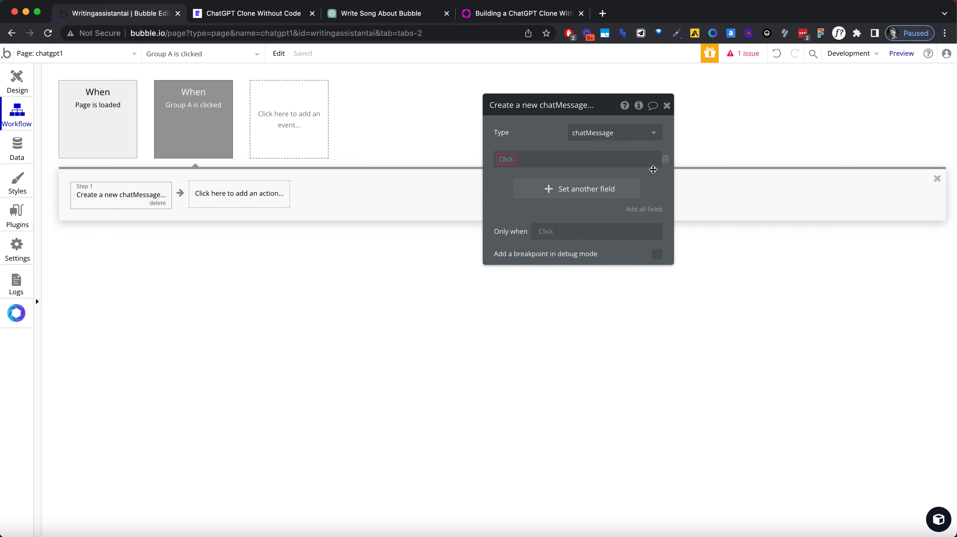
{"action": "left_click", "coordinate": [666, 159]}
{"action": "left_click", "coordinate": [651, 181]}
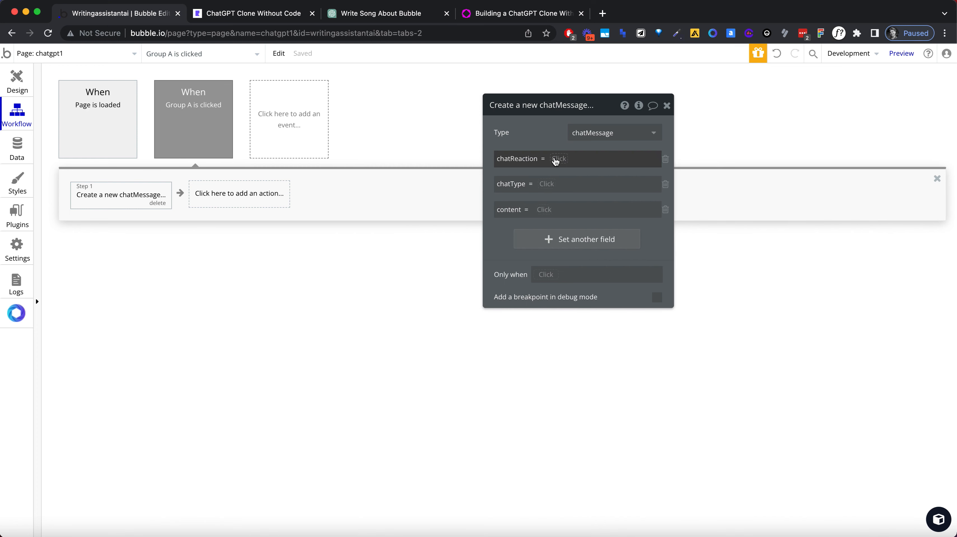
{"action": "left_click", "coordinate": [664, 159]}
Step: Set the new message's chatType to prompt and its content to MultilineInput A's value
{"action": "left_click", "coordinate": [550, 159]}
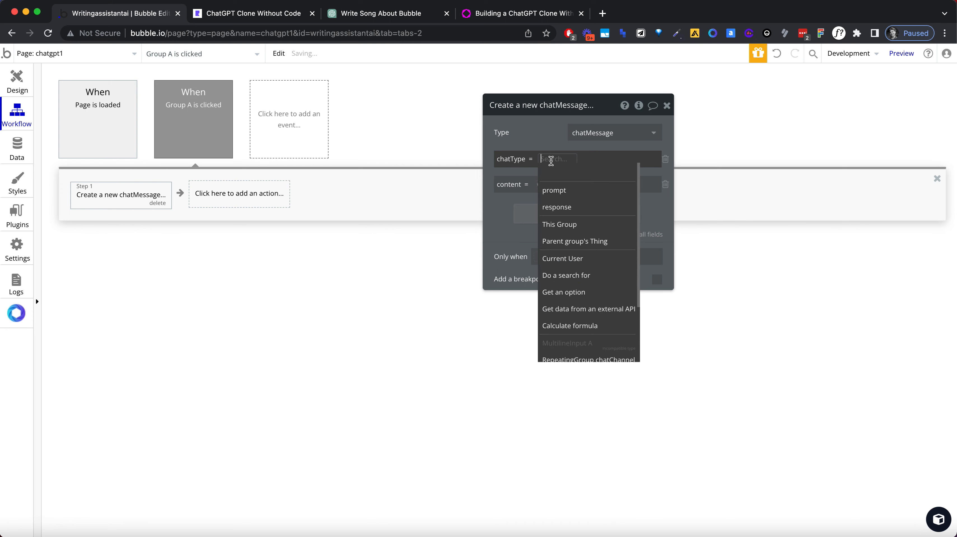
{"action": "left_click", "coordinate": [555, 189]}
{"action": "left_click", "coordinate": [548, 183]}
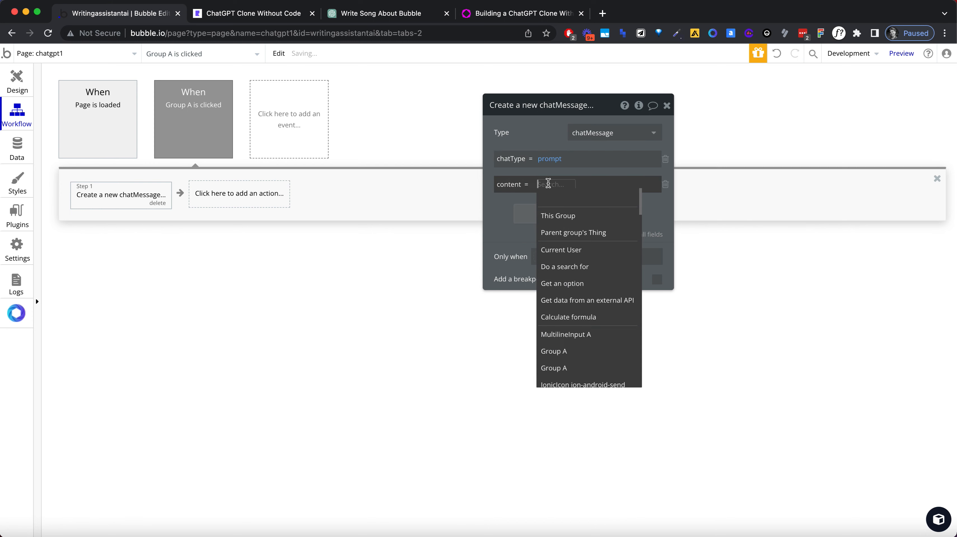
{"action": "type", "text": "mul"}
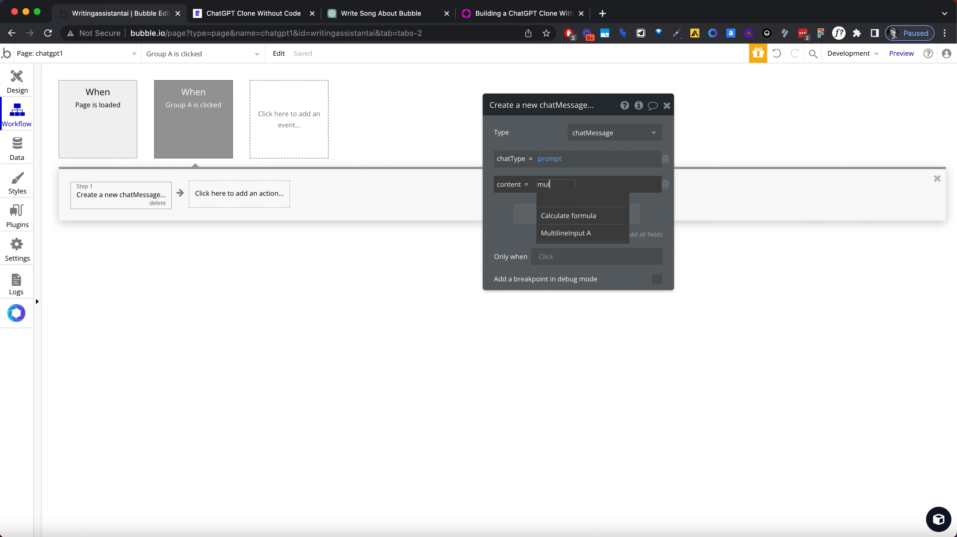
{"action": "left_click", "coordinate": [574, 231]}
{"action": "left_click", "coordinate": [601, 203]}
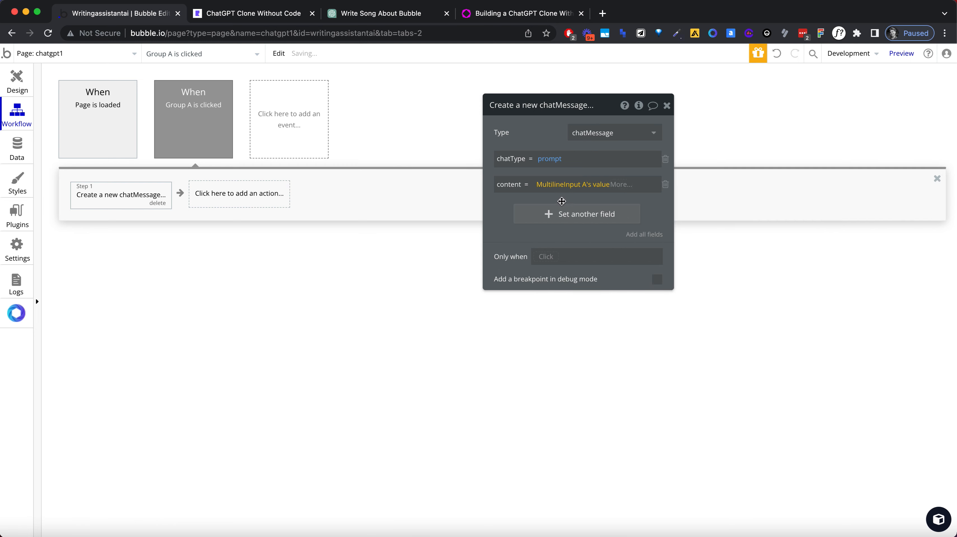
Step: Add a Reset relevant inputs action after the message creation in the send workflow
{"action": "left_click", "coordinate": [271, 205]}
{"action": "type", "text": "reset"}
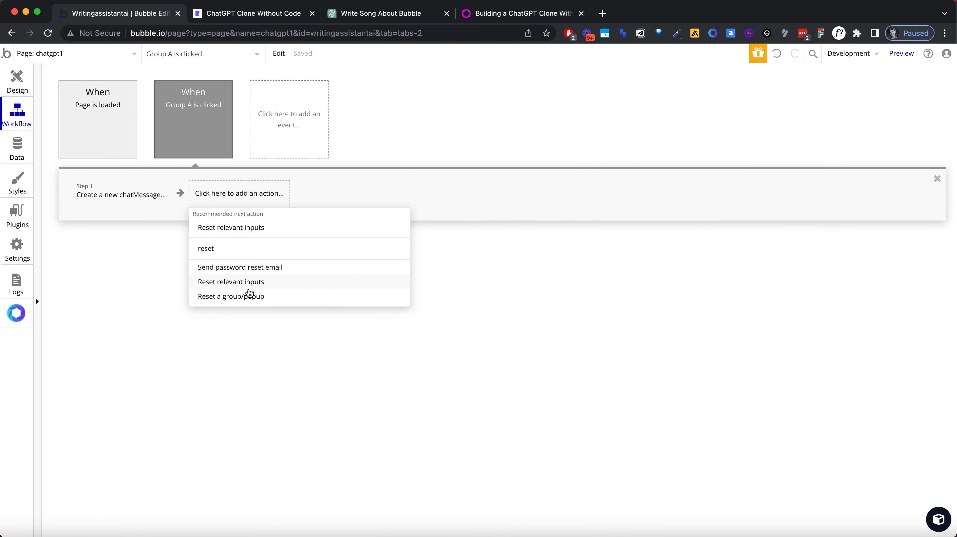
{"action": "left_click", "coordinate": [248, 283]}
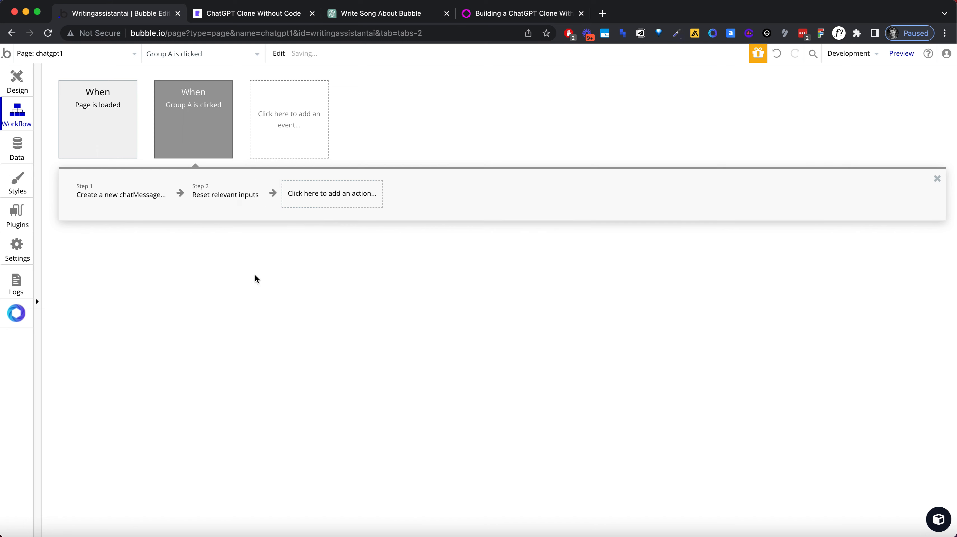
Step: Return to the page design and open the properties of the chatChannel repeating group
{"action": "left_click", "coordinate": [30, 78]}
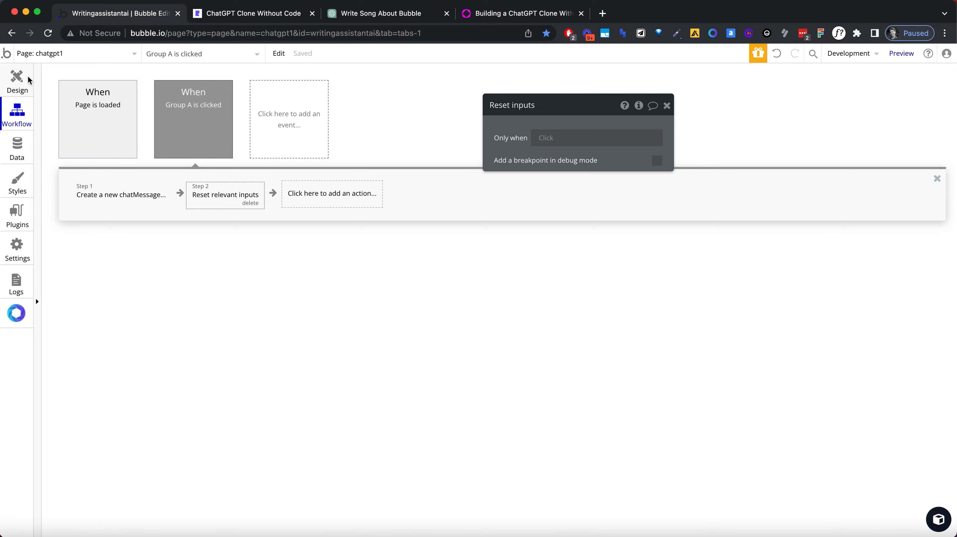
{"action": "left_click", "coordinate": [27, 78]}
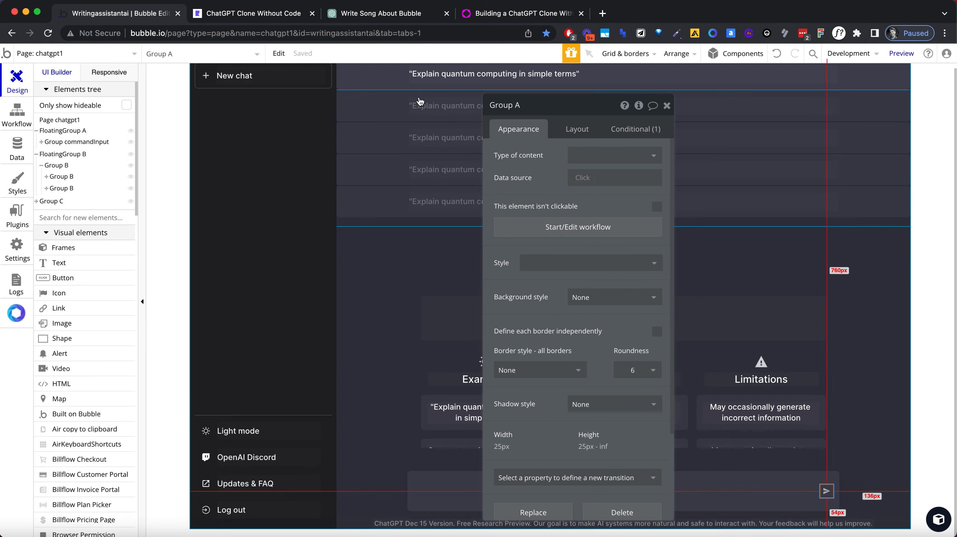
{"action": "left_click", "coordinate": [402, 91]}
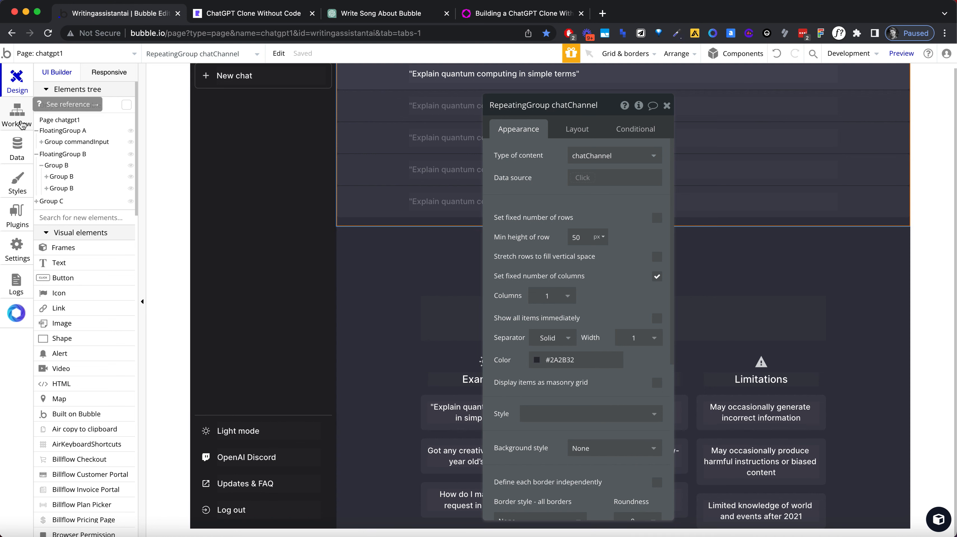
Step: Create a custom state named chatChannel of type text on the chatgpt1 page
{"action": "left_click", "coordinate": [153, 55]}
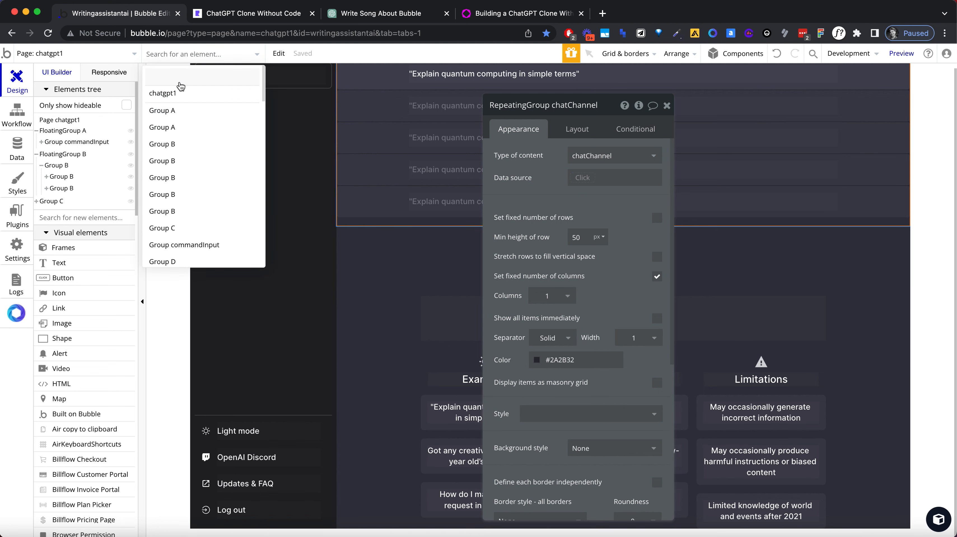
{"action": "left_click", "coordinate": [180, 97]}
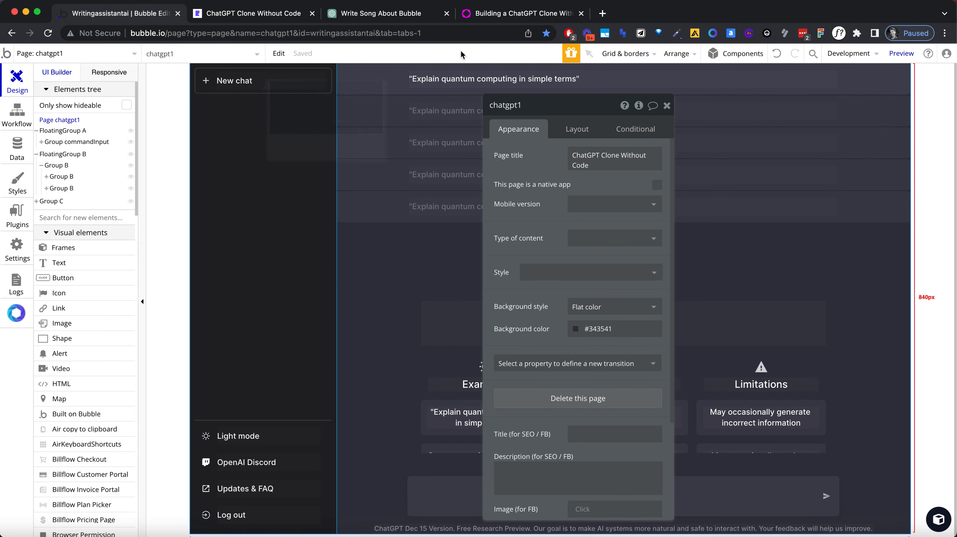
{"action": "left_click", "coordinate": [639, 105]}
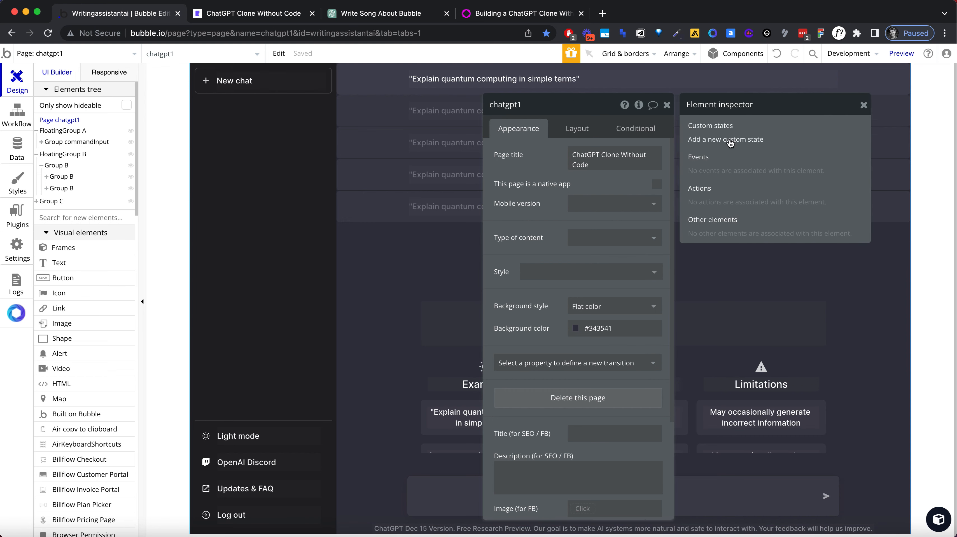
{"action": "left_click", "coordinate": [729, 141]}
{"action": "type", "text": "chatChannel"}
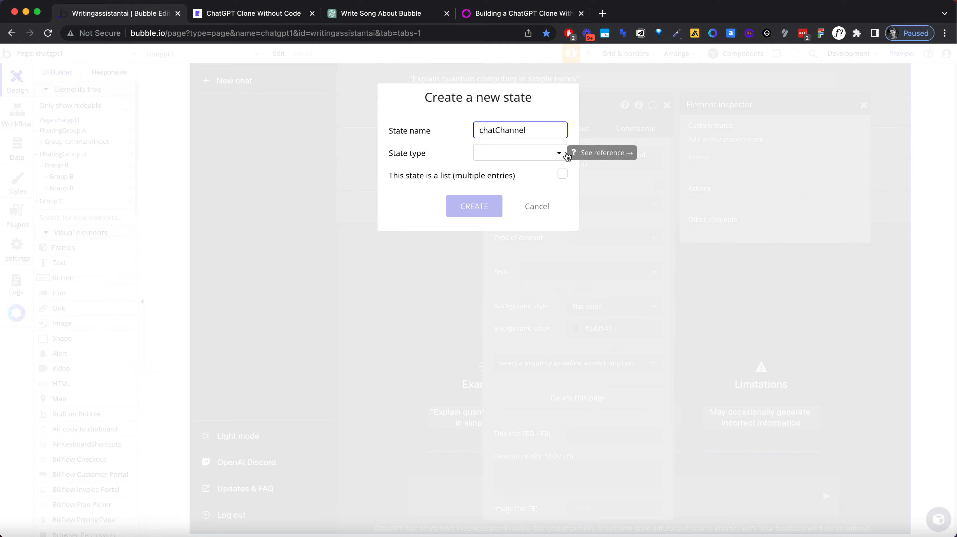
{"action": "left_click", "coordinate": [557, 152]}
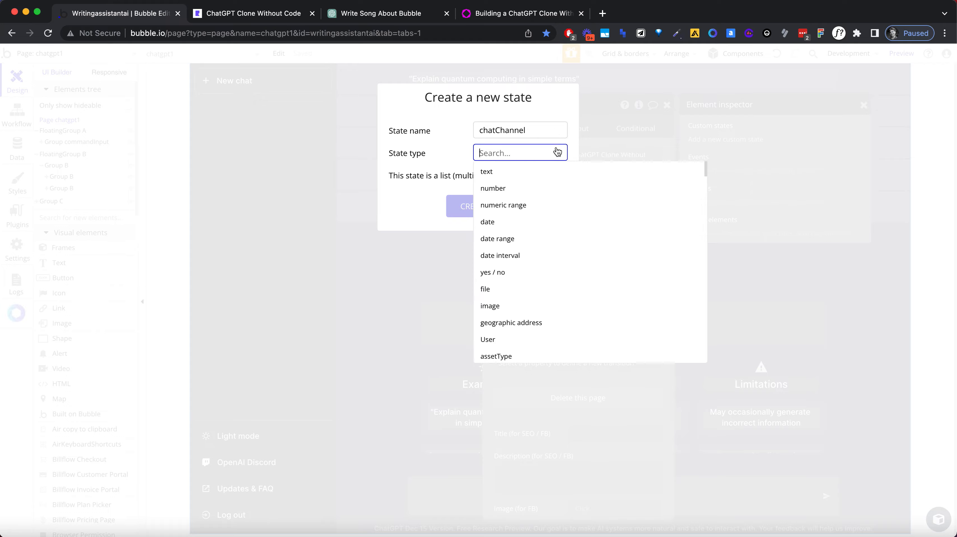
{"action": "left_click", "coordinate": [525, 172]}
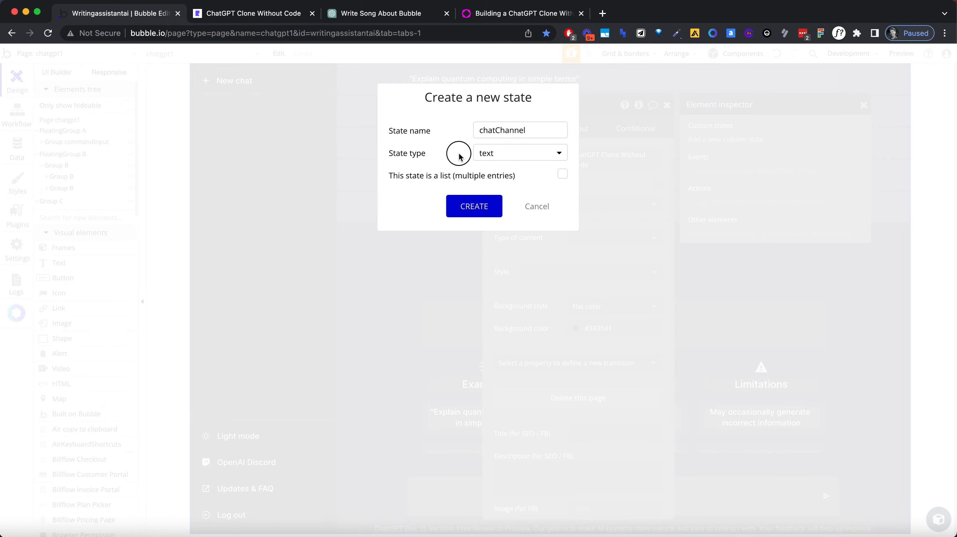
{"action": "left_click", "coordinate": [480, 206]}
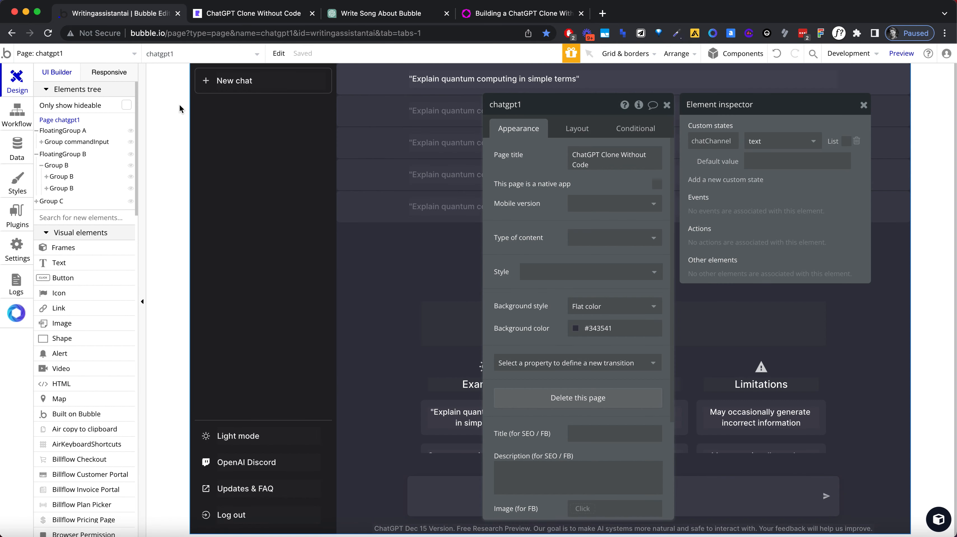
Step: Restrict the Group A is clicked workflow to run only when chatgpt1's chatChannel is empty
{"action": "left_click", "coordinate": [666, 105]}
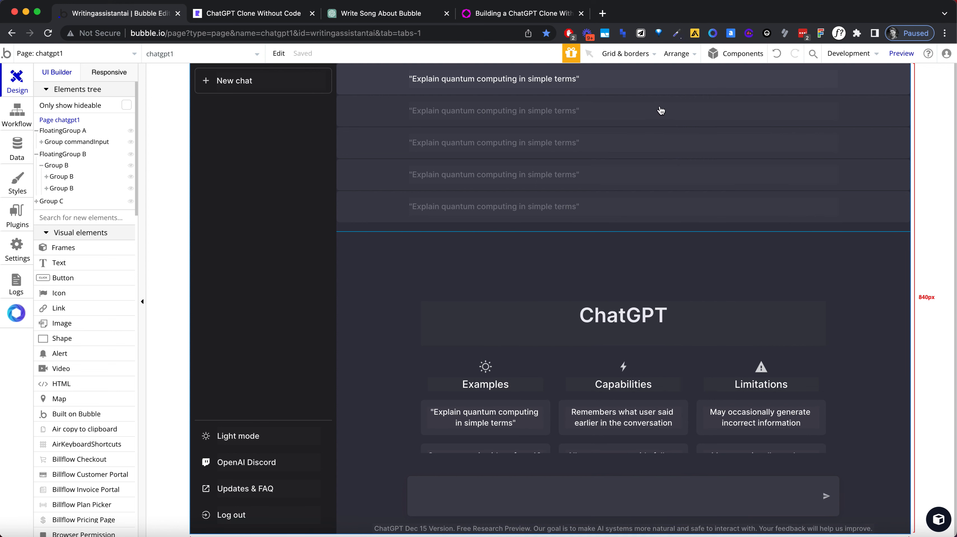
{"action": "left_click", "coordinate": [19, 116]}
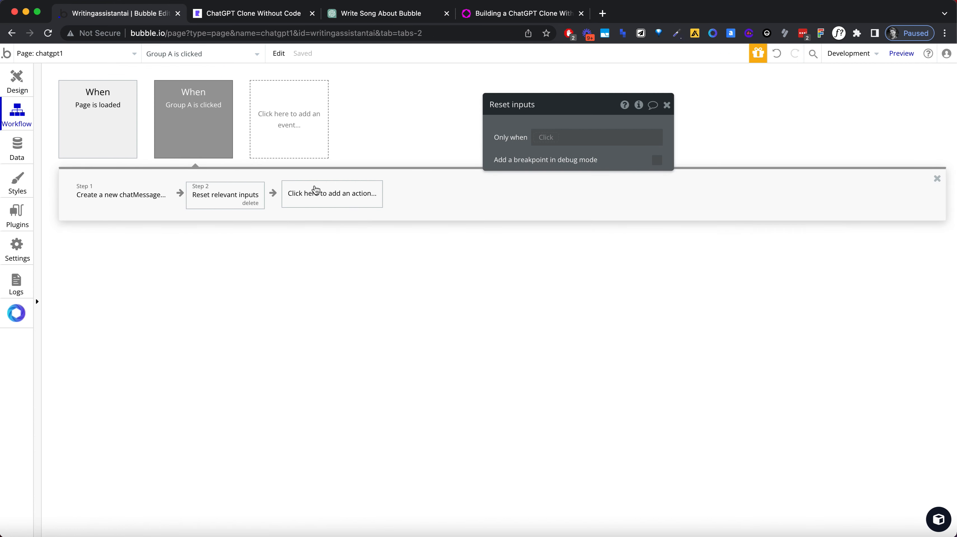
{"action": "left_click", "coordinate": [231, 141]}
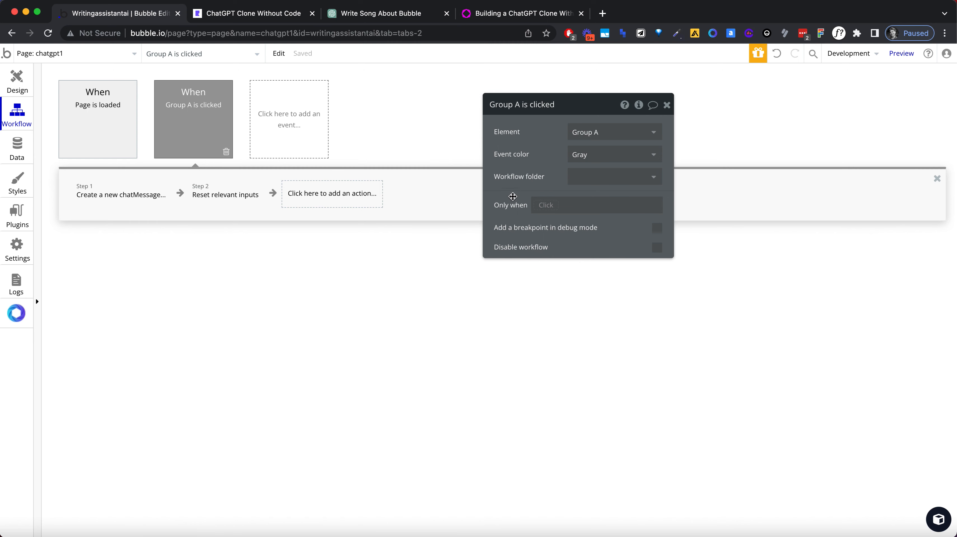
{"action": "left_click", "coordinate": [538, 205]}
{"action": "type", "text": "cha"}
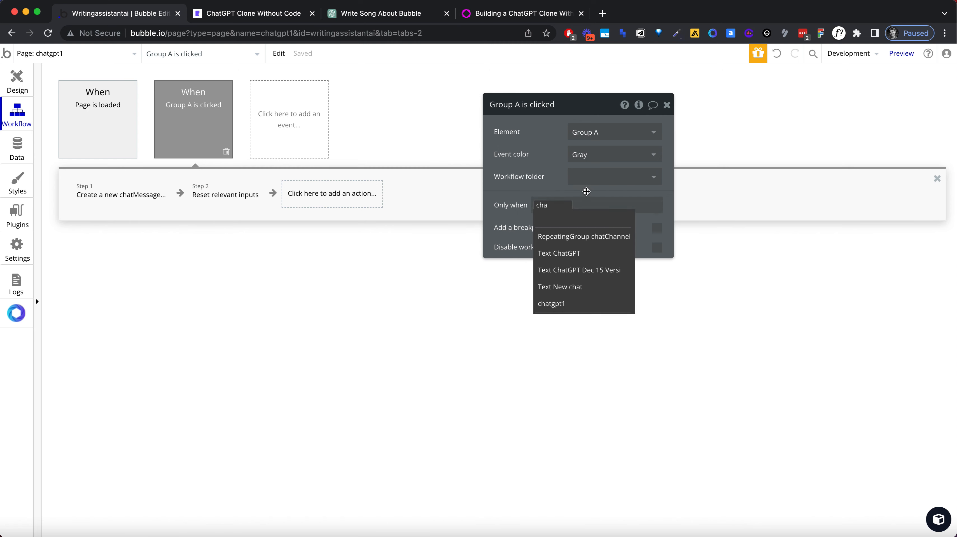
{"action": "left_click", "coordinate": [572, 303]}
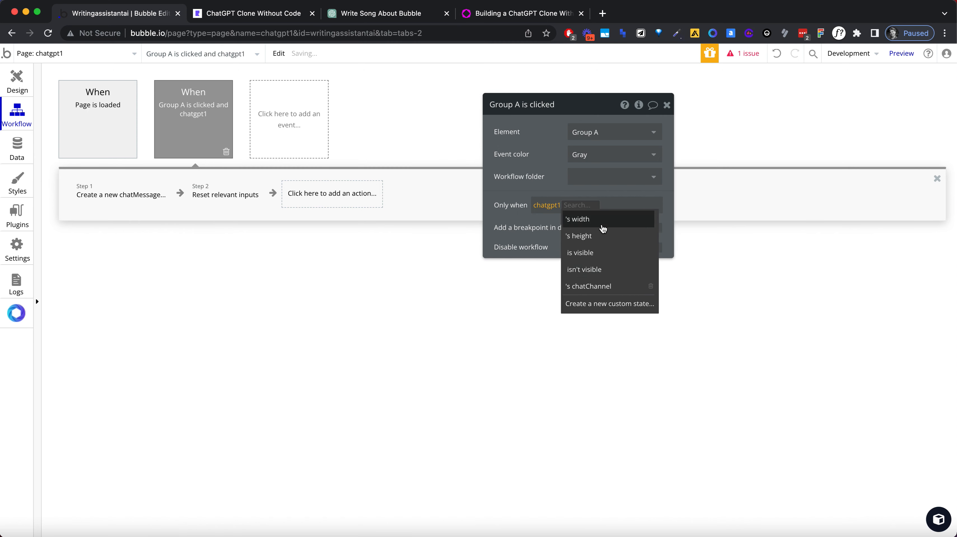
{"action": "left_click", "coordinate": [597, 286]}
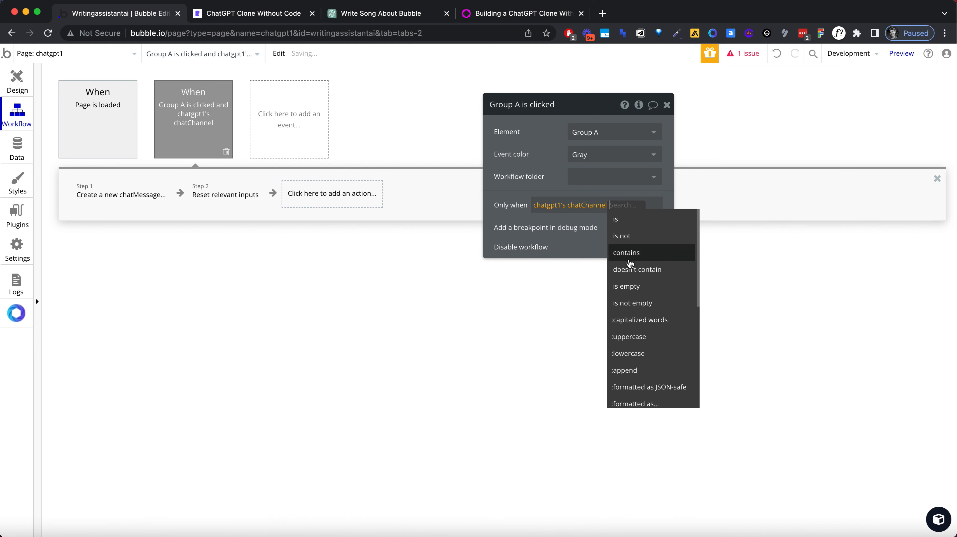
{"action": "left_click", "coordinate": [632, 286]}
Step: Add a Create a new thing action of type chatChannel and move it to the start of the workflow
{"action": "left_click", "coordinate": [316, 193]}
{"action": "type", "text": "create"}
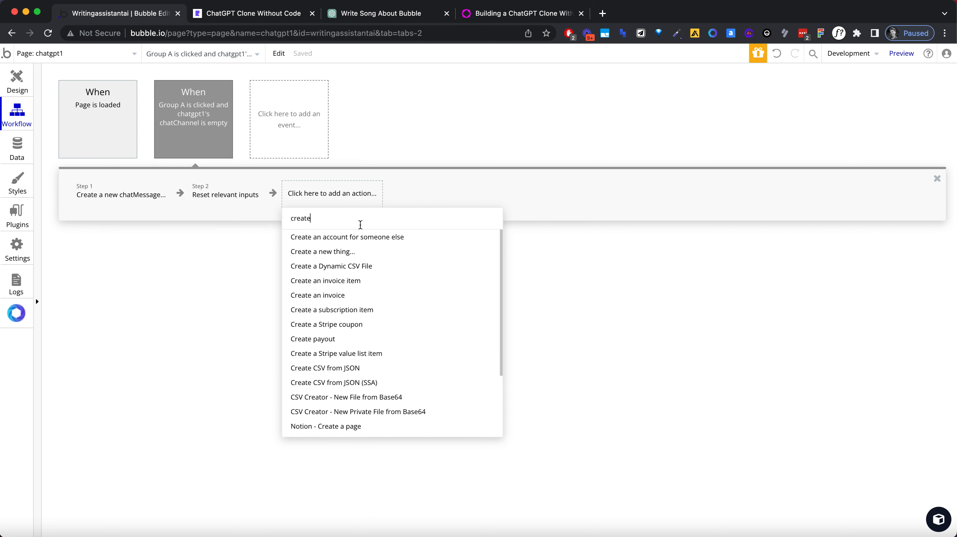
{"action": "left_click", "coordinate": [348, 251]}
{"action": "left_click", "coordinate": [598, 132]}
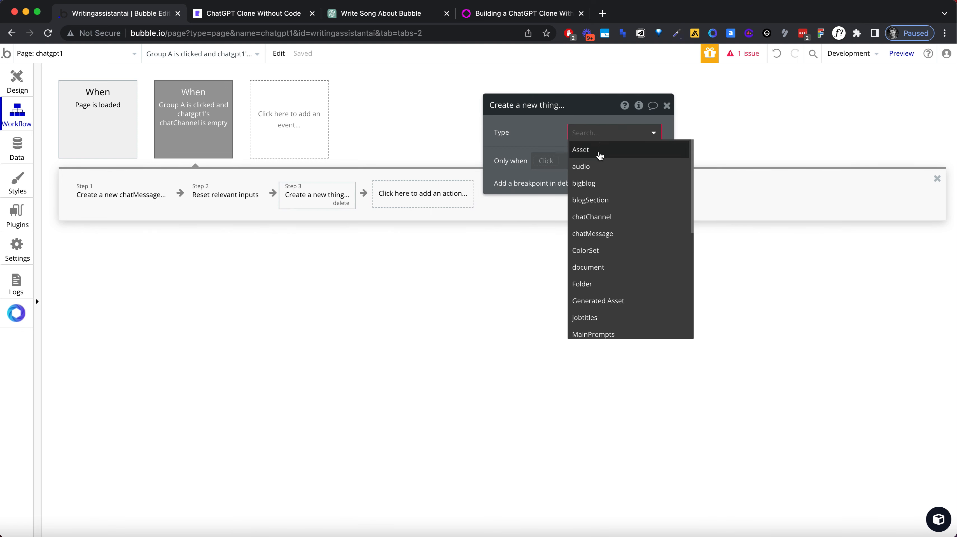
{"action": "type", "text": "chat"}
{"action": "left_click", "coordinate": [599, 150]}
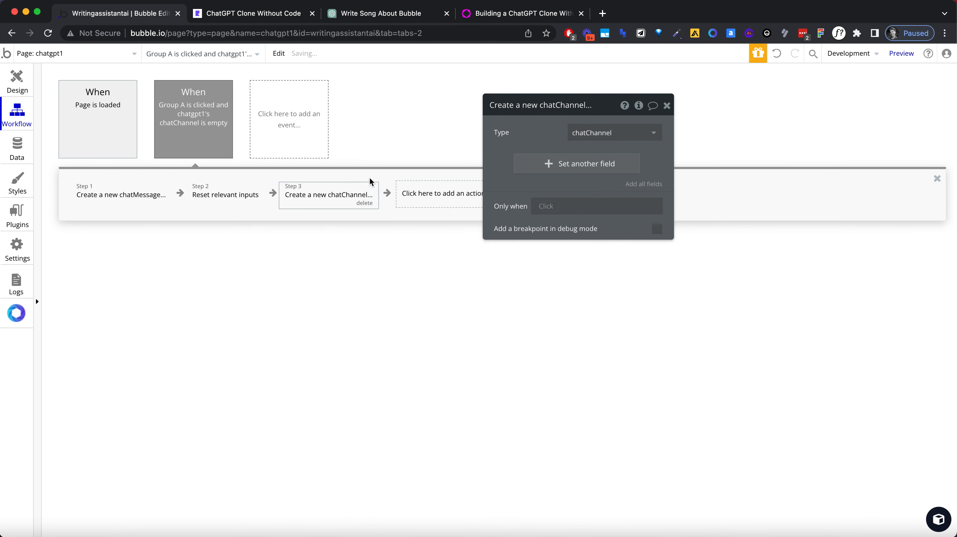
{"action": "left_click_drag", "start_coordinate": [312, 193], "coordinate": [94, 186]}
Step: Add a text field called name to the chatChannel data type
{"action": "left_click", "coordinate": [30, 144]}
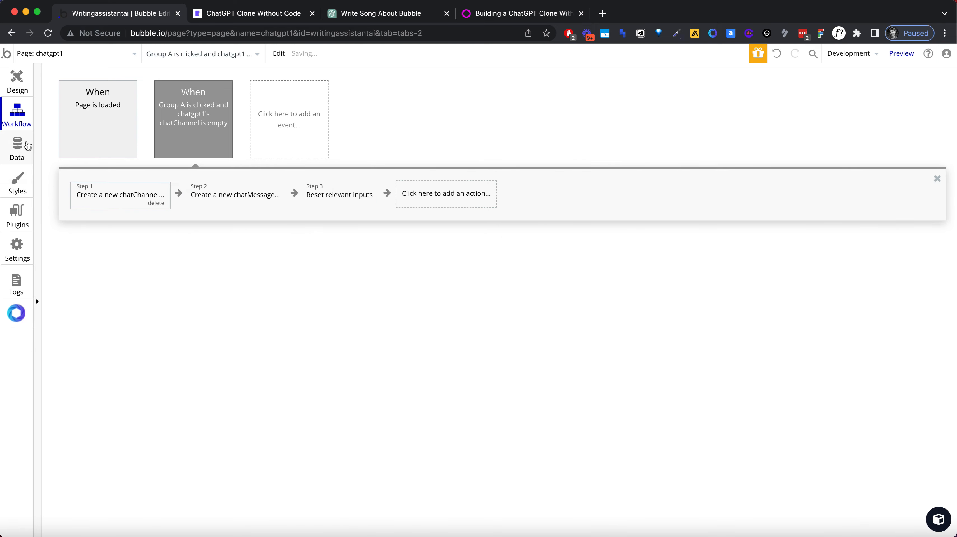
{"action": "left_click", "coordinate": [353, 294]}
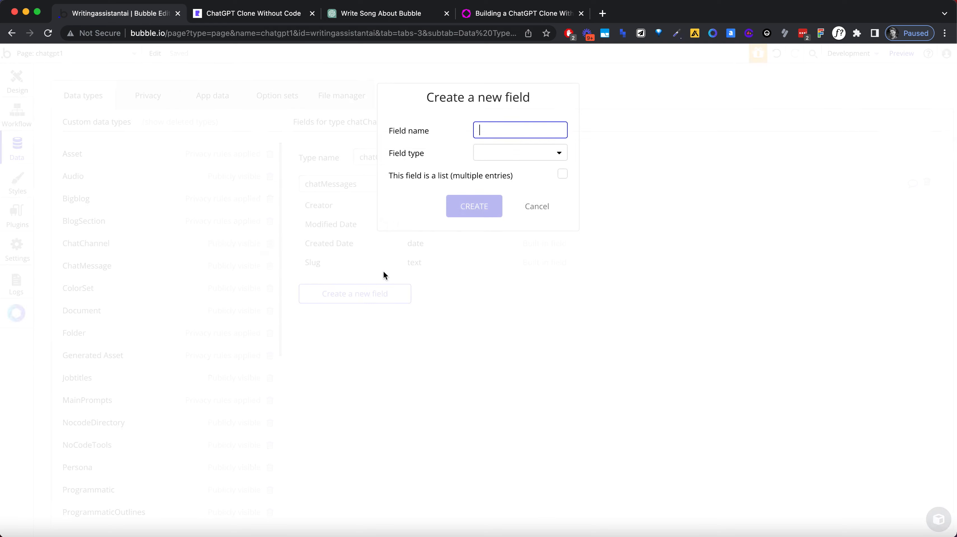
{"action": "left_click", "coordinate": [500, 155]}
{"action": "left_click", "coordinate": [498, 172]}
{"action": "left_click", "coordinate": [475, 206]}
Step: Add all fields to the workflow's chatChannel creation action and set name to "new chat"
{"action": "left_click", "coordinate": [18, 114]}
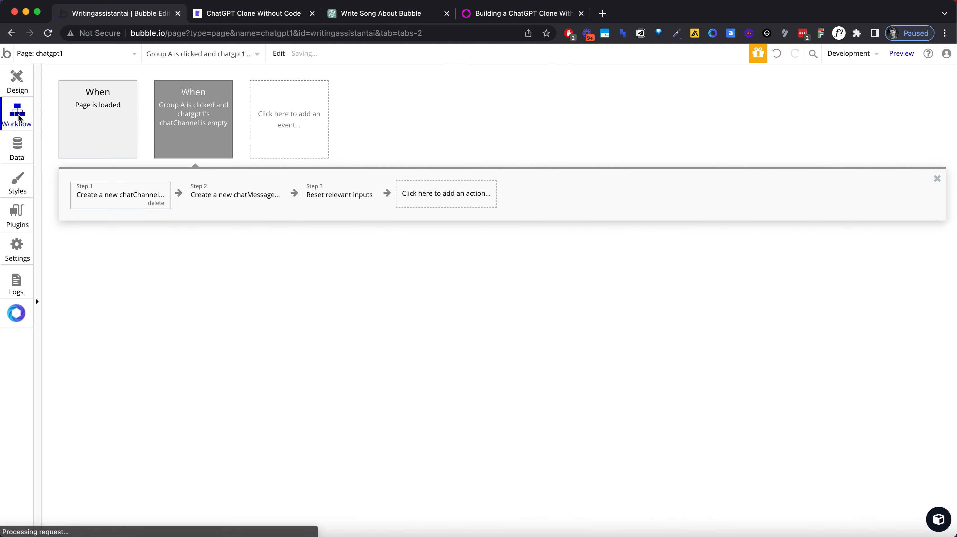
{"action": "left_click", "coordinate": [146, 198]}
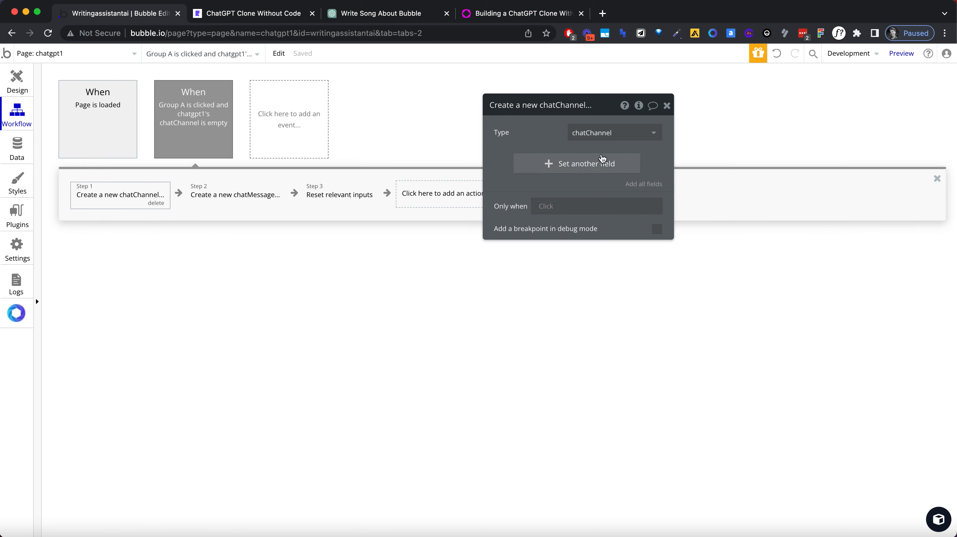
{"action": "left_click", "coordinate": [649, 184]}
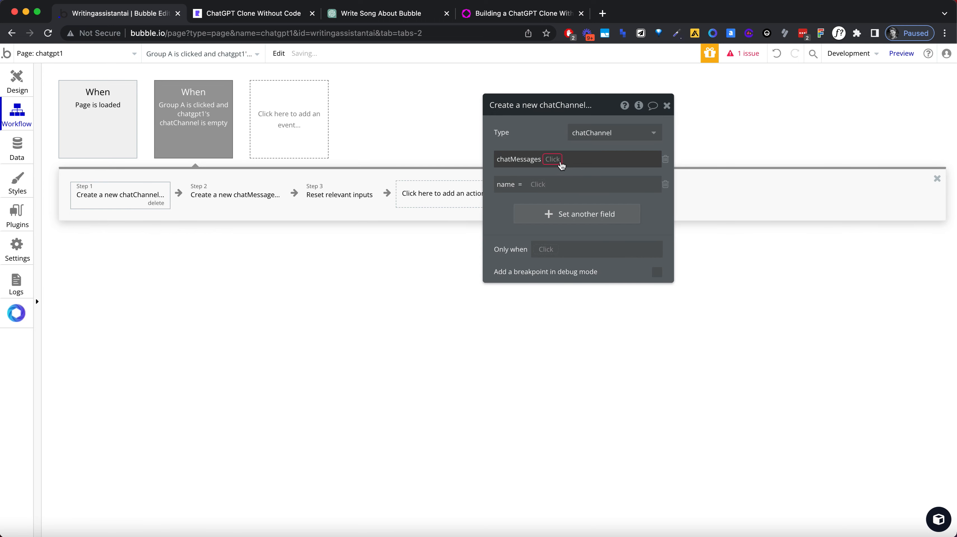
{"action": "left_click", "coordinate": [540, 184]}
{"action": "type", "text": "new chat"}
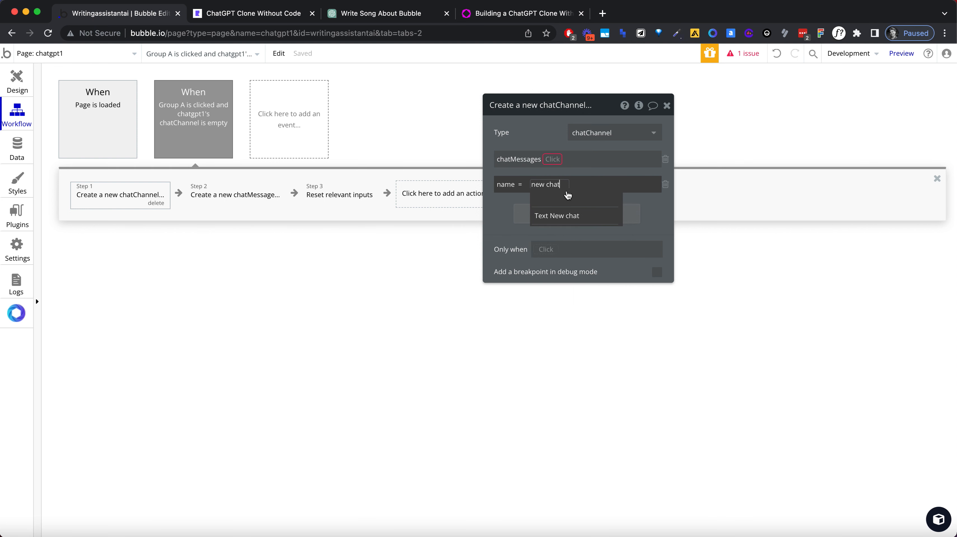
{"action": "left_click", "coordinate": [651, 209]}
{"action": "left_click", "coordinate": [557, 188]}
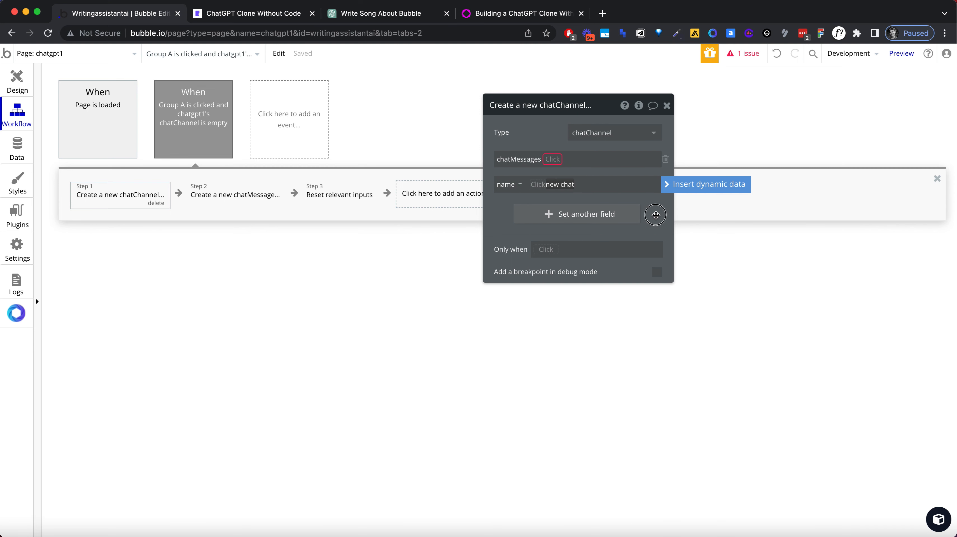
{"action": "left_click", "coordinate": [654, 215]}
{"action": "left_click_drag", "start_coordinate": [138, 195], "coordinate": [224, 203]}
{"action": "left_click", "coordinate": [123, 195]}
{"action": "left_click", "coordinate": [221, 195]}
{"action": "left_click", "coordinate": [128, 196]}
{"action": "left_click_drag", "start_coordinate": [127, 196], "coordinate": [209, 193]}
{"action": "left_click", "coordinate": [209, 192]}
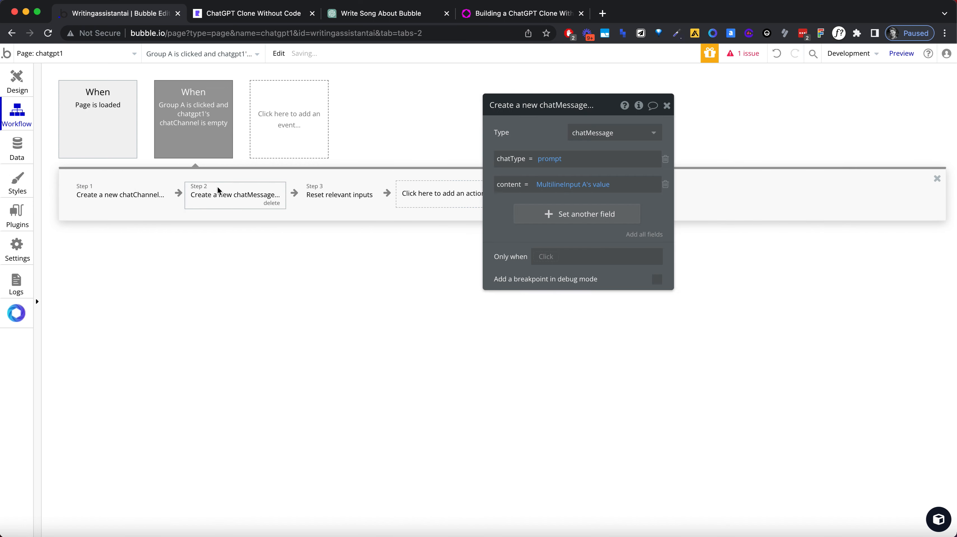
Step: Add a Make changes to thing action that changes the result of step 1, the new chatChannel
{"action": "left_click", "coordinate": [411, 194]}
{"action": "type", "text": "change"}
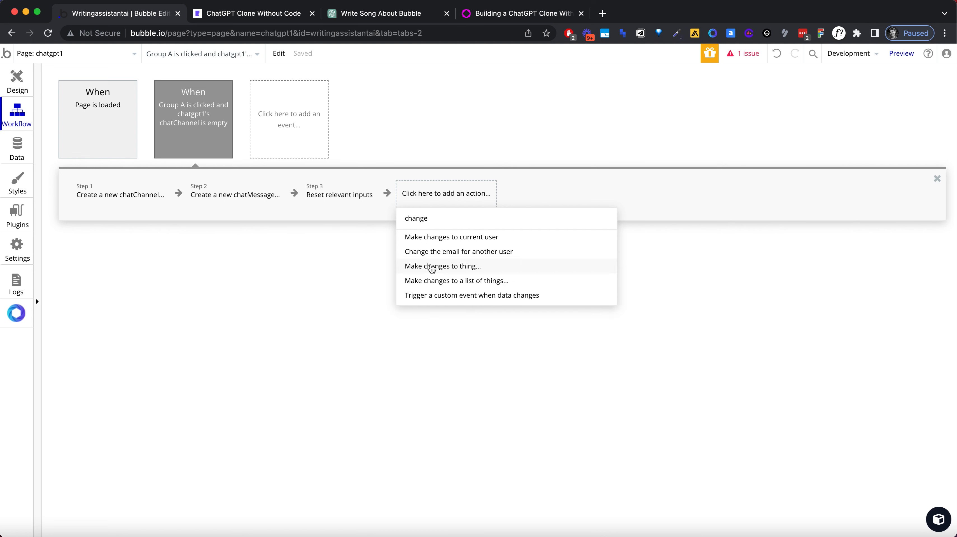
{"action": "left_click", "coordinate": [431, 267]}
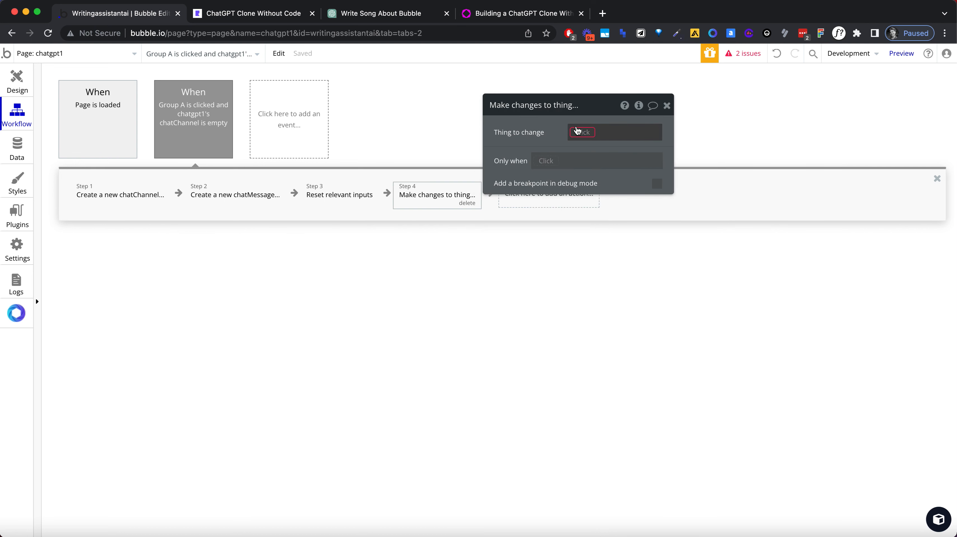
{"action": "left_click", "coordinate": [577, 131]}
{"action": "type", "text": "chat"}
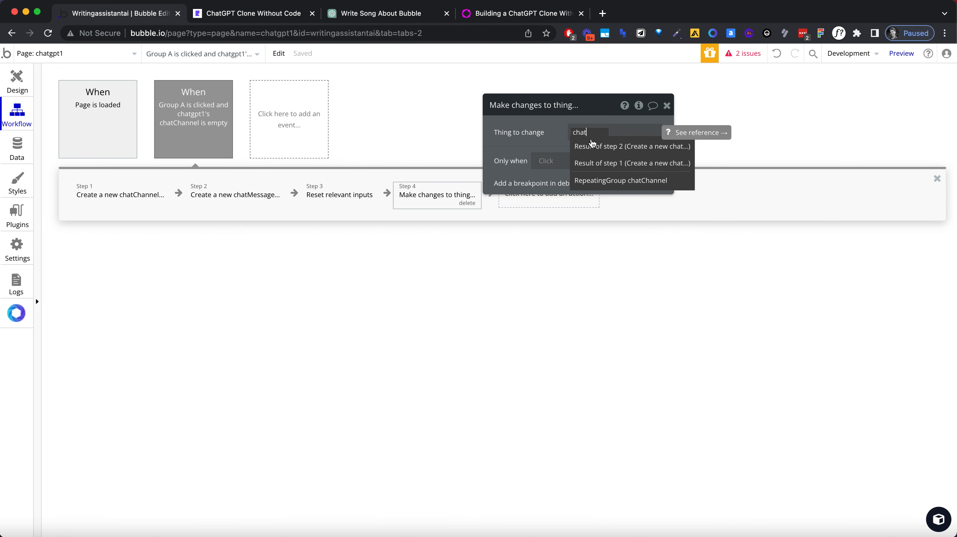
{"action": "left_click", "coordinate": [599, 163]}
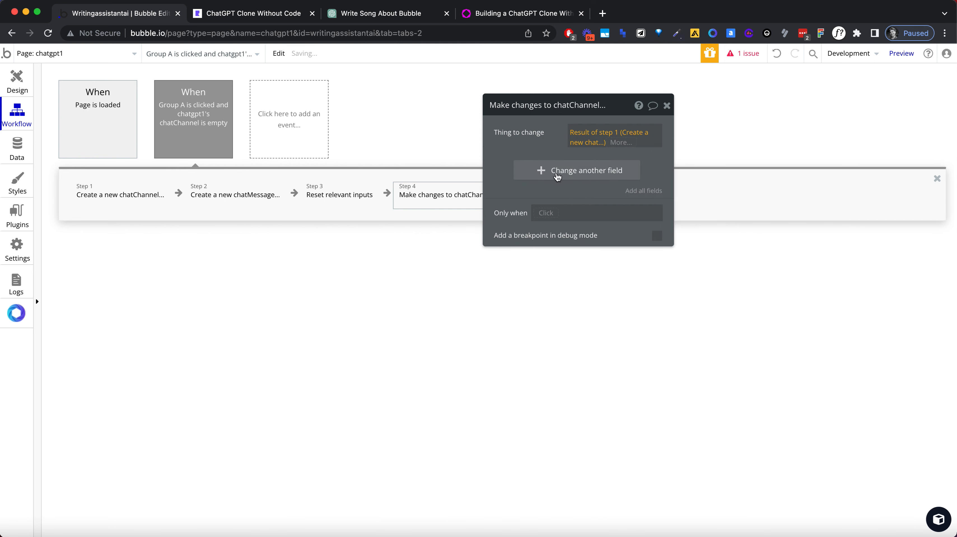
Step: Make the chatChannel change action add the result of step 2 to chatMessages, and close its properties
{"action": "left_click", "coordinate": [557, 177]}
{"action": "left_click", "coordinate": [518, 180]}
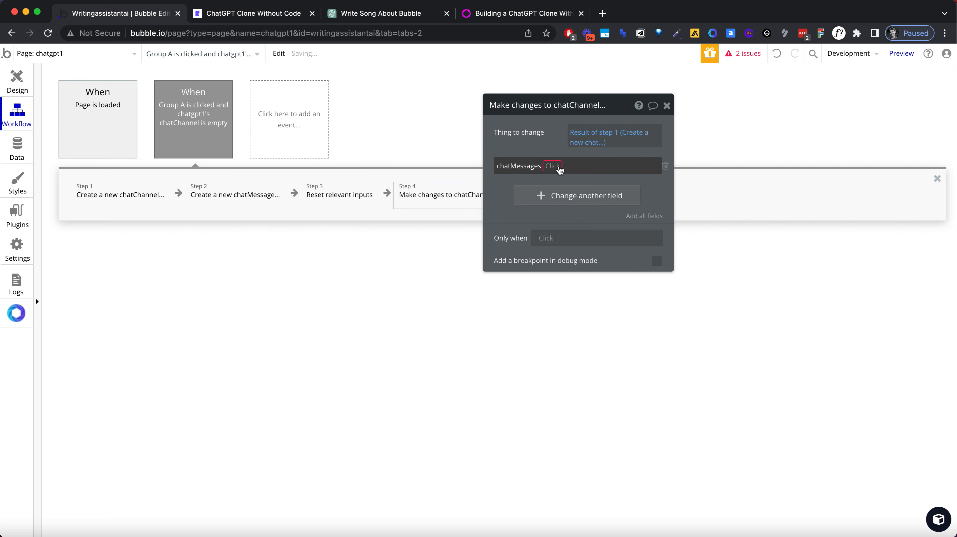
{"action": "left_click", "coordinate": [553, 166]}
{"action": "left_click", "coordinate": [559, 180]}
{"action": "left_click", "coordinate": [569, 167]}
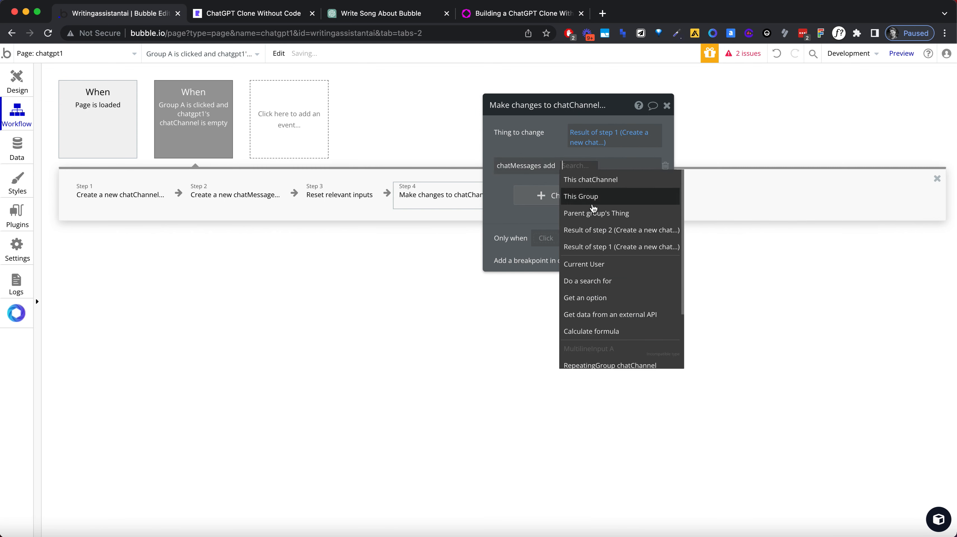
{"action": "left_click", "coordinate": [579, 230]}
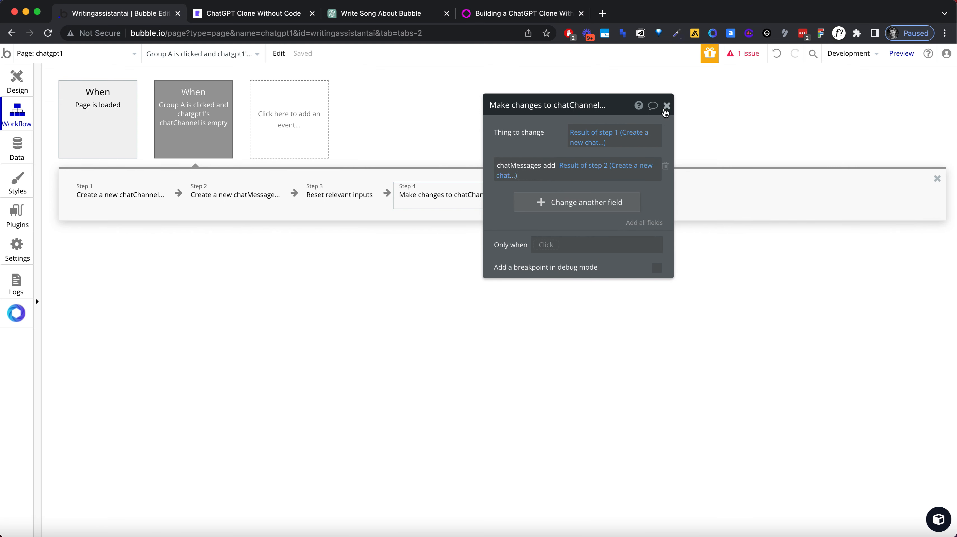
{"action": "left_click", "coordinate": [666, 105]}
Step: Open the list of issues and move the Reset relevant inputs action after the chatChannel change action
{"action": "left_click", "coordinate": [743, 53]}
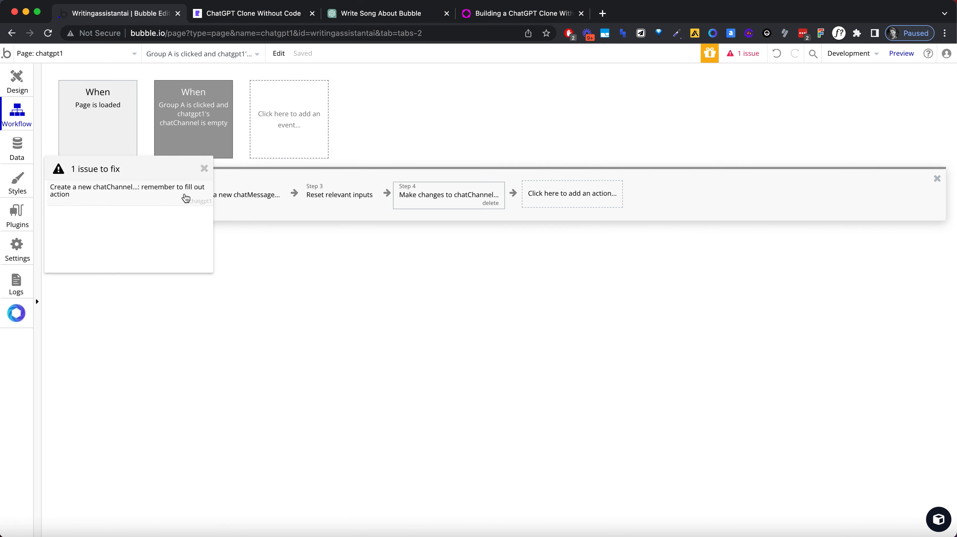
{"action": "left_click", "coordinate": [325, 193]}
{"action": "left_click_drag", "start_coordinate": [325, 194], "coordinate": [519, 188]}
Step: Return to the page design and set the chatChannel repeating group's data source to a search for chatChannel
{"action": "left_click", "coordinate": [23, 86]}
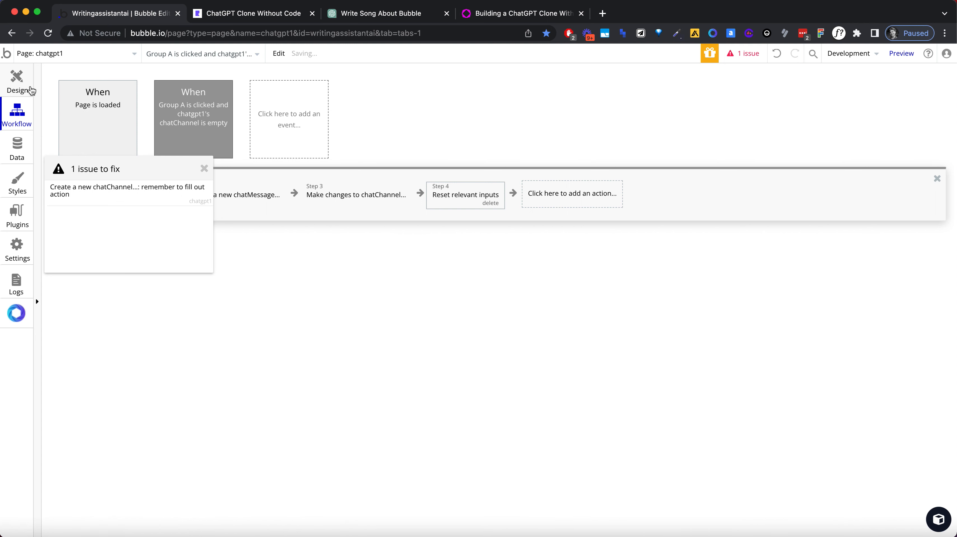
{"action": "left_click", "coordinate": [30, 87]}
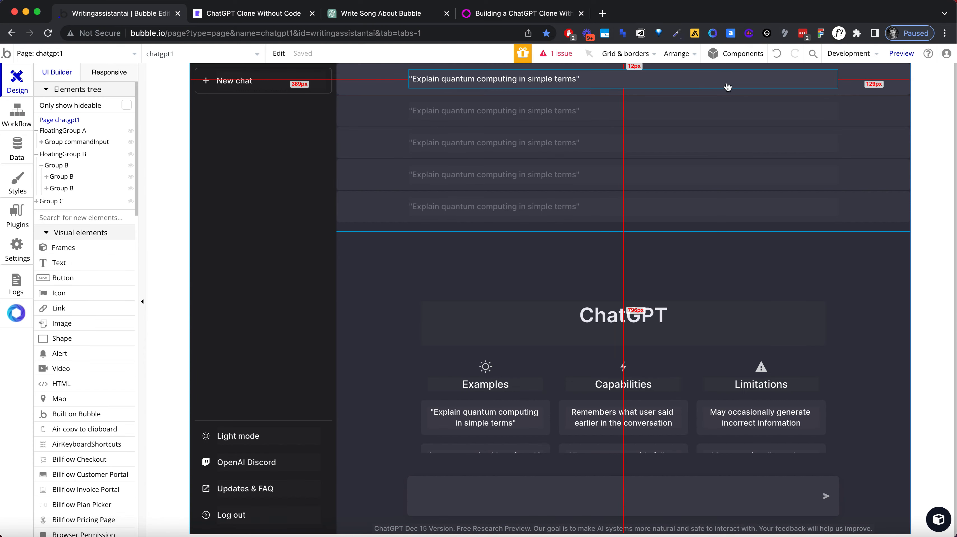
{"action": "left_click", "coordinate": [890, 98]}
{"action": "double_click", "coordinate": [890, 98]}
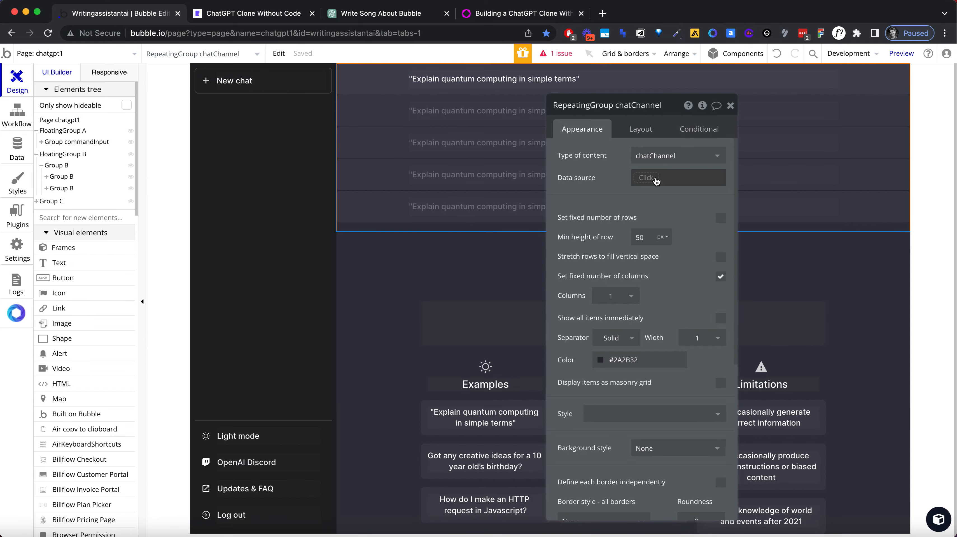
{"action": "left_click", "coordinate": [653, 178]}
{"action": "type", "text": "do"}
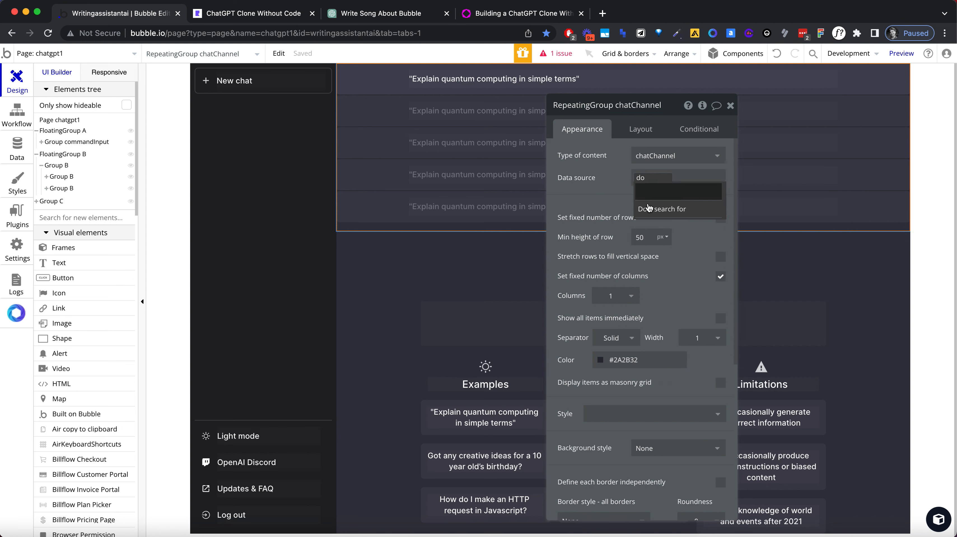
{"action": "left_click", "coordinate": [655, 205]}
{"action": "left_click", "coordinate": [508, 140]}
{"action": "type", "text": "chat"}
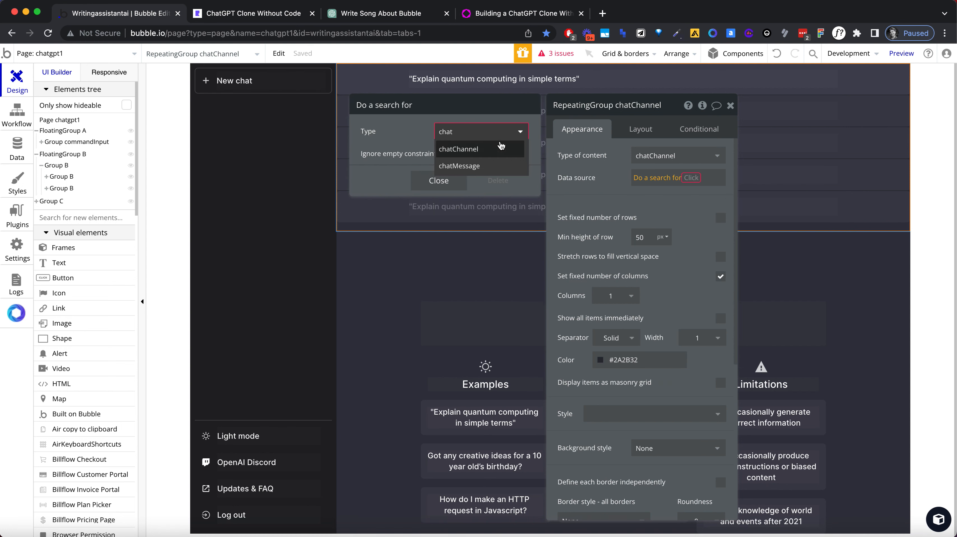
{"action": "left_click", "coordinate": [501, 146]}
Step: Set the search type to chatChannel, constrain it with Created By = Current User, and close the repeating group's properties
{"action": "left_click", "coordinate": [439, 165]}
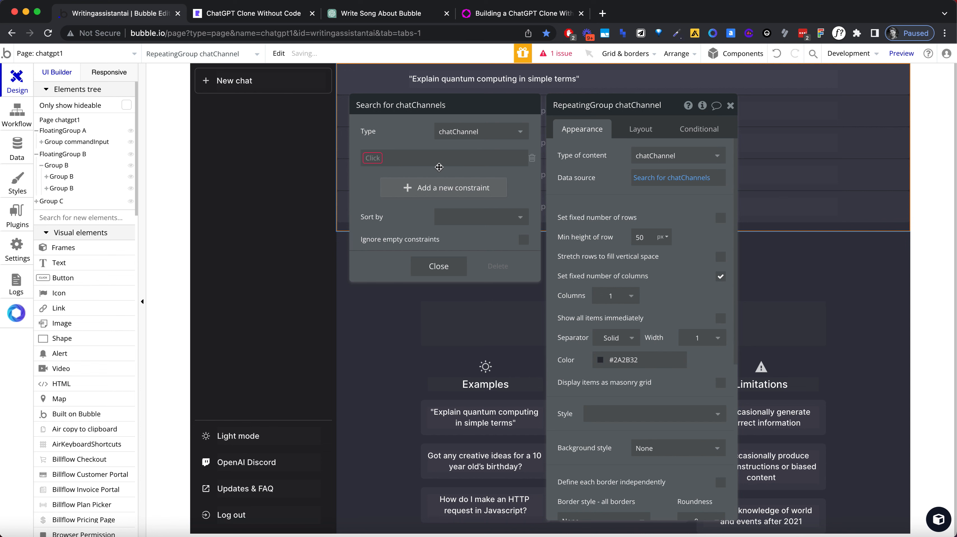
{"action": "left_click", "coordinate": [379, 159]}
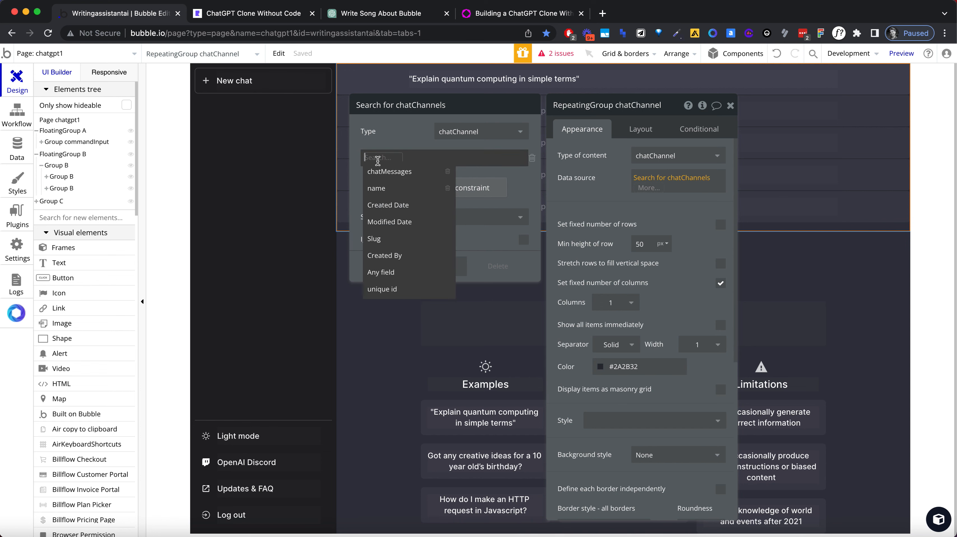
{"action": "type", "text": "cu"}
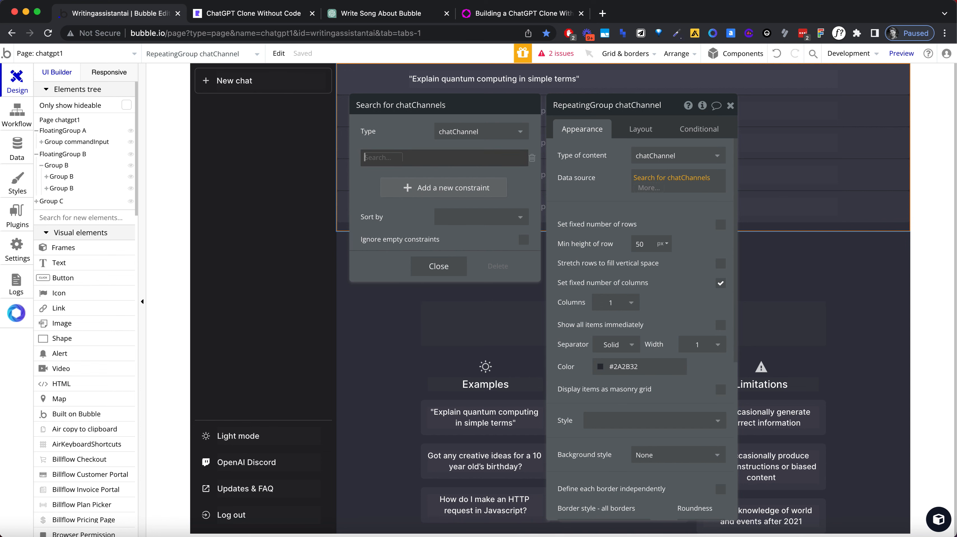
{"action": "key", "text": "Escape"}
{"action": "left_click", "coordinate": [380, 165]}
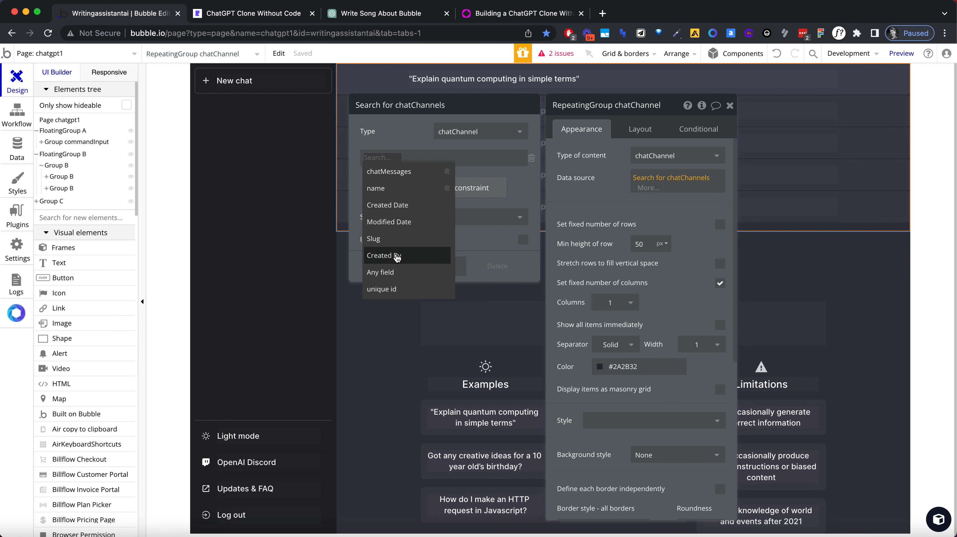
{"action": "left_click", "coordinate": [395, 257]}
{"action": "left_click", "coordinate": [404, 160]}
{"action": "left_click", "coordinate": [410, 174]}
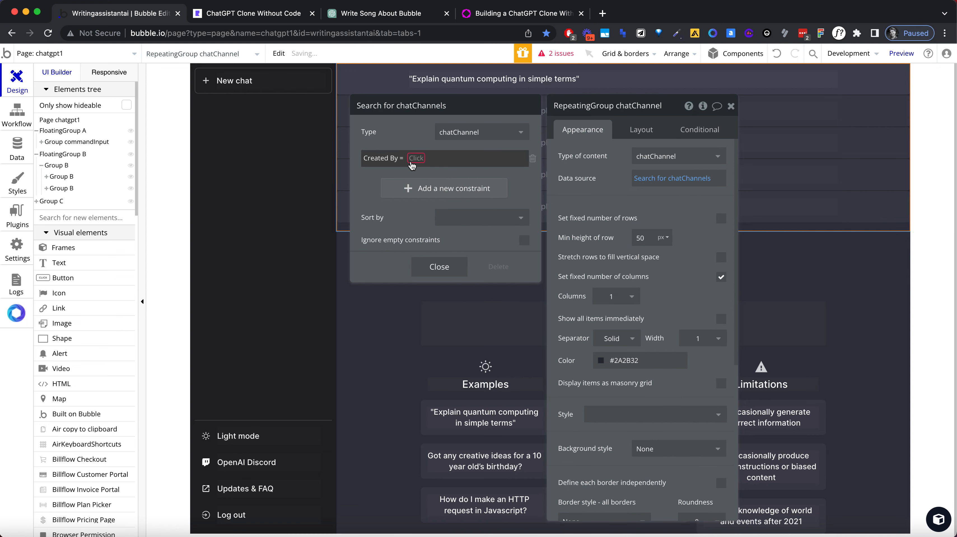
{"action": "left_click", "coordinate": [415, 161]}
{"action": "left_click", "coordinate": [431, 188]}
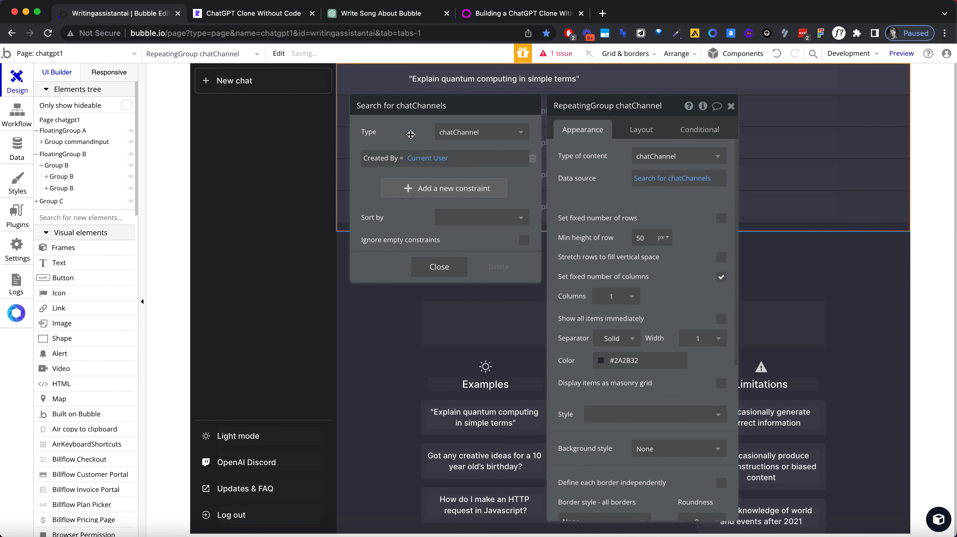
{"action": "left_click", "coordinate": [667, 190]}
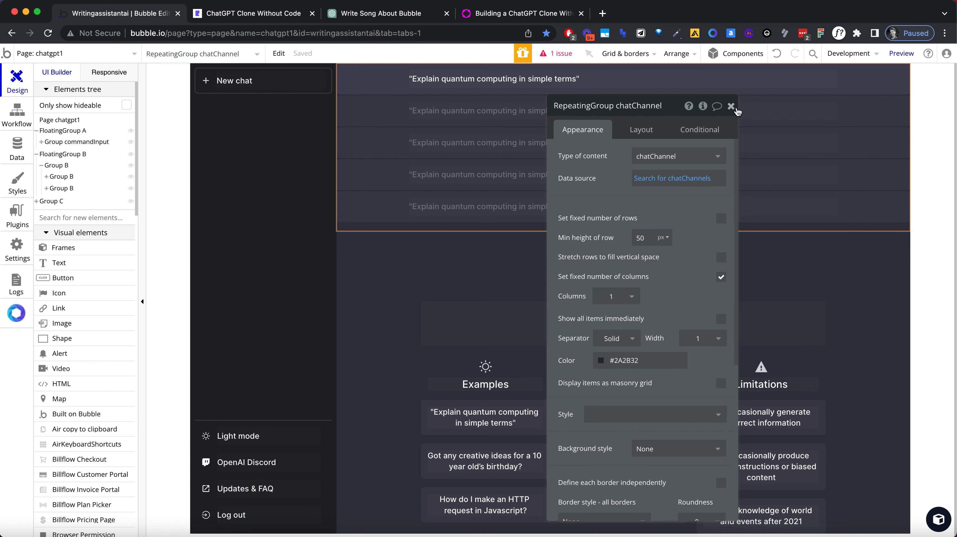
{"action": "left_click", "coordinate": [731, 106]}
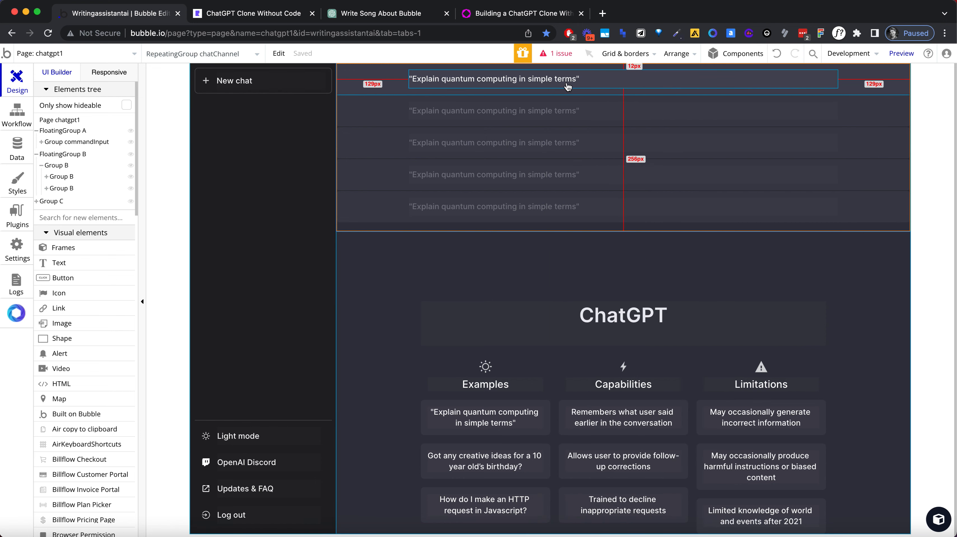
Step: Open the properties of the group inside the repeating group's first cell and set its type of content to chatMessage
{"action": "double_click", "coordinate": [859, 87]}
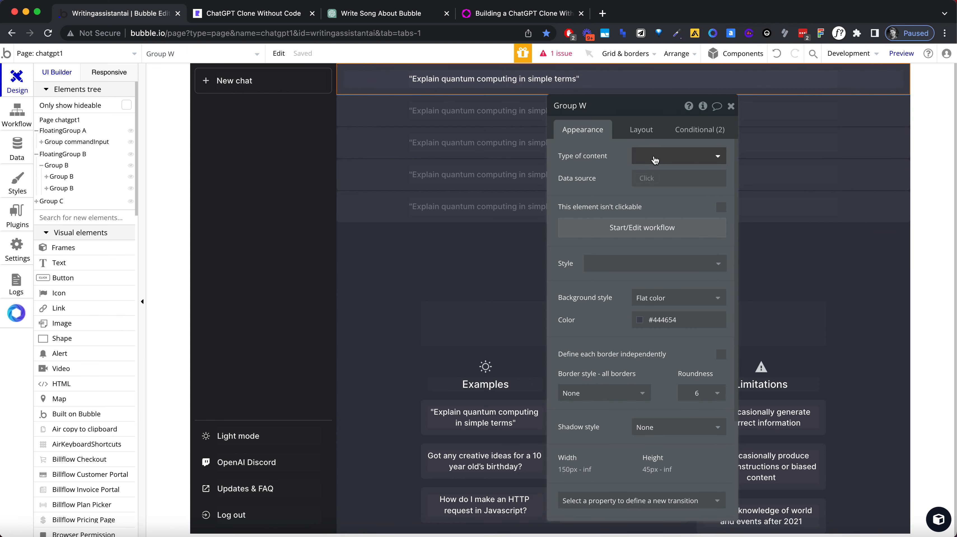
{"action": "left_click", "coordinate": [676, 155]}
{"action": "type", "text": "chat"}
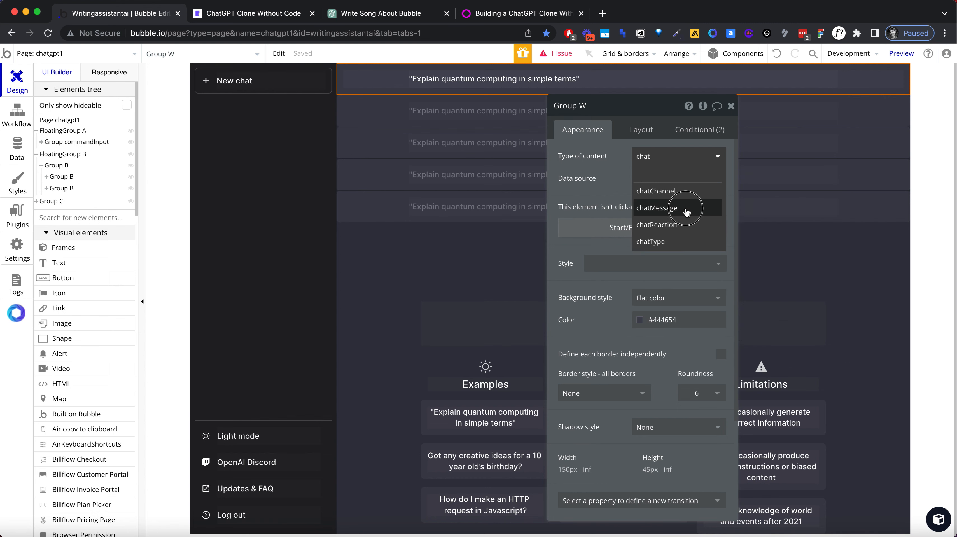
{"action": "left_click", "coordinate": [661, 208]}
Step: Set the chatMessage group's data source to Current cell's chatChannel's chatMessages
{"action": "left_click", "coordinate": [650, 177]}
{"action": "left_click", "coordinate": [673, 209]}
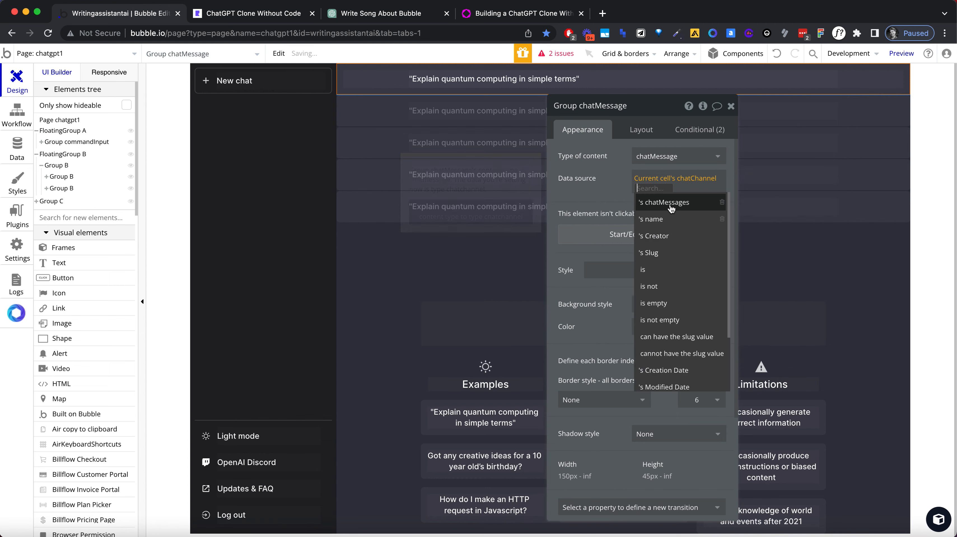
{"action": "left_click", "coordinate": [649, 201]}
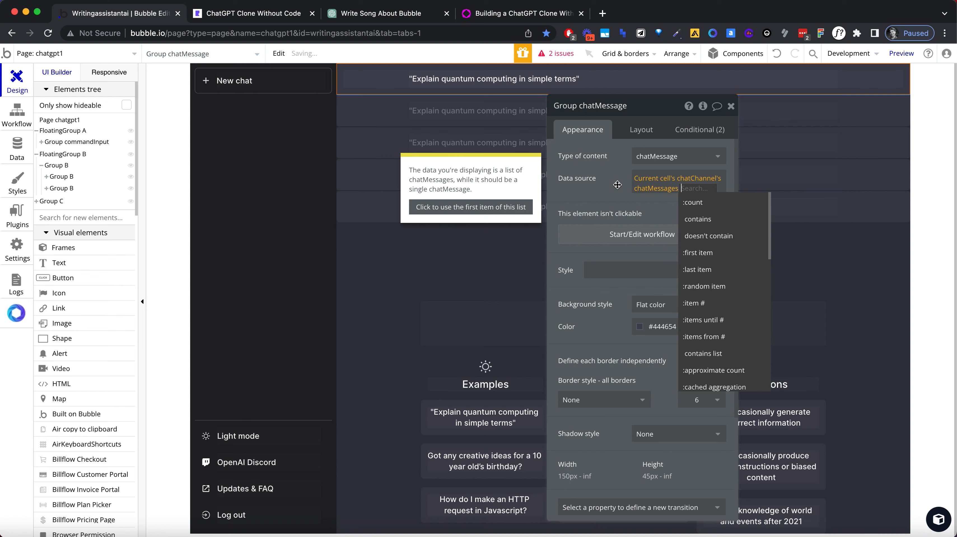
{"action": "left_click", "coordinate": [694, 187]}
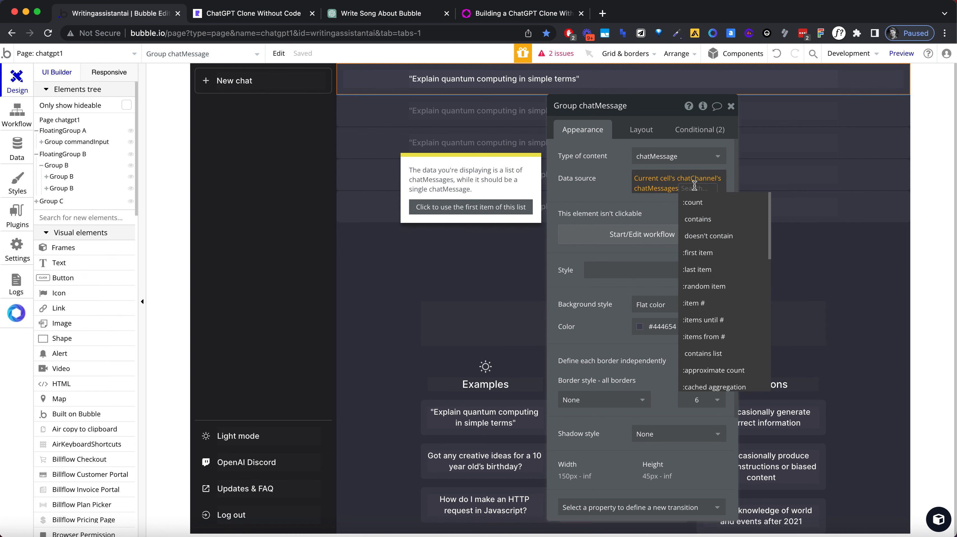
Step: Replace the chatMessage group's data source with a search for chatMessage
{"action": "left_click", "coordinate": [654, 177]}
{"action": "type", "text": "do"}
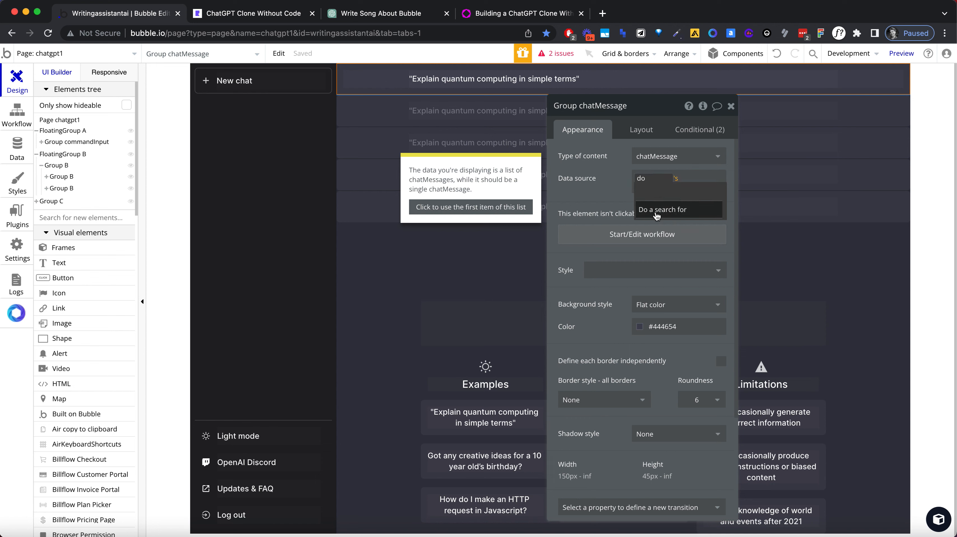
{"action": "left_click", "coordinate": [656, 210]}
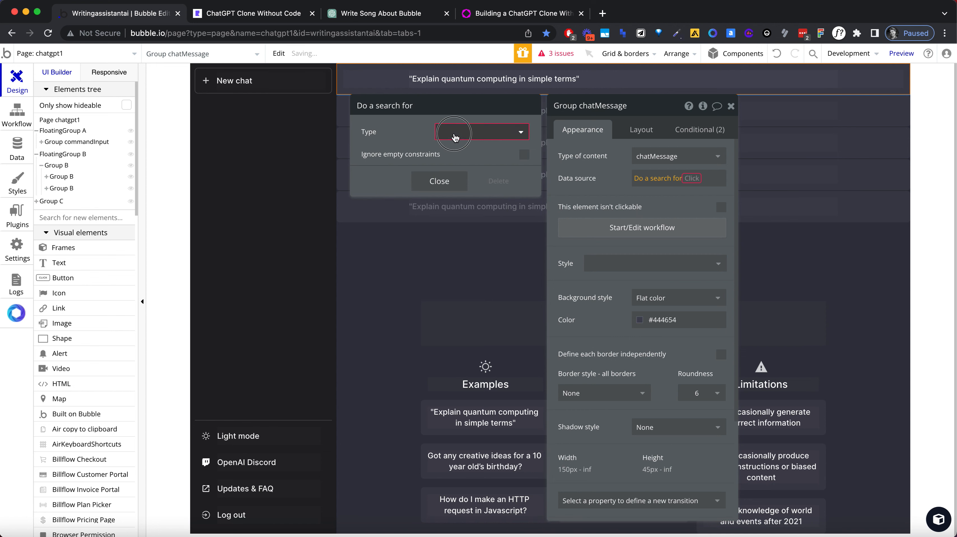
{"action": "type", "text": "chat"}
{"action": "left_click", "coordinate": [462, 167]}
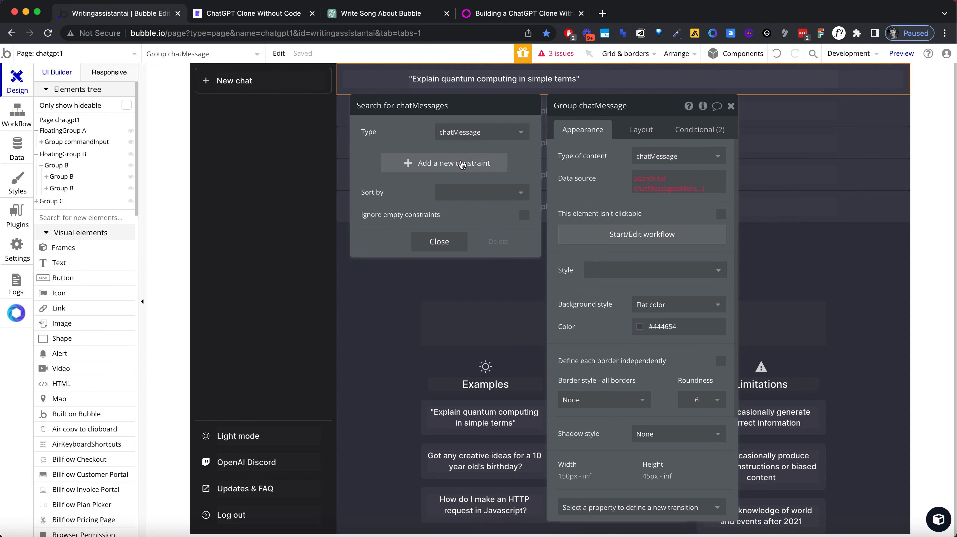
Step: Try to constrain the chatMessages search, removing the chatReaction constraint and looking for another chat-related field
{"action": "left_click", "coordinate": [441, 166]}
{"action": "left_click", "coordinate": [384, 158]}
{"action": "left_click", "coordinate": [387, 170]}
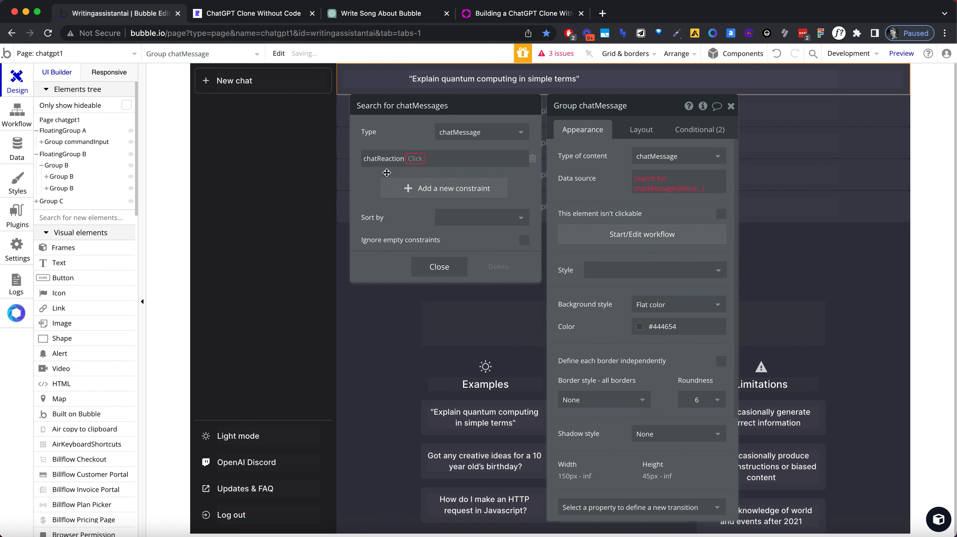
{"action": "left_click", "coordinate": [532, 158]}
{"action": "left_click", "coordinate": [398, 163]}
{"action": "left_click", "coordinate": [376, 160]}
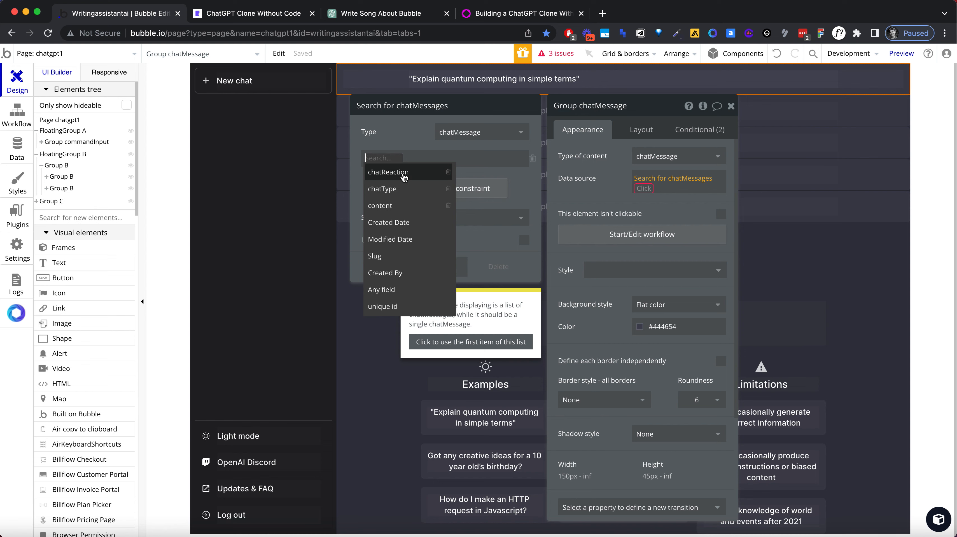
{"action": "type", "text": "chat"}
{"action": "key", "text": "BackSpace"}
{"action": "key", "text": "BackSpace"}
{"action": "key", "text": "BackSpace"}
{"action": "key", "text": "BackSpace"}
{"action": "left_click", "coordinate": [402, 132]}
Step: Clear the chatMessage group's data source and close its properties
{"action": "left_click", "coordinate": [643, 179]}
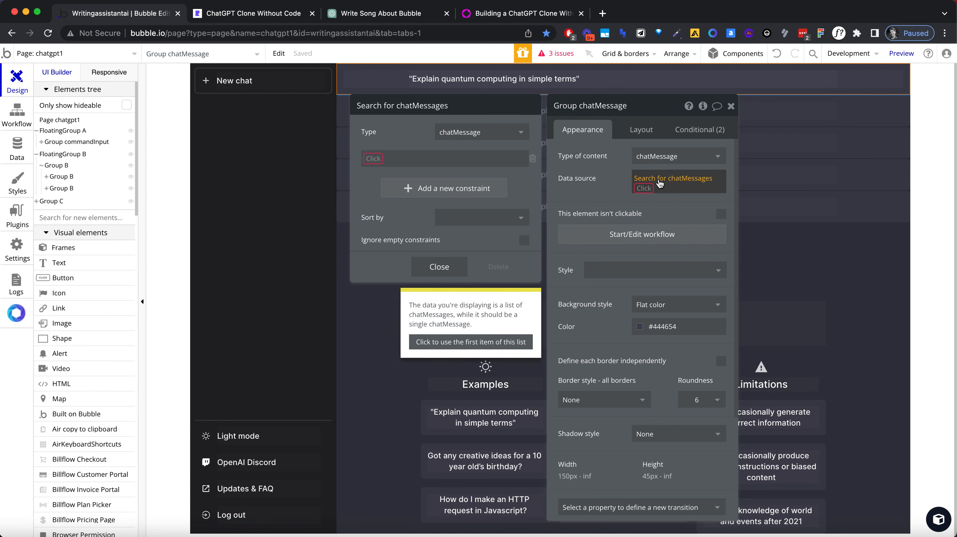
{"action": "left_click", "coordinate": [646, 188]}
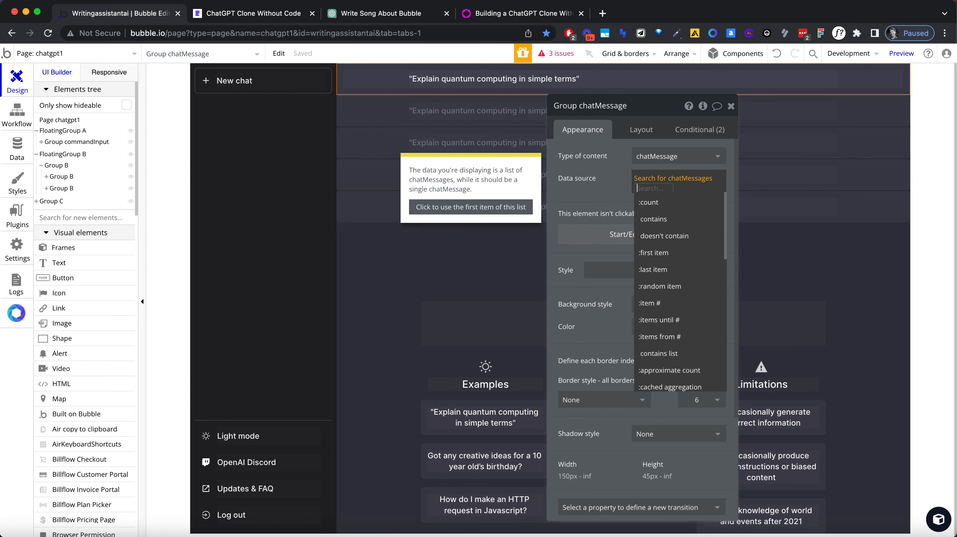
{"action": "key", "text": "BackSpace"}
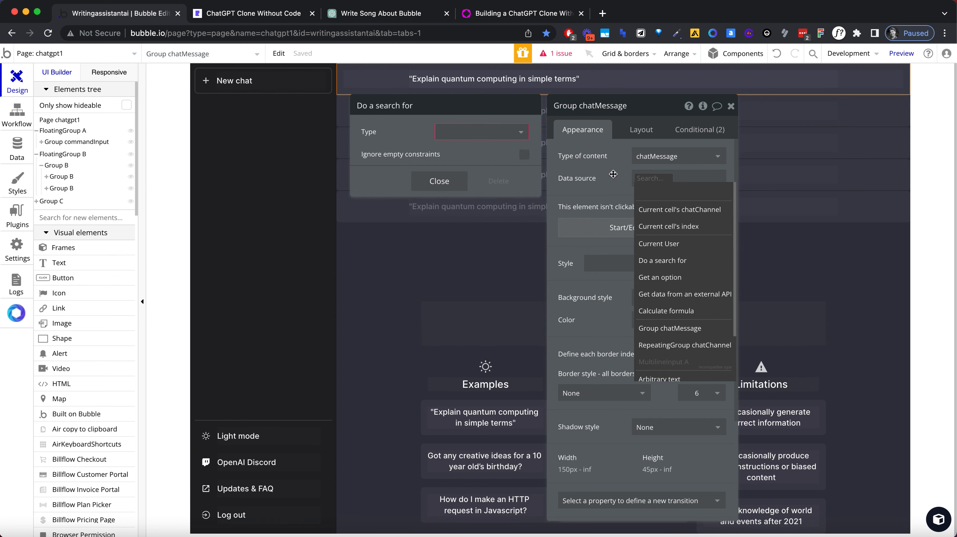
{"action": "left_click", "coordinate": [614, 174]}
{"action": "left_click", "coordinate": [730, 106]}
Step: Open the chatChannel repeating group's properties and extend its data source search with each item's chatMessages
{"action": "left_click", "coordinate": [423, 106]}
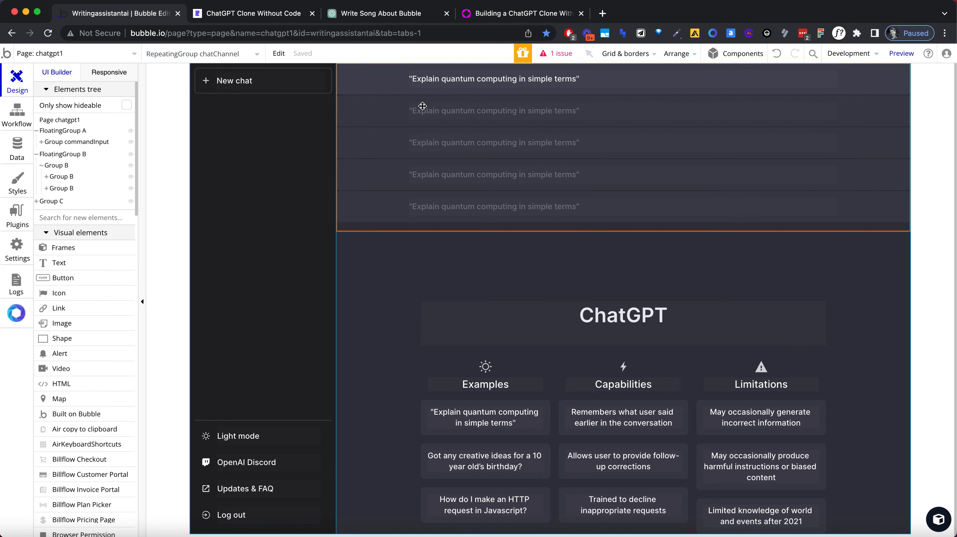
{"action": "double_click", "coordinate": [423, 106]}
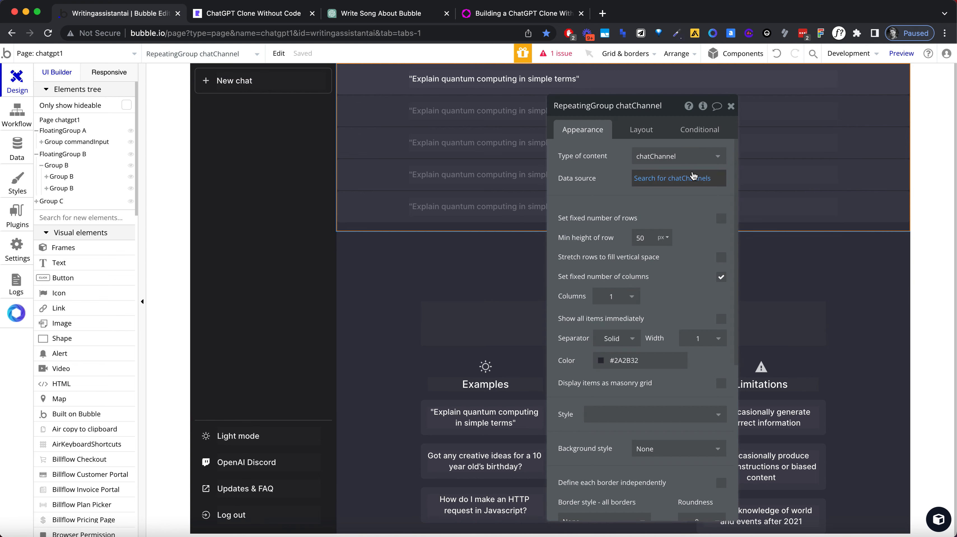
{"action": "left_click", "coordinate": [694, 178]}
{"action": "left_click", "coordinate": [649, 188]}
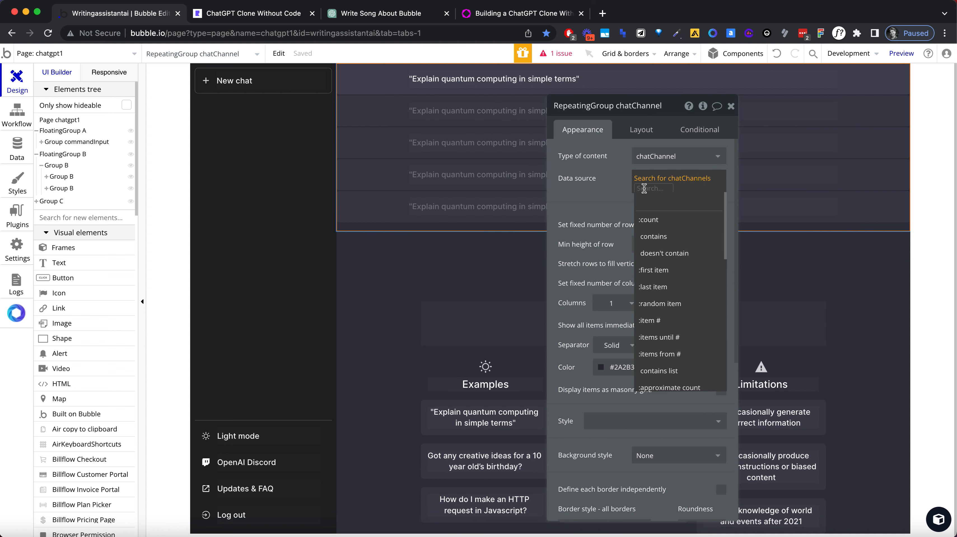
{"action": "scroll", "coordinate": [667, 271], "scroll_direction": "down", "scroll_amount": 5}
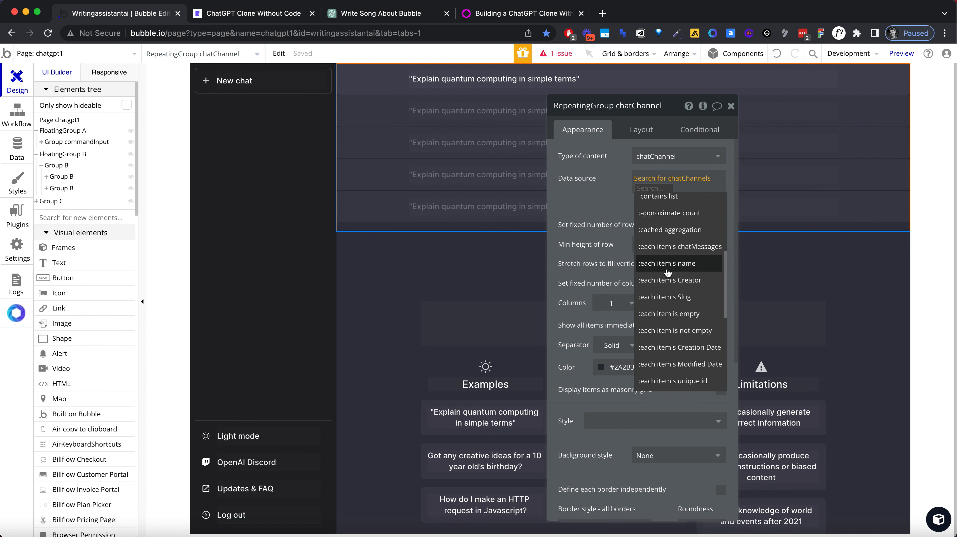
{"action": "scroll", "coordinate": [667, 271], "scroll_direction": "down", "scroll_amount": 1}
{"action": "scroll", "coordinate": [667, 286], "scroll_direction": "down", "scroll_amount": 1}
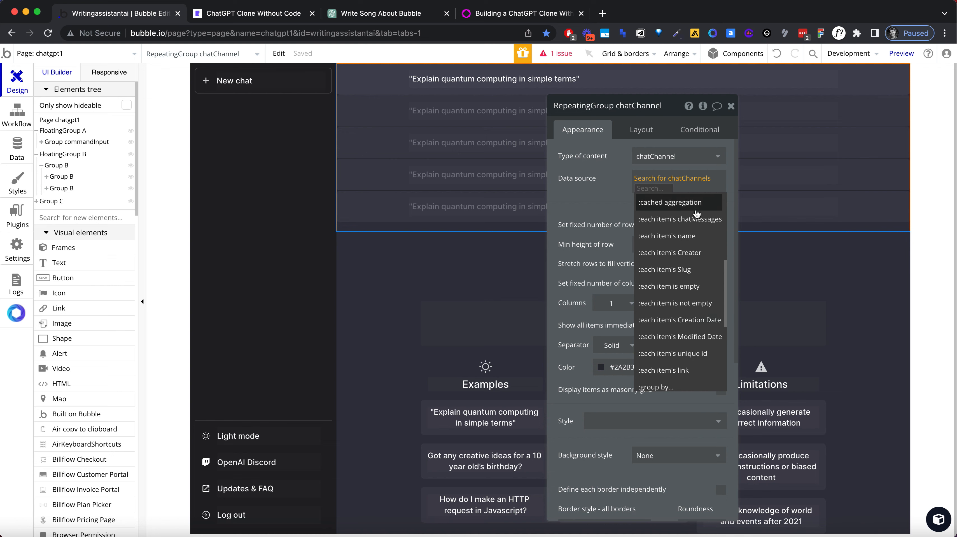
{"action": "left_click", "coordinate": [696, 220]}
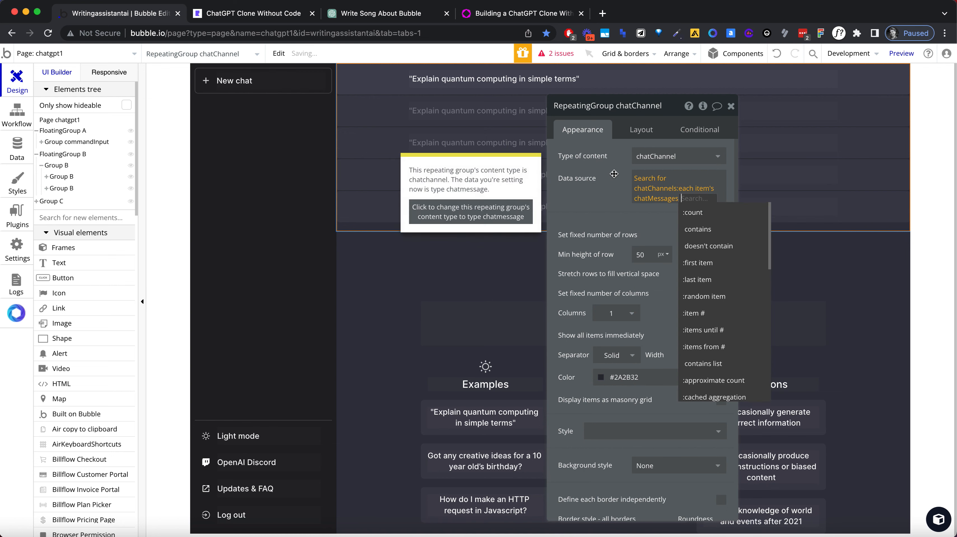
{"action": "left_click", "coordinate": [600, 182]}
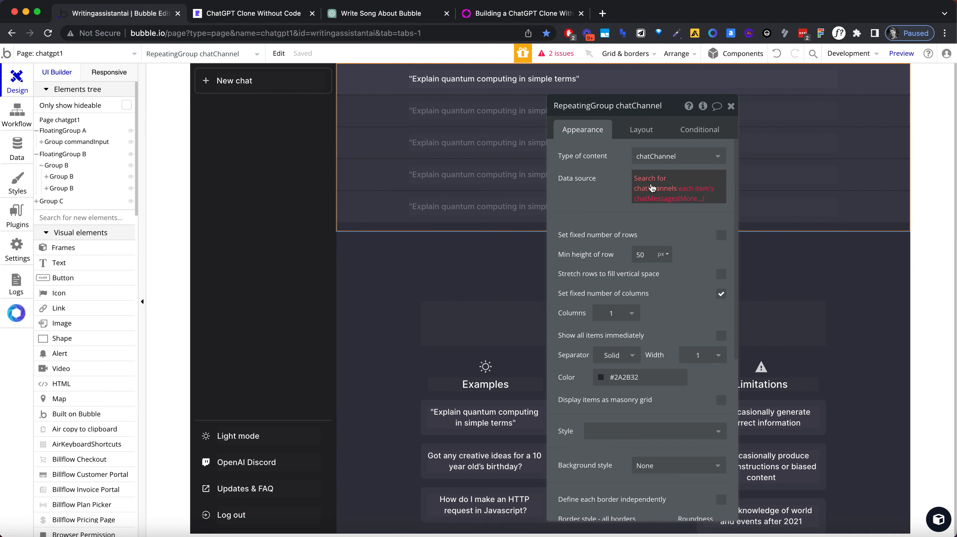
Step: Change the repeating group's type of content to chatMessage
{"action": "left_click", "coordinate": [655, 164]}
{"action": "type", "text": "chat"}
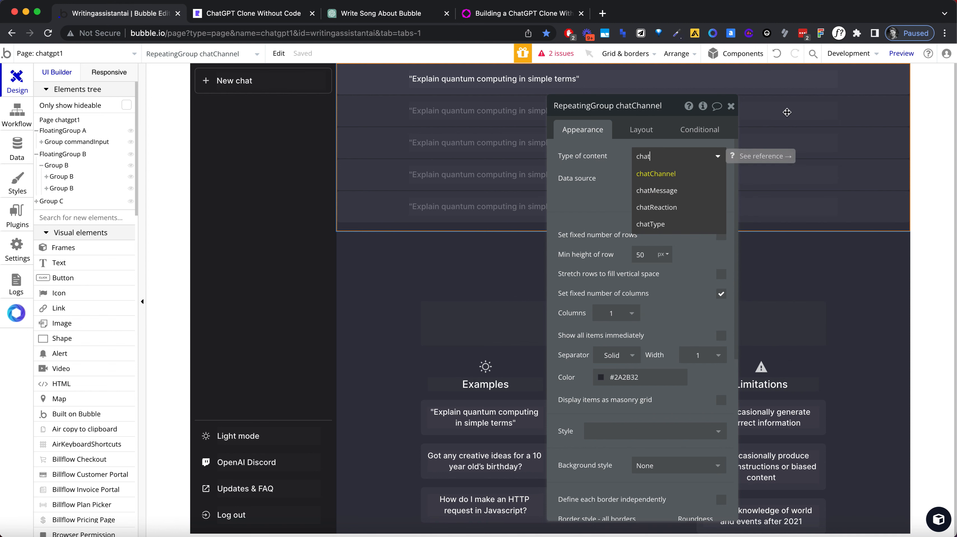
{"action": "left_click", "coordinate": [681, 189]}
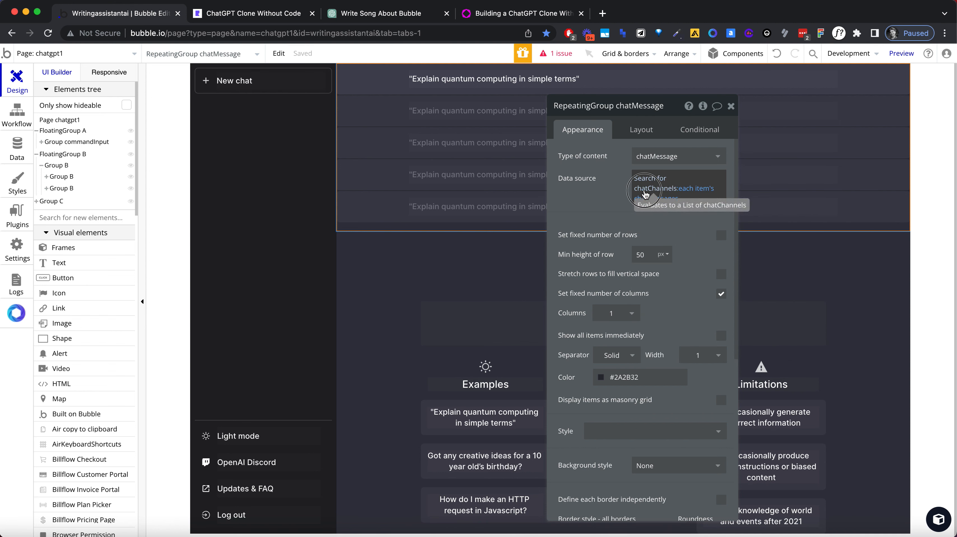
Step: Replace the chatMessage repeating group's data source with a search for chatMessages without constraints
{"action": "left_click", "coordinate": [650, 179]}
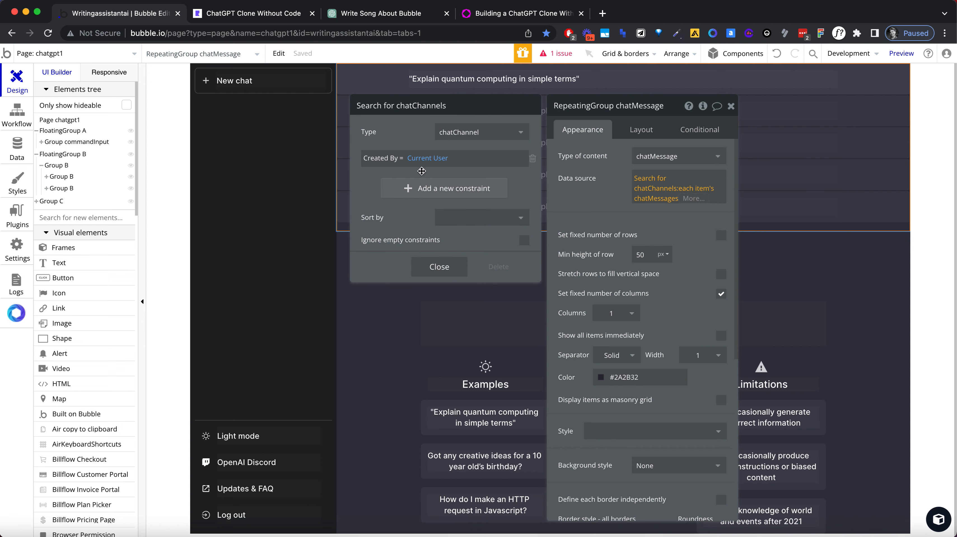
{"action": "left_click", "coordinate": [694, 199]}
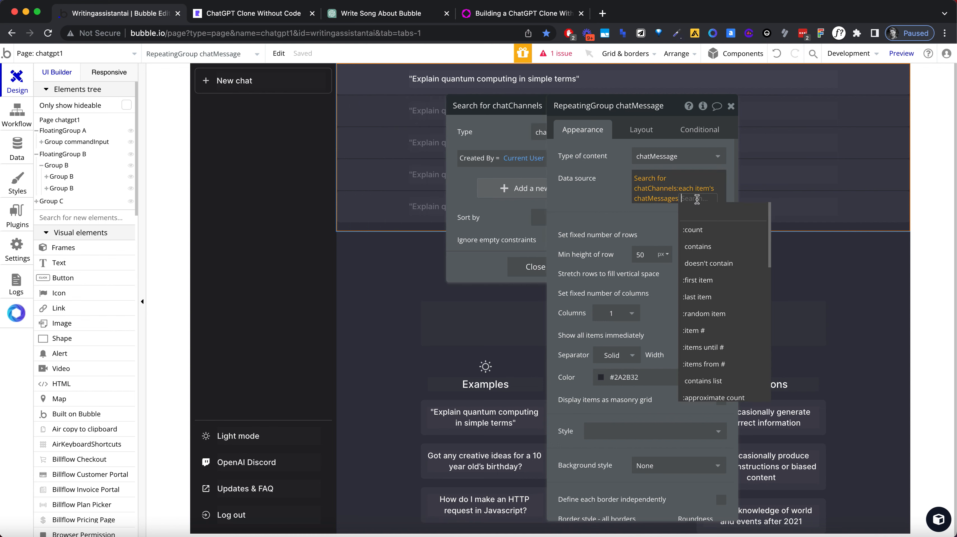
{"action": "key", "text": "BackSpace"}
{"action": "key", "text": "BackSpace"}
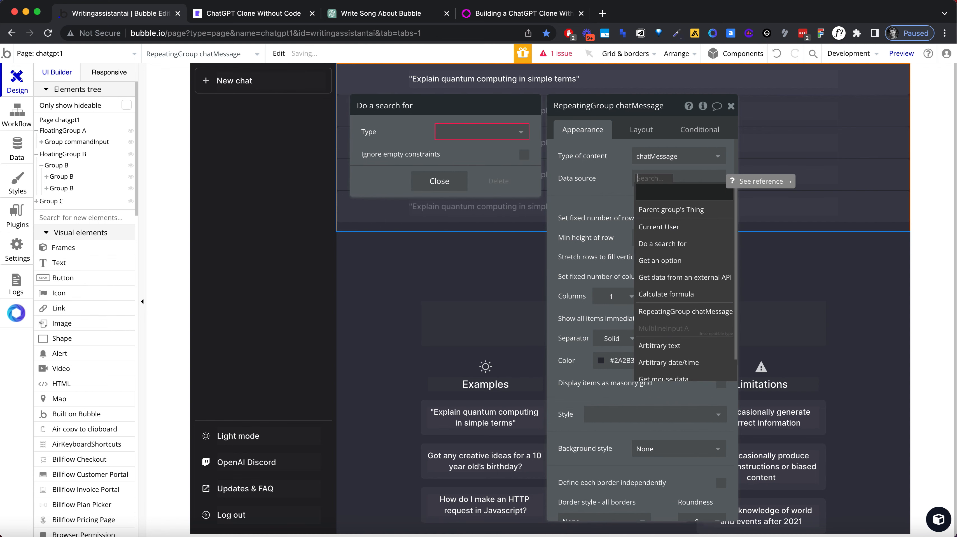
{"action": "type", "text": "di"}
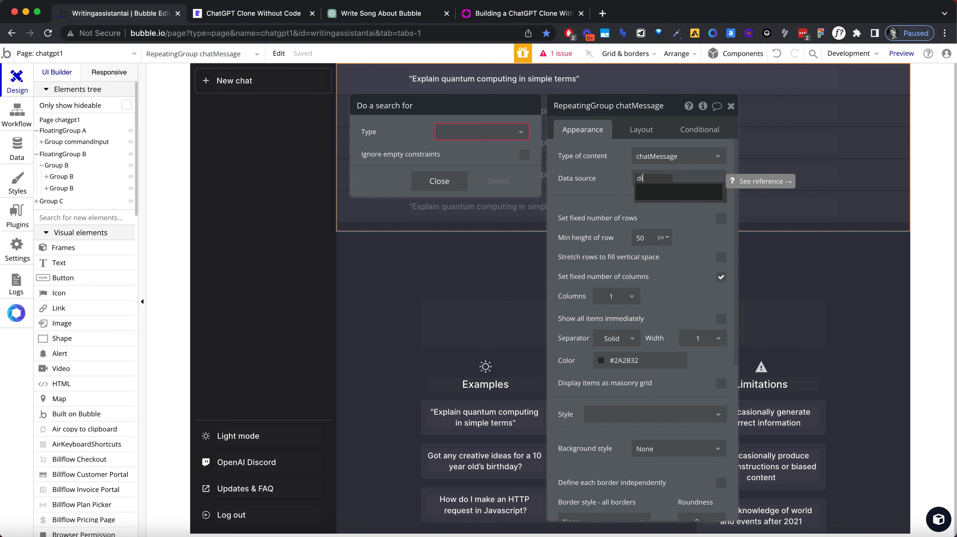
{"action": "key", "text": "BackSpace"}
{"action": "type", "text": "o"}
{"action": "left_click", "coordinate": [698, 213]}
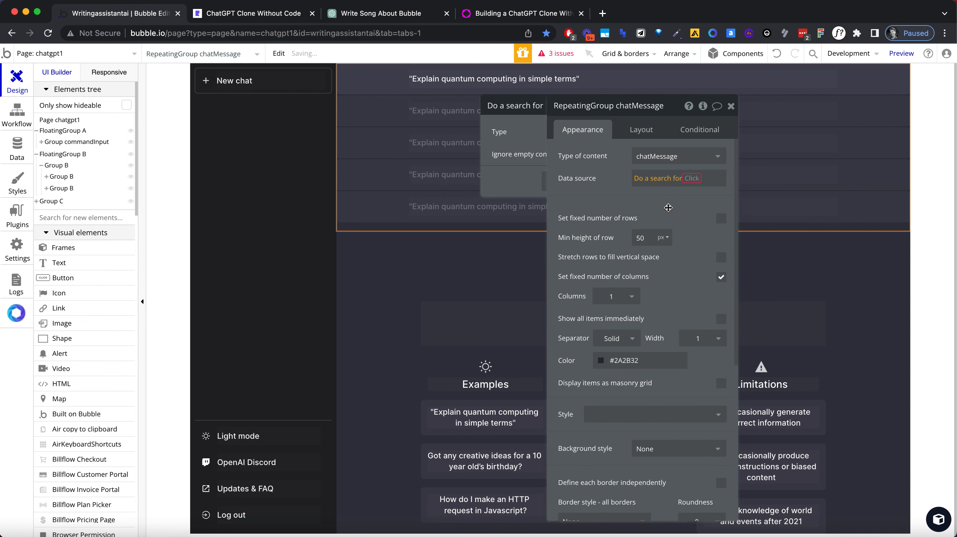
{"action": "left_click", "coordinate": [480, 132]}
{"action": "type", "text": "chat"}
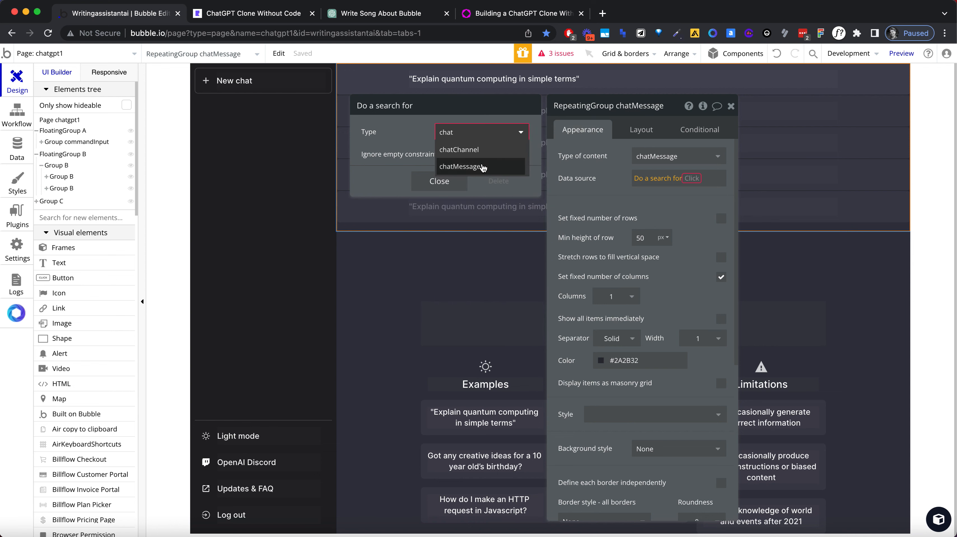
{"action": "left_click", "coordinate": [460, 167]}
{"action": "left_click", "coordinate": [438, 240]}
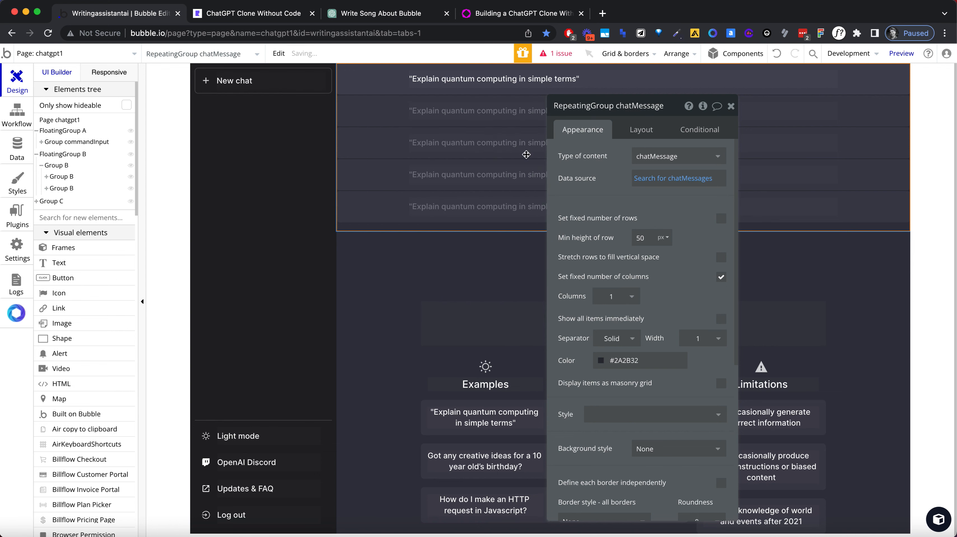
Step: Replace the sample text in the repeating group's cell with Parent group's chatMessage's content
{"action": "left_click", "coordinate": [471, 83]}
{"action": "left_click", "coordinate": [607, 161]}
{"action": "key", "text": "ctrl+a"}
{"action": "key", "text": "BackSpace"}
{"action": "left_click", "coordinate": [772, 131]}
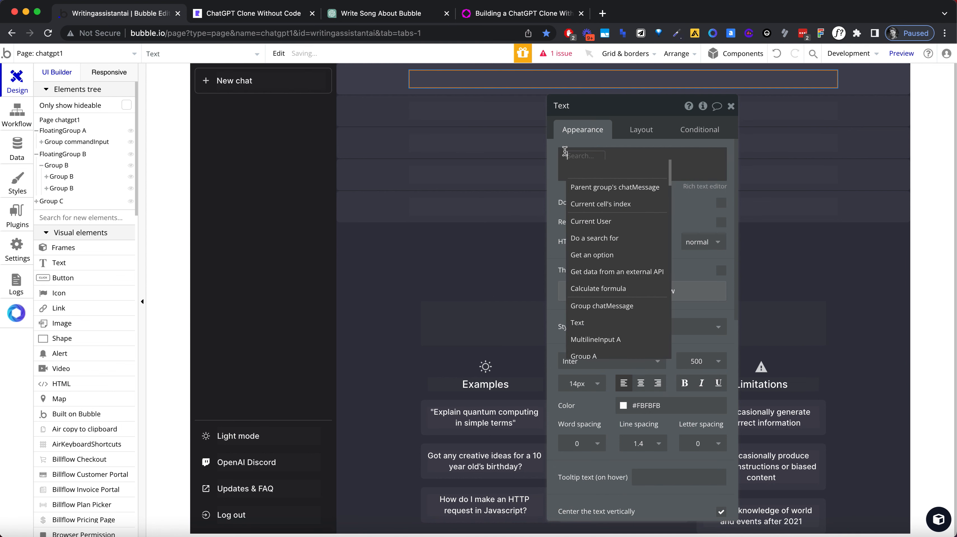
{"action": "left_click", "coordinate": [592, 186]}
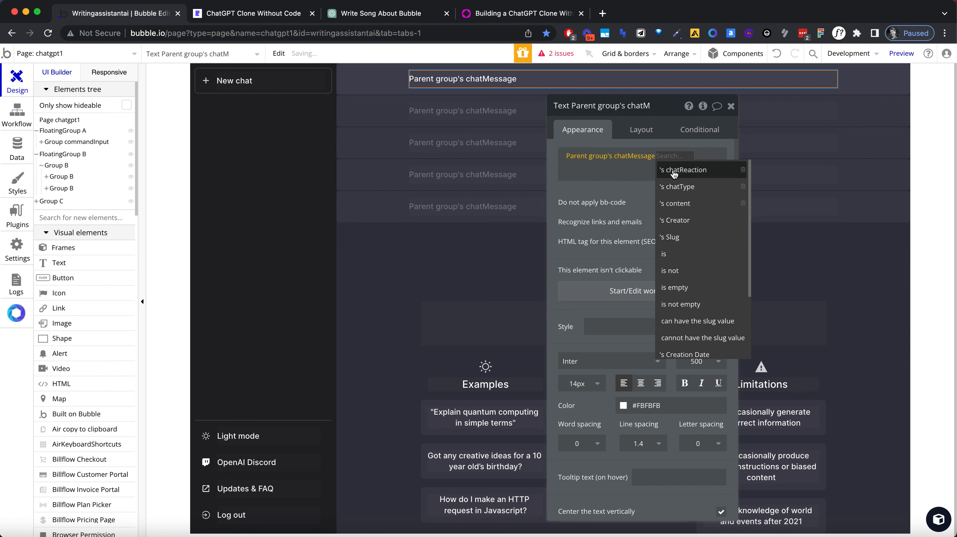
{"action": "left_click", "coordinate": [677, 199]}
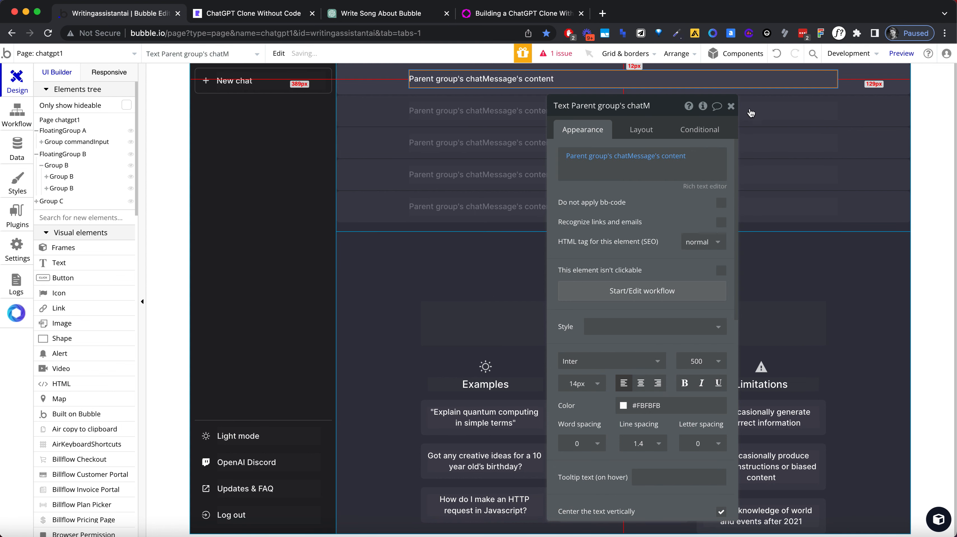
{"action": "left_click", "coordinate": [730, 105]}
Step: Open the reported issue and remove the chatMessages field from the Create a new chatChannel action
{"action": "left_click", "coordinate": [568, 54]}
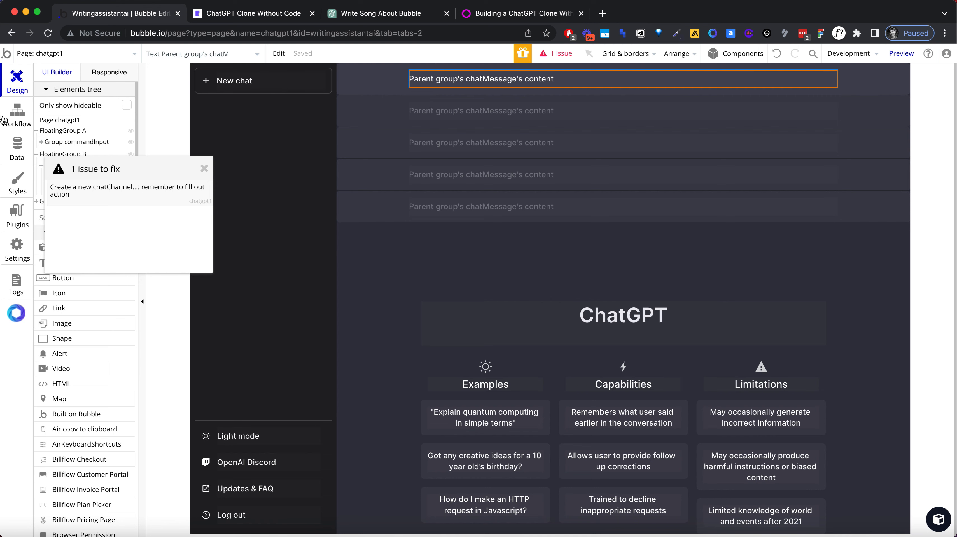
{"action": "left_click", "coordinate": [16, 115]}
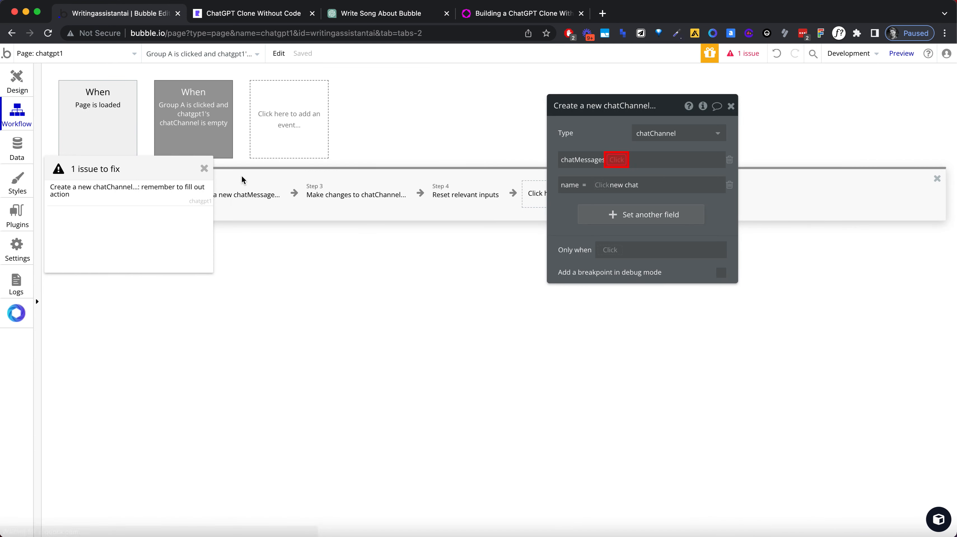
{"action": "left_click", "coordinate": [204, 168]}
{"action": "left_click", "coordinate": [618, 159]}
{"action": "left_click", "coordinate": [624, 172]}
{"action": "left_click", "coordinate": [635, 160]}
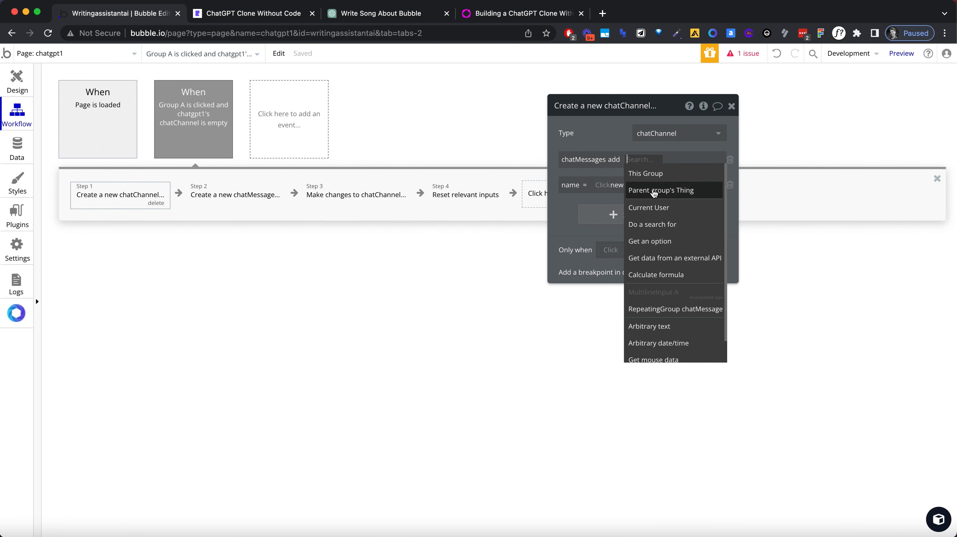
{"action": "left_click", "coordinate": [610, 134]}
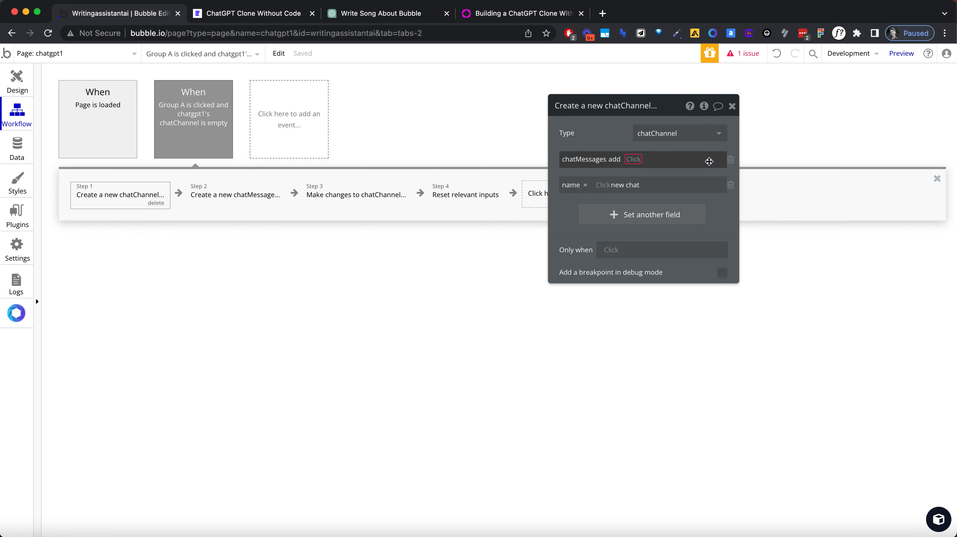
{"action": "left_click", "coordinate": [730, 159]}
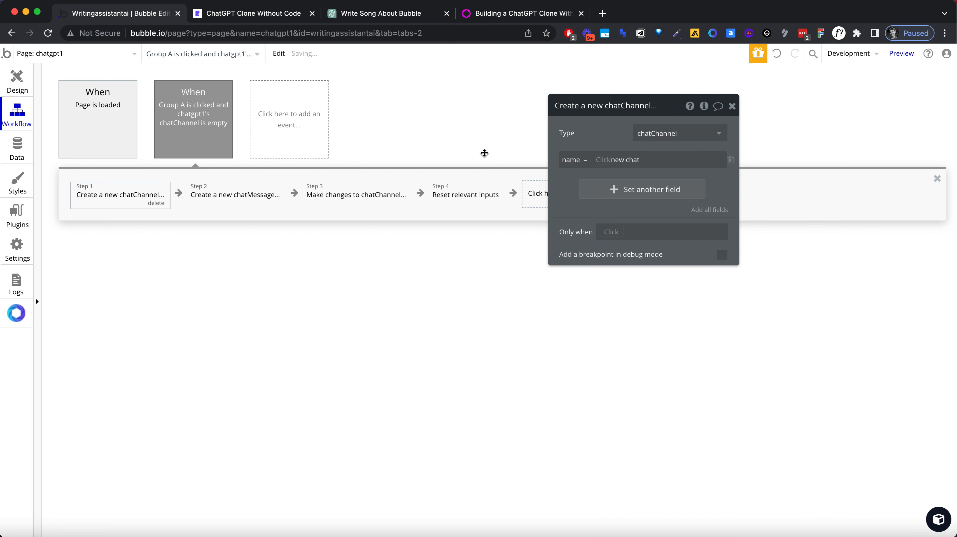
Step: Reload the ChatGPT Clone preview page and send the test messages "Hello" and "This is a test"
{"action": "left_click", "coordinate": [11, 88]}
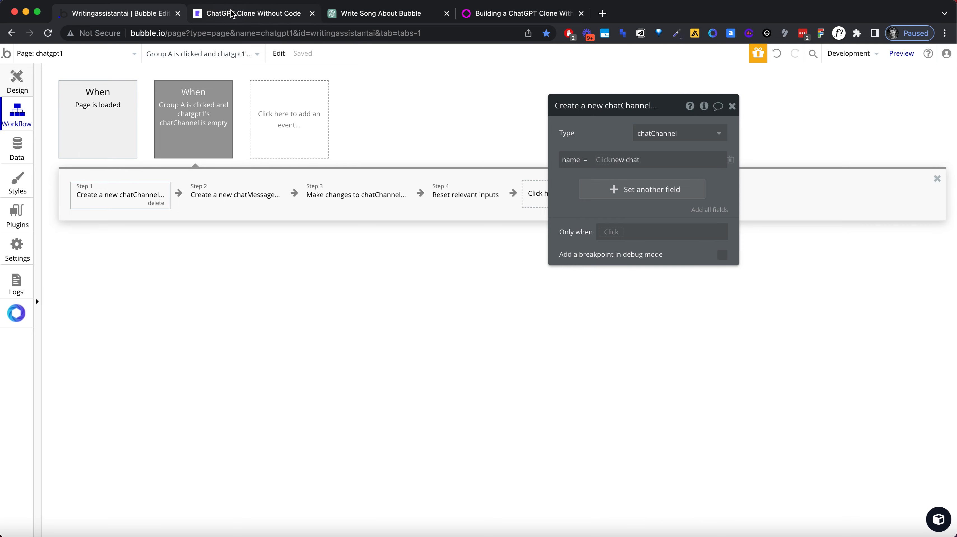
{"action": "left_click", "coordinate": [22, 78]}
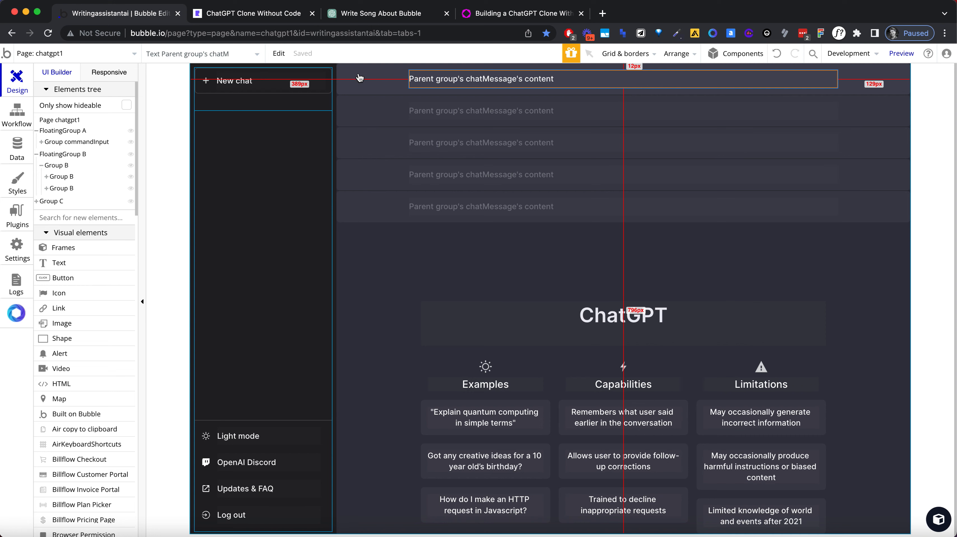
{"action": "left_click", "coordinate": [288, 18]}
{"action": "left_click", "coordinate": [281, 33]}
{"action": "key", "text": "Return"}
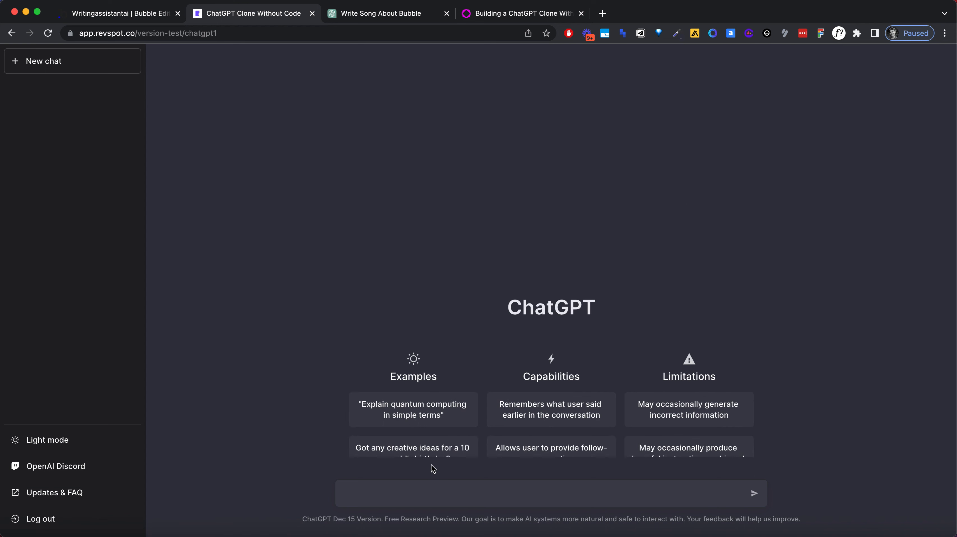
{"action": "key", "text": "Return"}
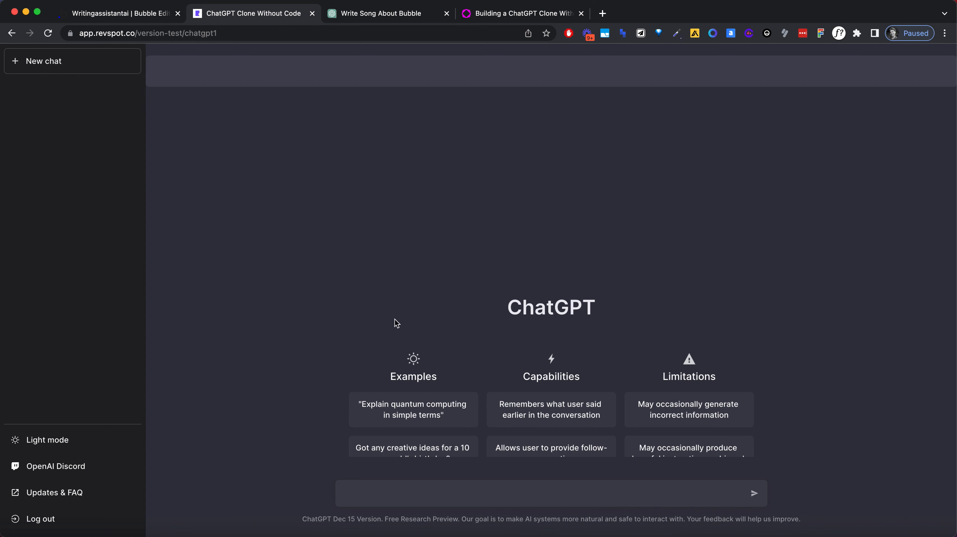
{"action": "left_click", "coordinate": [446, 487]}
{"action": "key", "text": "Return"}
Step: Return to the Bubble editor and examine the stored chatChannels and chatMessages entries in the app data
{"action": "left_click", "coordinate": [138, 13]}
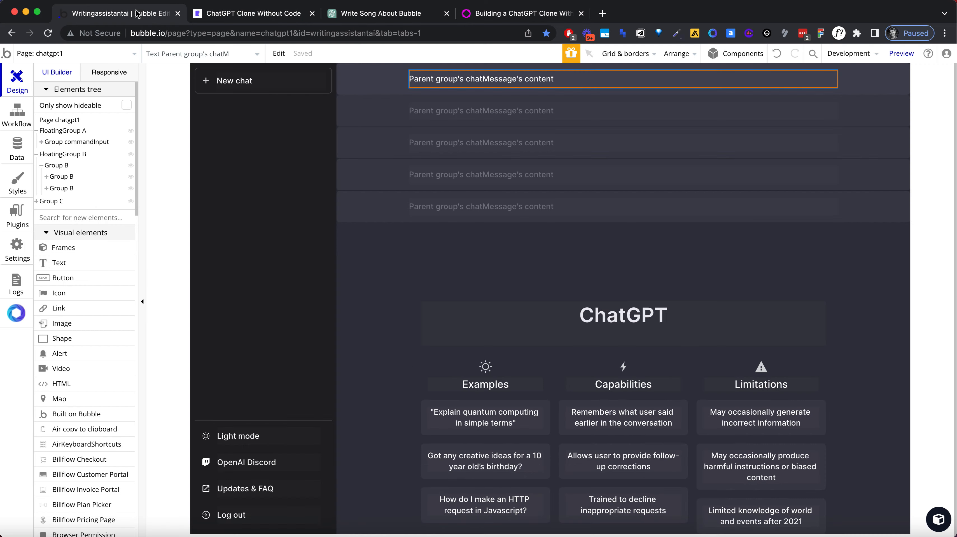
{"action": "left_click", "coordinate": [16, 154]}
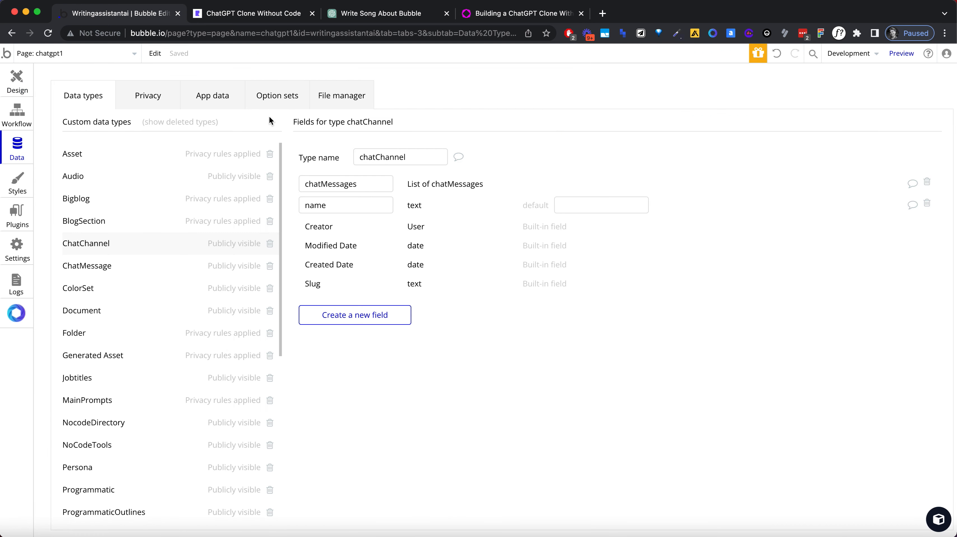
{"action": "left_click", "coordinate": [222, 109]}
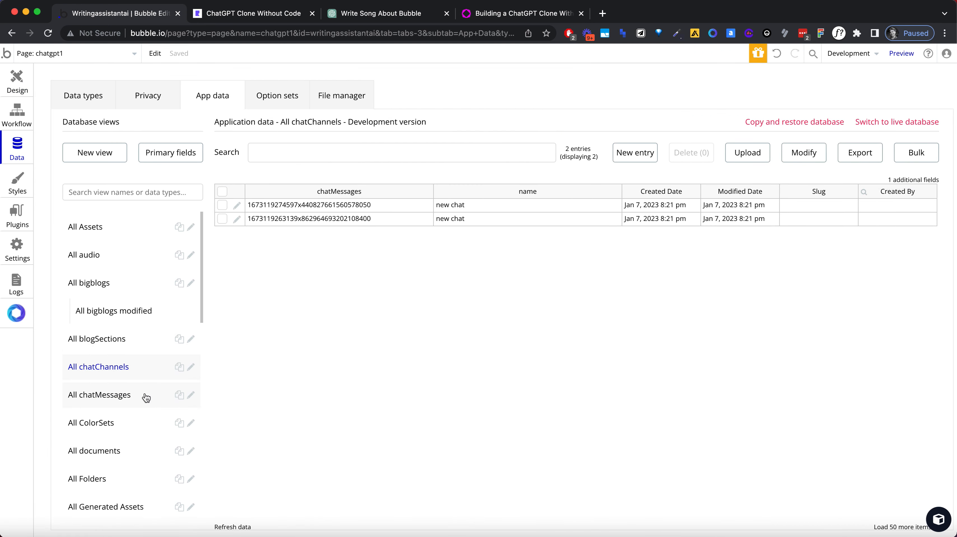
{"action": "left_click", "coordinate": [127, 398]}
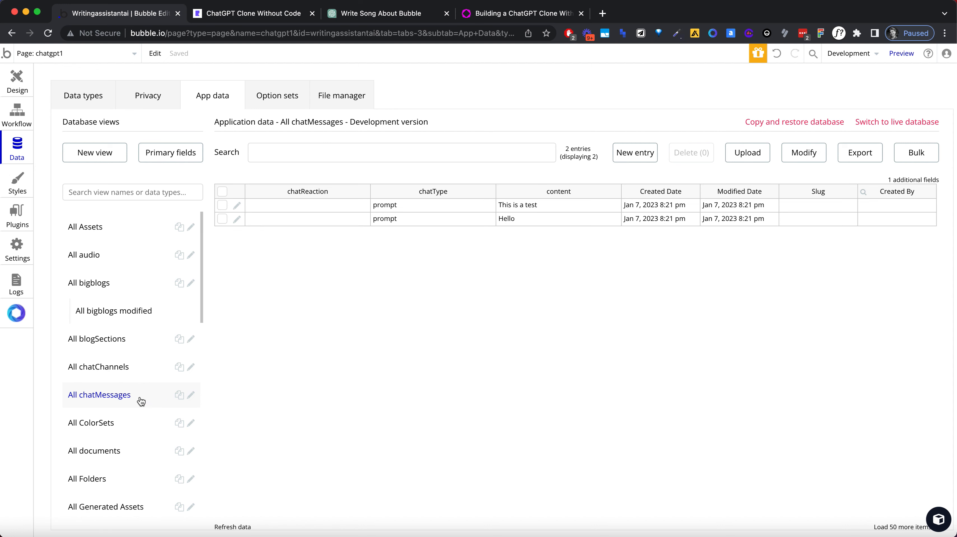
Step: Set the data source of the chatMessage group in the page design to Current cell's chatMessage
{"action": "left_click", "coordinate": [19, 92]}
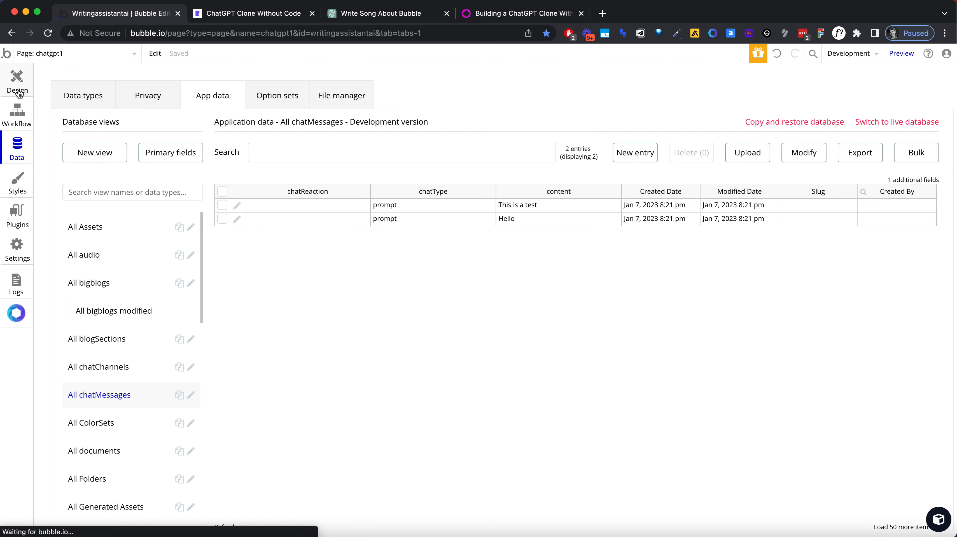
{"action": "left_click", "coordinate": [256, 15]}
{"action": "left_click", "coordinate": [137, 16]}
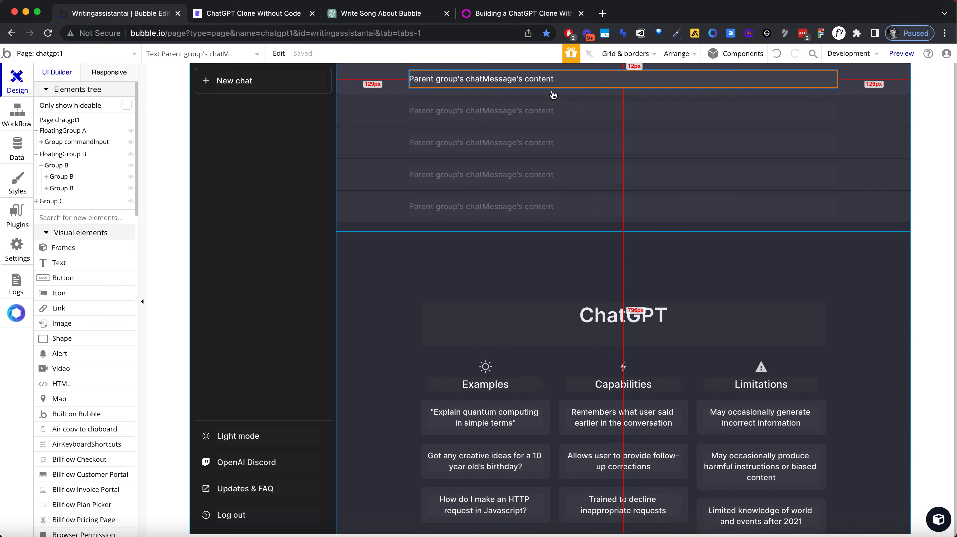
{"action": "left_click", "coordinate": [385, 81]}
{"action": "double_click", "coordinate": [385, 80]}
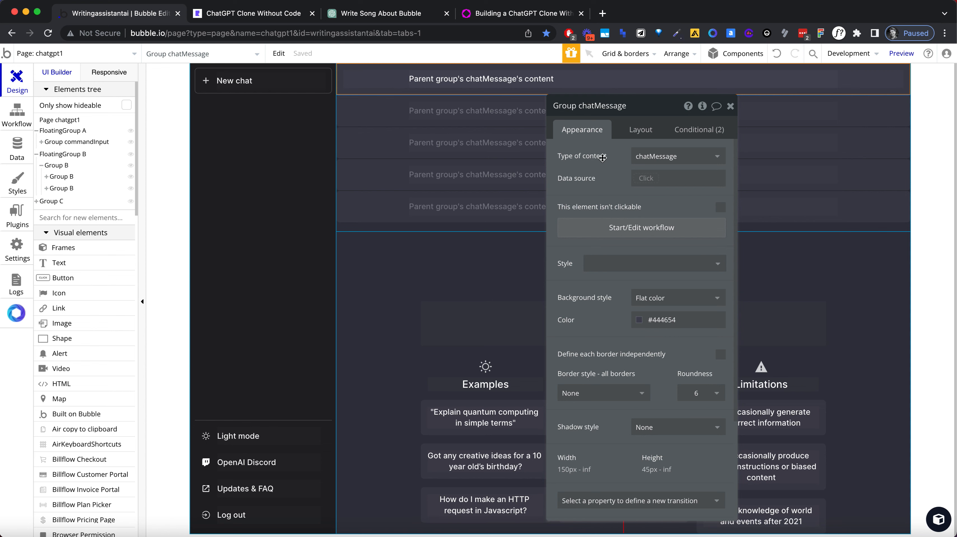
{"action": "left_click", "coordinate": [645, 177]}
{"action": "left_click", "coordinate": [665, 206]}
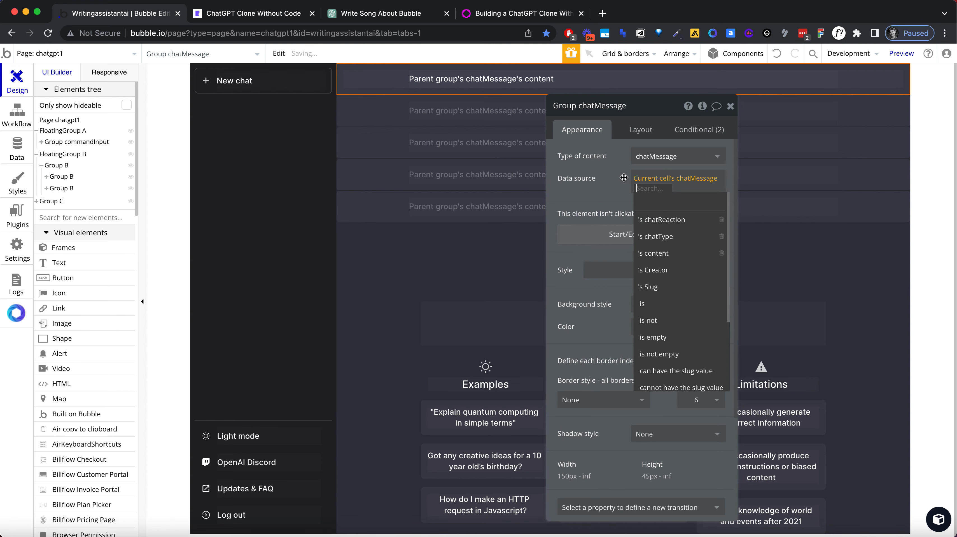
{"action": "left_click", "coordinate": [618, 175]}
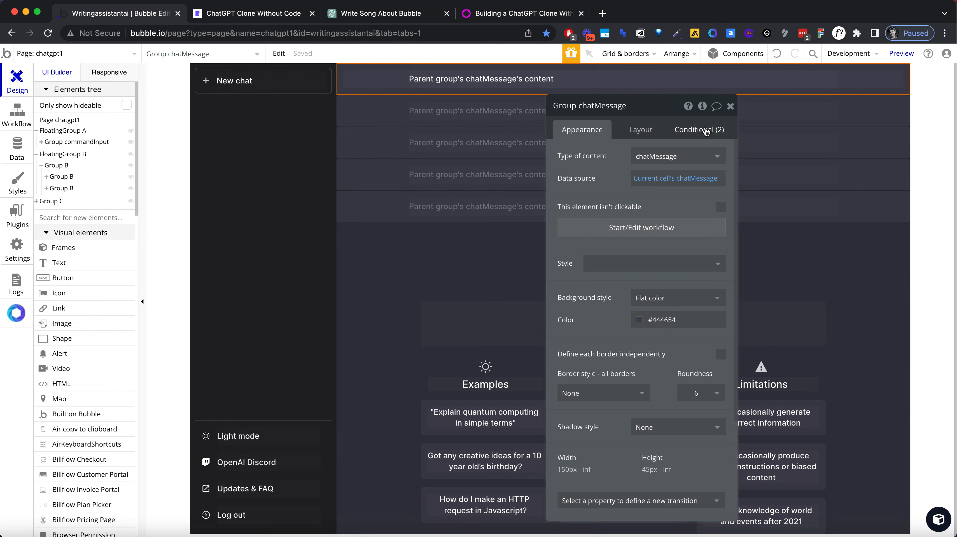
Step: Remove the chatMessage group's "This Group is hovered" condition and set its border roundness to 0
{"action": "left_click", "coordinate": [705, 130]}
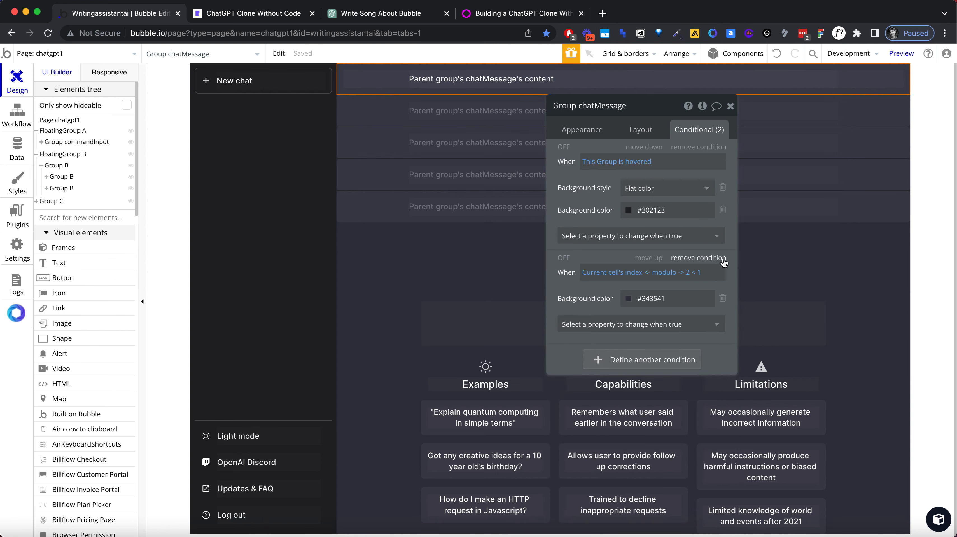
{"action": "left_click", "coordinate": [699, 148]}
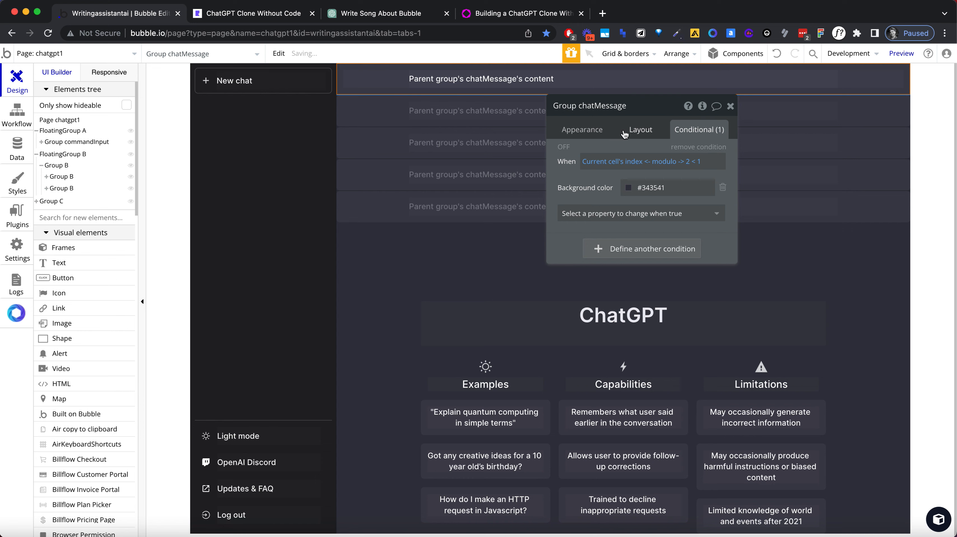
{"action": "left_click", "coordinate": [575, 131]}
{"action": "scroll", "coordinate": [679, 295], "scroll_direction": "down", "scroll_amount": 3}
{"action": "left_click", "coordinate": [703, 292]}
{"action": "key", "text": "Return"}
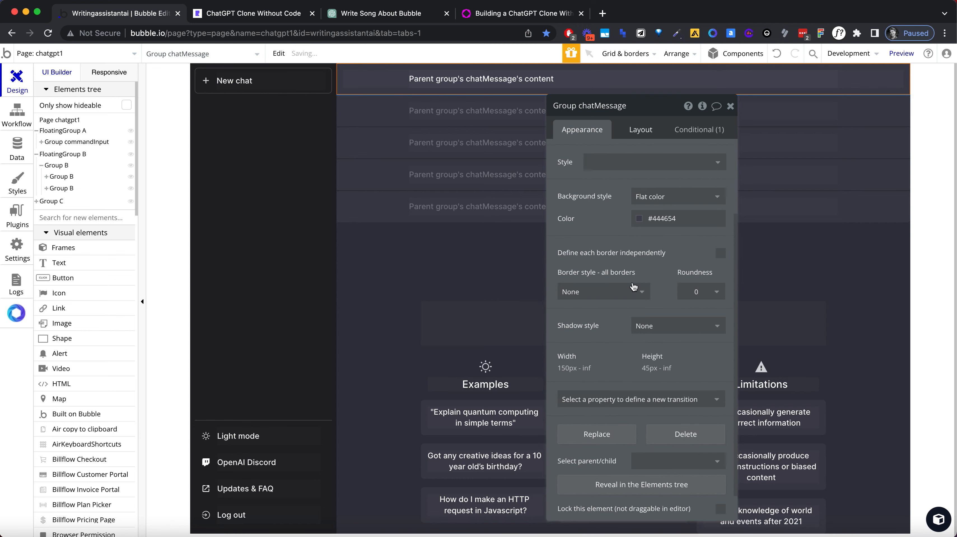
{"action": "left_click", "coordinate": [640, 130]}
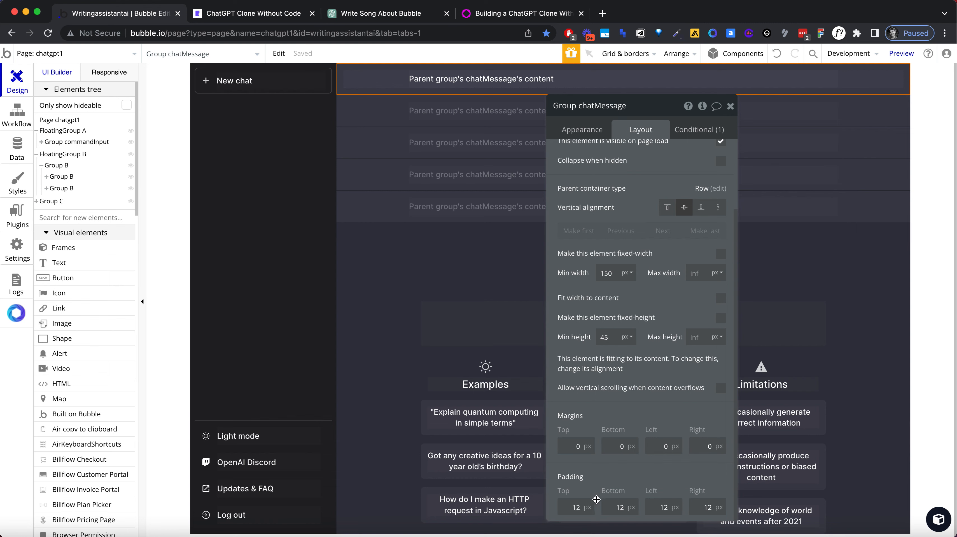
{"action": "left_click", "coordinate": [699, 77]}
Step: Reload the ChatGPT Clone preview and send the message "ok great"
{"action": "left_click", "coordinate": [233, 15]}
{"action": "left_click", "coordinate": [238, 31]}
{"action": "key", "text": "Return"}
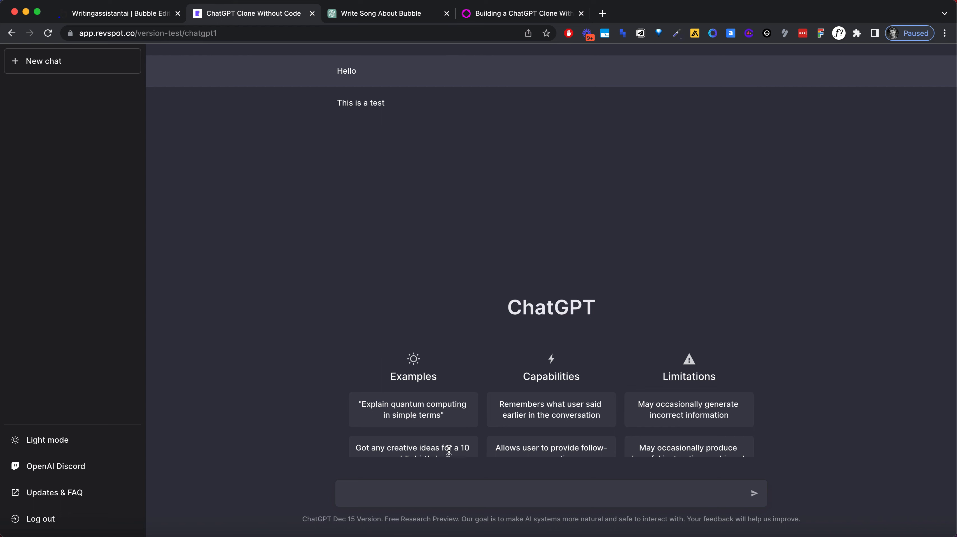
{"action": "type", "text": "ok great"}
{"action": "key", "text": "Return"}
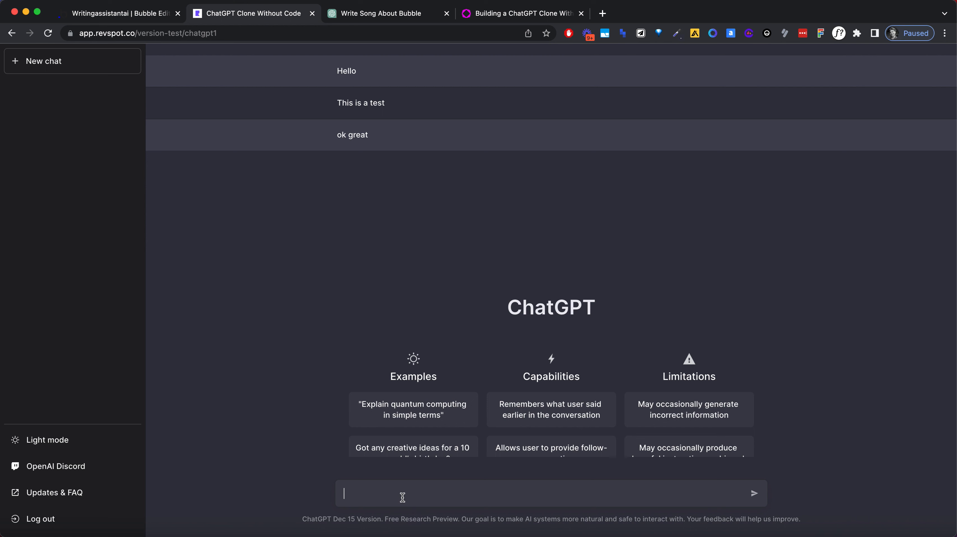
Step: Send the message "say something fun, please!" in the chat preview
{"action": "type", "text": "say something fun, please"}
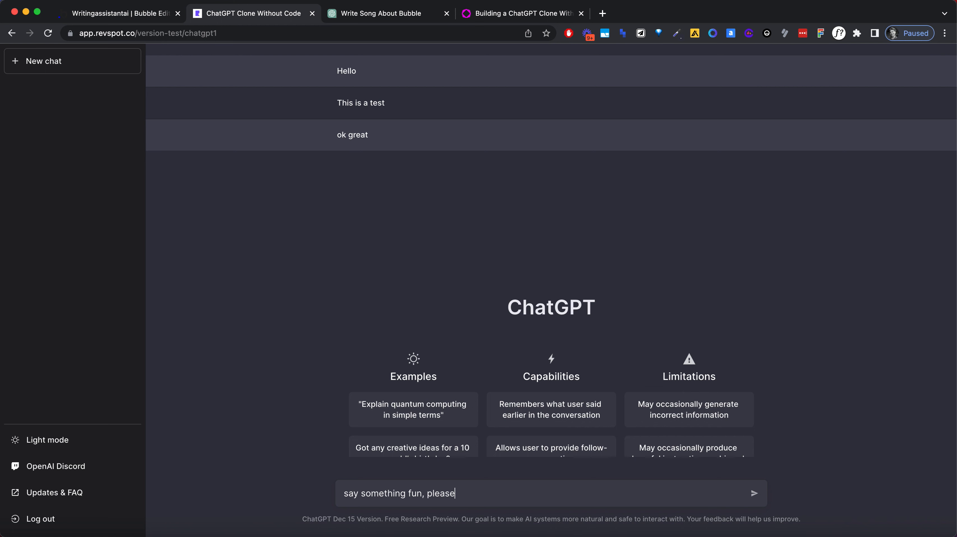
{"action": "type", "text": "!"}
{"action": "key", "text": "Return"}
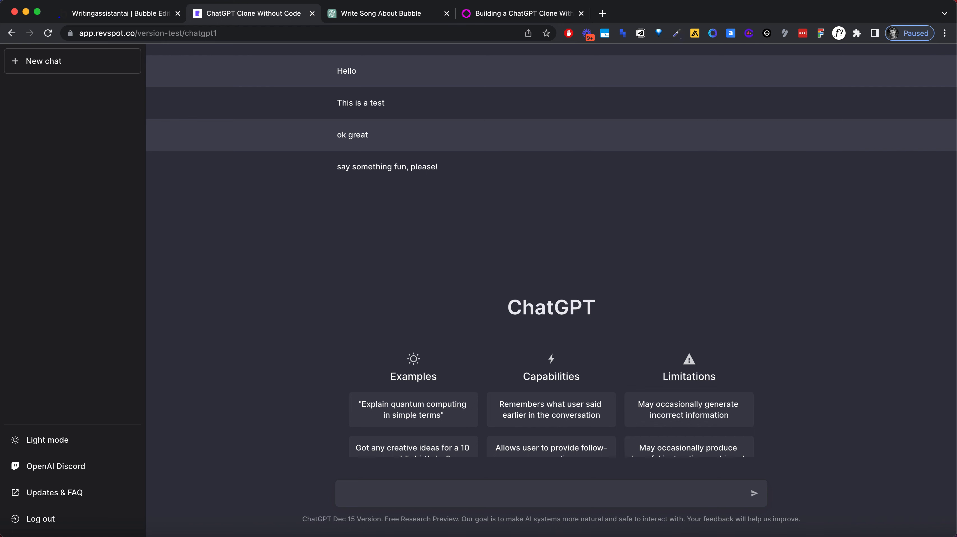
Step: Send the message "no" in the chat preview
{"action": "left_click", "coordinate": [358, 498]}
{"action": "type", "text": "no"}
{"action": "key", "text": "Return"}
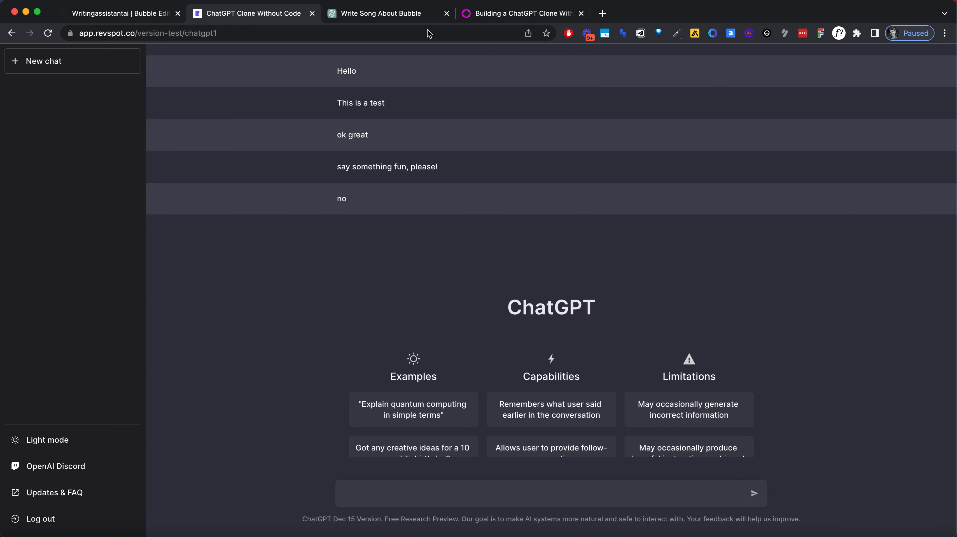
Step: Compare the clone's message rows with the original ChatGPT conversation, examining text size, spacing and alignment
{"action": "left_click", "coordinate": [400, 12]}
{"action": "left_click", "coordinate": [258, 20]}
{"action": "left_click", "coordinate": [351, 14]}
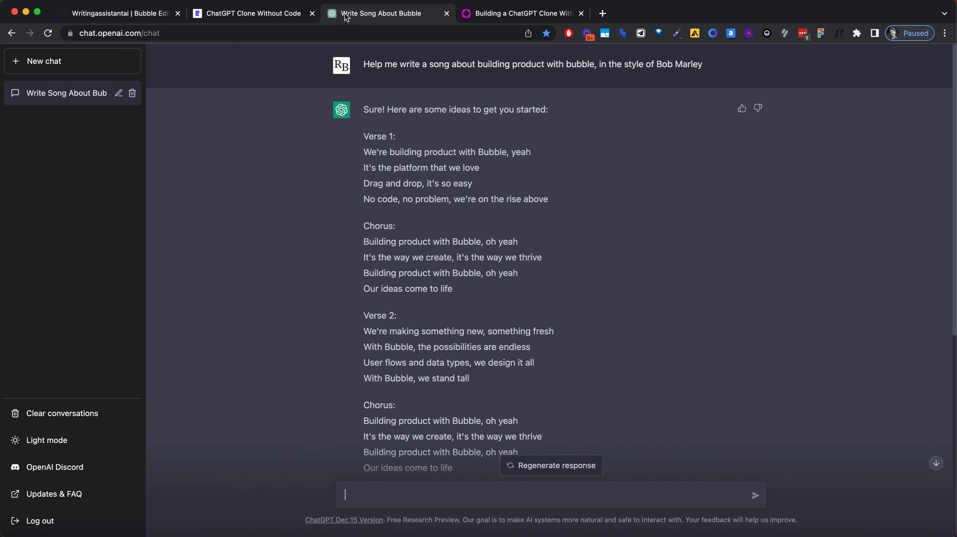
{"action": "scroll", "coordinate": [477, 219], "scroll_direction": "down", "scroll_amount": 5}
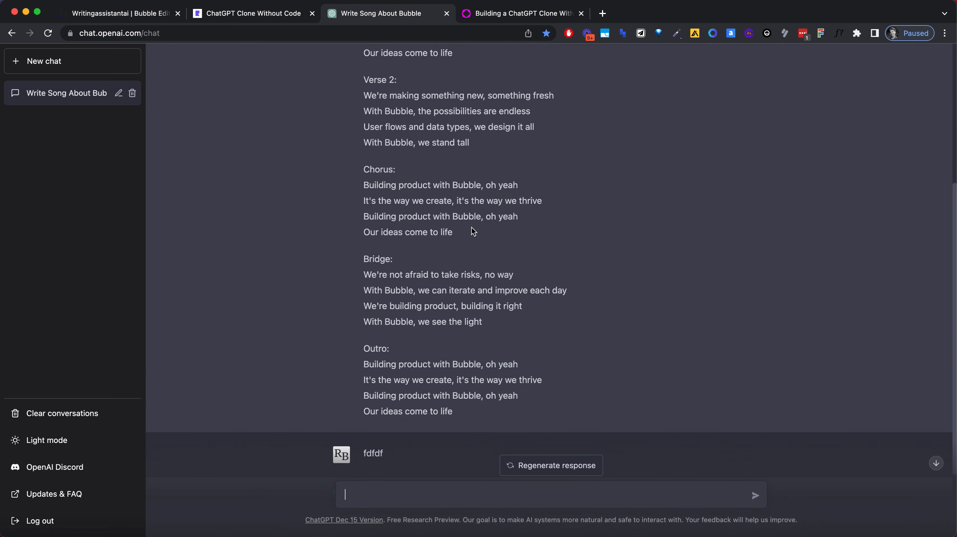
{"action": "scroll", "coordinate": [459, 240], "scroll_direction": "up", "scroll_amount": 5}
{"action": "left_click", "coordinate": [269, 21]}
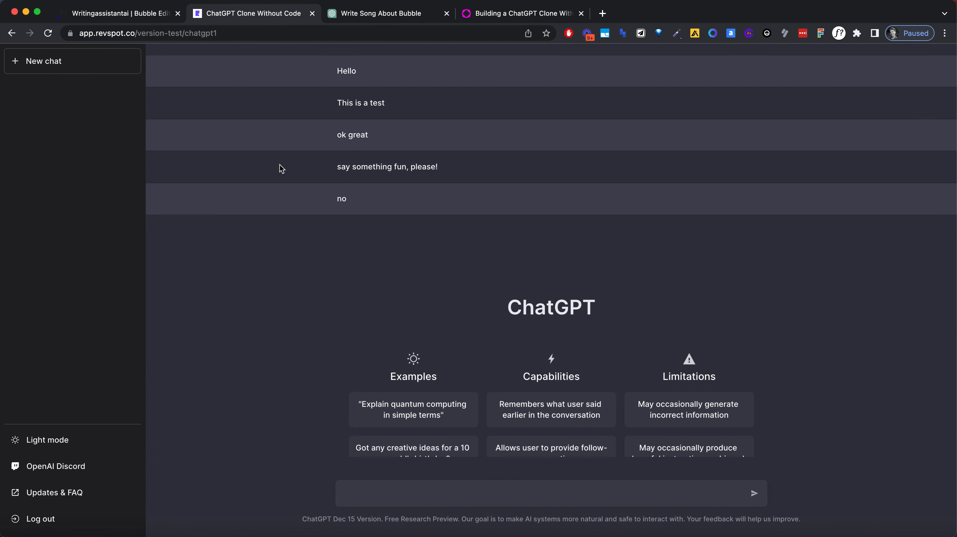
{"action": "left_click", "coordinate": [395, 16]}
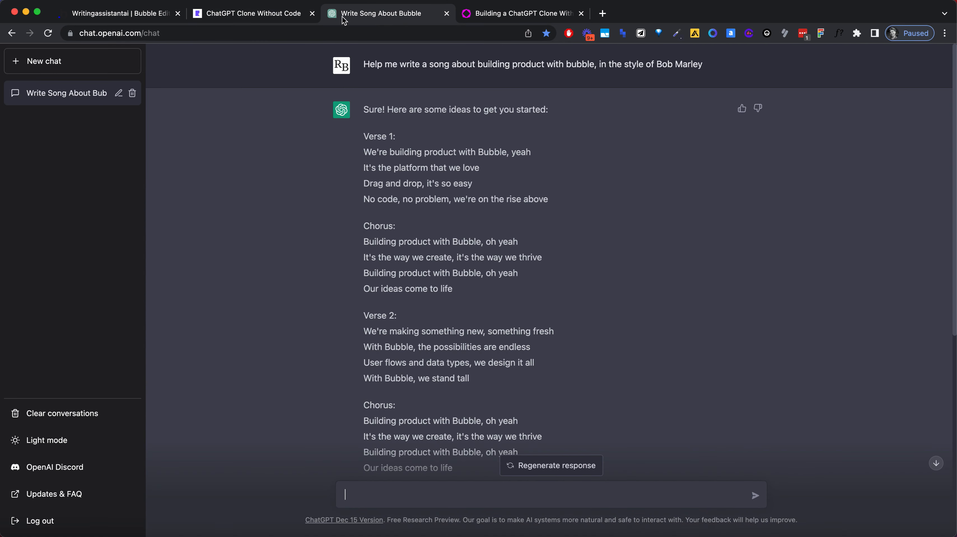
{"action": "left_click", "coordinate": [274, 17]}
{"action": "key", "text": "ctrl+Tab"}
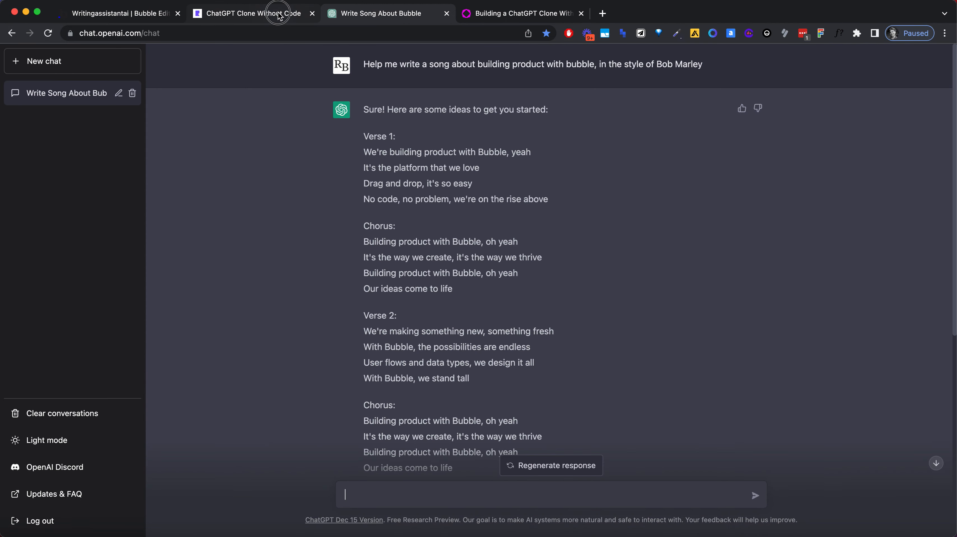
{"action": "left_click", "coordinate": [278, 14]}
{"action": "left_click", "coordinate": [395, 15]}
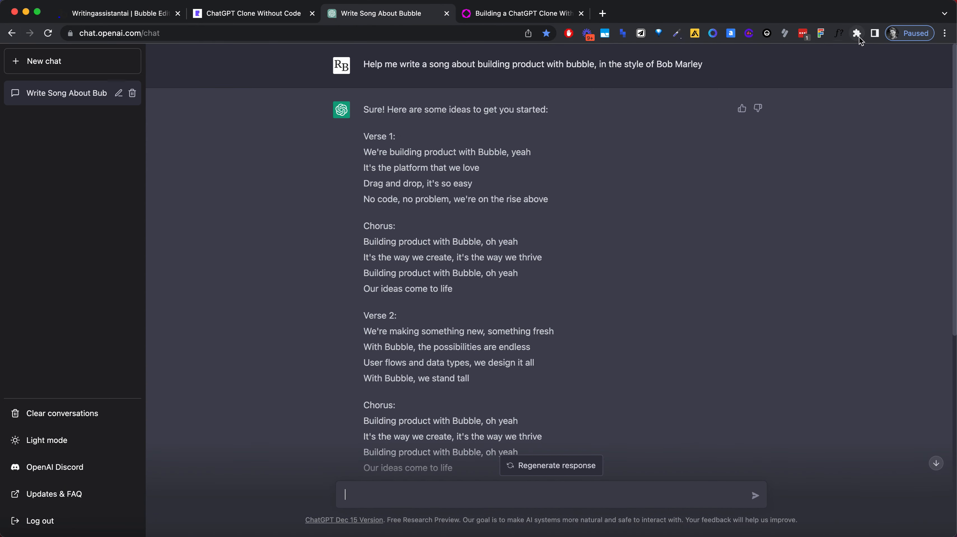
Step: Inspect the font properties of the first prompt in the original ChatGPT conversation with WhatFont
{"action": "left_click", "coordinate": [839, 33]}
{"action": "left_click", "coordinate": [528, 68]}
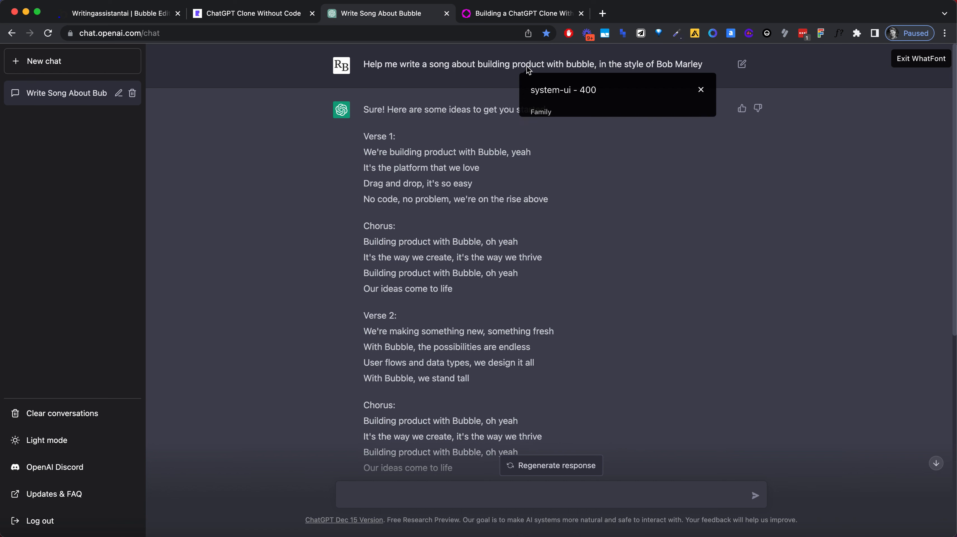
{"action": "left_click", "coordinate": [902, 61]}
Step: Switch to the Bubble editor and set the font size of the chatMessage content text to 16 px
{"action": "left_click", "coordinate": [260, 19]}
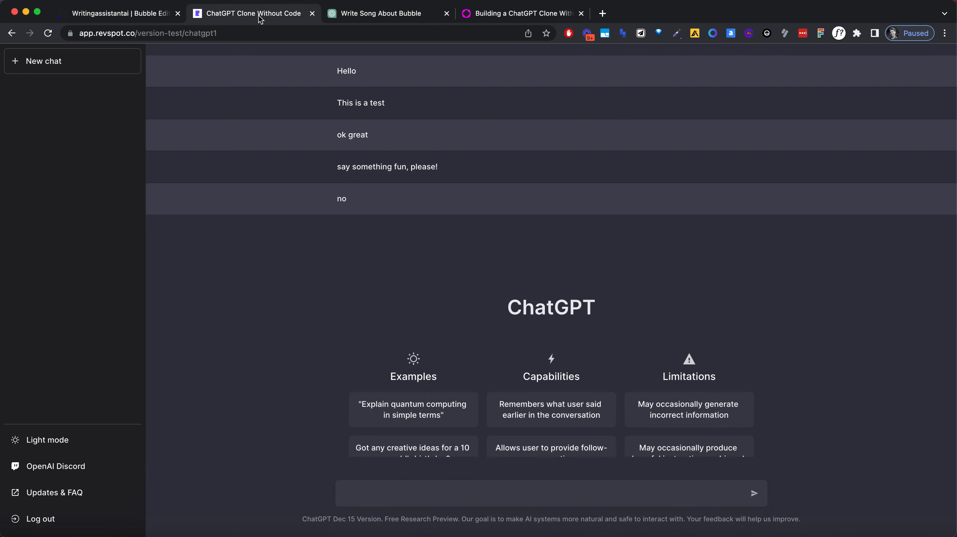
{"action": "left_click", "coordinate": [126, 14]}
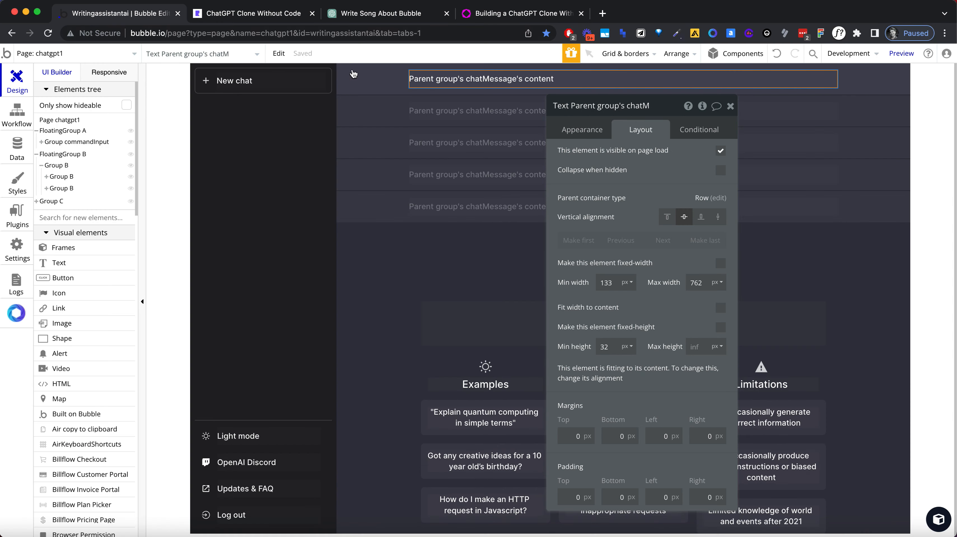
{"action": "left_click", "coordinate": [581, 140]}
{"action": "left_click", "coordinate": [567, 383]}
{"action": "type", "text": "16"}
{"action": "key", "text": "Tab"}
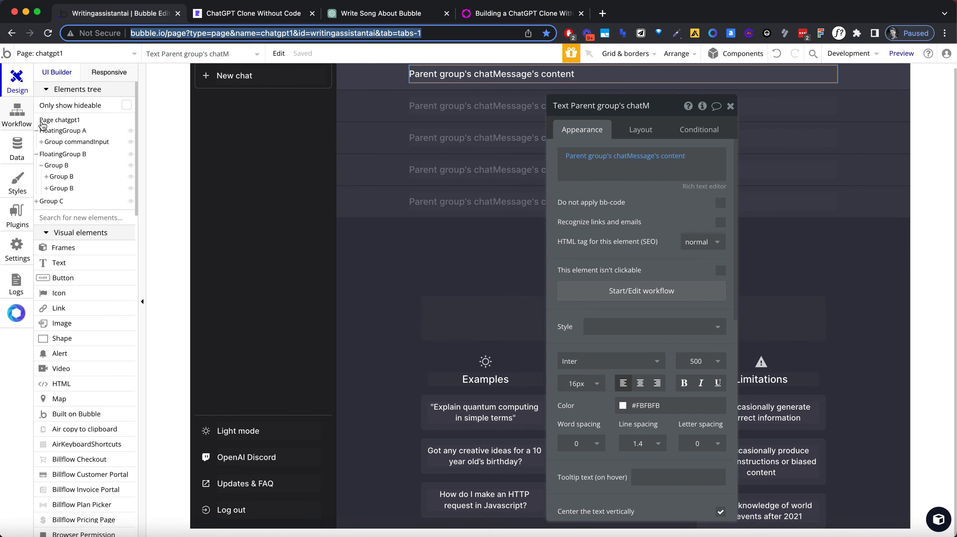
Step: Check the prompt input group's layout widths and adjust the chatMessage content text's maximum width to align with it
{"action": "left_click", "coordinate": [85, 132]}
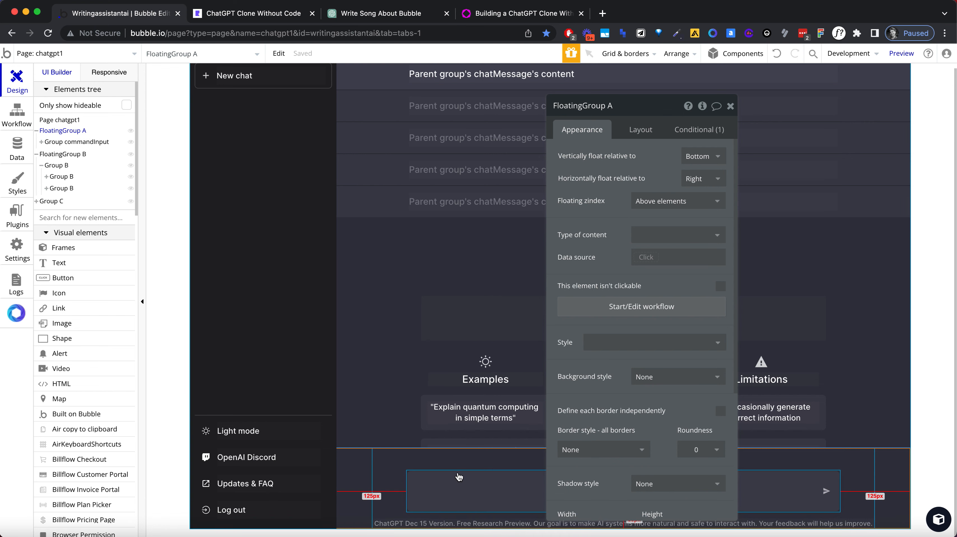
{"action": "left_click", "coordinate": [456, 485]}
{"action": "left_click", "coordinate": [641, 131]}
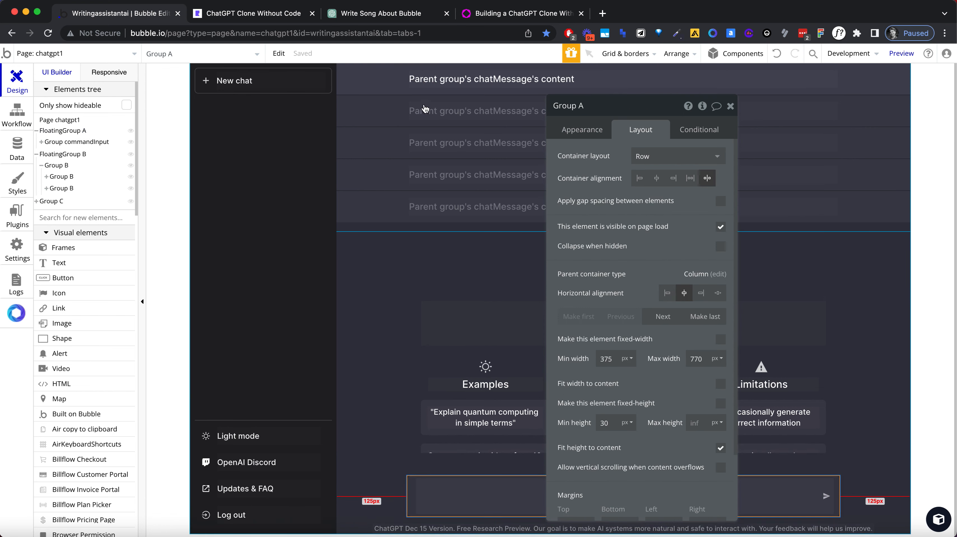
{"action": "left_click", "coordinate": [640, 74]}
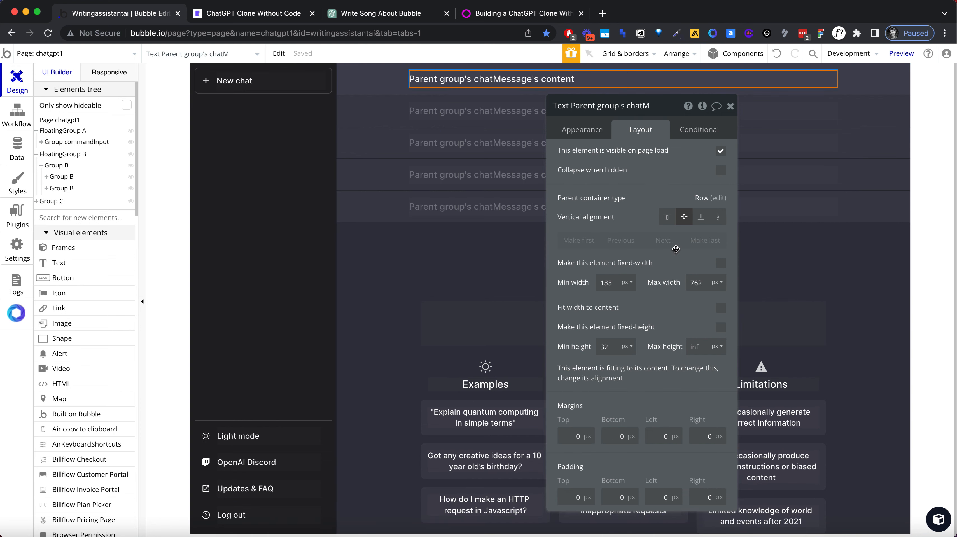
{"action": "double_click", "coordinate": [697, 284]}
{"action": "type", "text": "7"}
{"action": "key", "text": "Tab"}
{"action": "left_click", "coordinate": [731, 107]}
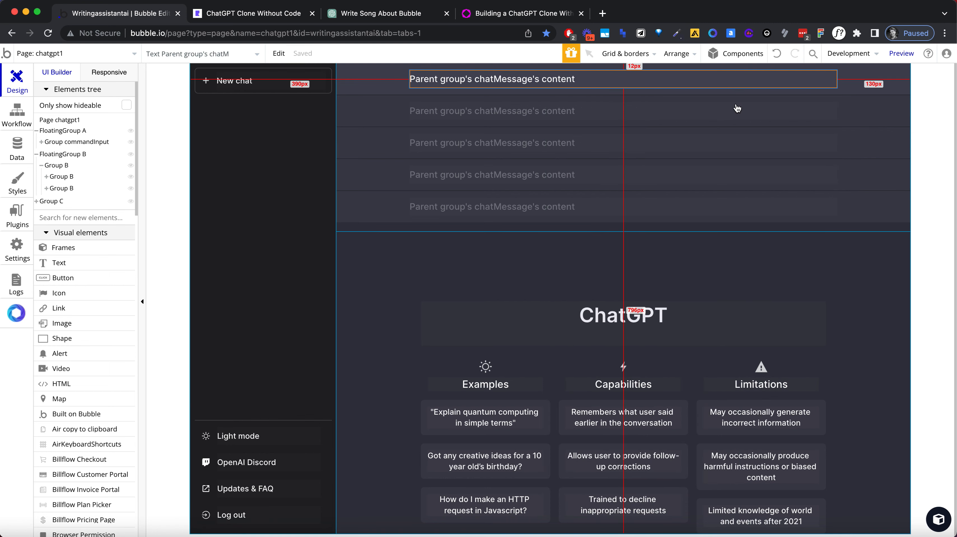
{"action": "left_click", "coordinate": [888, 290]}
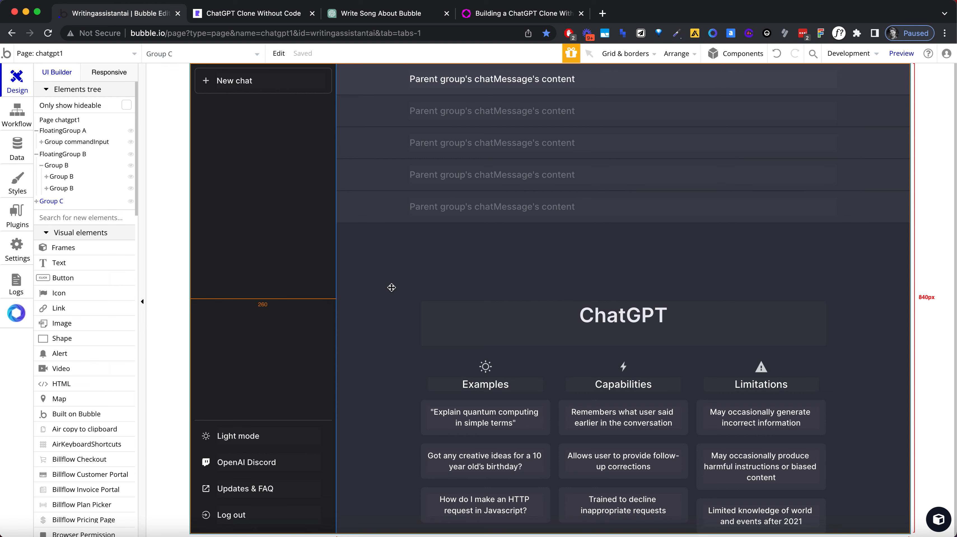
{"action": "scroll", "coordinate": [392, 287], "scroll_direction": "down", "scroll_amount": 1}
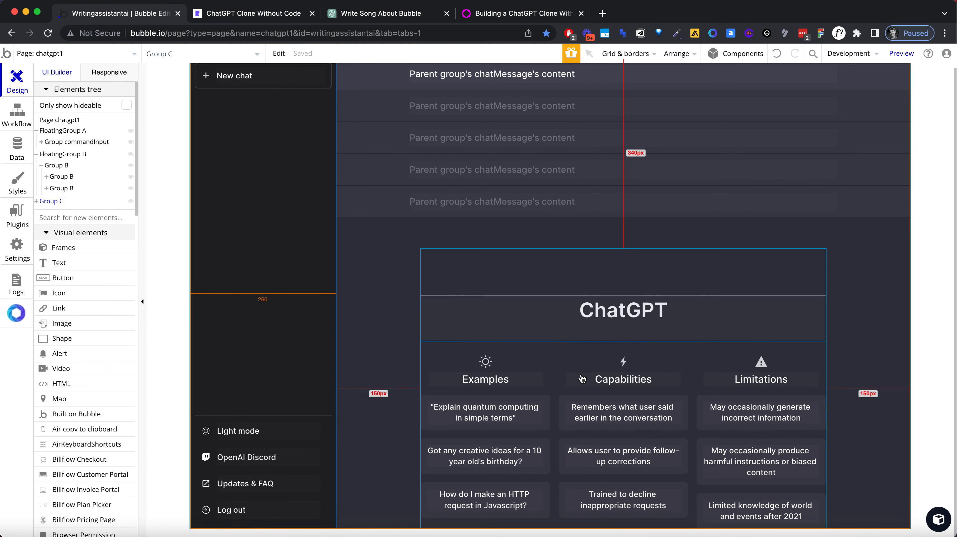
{"action": "scroll", "coordinate": [416, 342], "scroll_direction": "up", "scroll_amount": 1}
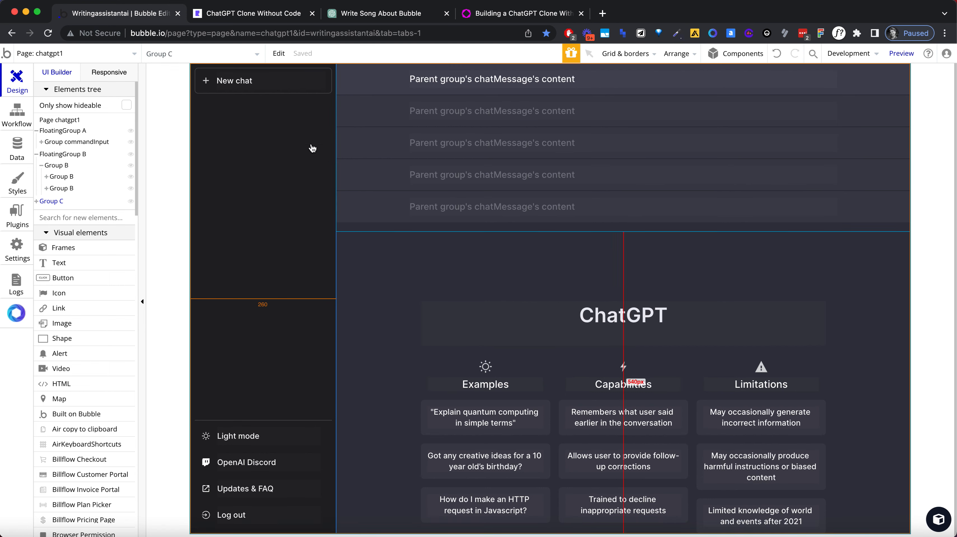
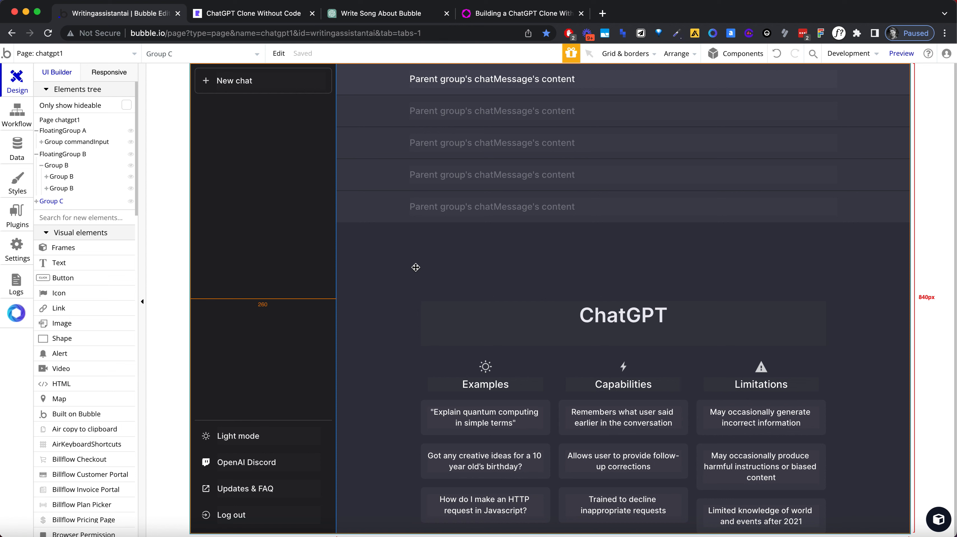
Step: Switch to the page's workflows and set the Group A is clicked event's color to blue
{"action": "left_click", "coordinate": [6, 127]}
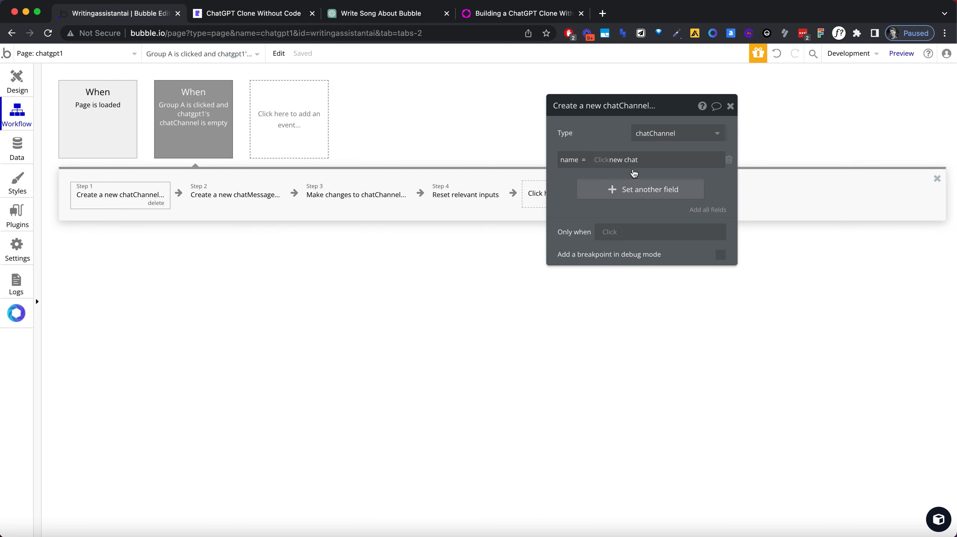
{"action": "left_click", "coordinate": [195, 120]}
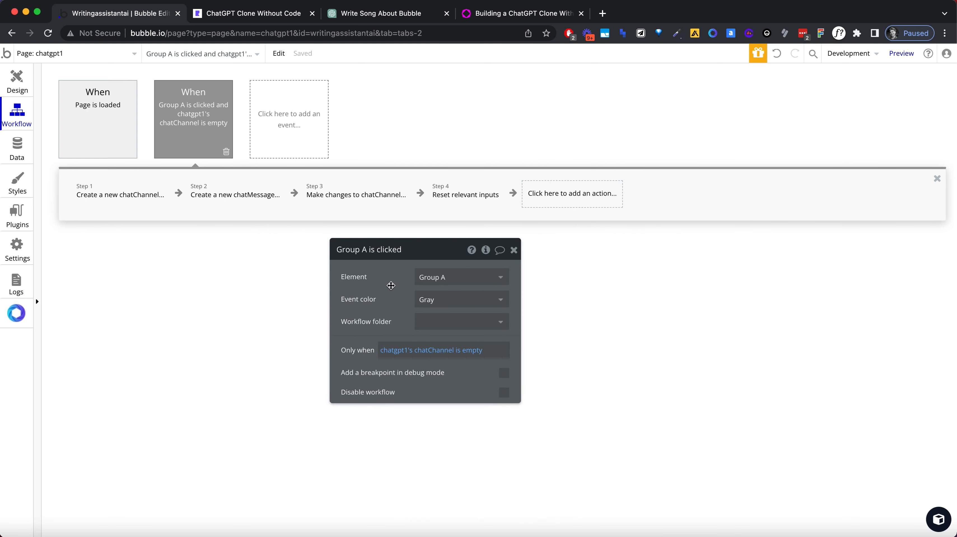
{"action": "left_click", "coordinate": [422, 299]}
{"action": "left_click", "coordinate": [462, 352]}
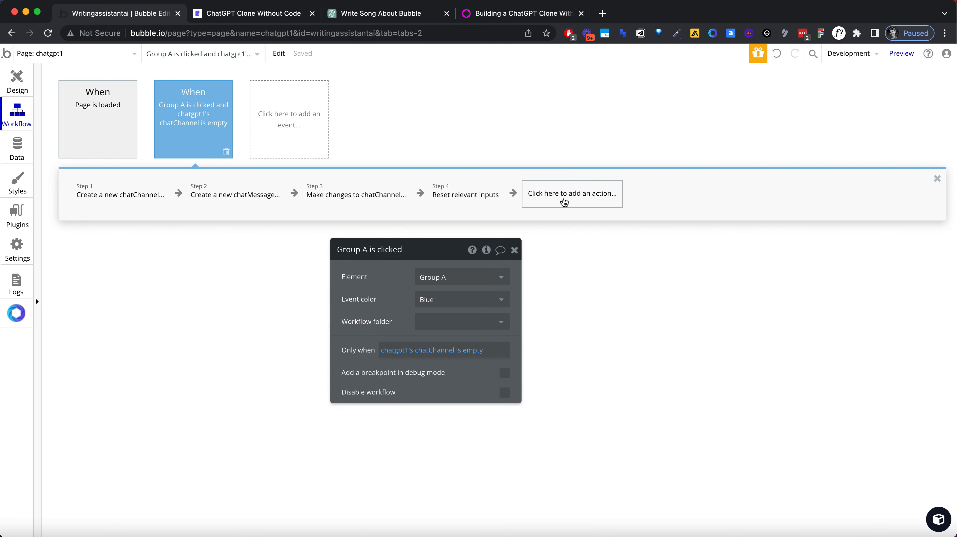
Step: Add an action that sets focus to MultilineInput A at the end of the Group A is clicked workflow
{"action": "left_click", "coordinate": [564, 202]}
{"action": "type", "text": "focu"}
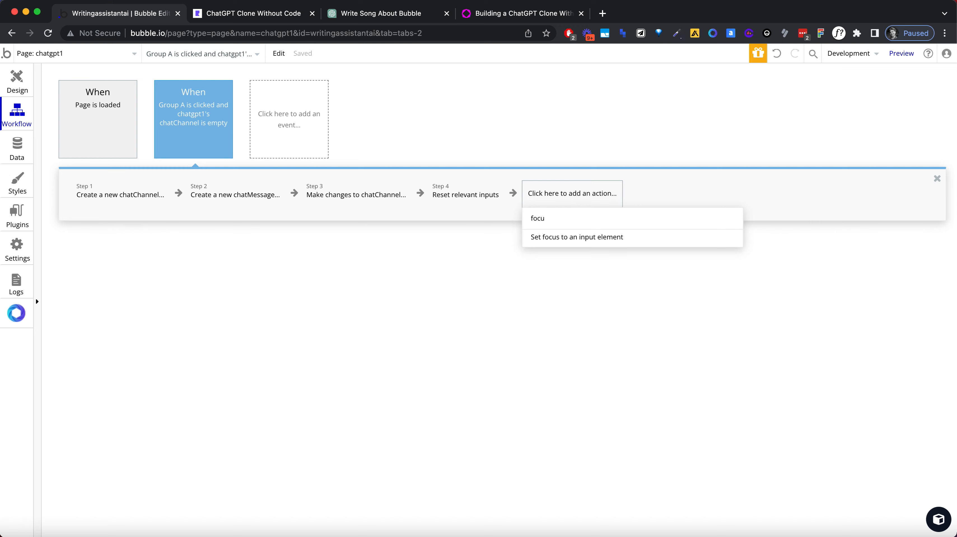
{"action": "left_click", "coordinate": [594, 236]}
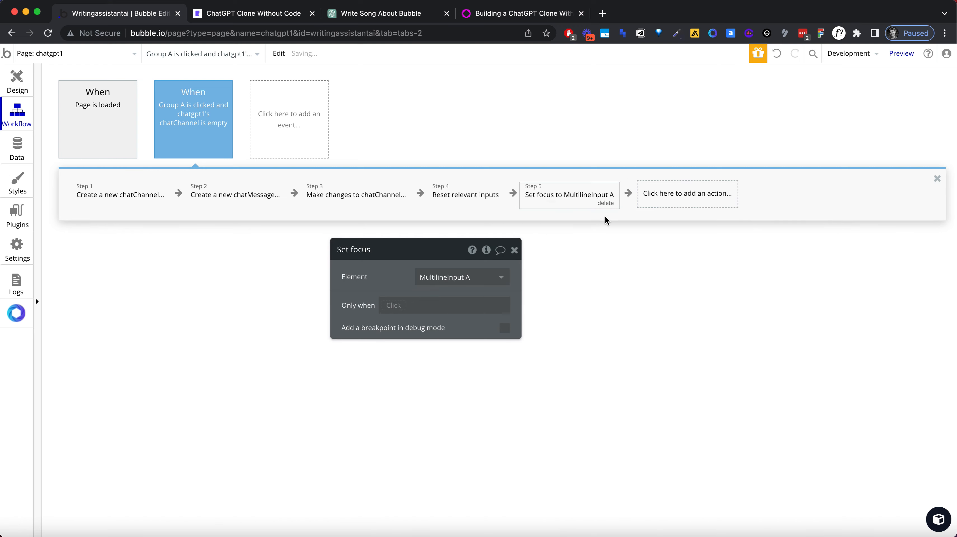
Step: Add a set state action that sets chatgpt1's chatChannel state to the unique id of step 1's result
{"action": "left_click", "coordinate": [667, 195]}
{"action": "type", "text": "state"}
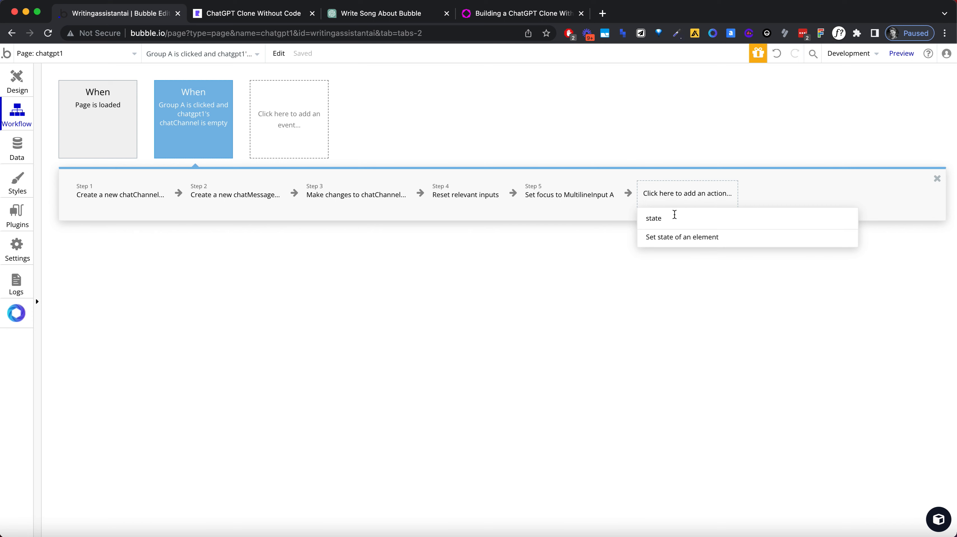
{"action": "left_click", "coordinate": [675, 236]}
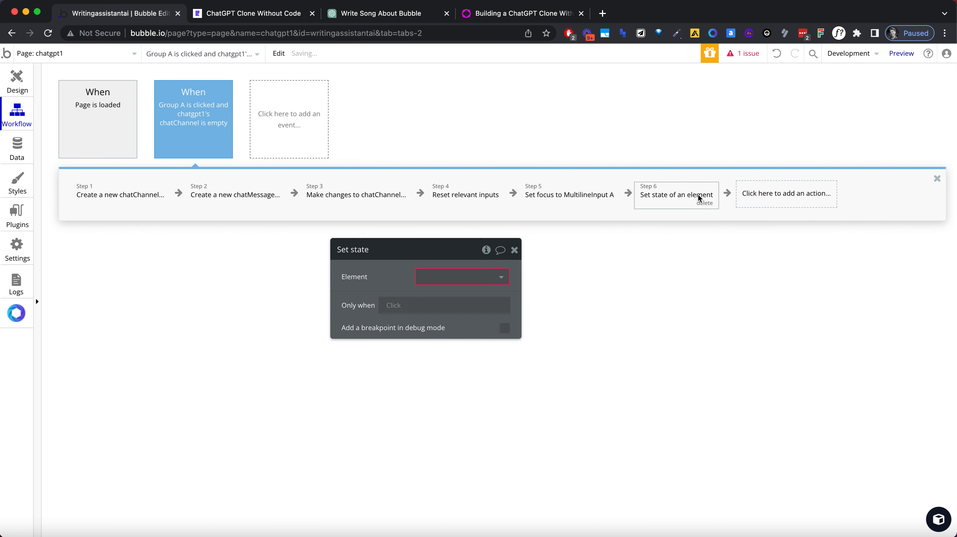
{"action": "left_click", "coordinate": [439, 276]}
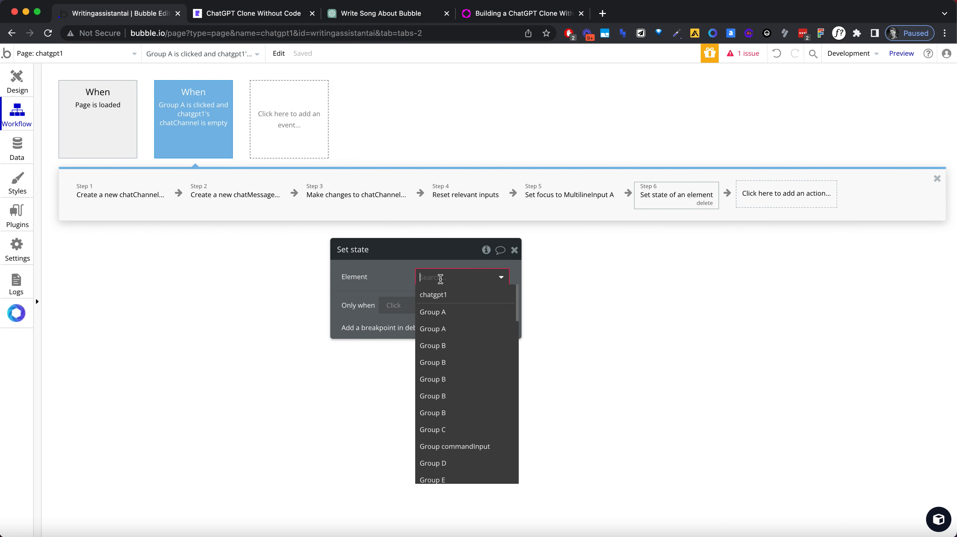
{"action": "left_click", "coordinate": [436, 294]}
{"action": "left_click", "coordinate": [437, 299]}
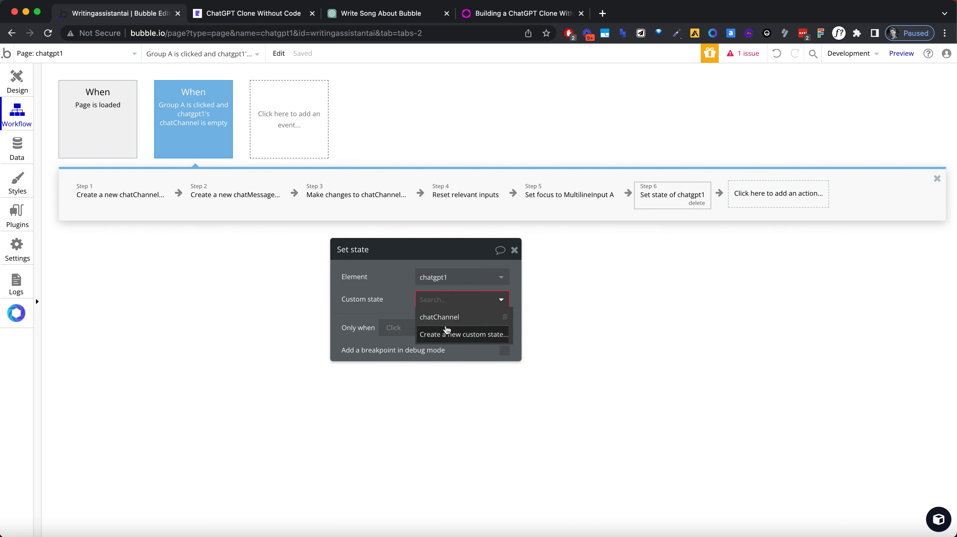
{"action": "left_click", "coordinate": [440, 317]}
{"action": "left_click", "coordinate": [433, 320]}
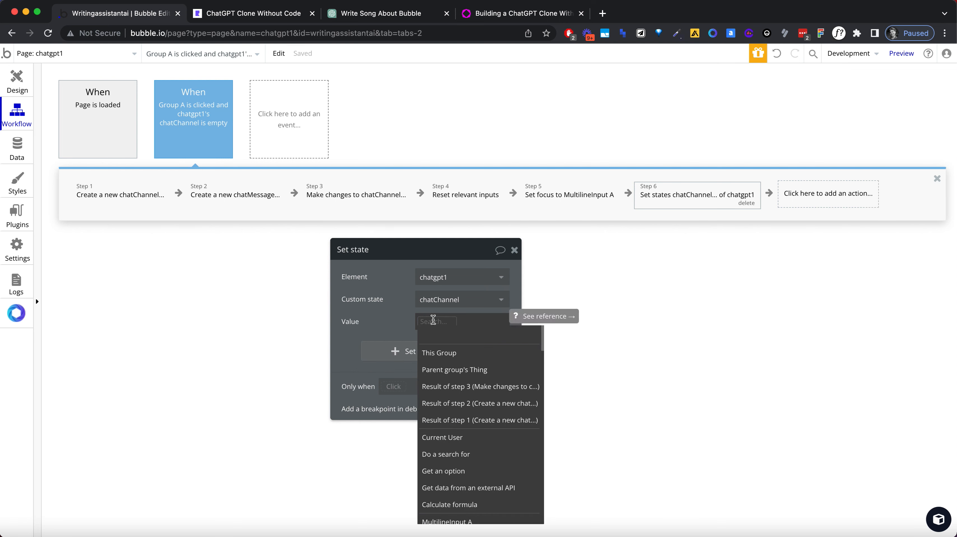
{"action": "left_click", "coordinate": [453, 420]}
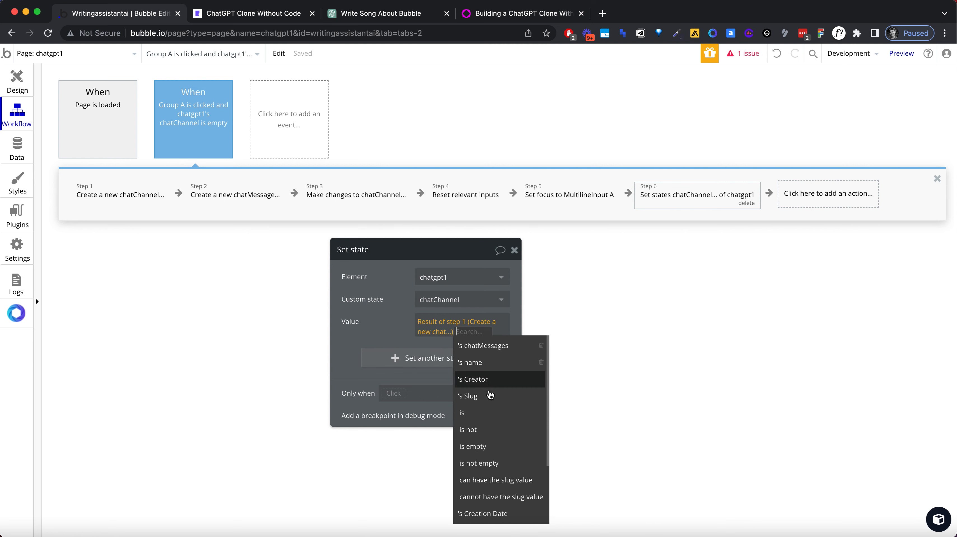
{"action": "scroll", "coordinate": [495, 382], "scroll_direction": "down", "scroll_amount": 3}
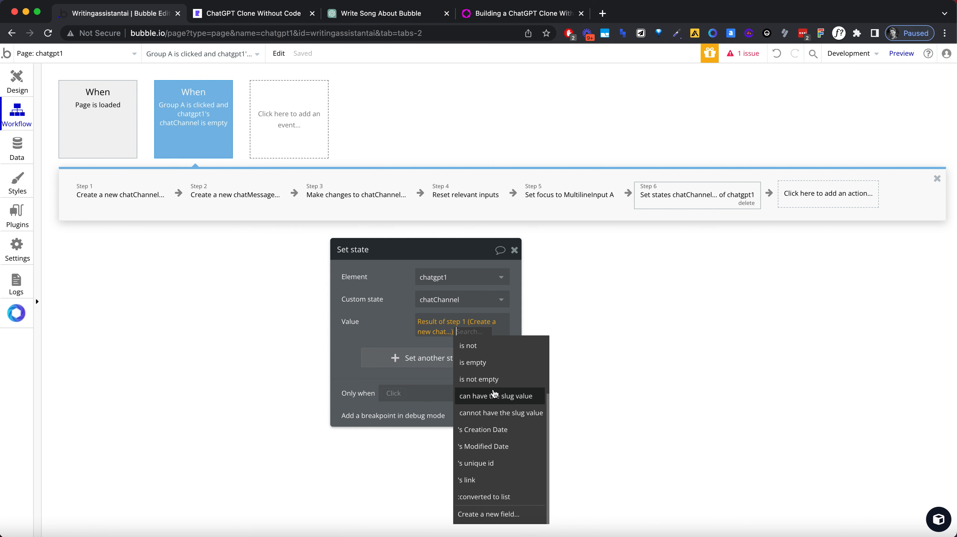
{"action": "left_click", "coordinate": [489, 466]}
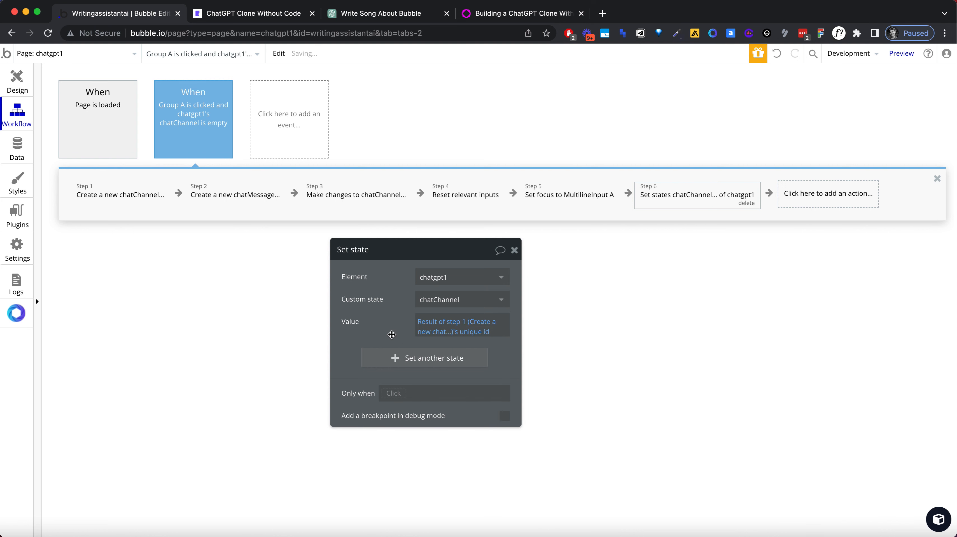
{"action": "left_click", "coordinate": [513, 251]}
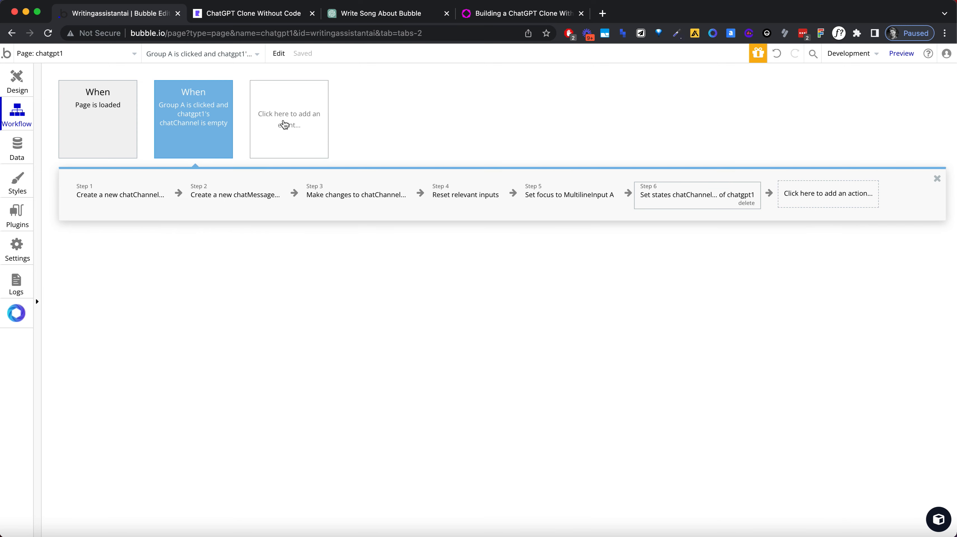
Step: Duplicate the Group A is clicked workflow event by copying it and pasting it as a new event
{"action": "left_click", "coordinate": [292, 124]}
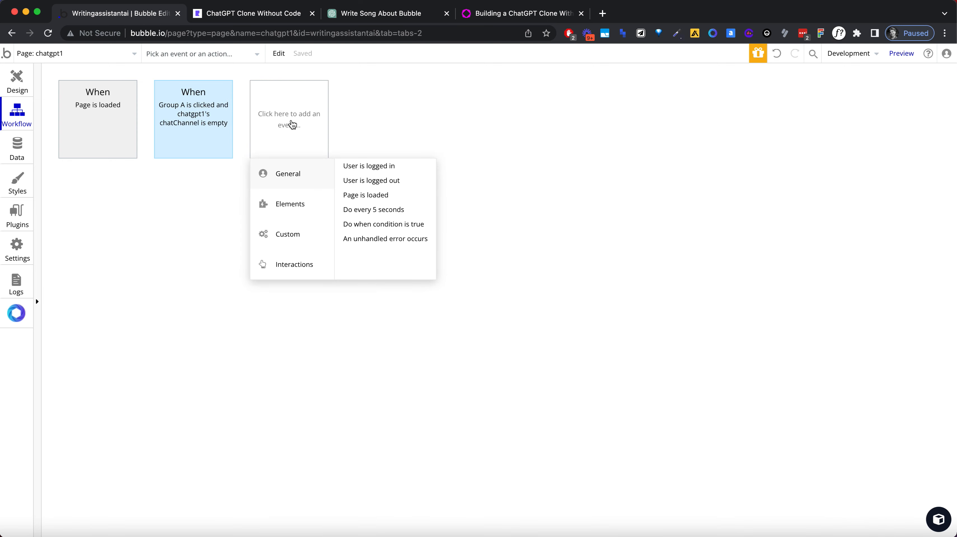
{"action": "right_click", "coordinate": [199, 133]}
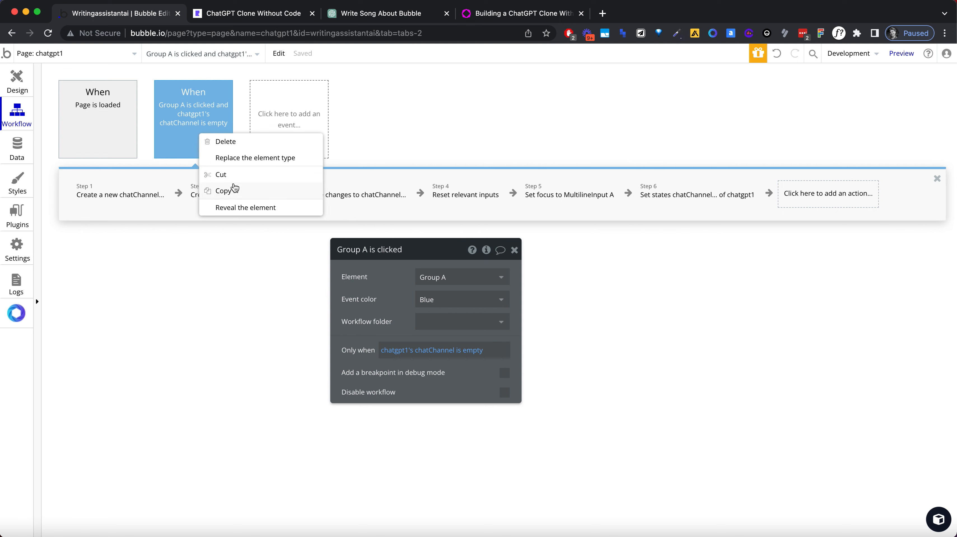
{"action": "left_click", "coordinate": [226, 191]}
{"action": "right_click", "coordinate": [282, 123]}
{"action": "left_click", "coordinate": [304, 130]}
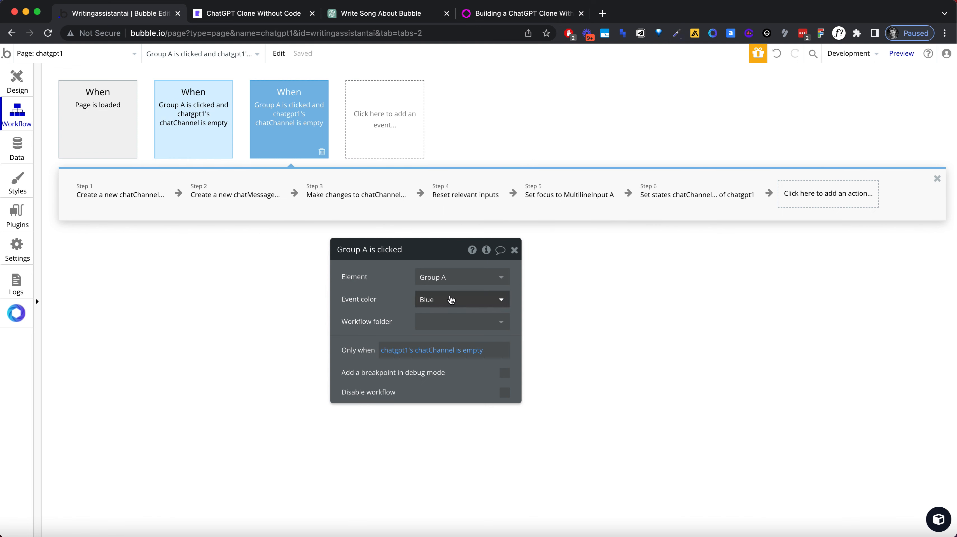
Step: Set the duplicated event's color to green and its condition to chatgpt1's chatChannel is not empty
{"action": "left_click", "coordinate": [449, 299]}
{"action": "left_click", "coordinate": [444, 369]}
{"action": "left_click", "coordinate": [451, 300]}
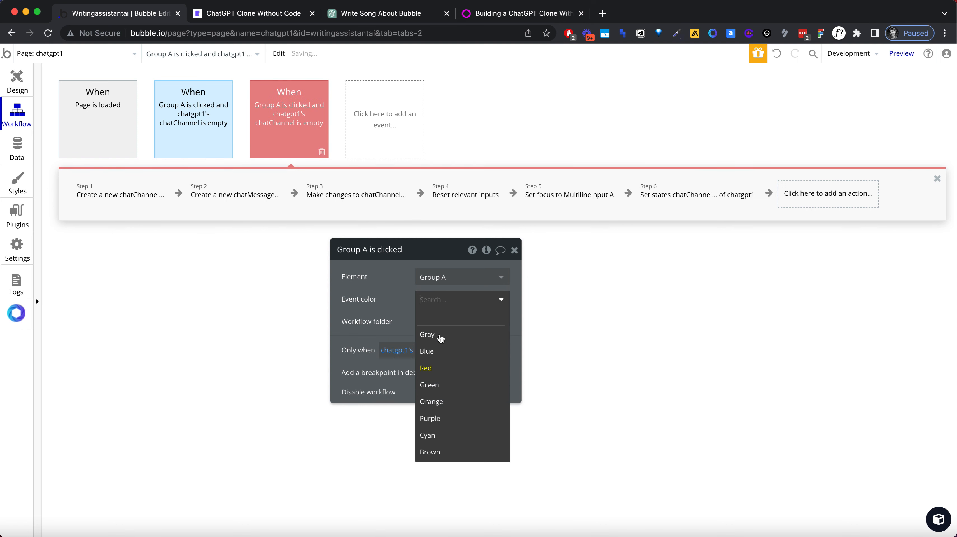
{"action": "left_click", "coordinate": [443, 390]}
{"action": "left_click", "coordinate": [475, 350]}
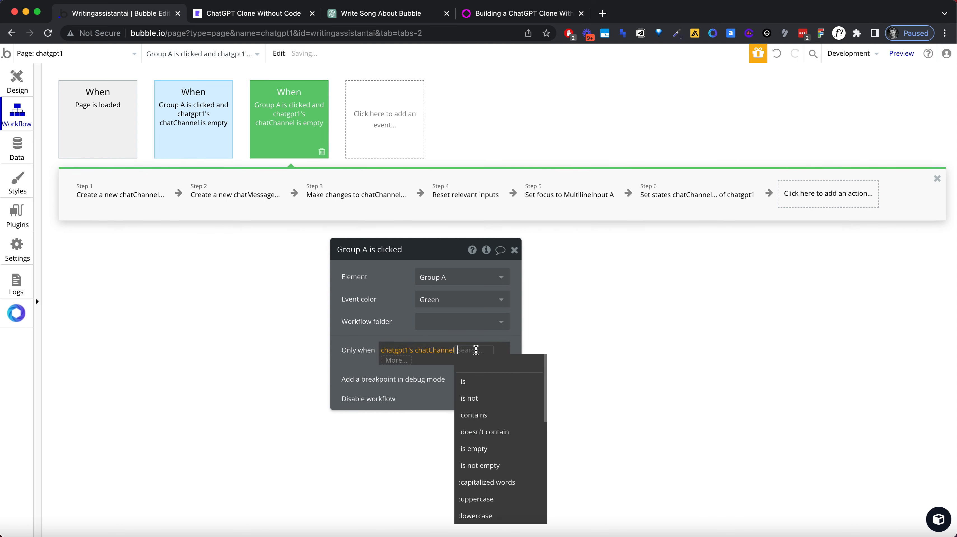
{"action": "key", "text": "BackSpace"}
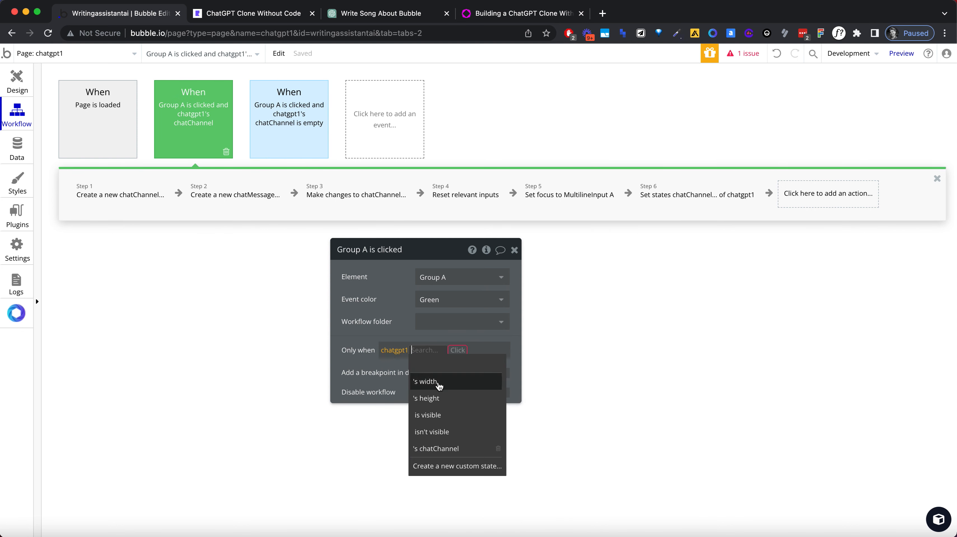
{"action": "left_click", "coordinate": [450, 452]}
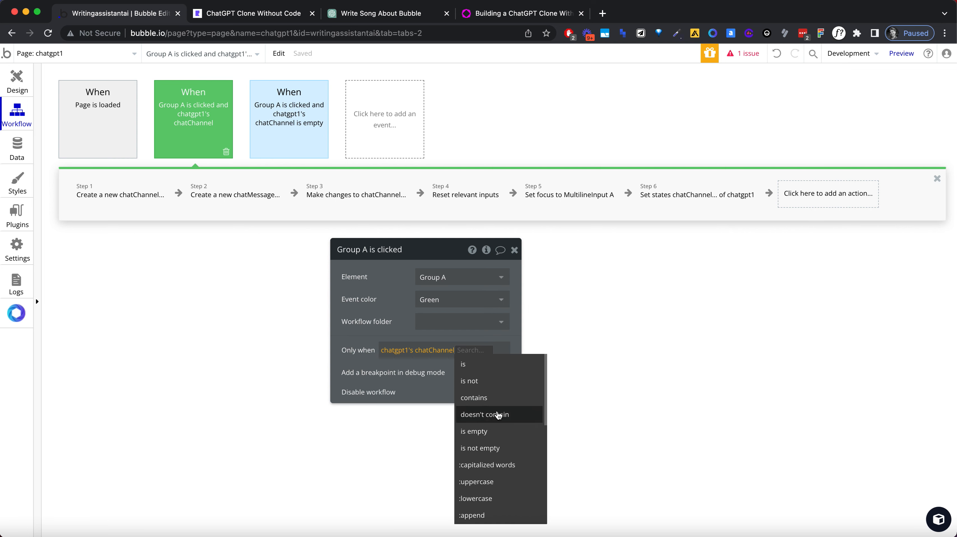
{"action": "left_click", "coordinate": [495, 446]}
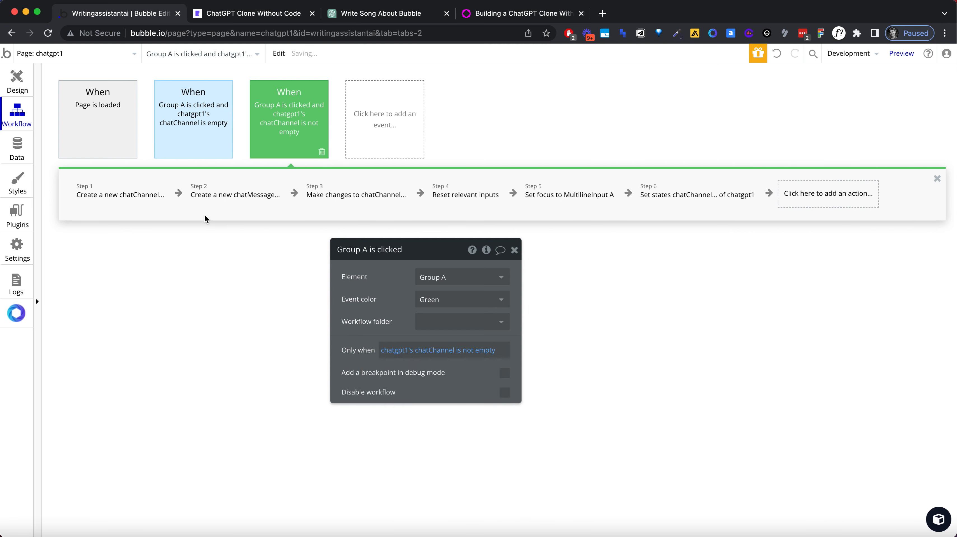
Step: Delete the create chatChannel, make changes and set state actions from the green duplicated workflow
{"action": "left_click", "coordinate": [133, 200]}
{"action": "left_click", "coordinate": [156, 203]}
{"action": "left_click", "coordinate": [111, 192]}
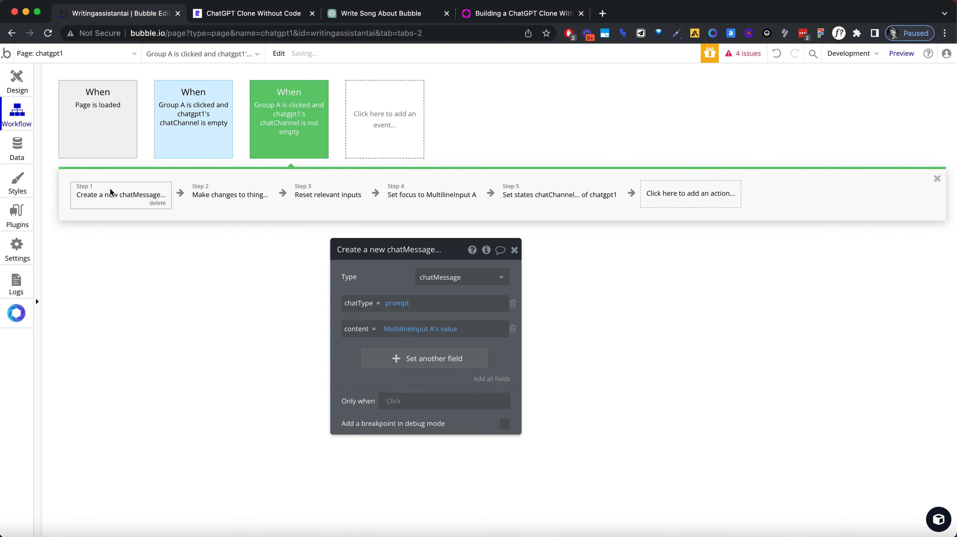
{"action": "left_click", "coordinate": [253, 203]}
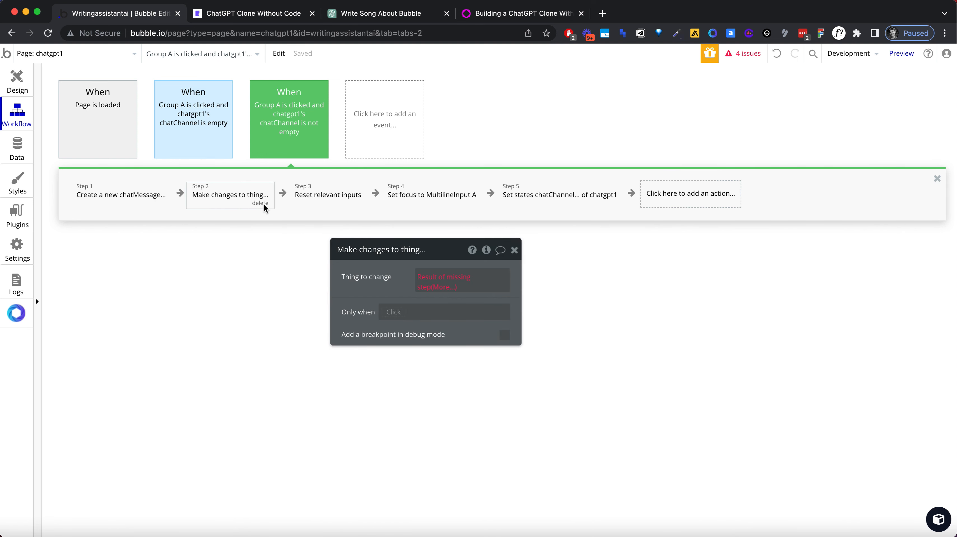
{"action": "left_click", "coordinate": [266, 204]}
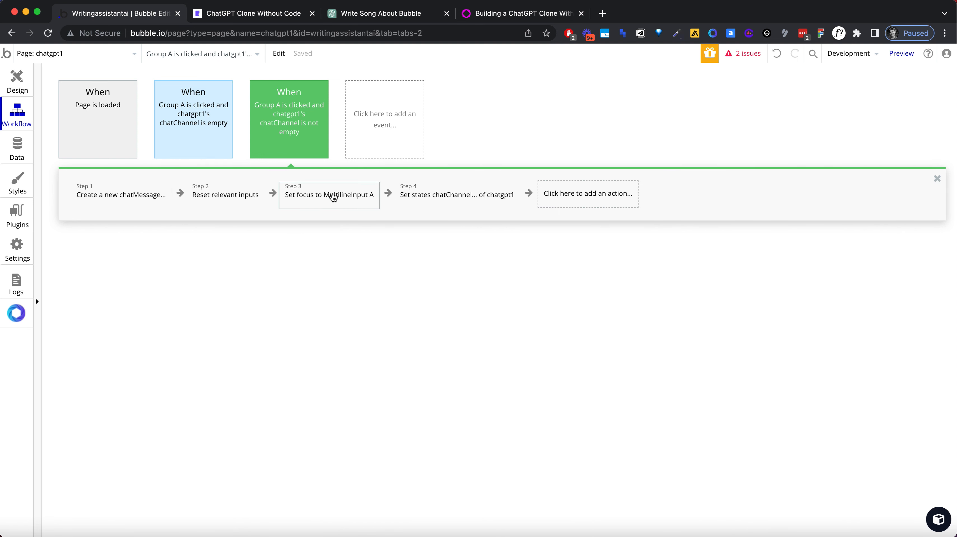
{"action": "left_click", "coordinate": [469, 199]}
{"action": "left_click", "coordinate": [507, 203]}
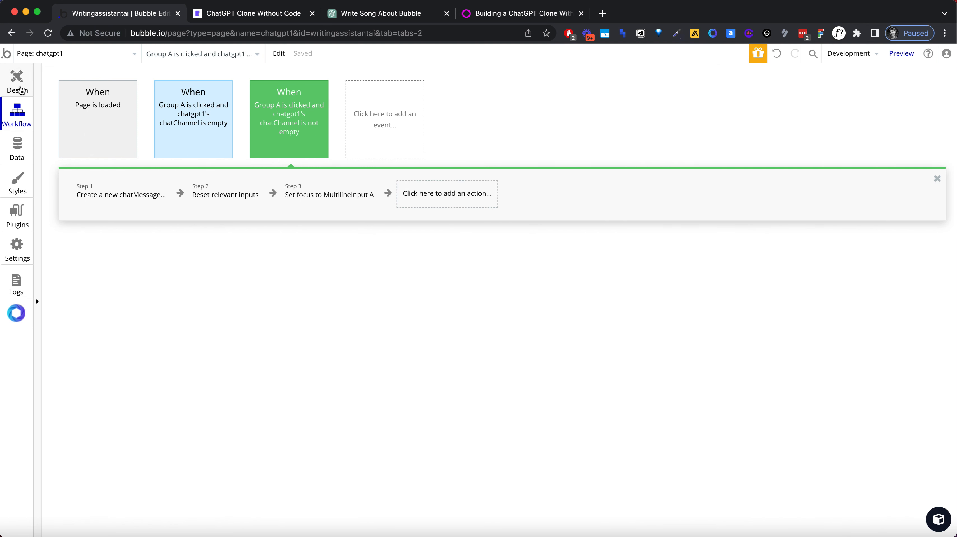
Step: Leave the workflows for the page design and examine the original ChatGPT's sidebar before returning to the Bubble editor
{"action": "left_click", "coordinate": [19, 81]}
{"action": "left_click", "coordinate": [26, 86]}
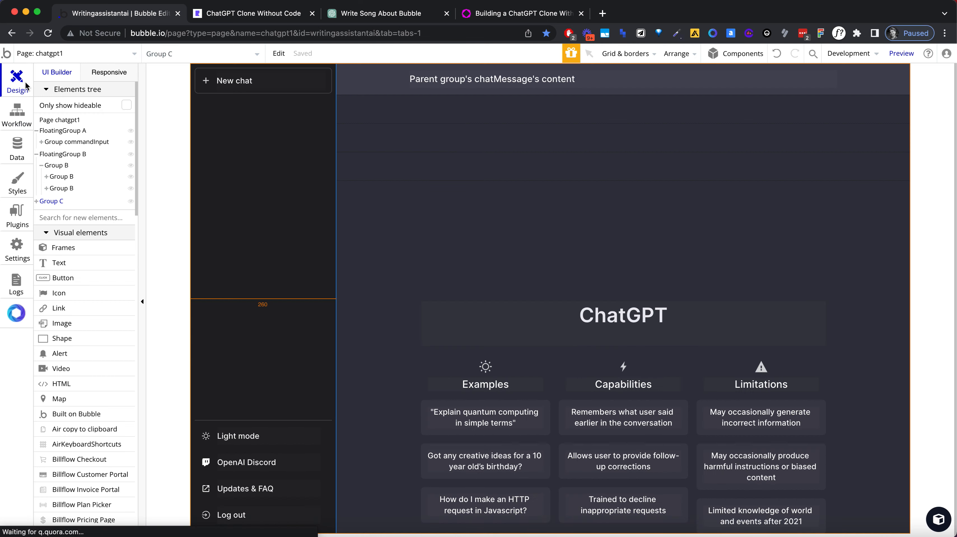
{"action": "left_click", "coordinate": [376, 13]}
{"action": "left_click", "coordinate": [495, 493]}
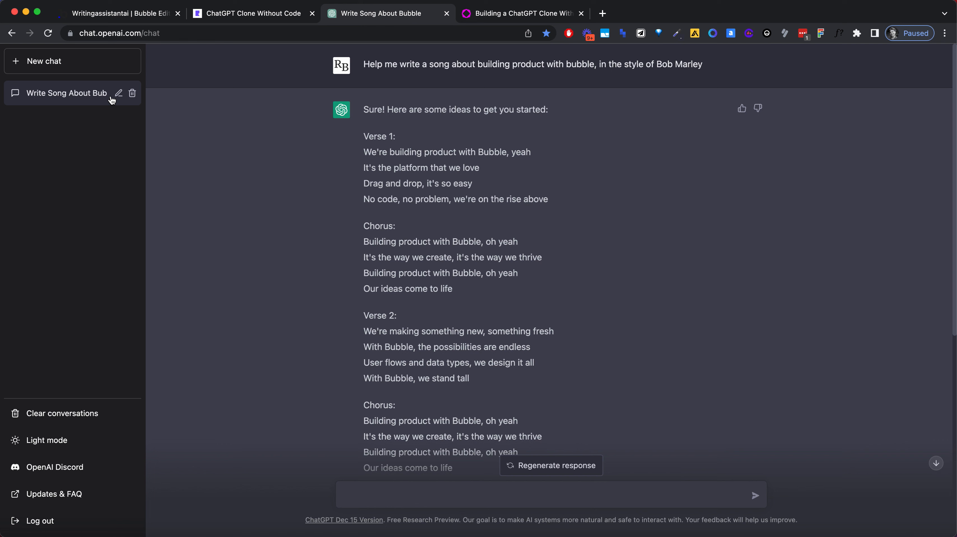
{"action": "left_click", "coordinate": [127, 16]}
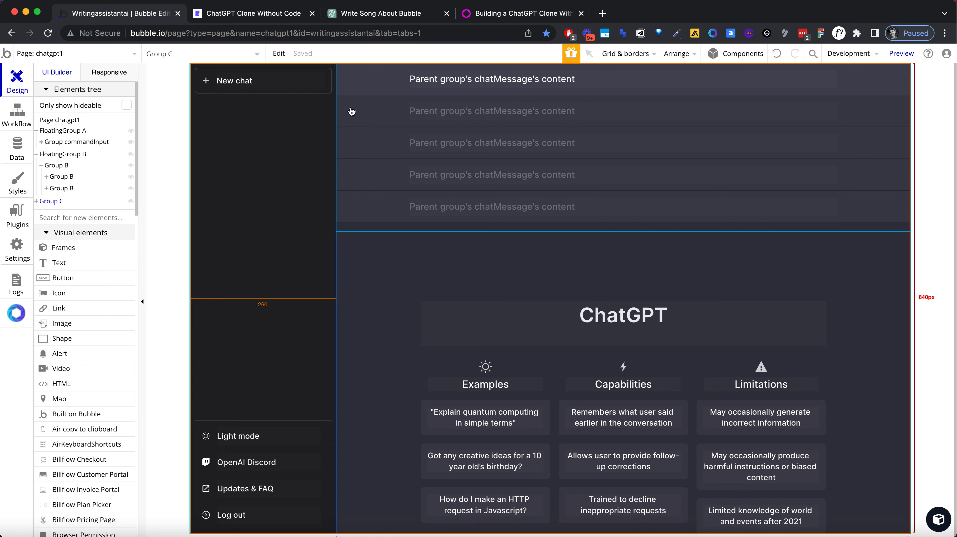
Step: Draw a repeating group about 224 px wide and 381 px high in the dark sidebar between New chat and Light mode
{"action": "scroll", "coordinate": [83, 260], "scroll_direction": "down", "scroll_amount": 1}
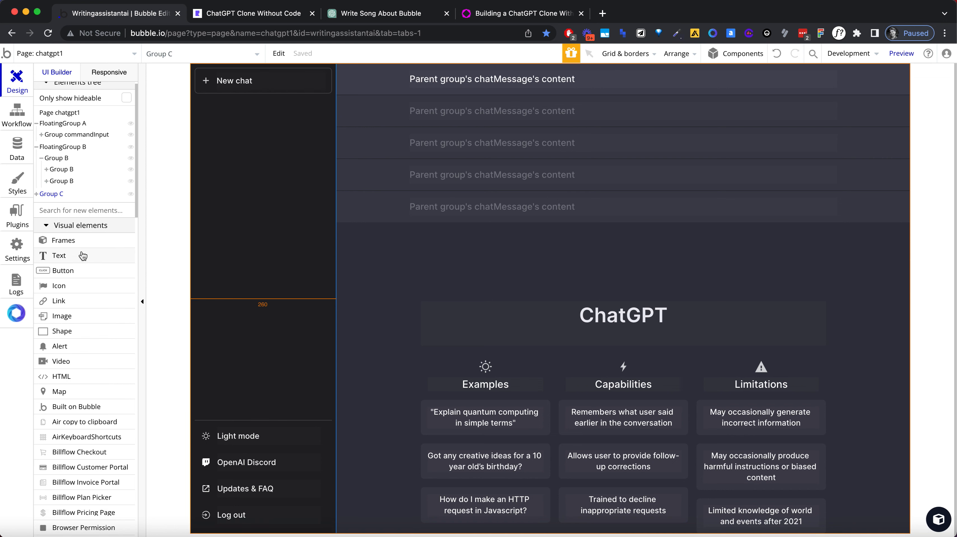
{"action": "key", "text": "super+f"}
{"action": "scroll", "coordinate": [82, 256], "scroll_direction": "down", "scroll_amount": 15}
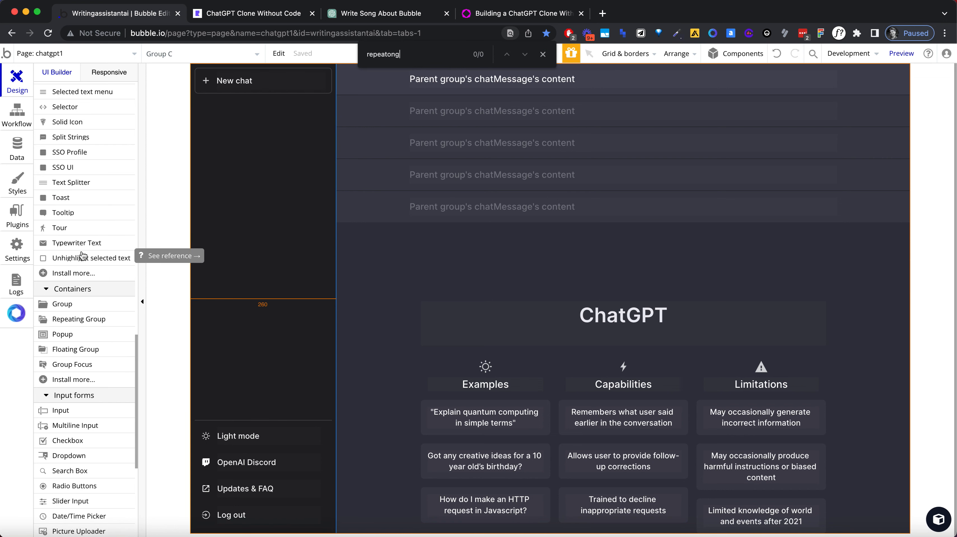
{"action": "left_click", "coordinate": [64, 318]}
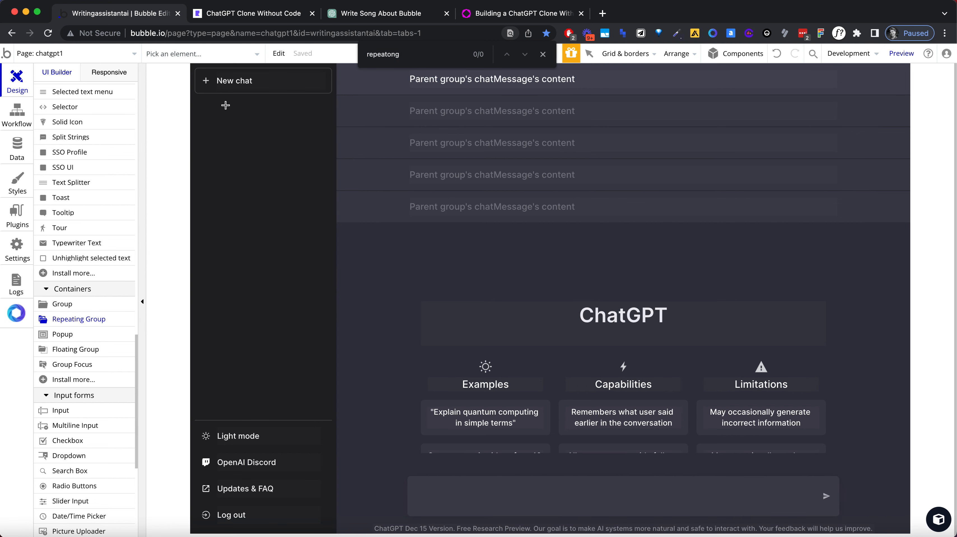
{"action": "mouse_move", "coordinate": [199, 121]}
{"action": "left_mouse_down"}
{"action": "mouse_move", "coordinate": [267, 178]}
{"action": "mouse_move", "coordinate": [324, 335]}
{"action": "left_mouse_up"}
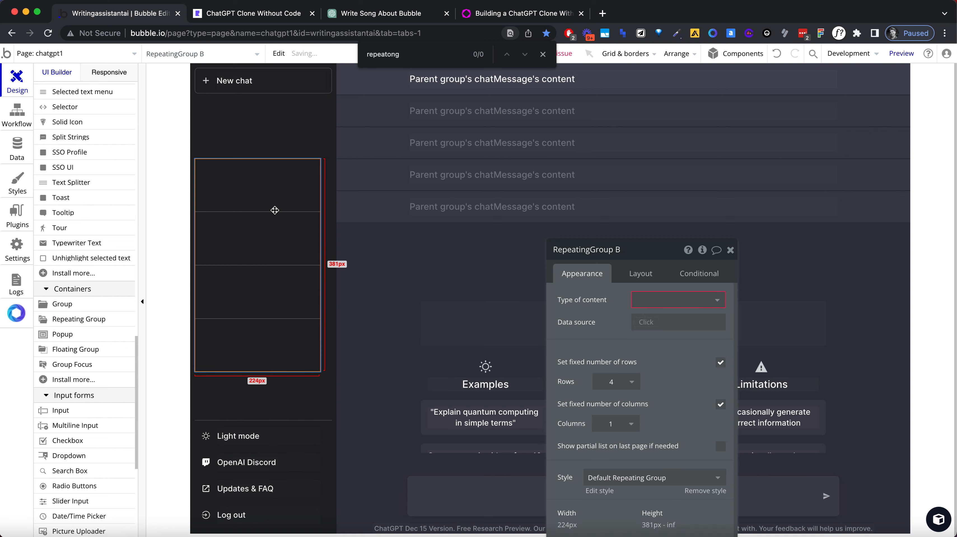
Step: Set the new repeating group's cell layout to Row and turn off its fixed width so it can fill the sidebar
{"action": "left_click", "coordinate": [641, 273]}
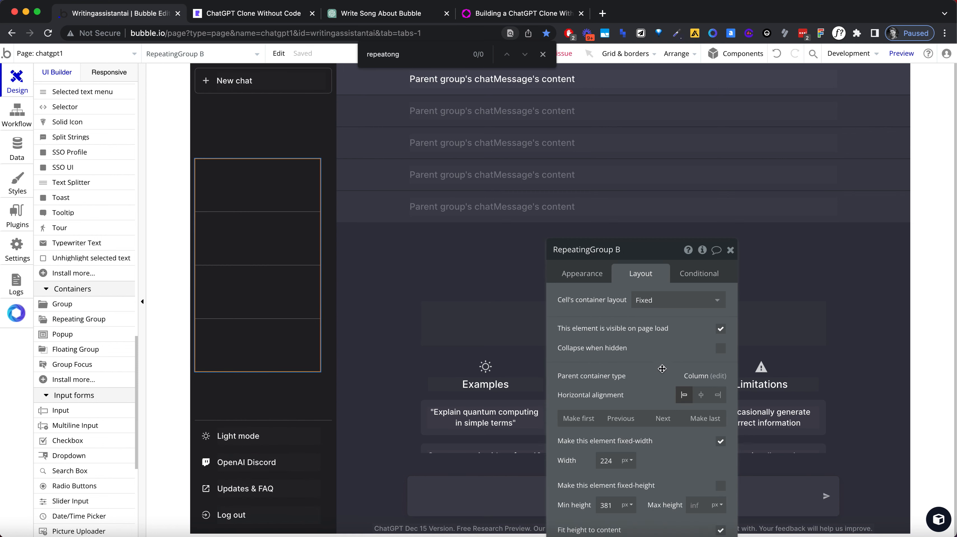
{"action": "left_click", "coordinate": [672, 306]}
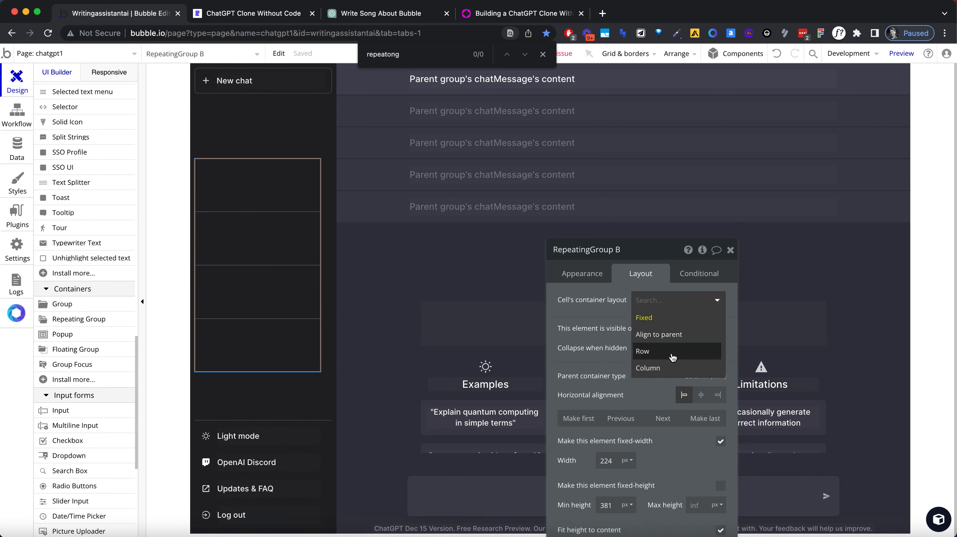
{"action": "left_click", "coordinate": [672, 355]}
{"action": "left_click", "coordinate": [716, 469]}
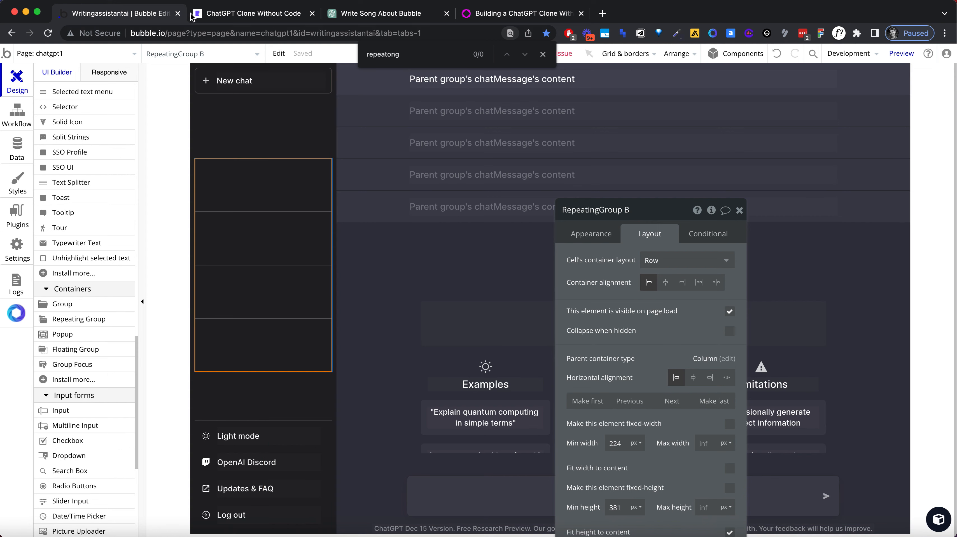
Step: Examine the chat entry in the original ChatGPT's sidebar before returning to the Bubble editor
{"action": "left_click", "coordinate": [216, 14]}
{"action": "left_click", "coordinate": [390, 16]}
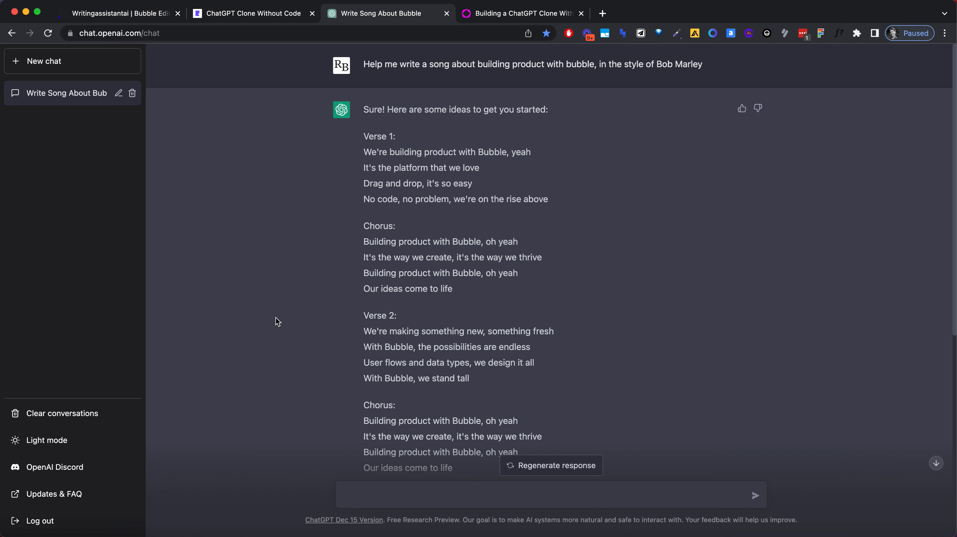
{"action": "left_click", "coordinate": [123, 15]}
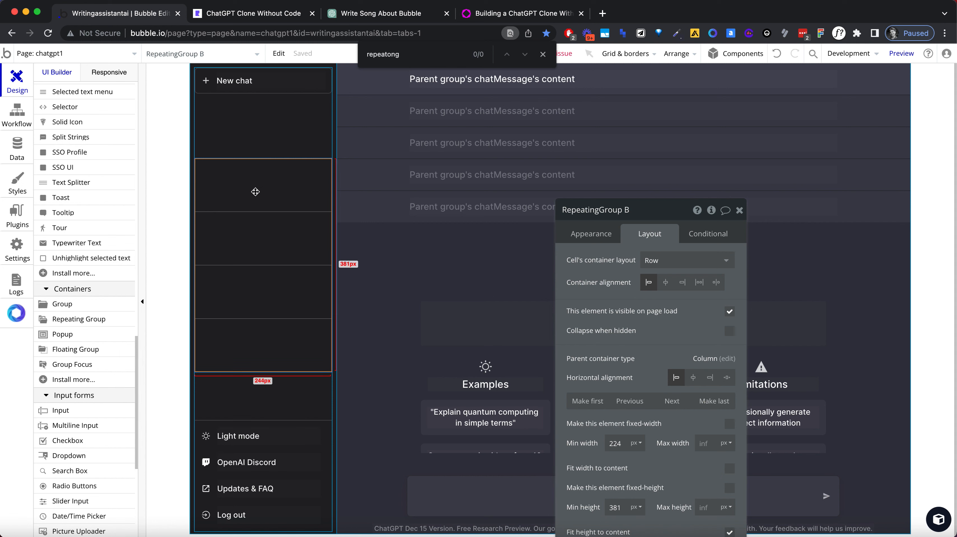
Step: Copy the sidebar's Light mode group into the first cell of the repeating group
{"action": "key", "text": "ctrl+v"}
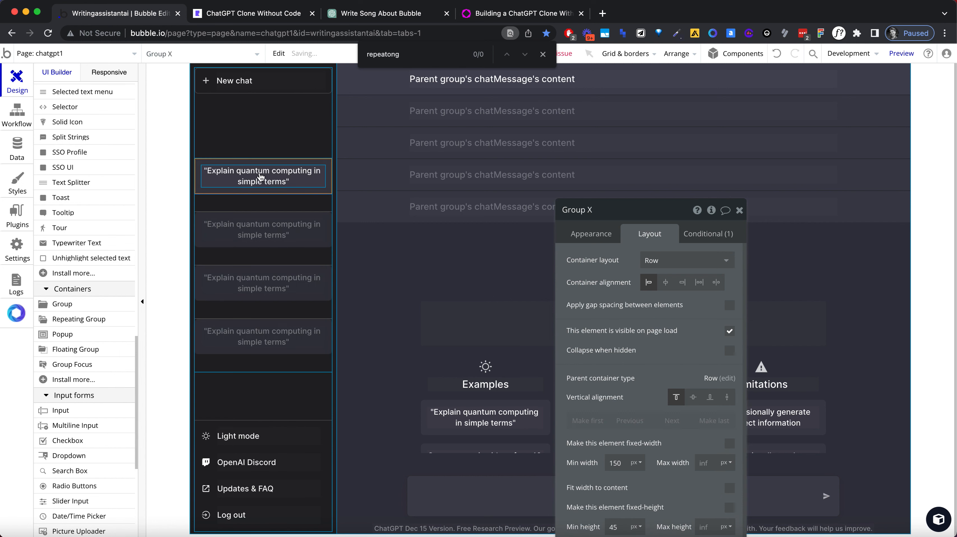
{"action": "key", "text": "ctrl+z"}
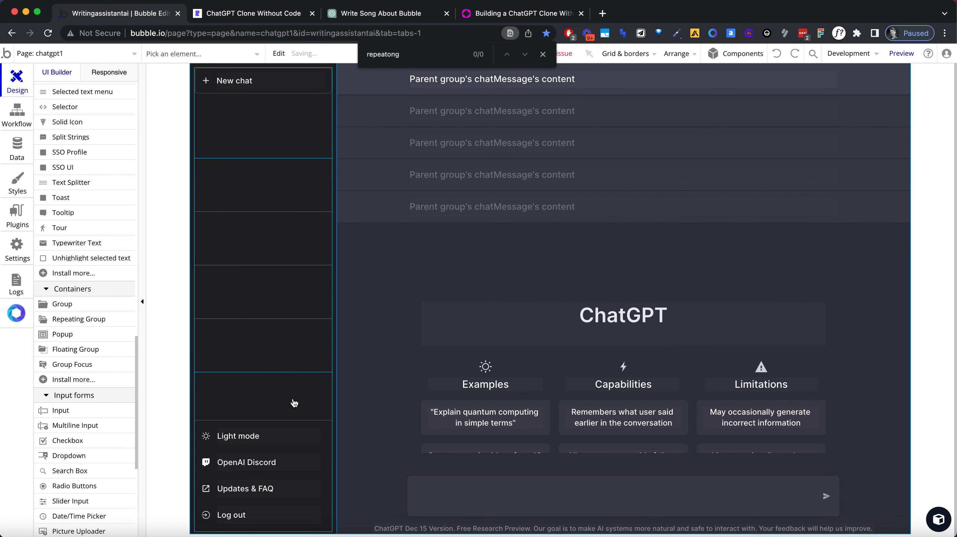
{"action": "left_click", "coordinate": [330, 429]}
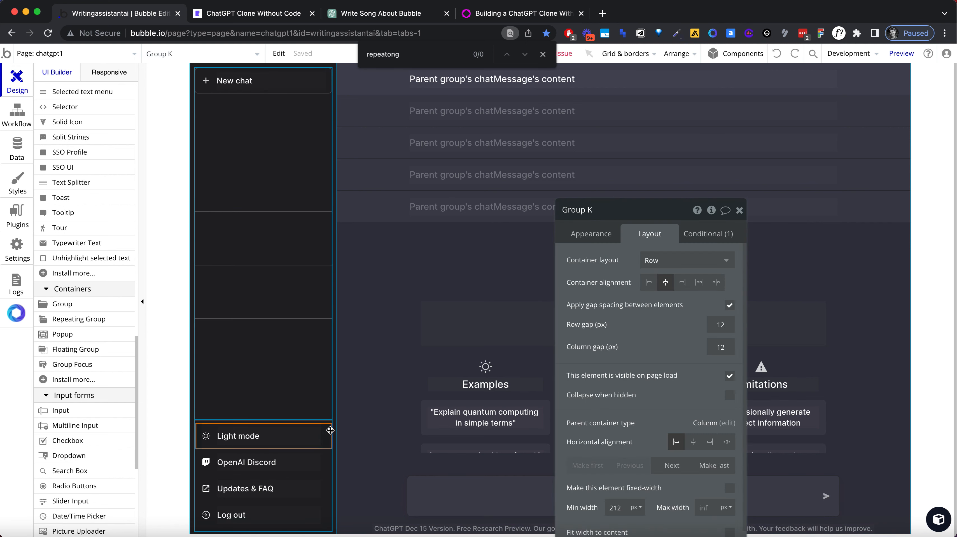
{"action": "left_click", "coordinate": [291, 177]}
{"action": "key", "text": "ctrl+v"}
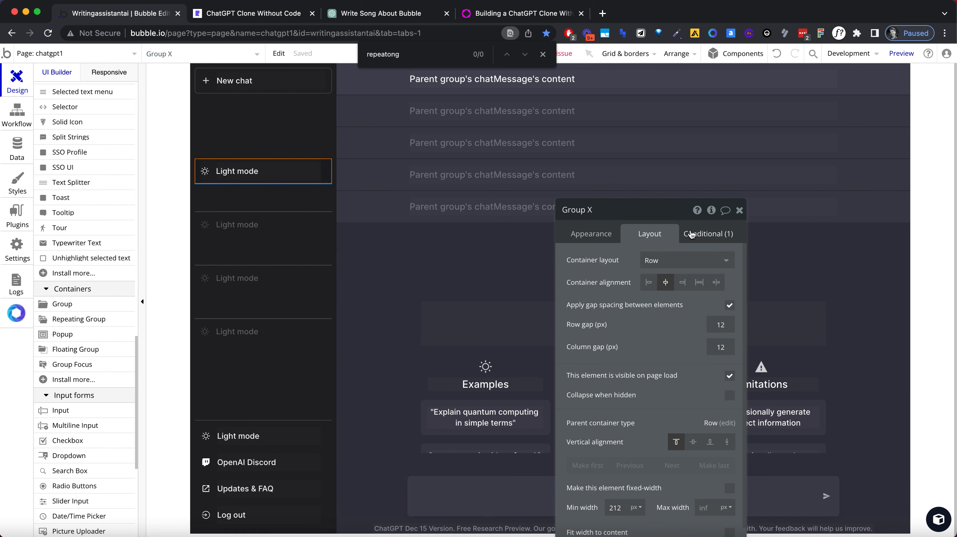
Step: Copy the hover background color #2B2C2F from the pasted group's condition, and remove that hovered condition
{"action": "left_click", "coordinate": [713, 233]}
{"action": "double_click", "coordinate": [666, 315]}
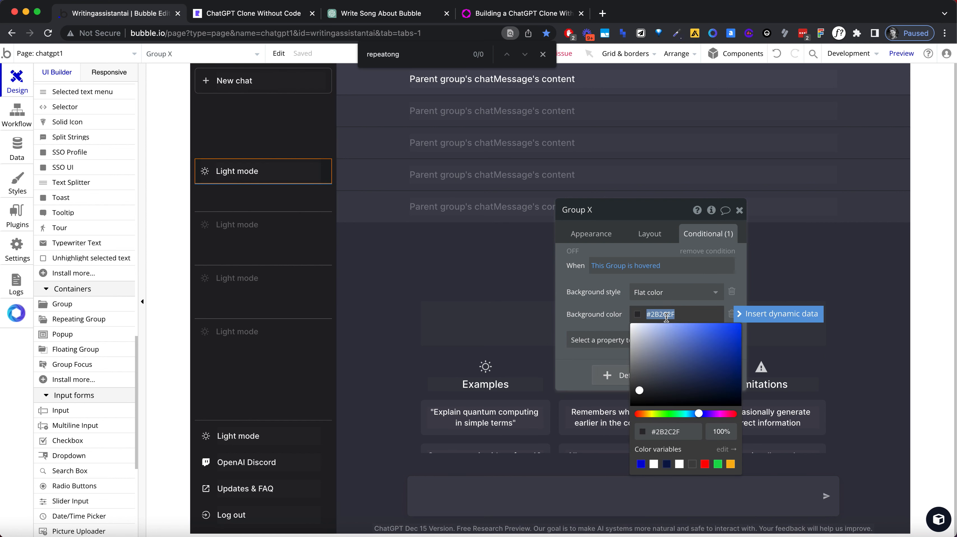
{"action": "left_click", "coordinate": [714, 251]}
Step: Give the pasted group in the repeating group's cell a flat color background of #2B2C2F
{"action": "left_click", "coordinate": [600, 242]}
{"action": "left_click", "coordinate": [680, 401]}
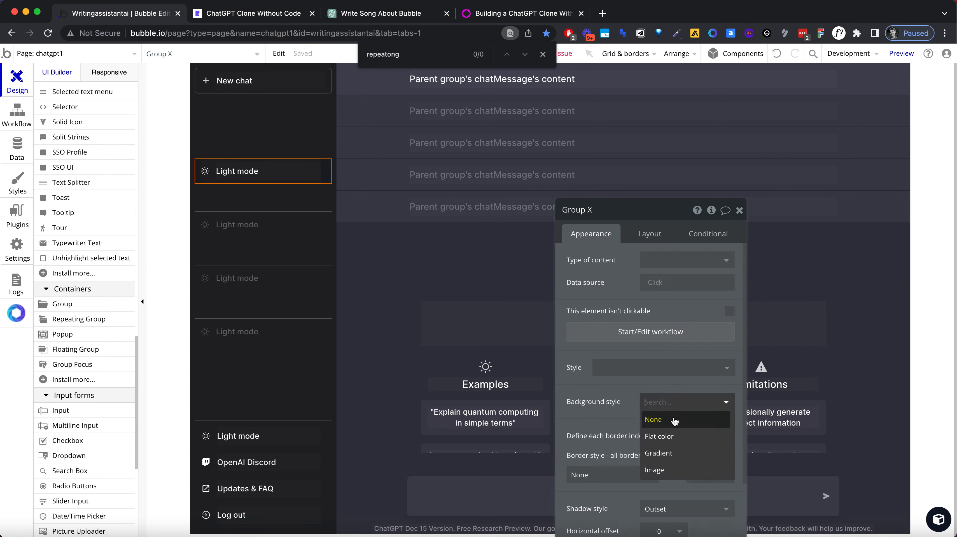
{"action": "left_click", "coordinate": [674, 434]}
{"action": "double_click", "coordinate": [672, 422]}
{"action": "left_click", "coordinate": [667, 349]}
{"action": "left_click_drag", "start_coordinate": [648, 213], "coordinate": [626, 113]}
{"action": "double_click", "coordinate": [653, 328]}
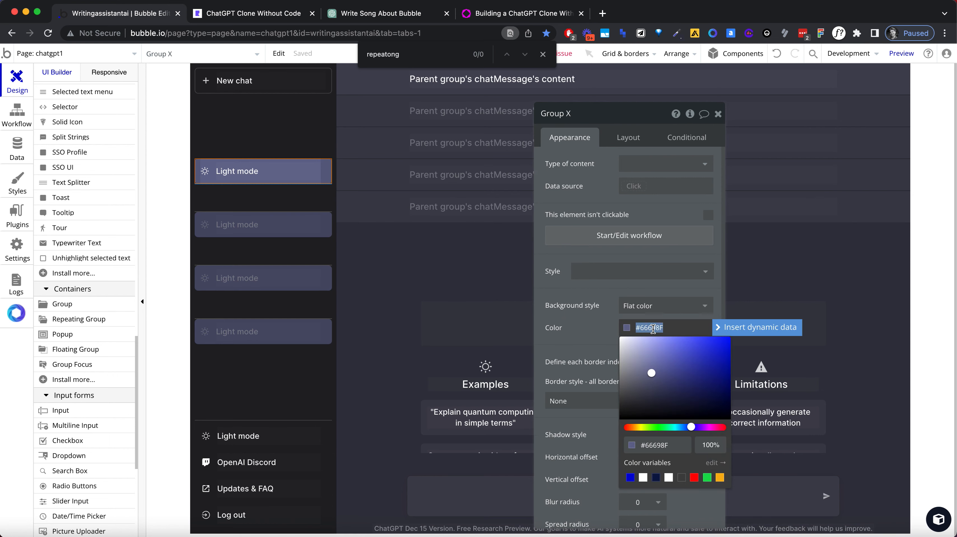
{"action": "type", "text": "#2B2C2F"}
{"action": "left_click", "coordinate": [576, 334]}
{"action": "left_click", "coordinate": [433, 265]}
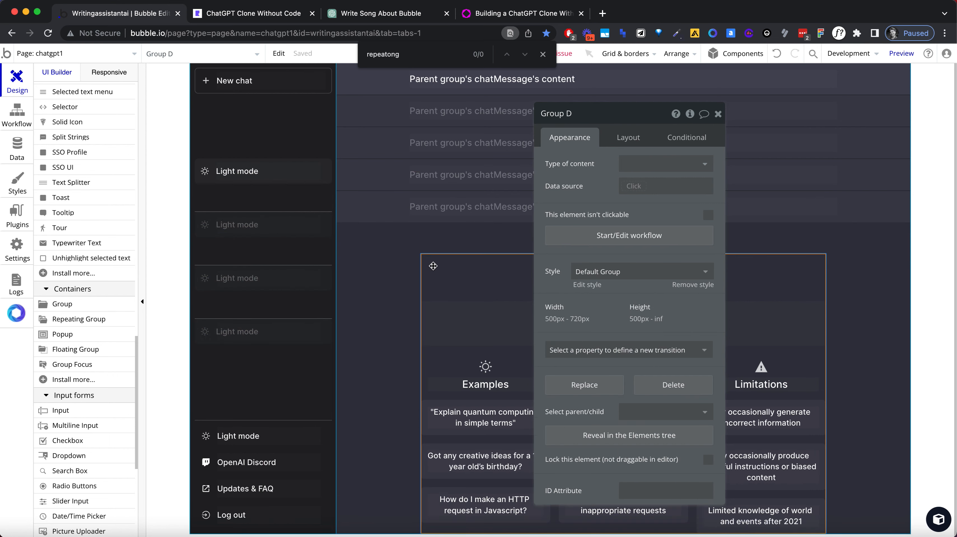
Step: Switch to the original ChatGPT and sample the highlighted chat entry's background color #343541 with the page color picker
{"action": "left_click", "coordinate": [279, 16]}
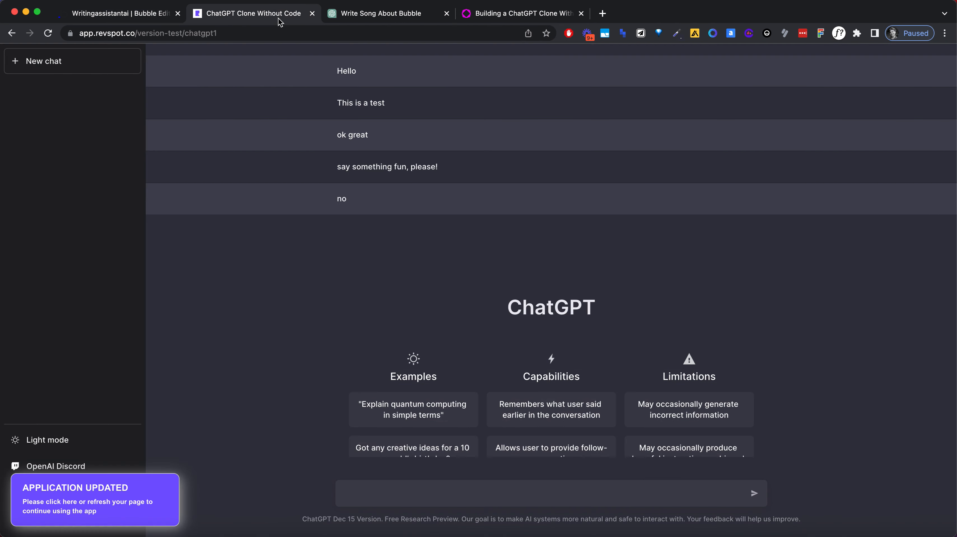
{"action": "left_click", "coordinate": [375, 16]}
{"action": "left_click", "coordinate": [674, 34]}
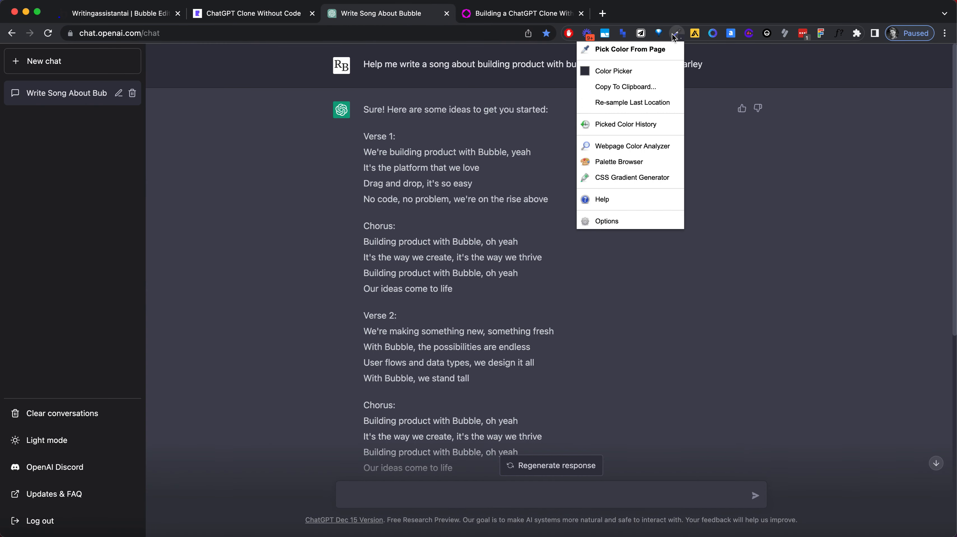
{"action": "left_click", "coordinate": [645, 50]}
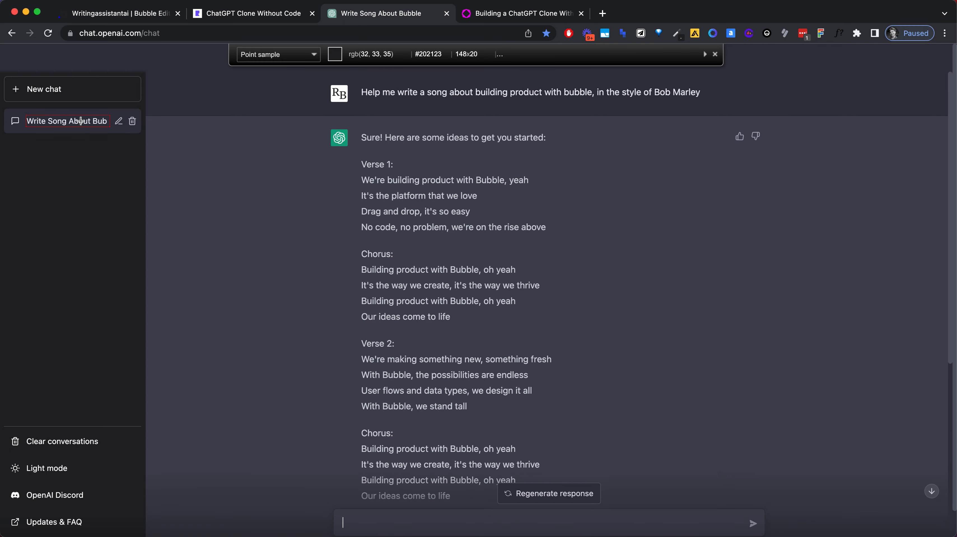
{"action": "key", "text": "super+equal"}
{"action": "key", "text": "super+equal"}
{"action": "key", "text": "super+equal"}
{"action": "key", "text": "super+equal"}
{"action": "key", "text": "super+equal"}
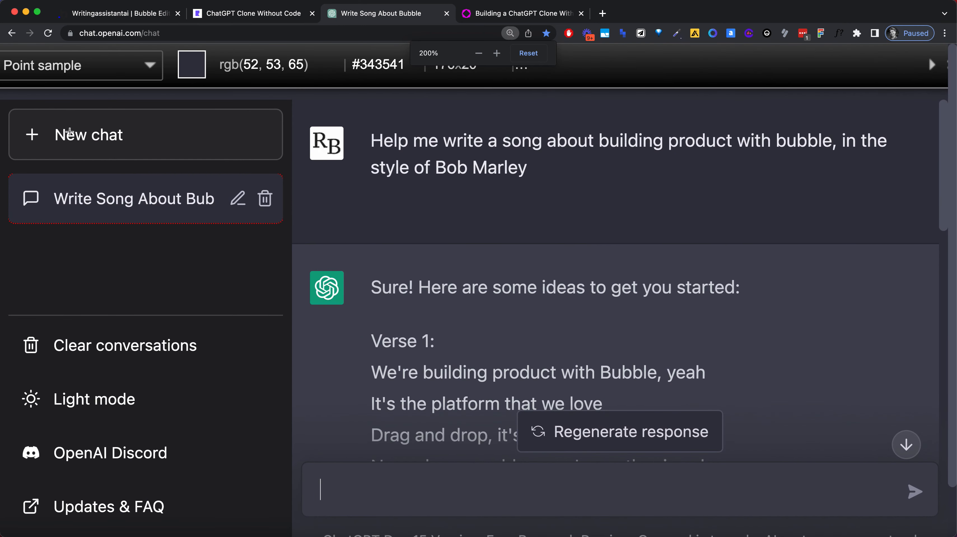
{"action": "left_click", "coordinate": [79, 181]}
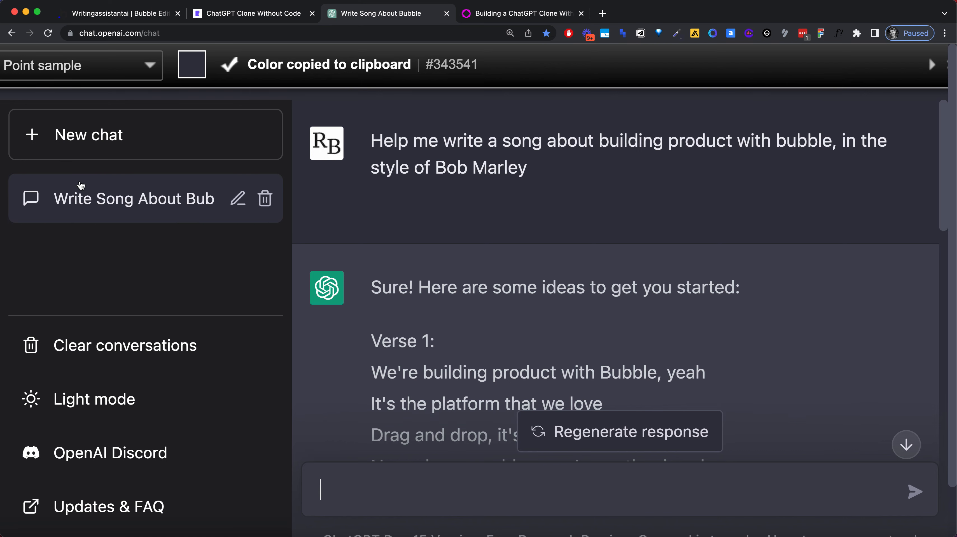
{"action": "key", "text": "super+minus"}
{"action": "key", "text": "super+minus"}
{"action": "key", "text": "super+minus"}
{"action": "key", "text": "super+minus"}
{"action": "key", "text": "super+minus"}
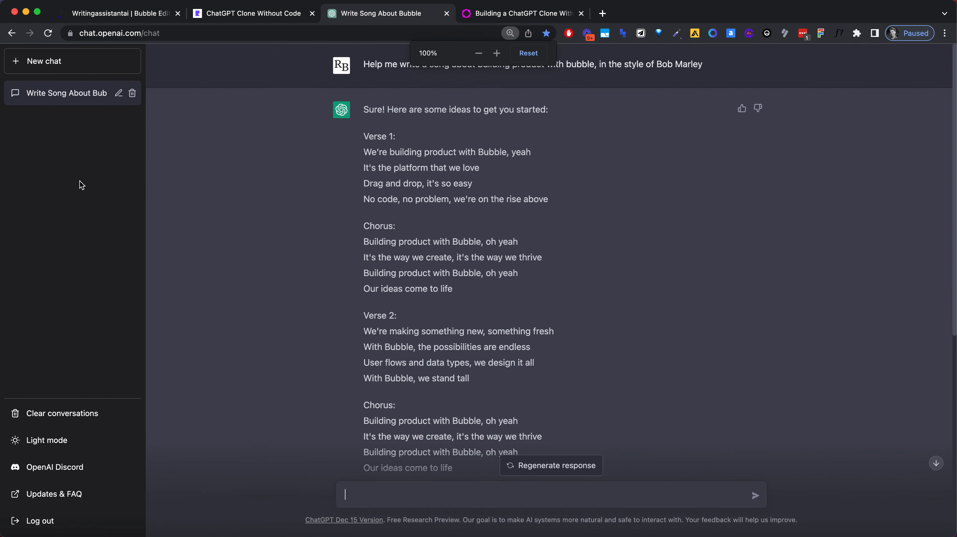
Step: Return to the Bubble editor and set the cell group's background color to #343541
{"action": "left_click", "coordinate": [82, 4]}
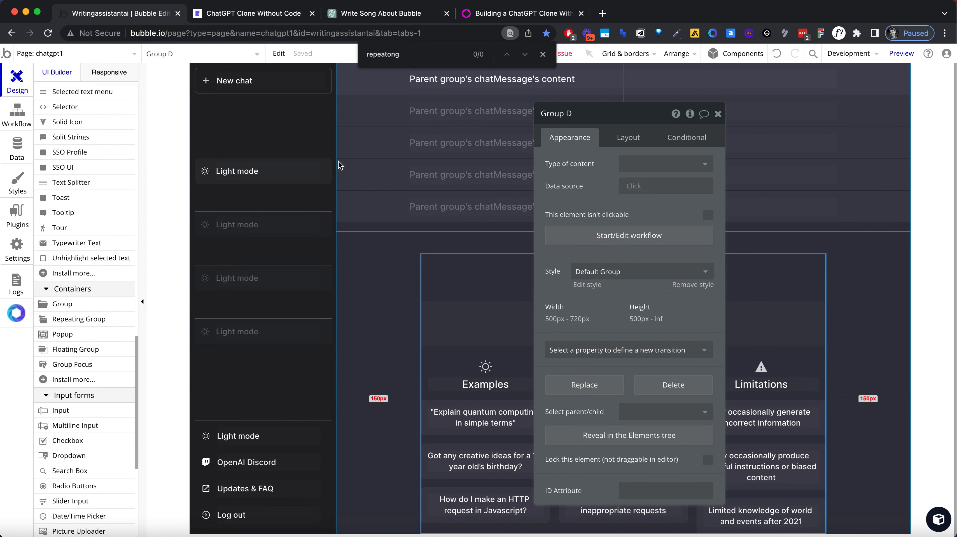
{"action": "left_click", "coordinate": [321, 171]}
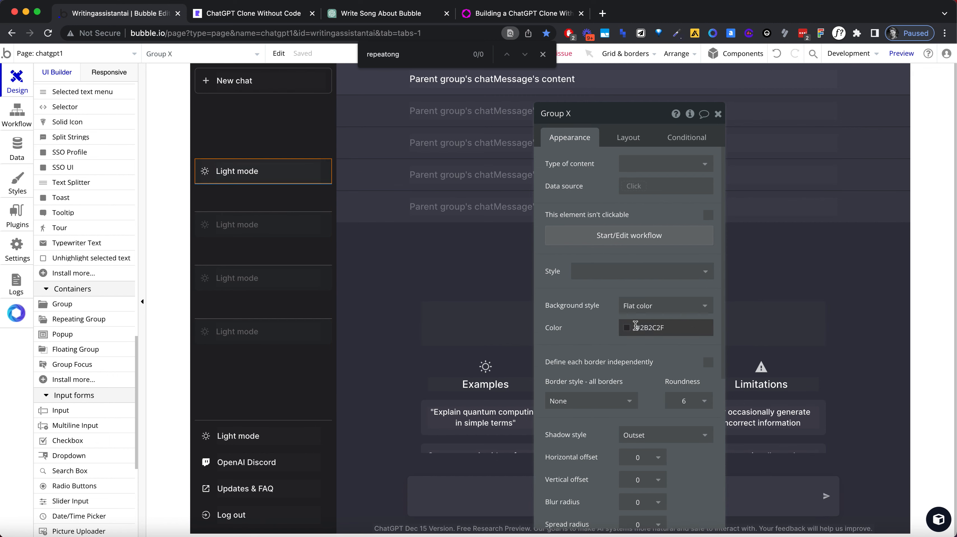
{"action": "left_click", "coordinate": [649, 327]}
{"action": "triple_click", "coordinate": [650, 329]}
{"action": "key", "text": "super+v"}
{"action": "left_click", "coordinate": [601, 315]}
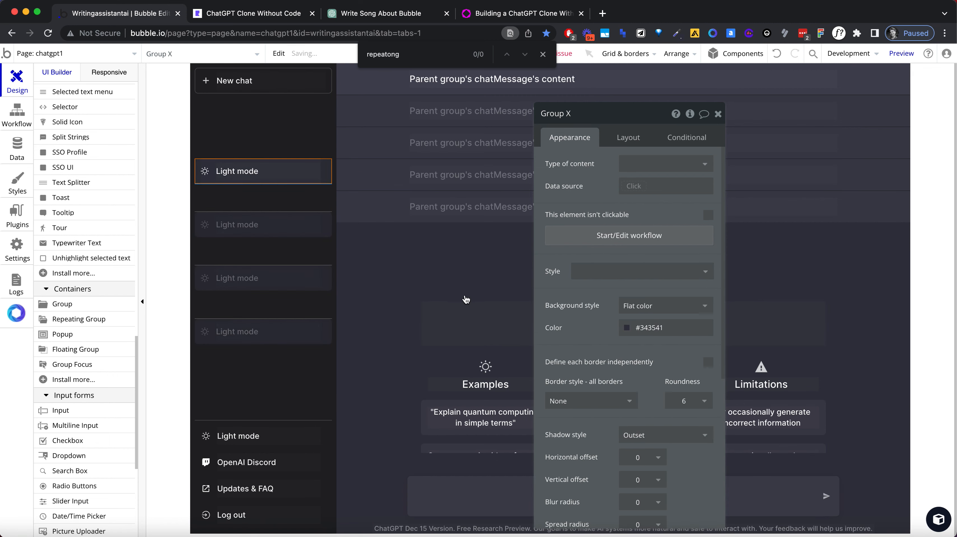
{"action": "left_click", "coordinate": [478, 301]}
Step: Replace the sun icon in the repeating group's cell with the solid ion-chatbox icon
{"action": "left_click", "coordinate": [205, 171]}
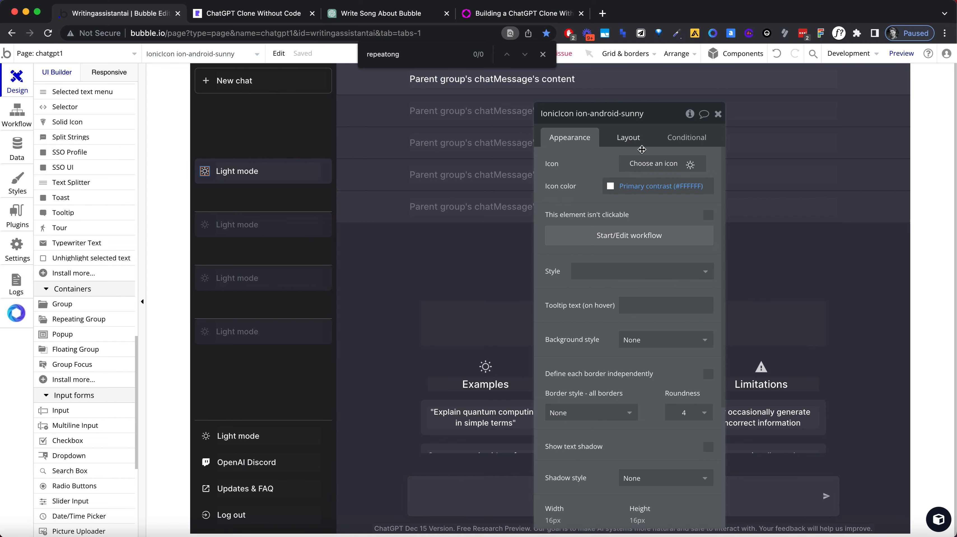
{"action": "left_click", "coordinate": [647, 162]}
{"action": "type", "text": "chat"}
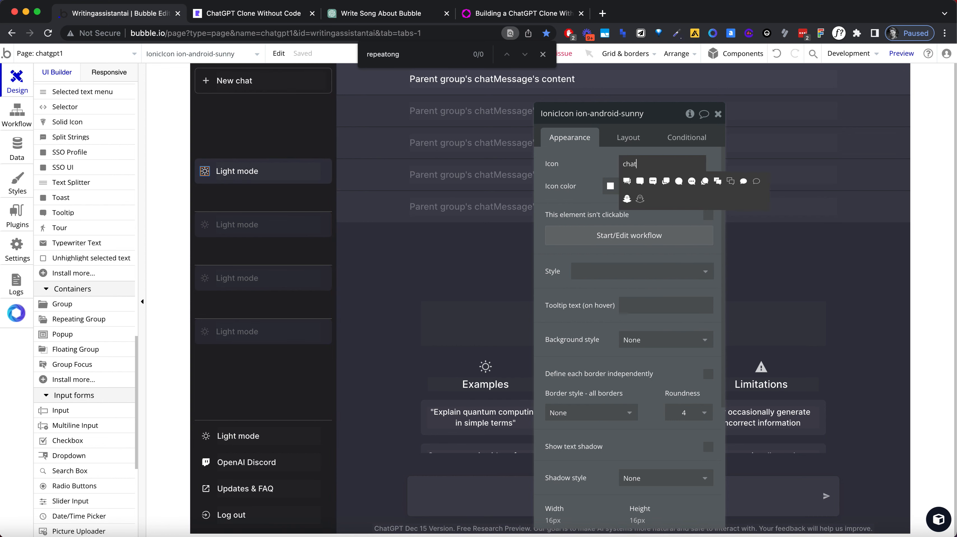
{"action": "left_click", "coordinate": [639, 181]}
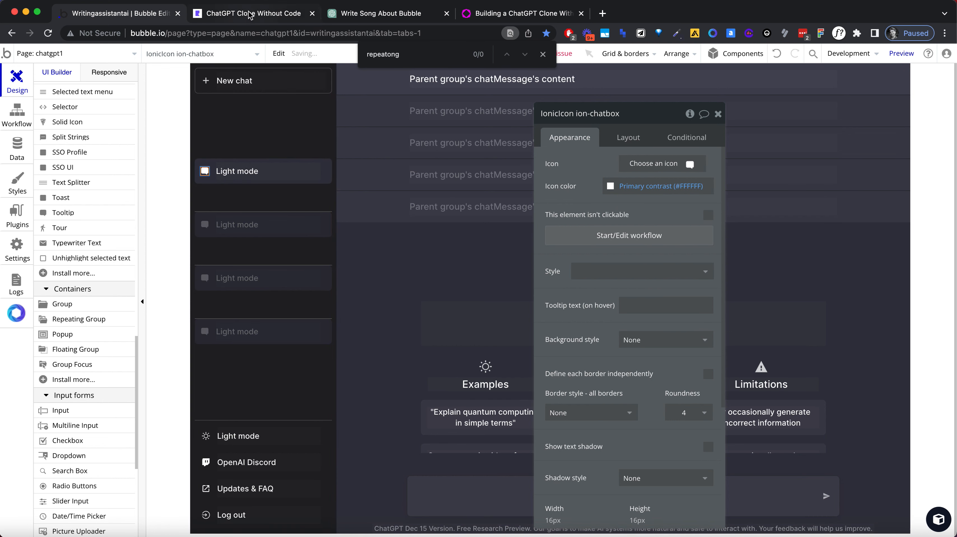
Step: Compare with the original ChatGPT's sidebar icon, and change the cell's icon to the outlined ion-ios-chatbubble-o
{"action": "left_click", "coordinate": [249, 16]}
{"action": "left_click", "coordinate": [370, 15]}
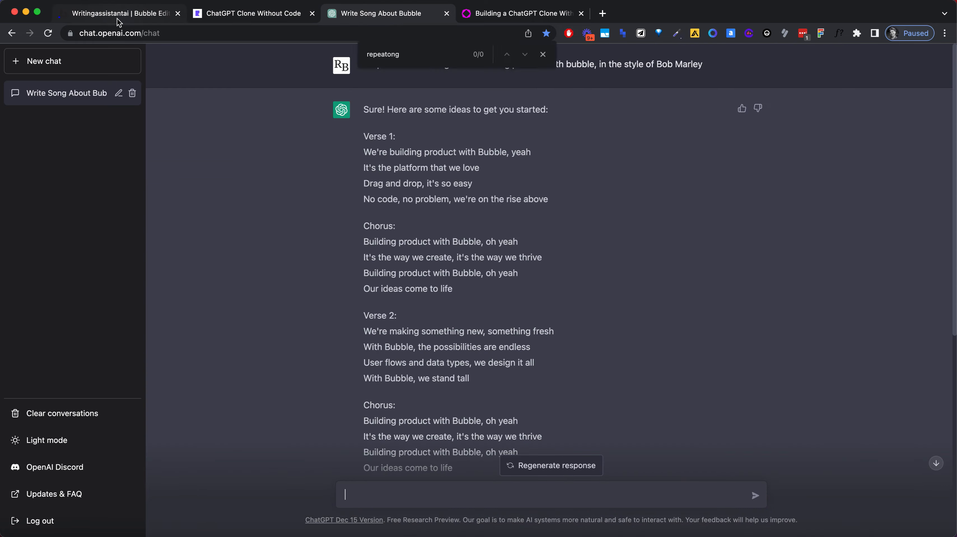
{"action": "left_click", "coordinate": [117, 13]}
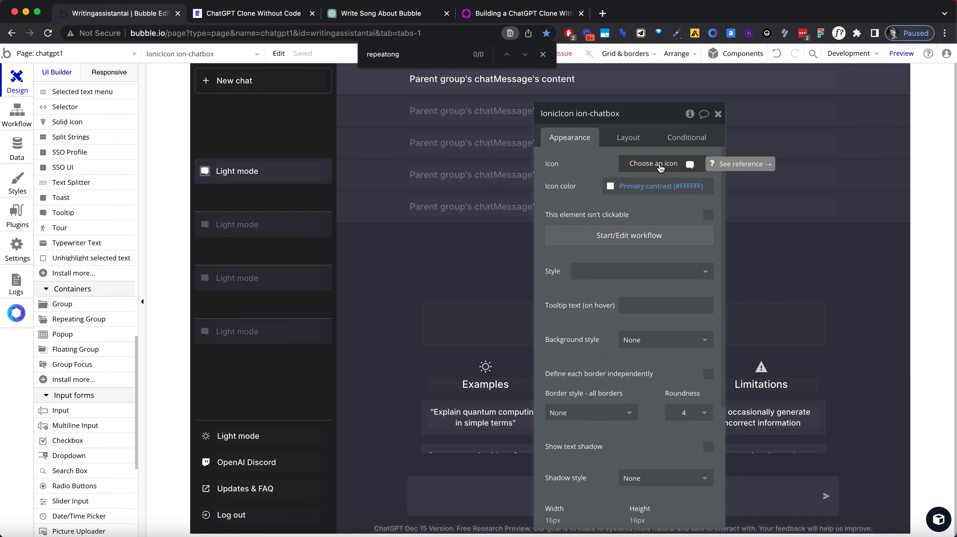
{"action": "left_click", "coordinate": [660, 168]}
{"action": "type", "text": "chat"}
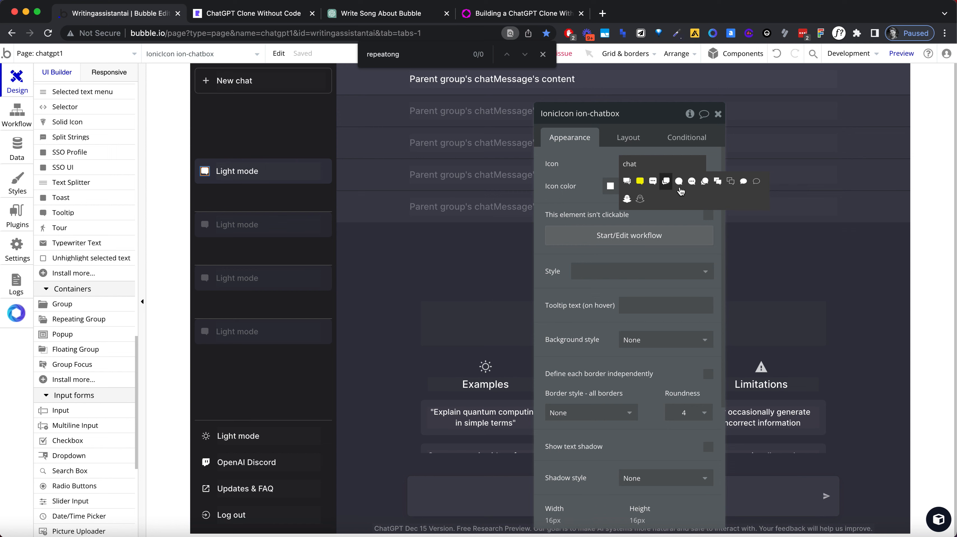
{"action": "left_click", "coordinate": [756, 182]}
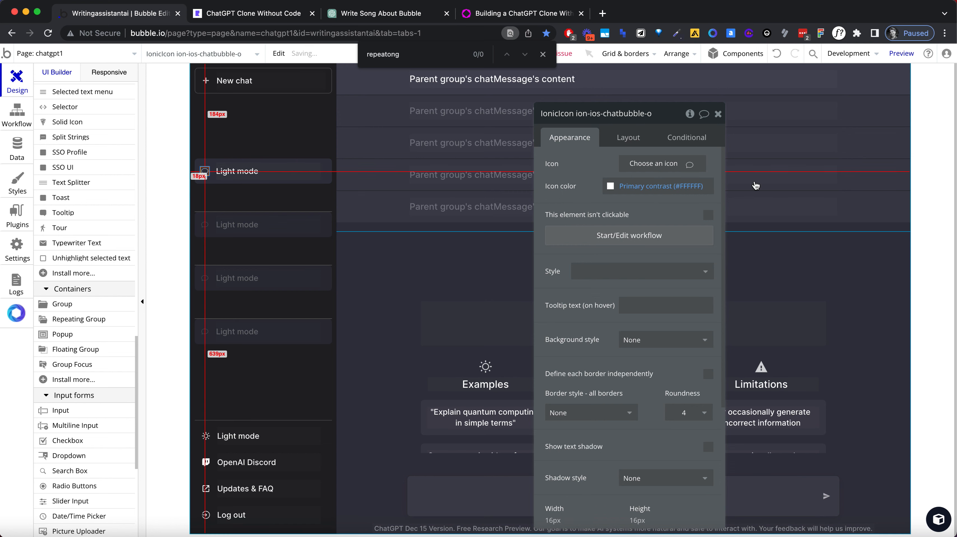
{"action": "left_click", "coordinate": [379, 239]}
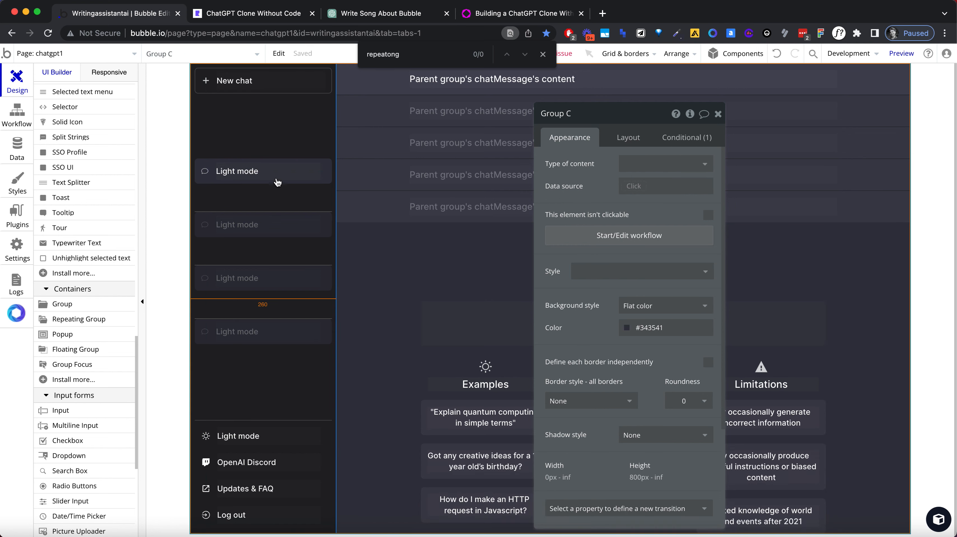
Step: Change the outlined bubble icon in the repeating group's cell back to the solid square chat box
{"action": "left_click", "coordinate": [205, 172]}
{"action": "left_click", "coordinate": [669, 162]}
{"action": "type", "text": "chat"}
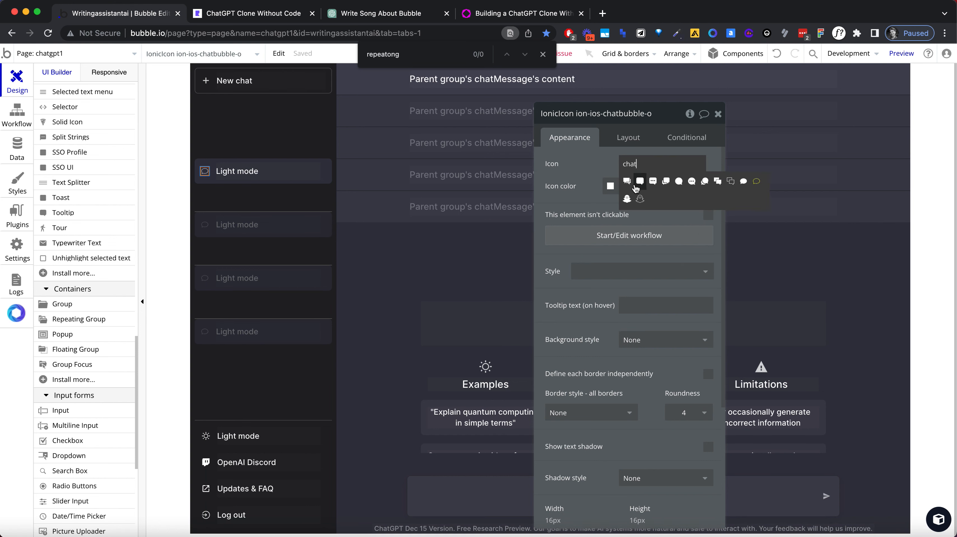
{"action": "left_click", "coordinate": [639, 181]}
{"action": "left_click", "coordinate": [242, 181]}
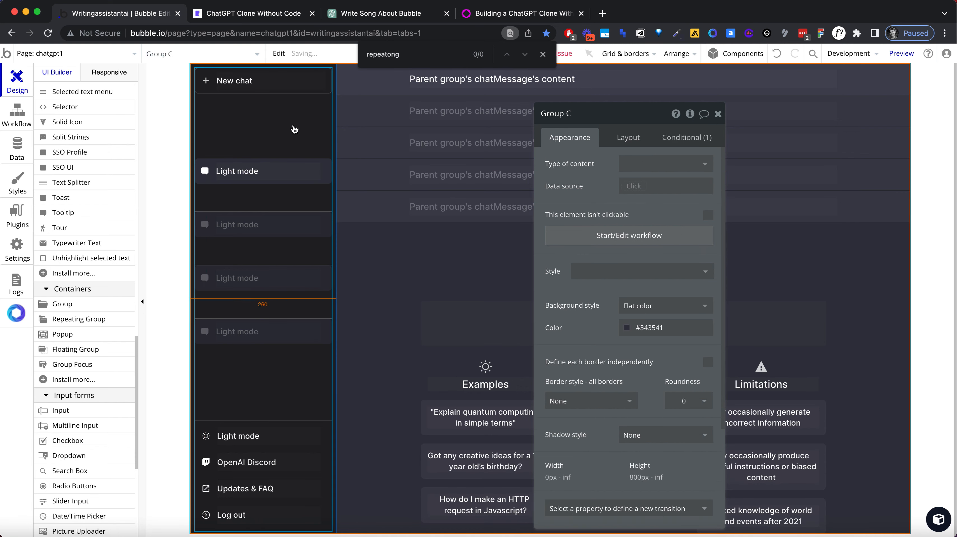
Step: Check the original ChatGPT sidebar's chat entry, and change the repeating group cell's text in Bubble to "New chat"
{"action": "left_click", "coordinate": [357, 14]}
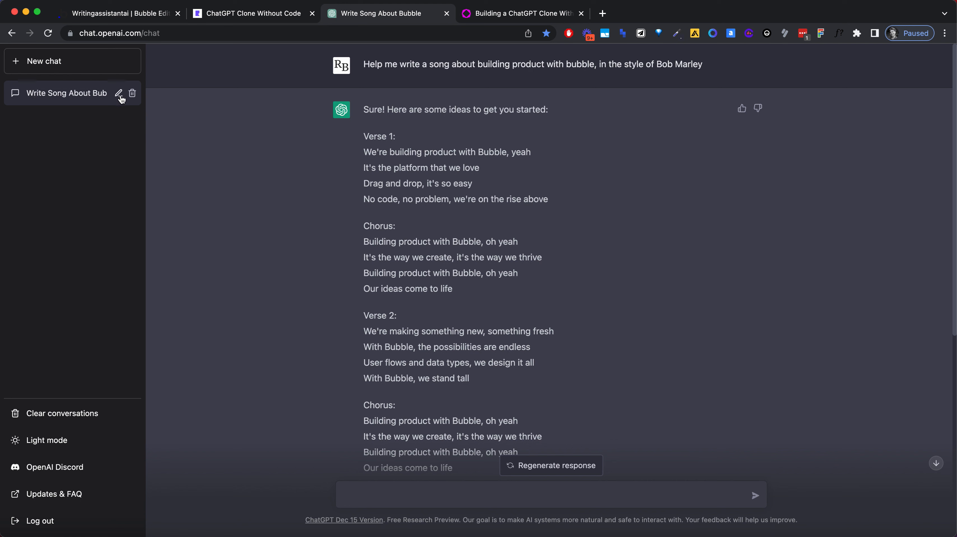
{"action": "left_click", "coordinate": [124, 14]}
{"action": "left_click", "coordinate": [245, 170]}
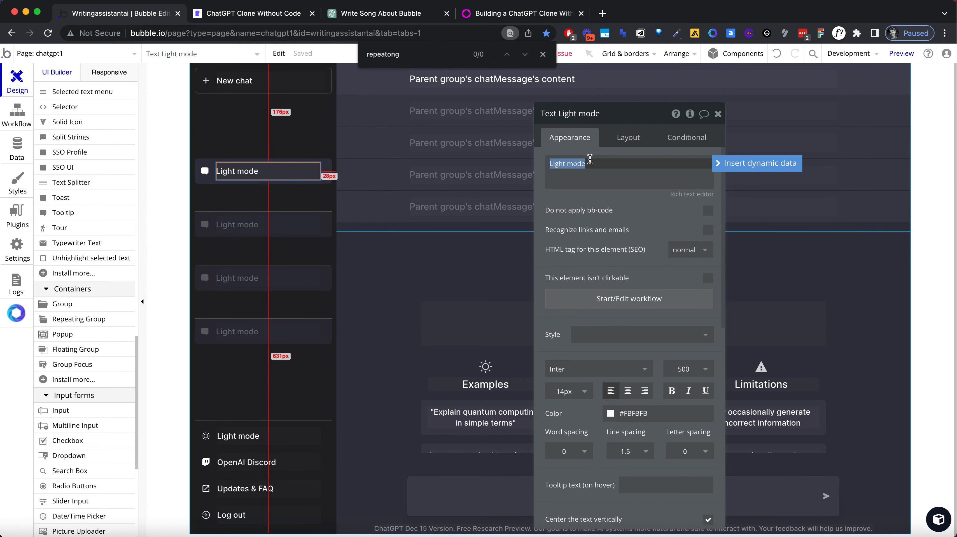
{"action": "type", "text": "New chat"}
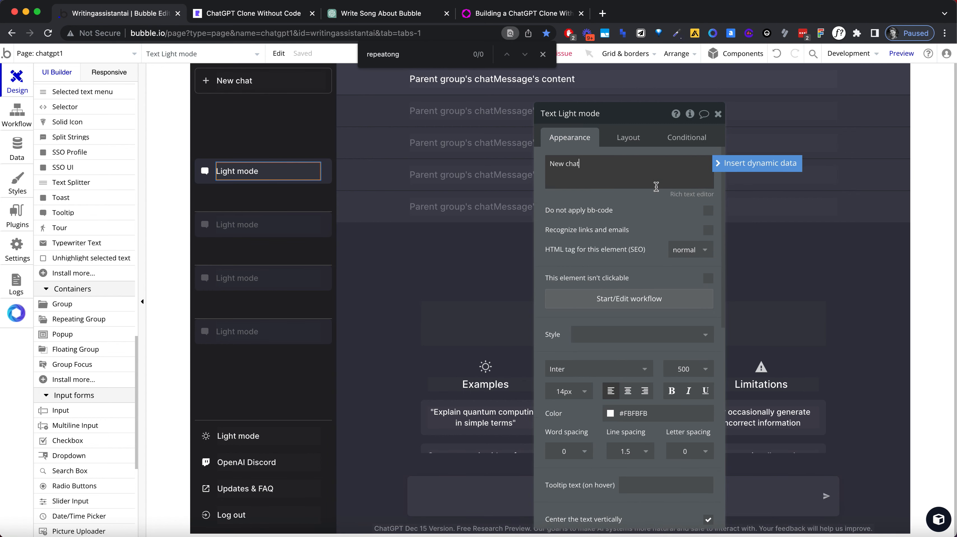
Step: Set the sidebar repeating group's type of content to chatChannel
{"action": "left_click", "coordinate": [289, 209]}
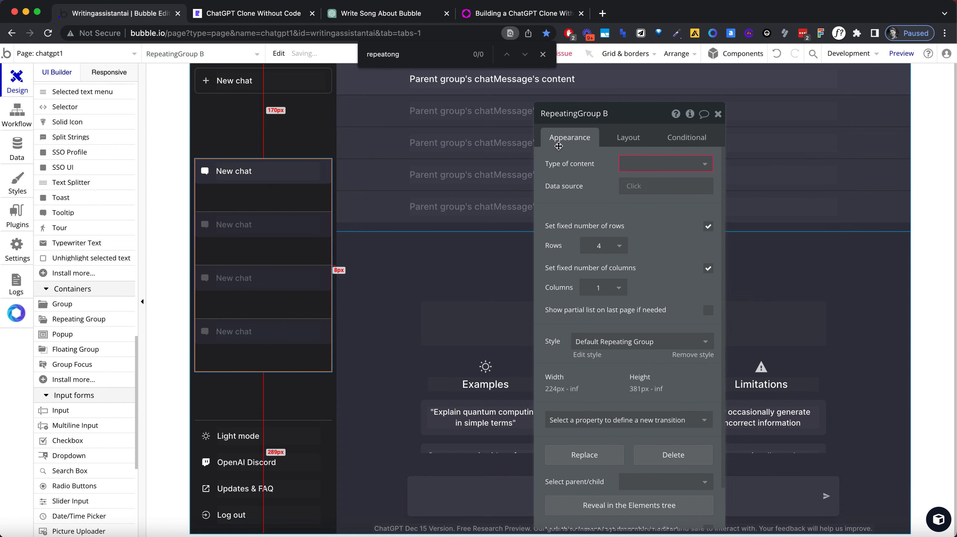
{"action": "left_click", "coordinate": [638, 171]}
{"action": "type", "text": "chat"}
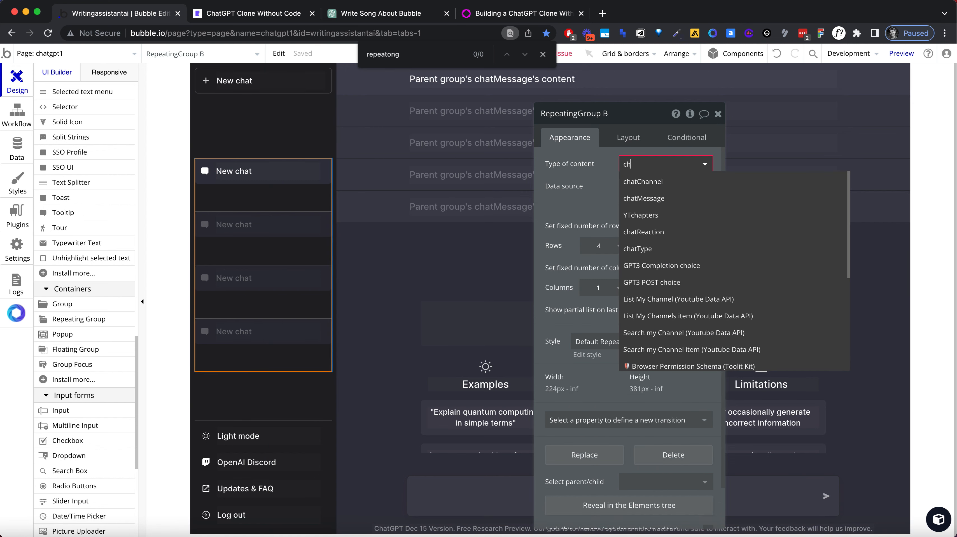
{"action": "left_click", "coordinate": [649, 182]}
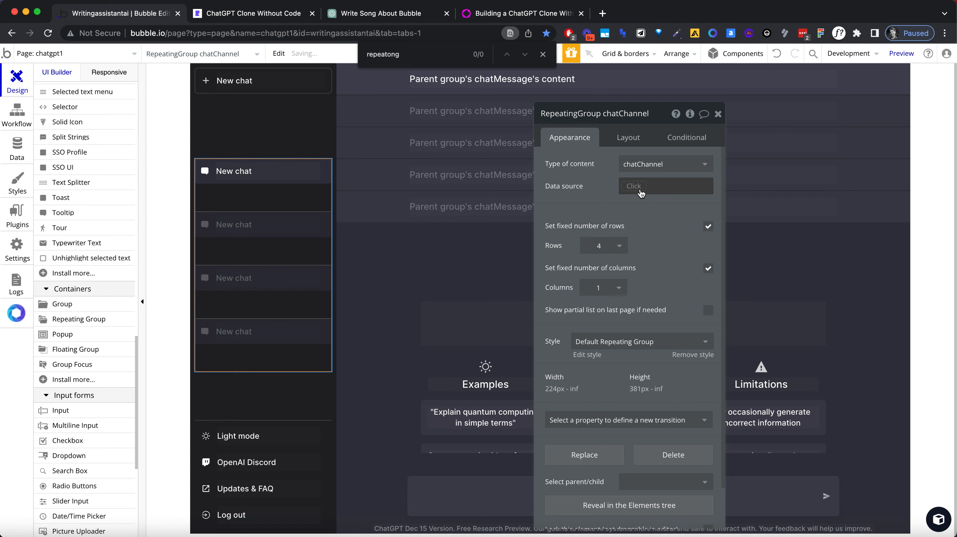
Step: Set the repeating group's data source to a search for chatChannel
{"action": "left_click", "coordinate": [648, 186]}
{"action": "type", "text": "do"}
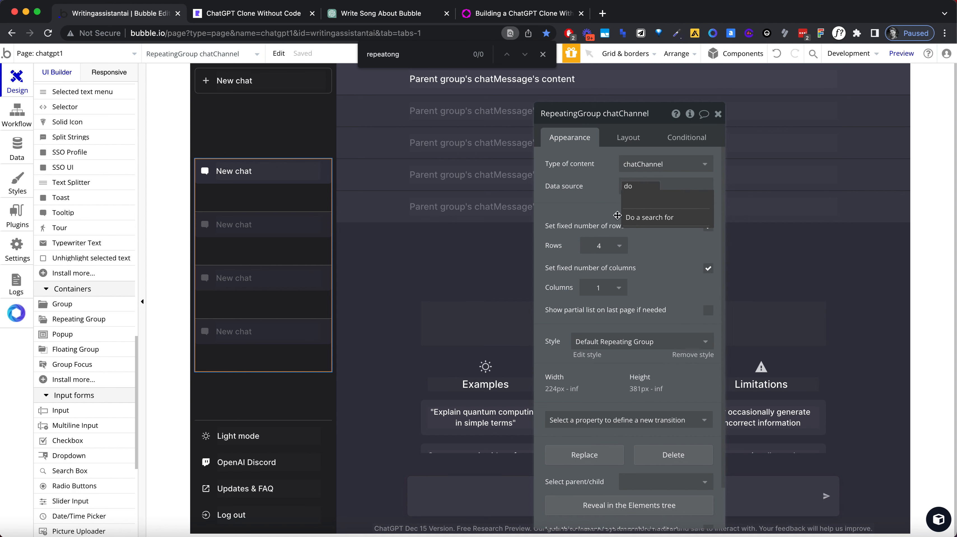
{"action": "left_click", "coordinate": [635, 218]}
{"action": "left_click", "coordinate": [425, 140]}
{"action": "type", "text": "cha"}
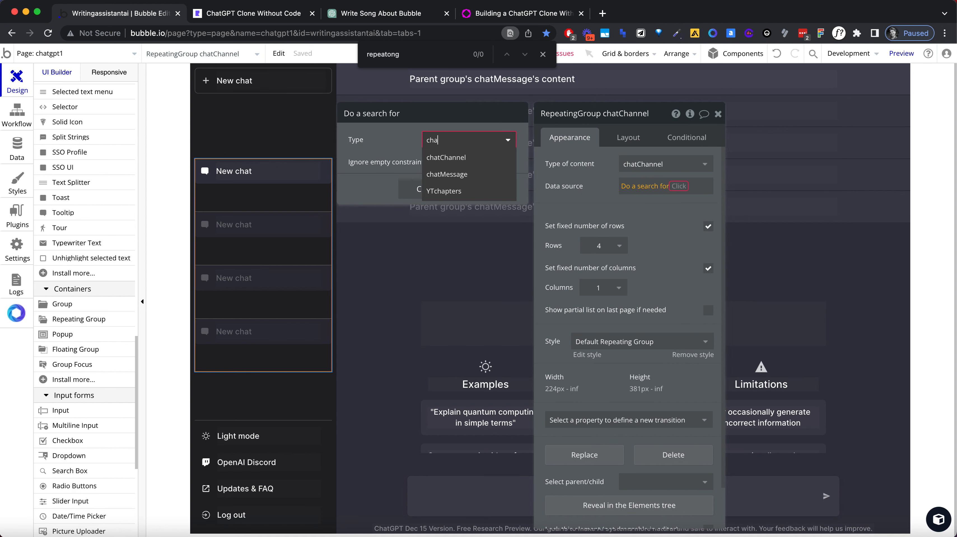
{"action": "left_click", "coordinate": [437, 157]}
Step: Add the constraint Created By = Current User to the chatChannel search
{"action": "left_click", "coordinate": [405, 170]}
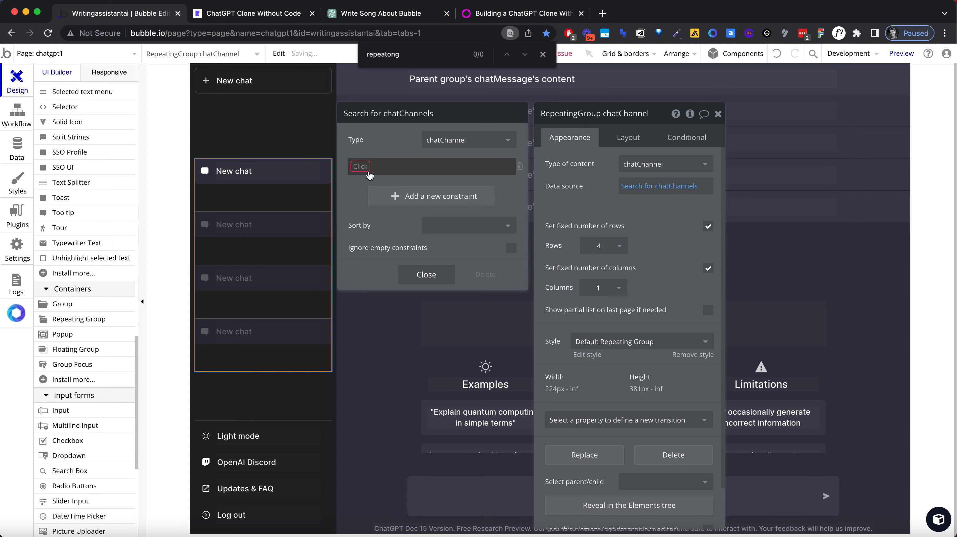
{"action": "left_click", "coordinate": [368, 172]}
{"action": "left_click", "coordinate": [372, 264]}
{"action": "left_click", "coordinate": [399, 166]}
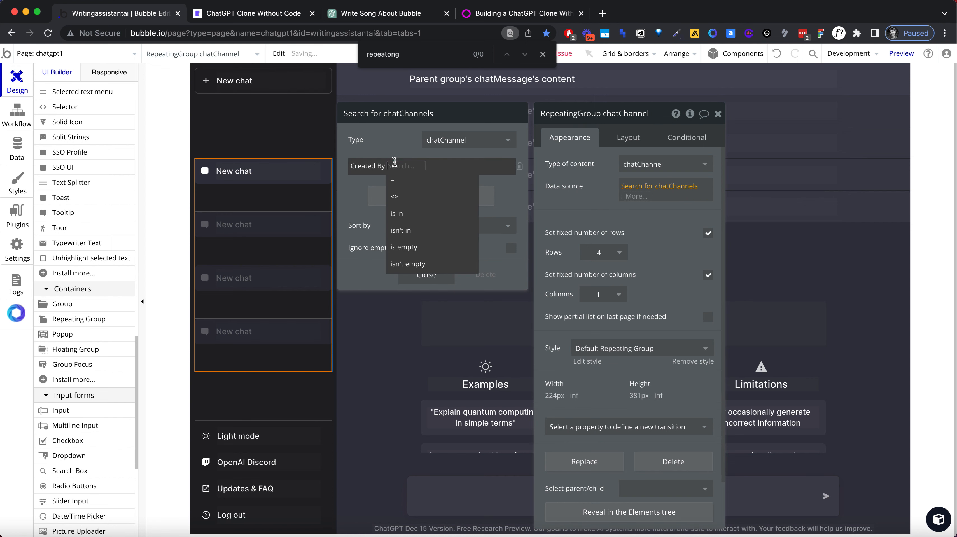
{"action": "left_click", "coordinate": [400, 182]}
{"action": "left_click", "coordinate": [402, 183]}
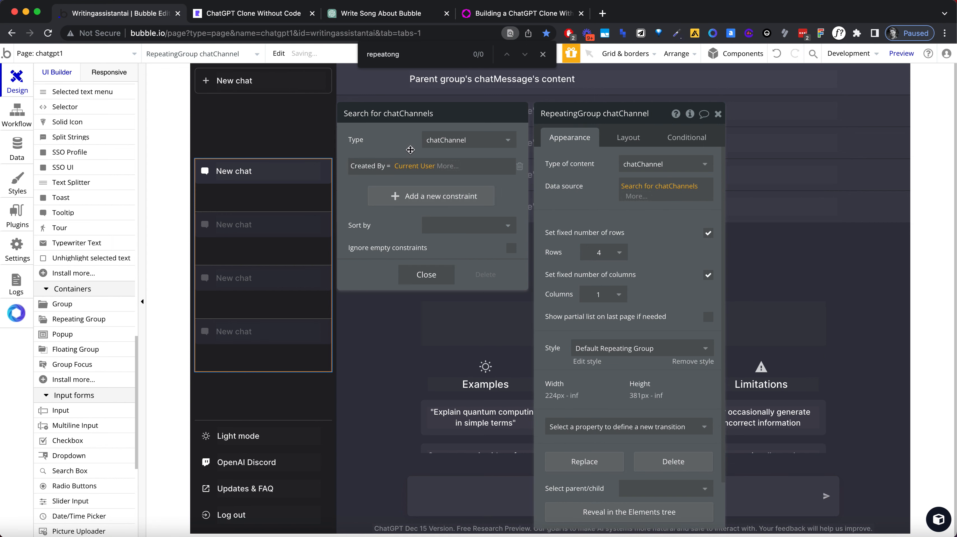
{"action": "left_click", "coordinate": [318, 207]}
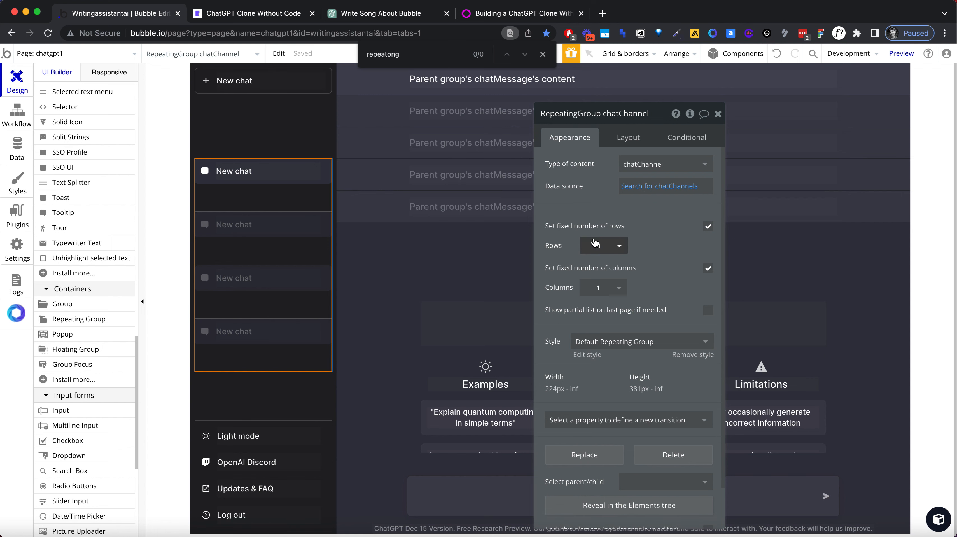
Step: Disable the repeating group's fixed number of rows and set its minimum row height to 50 px
{"action": "left_click", "coordinate": [708, 226]}
{"action": "double_click", "coordinate": [631, 246]}
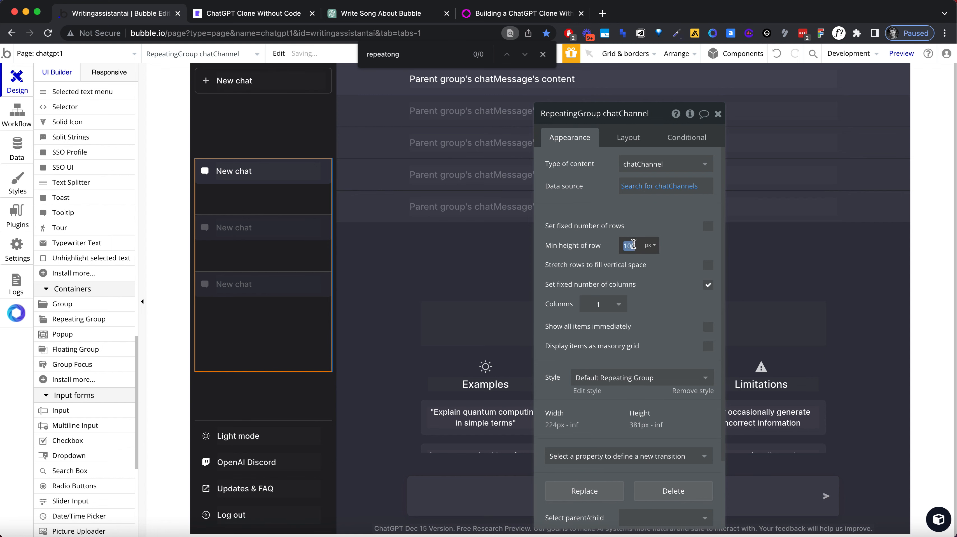
{"action": "type", "text": "50"}
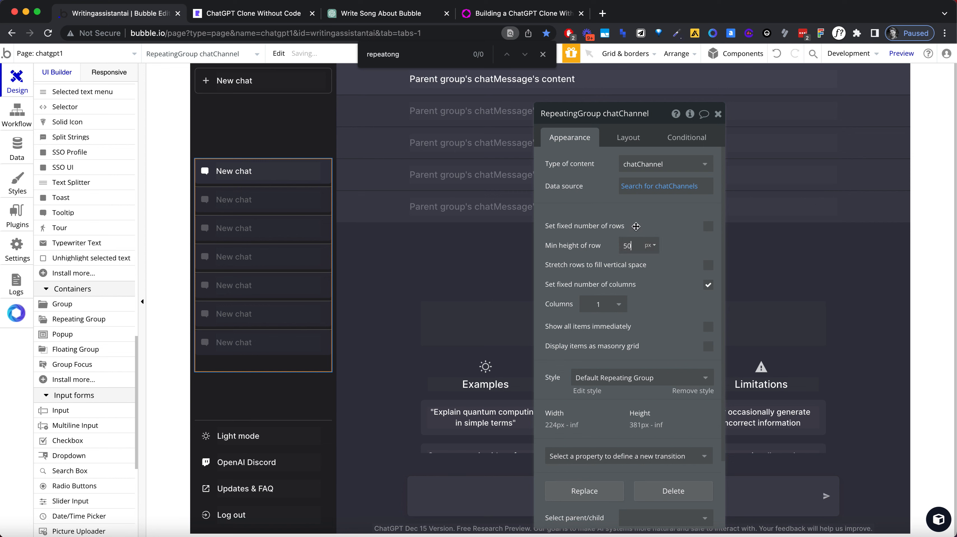
Step: Detach the default style from the chat repeating group and set its separator to None
{"action": "left_click", "coordinate": [686, 391]}
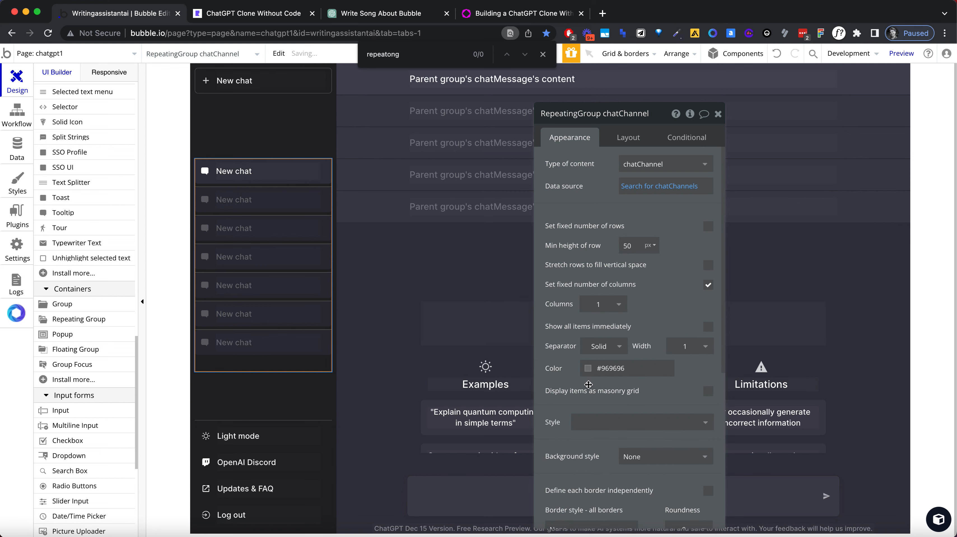
{"action": "left_click", "coordinate": [603, 346]}
{"action": "left_click", "coordinate": [603, 364]}
{"action": "left_click", "coordinate": [318, 144]}
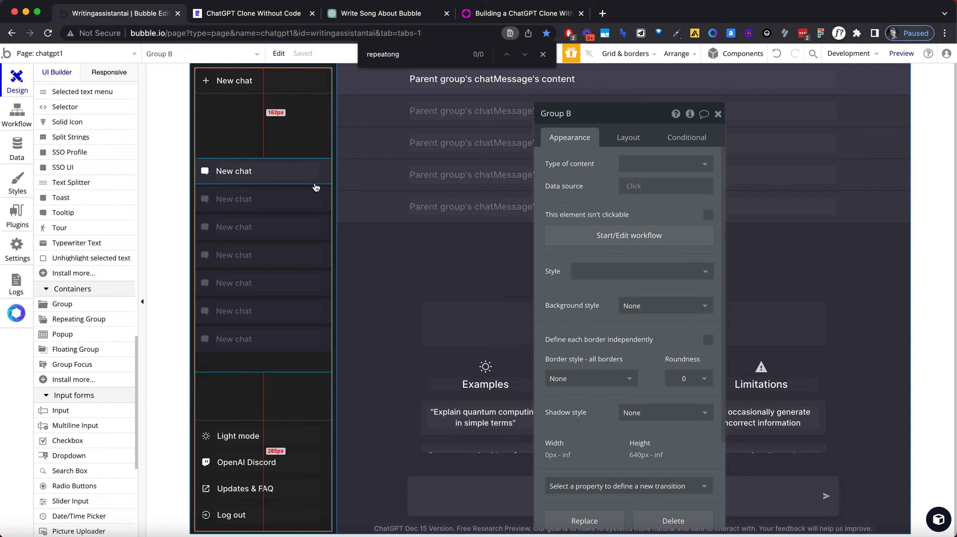
{"action": "left_click", "coordinate": [314, 186]}
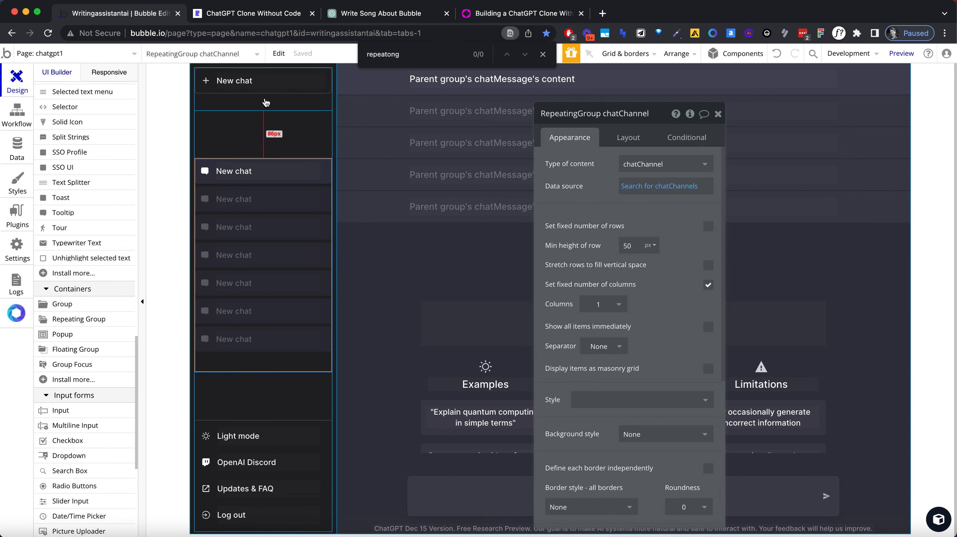
Step: Set the bottom padding of the group wrapping the sidebar's New chat button to 0 px
{"action": "left_click", "coordinate": [264, 101]}
{"action": "left_click", "coordinate": [629, 137]}
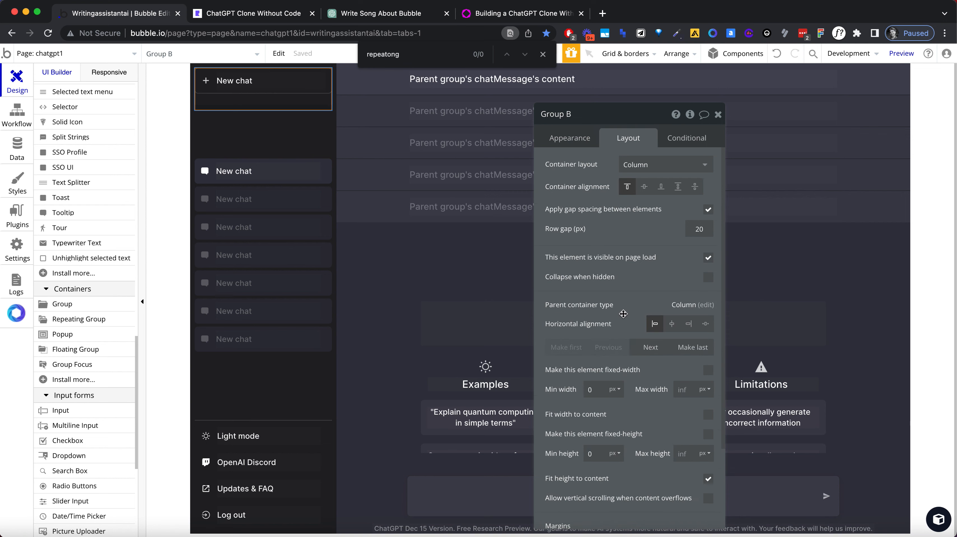
{"action": "scroll", "coordinate": [635, 432], "scroll_direction": "down", "scroll_amount": 5}
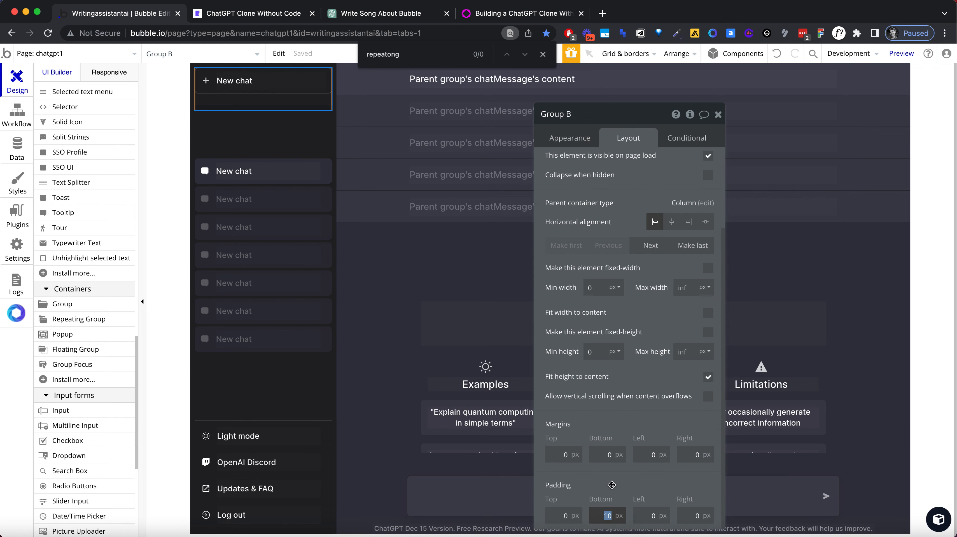
{"action": "type", "text": "0"}
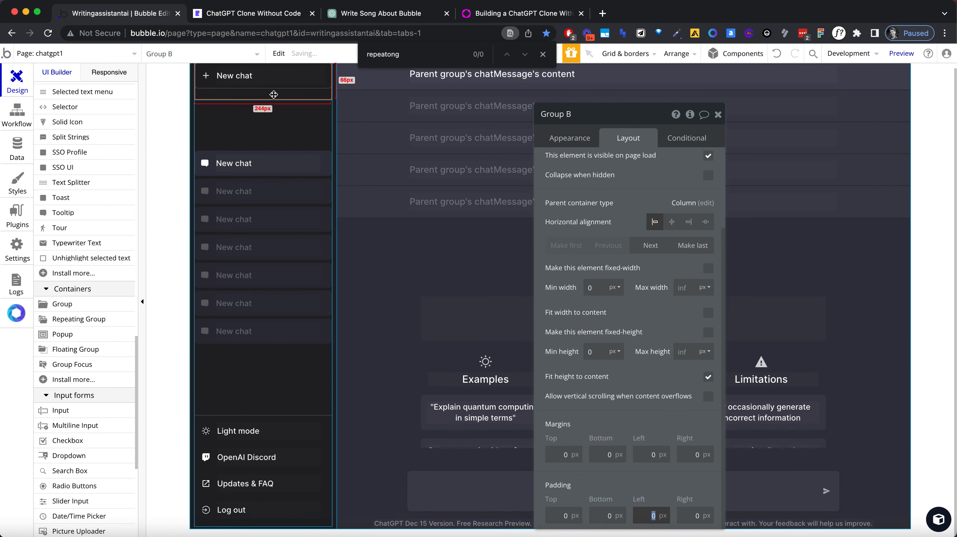
Step: Set the left padding of the New chat button group to 12 px
{"action": "left_click", "coordinate": [278, 87]}
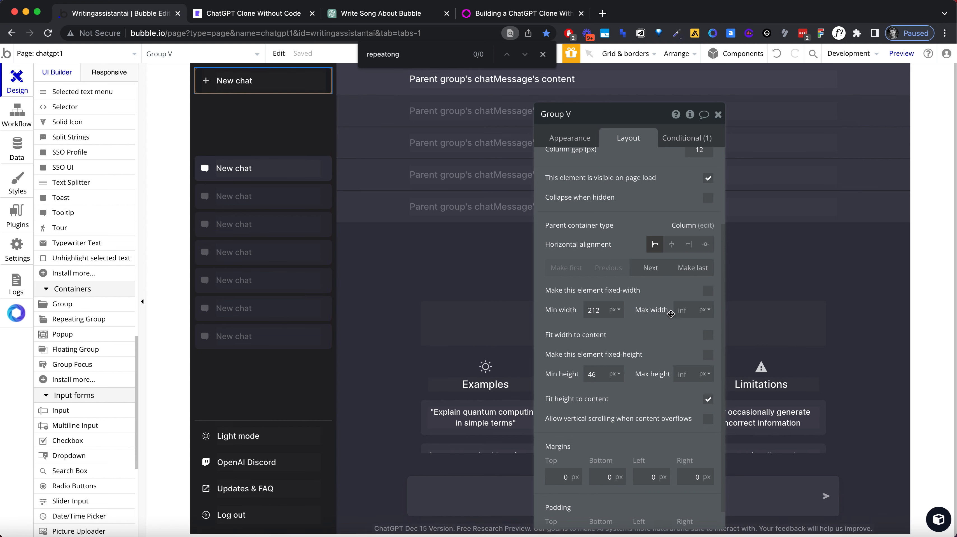
{"action": "left_click", "coordinate": [651, 514]}
{"action": "type", "text": "12"}
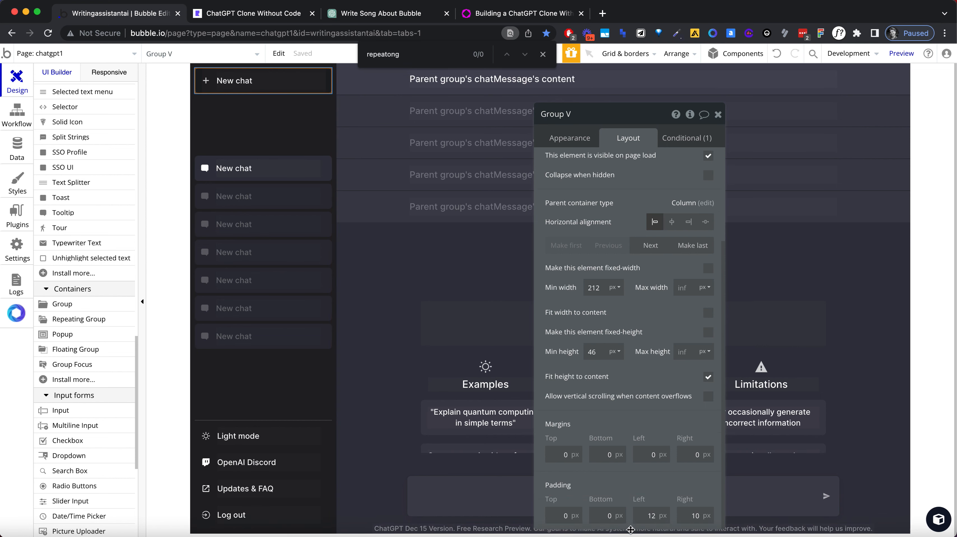
Step: Check the layout spacing of the New chat button and its wrapper group, and toggle the wrapper's fit height to content off and on
{"action": "left_click", "coordinate": [277, 102]}
{"action": "left_click_drag", "start_coordinate": [655, 420], "coordinate": [670, 393]}
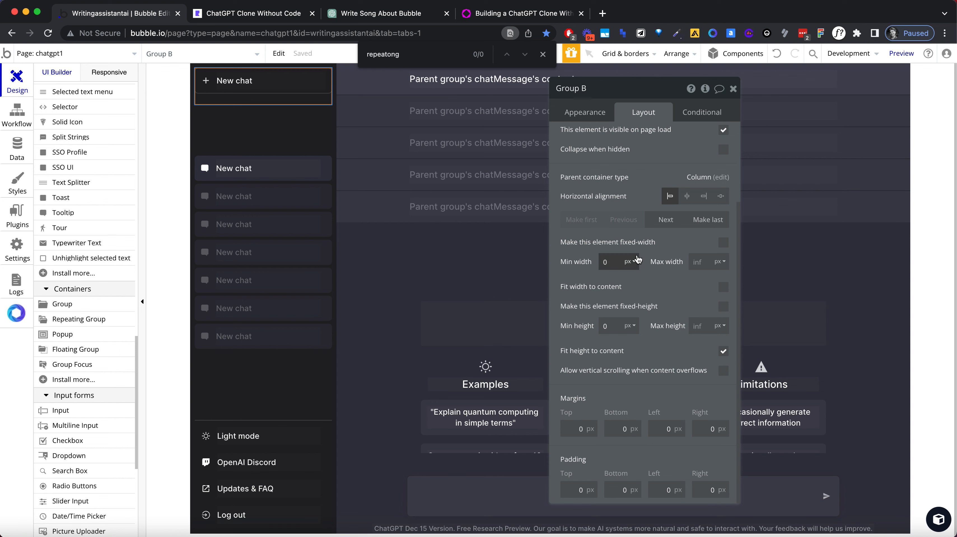
{"action": "left_click", "coordinate": [270, 94]}
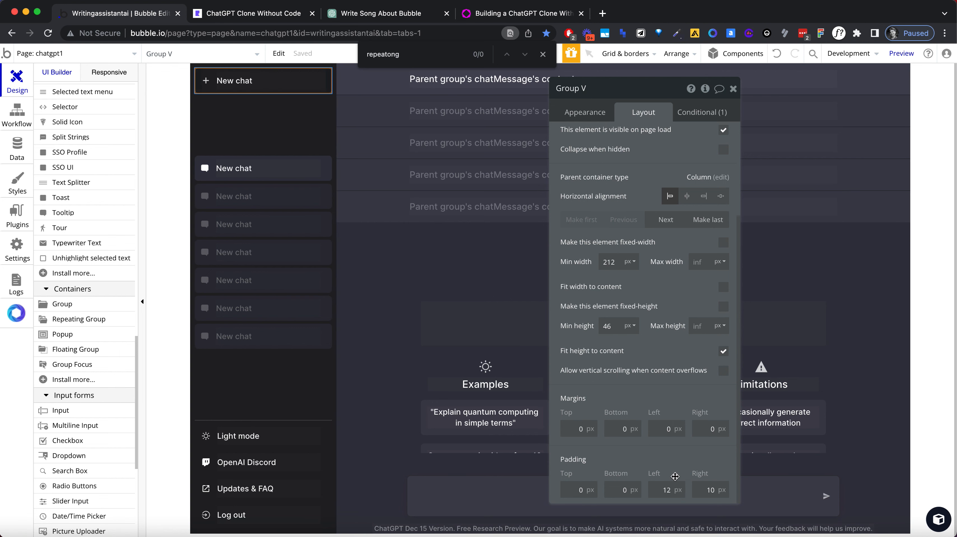
{"action": "left_click", "coordinate": [236, 99]}
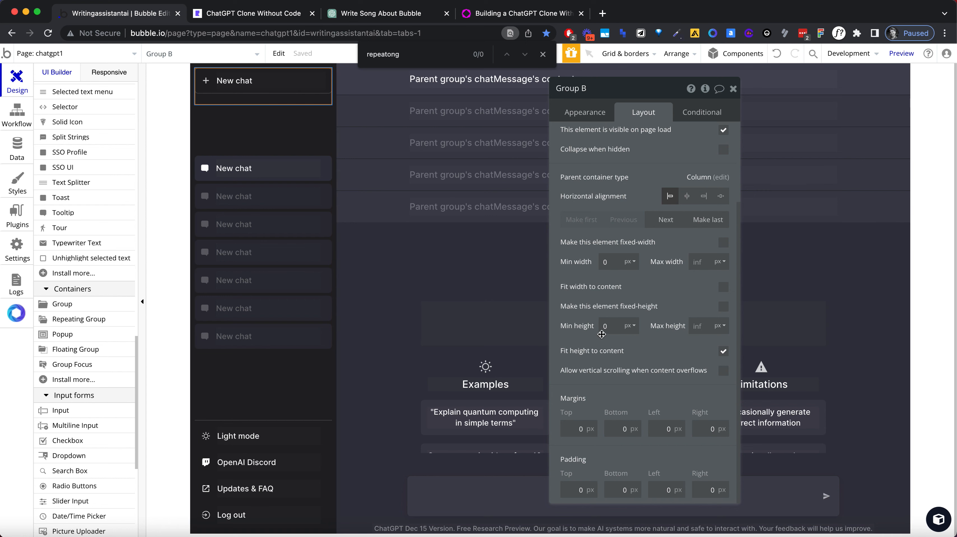
{"action": "left_click", "coordinate": [722, 351]}
{"action": "left_click", "coordinate": [722, 351]}
Step: Find the empty Group B nested beside Group V in the New chat wrapper using the elements tree, and delete it
{"action": "scroll", "coordinate": [70, 161], "scroll_direction": "up", "scroll_amount": 15}
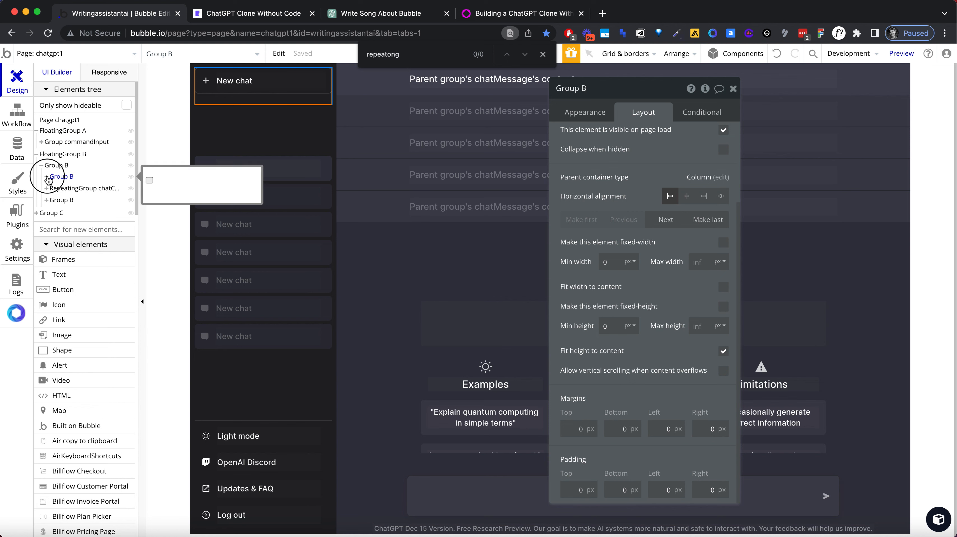
{"action": "left_click", "coordinate": [46, 176]}
{"action": "left_click", "coordinate": [61, 188]}
{"action": "left_click", "coordinate": [64, 200]}
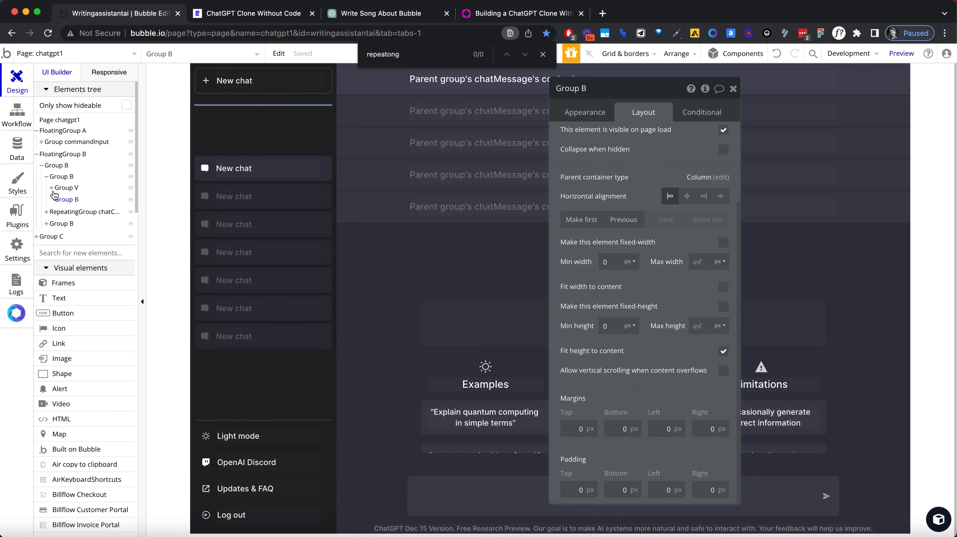
{"action": "left_click", "coordinate": [69, 201]}
{"action": "left_click", "coordinate": [68, 188]}
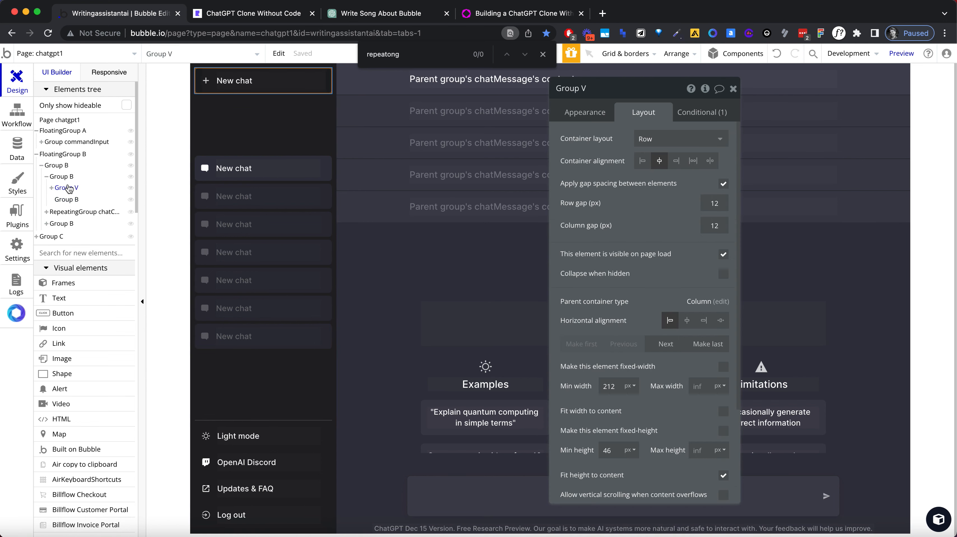
{"action": "left_click", "coordinate": [68, 199]}
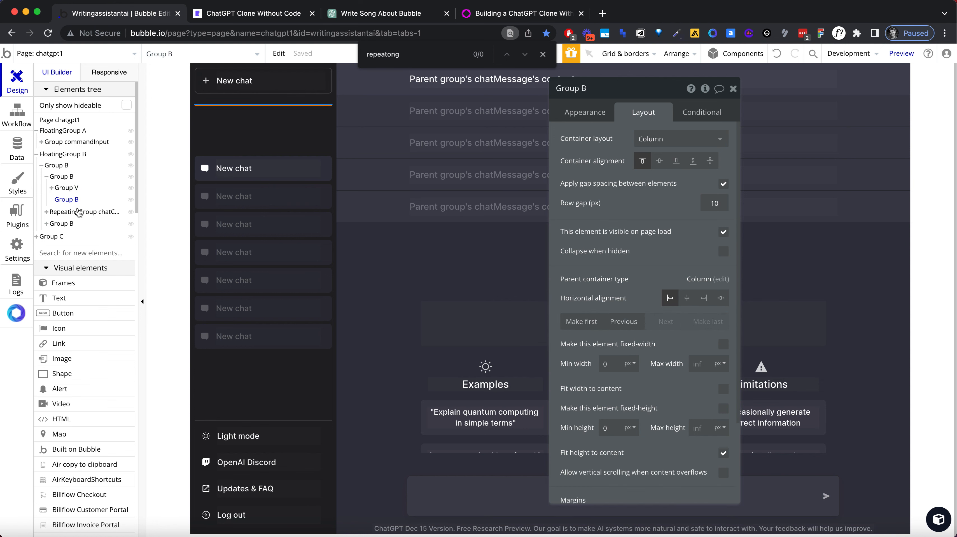
{"action": "left_click", "coordinate": [71, 200]}
{"action": "right_click", "coordinate": [71, 201]}
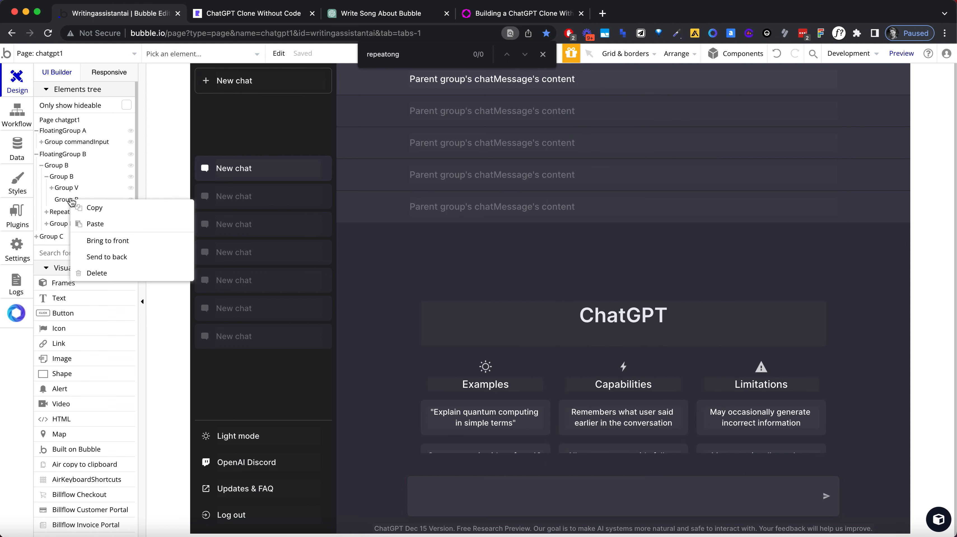
{"action": "left_click", "coordinate": [97, 273]}
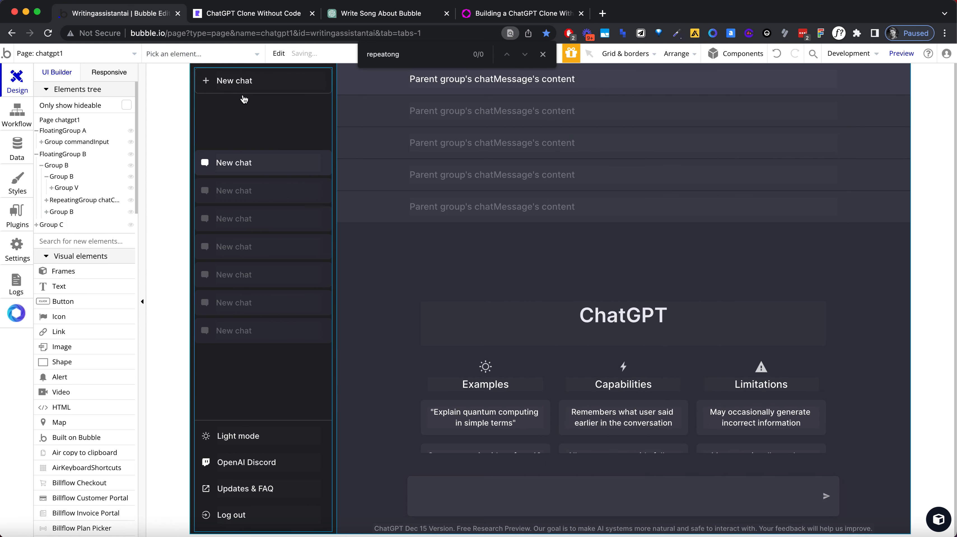
Step: Try top container alignment on the main sidebar group, and switch it back to space around
{"action": "double_click", "coordinate": [274, 180]}
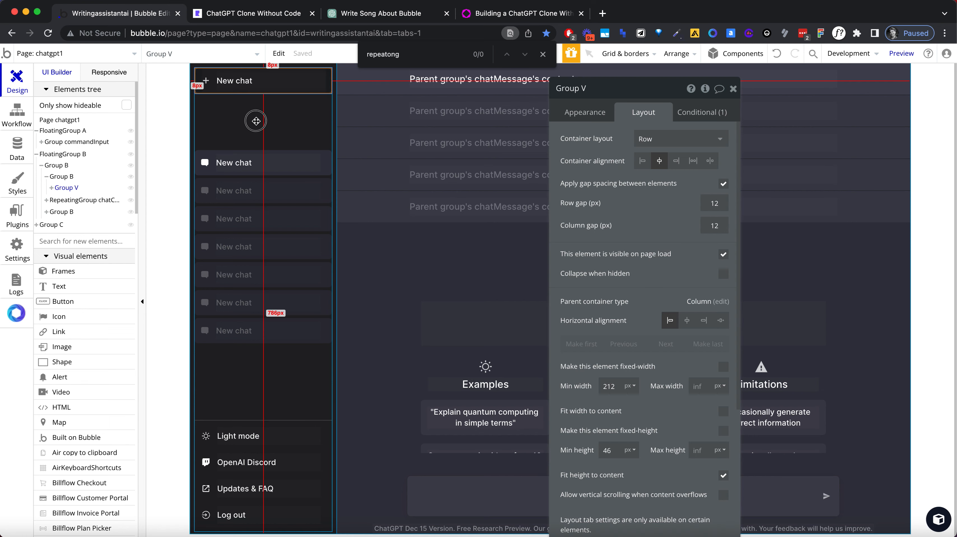
{"action": "left_click", "coordinate": [274, 179]}
{"action": "left_click", "coordinate": [284, 136]}
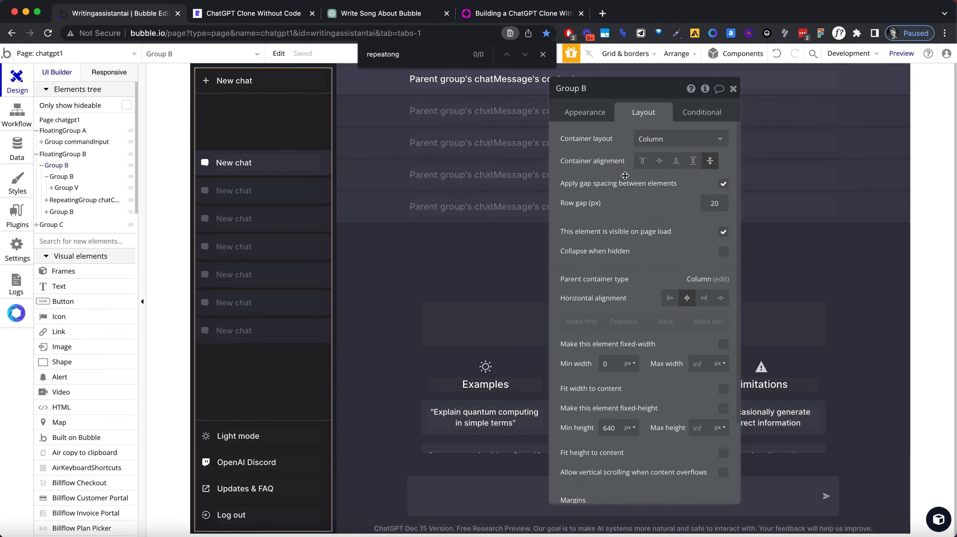
{"action": "left_click", "coordinate": [647, 162]}
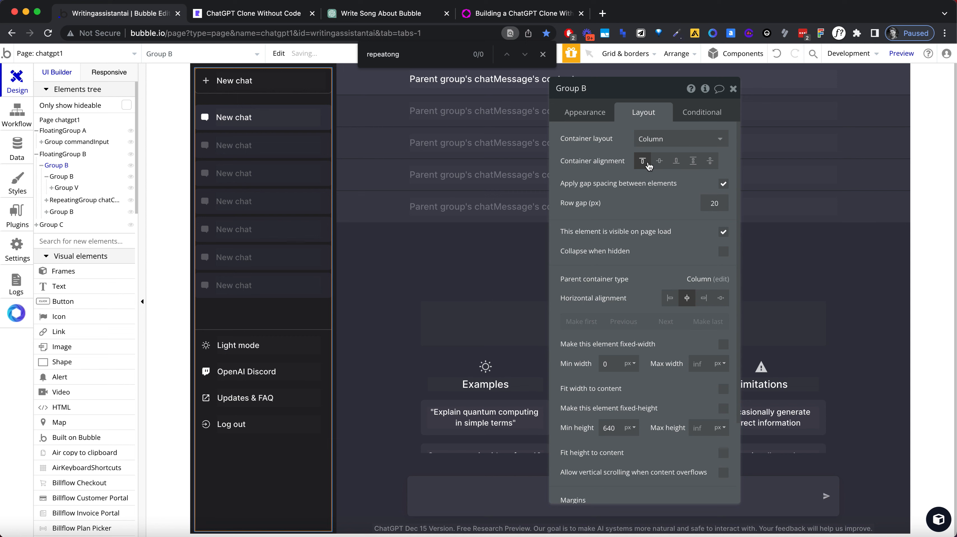
{"action": "left_click", "coordinate": [710, 161]}
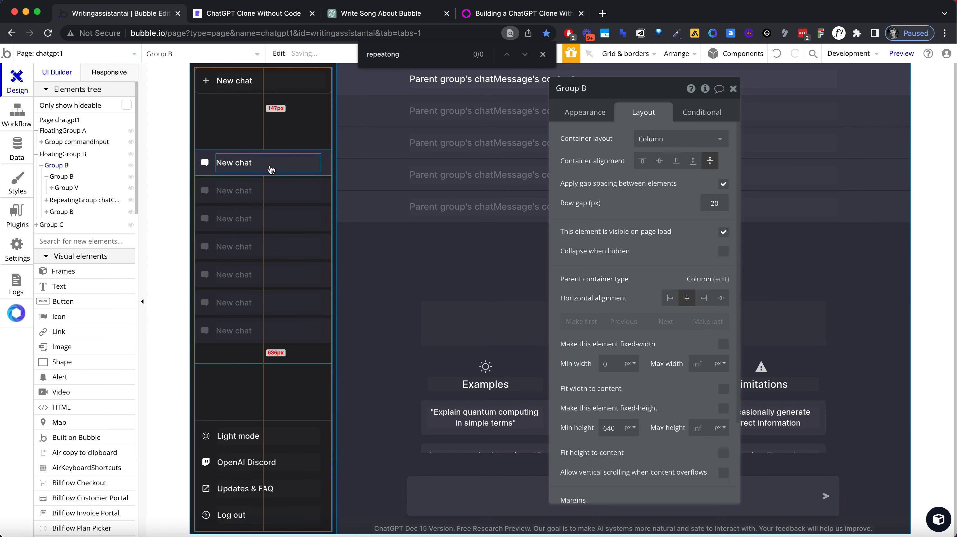
Step: Set the cell's container layout of the chatChannel repeating group to Column
{"action": "left_click", "coordinate": [273, 179]}
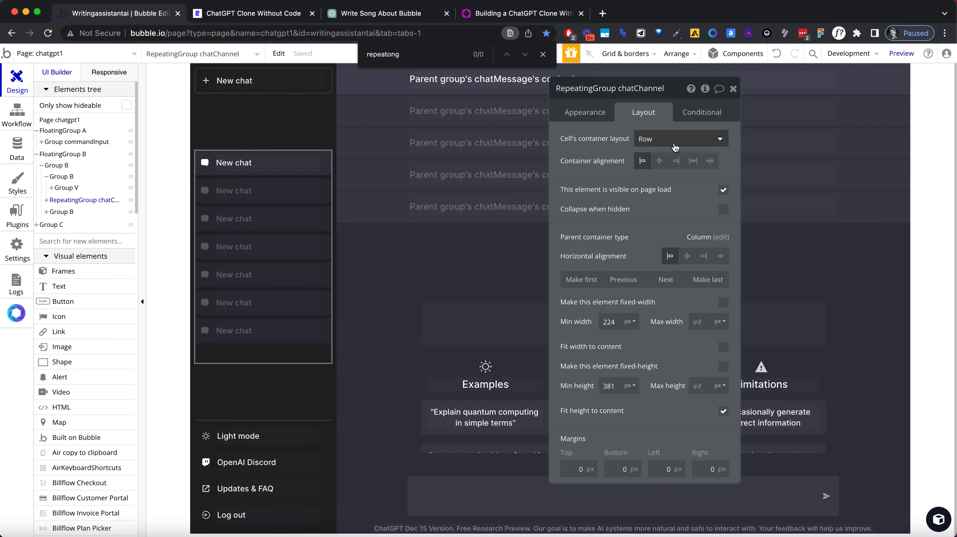
{"action": "left_click", "coordinate": [675, 146]}
{"action": "left_click", "coordinate": [675, 214]}
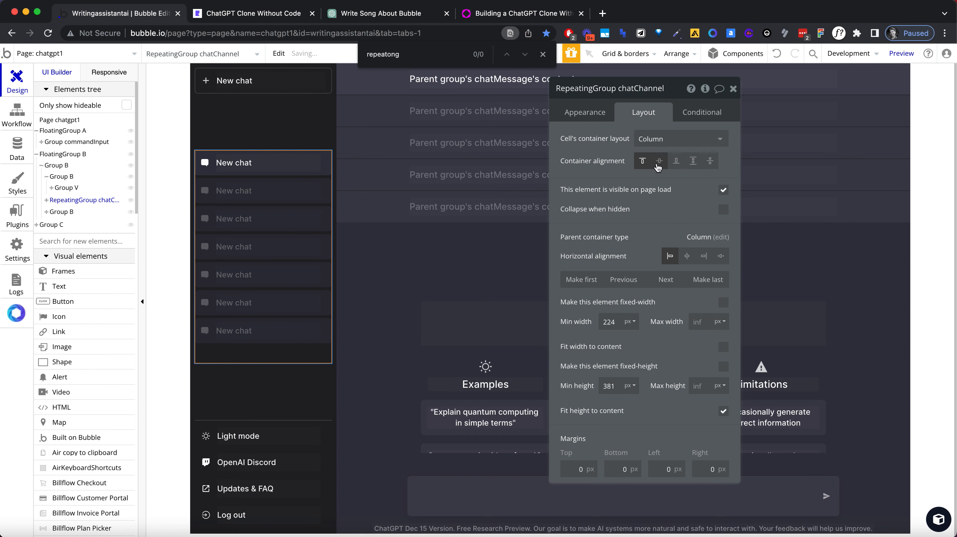
Step: Try to group the New chat button group and the chatChannel repeating group together in a column container
{"action": "left_click", "coordinate": [260, 149]}
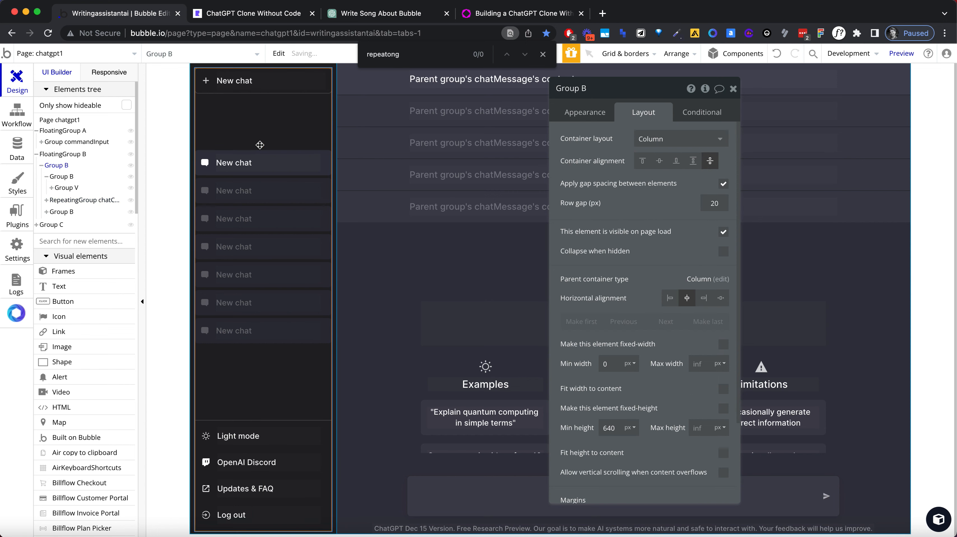
{"action": "left_click", "coordinate": [272, 162]}
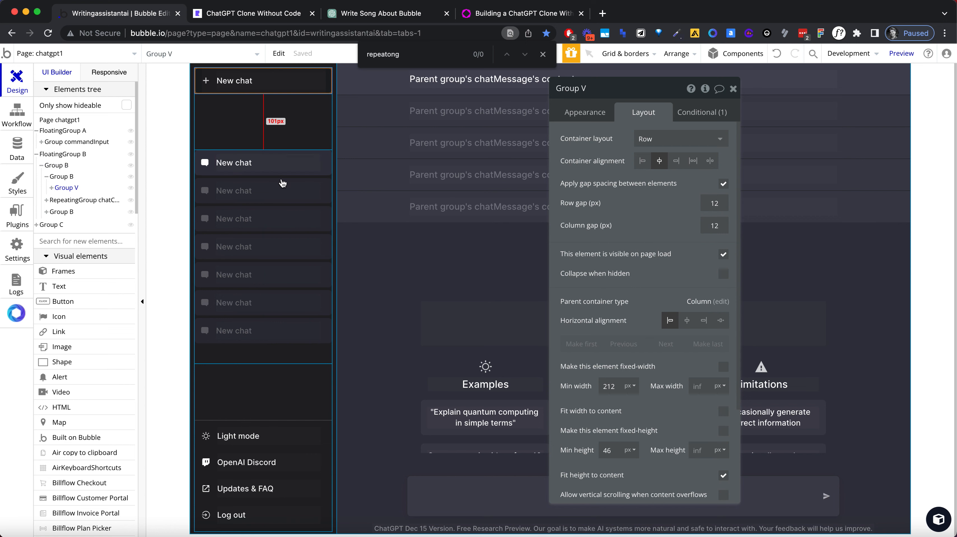
{"action": "left_click", "coordinate": [283, 182], "text": "shift"}
{"action": "right_click", "coordinate": [281, 177]}
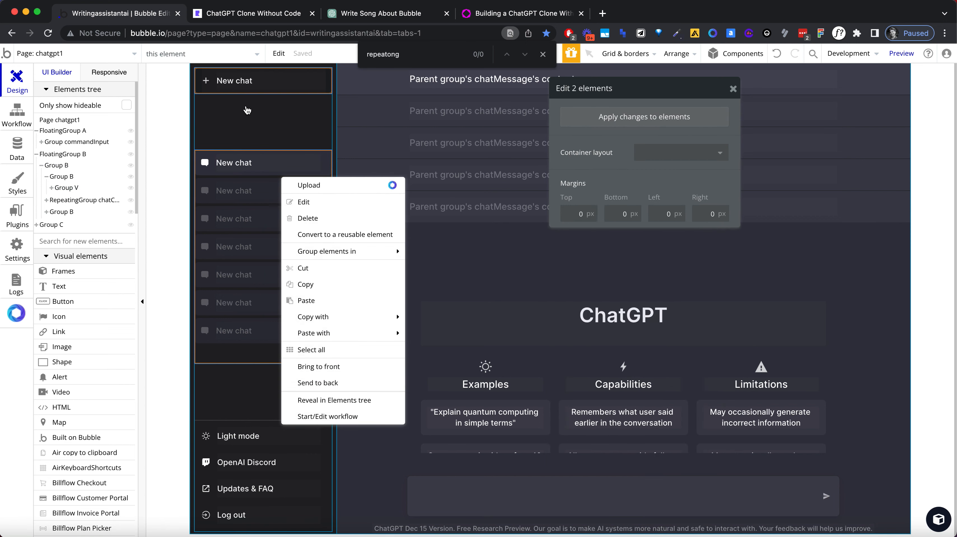
{"action": "mouse_move", "coordinate": [339, 251]}
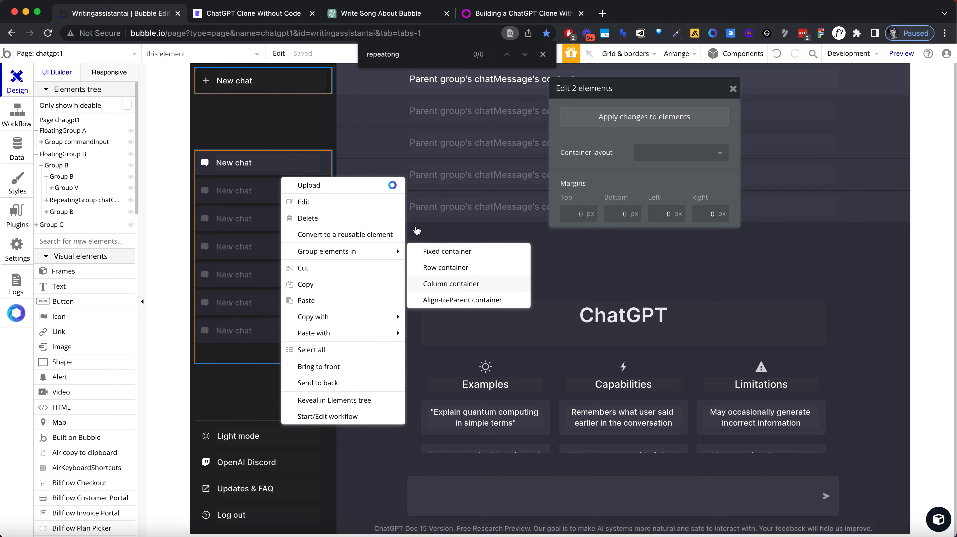
{"action": "left_click", "coordinate": [450, 284]}
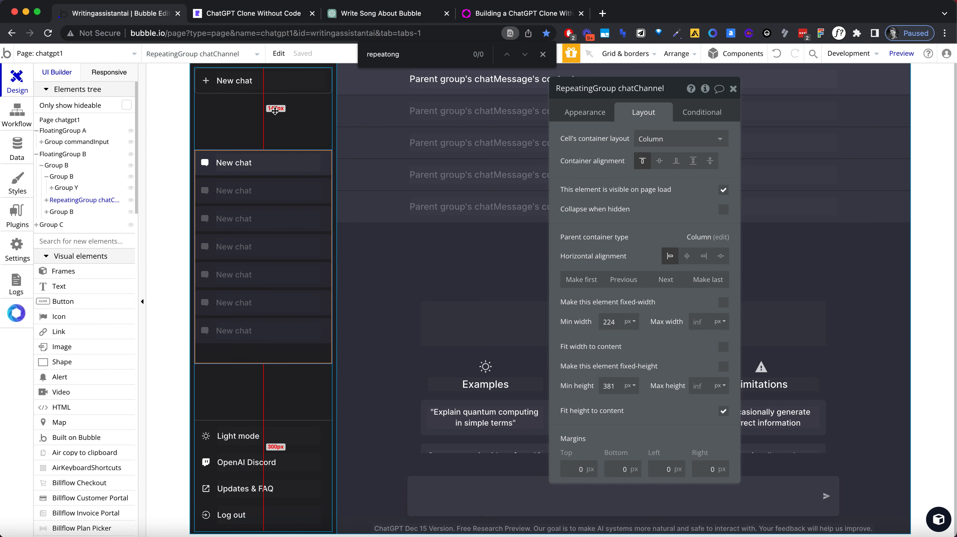
Step: Hide the commandInput group in the editor, and examine the nesting and layout of the sidebar groups in the elements tree
{"action": "left_click", "coordinate": [130, 141]}
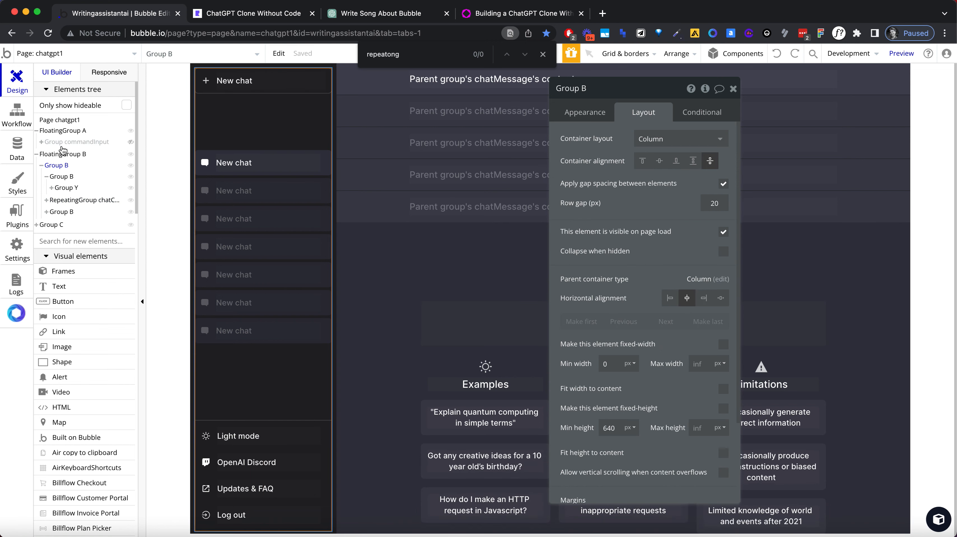
{"action": "left_click", "coordinate": [63, 176]}
{"action": "left_click", "coordinate": [66, 188]}
{"action": "left_click", "coordinate": [52, 188]}
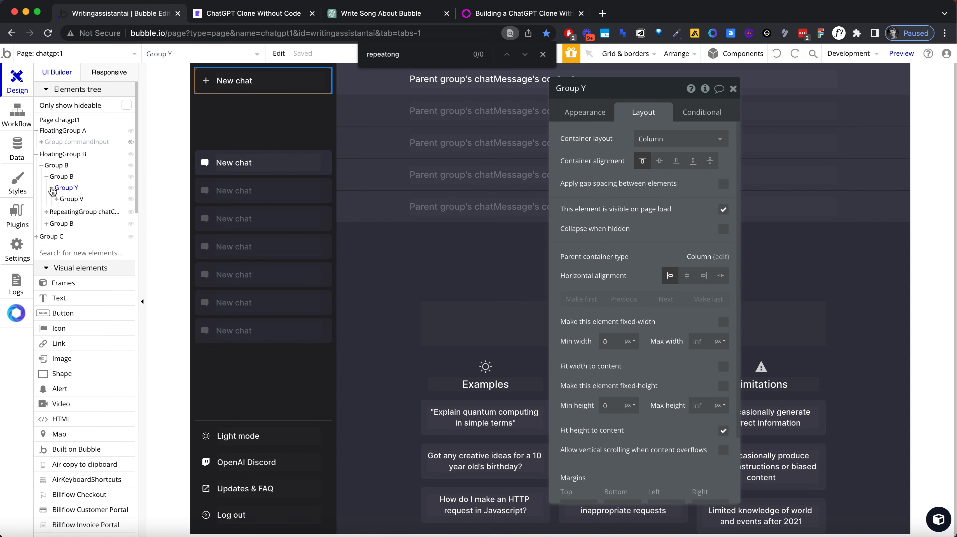
{"action": "left_click", "coordinate": [70, 211]}
{"action": "left_click", "coordinate": [69, 224]}
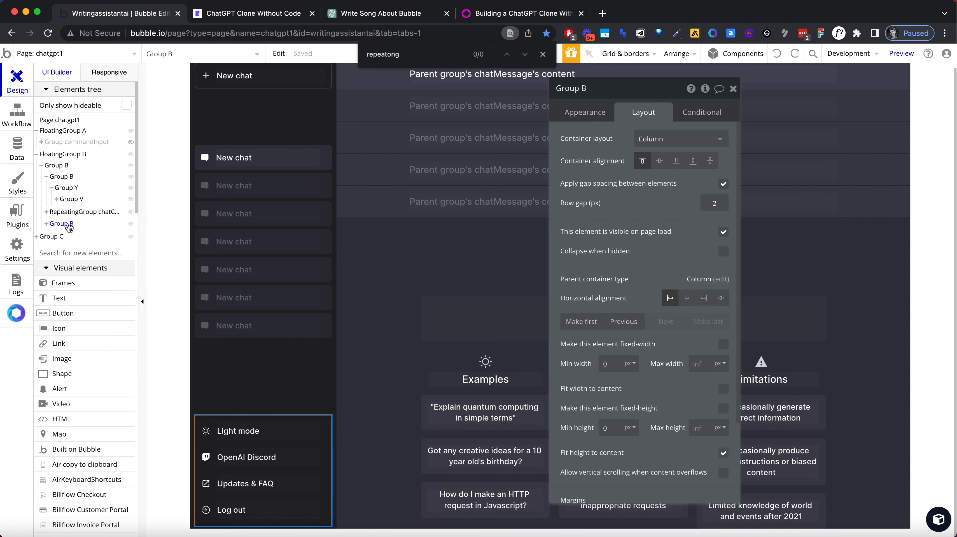
{"action": "left_click", "coordinate": [64, 213]}
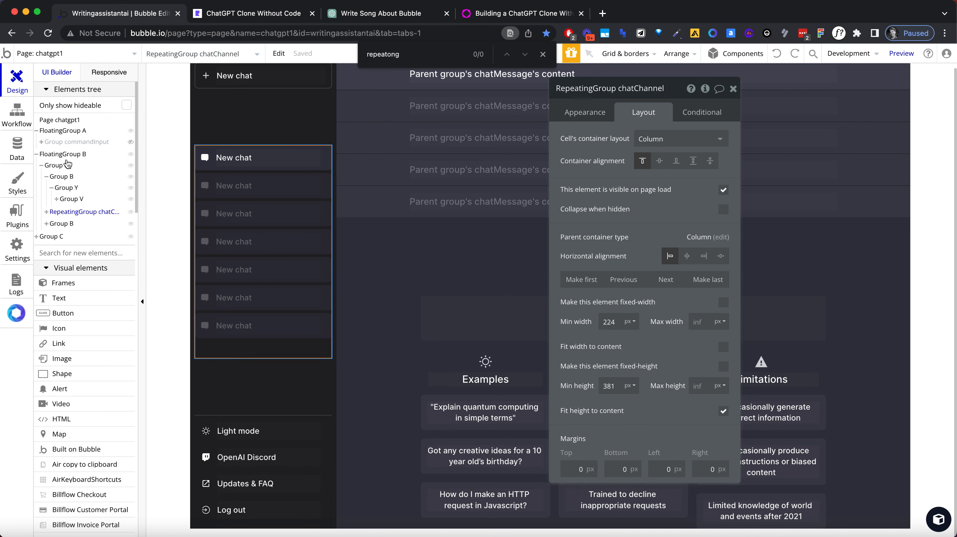
{"action": "left_click", "coordinate": [65, 165]}
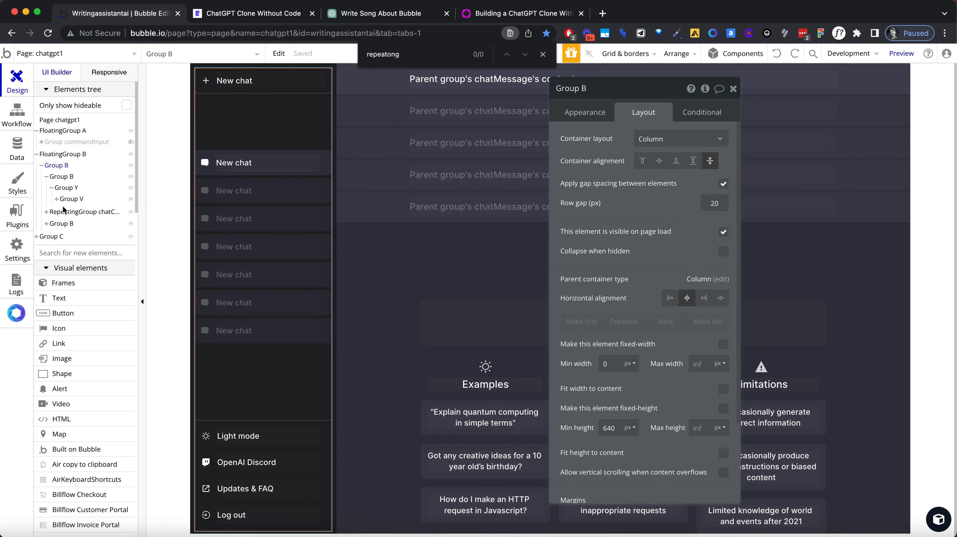
{"action": "left_click_drag", "start_coordinate": [62, 228], "coordinate": [268, 109]}
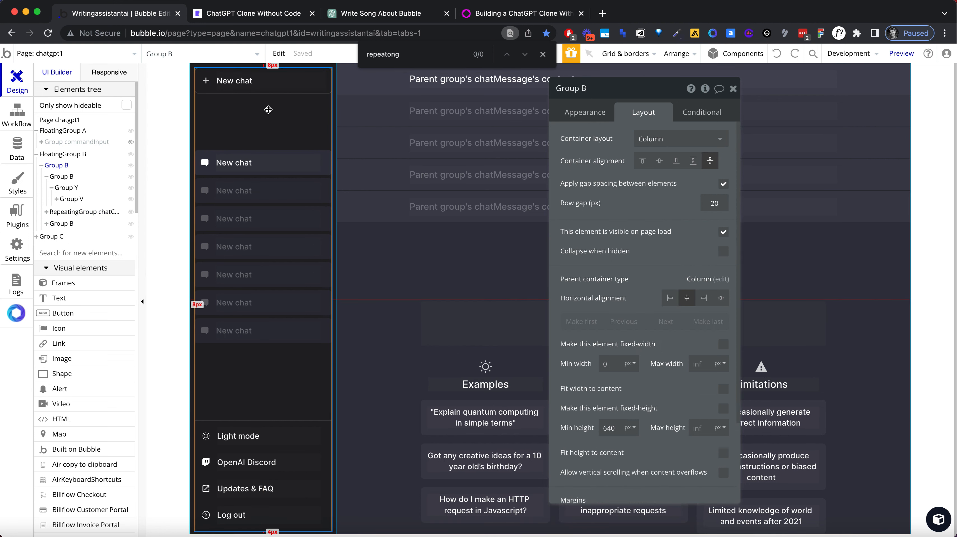
Step: Try to group the chatChannel repeating group and the New chat button wrapper together in a row container
{"action": "left_click", "coordinate": [280, 165]}
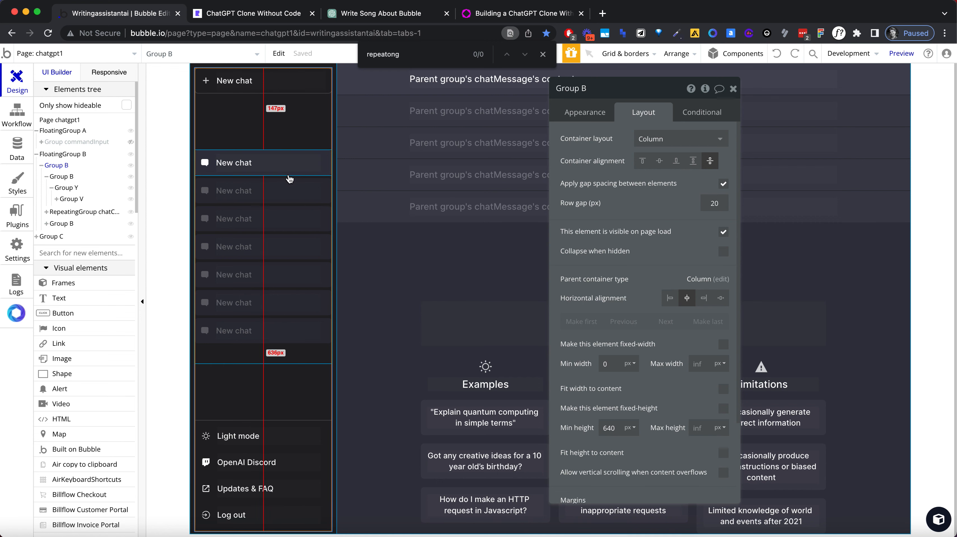
{"action": "left_click", "coordinate": [299, 335]}
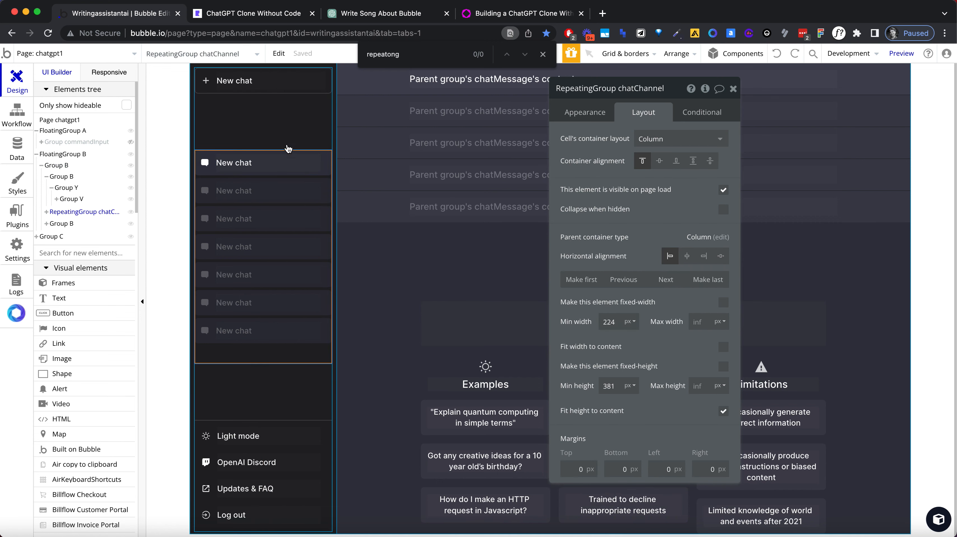
{"action": "left_click", "coordinate": [278, 96], "text": "shift"}
{"action": "right_click", "coordinate": [277, 94]}
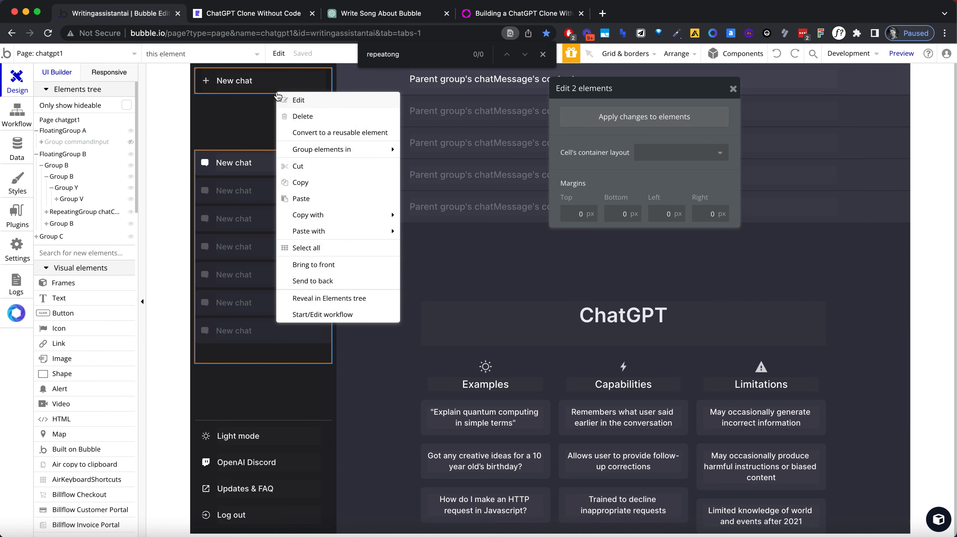
{"action": "mouse_move", "coordinate": [334, 167]}
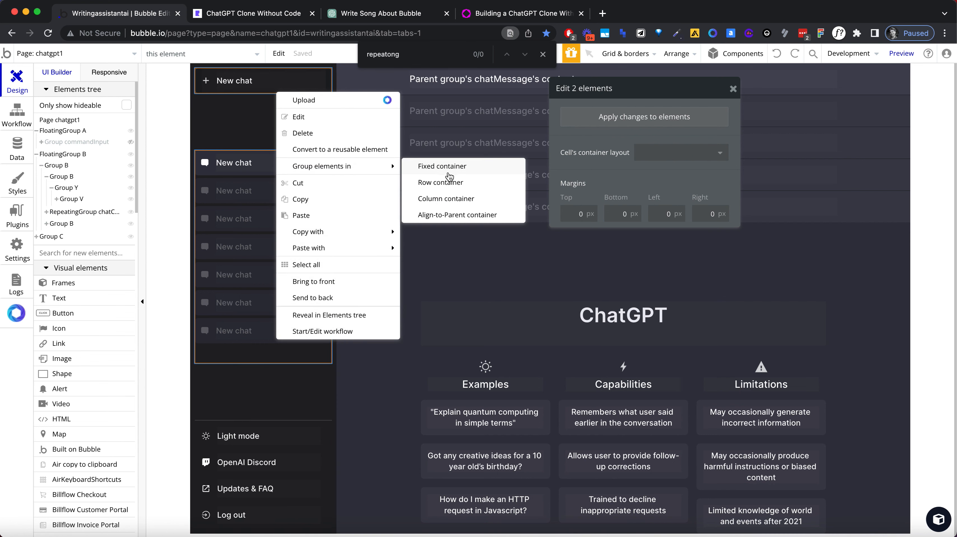
{"action": "left_click", "coordinate": [450, 185]}
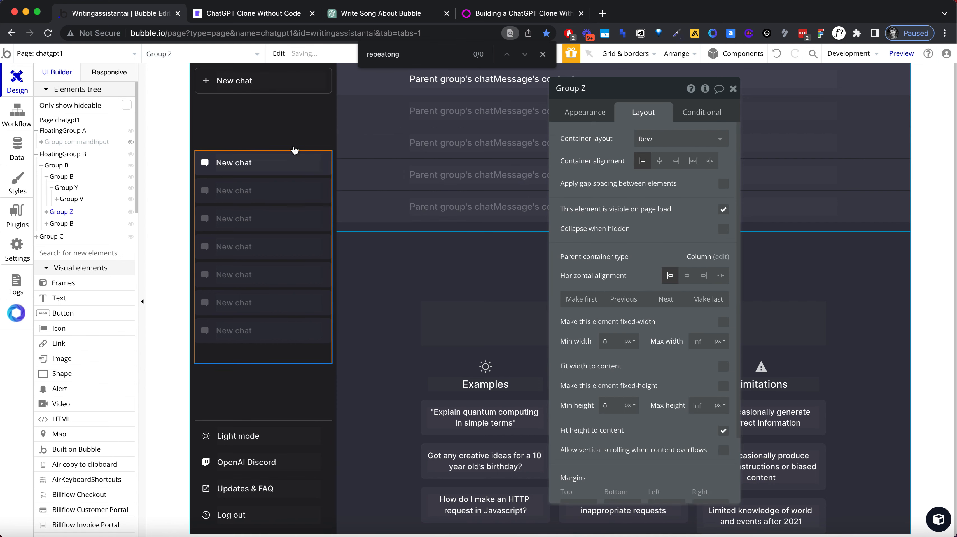
Step: Examine the layout settings of the main sidebar group and its three child groups using the elements tree
{"action": "left_click", "coordinate": [266, 128]}
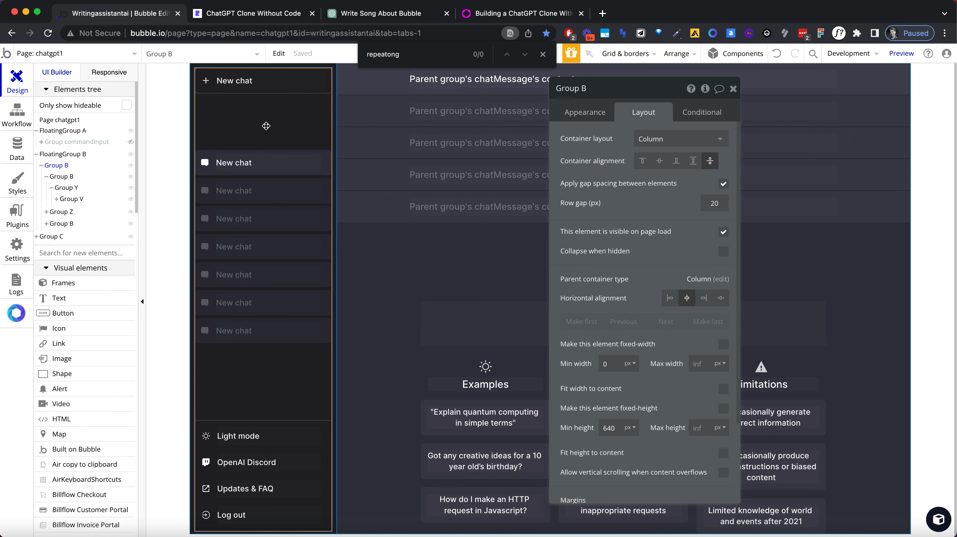
{"action": "left_click", "coordinate": [63, 179]}
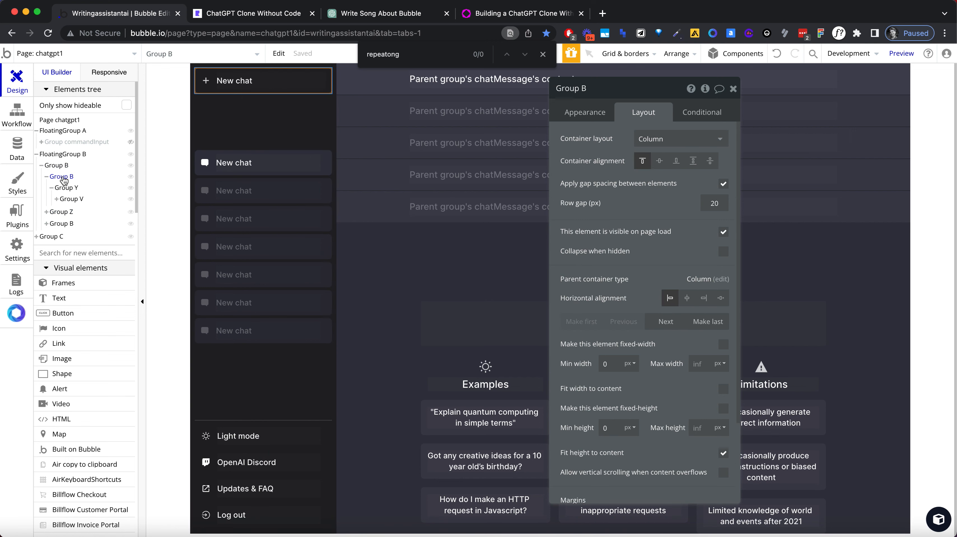
{"action": "left_click", "coordinate": [67, 189]}
{"action": "left_click", "coordinate": [61, 212]}
{"action": "left_click", "coordinate": [64, 224]}
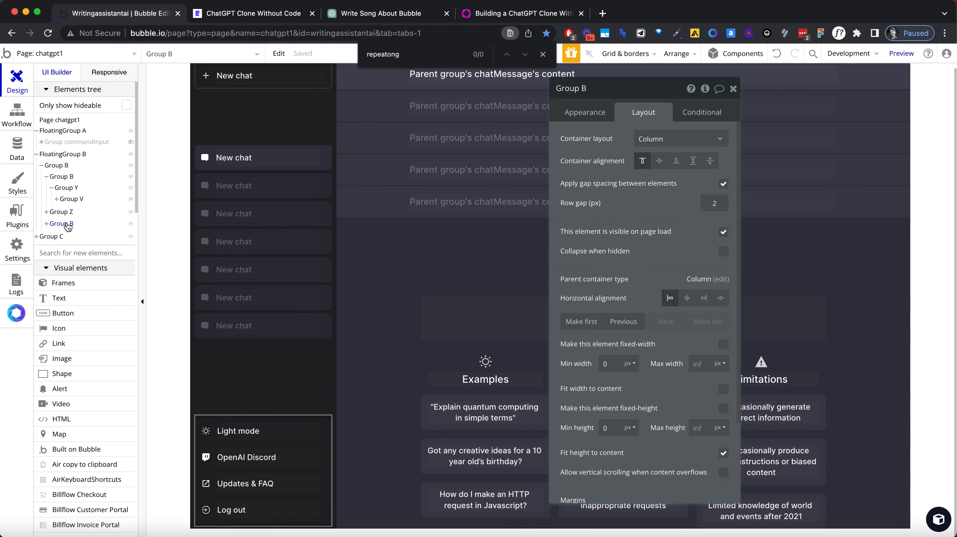
{"action": "left_click", "coordinate": [64, 213]}
{"action": "left_click", "coordinate": [46, 177]}
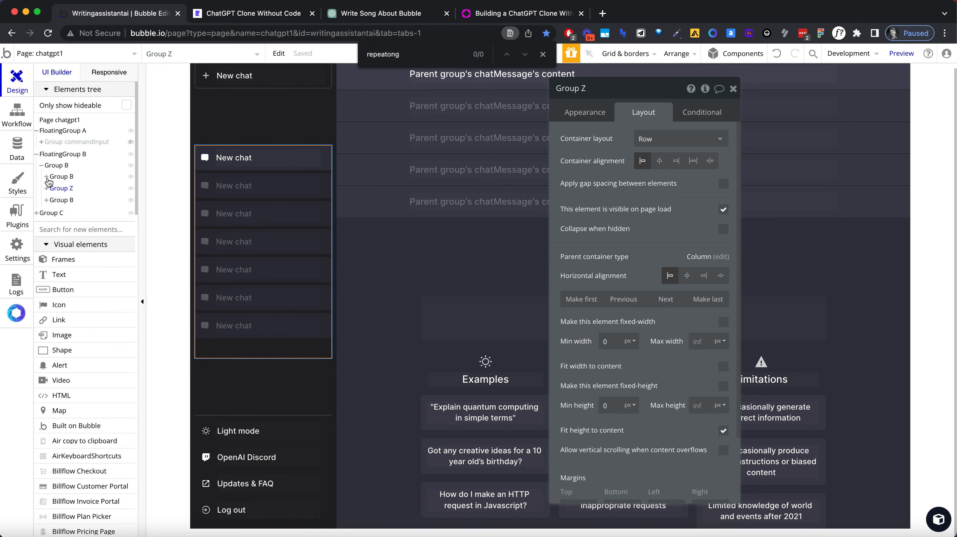
{"action": "left_click", "coordinate": [68, 178]}
{"action": "left_click", "coordinate": [69, 190]}
{"action": "left_click", "coordinate": [66, 178]}
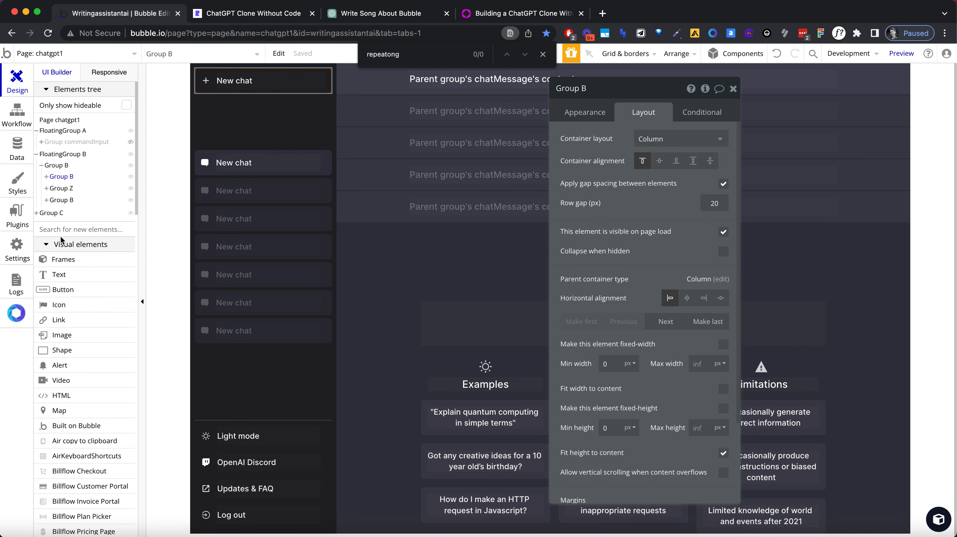
Step: Draw a new group about 228 by 305 px below the New chat button in the sidebar, and set its container layout to Row
{"action": "scroll", "coordinate": [87, 309], "scroll_direction": "down", "scroll_amount": 10}
{"action": "scroll", "coordinate": [88, 309], "scroll_direction": "up", "scroll_amount": 6}
{"action": "left_click", "coordinate": [73, 227]}
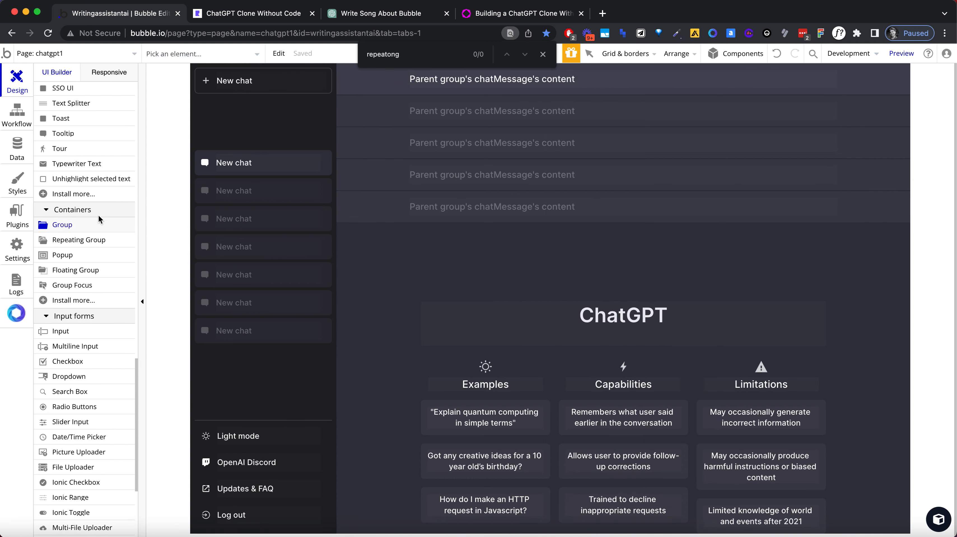
{"action": "left_click_drag", "start_coordinate": [199, 98], "coordinate": [325, 276]}
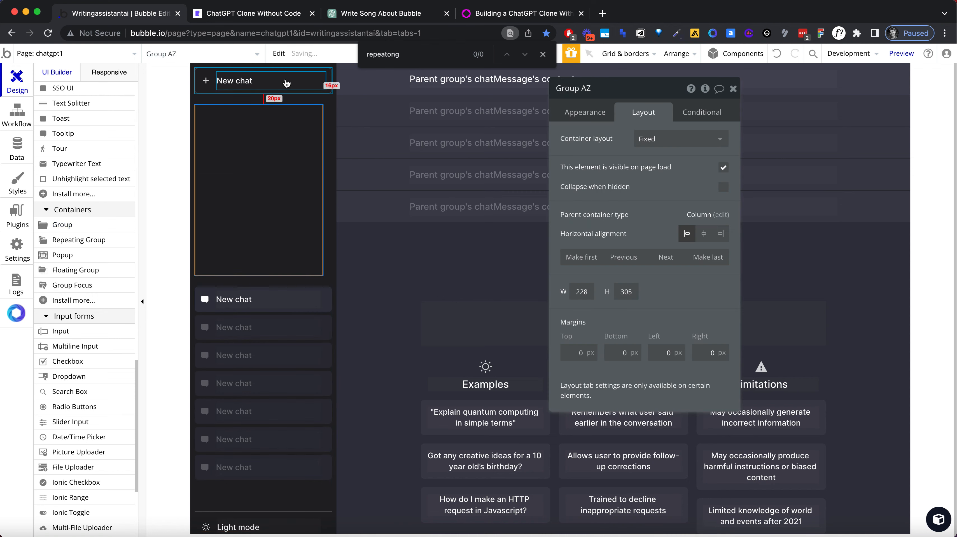
{"action": "left_click", "coordinate": [681, 139]}
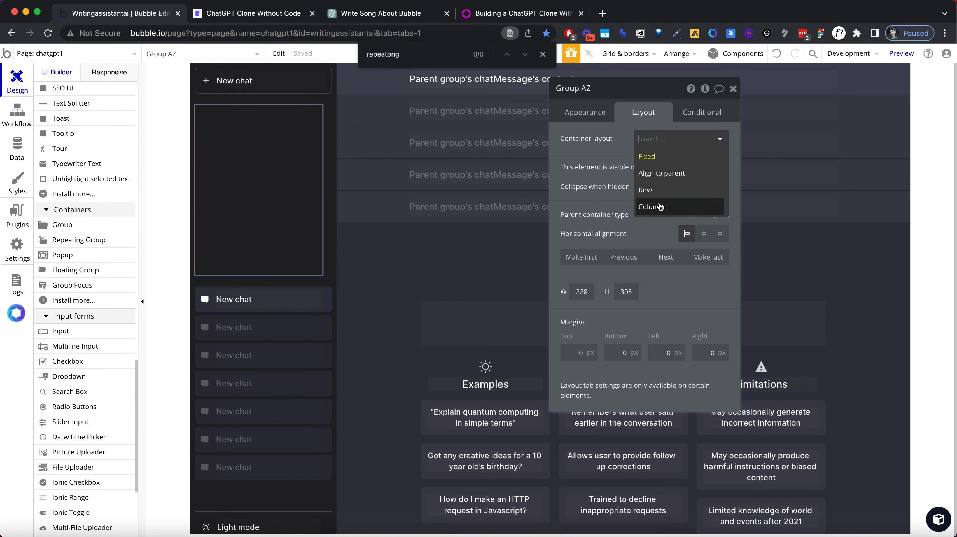
{"action": "left_click", "coordinate": [708, 189]}
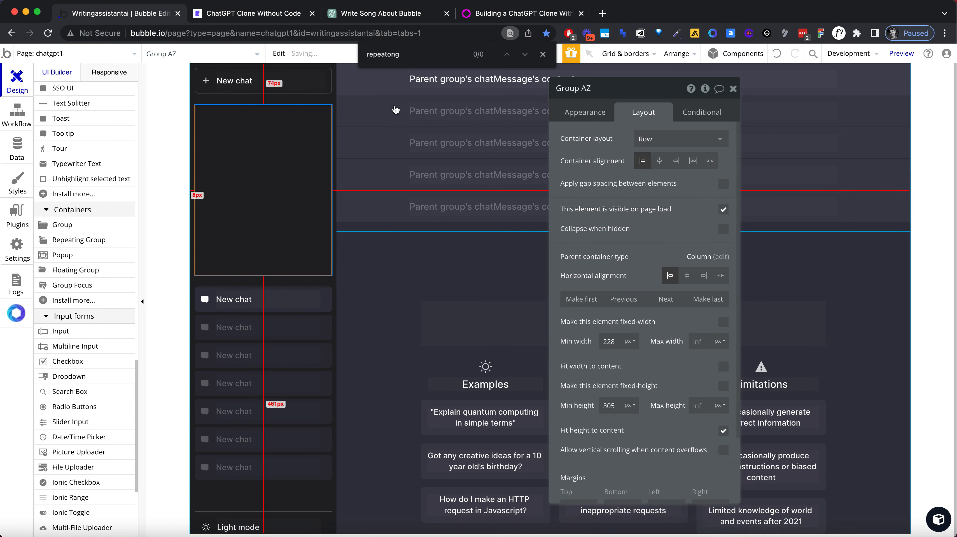
Step: Move the New chat button group into the new empty sidebar group by cutting and pasting it
{"action": "left_click", "coordinate": [332, 86]}
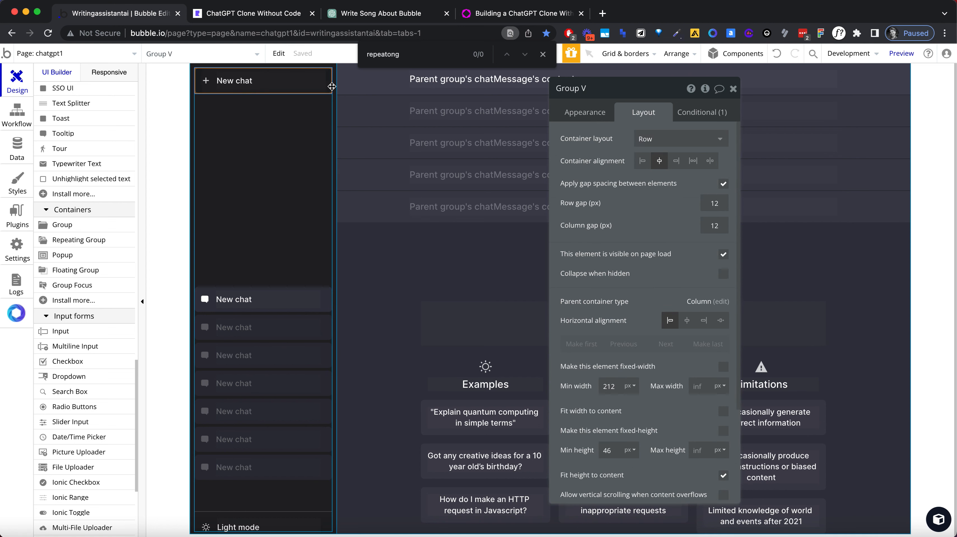
{"action": "left_click_drag", "start_coordinate": [327, 90], "coordinate": [298, 176]}
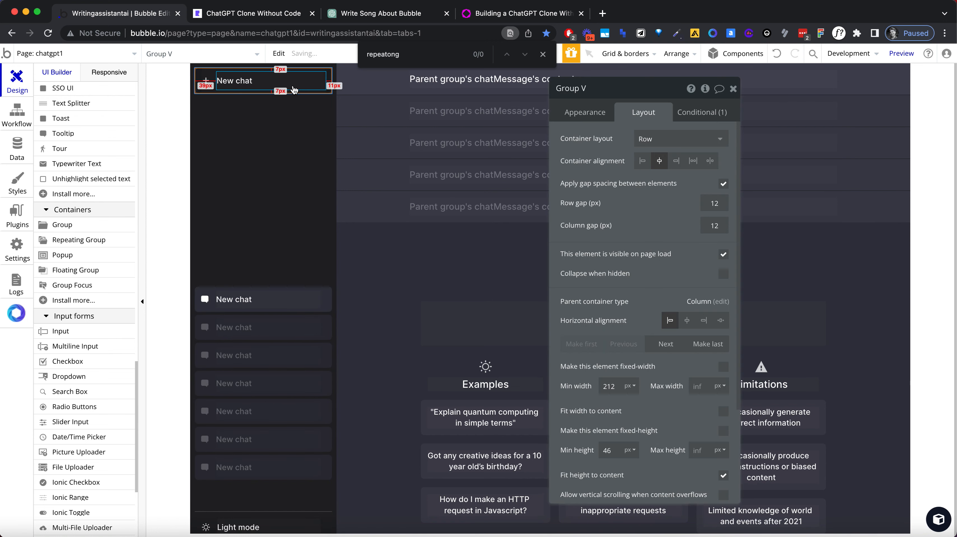
{"action": "left_click", "coordinate": [300, 136]}
{"action": "left_click", "coordinate": [329, 89]}
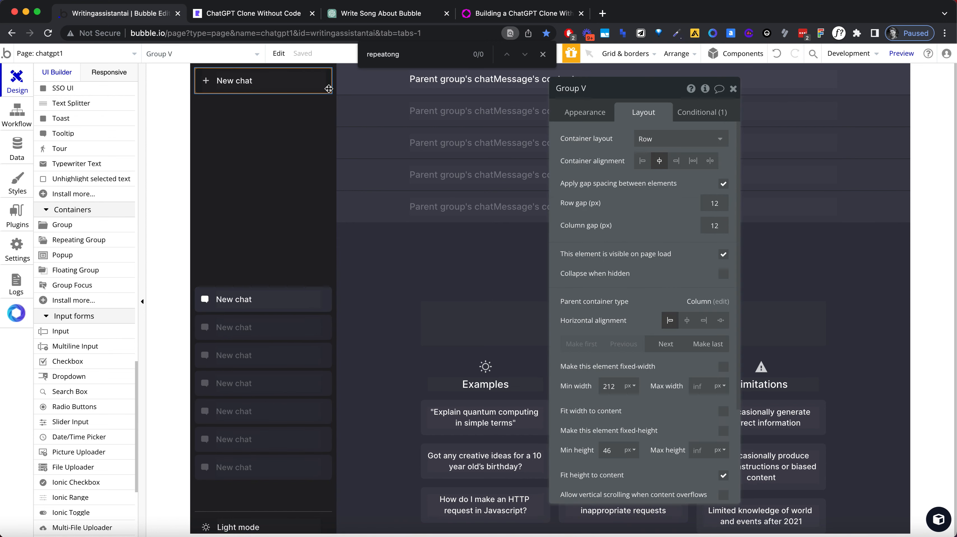
{"action": "key", "text": "super+x"}
{"action": "left_click", "coordinate": [271, 149]}
{"action": "key", "text": "super+v"}
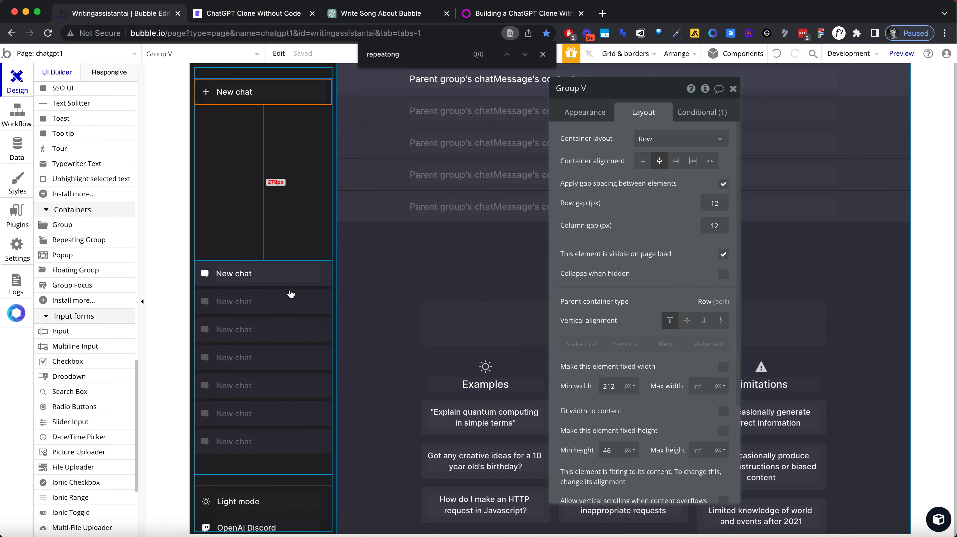
Step: Cut the chatChannel repeating group and paste it into the new group with the New chat button, and select the main sidebar group
{"action": "left_click", "coordinate": [291, 294]}
{"action": "key", "text": "super+x"}
{"action": "left_click", "coordinate": [273, 195]}
{"action": "left_click", "coordinate": [280, 310]}
{"action": "left_click", "coordinate": [271, 236]}
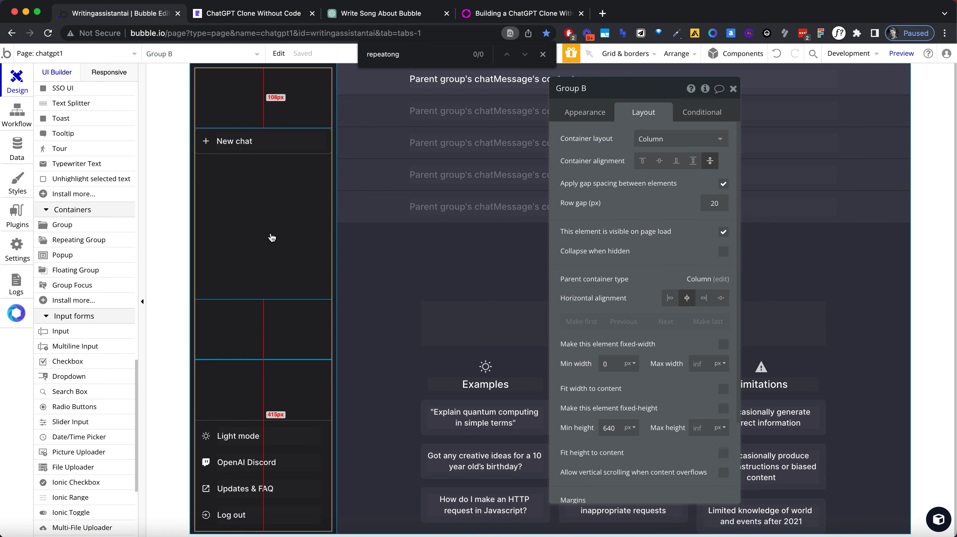
{"action": "key", "text": "super+v"}
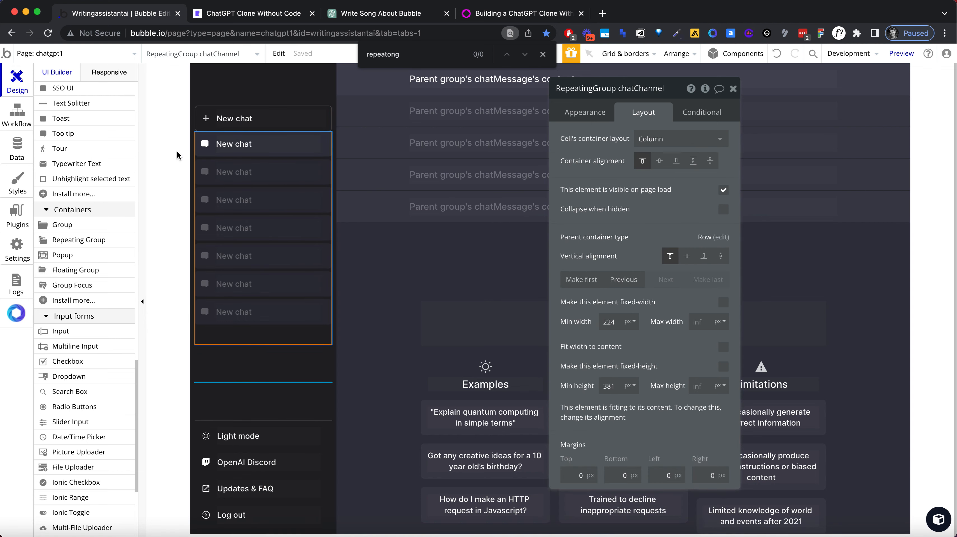
{"action": "left_click", "coordinate": [177, 155]}
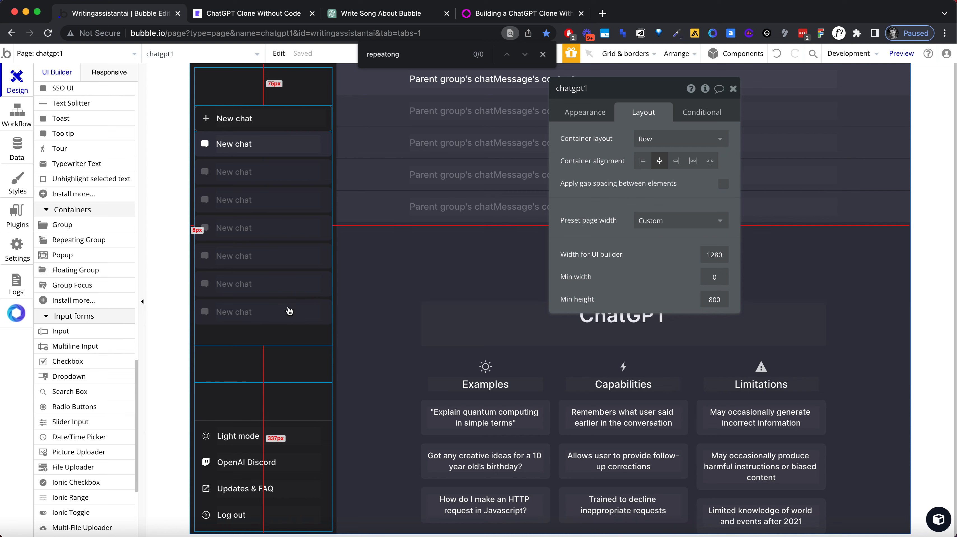
{"action": "left_click", "coordinate": [292, 353]}
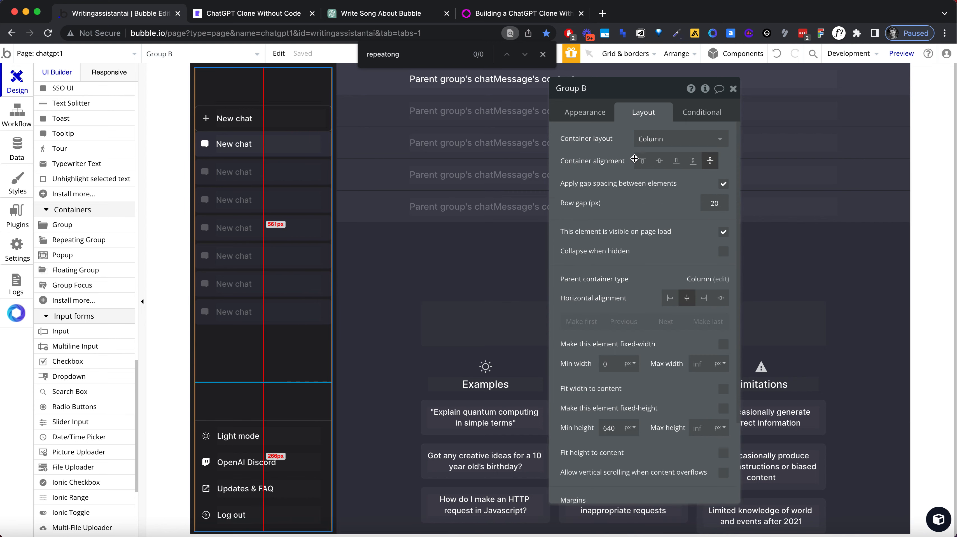
Step: Try top container alignment on the main sidebar group and switch it back to space around
{"action": "left_click", "coordinate": [642, 162]}
{"action": "left_click", "coordinate": [710, 161]}
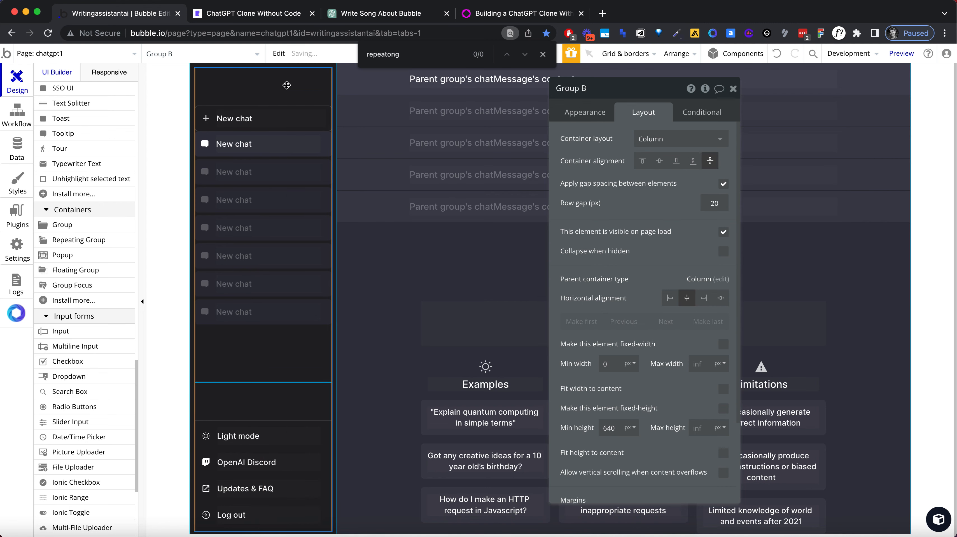
{"action": "scroll", "coordinate": [685, 380], "scroll_direction": "down", "scroll_amount": 3}
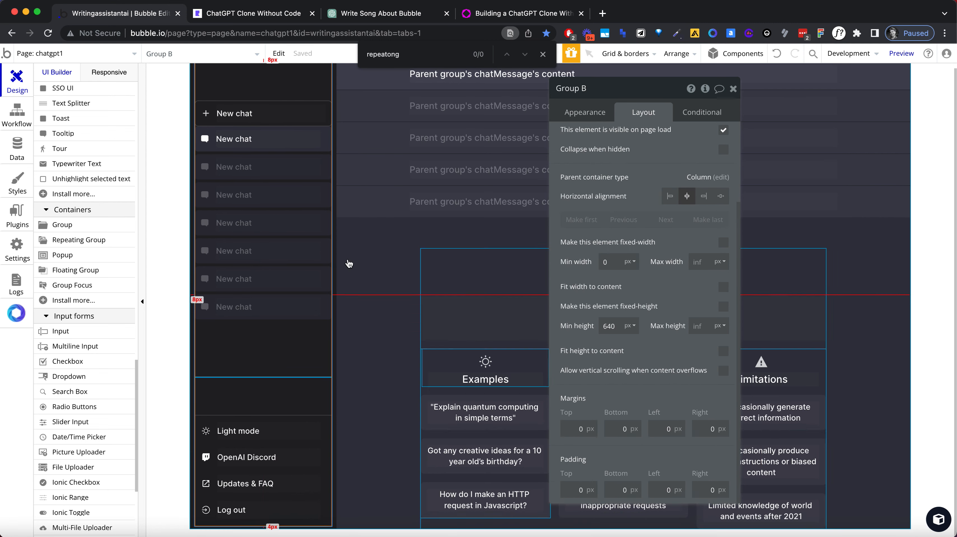
{"action": "scroll", "coordinate": [75, 225], "scroll_direction": "up", "scroll_amount": 15}
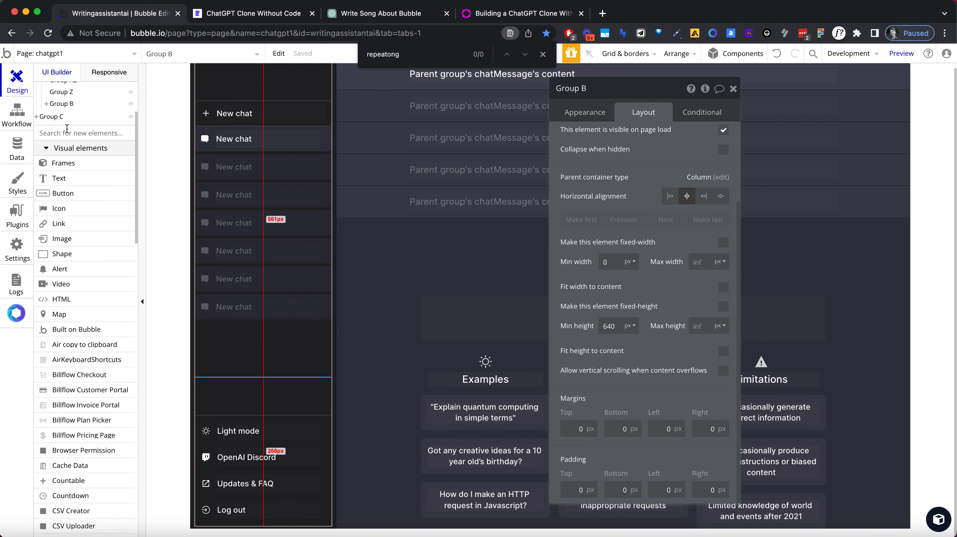
Step: Set the container alignment of the main sidebar group's first child group to space between
{"action": "scroll", "coordinate": [67, 129], "scroll_direction": "up", "scroll_amount": 3}
{"action": "left_click", "coordinate": [64, 167]}
{"action": "left_click", "coordinate": [62, 174]}
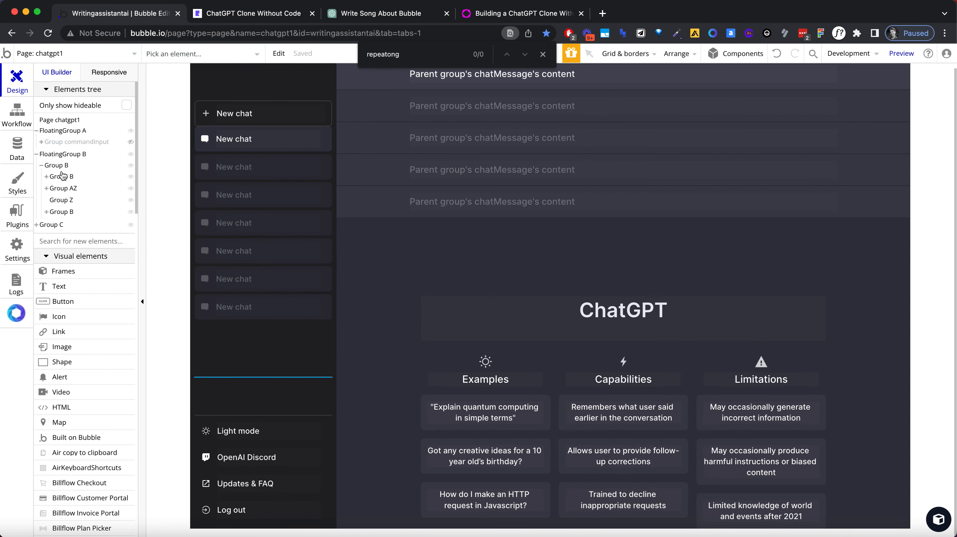
{"action": "left_click", "coordinate": [62, 177]}
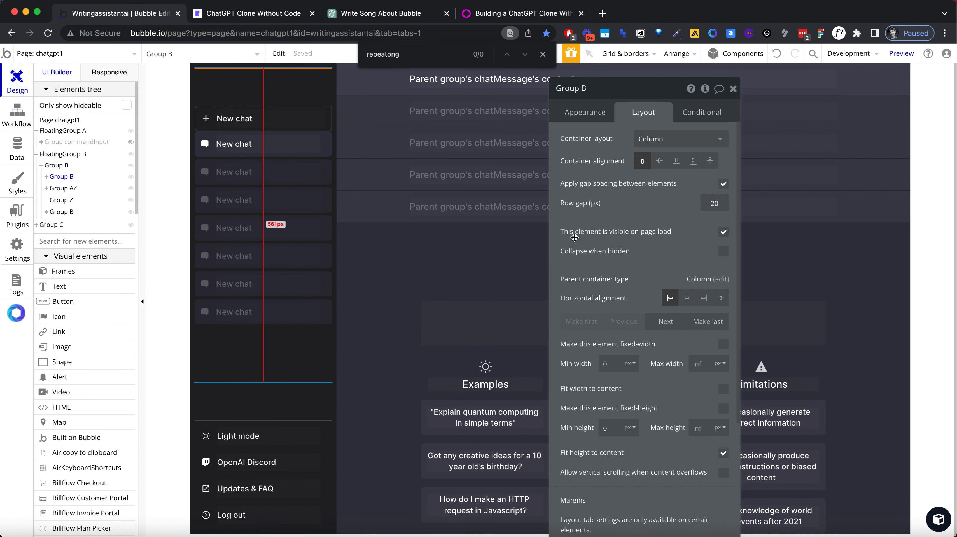
{"action": "scroll", "coordinate": [576, 249], "scroll_direction": "down", "scroll_amount": 3}
{"action": "scroll", "coordinate": [576, 249], "scroll_direction": "up", "scroll_amount": 3}
{"action": "left_click", "coordinate": [694, 161]}
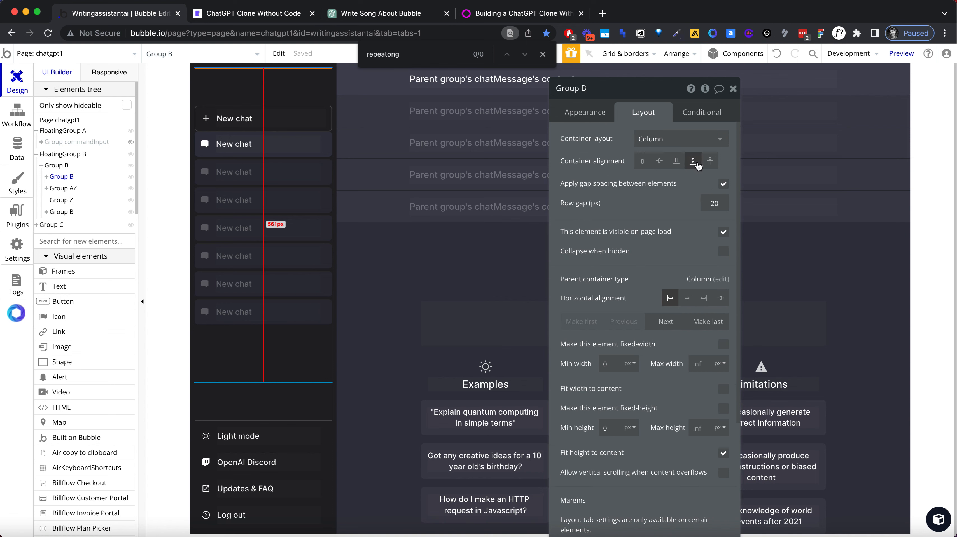
Step: Set the chatChannel repeating group's container alignment to space between and its vertical alignment to bottom
{"action": "left_click", "coordinate": [241, 330]}
{"action": "left_click", "coordinate": [241, 362]}
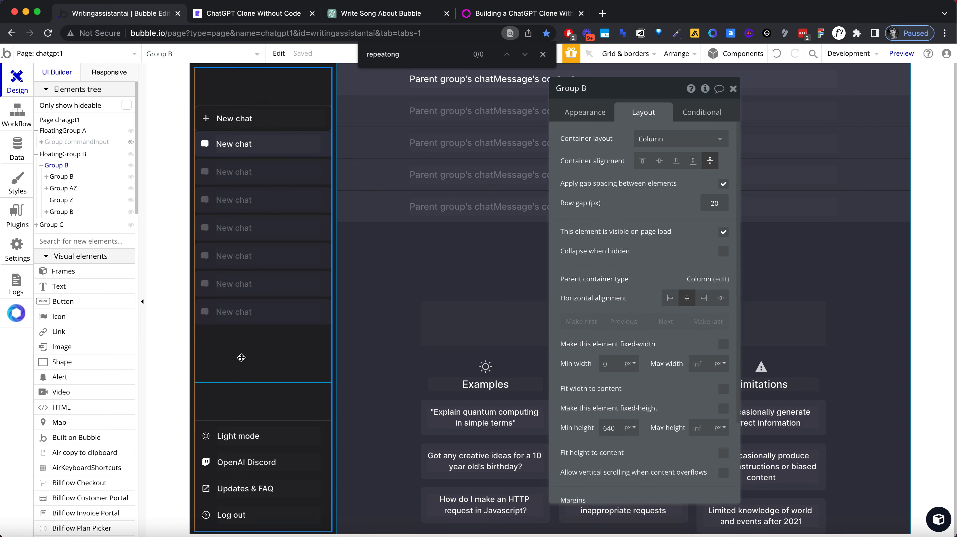
{"action": "left_click", "coordinate": [243, 165]}
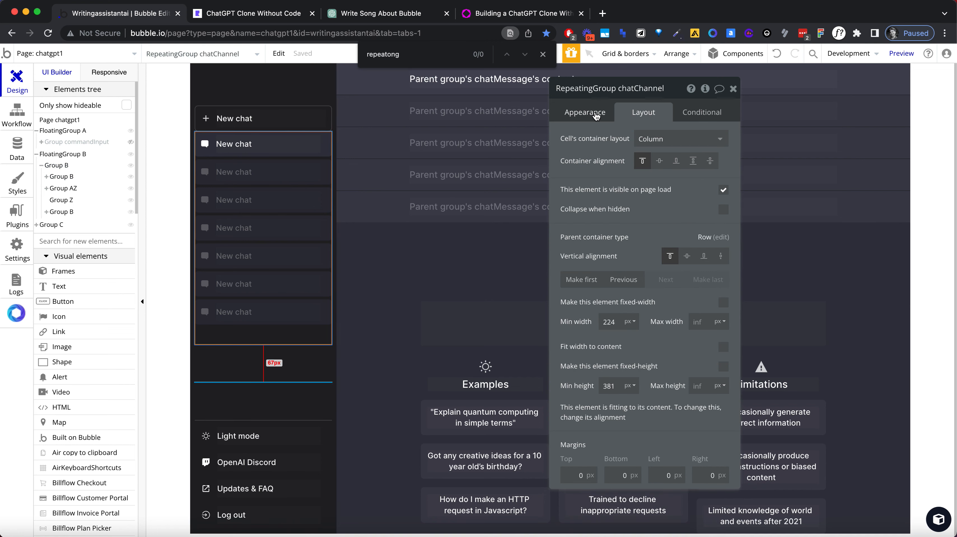
{"action": "left_click", "coordinate": [694, 161]}
{"action": "left_click", "coordinate": [688, 256]}
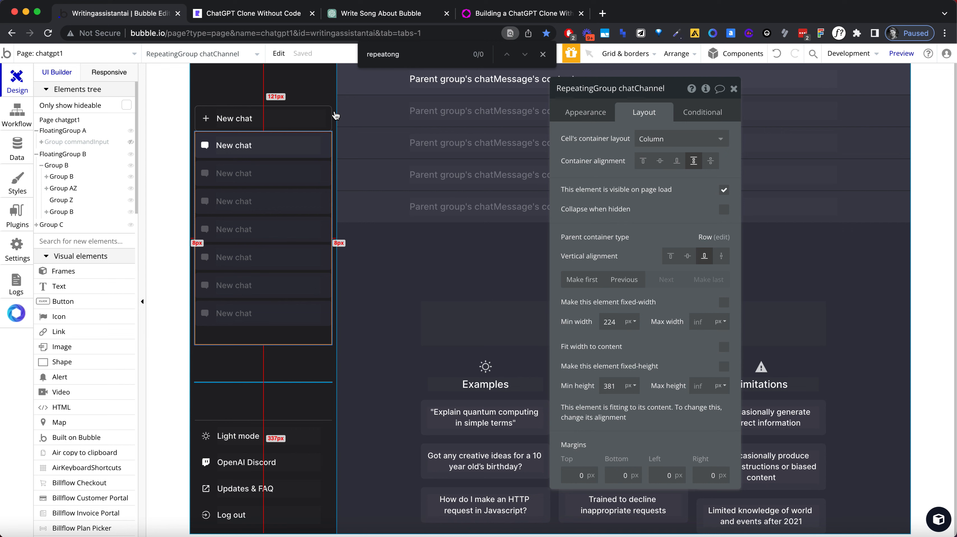
{"action": "left_click", "coordinate": [333, 113]}
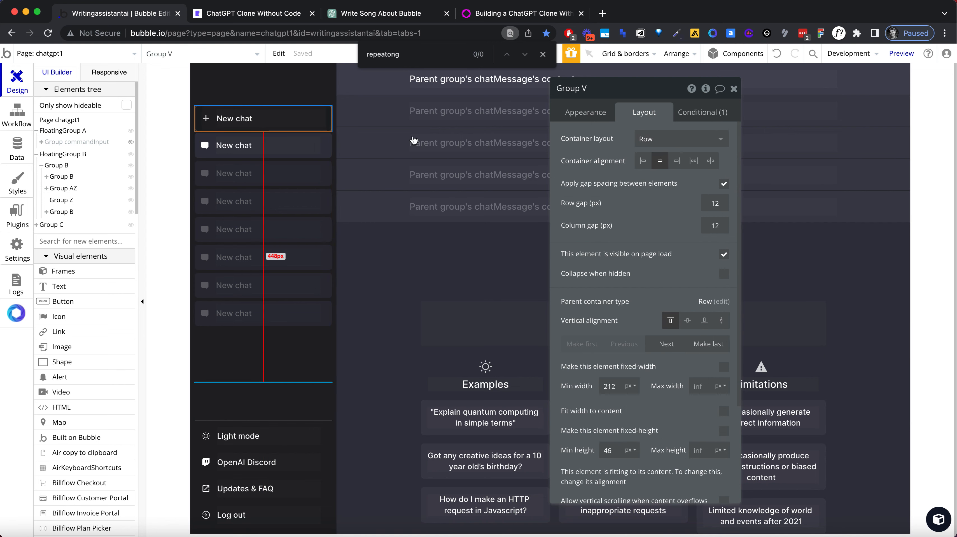
Step: Try changing the main sidebar group's container layout to Row
{"action": "left_click", "coordinate": [292, 99]}
{"action": "left_click", "coordinate": [653, 150]}
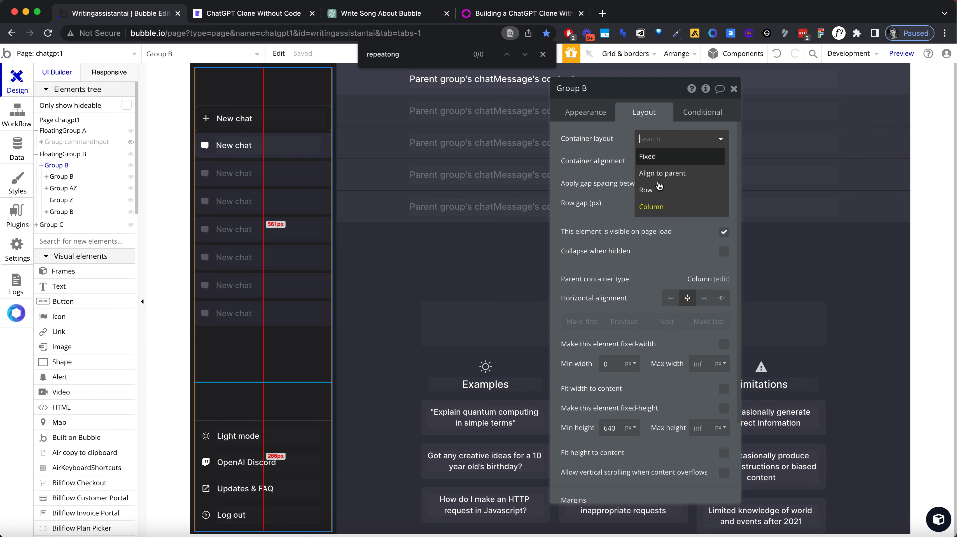
{"action": "left_click", "coordinate": [659, 191]}
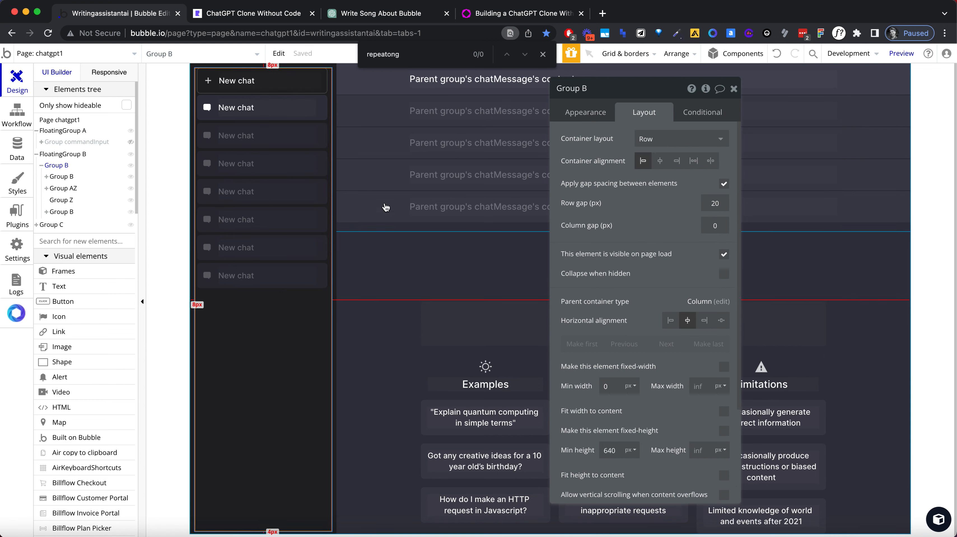
Step: Switch to the app preview and reload the chatgpt1 page to check the sidebar layout
{"action": "left_click", "coordinate": [161, 133]}
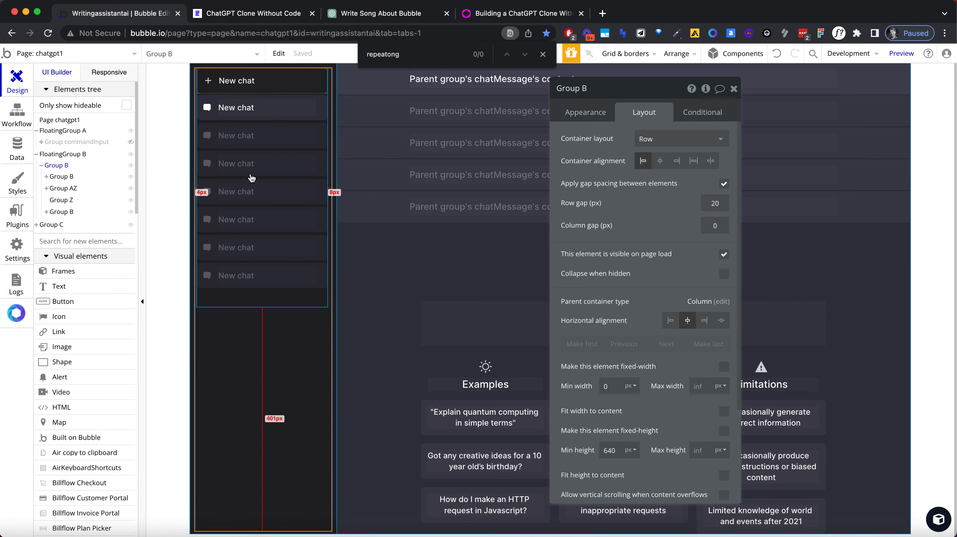
{"action": "left_click", "coordinate": [230, 15]}
{"action": "left_click", "coordinate": [229, 29]}
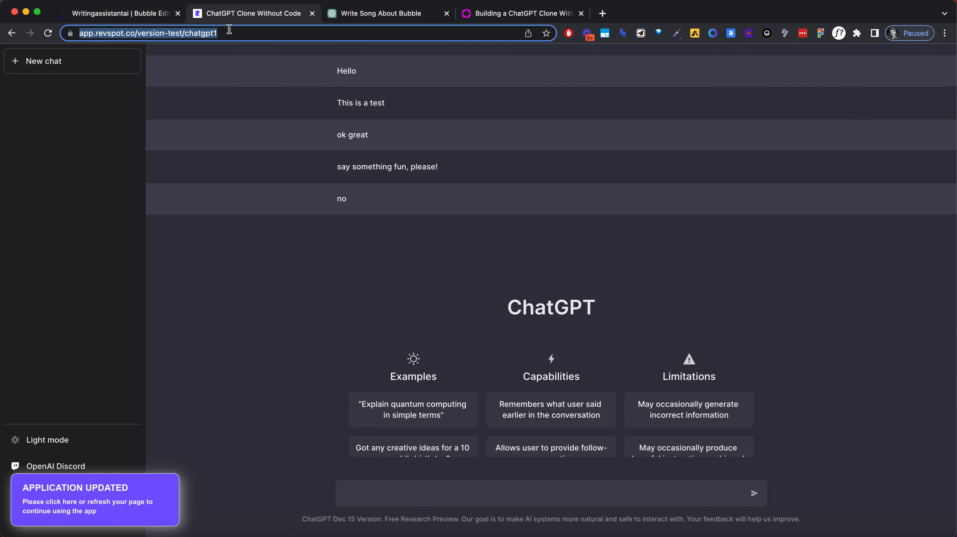
{"action": "type", "text": "+"}
{"action": "left_click", "coordinate": [48, 33]}
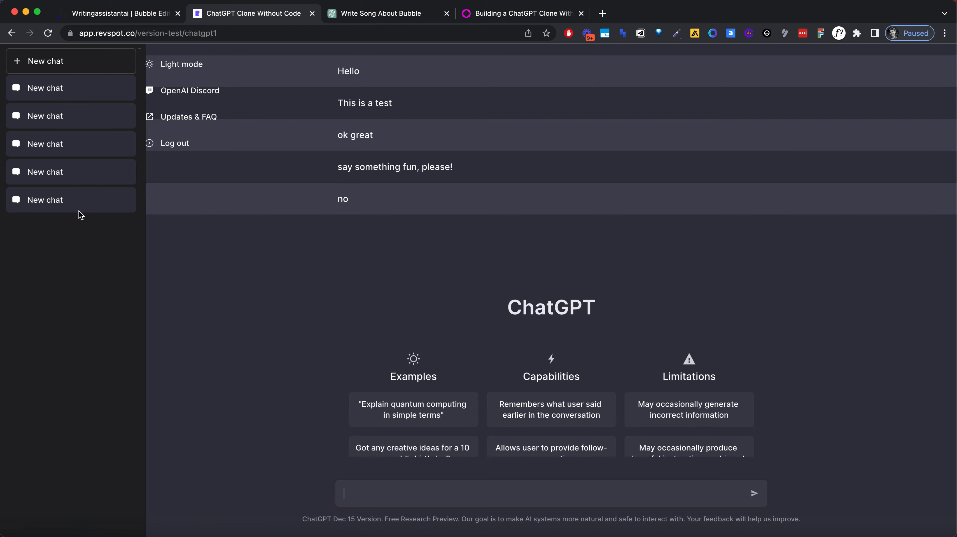
Step: Back in the Bubble editor, undo the sidebar layout and regrouping changes until the newly drawn group is gone, and close the page search
{"action": "left_click", "coordinate": [158, 14]}
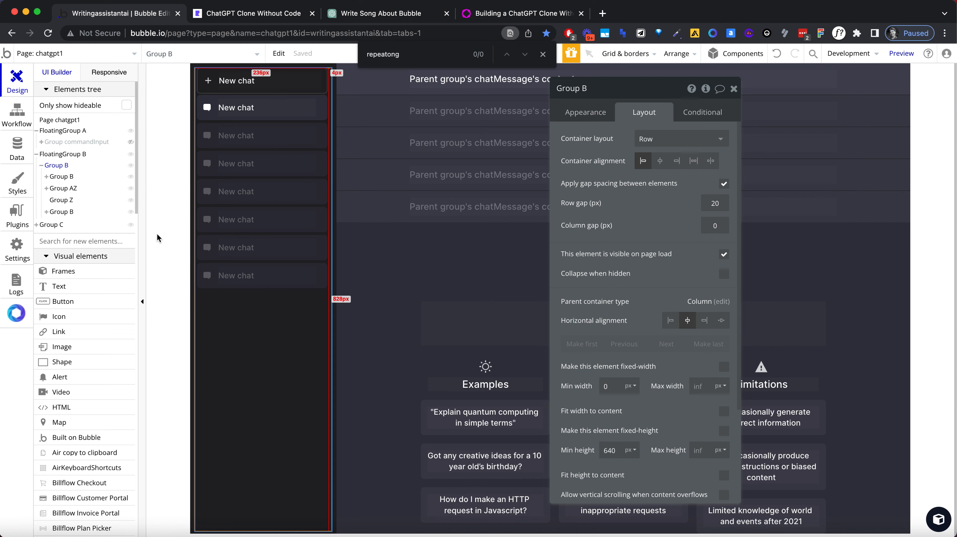
{"action": "key", "text": "super+z"}
{"action": "left_click", "coordinate": [160, 142]}
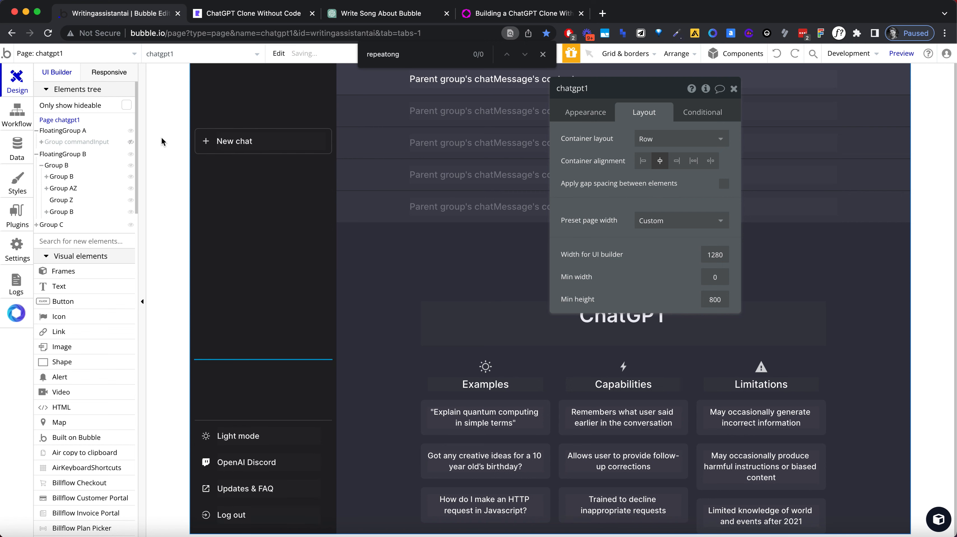
{"action": "left_click", "coordinate": [161, 137]}
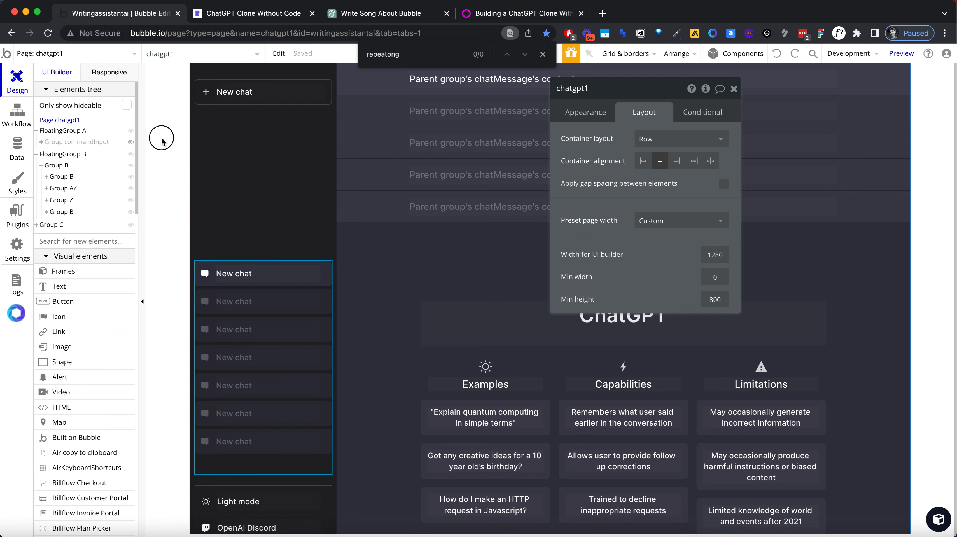
{"action": "key", "text": "super+z"}
{"action": "key", "text": "super+z"}
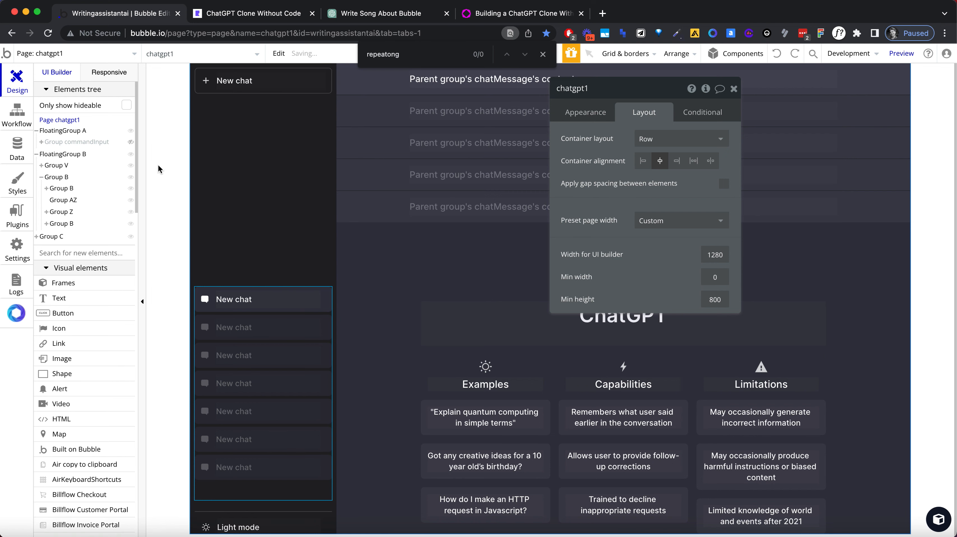
{"action": "key", "text": "super+z"}
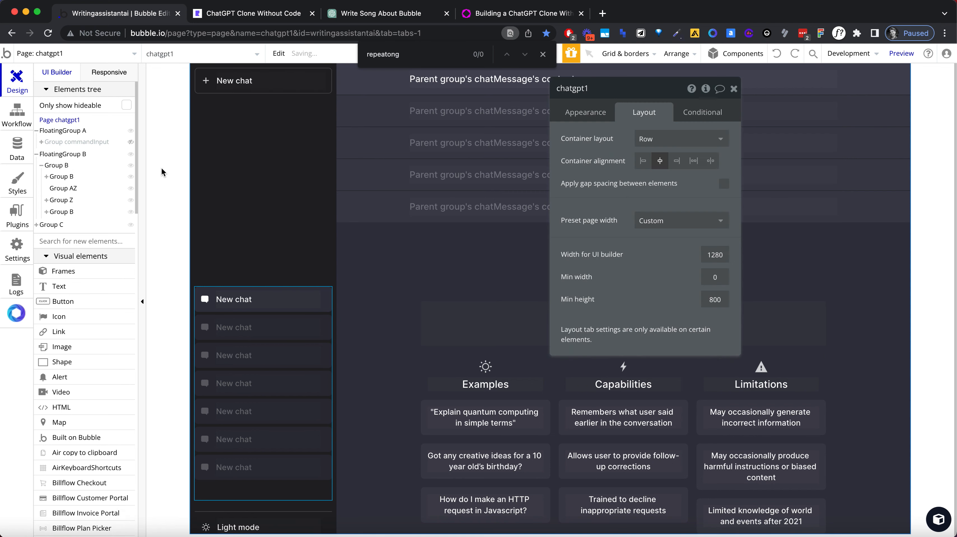
{"action": "left_click", "coordinate": [163, 260]}
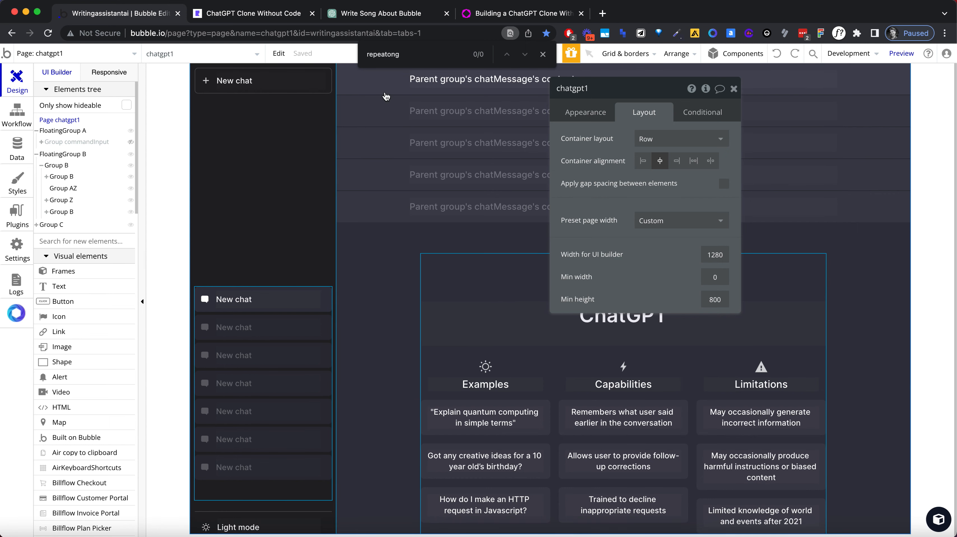
{"action": "key", "text": "super+z"}
{"action": "left_click", "coordinate": [543, 54]}
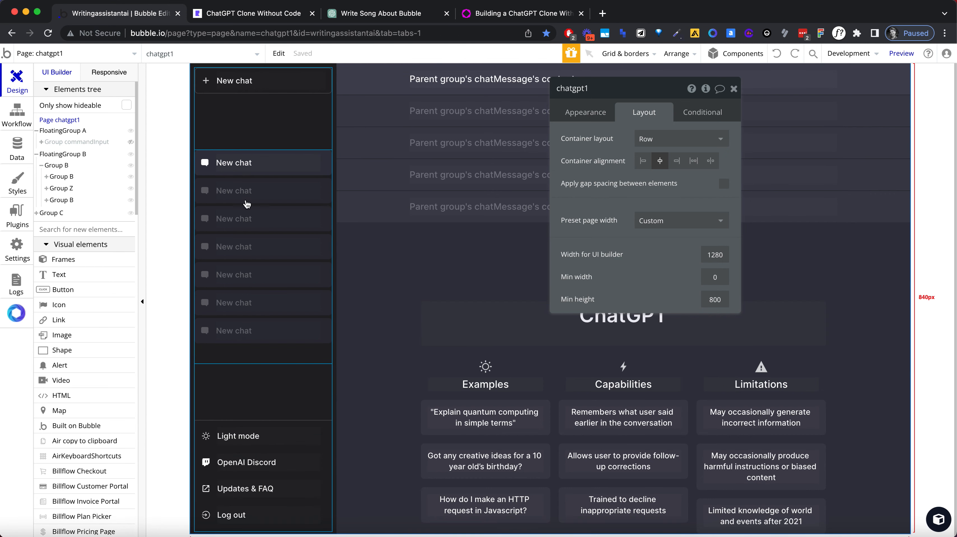
Step: Copy the chat icon in the chatChannel list's first row and paste two duplicates into the same row group
{"action": "left_click", "coordinate": [205, 162]}
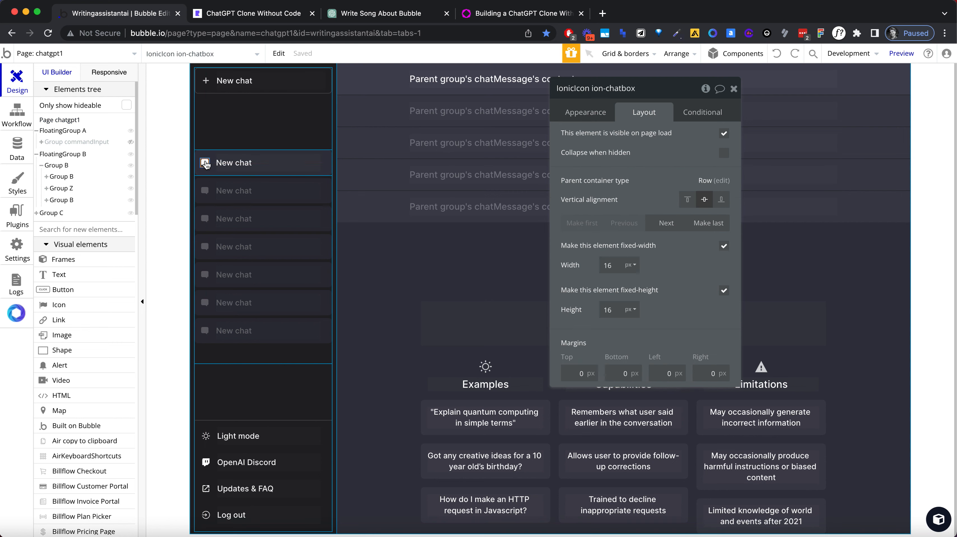
{"action": "left_click", "coordinate": [175, 147]}
{"action": "left_click", "coordinate": [276, 204]}
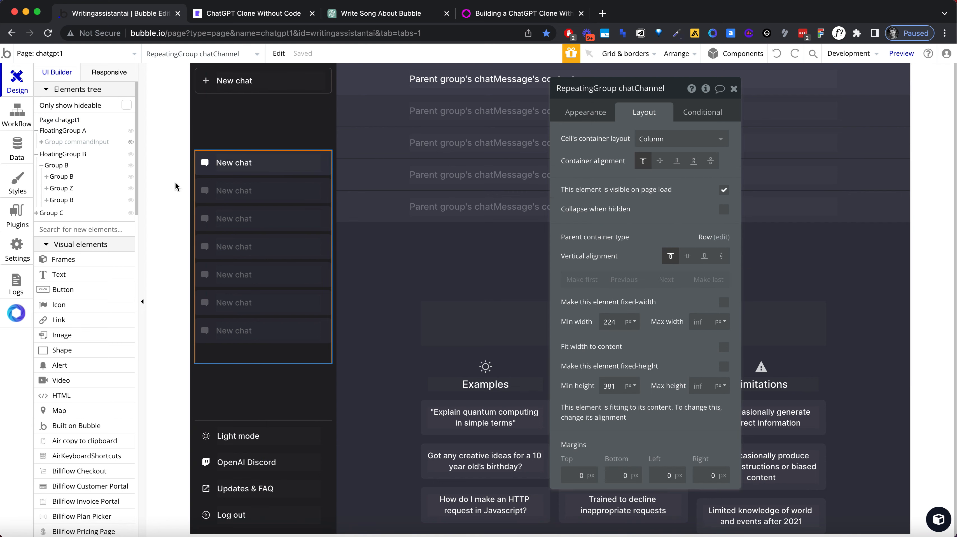
{"action": "left_click", "coordinate": [175, 187]}
{"action": "left_click", "coordinate": [205, 164]}
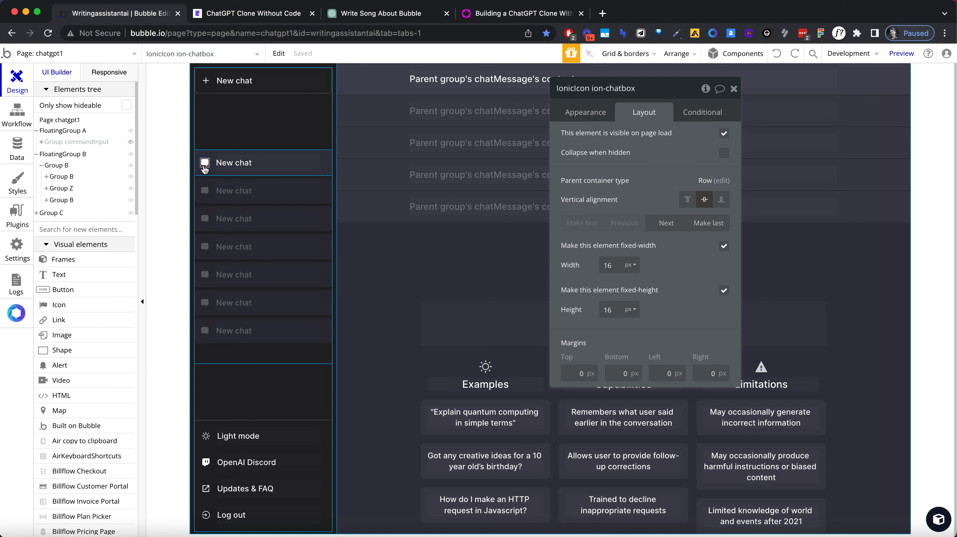
{"action": "left_click", "coordinate": [320, 164]}
{"action": "left_click", "coordinate": [286, 164]}
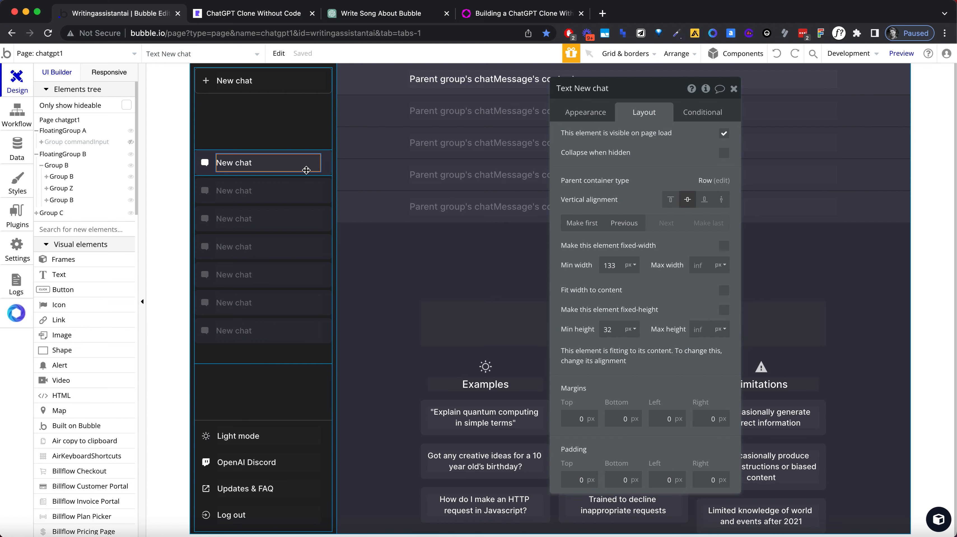
{"action": "left_click", "coordinate": [325, 169]}
{"action": "key", "text": "super+v"}
{"action": "key", "text": "super+v"}
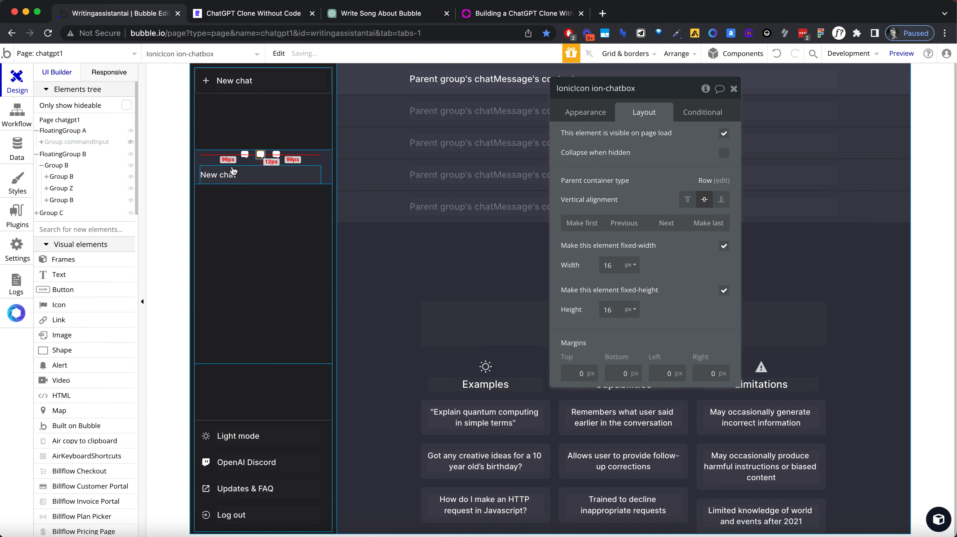
Step: Set the New chat text's minimum width to 50 px and move the two duplicated chat icons after it in the row
{"action": "left_click", "coordinate": [233, 174]}
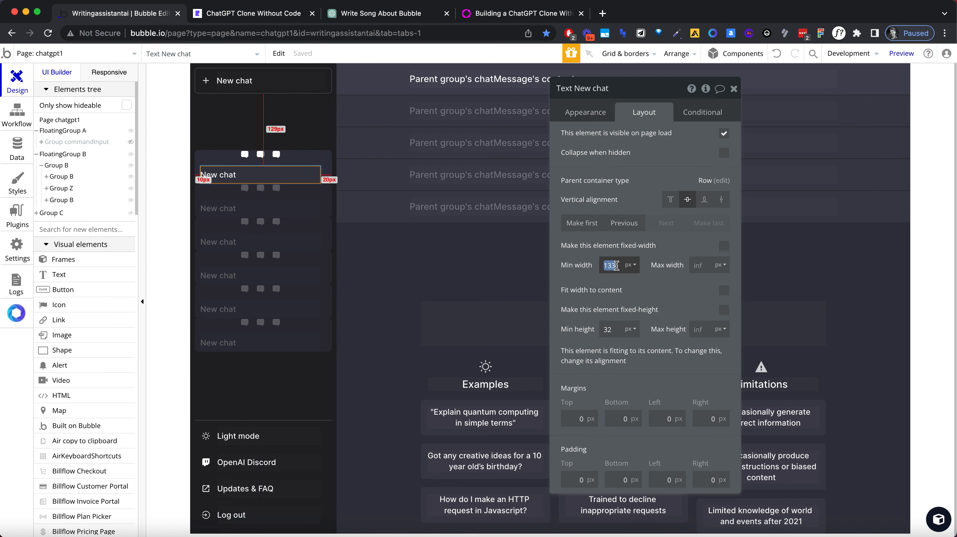
{"action": "type", "text": "50"}
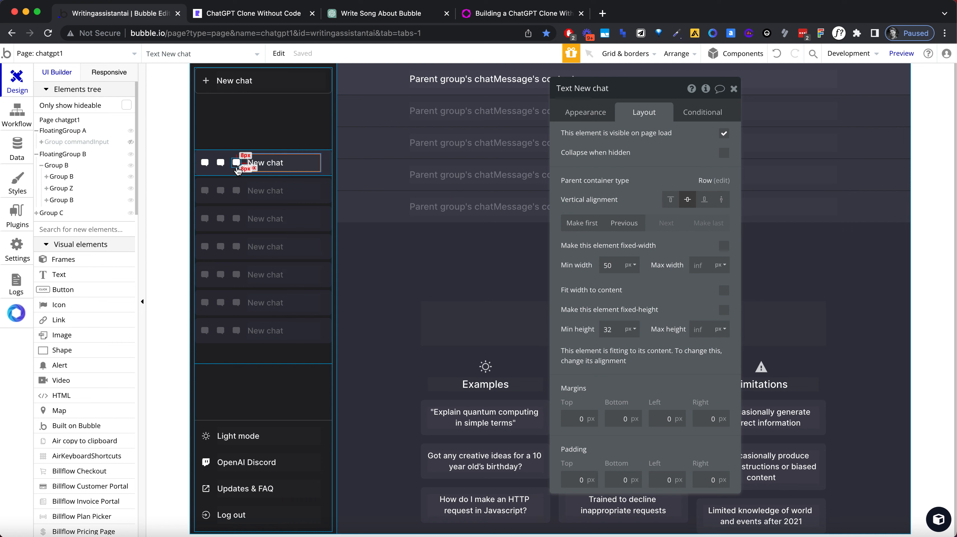
{"action": "left_click", "coordinate": [220, 163]}
{"action": "left_click", "coordinate": [702, 225]}
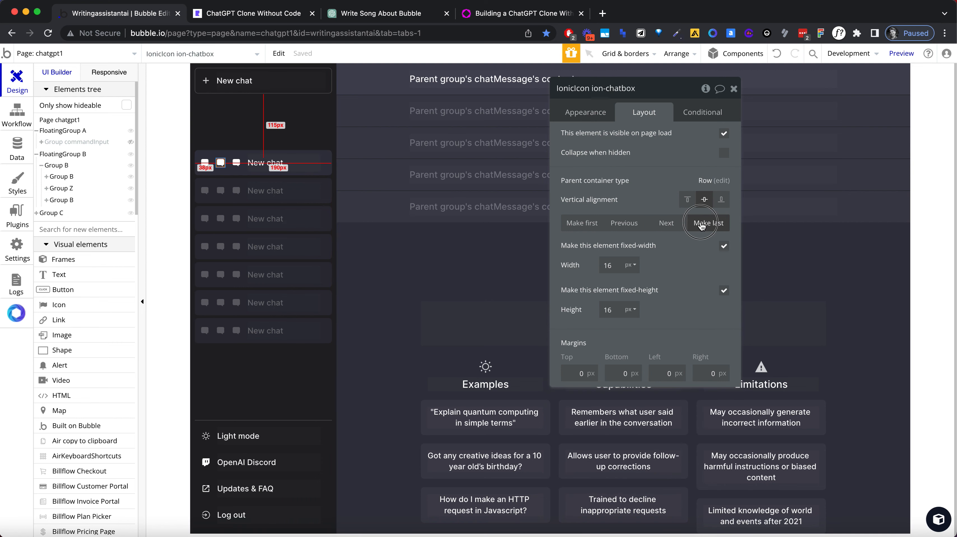
{"action": "left_click", "coordinate": [716, 223]}
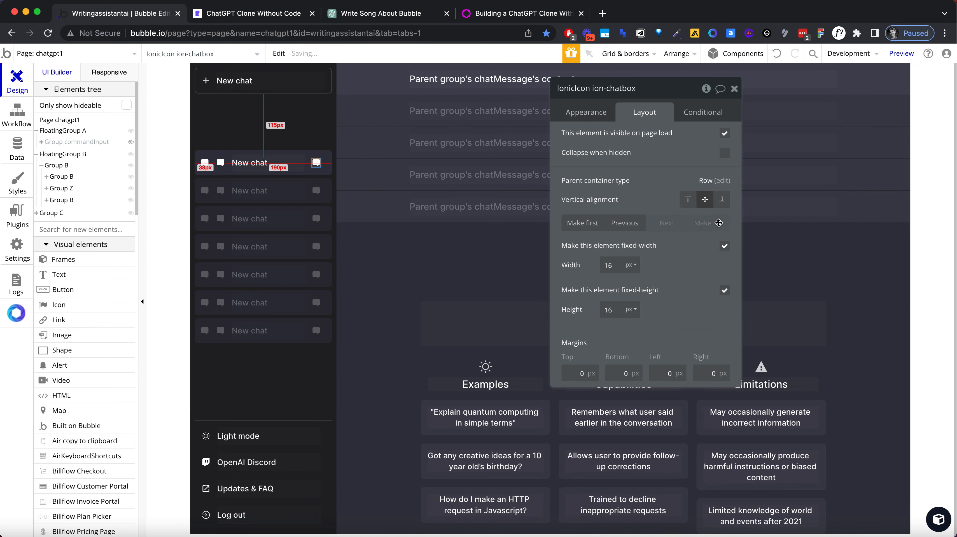
{"action": "left_click", "coordinate": [221, 164]}
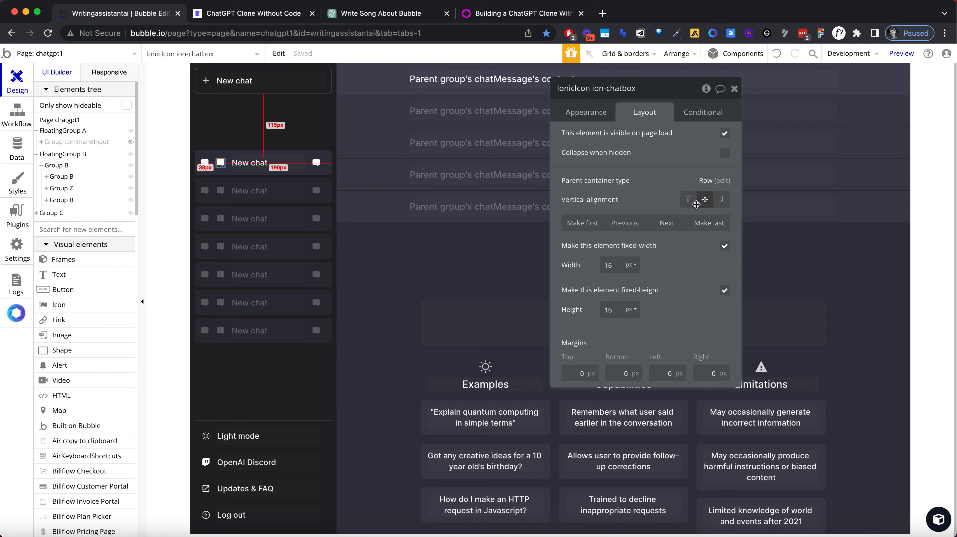
{"action": "left_click", "coordinate": [722, 223]}
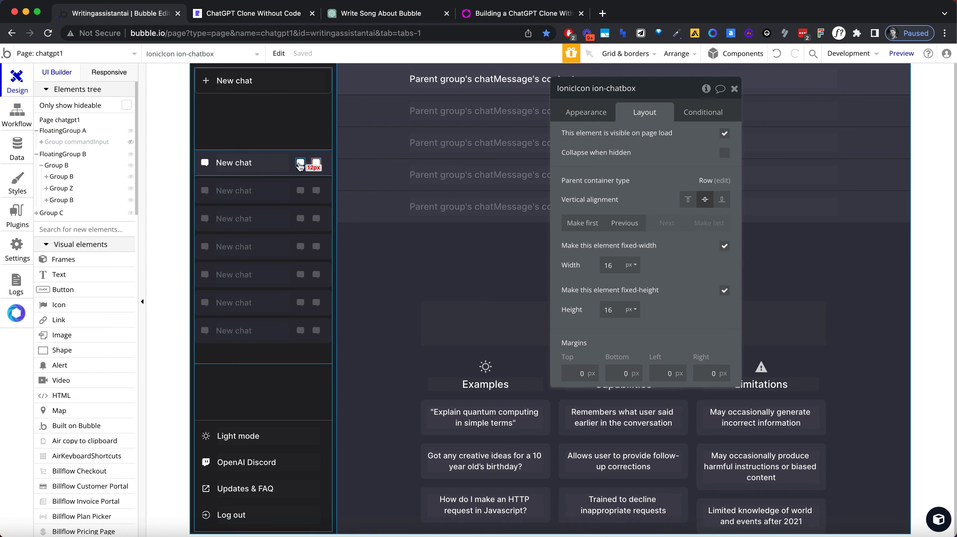
Step: Find an edit symbol and change the first duplicated icon in the chat row to the pencil
{"action": "left_click", "coordinate": [610, 115]}
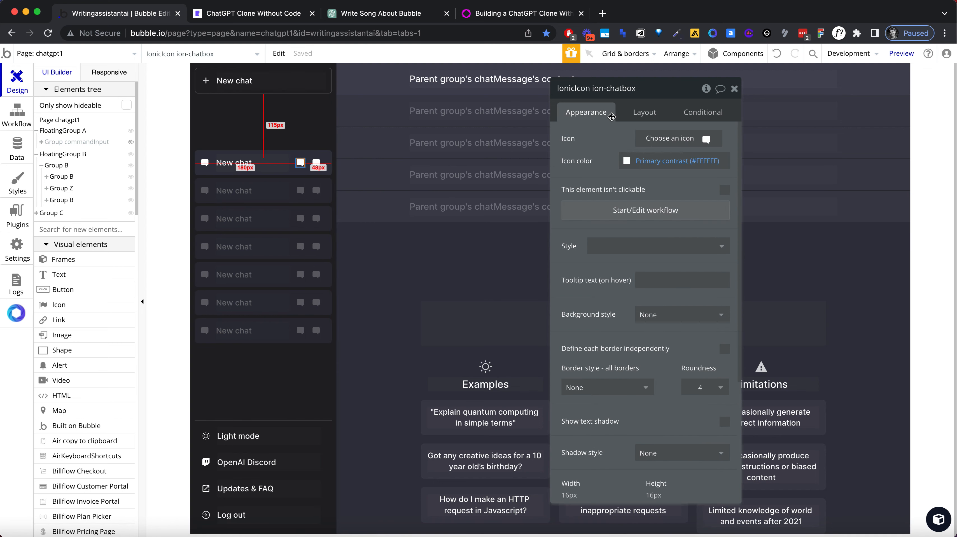
{"action": "left_click", "coordinate": [660, 139]}
{"action": "type", "text": "edit"}
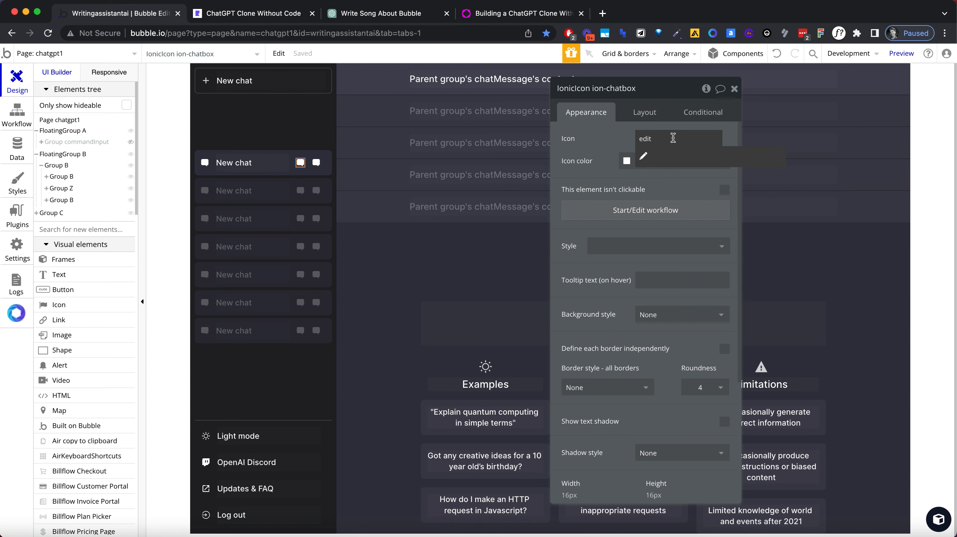
{"action": "type", "text": "change"}
{"action": "key", "text": "super+a"}
{"action": "type", "text": "edut"}
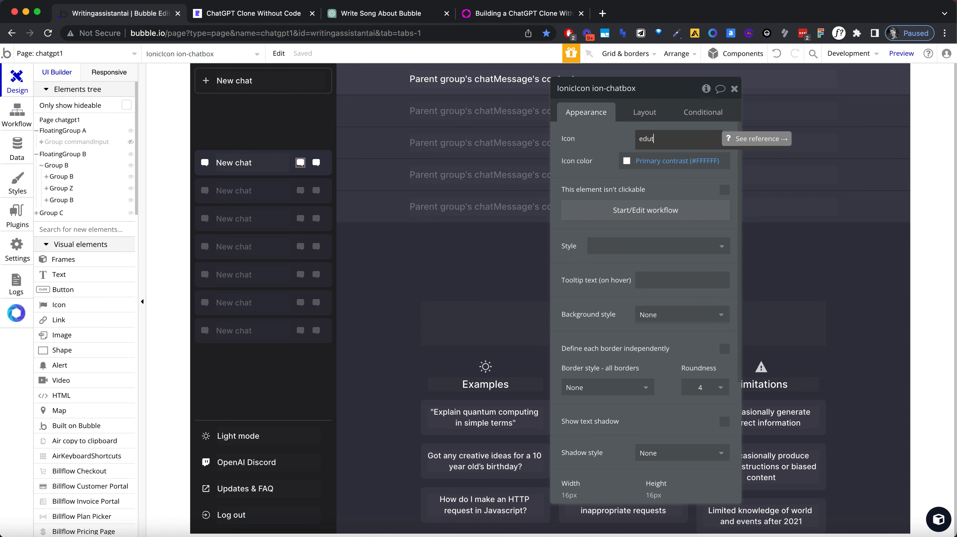
{"action": "type", "text": "dit"}
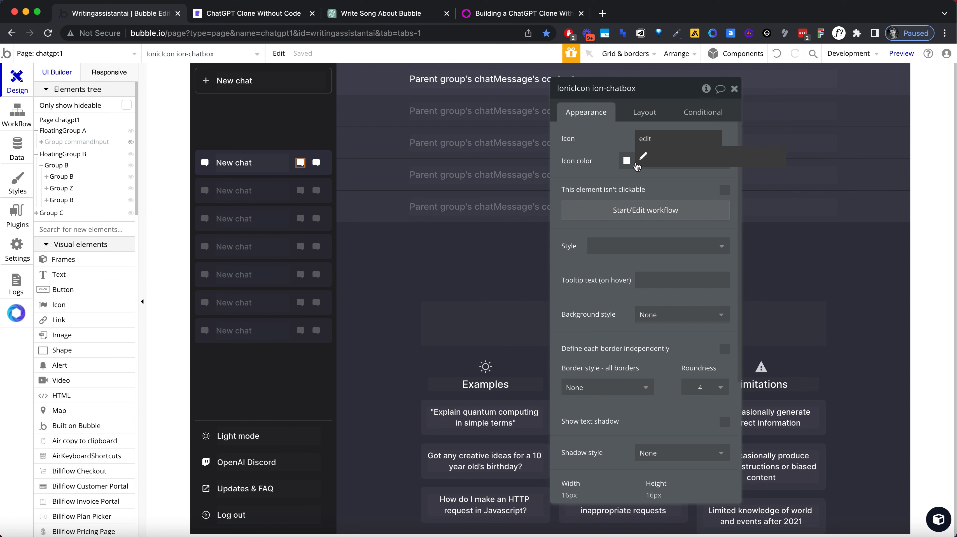
{"action": "left_click", "coordinate": [641, 160]}
Step: Find a delete symbol and change the last icon in the chat row to the trash can
{"action": "left_click", "coordinate": [316, 163]}
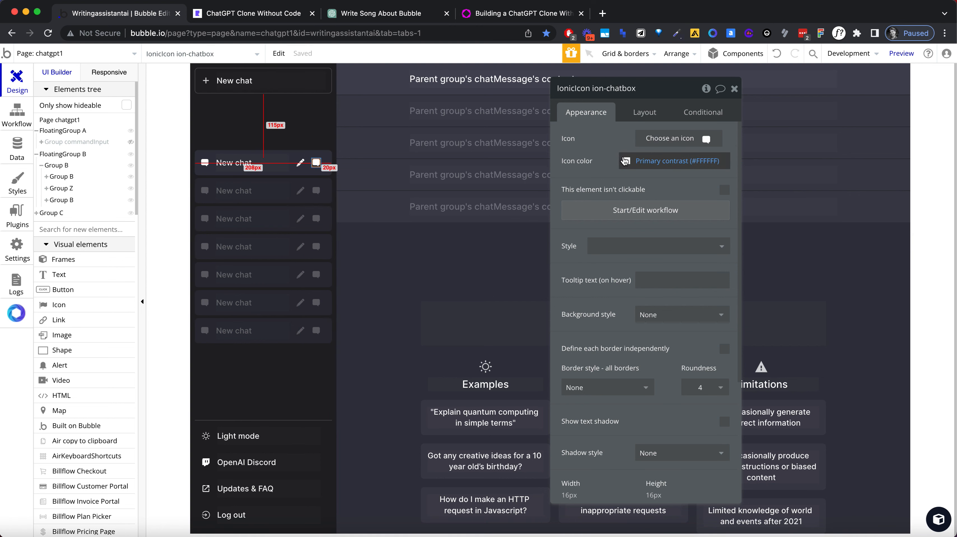
{"action": "left_click", "coordinate": [669, 138]}
{"action": "type", "text": "del"}
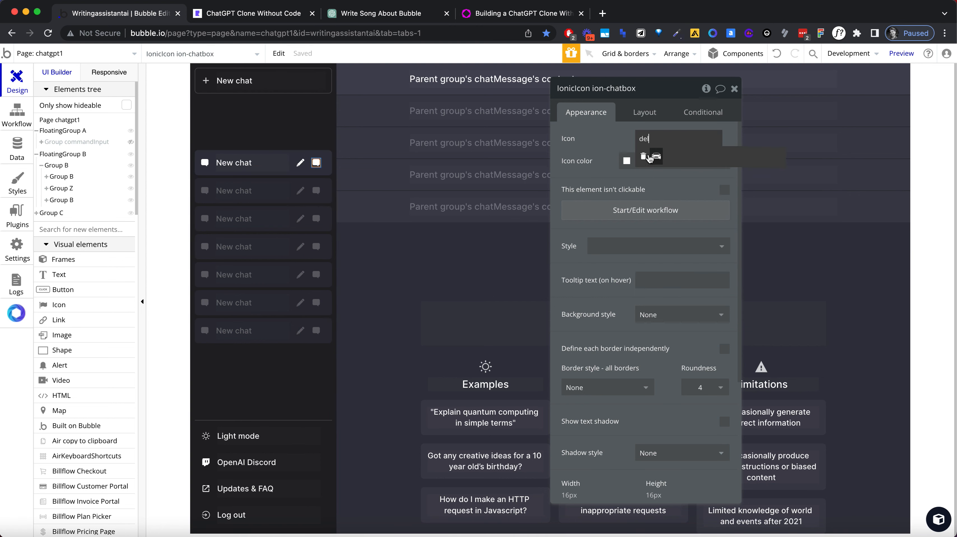
{"action": "left_click", "coordinate": [656, 152]}
{"action": "left_click", "coordinate": [388, 122]}
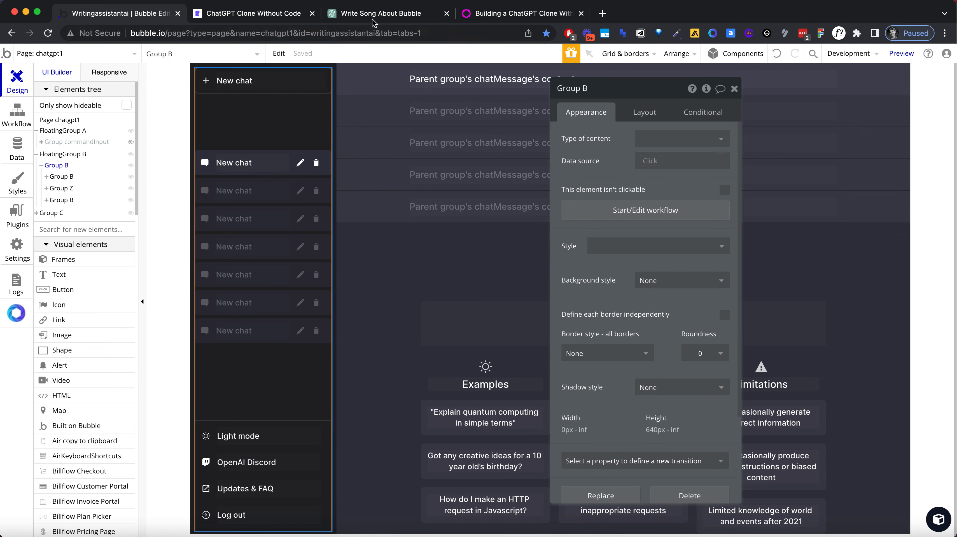
Step: Compare with the original ChatGPT sidebar and group the chat row's pencil and trash icons in a row container
{"action": "left_click", "coordinate": [375, 13]}
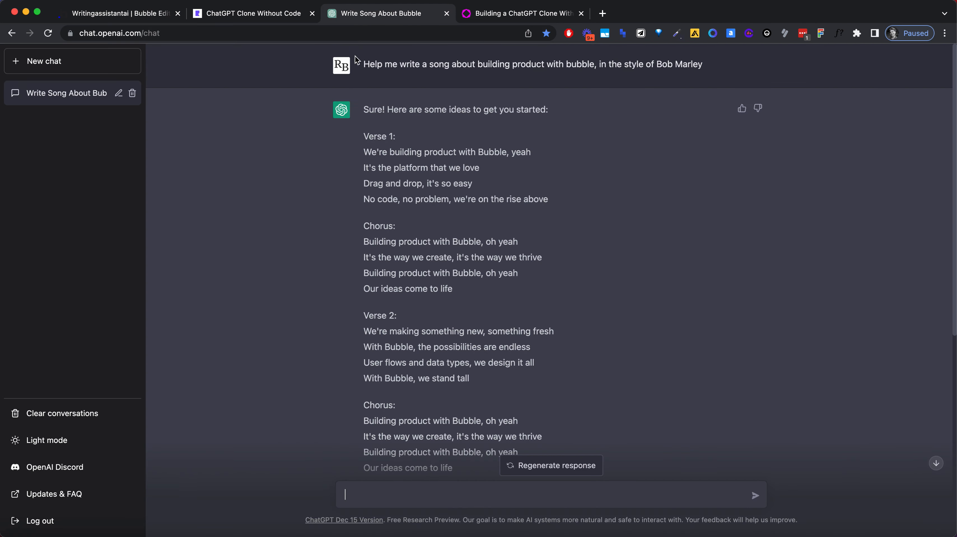
{"action": "left_click", "coordinate": [98, 20]}
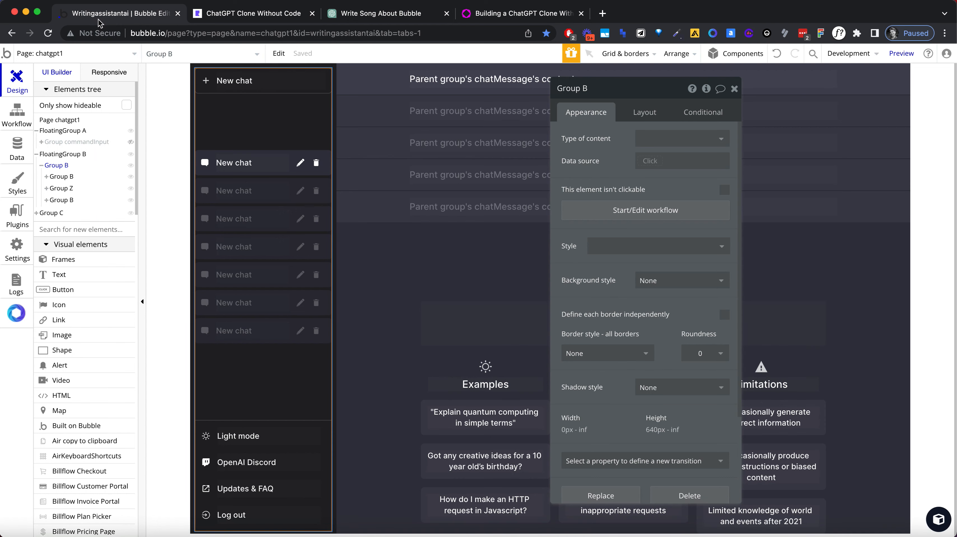
{"action": "left_click", "coordinate": [302, 165]}
{"action": "left_click", "coordinate": [316, 162], "text": "shift"}
{"action": "right_click", "coordinate": [316, 163]}
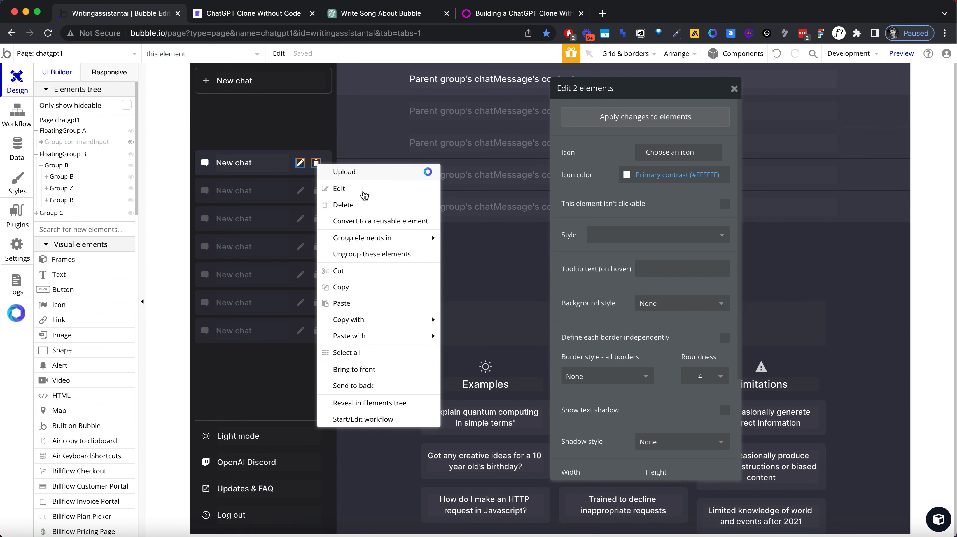
{"action": "mouse_move", "coordinate": [386, 241]}
{"action": "left_click", "coordinate": [491, 253]}
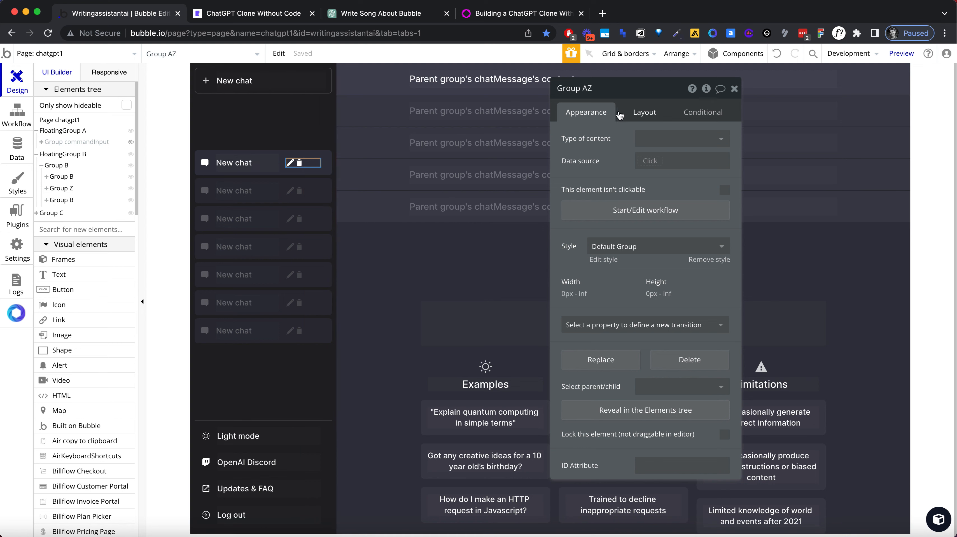
Step: Set the icon group's container alignment to space between and the surrounding chat row group's alignment to space around
{"action": "left_click", "coordinate": [637, 115]}
{"action": "left_click", "coordinate": [711, 161]}
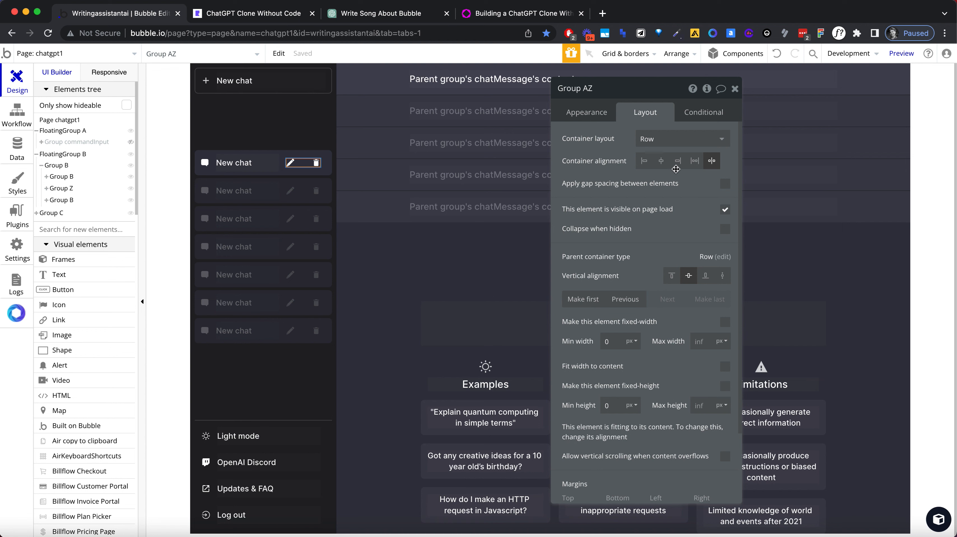
{"action": "left_click", "coordinate": [694, 161]}
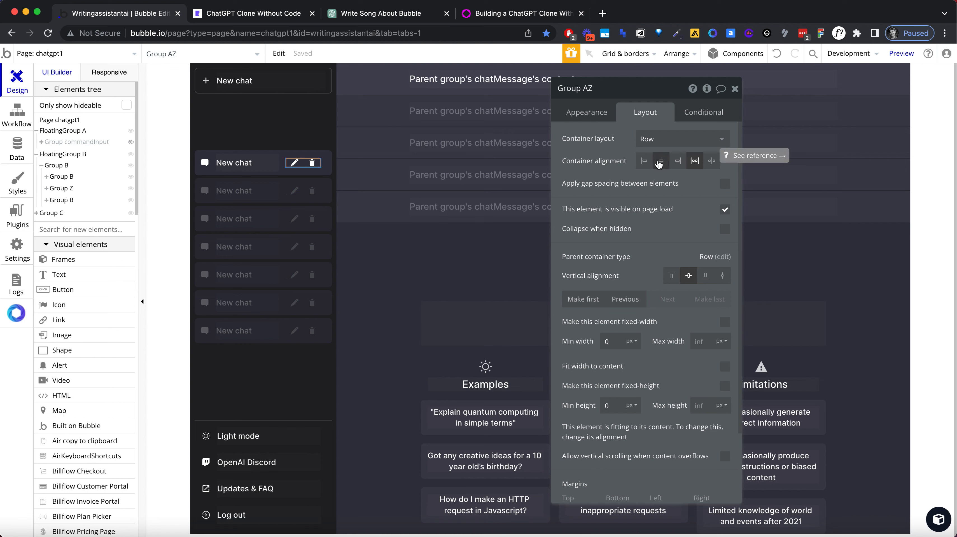
{"action": "left_click", "coordinate": [712, 160]}
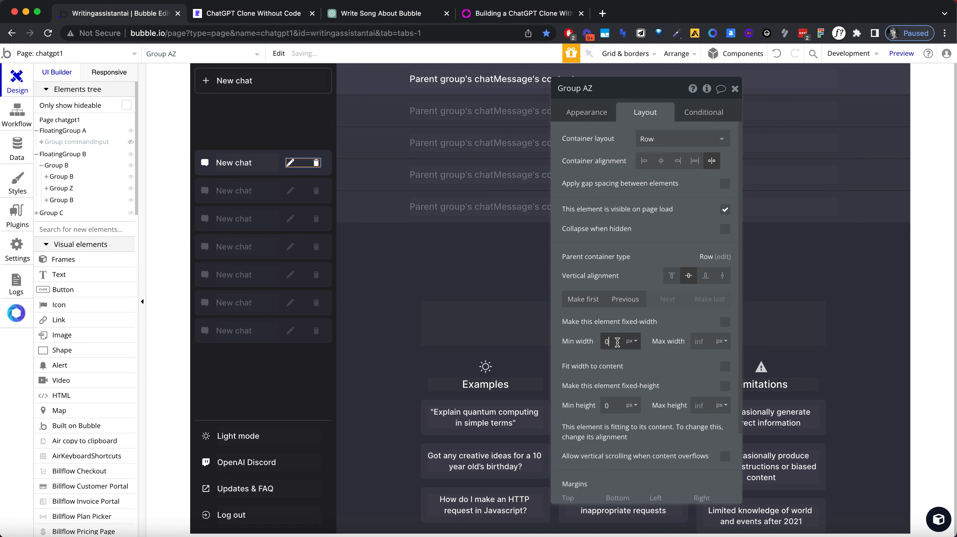
{"action": "left_click", "coordinate": [284, 156]}
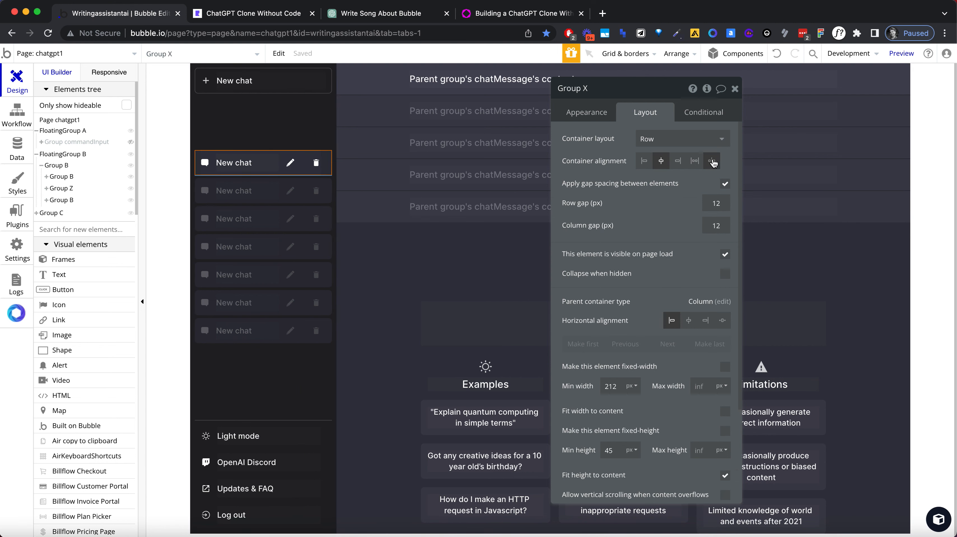
{"action": "left_click", "coordinate": [695, 162]}
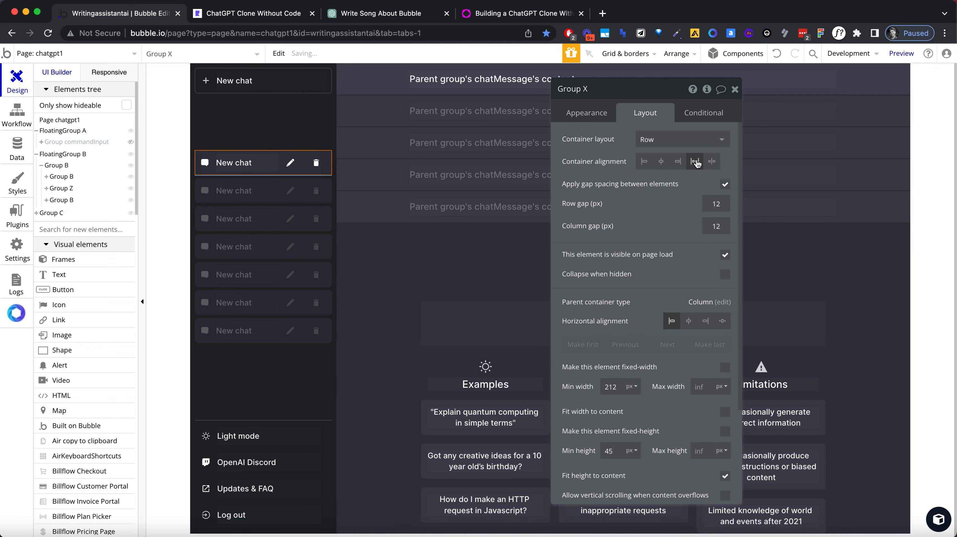
Step: Limit the pencil and trash icon group to a maximum width of 45 px, leaving fixed width off
{"action": "left_click", "coordinate": [303, 163]}
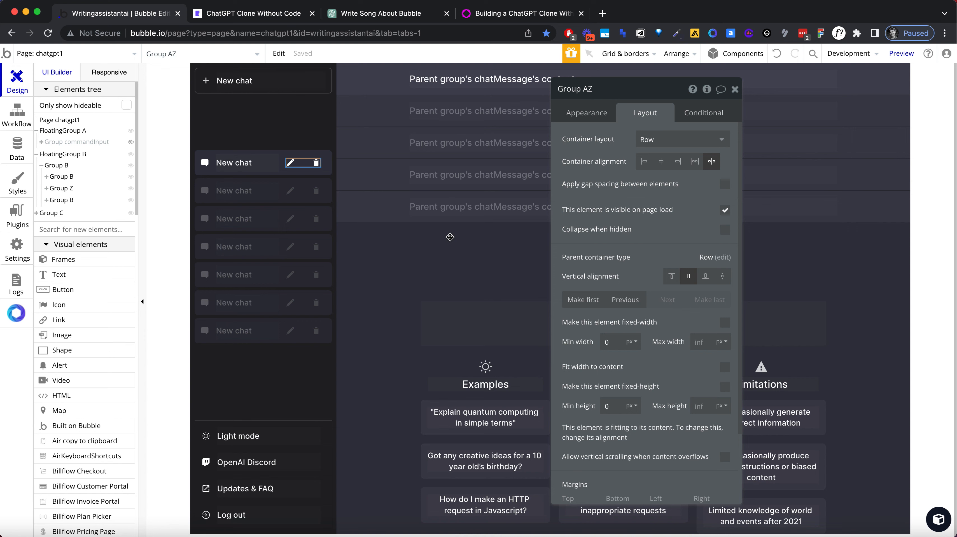
{"action": "left_click", "coordinate": [258, 169]}
{"action": "left_click", "coordinate": [303, 164]}
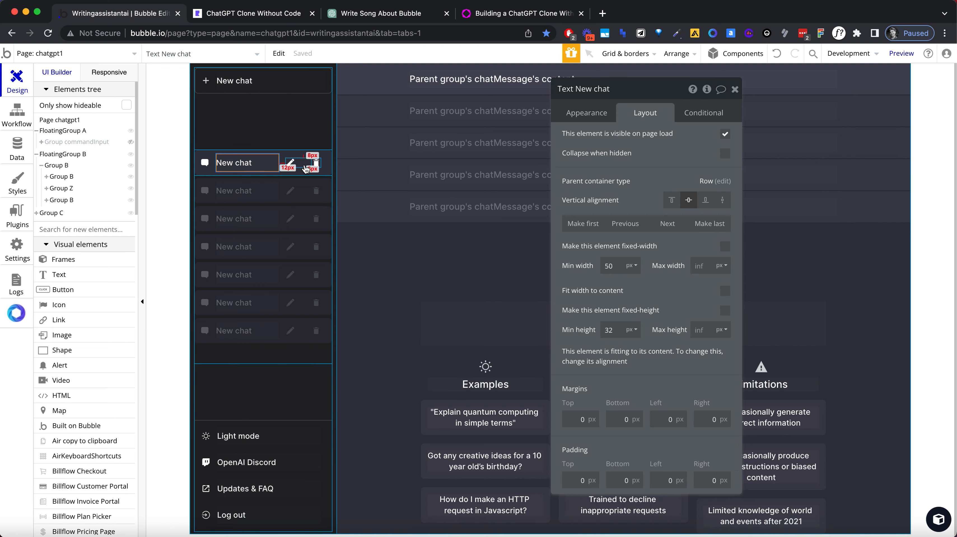
{"action": "left_click", "coordinate": [634, 340]}
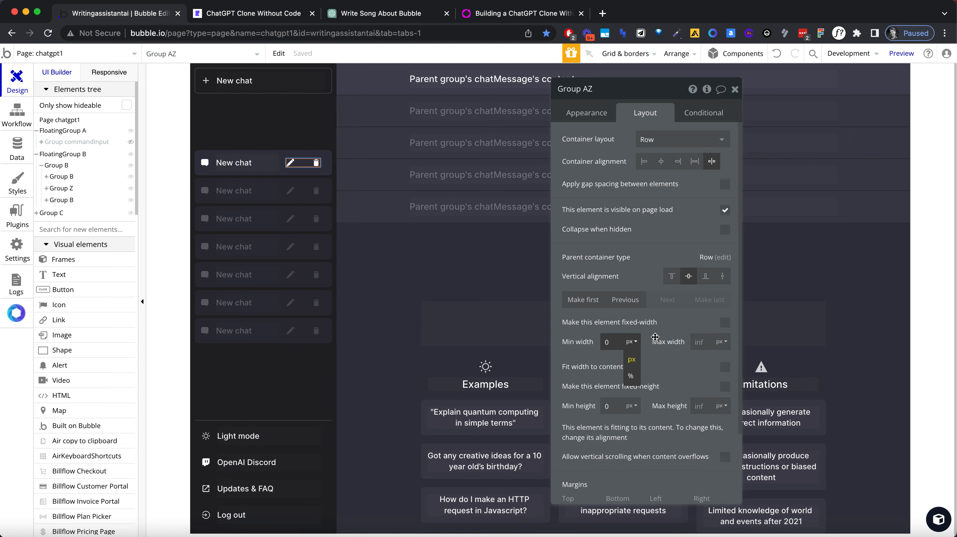
{"action": "left_click", "coordinate": [724, 323]}
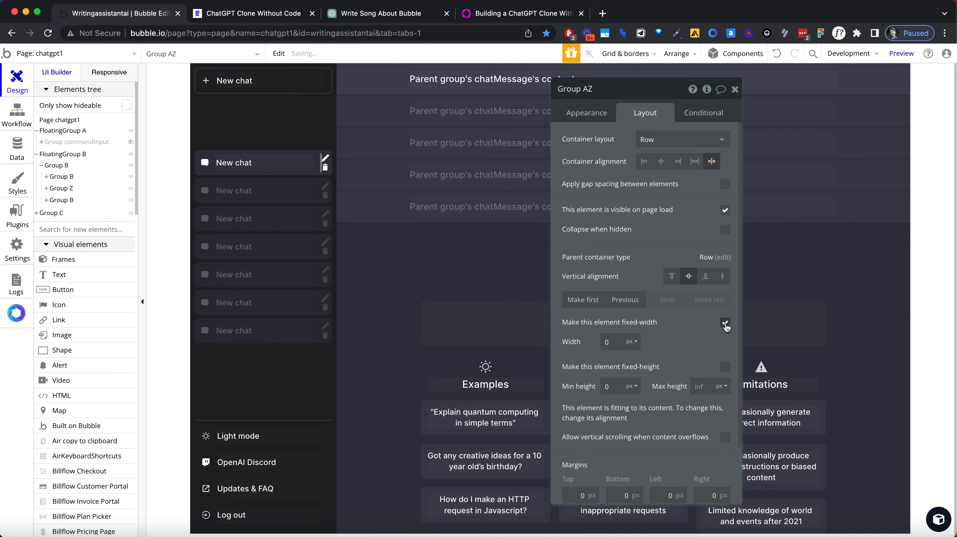
{"action": "left_click", "coordinate": [725, 324]}
{"action": "type", "text": "50"}
{"action": "key", "text": "Tab"}
{"action": "type", "text": "35"}
{"action": "key", "text": "Tab"}
{"action": "type", "text": "40"}
{"action": "key", "text": "Tab"}
{"action": "left_click", "coordinate": [712, 341]}
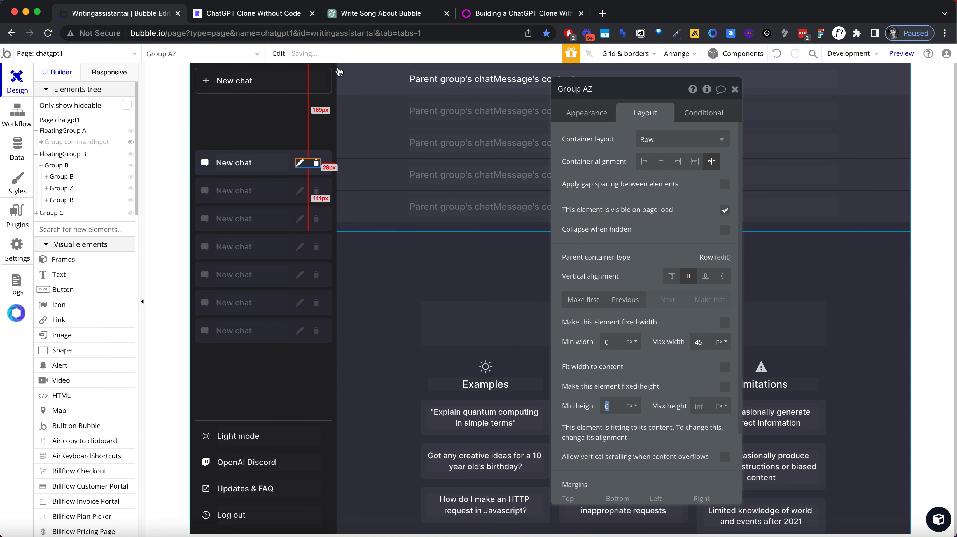
Step: Reload the chatgpt1 preview and compare its chat row icons with the original ChatGPT sidebar, and return to the Bubble editor
{"action": "left_click", "coordinate": [393, 14]}
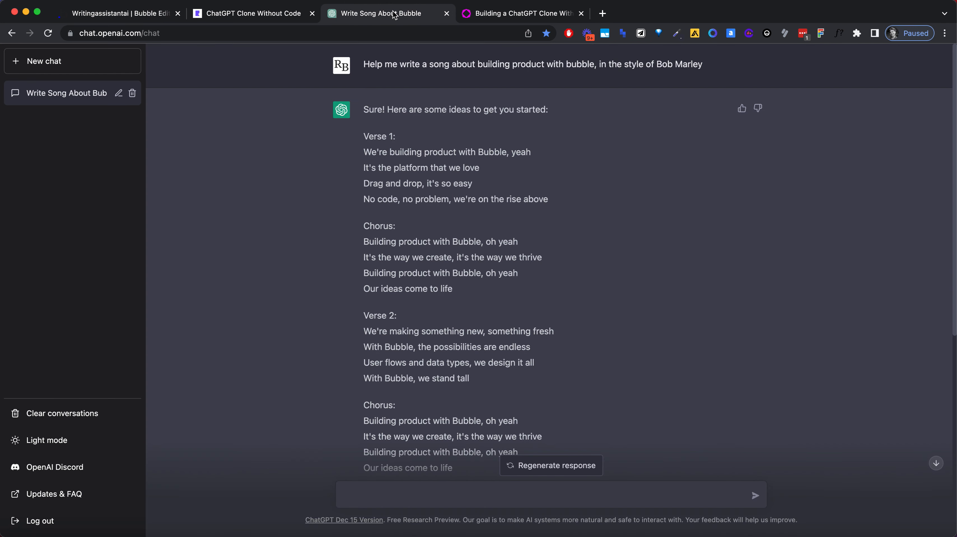
{"action": "left_click", "coordinate": [240, 18]}
{"action": "left_click", "coordinate": [244, 33]}
{"action": "key", "text": "Return"}
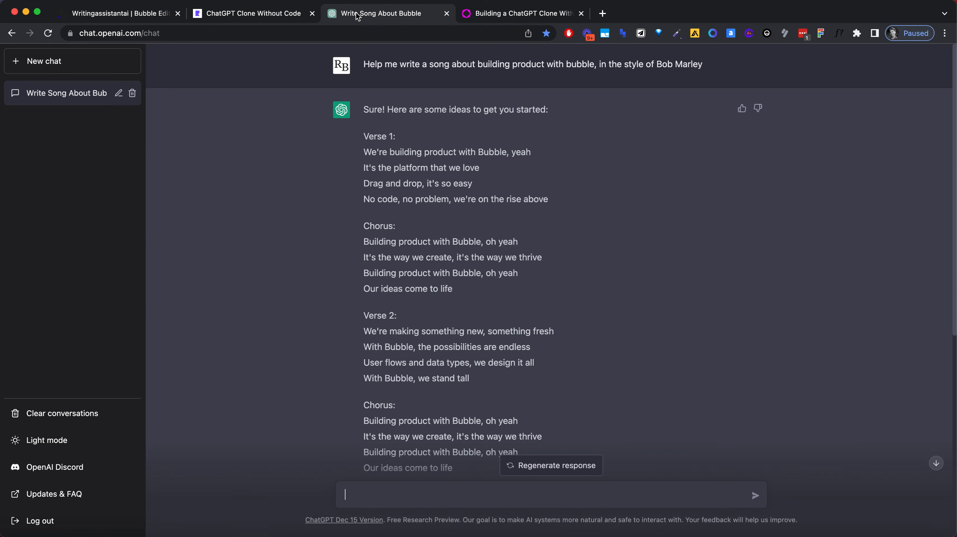
{"action": "left_click", "coordinate": [357, 16]}
{"action": "left_click", "coordinate": [240, 16]}
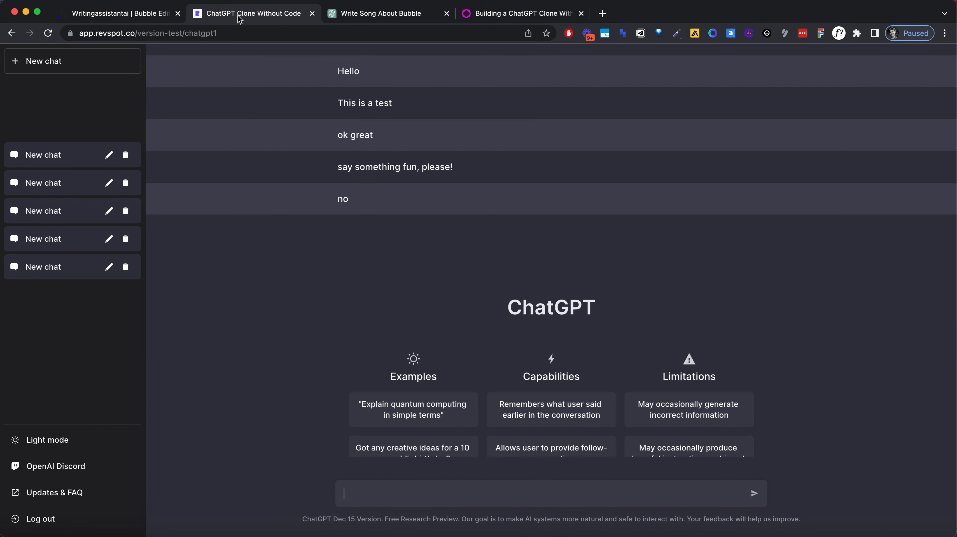
{"action": "left_click", "coordinate": [139, 15]}
Step: Set the chat row group's right padding to 10 px
{"action": "left_click", "coordinate": [305, 172]}
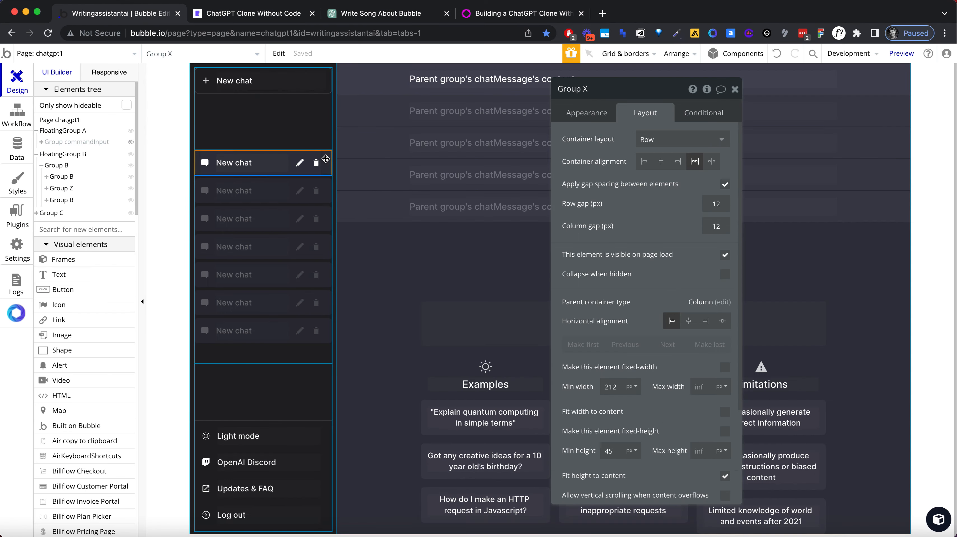
{"action": "scroll", "coordinate": [672, 339], "scroll_direction": "down", "scroll_amount": 5}
{"action": "left_click", "coordinate": [705, 491]}
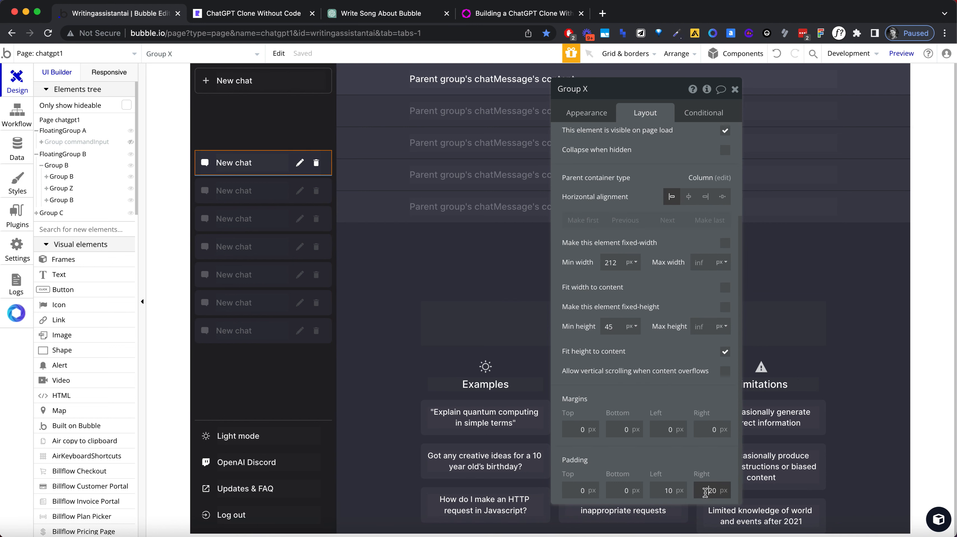
{"action": "type", "text": "10"}
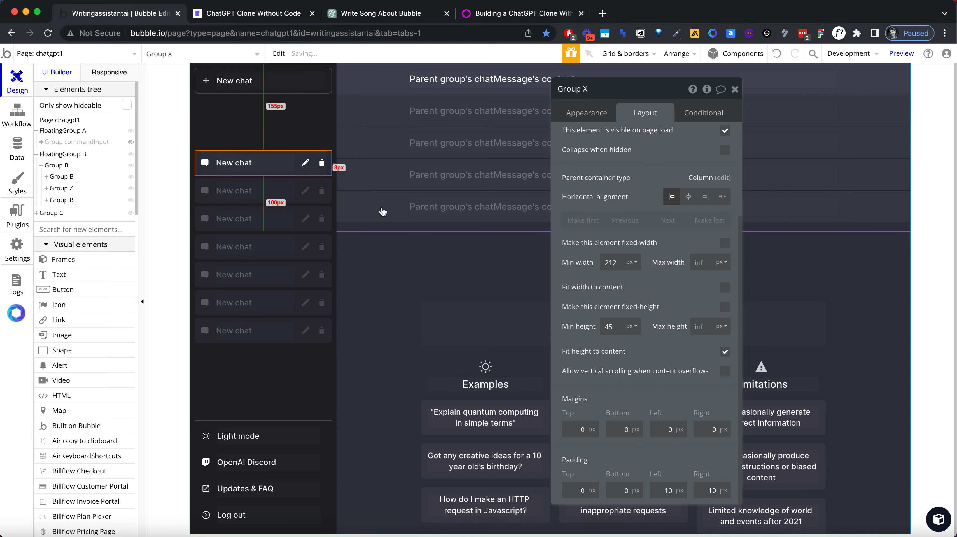
Step: Set the maximum width of the pencil and trash icon group to 40 px
{"action": "left_click", "coordinate": [314, 164]}
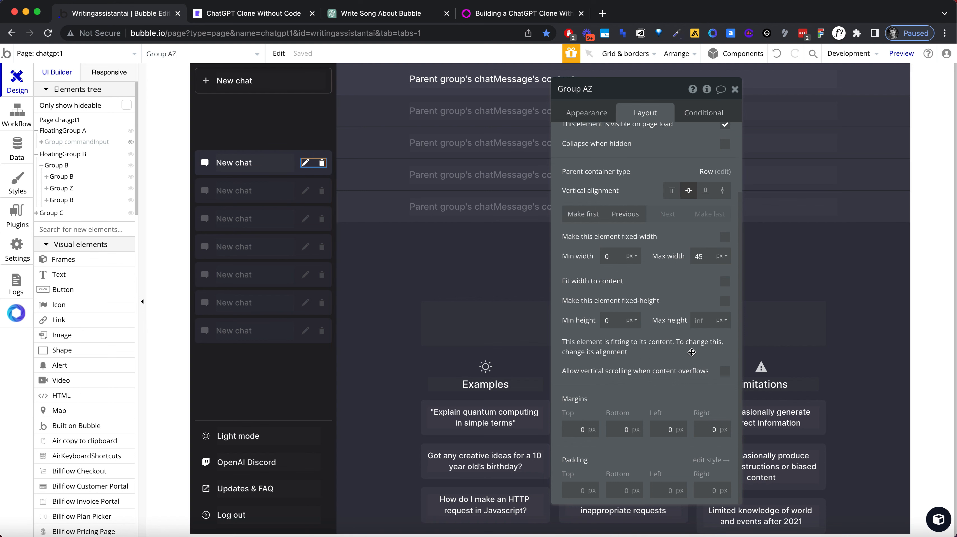
{"action": "double_click", "coordinate": [699, 255]}
{"action": "type", "text": "4"}
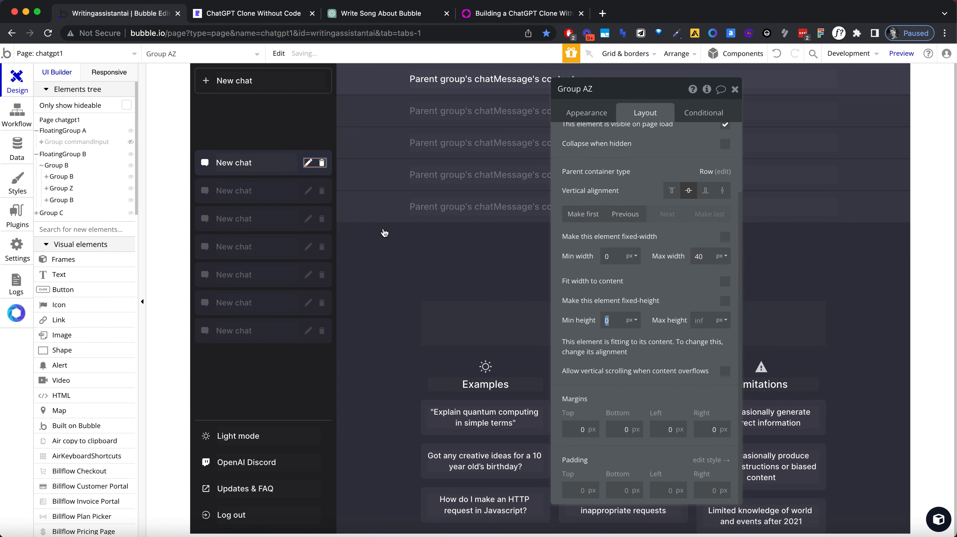
Step: Examine the layout settings of the sidebar's Group B and the layout and appearance settings of the chatChannel repeating group
{"action": "left_click", "coordinate": [270, 137]}
{"action": "left_click", "coordinate": [283, 152]}
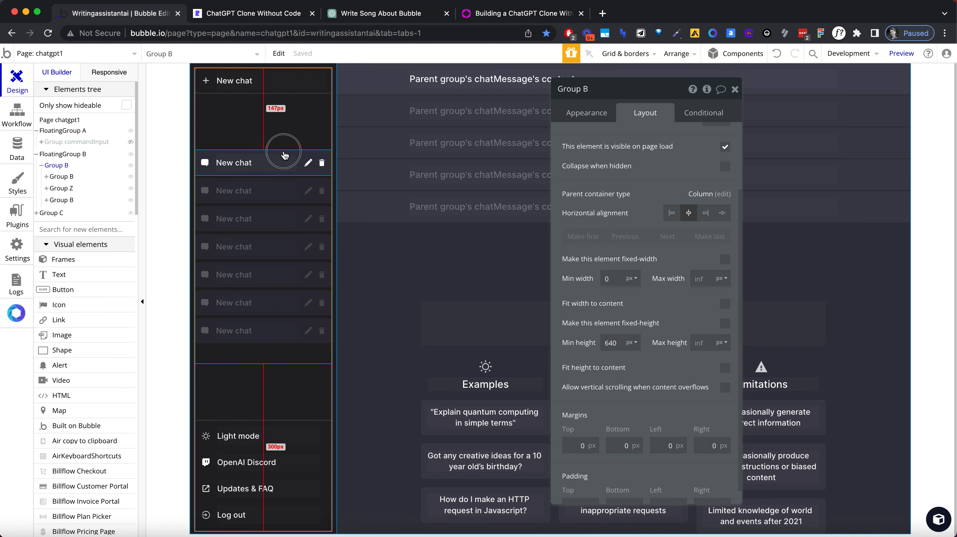
{"action": "left_click", "coordinate": [284, 206]}
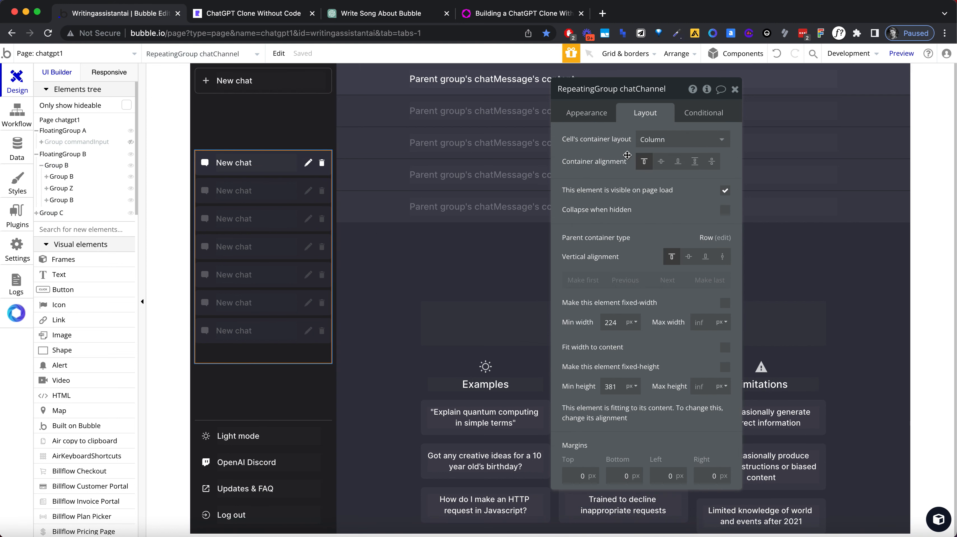
{"action": "left_click", "coordinate": [594, 114]}
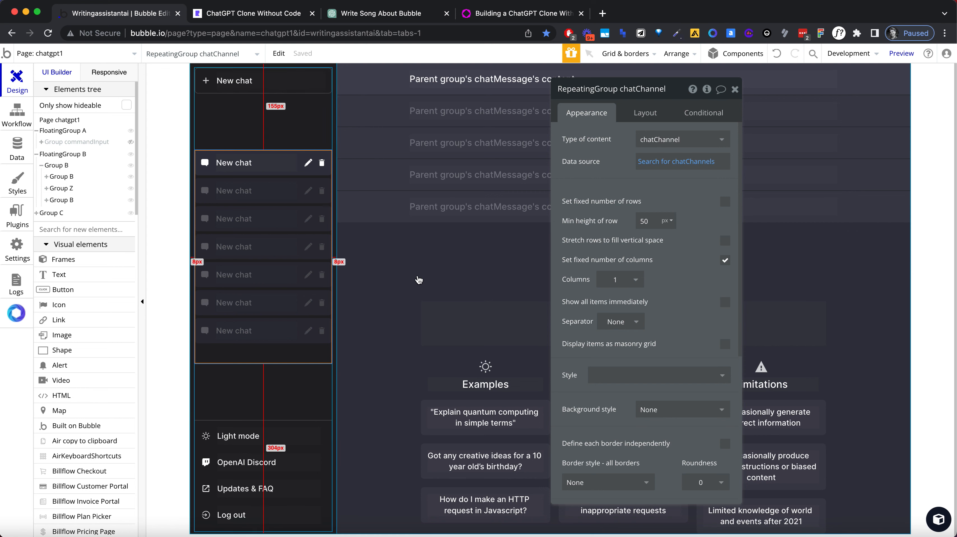
{"action": "left_click", "coordinate": [420, 267]}
{"action": "left_click", "coordinate": [303, 263]}
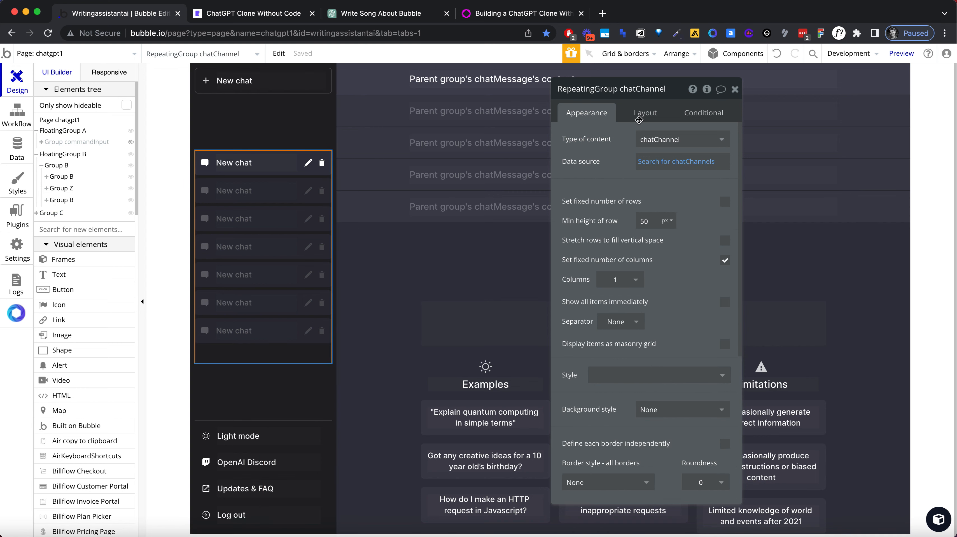
{"action": "left_click", "coordinate": [649, 114]}
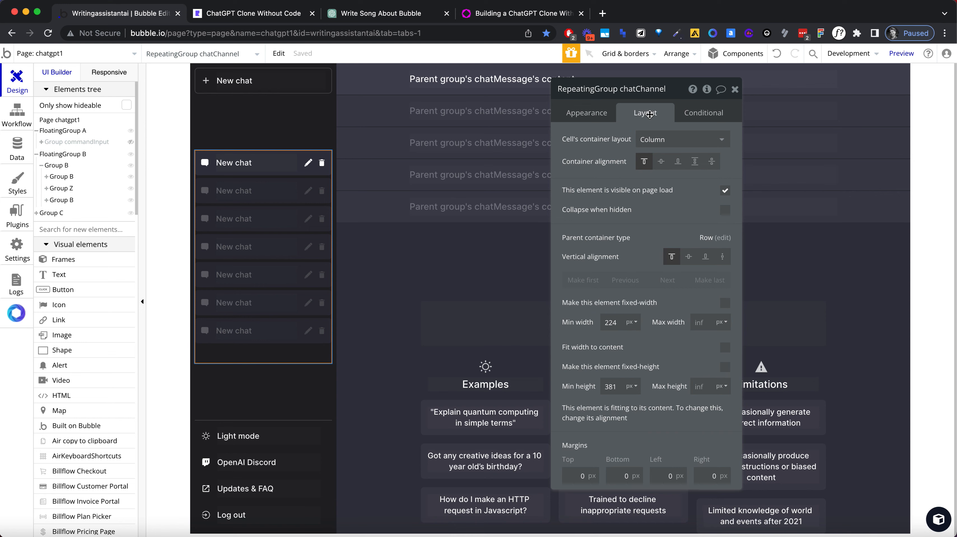
{"action": "left_click", "coordinate": [282, 134]}
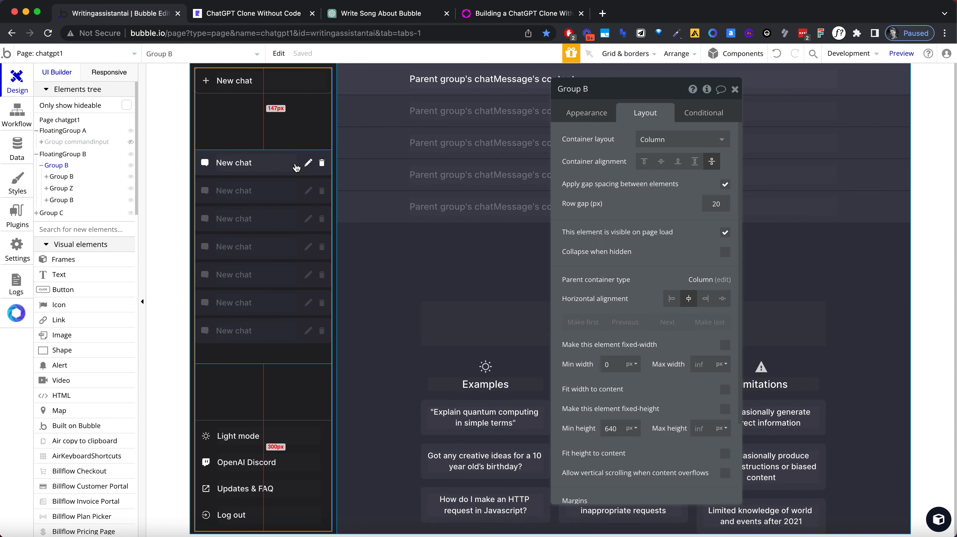
{"action": "left_click", "coordinate": [305, 151]}
{"action": "left_click", "coordinate": [298, 182]}
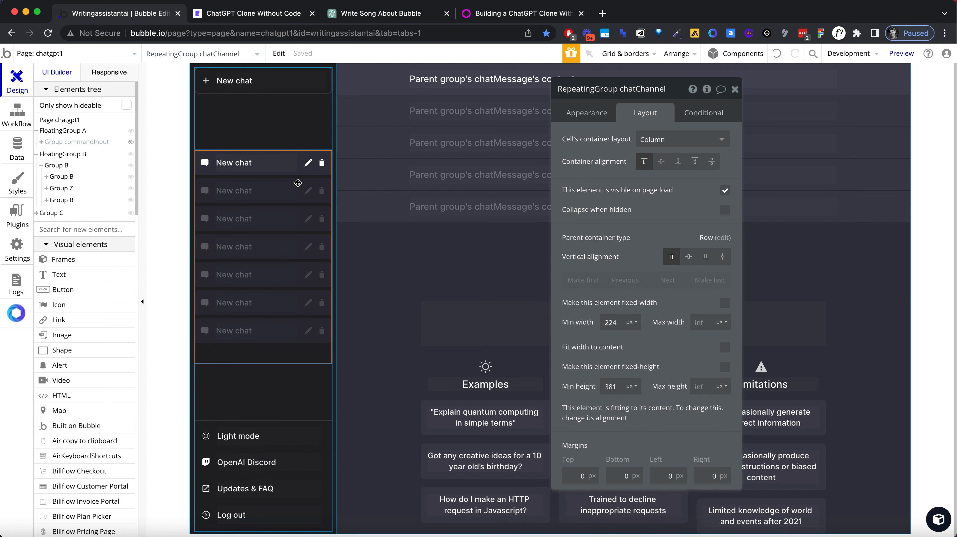
Step: Set the chat row group's type of content to chatChannel and its data source to Current cell's chatChannel
{"action": "left_click", "coordinate": [581, 118]}
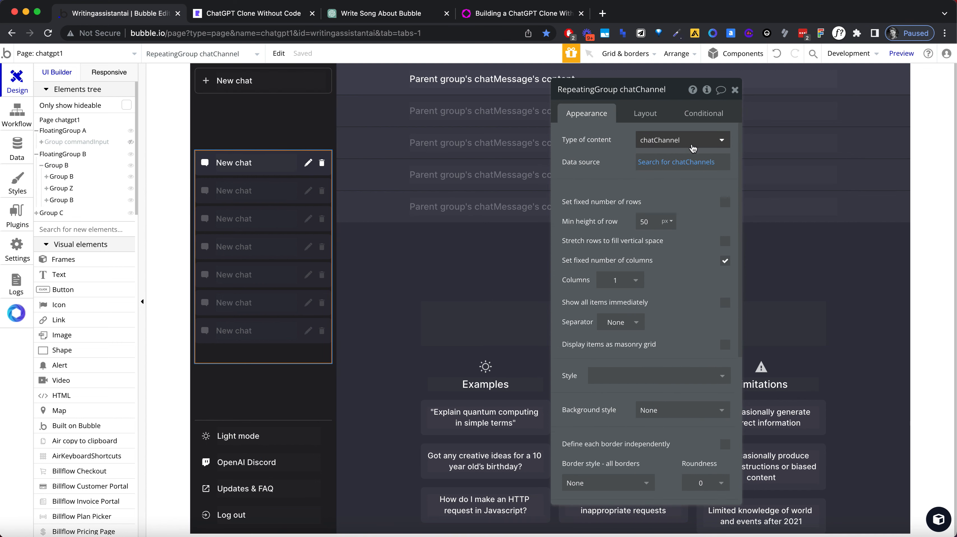
{"action": "left_click", "coordinate": [301, 174]}
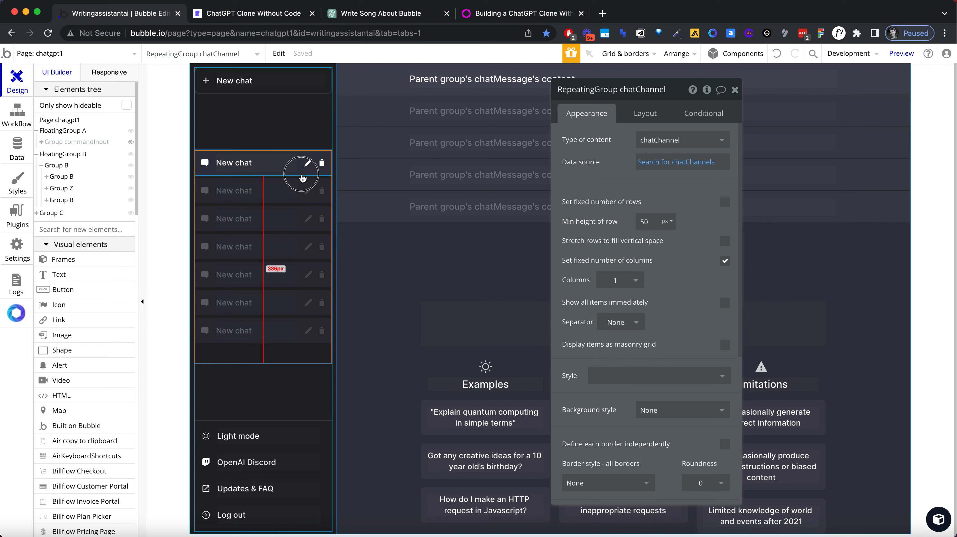
{"action": "left_click", "coordinate": [663, 139]}
{"action": "type", "text": "c"}
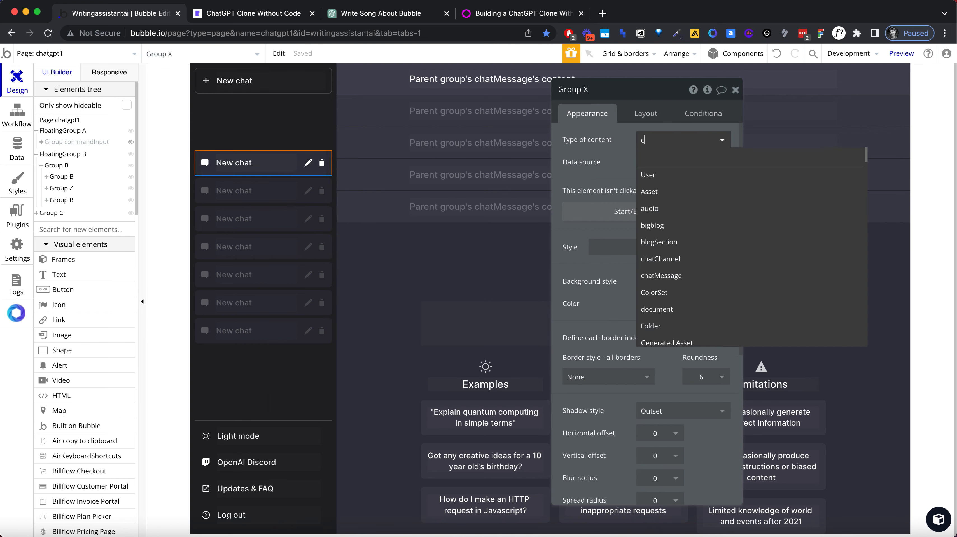
{"action": "type", "text": "hat"}
{"action": "left_click", "coordinate": [666, 173]}
{"action": "left_click", "coordinate": [652, 162]}
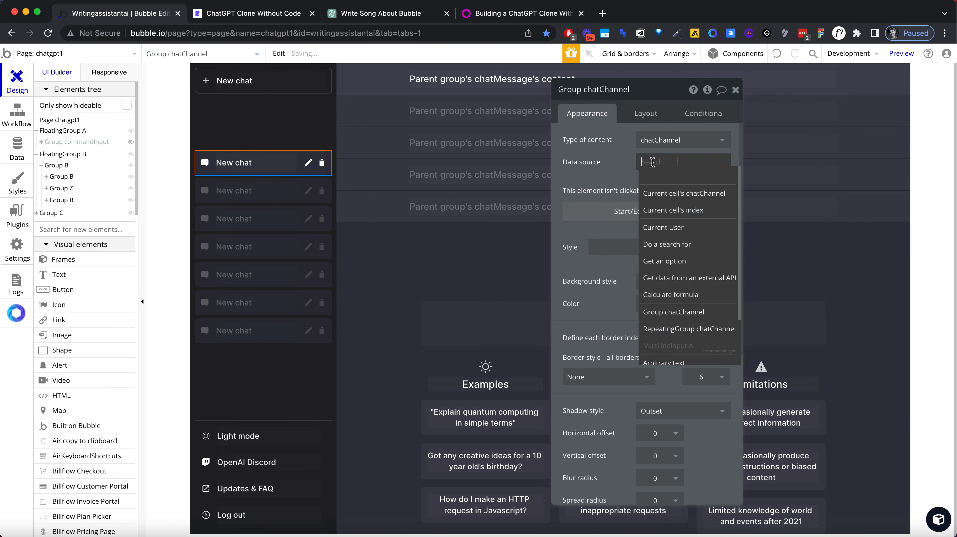
{"action": "left_click", "coordinate": [669, 193]}
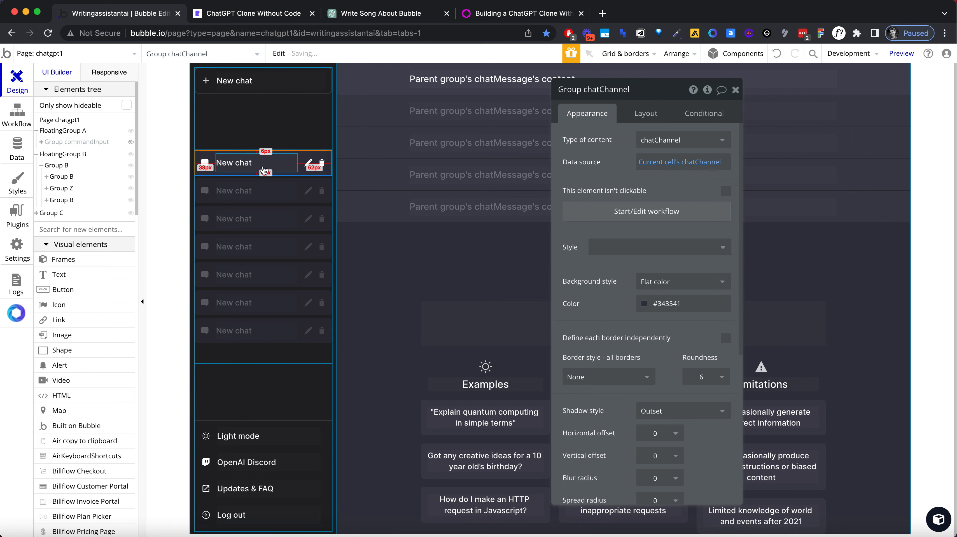
Step: Replace the chat row's "New chat" text with the dynamic expression Parent group's chatChannel's name
{"action": "left_click", "coordinate": [274, 167]}
{"action": "triple_click", "coordinate": [573, 148]}
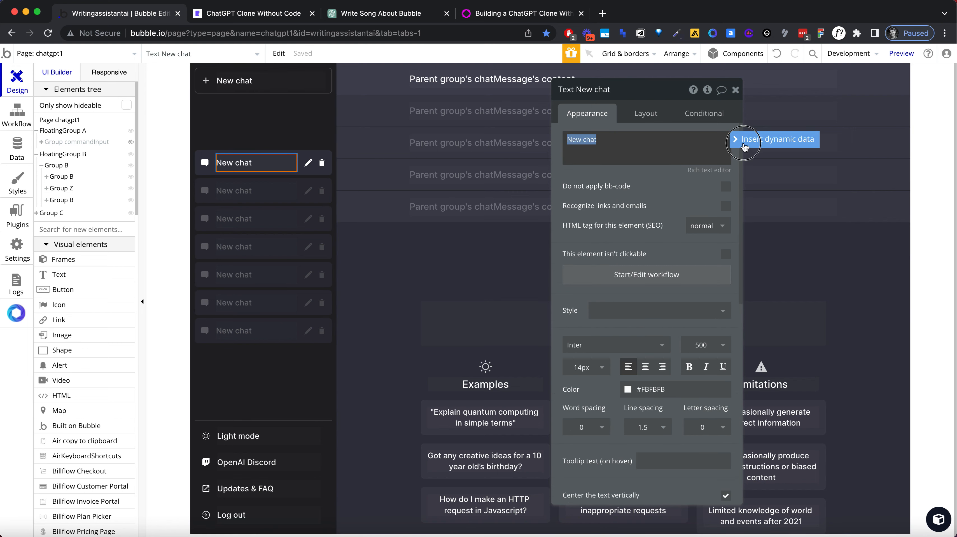
{"action": "left_click", "coordinate": [744, 140]}
{"action": "left_click", "coordinate": [619, 188]}
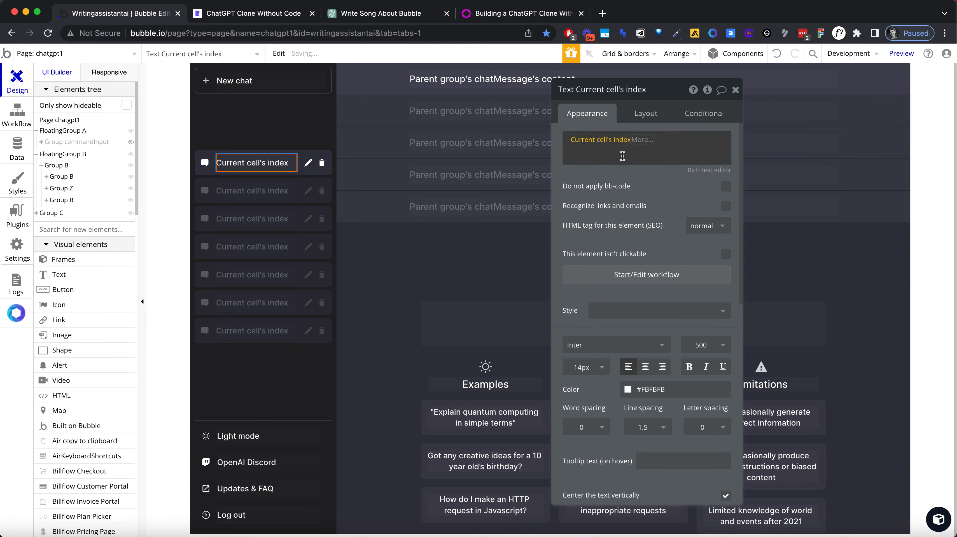
{"action": "left_click", "coordinate": [636, 146]}
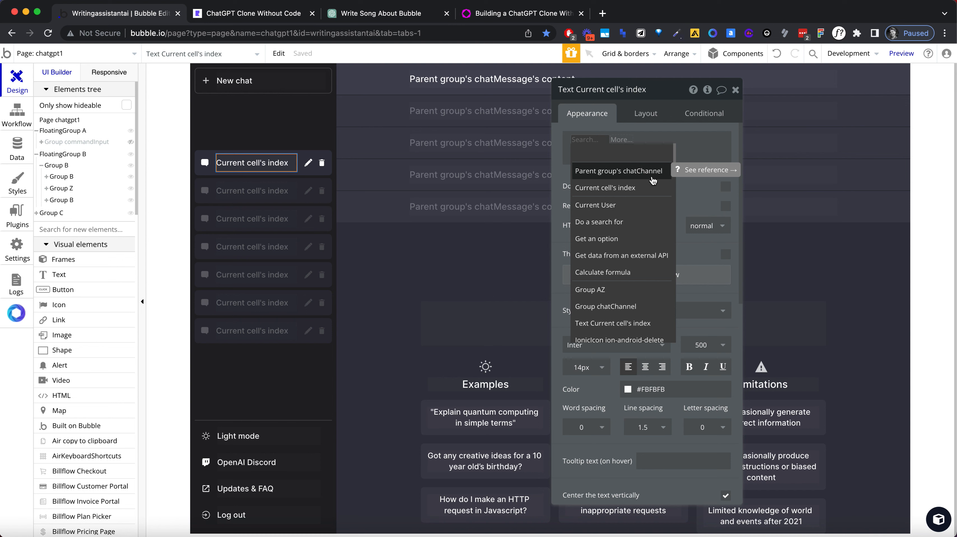
{"action": "left_click", "coordinate": [652, 177]}
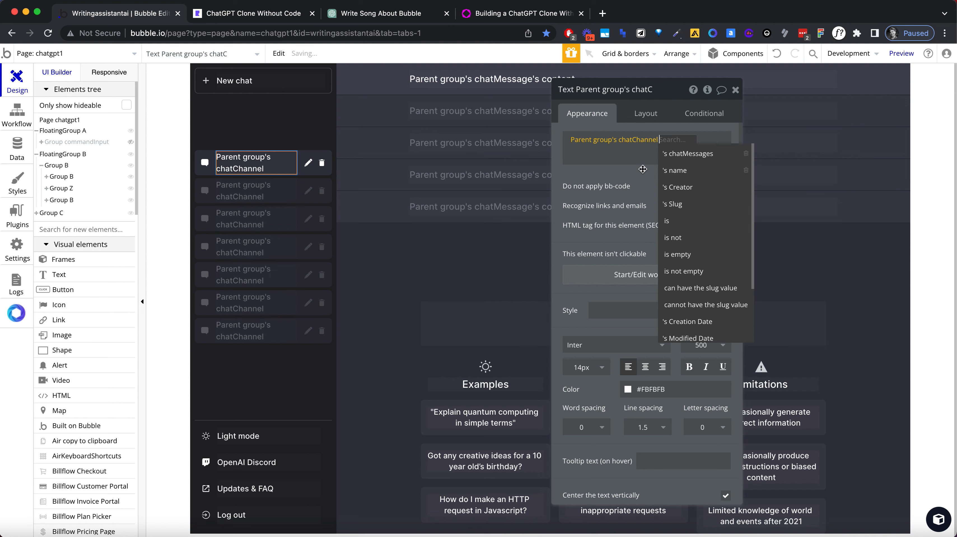
{"action": "left_click", "coordinate": [683, 171]}
{"action": "left_click", "coordinate": [295, 160]}
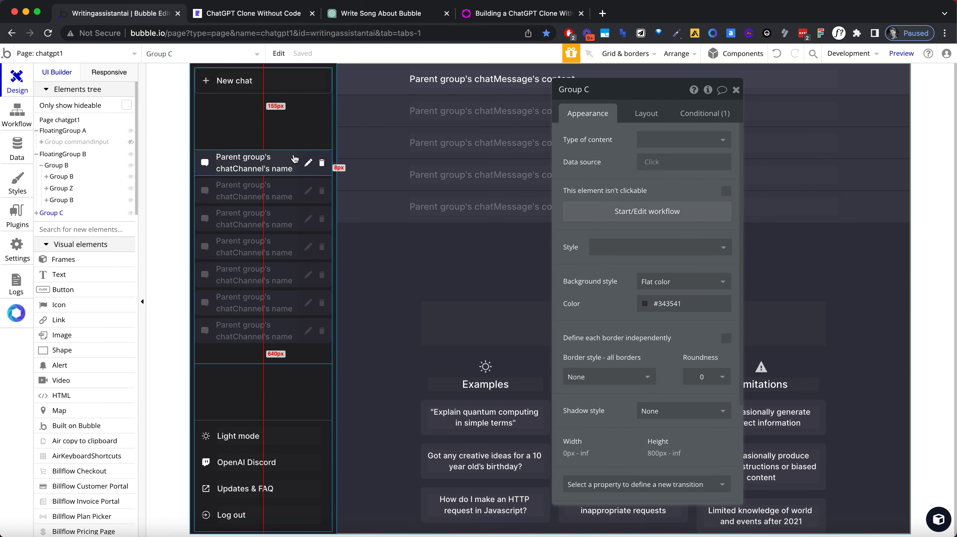
Step: Reload the chatgpt1 preview and send the test messages "hello", "ok" and "yes"
{"action": "left_click", "coordinate": [242, 14]}
{"action": "left_click", "coordinate": [243, 32]}
{"action": "key", "text": "Return"}
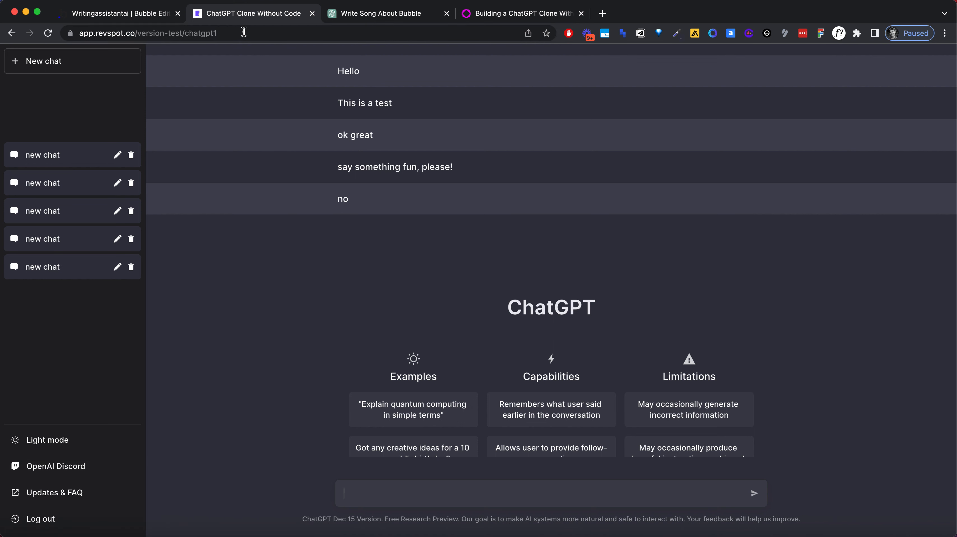
{"action": "type", "text": "hello"}
{"action": "key", "text": "Return"}
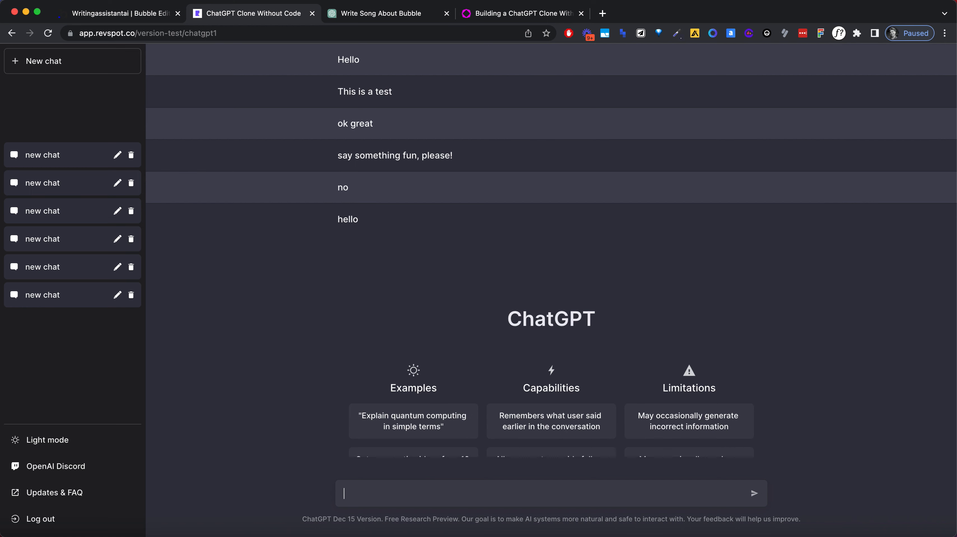
{"action": "key", "text": "Return"}
{"action": "type", "text": "yes"}
{"action": "key", "text": "Return"}
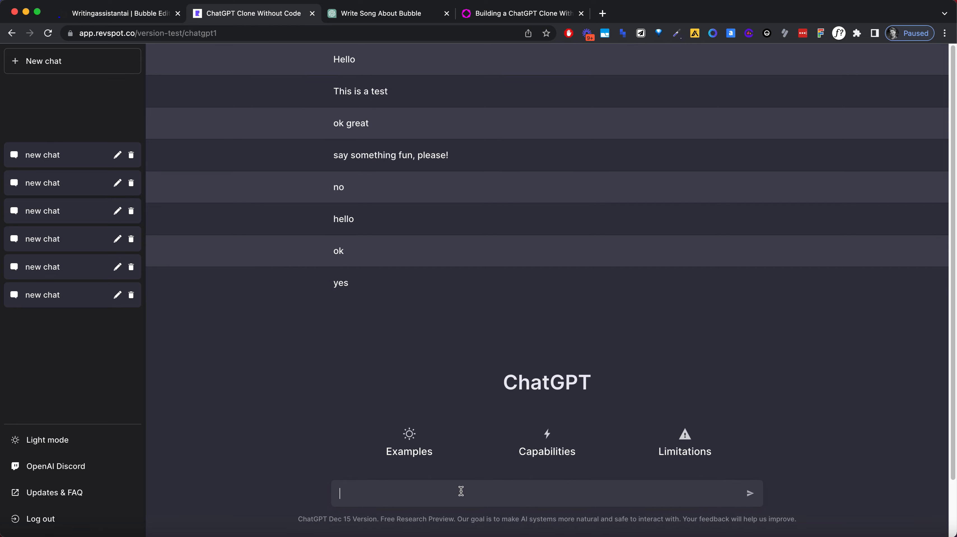
Step: Return to the Bubble editor and make Group D, which holds the ChatGPT welcome content, collapse when hidden
{"action": "left_click", "coordinate": [154, 14]}
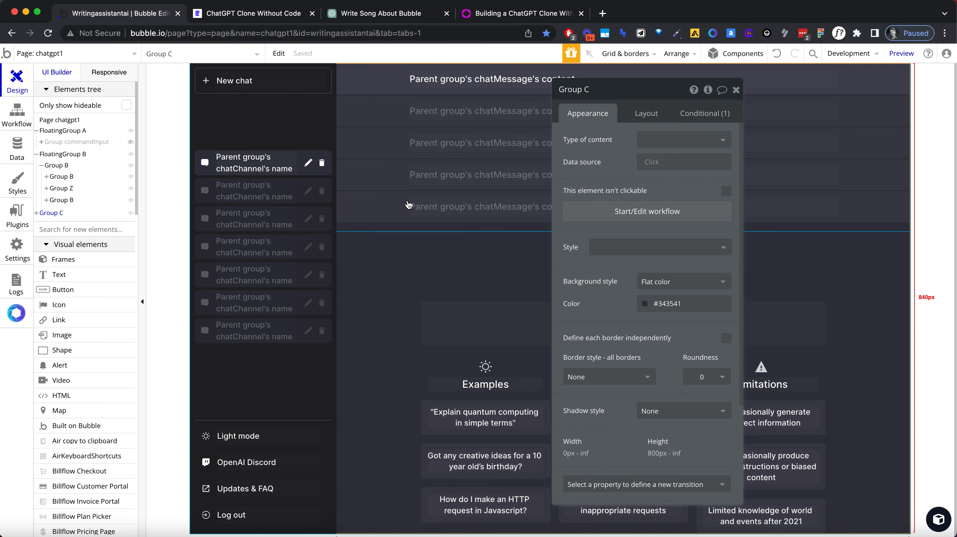
{"action": "left_click", "coordinate": [488, 268]}
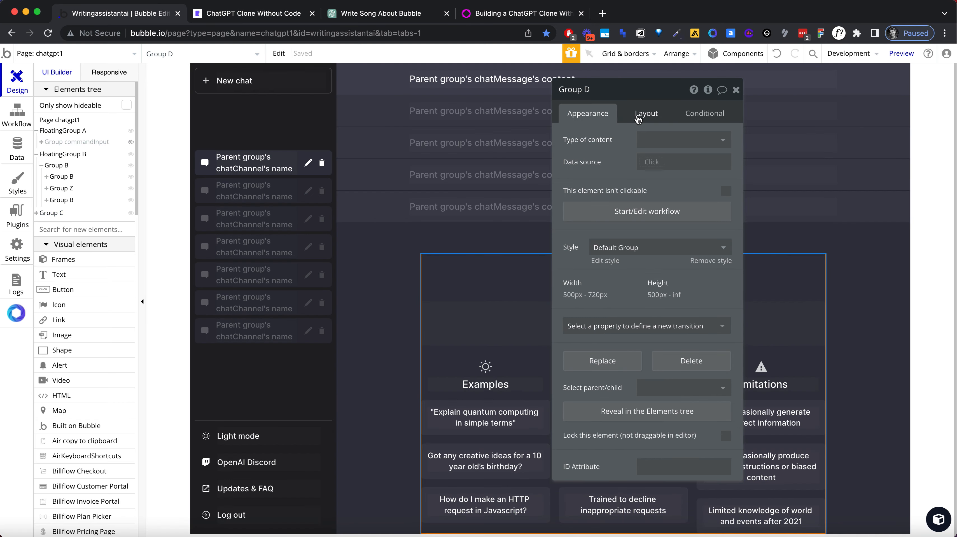
{"action": "left_click", "coordinate": [638, 119]}
{"action": "left_click", "coordinate": [726, 252]}
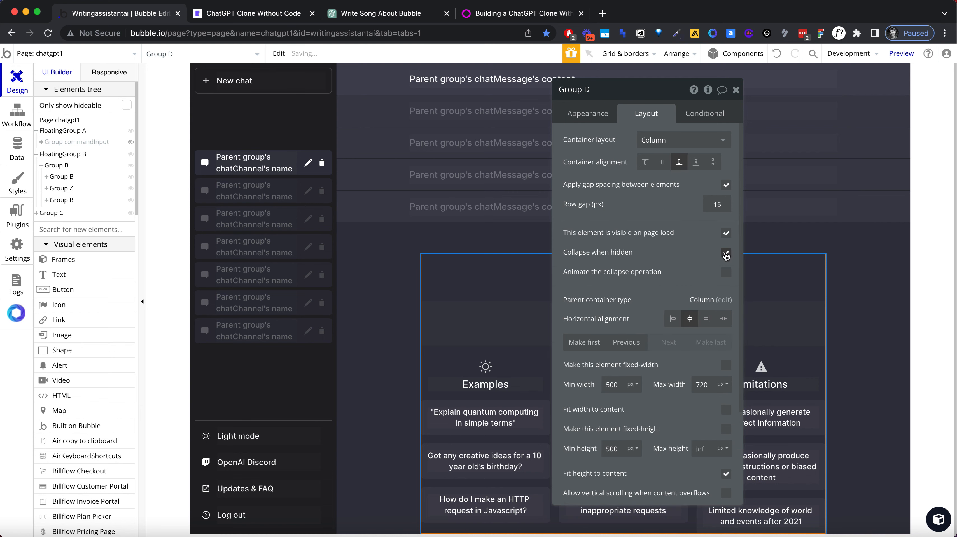
Step: Add a condition to Group D that makes it not visible when chatgpt1's chatChannel is not empty
{"action": "left_click", "coordinate": [698, 119]}
{"action": "left_click", "coordinate": [616, 145]}
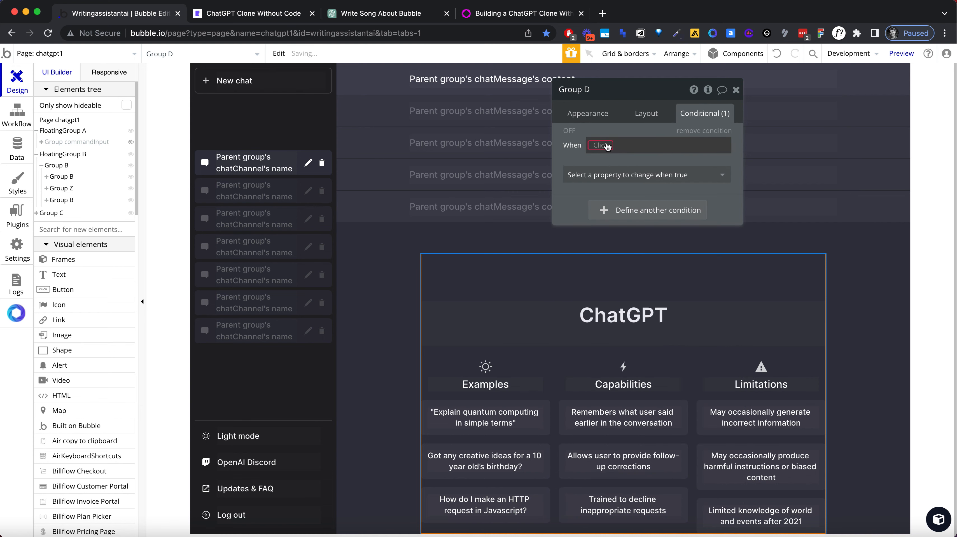
{"action": "left_click", "coordinate": [606, 144]}
{"action": "type", "text": "chat"}
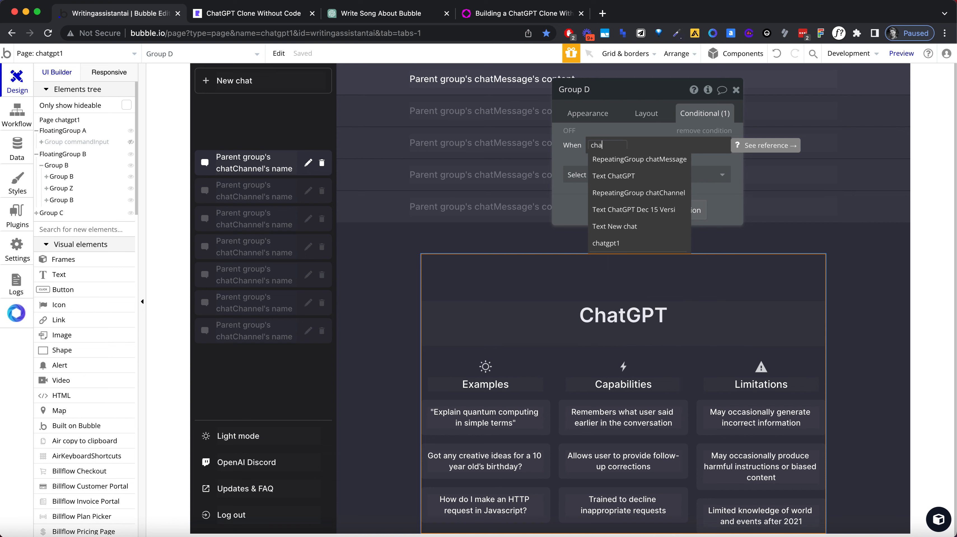
{"action": "left_click", "coordinate": [622, 248]}
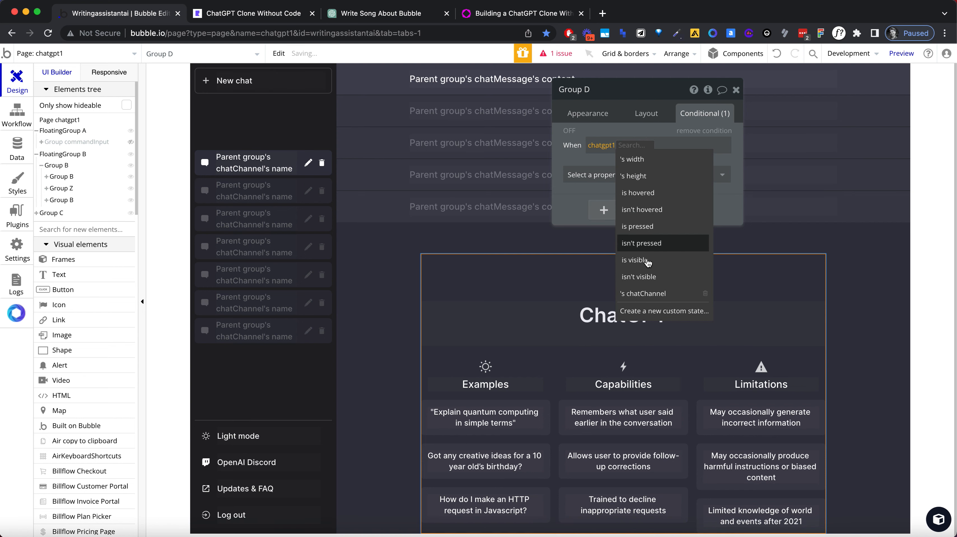
{"action": "left_click", "coordinate": [645, 286]}
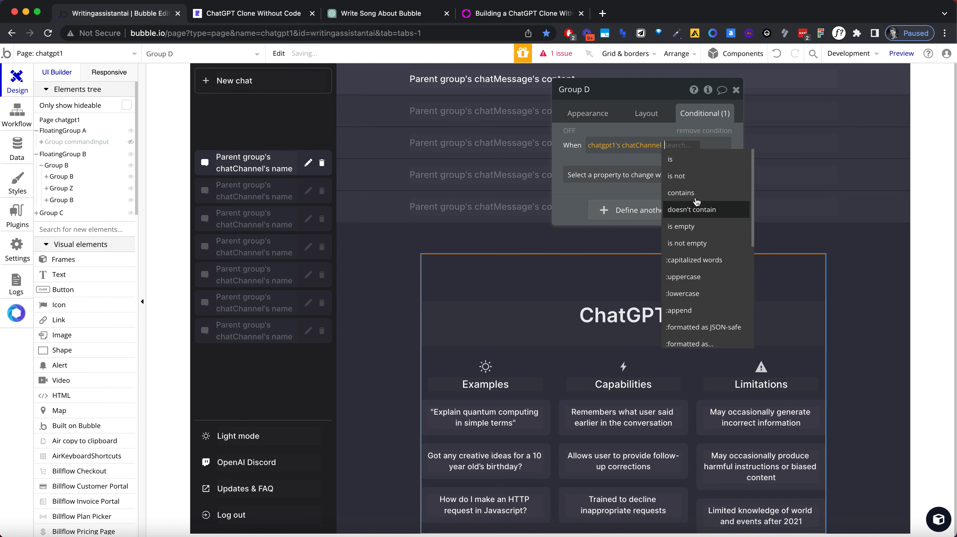
{"action": "left_click", "coordinate": [687, 243]}
{"action": "left_click", "coordinate": [647, 175]}
{"action": "left_click", "coordinate": [662, 207]}
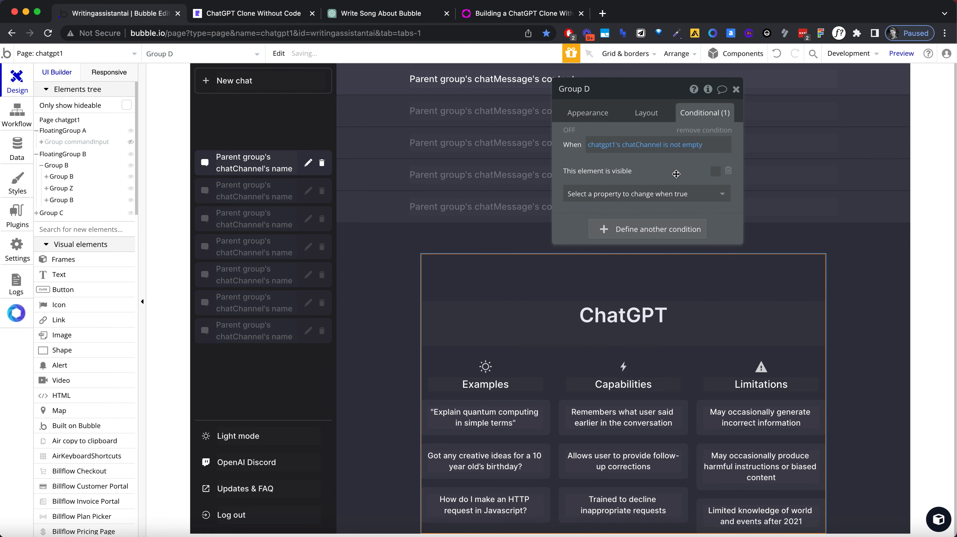
Step: Reload the chatgpt1 preview to check the message list and the welcome content
{"action": "left_click", "coordinate": [270, 14]}
{"action": "left_click", "coordinate": [273, 30]}
{"action": "key", "text": "Return"}
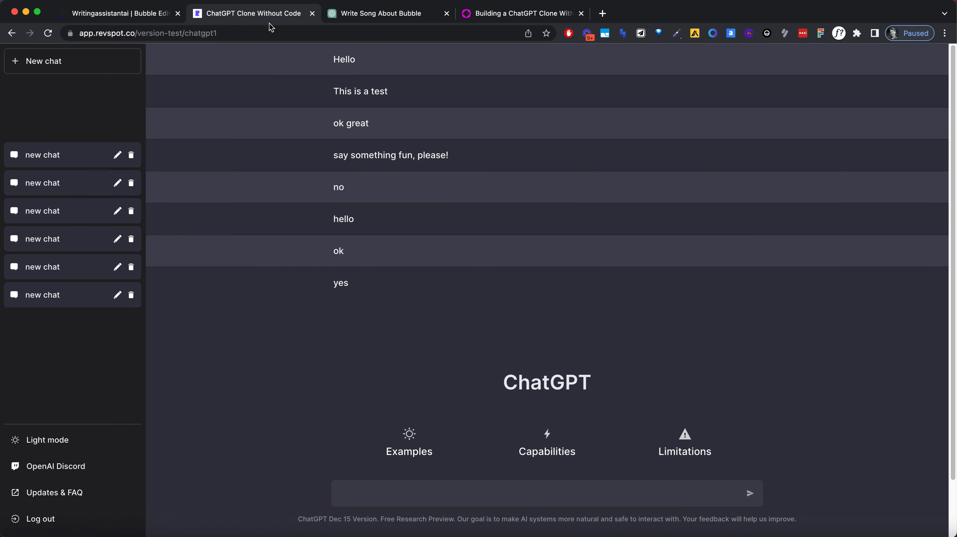
{"action": "left_click", "coordinate": [270, 33]}
{"action": "key", "text": "Return"}
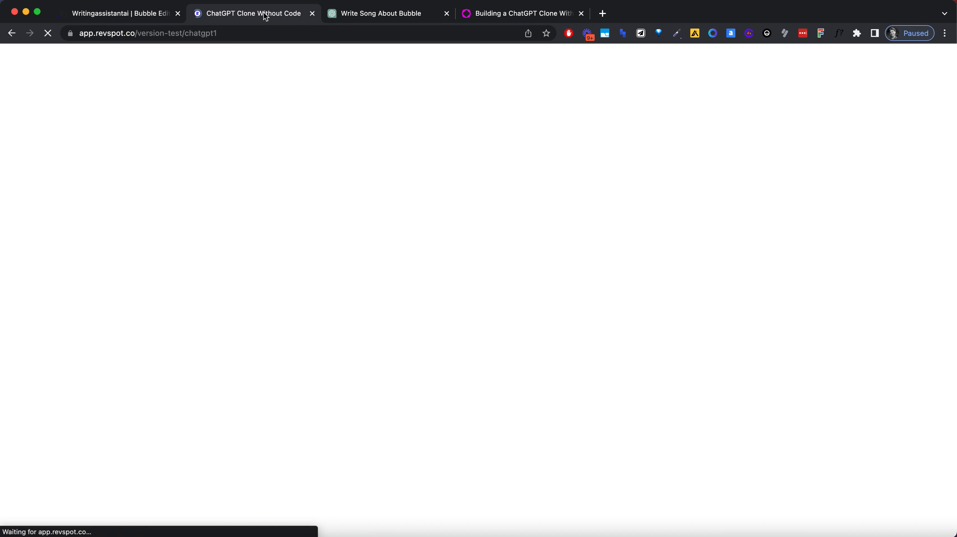
{"action": "left_click", "coordinate": [265, 29]}
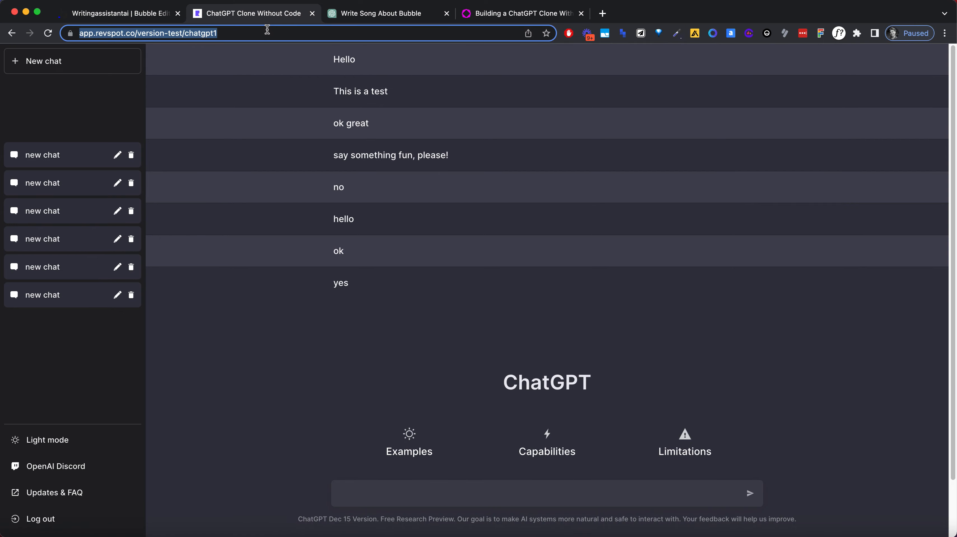
{"action": "key", "text": "Return"}
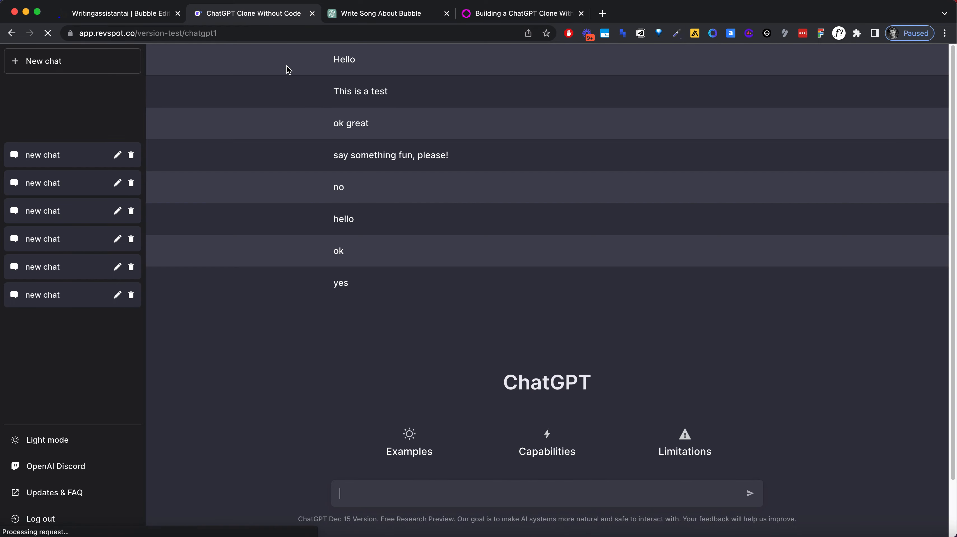
Step: Return to the Bubble editor and open the appearance settings of the chatMessage repeating group
{"action": "key", "text": "ctrl+shift+Tab"}
{"action": "left_click", "coordinate": [366, 113]}
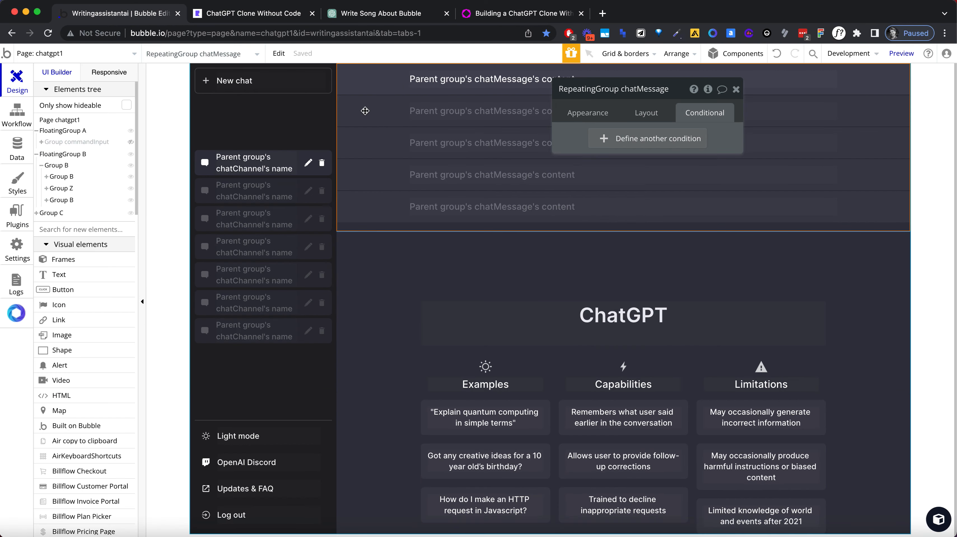
{"action": "left_click", "coordinate": [598, 114]}
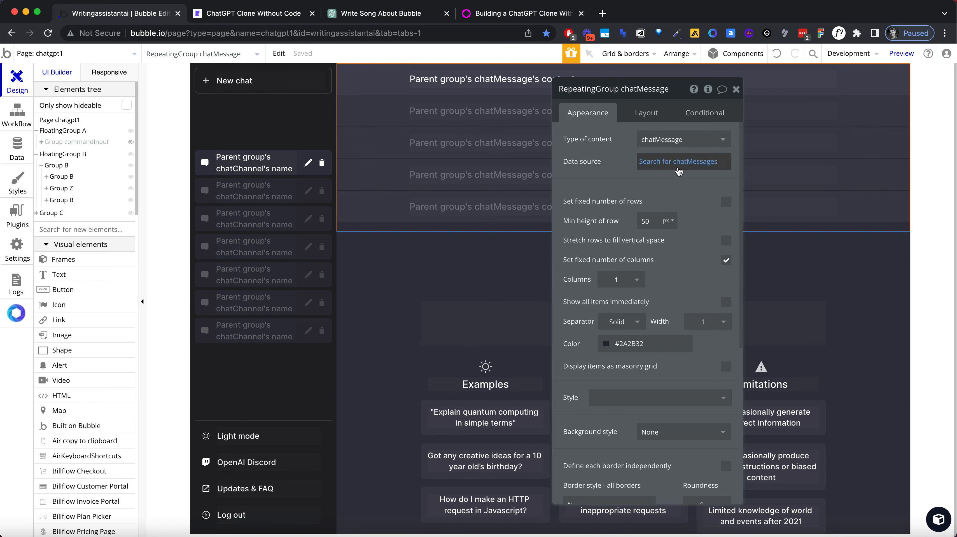
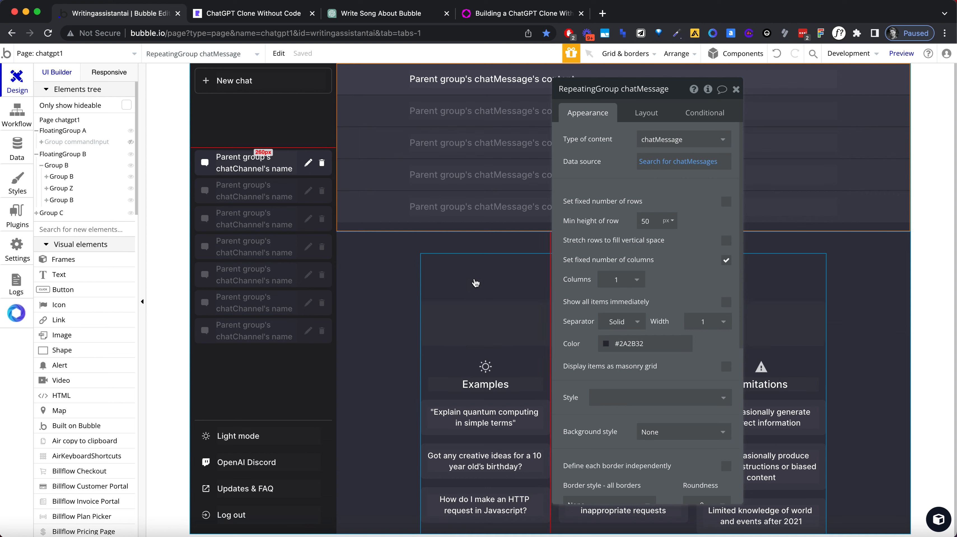
Step: Copy Group D's condition to the chatMessage repeating group and make it visible when chatgpt1's chatChannel is not empty
{"action": "right_click", "coordinate": [474, 280]}
{"action": "mouse_move", "coordinate": [542, 415]}
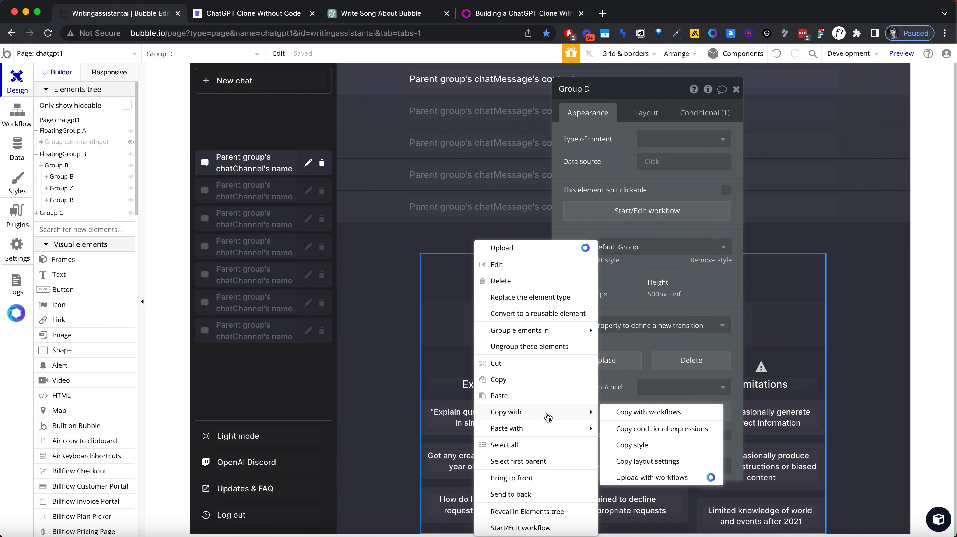
{"action": "left_click", "coordinate": [655, 429]}
{"action": "right_click", "coordinate": [503, 214]}
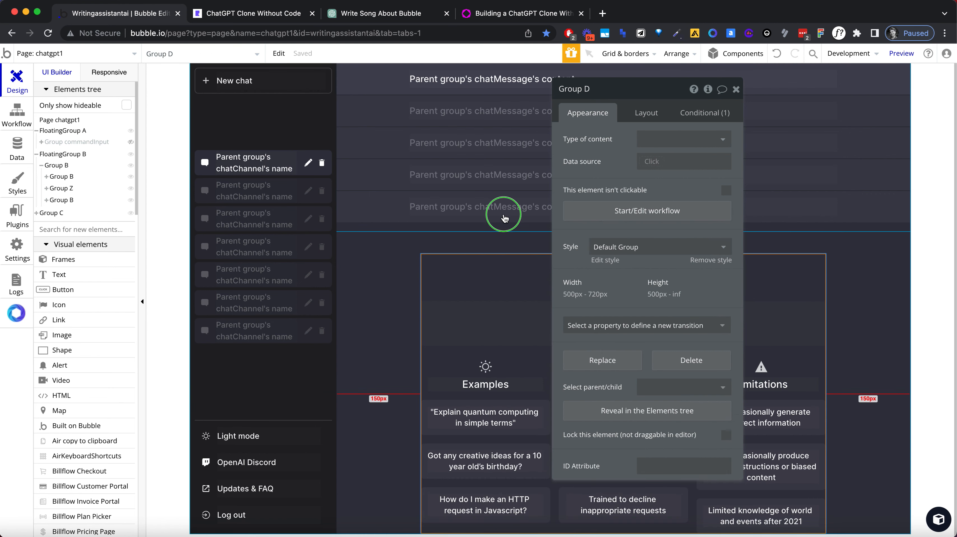
{"action": "mouse_move", "coordinate": [575, 407]}
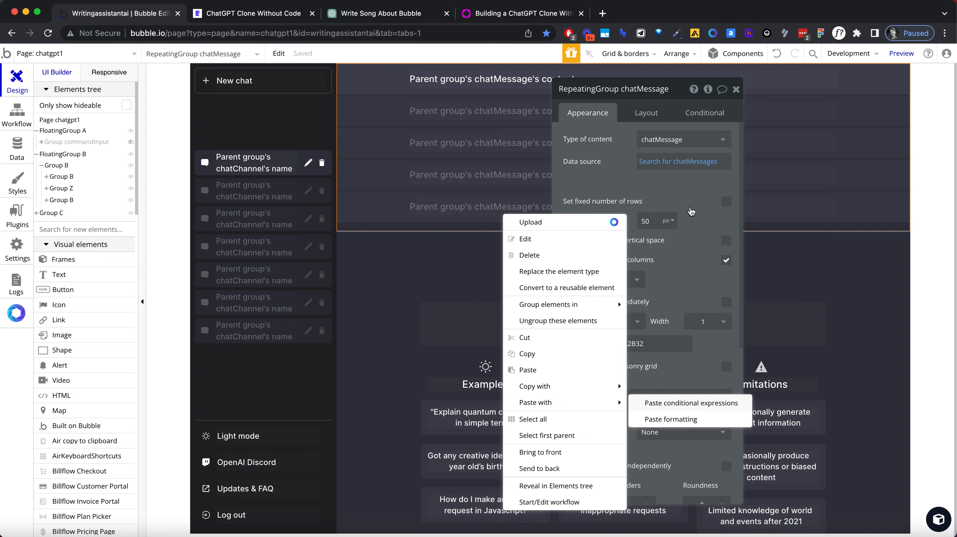
{"action": "left_click", "coordinate": [667, 403]}
{"action": "left_click", "coordinate": [707, 113]}
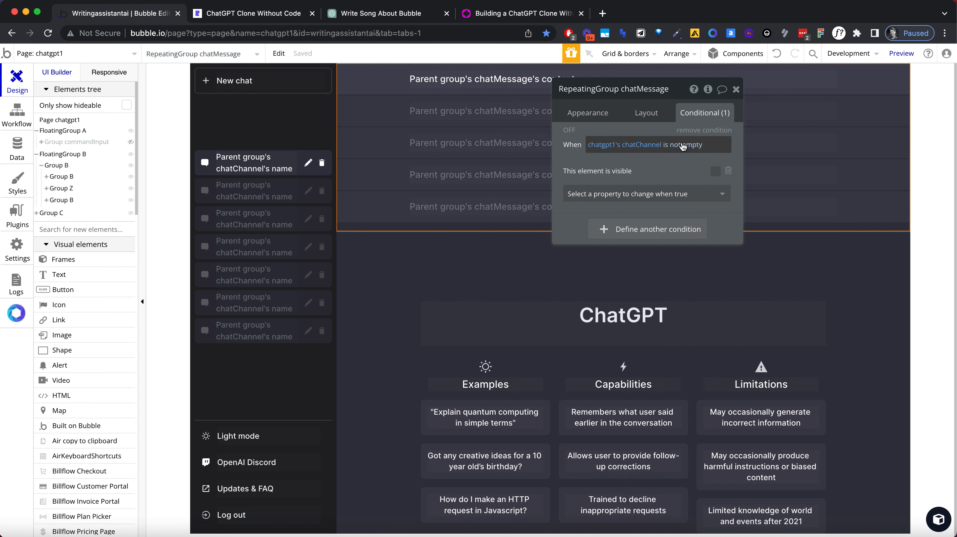
{"action": "left_click", "coordinate": [715, 171]}
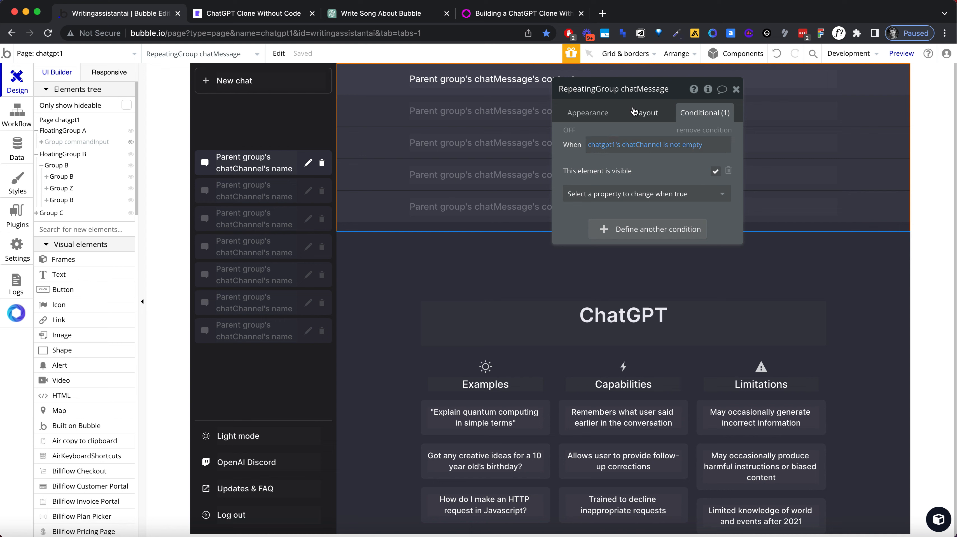
Step: Make the chatMessage repeating group collapse when hidden and not visible on page load
{"action": "left_click", "coordinate": [641, 113]}
{"action": "left_click", "coordinate": [726, 209]}
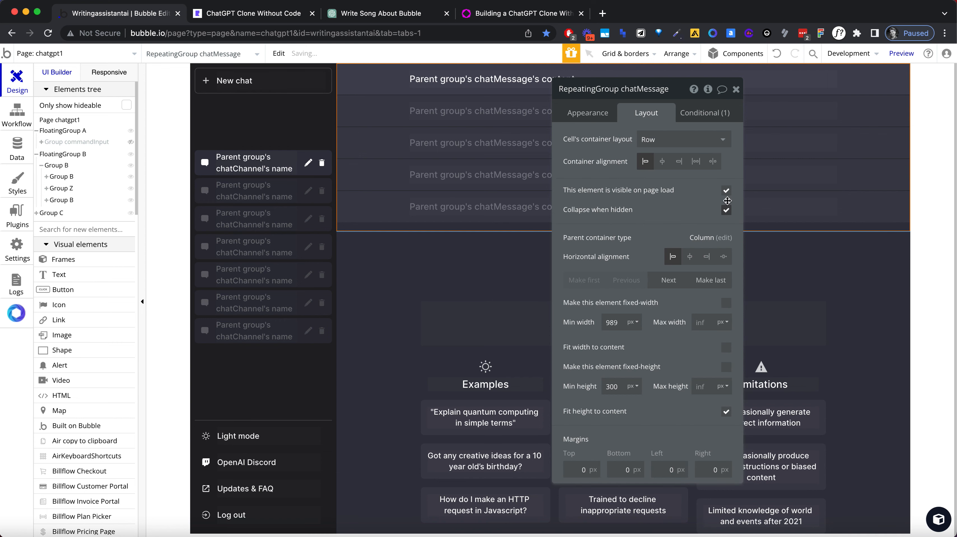
{"action": "left_click", "coordinate": [726, 191]}
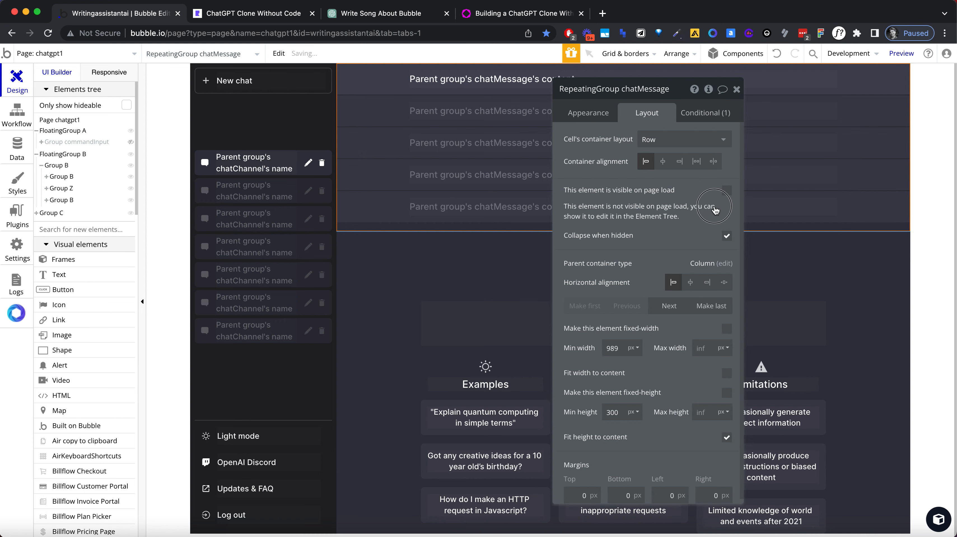
Step: Switch to the chatgpt1 preview, reload it and send the message "hello"
{"action": "left_click", "coordinate": [249, 19]}
{"action": "left_click", "coordinate": [254, 30]}
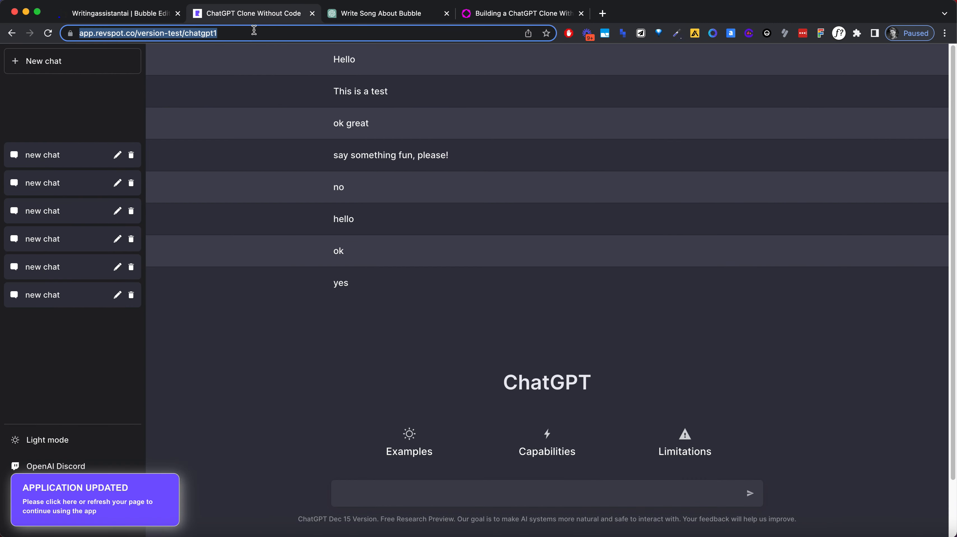
{"action": "key", "text": "Return"}
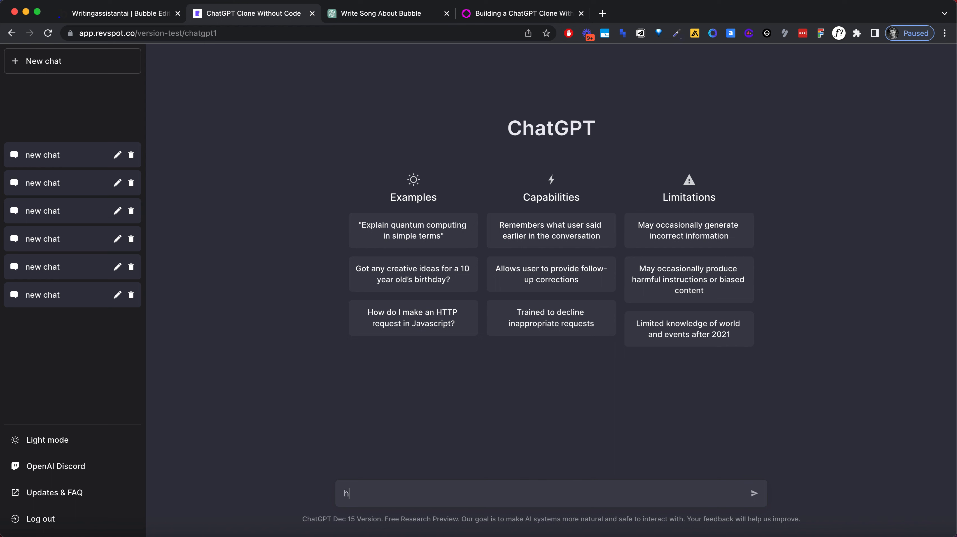
{"action": "key", "text": "Return"}
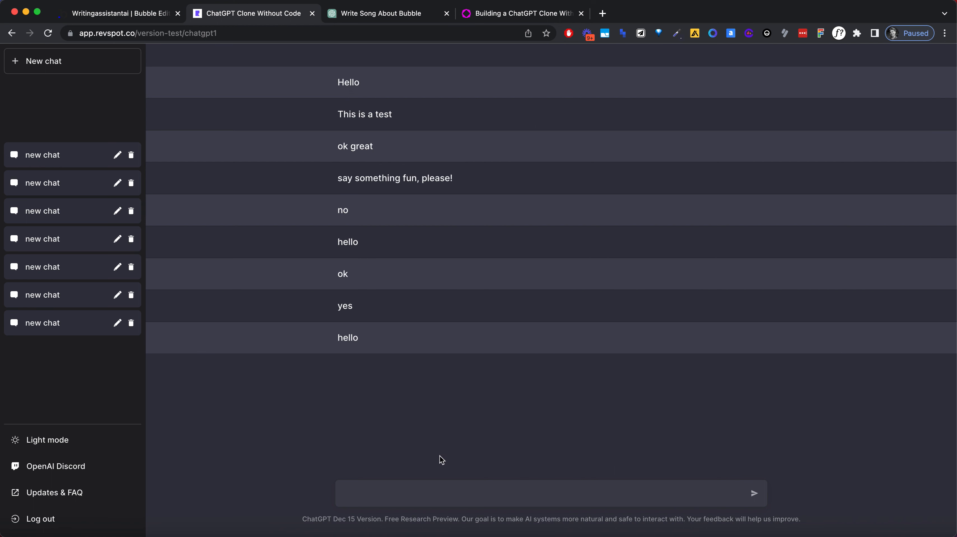
Step: Return to the Bubble editor and add a blank constraint to the chatMessage repeating group's data source search
{"action": "left_click", "coordinate": [154, 18]}
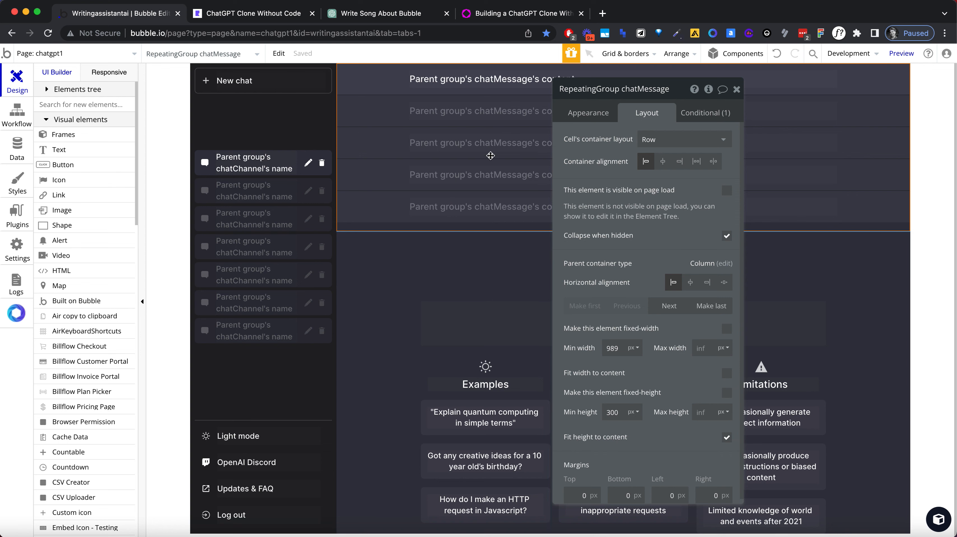
{"action": "left_click", "coordinate": [602, 114]}
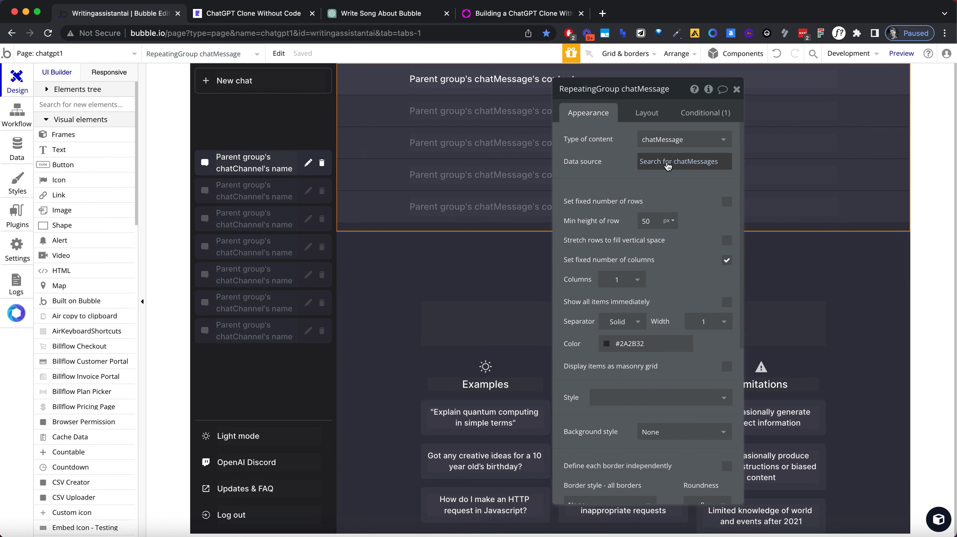
{"action": "left_click", "coordinate": [700, 163]}
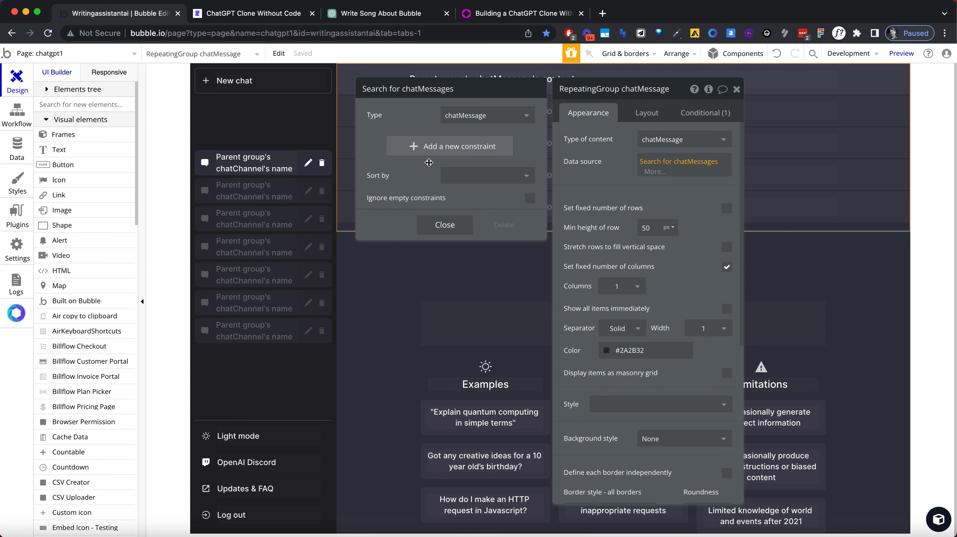
{"action": "left_click", "coordinate": [406, 148]}
{"action": "left_click", "coordinate": [381, 141]}
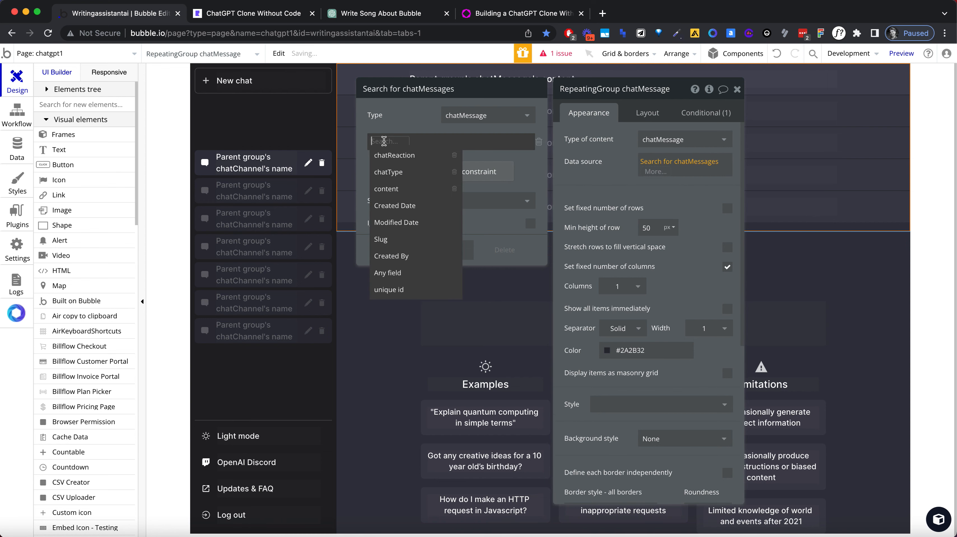
{"action": "type", "text": "cha"}
{"action": "left_click", "coordinate": [637, 180]}
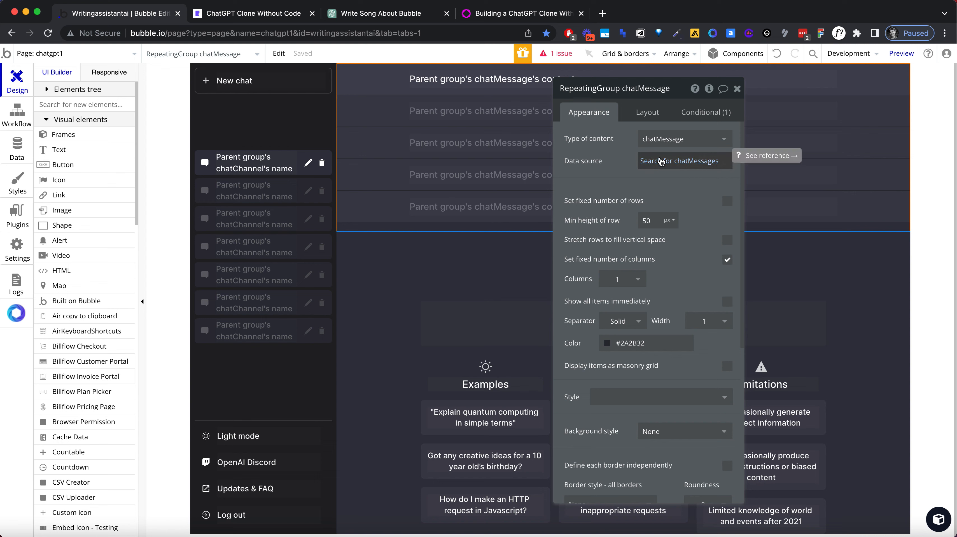
Step: Change the repeating group's data source search to the type chatChannel
{"action": "left_click", "coordinate": [693, 166]}
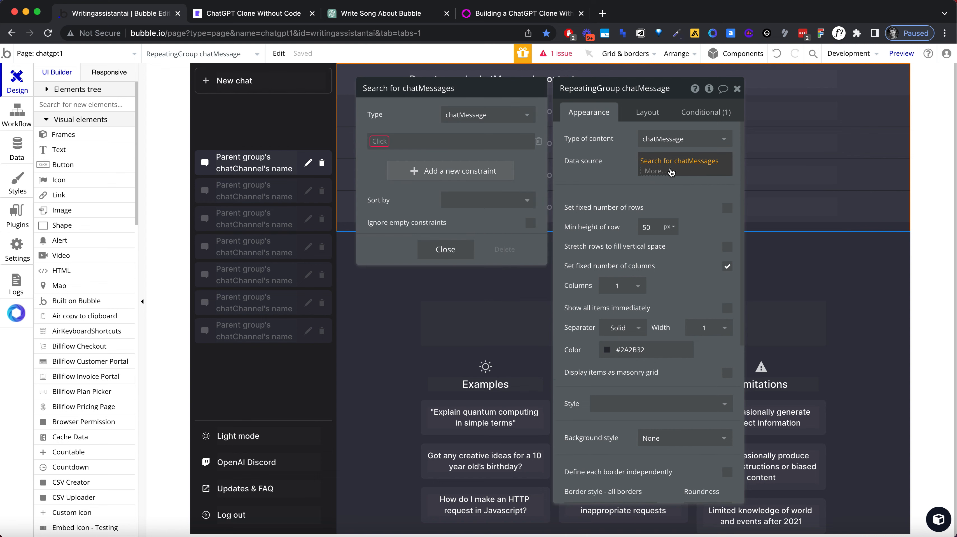
{"action": "left_click", "coordinate": [483, 115]}
{"action": "type", "text": "chat"}
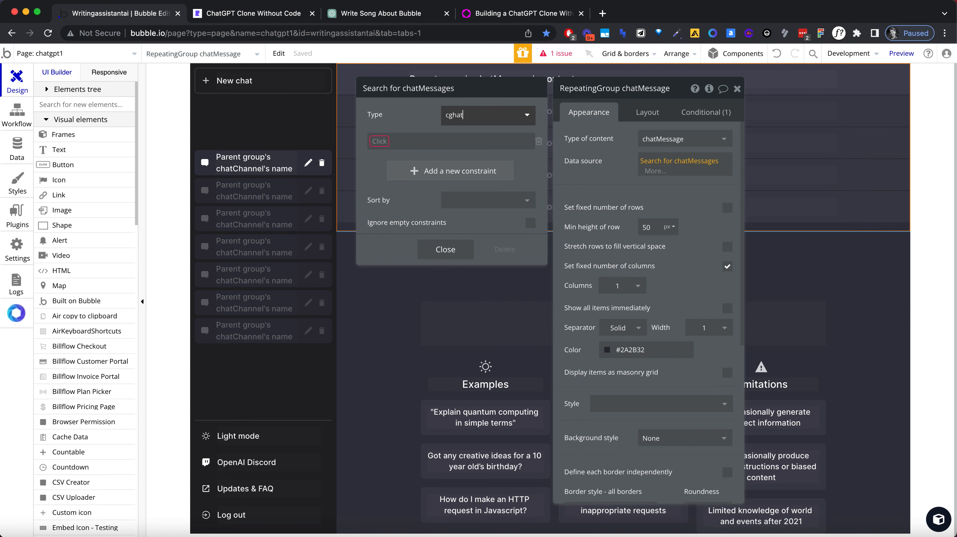
{"action": "left_click", "coordinate": [465, 132]}
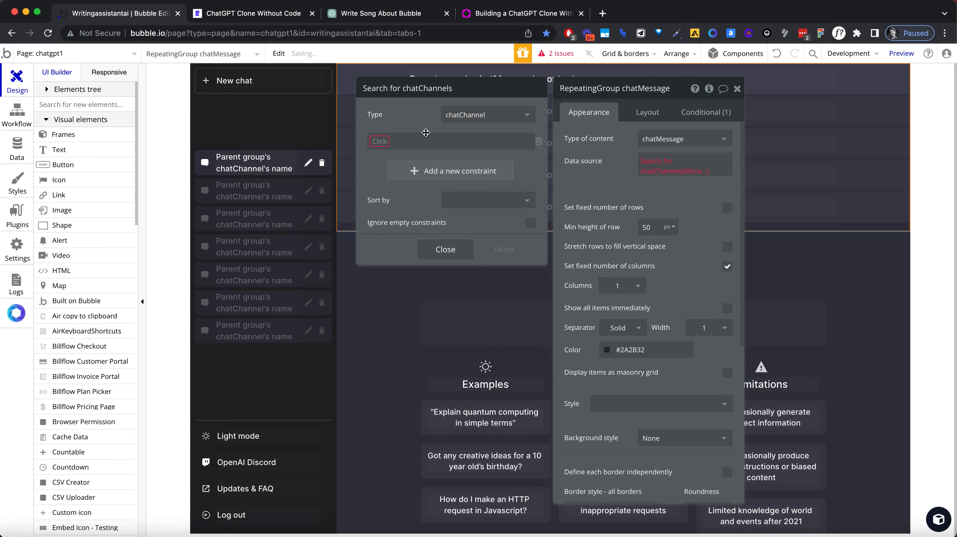
Step: Constrain the chatChannel search to unique id = chatgpt1's chatChannel
{"action": "left_click", "coordinate": [383, 146]}
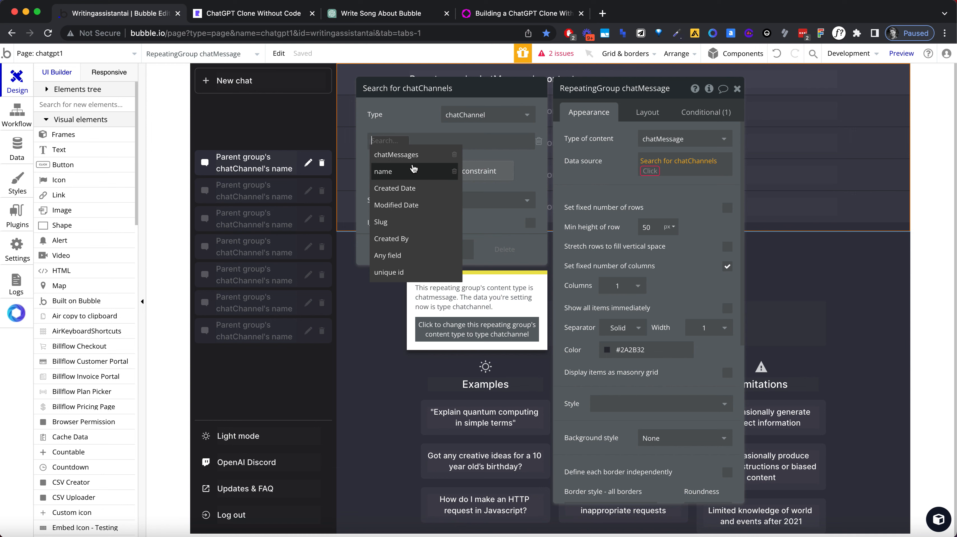
{"action": "left_click", "coordinate": [416, 123]}
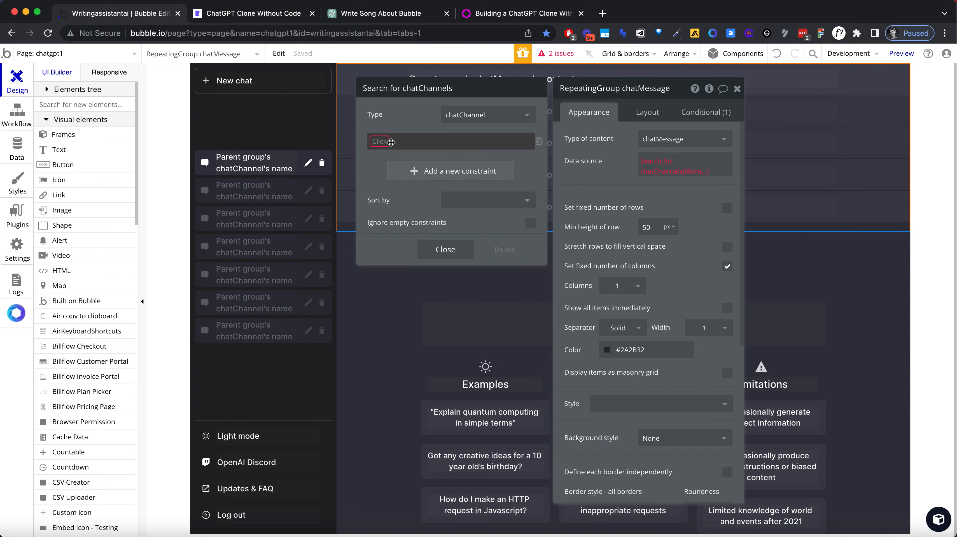
{"action": "left_click", "coordinate": [391, 141]}
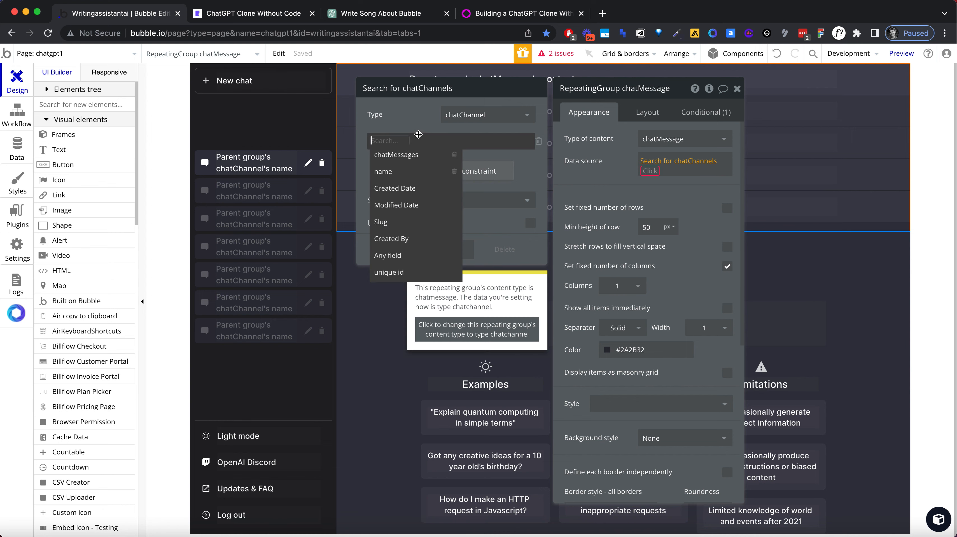
{"action": "left_click", "coordinate": [388, 272]}
{"action": "left_click", "coordinate": [415, 143]}
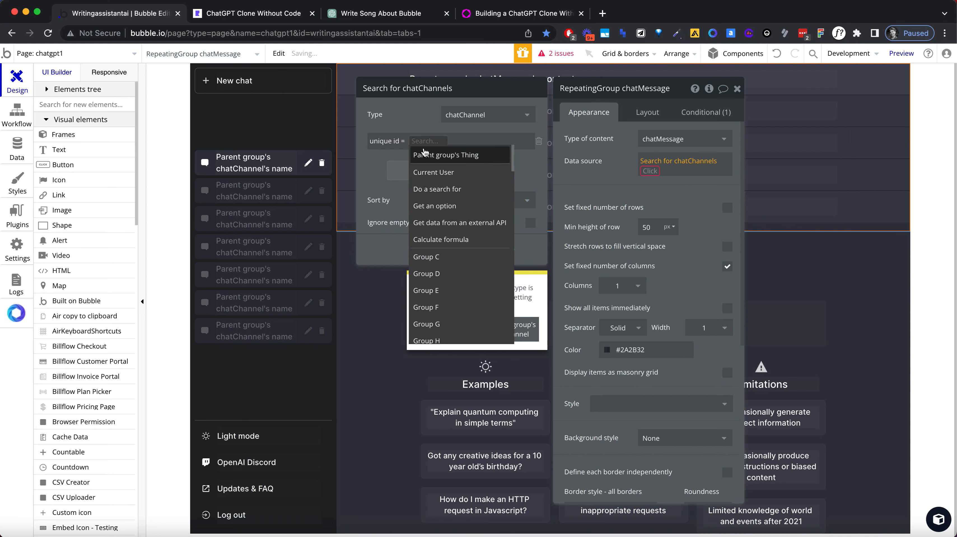
{"action": "type", "text": "ch"}
{"action": "left_click", "coordinate": [464, 256]}
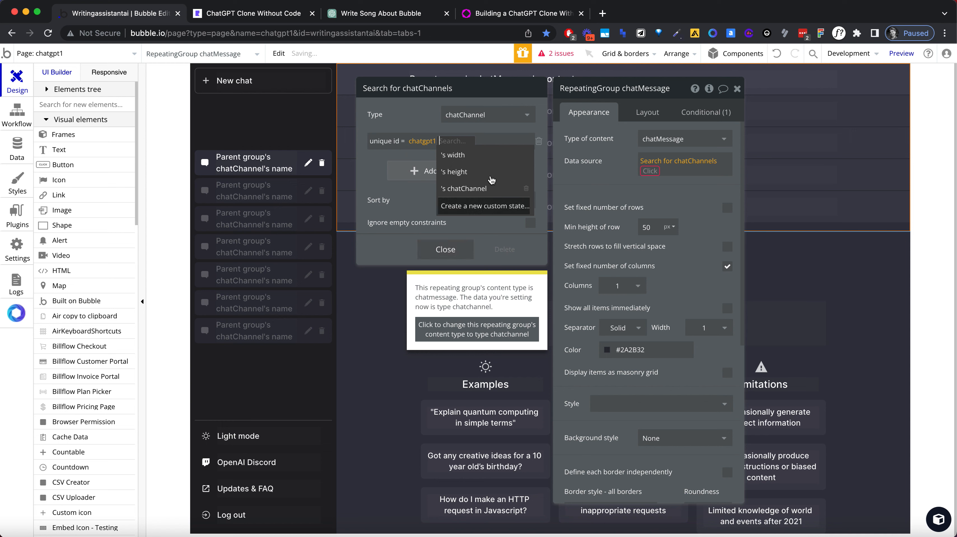
{"action": "left_click", "coordinate": [451, 185]}
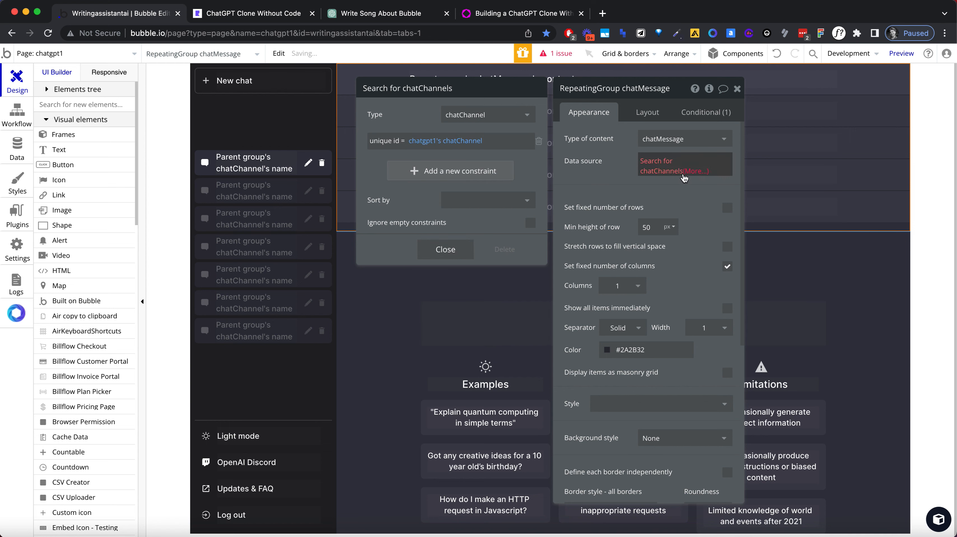
Step: Try extending the chatChannels search with each item's chatMessages as the repeating group's data source
{"action": "left_click", "coordinate": [688, 173]}
{"action": "scroll", "coordinate": [683, 300], "scroll_direction": "down", "scroll_amount": 3}
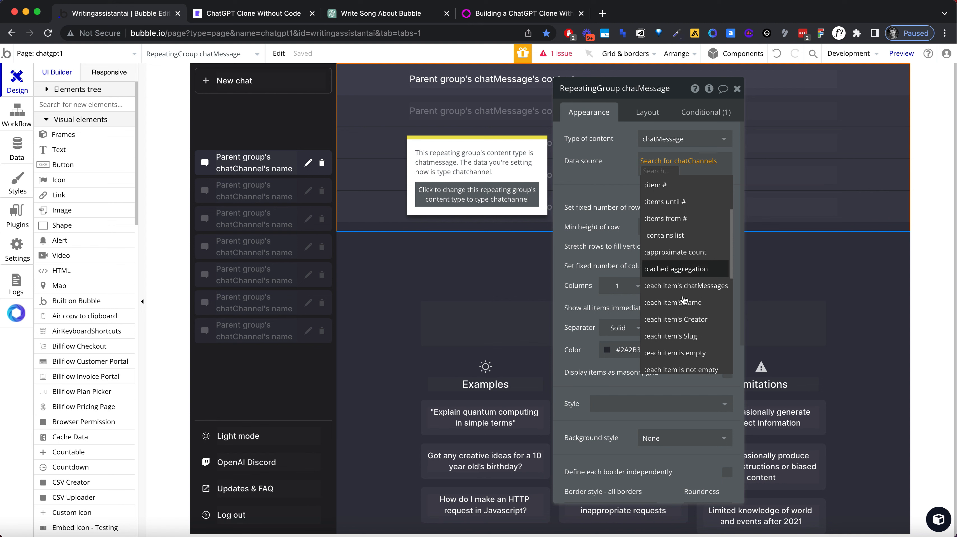
{"action": "left_click", "coordinate": [683, 306]}
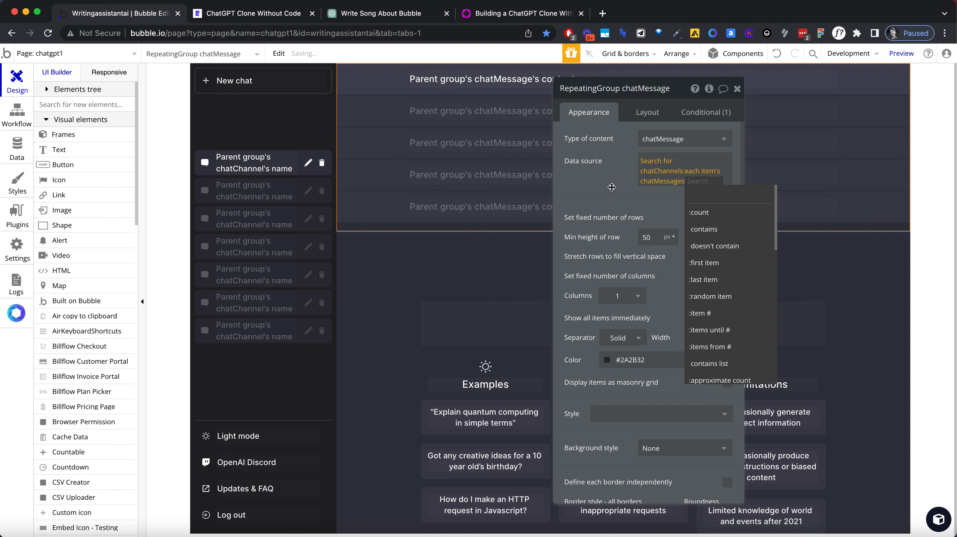
Step: Set the repeating group's data source to the chatChannels search's first item's chatMessages
{"action": "left_click", "coordinate": [700, 174]}
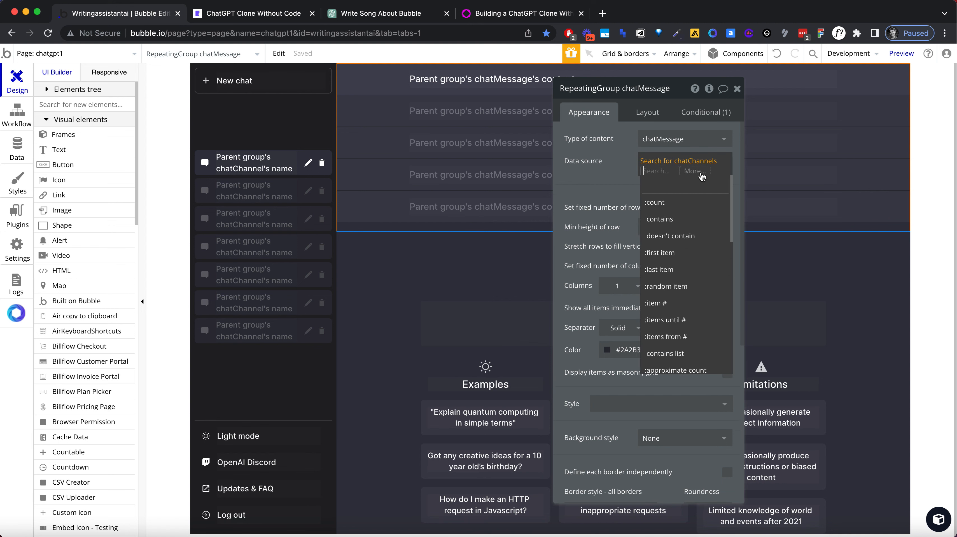
{"action": "left_click", "coordinate": [688, 256]}
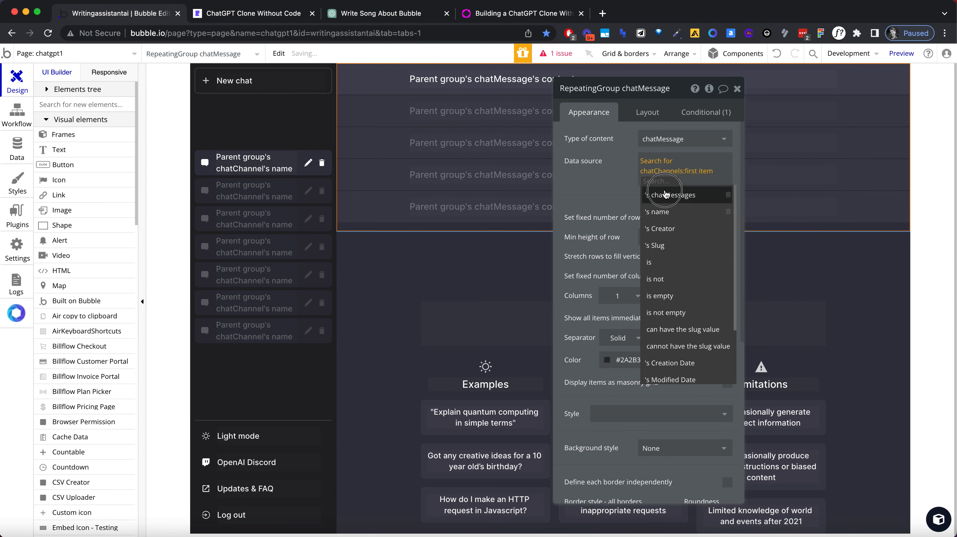
{"action": "left_click", "coordinate": [669, 194]}
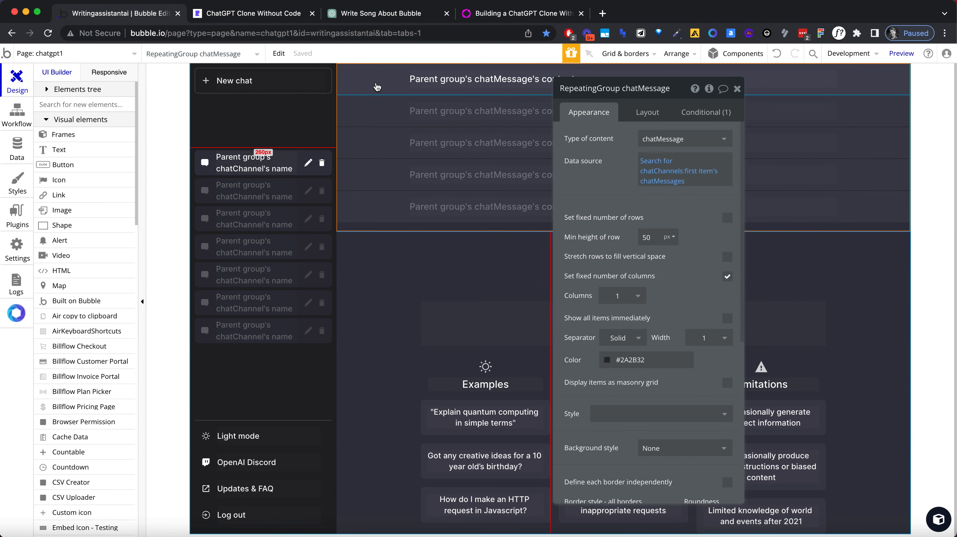
Step: Switch to the chatgpt1 preview, reload it and start a new chat with the message "Hello"
{"action": "left_click", "coordinate": [216, 13]}
{"action": "left_click", "coordinate": [222, 33]}
{"action": "key", "text": "Return"}
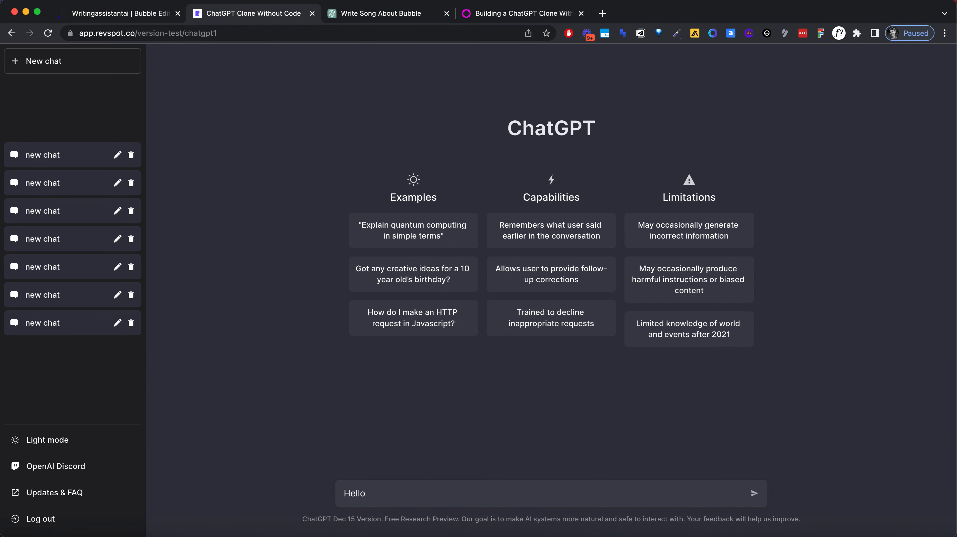
{"action": "key", "text": "Return"}
Step: Send two follow-up test messages in the active chat, starting with "this"
{"action": "type", "text": "this"}
{"action": "key", "text": "Return"}
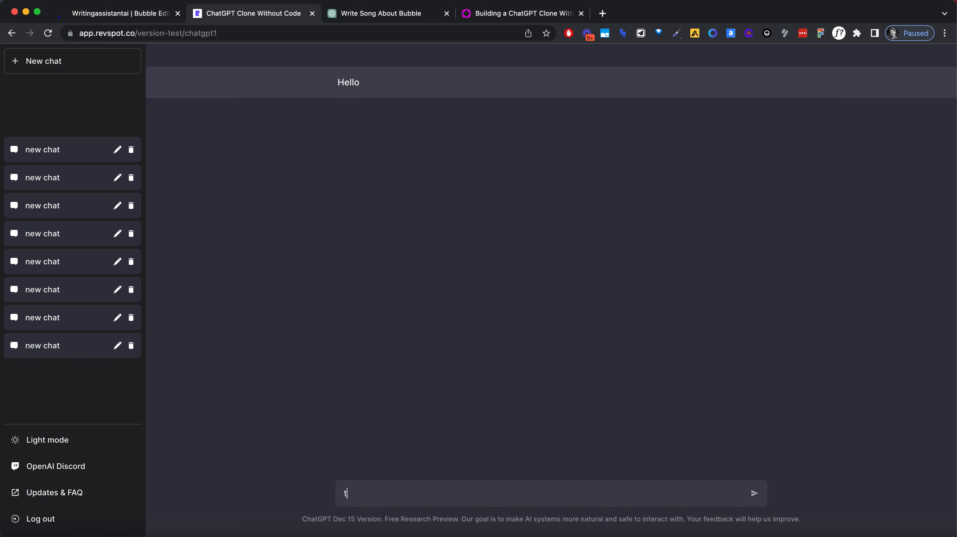
{"action": "type", "text": "at"}
{"action": "key", "text": "Return"}
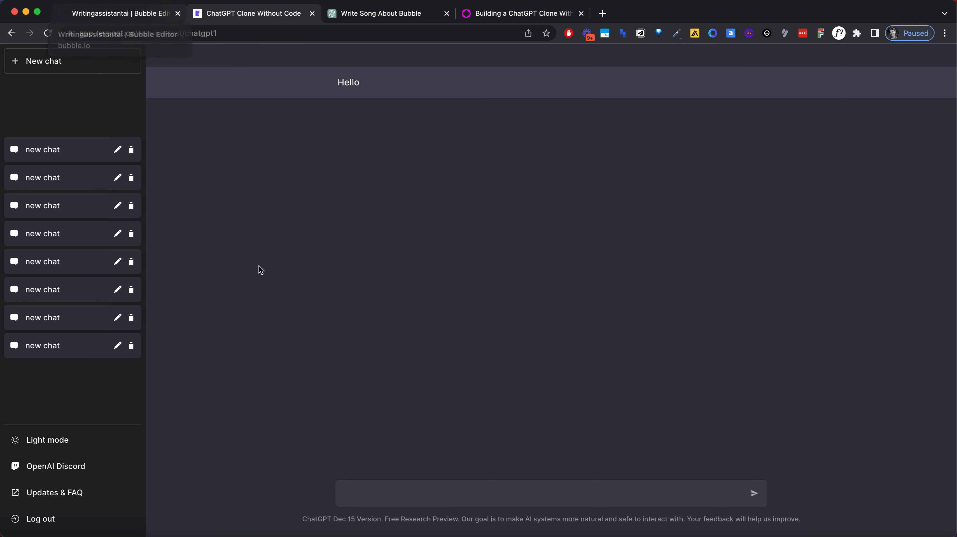
Step: Examine the message list of the active chat to see which sent messages are displayed
{"action": "left_click", "coordinate": [355, 488]}
{"action": "left_click", "coordinate": [351, 396]}
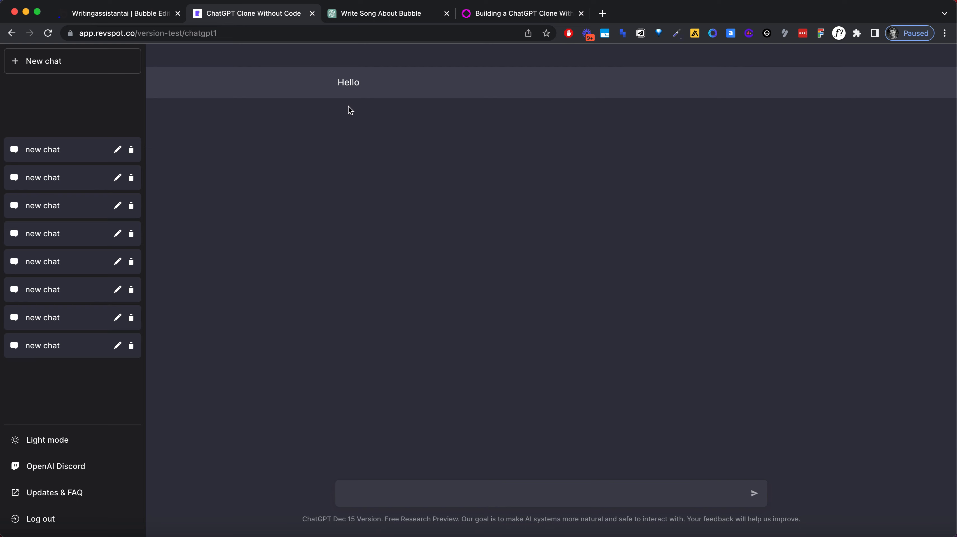
{"action": "left_click", "coordinate": [348, 82]}
{"action": "double_click", "coordinate": [346, 80]}
{"action": "left_click", "coordinate": [373, 146]}
{"action": "double_click", "coordinate": [350, 82]}
{"action": "left_click", "coordinate": [397, 95]}
{"action": "double_click", "coordinate": [348, 82]}
Step: Switch to the Bubble editor and add a Make changes to thing action to the workflow for when chatgpt1's chatChannel is not empty
{"action": "left_click", "coordinate": [128, 16]}
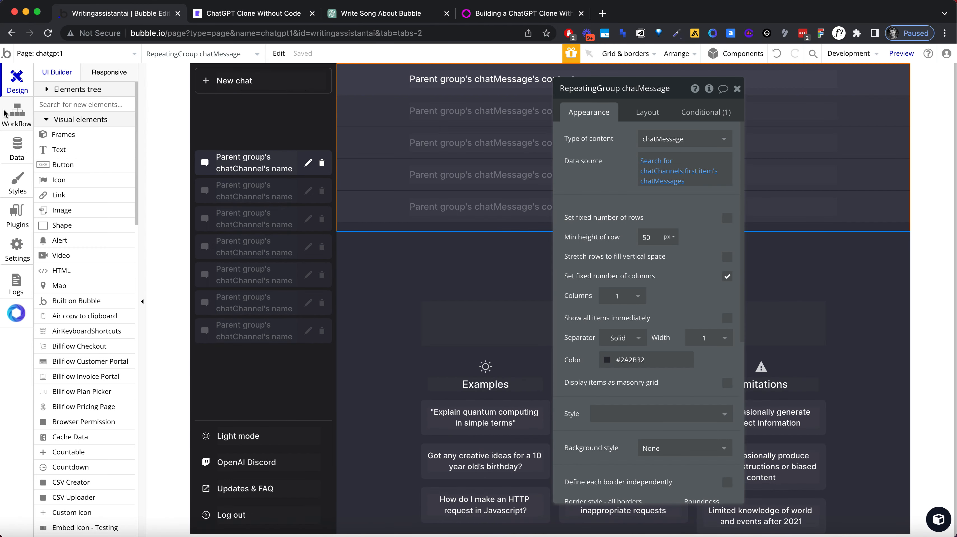
{"action": "left_click", "coordinate": [22, 126]}
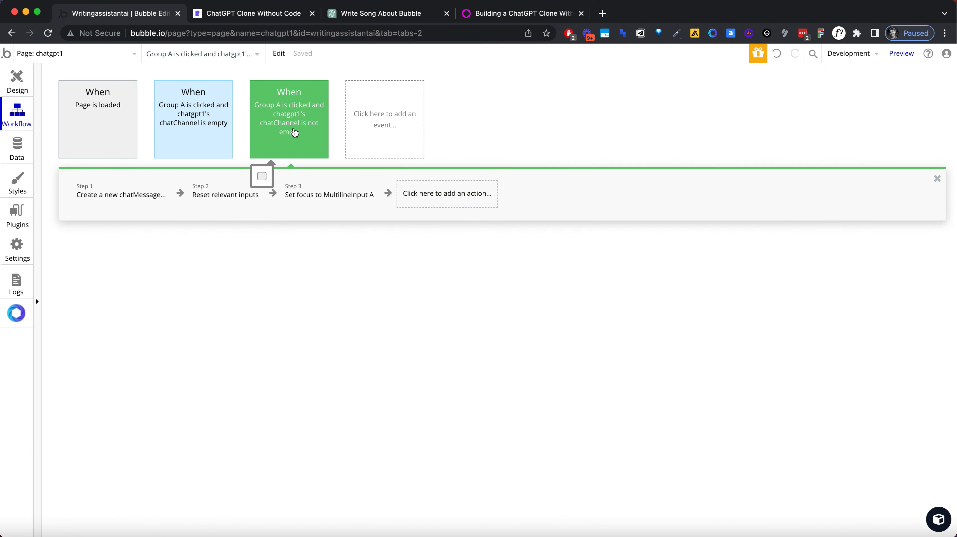
{"action": "left_click", "coordinate": [447, 194]}
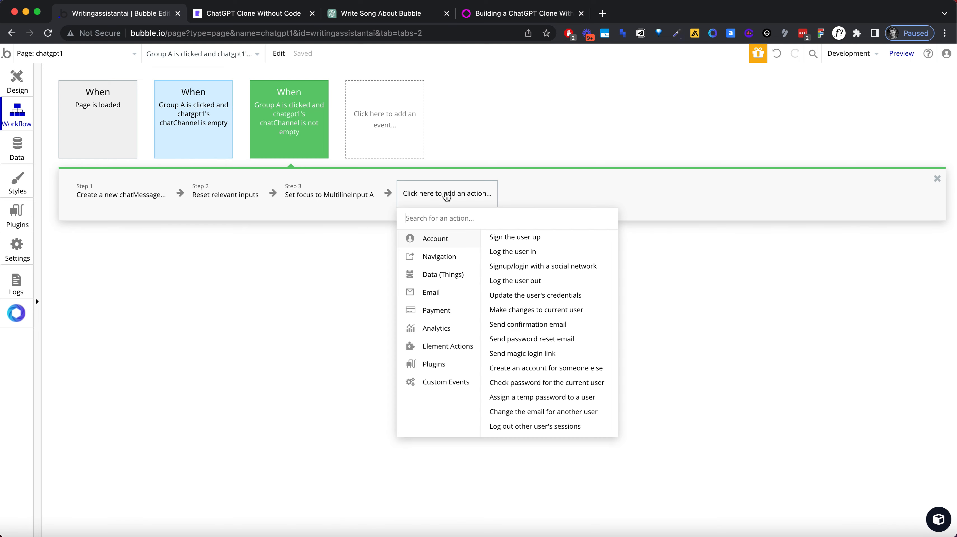
{"action": "type", "text": "cha"}
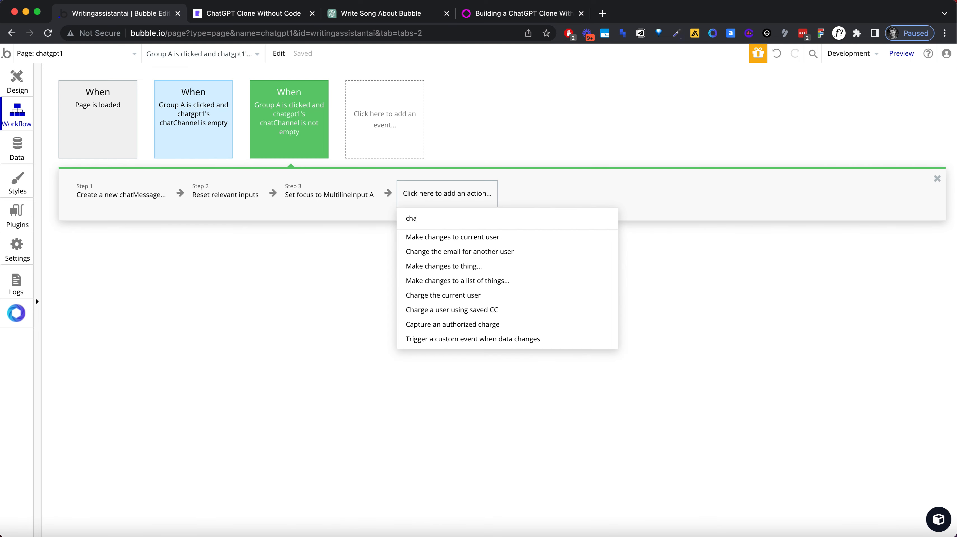
{"action": "type", "text": "nge"}
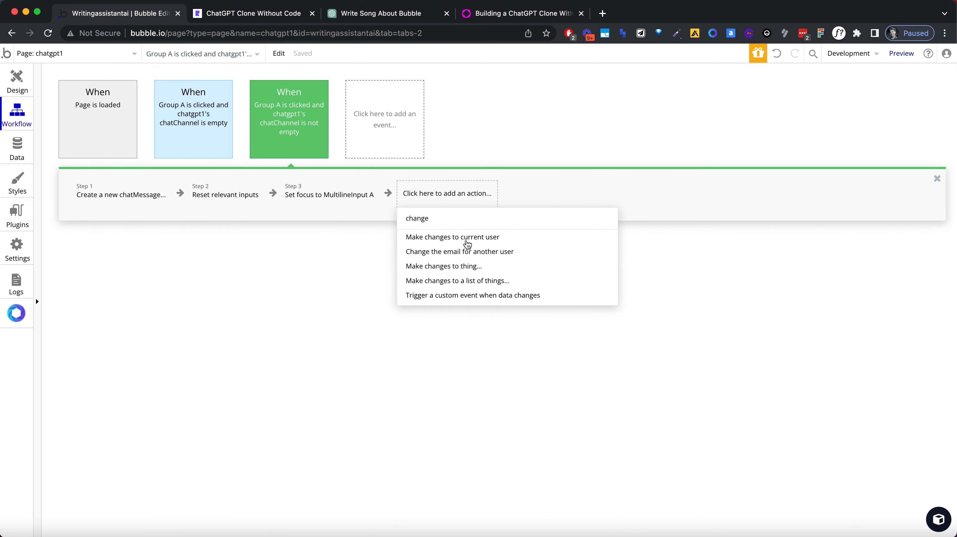
{"action": "left_click", "coordinate": [468, 266]}
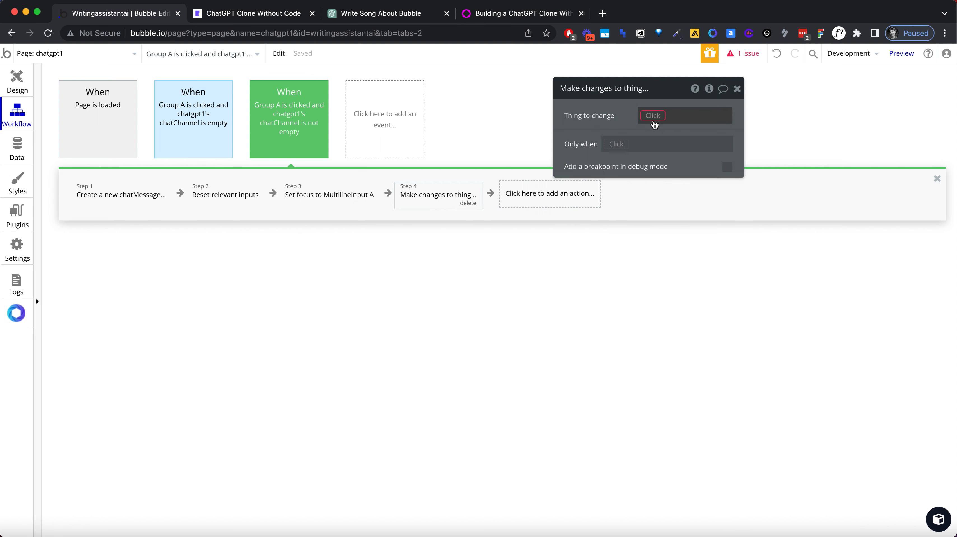
{"action": "left_click", "coordinate": [653, 115]}
{"action": "type", "text": "chatch"}
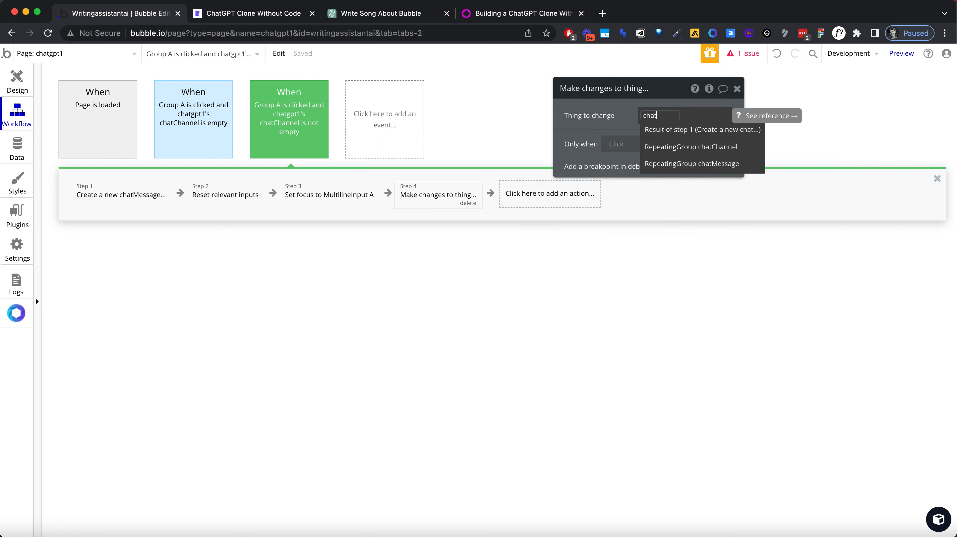
{"action": "key", "text": "BackSpace"}
{"action": "key", "text": "BackSpace"}
{"action": "key", "text": "BackSpace"}
{"action": "key", "text": "BackSpace"}
{"action": "key", "text": "BackSpace"}
{"action": "key", "text": "BackSpace"}
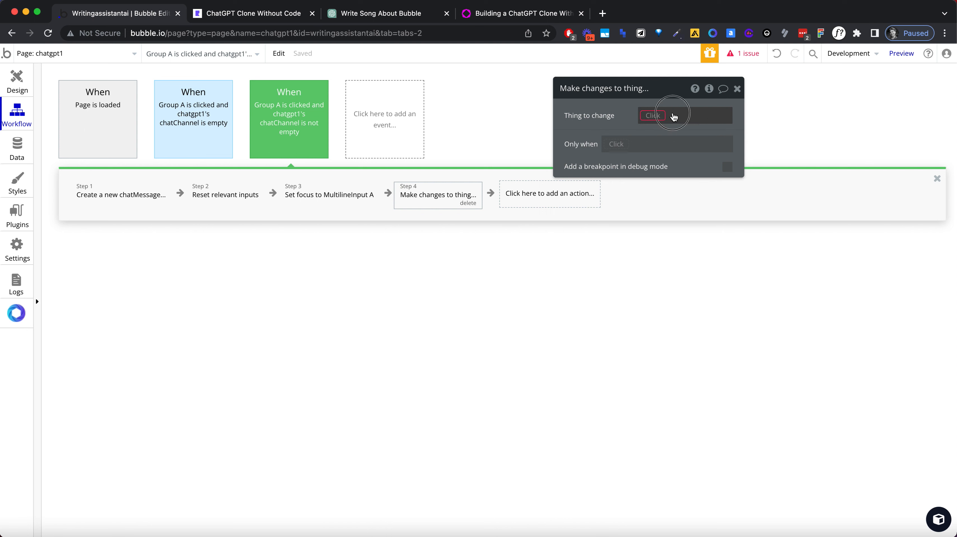
Step: Set the new action's thing to change to a Do a search for expression and look up data types matching "chat"
{"action": "type", "text": "do"}
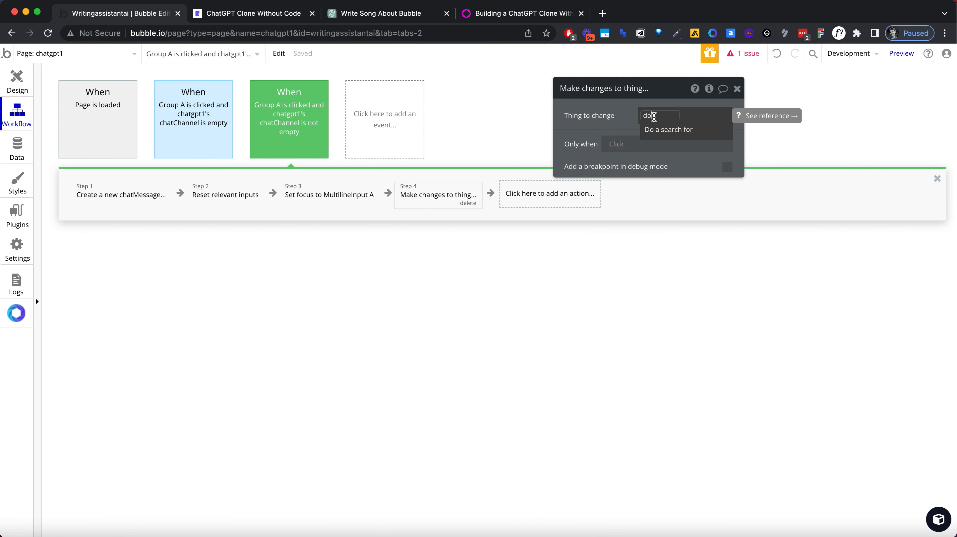
{"action": "left_click", "coordinate": [662, 124]}
{"action": "left_click", "coordinate": [507, 115]}
{"action": "type", "text": "chat"}
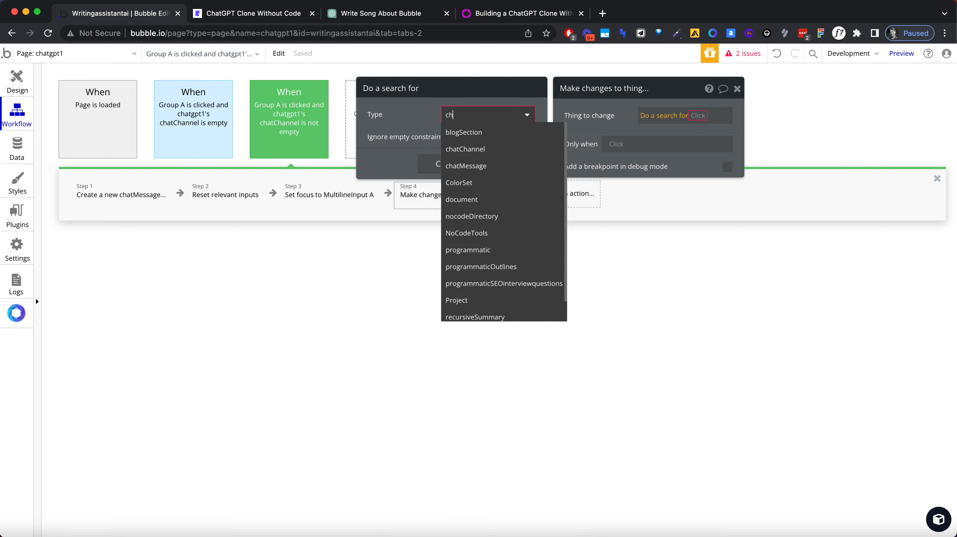
{"action": "left_click", "coordinate": [656, 121]}
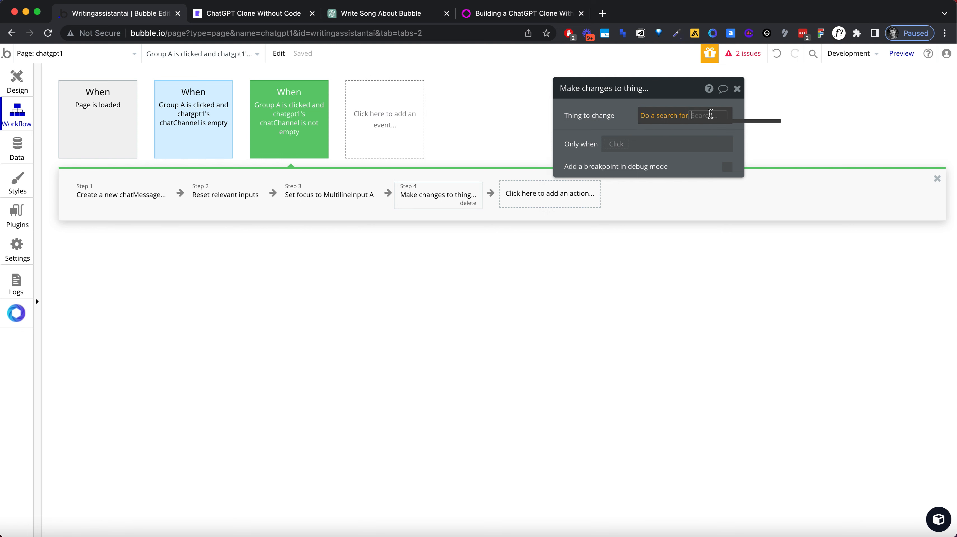
{"action": "left_click", "coordinate": [648, 121]}
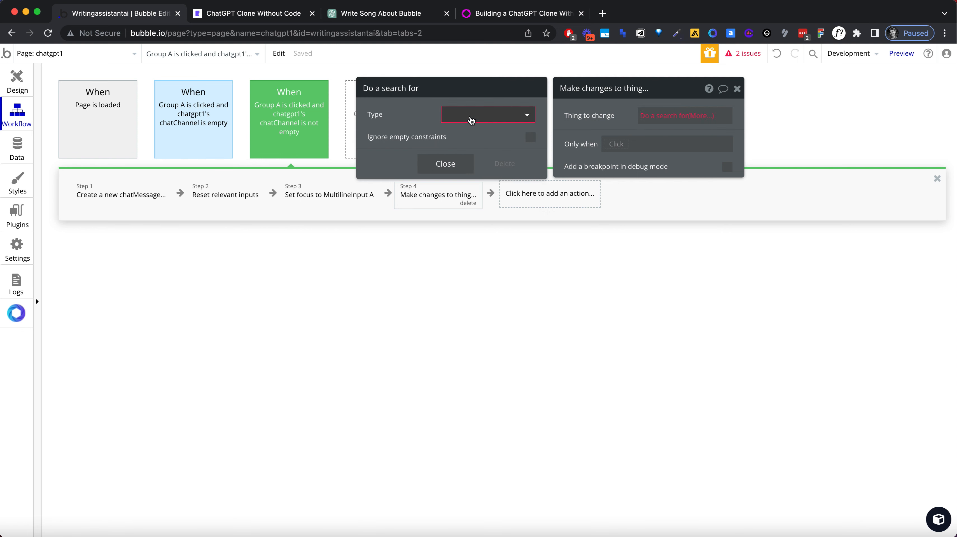
{"action": "left_click", "coordinate": [470, 115]}
{"action": "type", "text": "chat"}
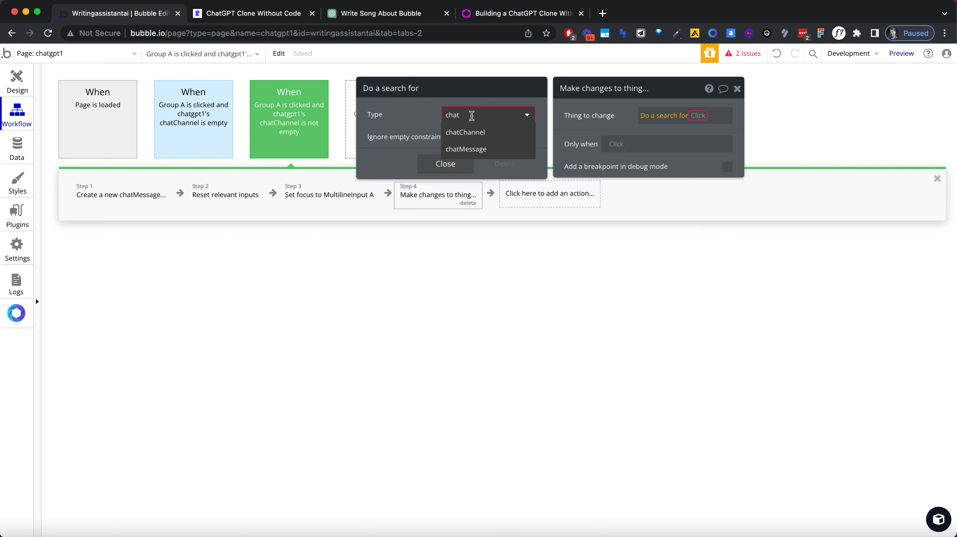
{"action": "left_click", "coordinate": [601, 107]}
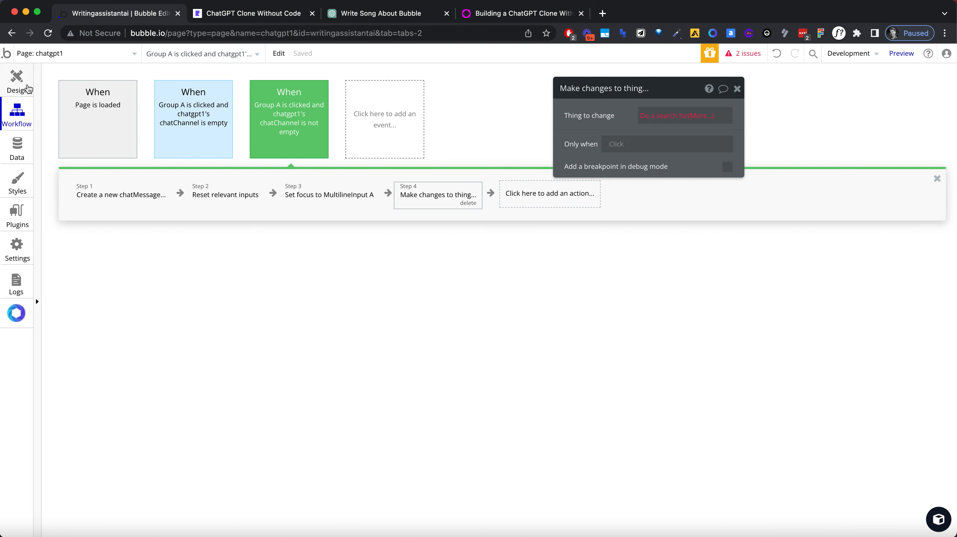
Step: Change the type of the chatgpt1 page's chatChannel custom state to chatChannel
{"action": "left_click", "coordinate": [14, 80]}
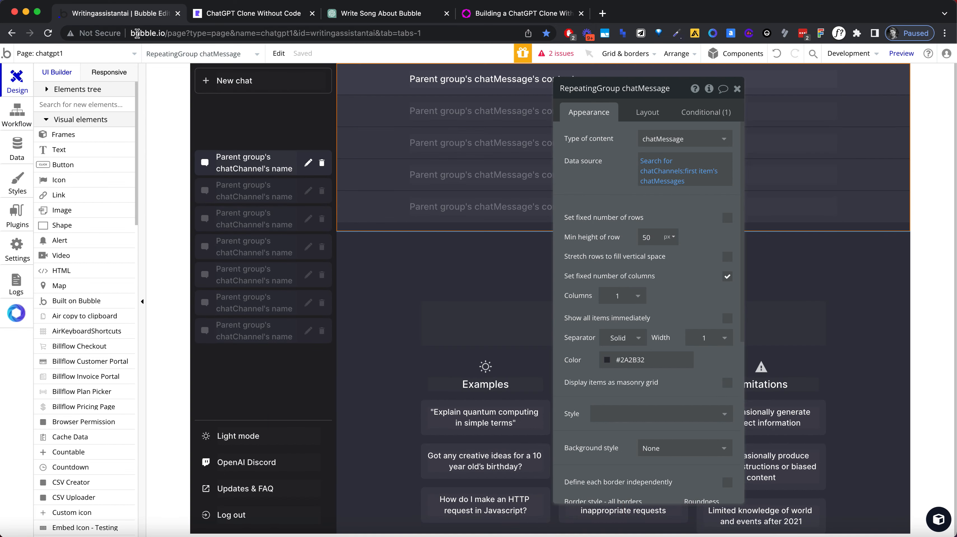
{"action": "left_click", "coordinate": [163, 53]}
{"action": "left_click", "coordinate": [172, 90]}
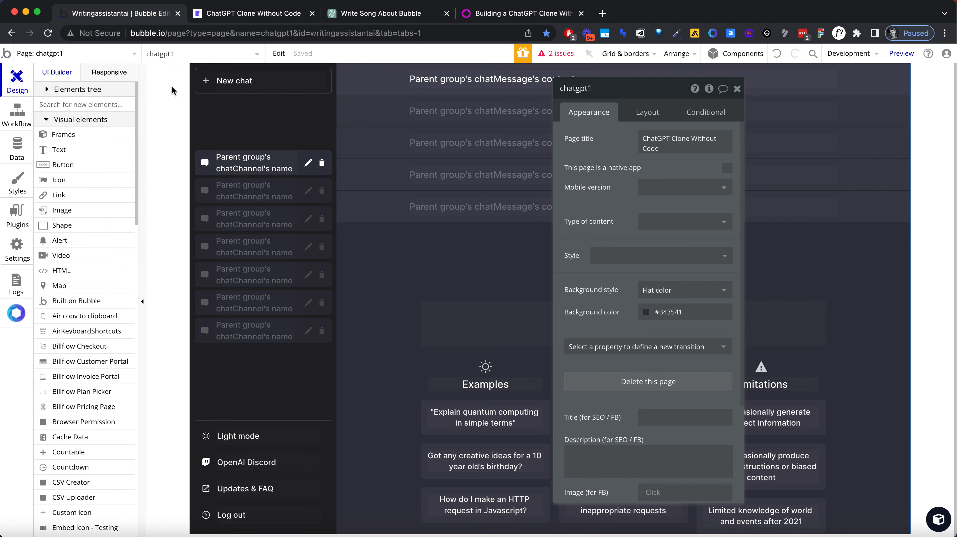
{"action": "left_click", "coordinate": [705, 112]}
{"action": "left_click", "coordinate": [709, 89]}
{"action": "left_click", "coordinate": [849, 125]}
{"action": "type", "text": "chat"}
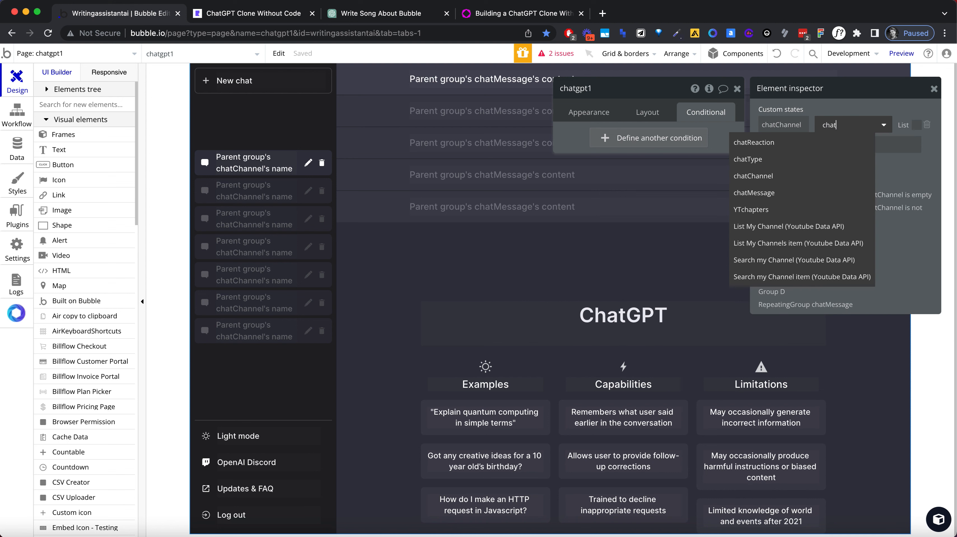
{"action": "left_click", "coordinate": [778, 176]}
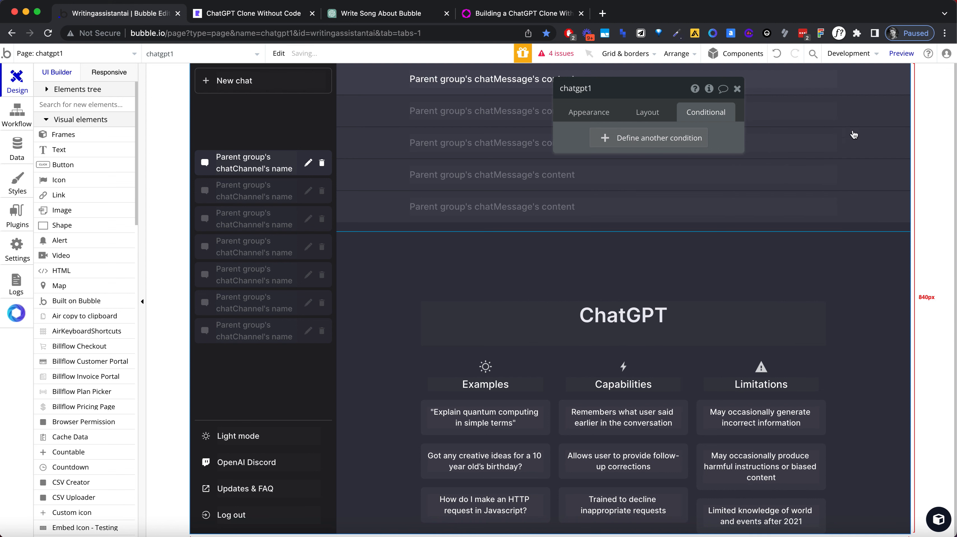
Step: Open the issue about the chatChannels search and try to replace its unique id constraint with a new one
{"action": "left_click", "coordinate": [572, 55]}
{"action": "left_click", "coordinate": [139, 190]}
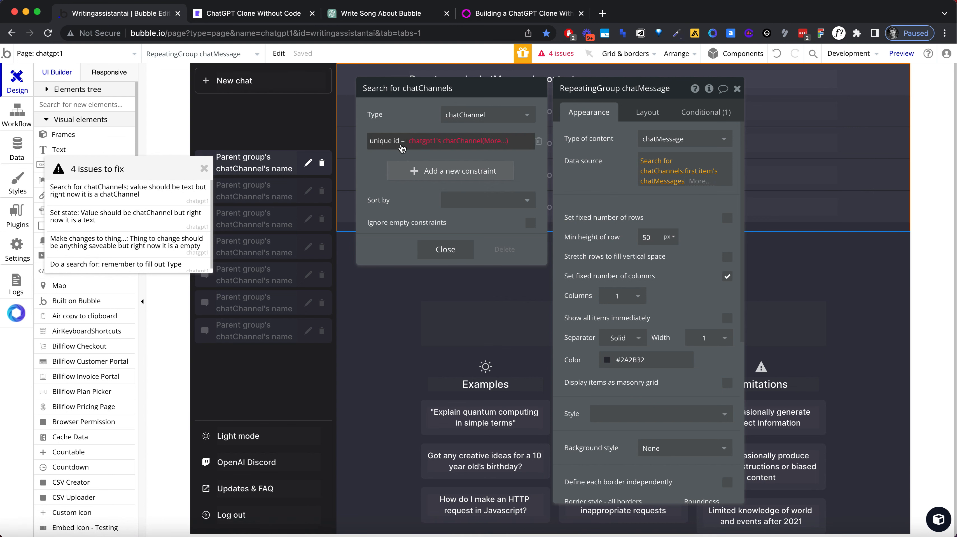
{"action": "left_click", "coordinate": [538, 140]}
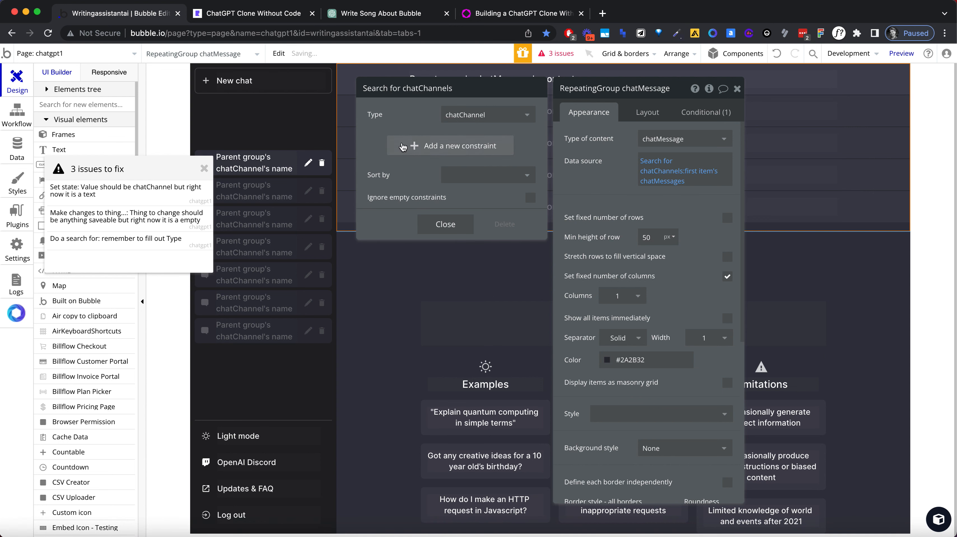
{"action": "left_click", "coordinate": [400, 143]}
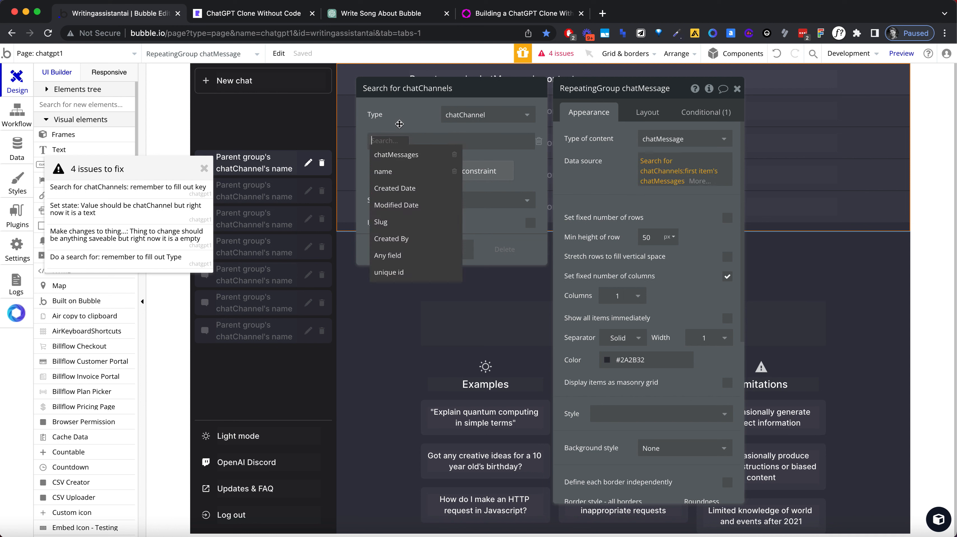
{"action": "left_click", "coordinate": [399, 124]}
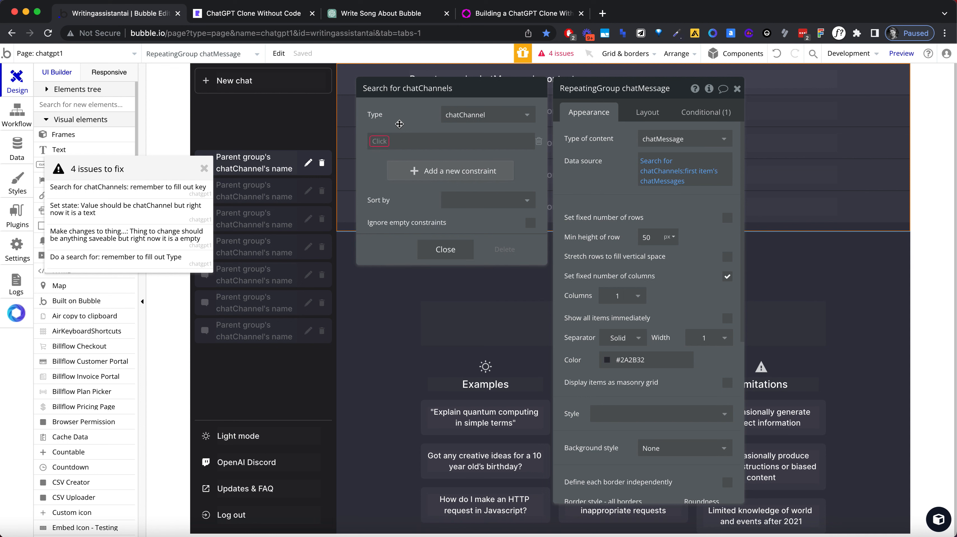
{"action": "left_click", "coordinate": [379, 141]}
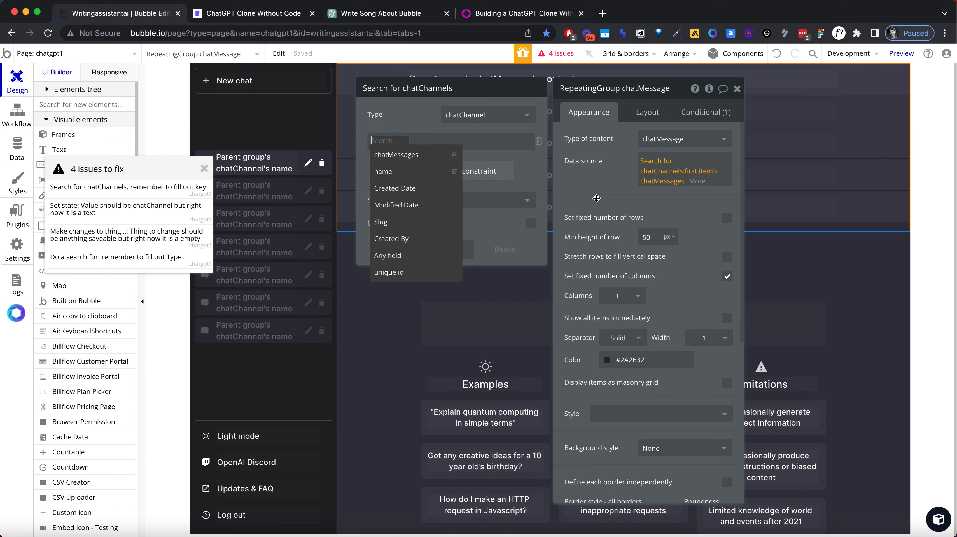
{"action": "left_click", "coordinate": [649, 162]}
{"action": "left_click", "coordinate": [648, 162]}
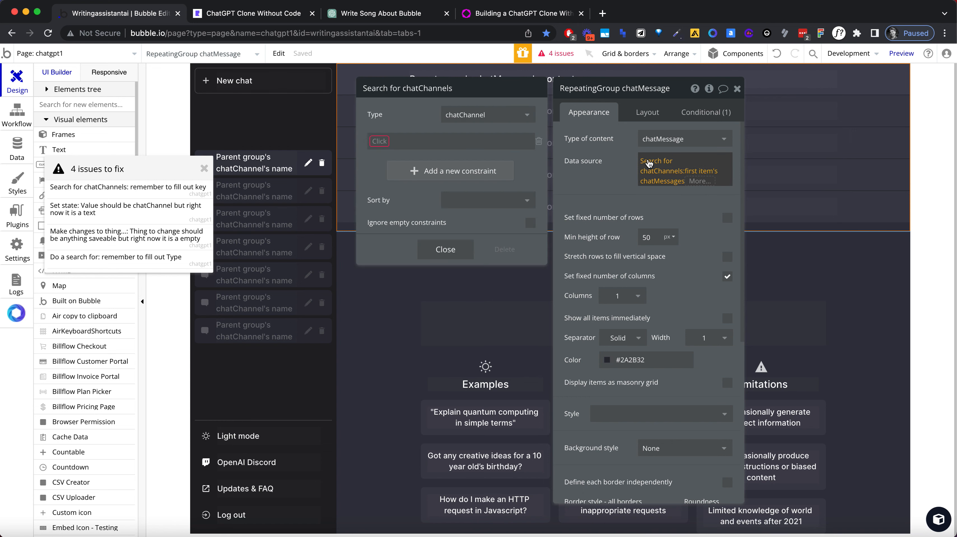
Step: Replace the chatMessage repeating group's data source with chatgpt1's chatChannel's chatMessages
{"action": "left_click", "coordinate": [701, 180]}
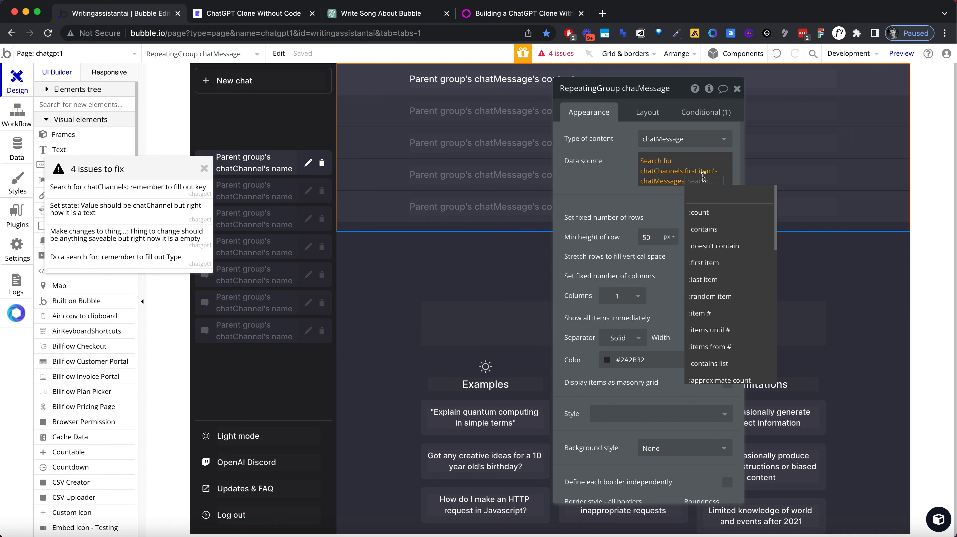
{"action": "key", "text": "BackSpace"}
{"action": "key", "text": "BackSpace"}
{"action": "key", "text": "BackSpace"}
{"action": "type", "text": "chat"}
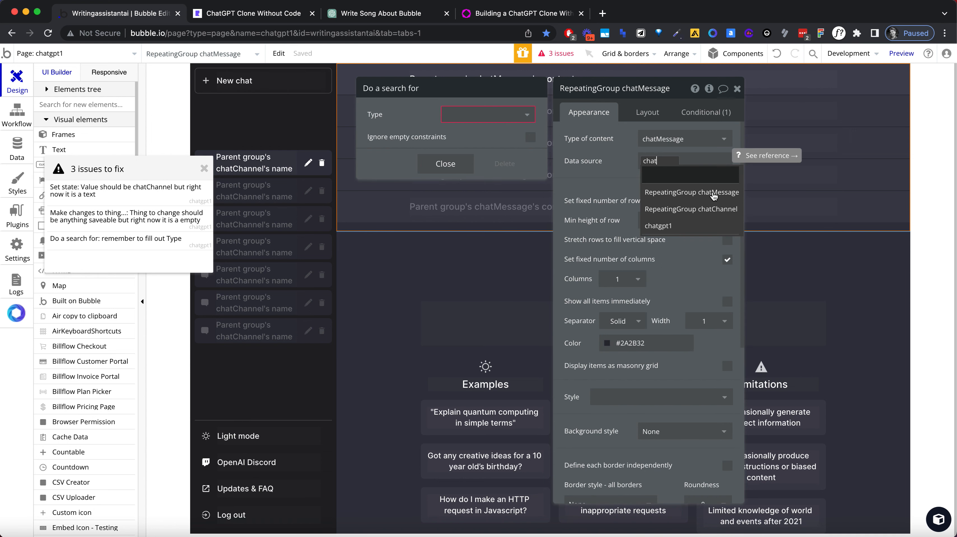
{"action": "left_click", "coordinate": [681, 227]}
{"action": "left_click", "coordinate": [695, 210]}
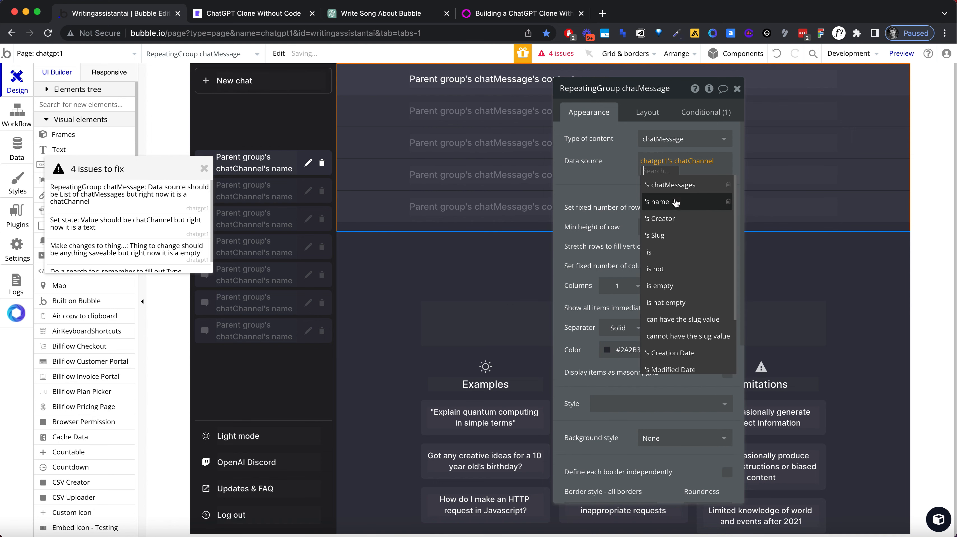
{"action": "left_click", "coordinate": [671, 185]}
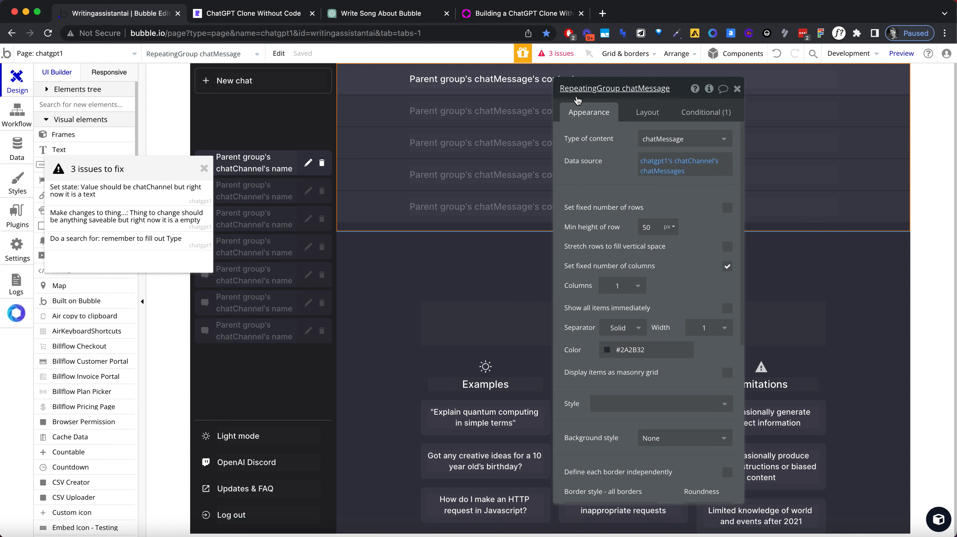
Step: Open the Set state issue and replace the chatChannel state's value with Result of step 1, without its unique id
{"action": "left_click", "coordinate": [124, 193]}
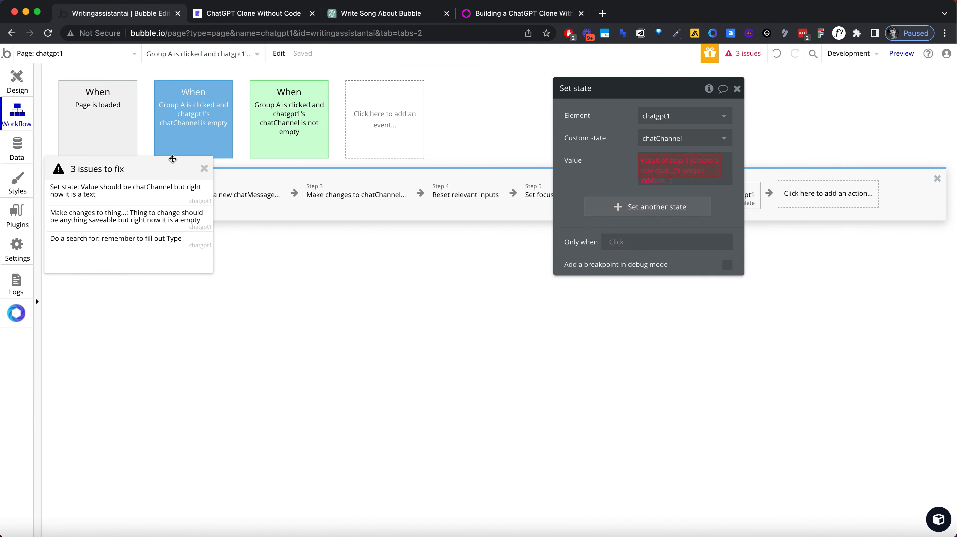
{"action": "left_click_drag", "start_coordinate": [170, 166], "coordinate": [252, 294]}
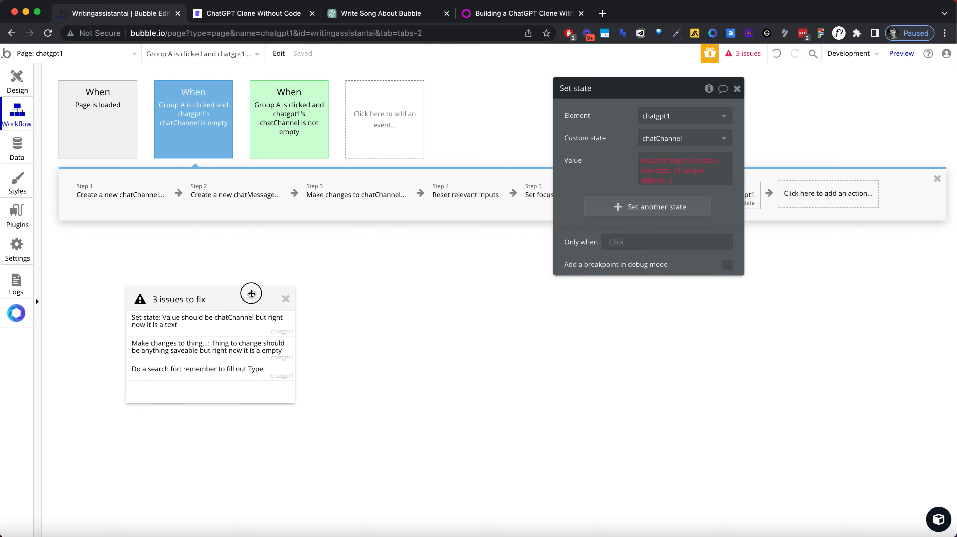
{"action": "left_click_drag", "start_coordinate": [619, 90], "coordinate": [588, 284]}
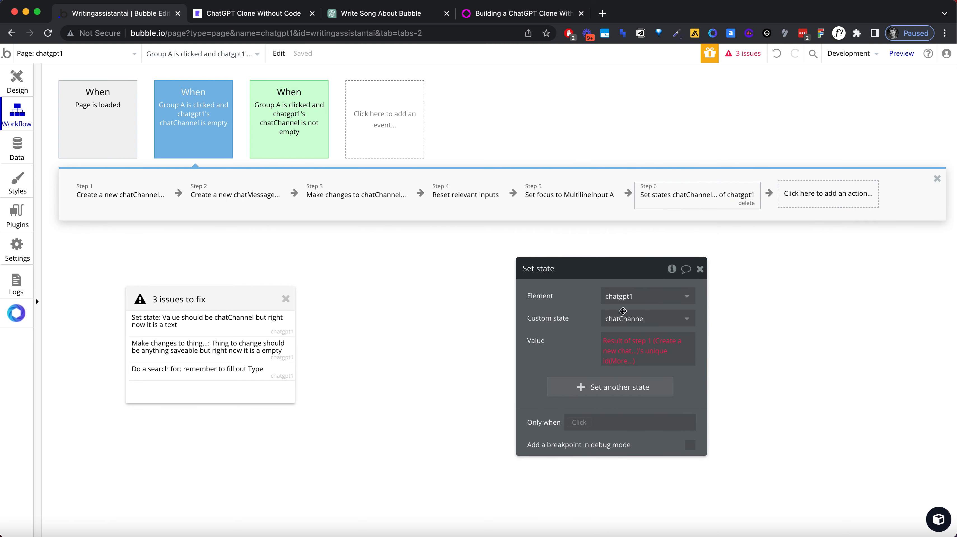
{"action": "left_click", "coordinate": [612, 340]}
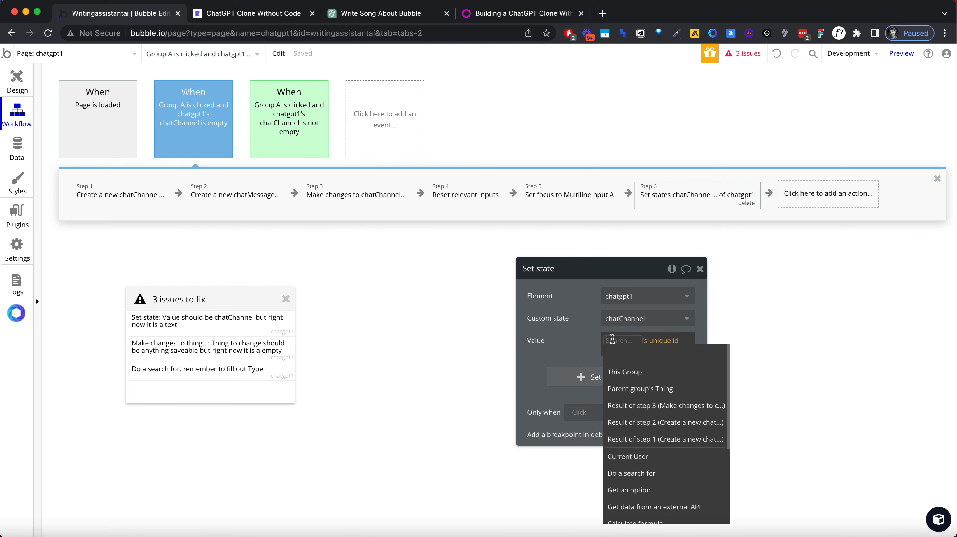
{"action": "left_click", "coordinate": [666, 439]}
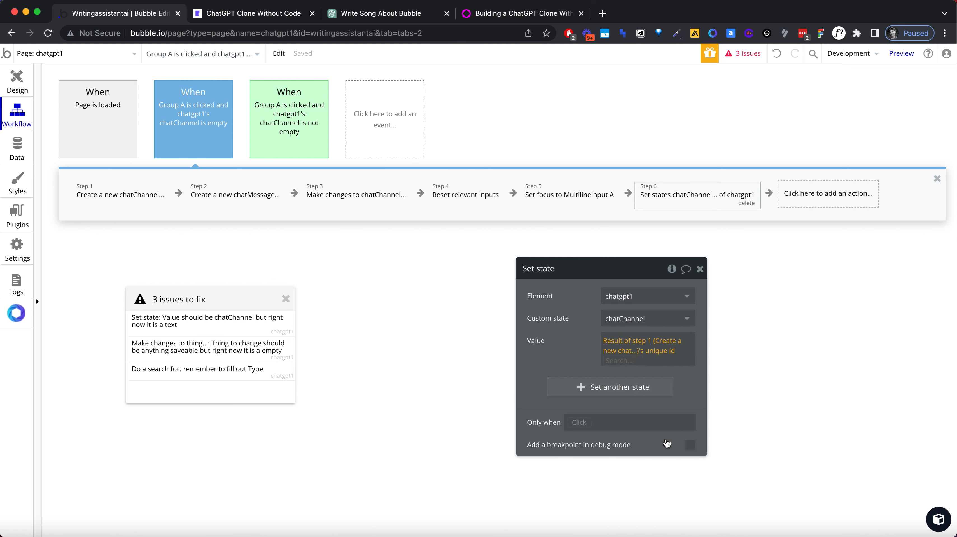
{"action": "left_click", "coordinate": [584, 359]}
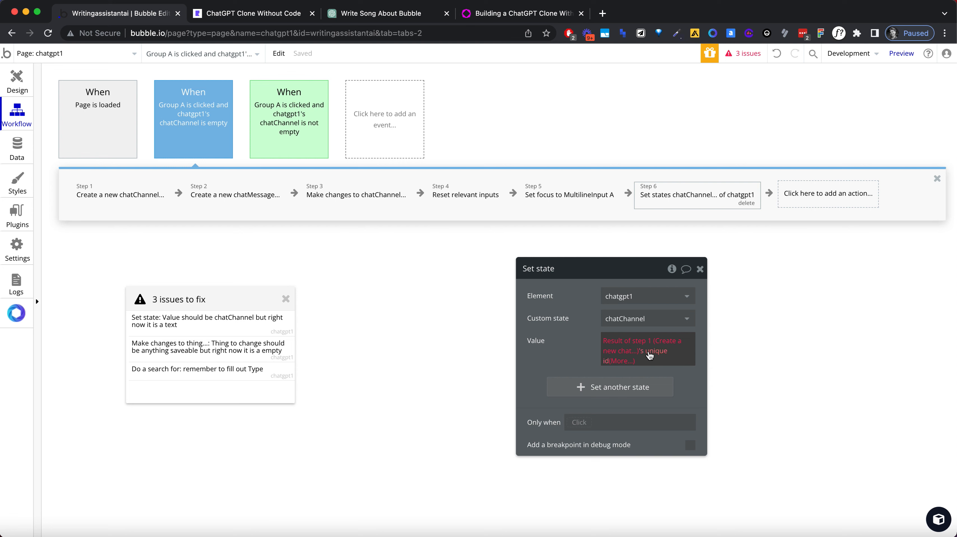
{"action": "left_click", "coordinate": [632, 360]}
{"action": "key", "text": "BackSpace"}
{"action": "key", "text": "BackSpace"}
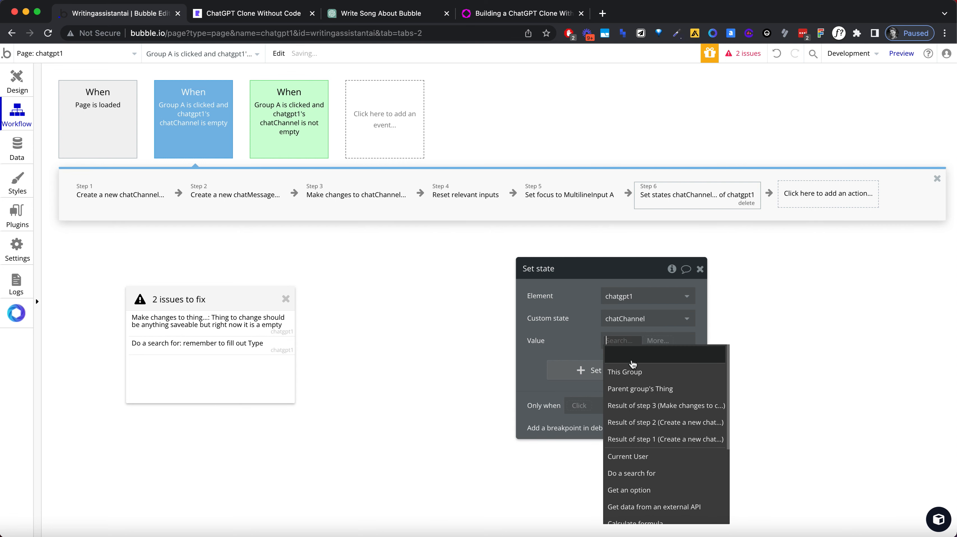
{"action": "left_click", "coordinate": [654, 439]}
{"action": "left_click", "coordinate": [581, 325]}
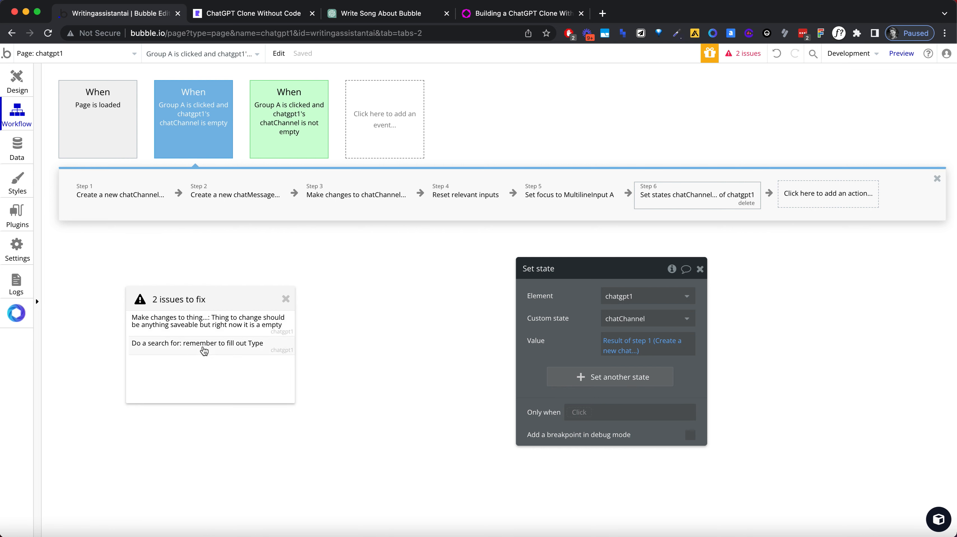
Step: In the non-empty chatChannel workflow, replace the Make changes to thing action's empty search with chatgpt1's chatChannel
{"action": "left_click", "coordinate": [204, 350]}
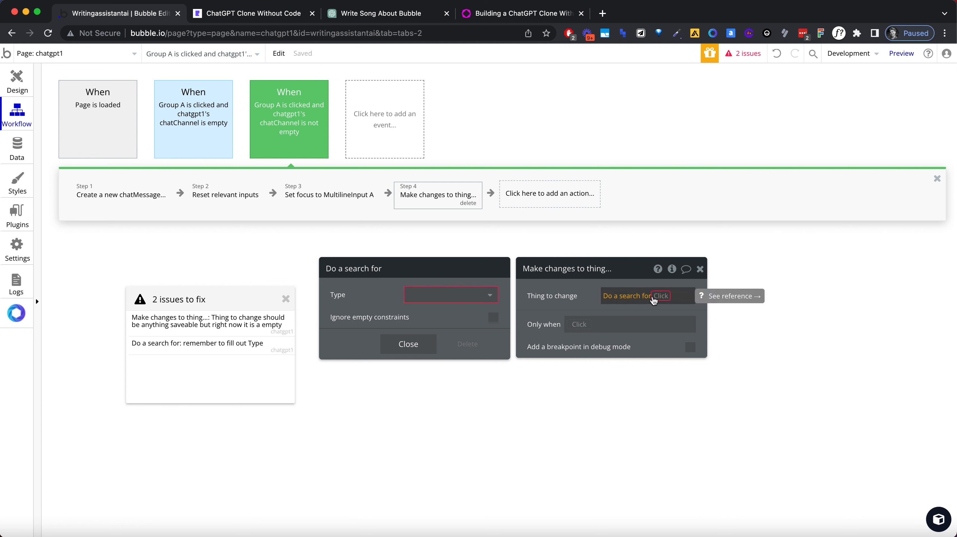
{"action": "left_click", "coordinate": [656, 297]}
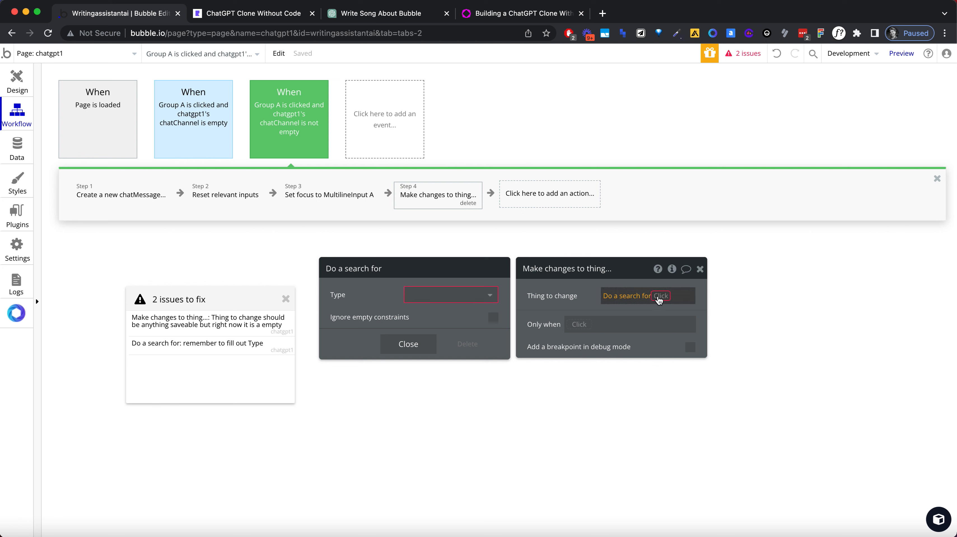
{"action": "left_click", "coordinate": [660, 297]}
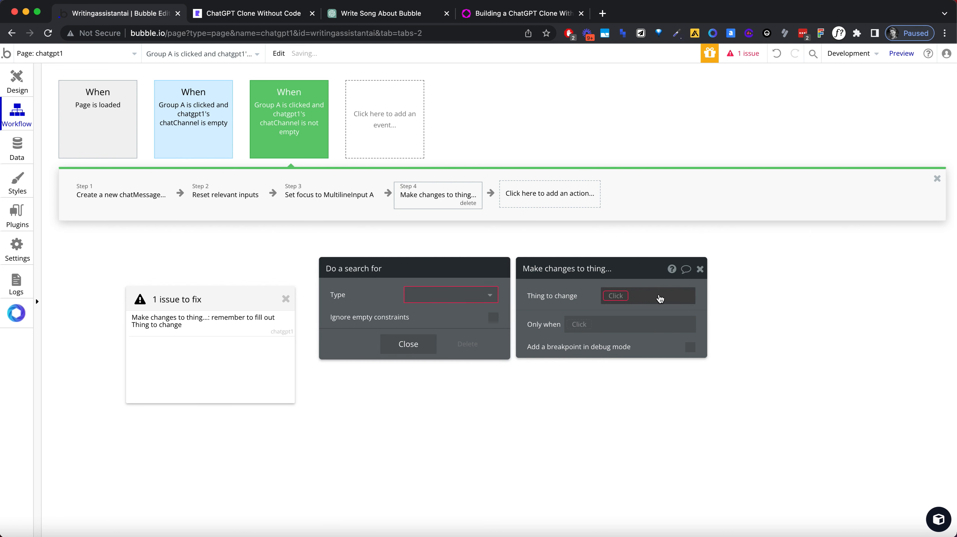
{"action": "left_click", "coordinate": [616, 296]}
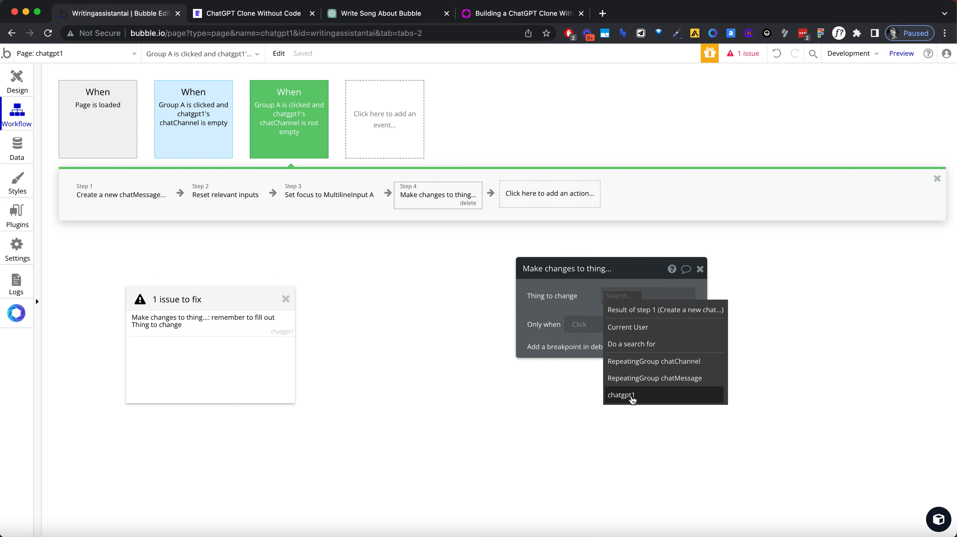
{"action": "left_click", "coordinate": [632, 398]}
{"action": "left_click", "coordinate": [647, 343]}
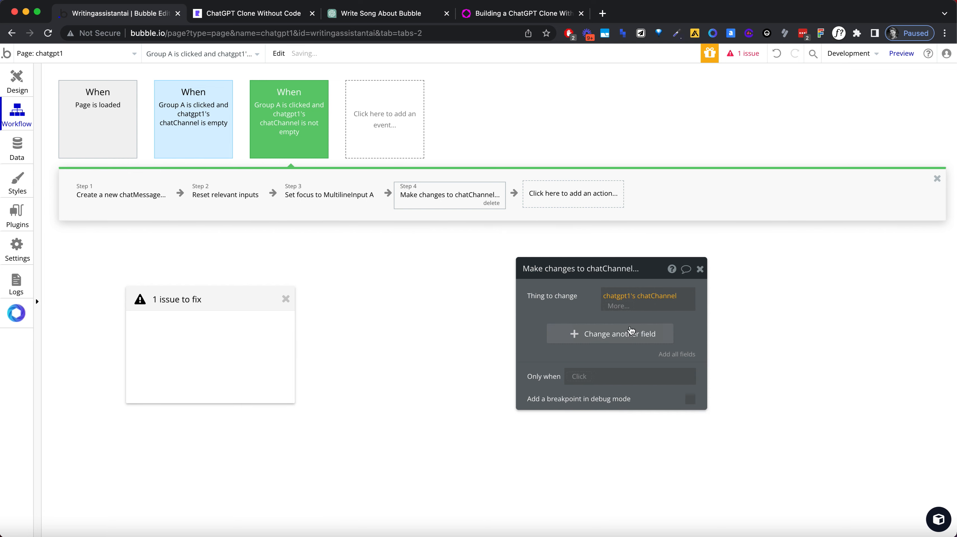
Step: Make the action add Result of step 1 to the chatMessages field and move it directly after the chatMessage creation step
{"action": "left_click", "coordinate": [575, 332]}
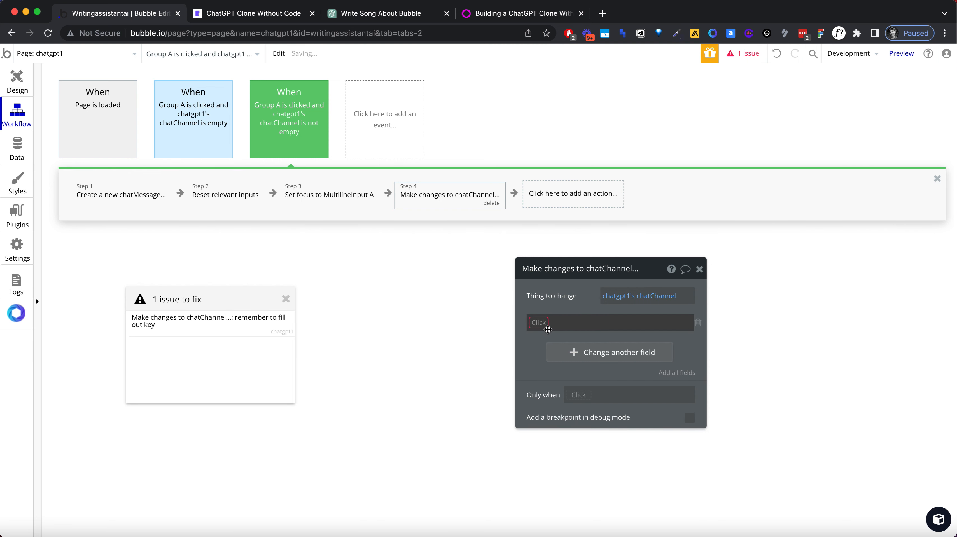
{"action": "left_click", "coordinate": [544, 323]}
{"action": "left_click", "coordinate": [552, 336]}
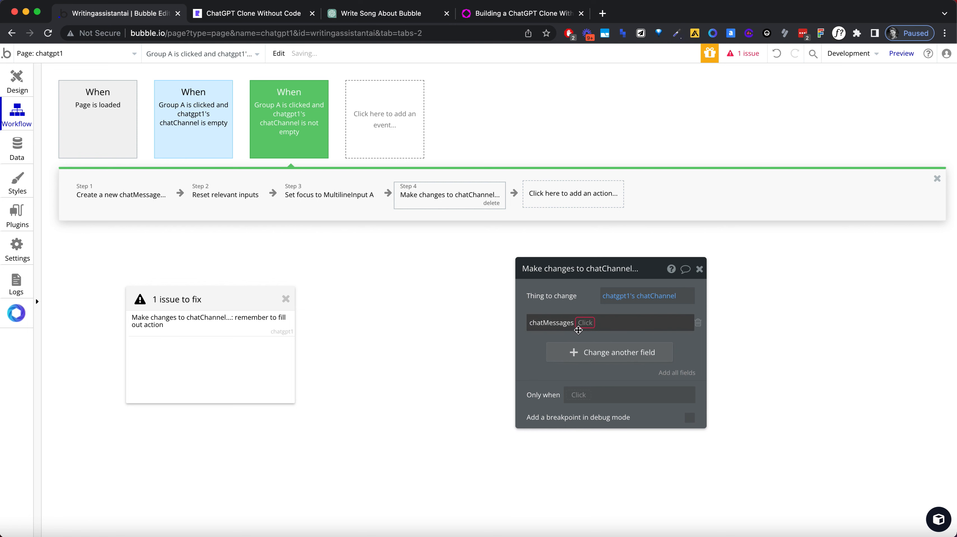
{"action": "left_click", "coordinate": [586, 336]}
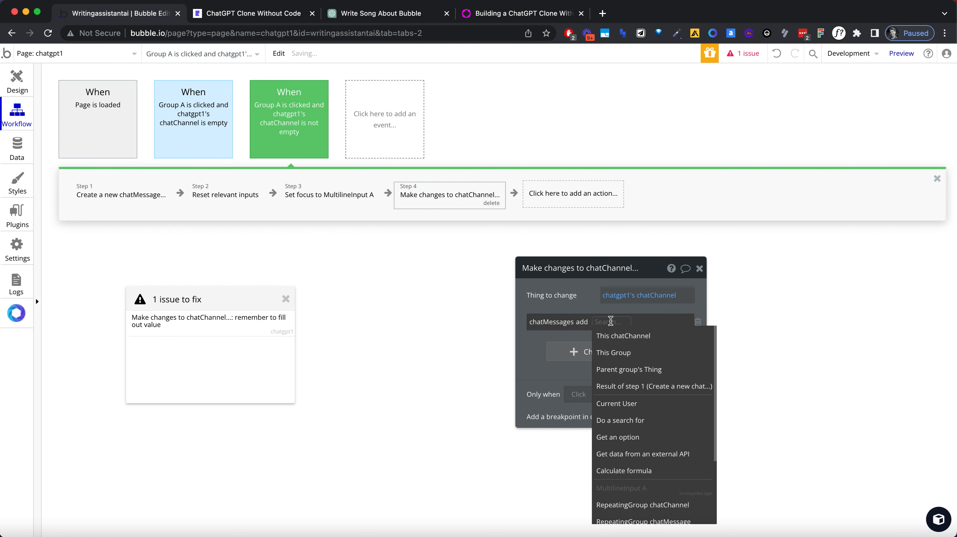
{"action": "left_click", "coordinate": [613, 385]}
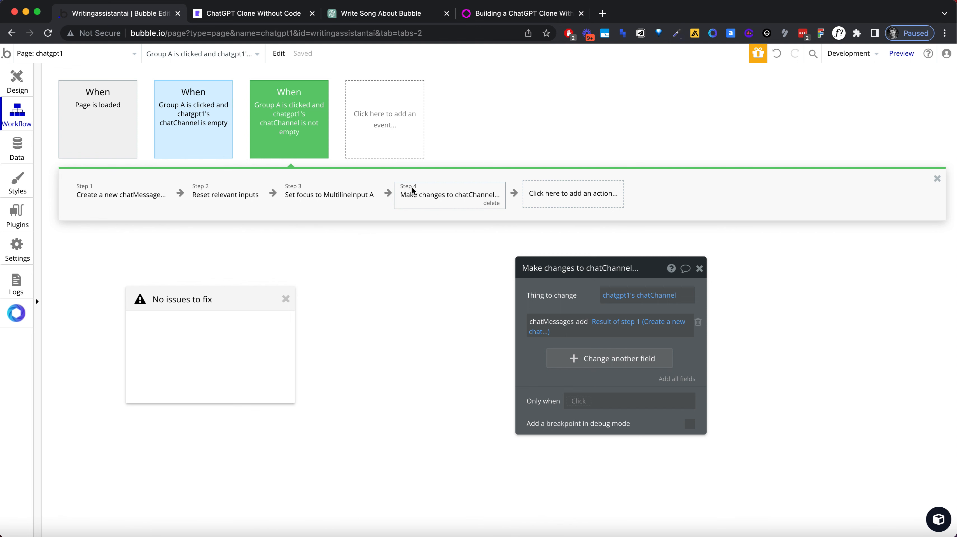
{"action": "left_click_drag", "start_coordinate": [412, 183], "coordinate": [225, 192]}
Step: Switch to the ChatGPT clone preview, reload it and send the message "Hello this a test" to start a chat
{"action": "left_click", "coordinate": [244, 17]}
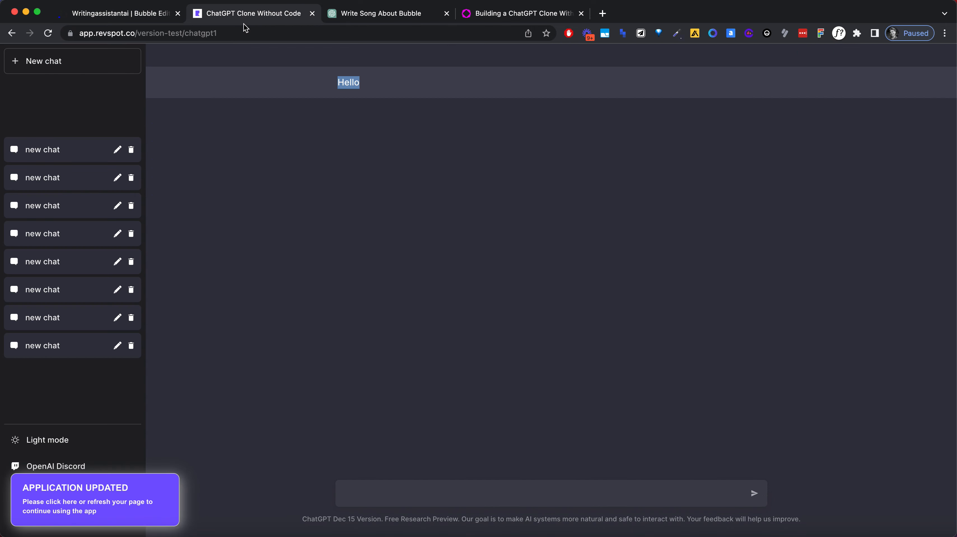
{"action": "left_click", "coordinate": [246, 33]}
{"action": "key", "text": "Return"}
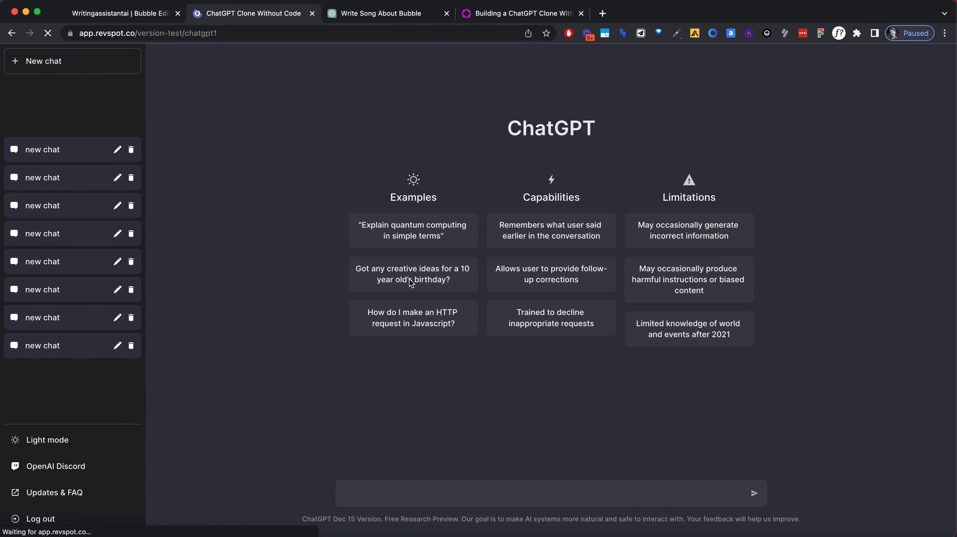
{"action": "left_click", "coordinate": [378, 493]}
{"action": "type", "text": "Hel"}
{"action": "type", "text": "s is"}
{"action": "key", "text": "BackSpace"}
{"action": "key", "text": "BackSpace"}
{"action": "key", "text": "BackSpace"}
{"action": "key", "text": "BackSpace"}
{"action": "type", "text": "this a test"}
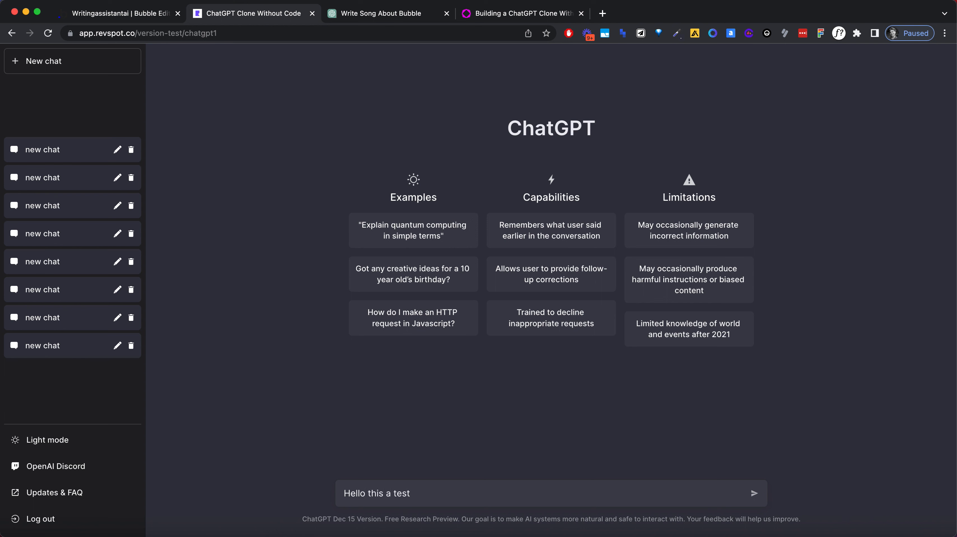
{"action": "key", "text": "Return"}
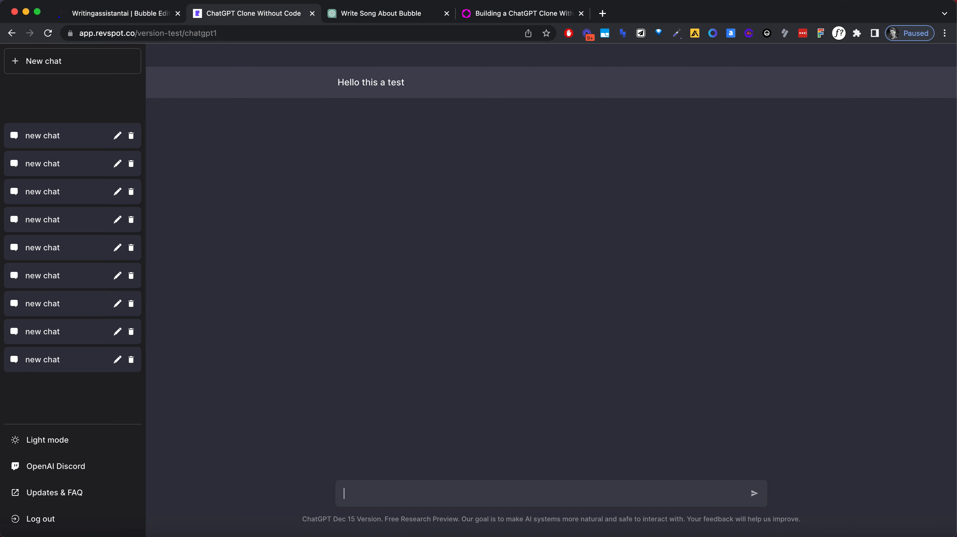
Step: Send "does it work?", "ok great" and "let's continue" as follow-up messages in the same chat
{"action": "key", "text": "BackSpace"}
{"action": "type", "text": "does it work?"}
{"action": "key", "text": "Return"}
{"action": "type", "text": "ok great"}
{"action": "key", "text": "Return"}
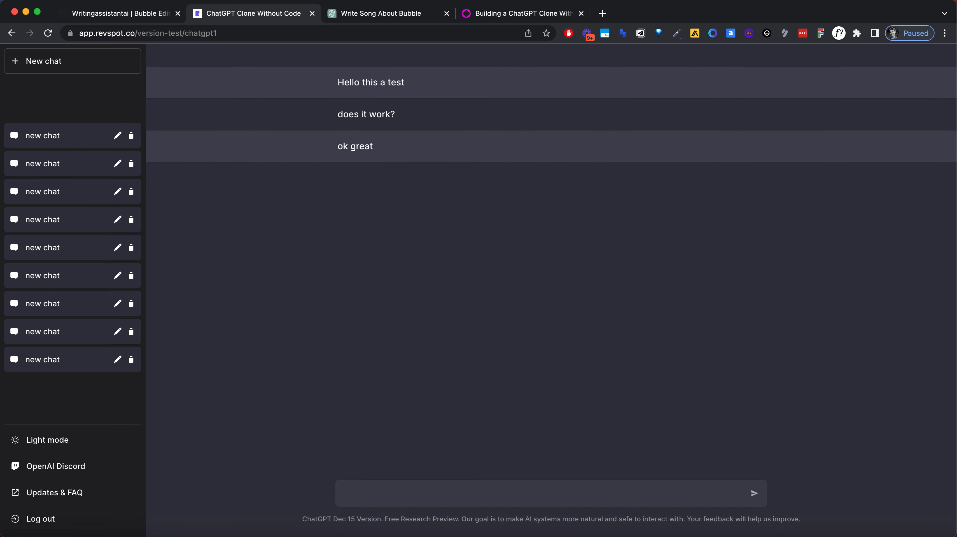
{"action": "type", "text": "let's continue"}
{"action": "key", "text": "Return"}
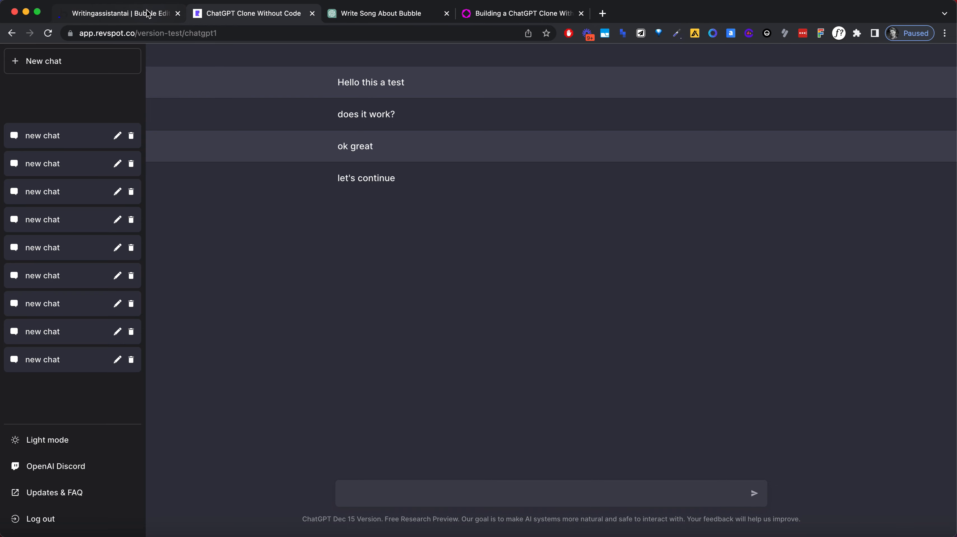
Step: Return to the Bubble editor, check the stored chatMessages and chatChannels entries in the app data, and go back to the page design
{"action": "left_click", "coordinate": [99, 13]}
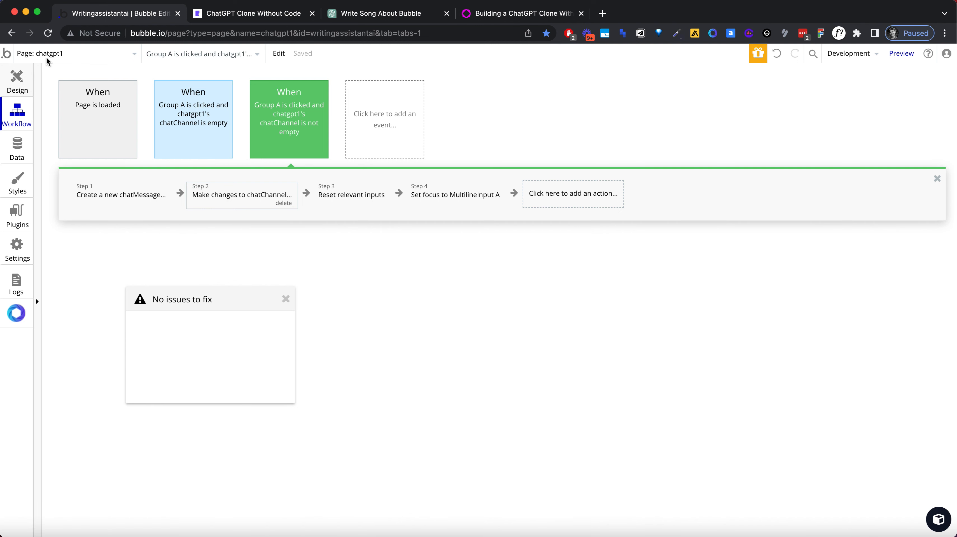
{"action": "left_click", "coordinate": [19, 150]}
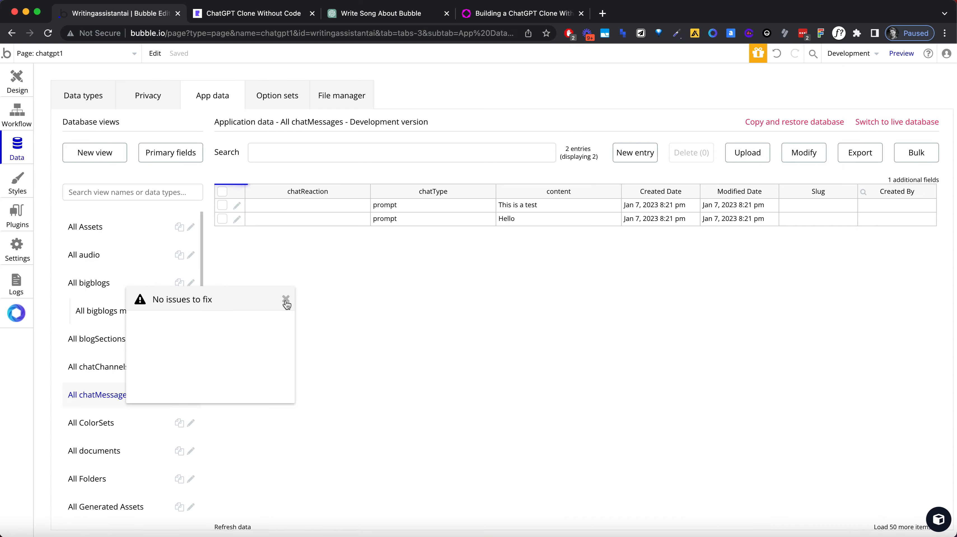
{"action": "left_click", "coordinate": [286, 299]}
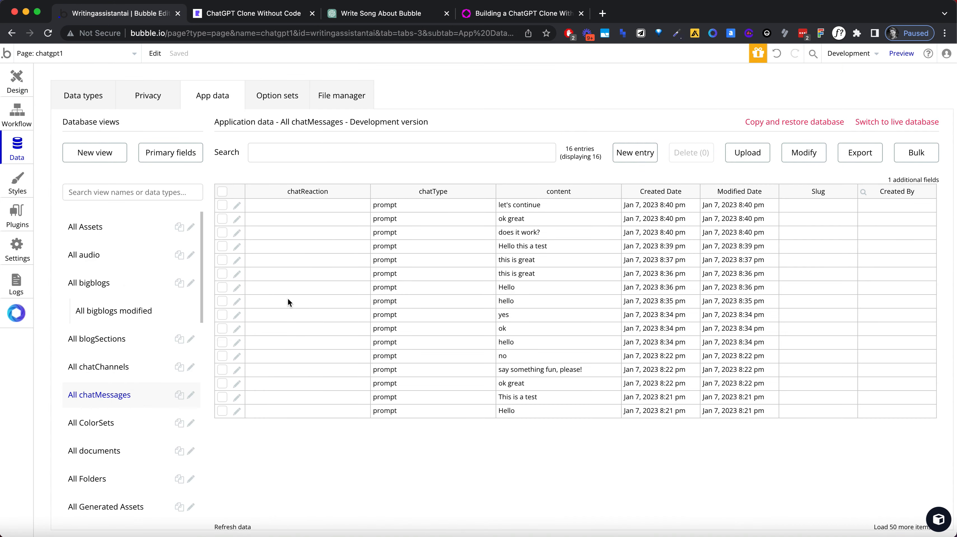
{"action": "left_click", "coordinate": [126, 378]}
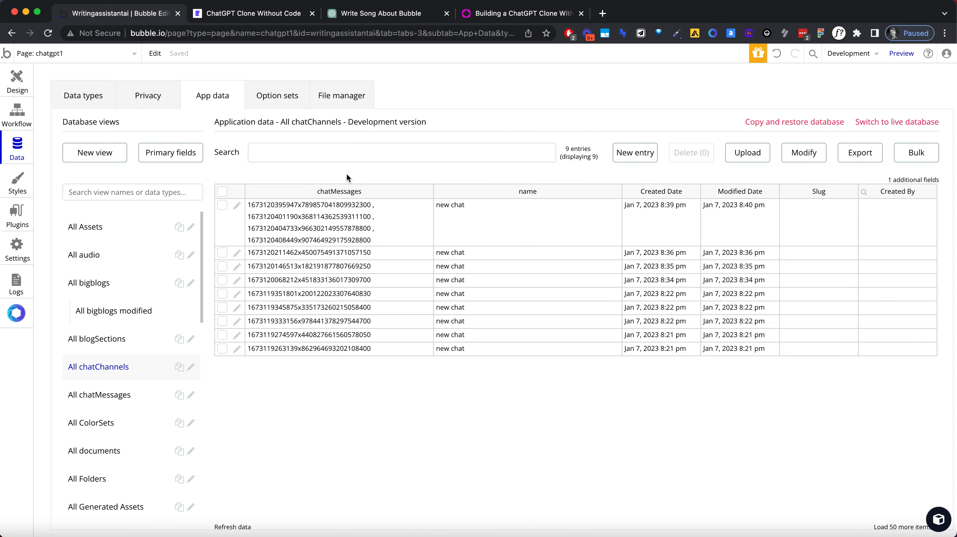
{"action": "left_click", "coordinate": [11, 90]}
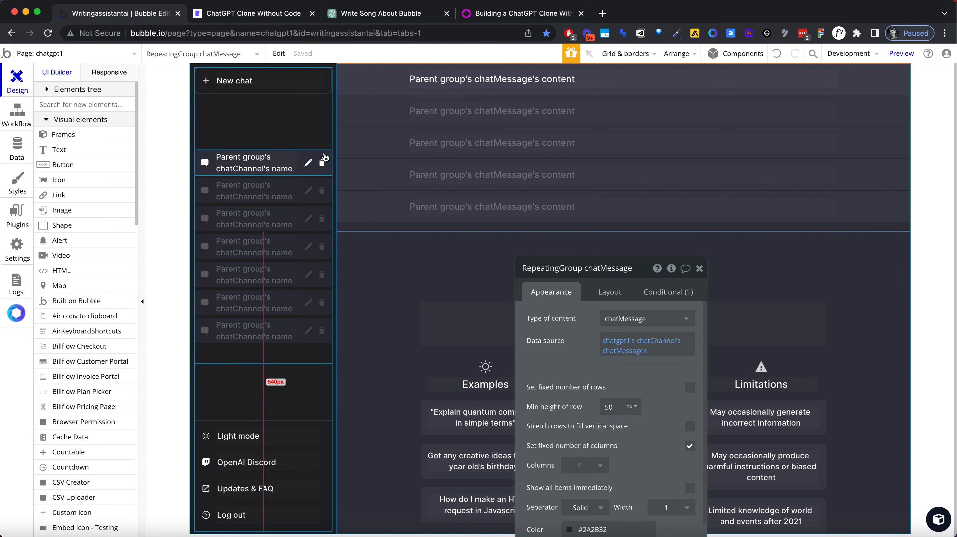
Step: Switch to the original ChatGPT site, start a new chat and send the message "ok great"
{"action": "left_click", "coordinate": [256, 15]}
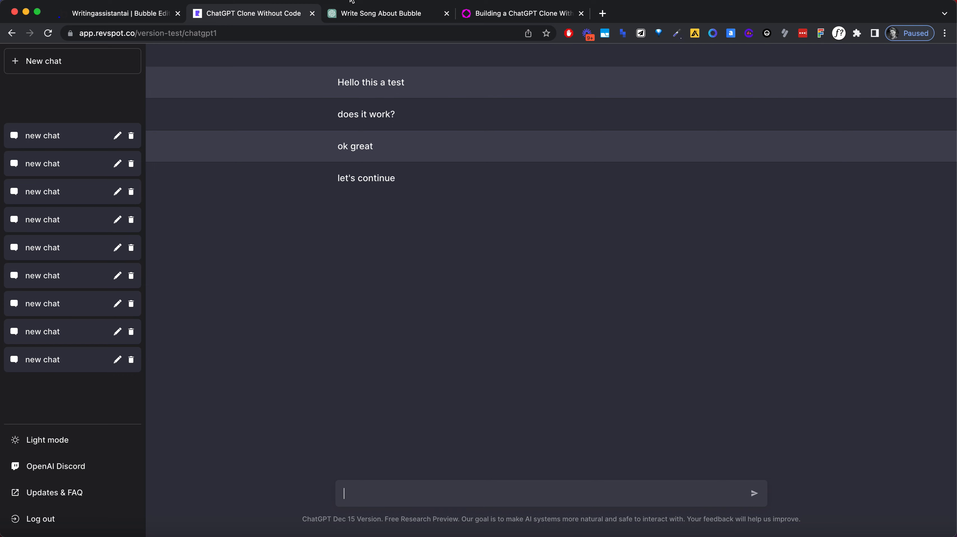
{"action": "left_click", "coordinate": [394, 16]}
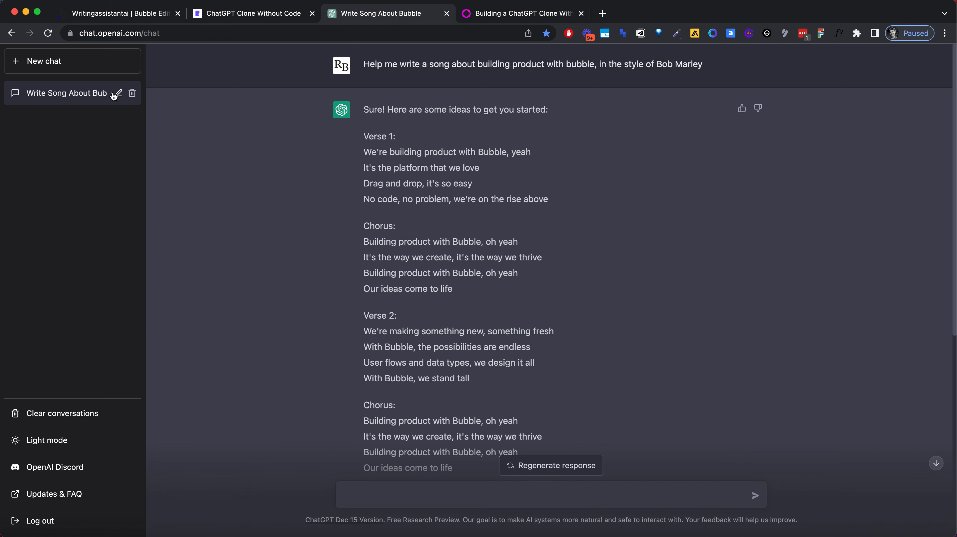
{"action": "left_click", "coordinate": [93, 67]}
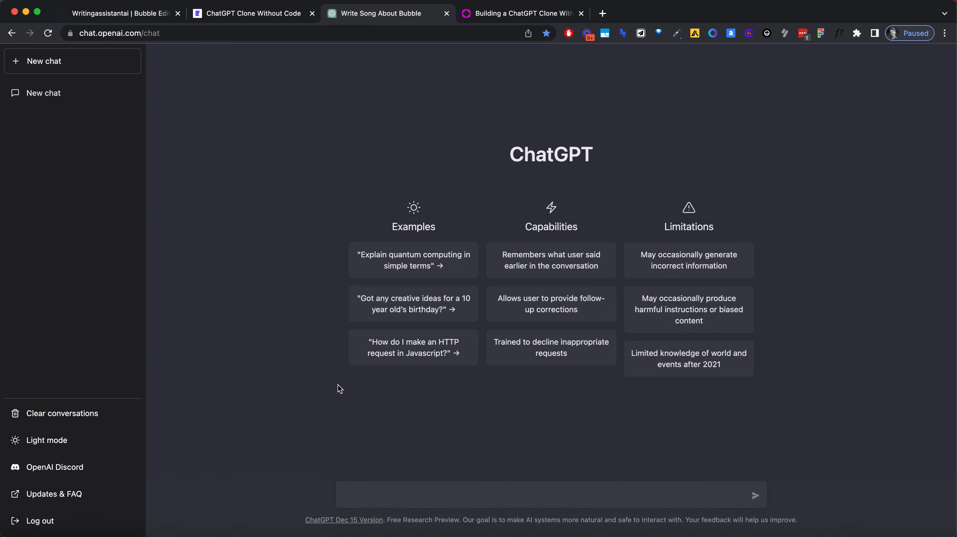
{"action": "type", "text": "ok great"}
{"action": "key", "text": "Return"}
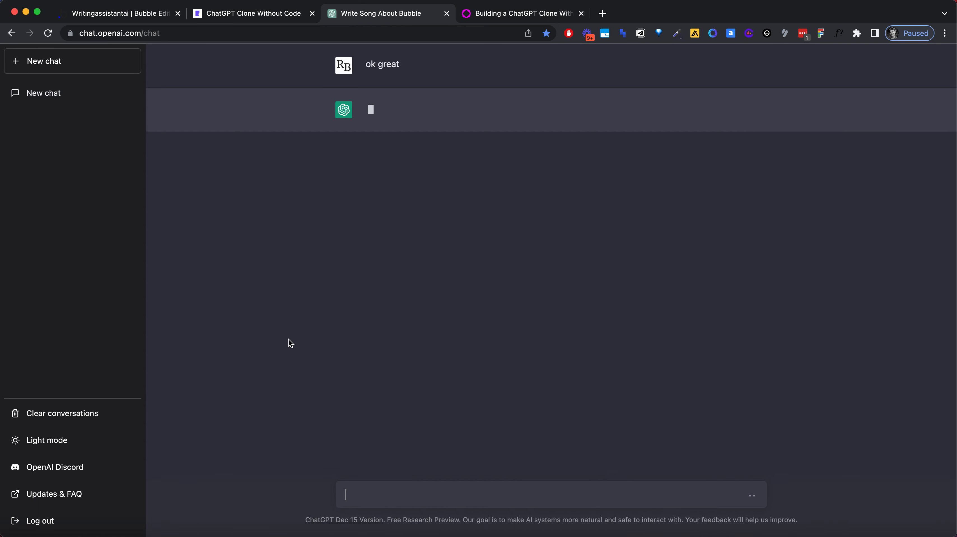
Step: Start another new ChatGPT conversation with the message "this is antoher one" and reload the page
{"action": "left_click", "coordinate": [86, 70]}
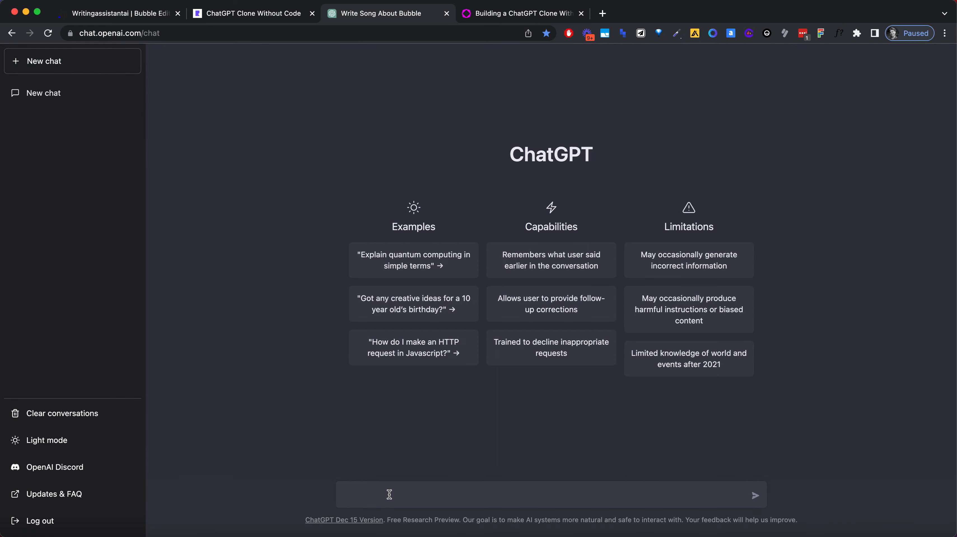
{"action": "type", "text": "this is antoher one"}
{"action": "key", "text": "Return"}
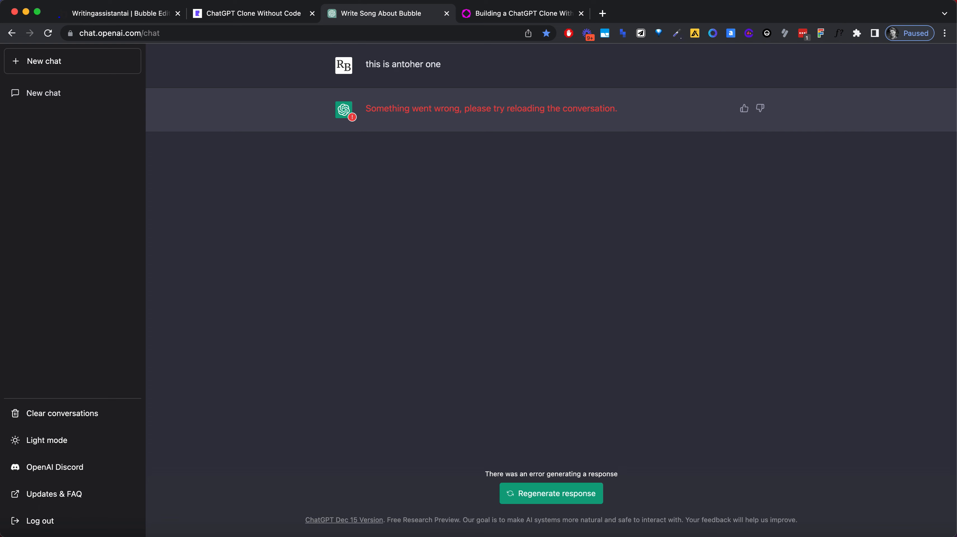
{"action": "left_click", "coordinate": [124, 33]}
{"action": "key", "text": "Return"}
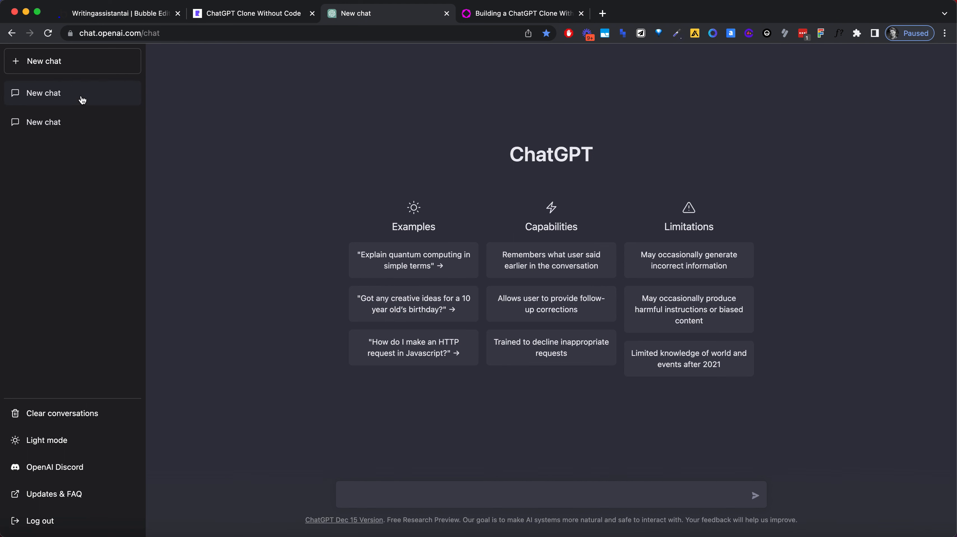
Step: Open the first conversation in ChatGPT's sidebar and try out its rename mode without changing the name
{"action": "left_click", "coordinate": [87, 105]}
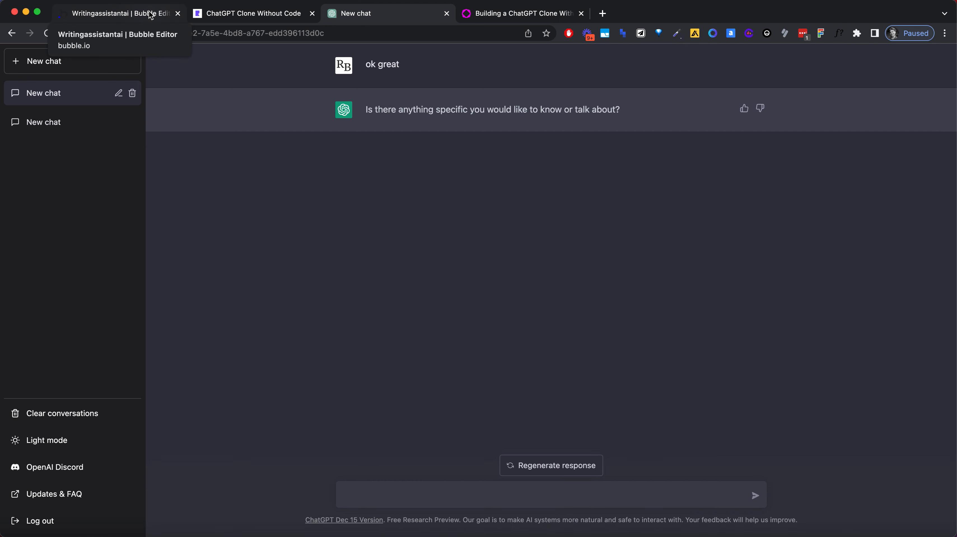
{"action": "left_click", "coordinate": [119, 92]}
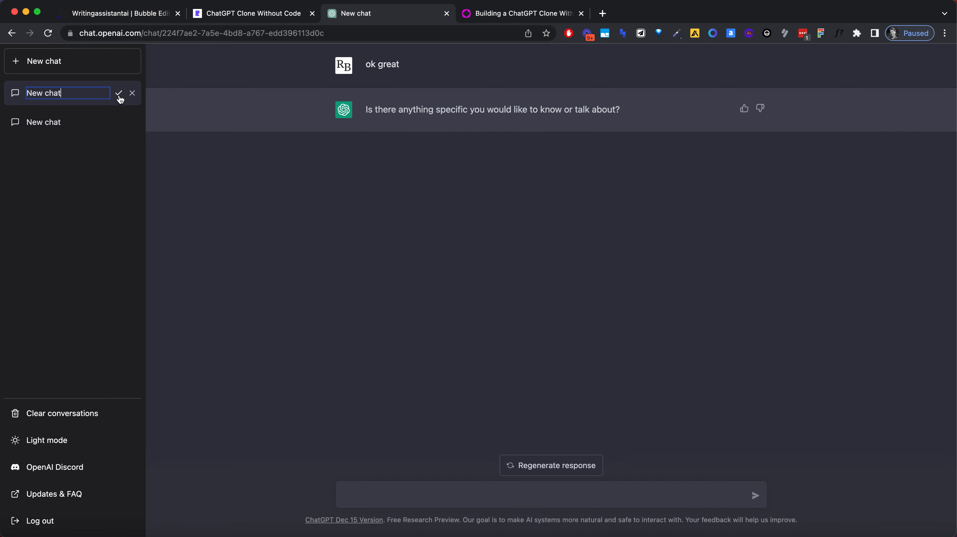
{"action": "left_click", "coordinate": [119, 93]}
Step: Switch to the Bubble editor and set the background style of the sidebar's Group chatChannel to None
{"action": "left_click", "coordinate": [139, 19]}
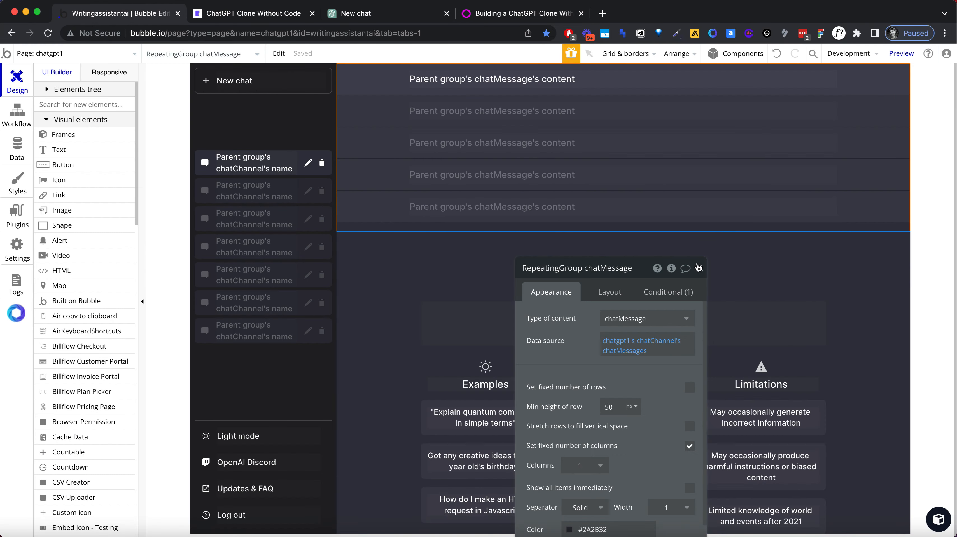
{"action": "left_click", "coordinate": [299, 152]}
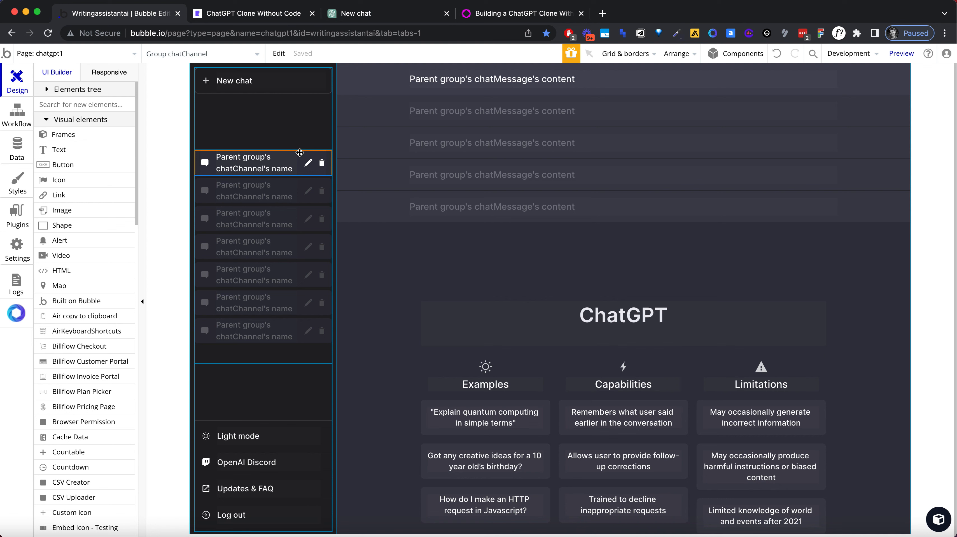
{"action": "double_click", "coordinate": [299, 152]}
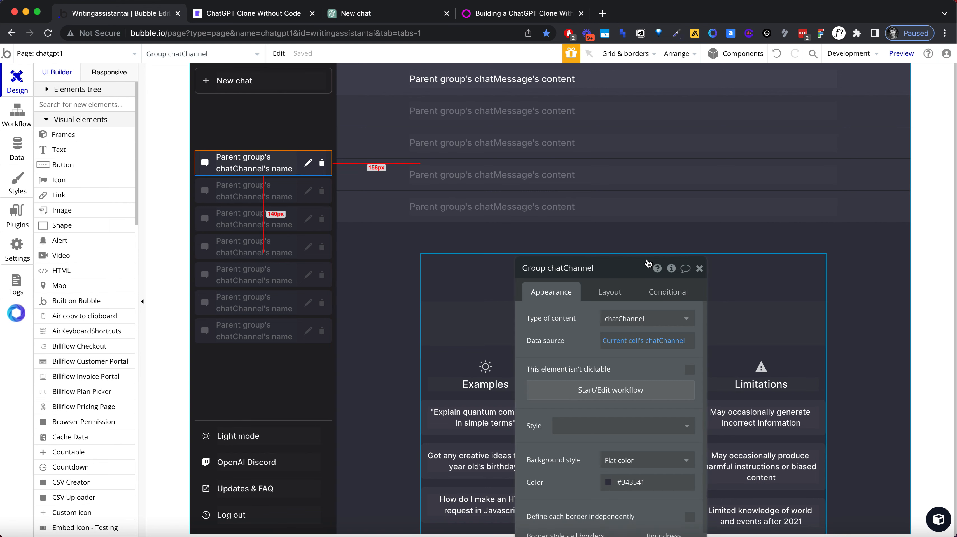
{"action": "left_click_drag", "start_coordinate": [620, 305], "coordinate": [492, 100]}
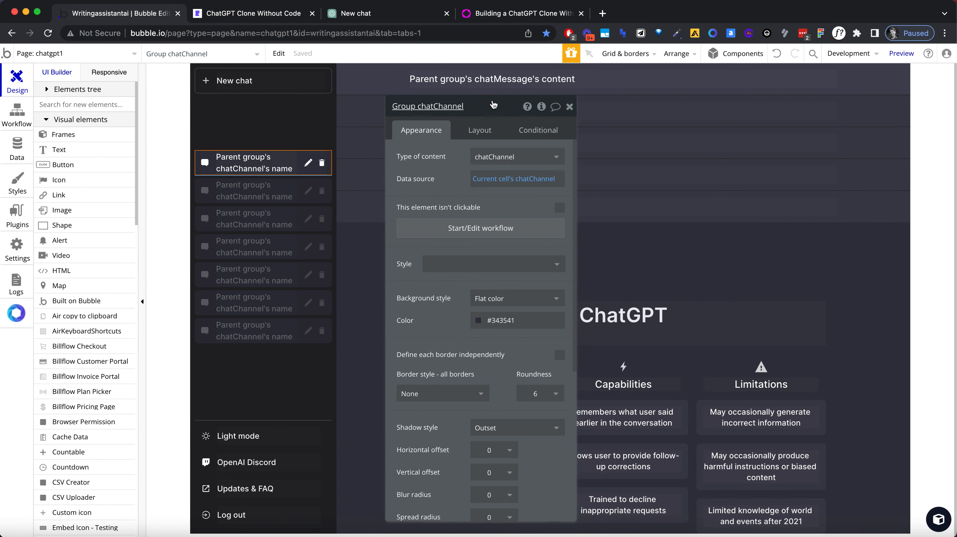
{"action": "left_click", "coordinate": [516, 177]}
{"action": "left_click", "coordinate": [538, 131]}
{"action": "left_click", "coordinate": [421, 131]}
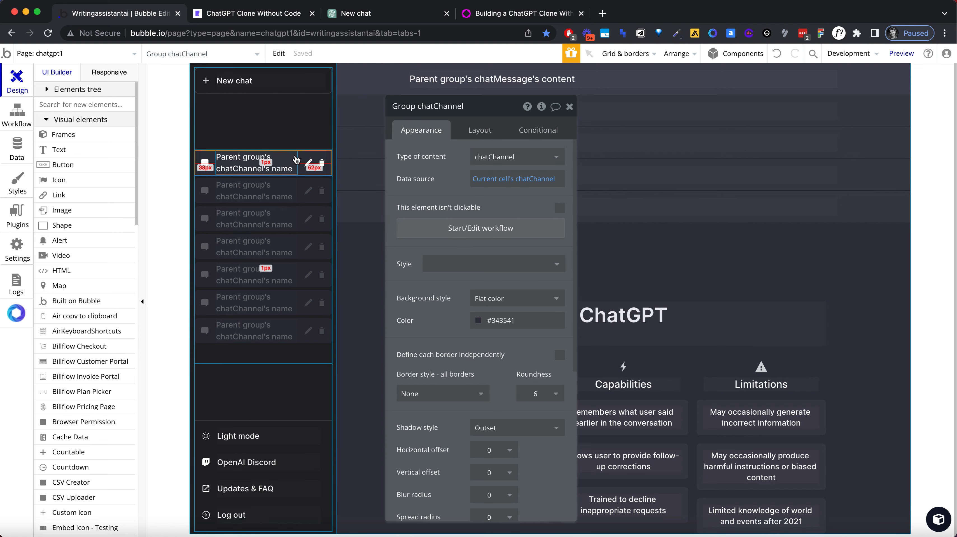
{"action": "left_click", "coordinate": [514, 320]}
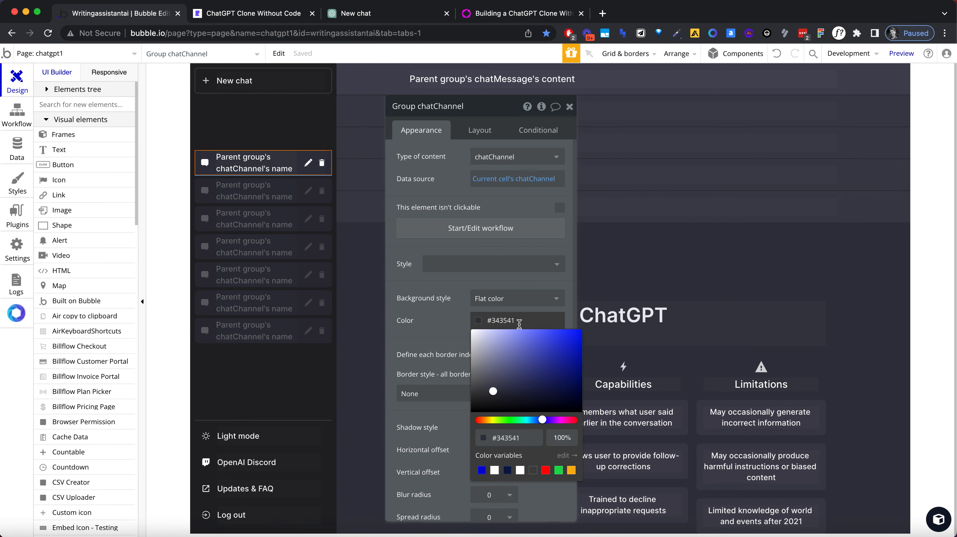
{"action": "double_click", "coordinate": [515, 321]}
{"action": "left_click", "coordinate": [445, 290]}
{"action": "left_click", "coordinate": [492, 298]}
{"action": "left_click", "coordinate": [495, 318]}
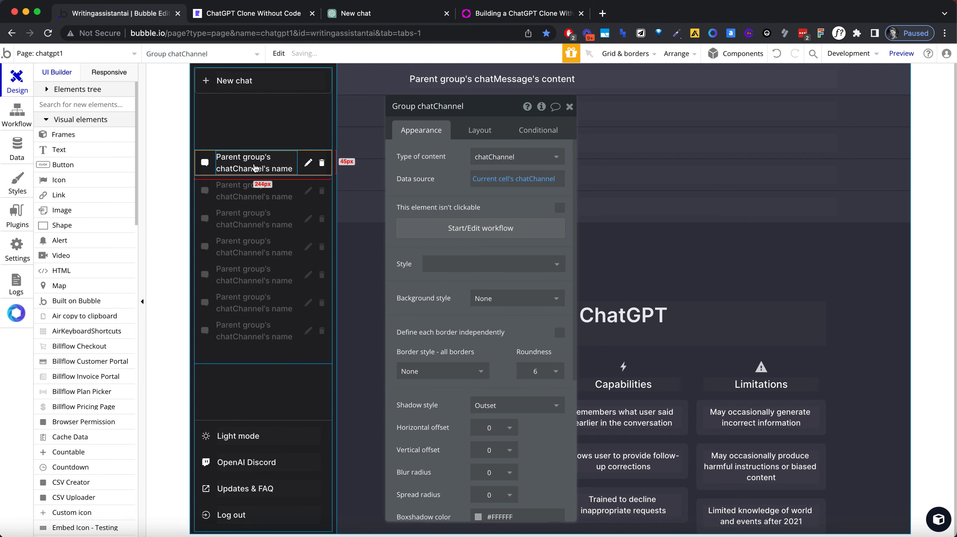
Step: Add a condition to Group chatChannel for when Current cell's chatChannel is chatgpt1's chatChannel
{"action": "left_click", "coordinate": [526, 131]}
{"action": "left_click", "coordinate": [435, 164]}
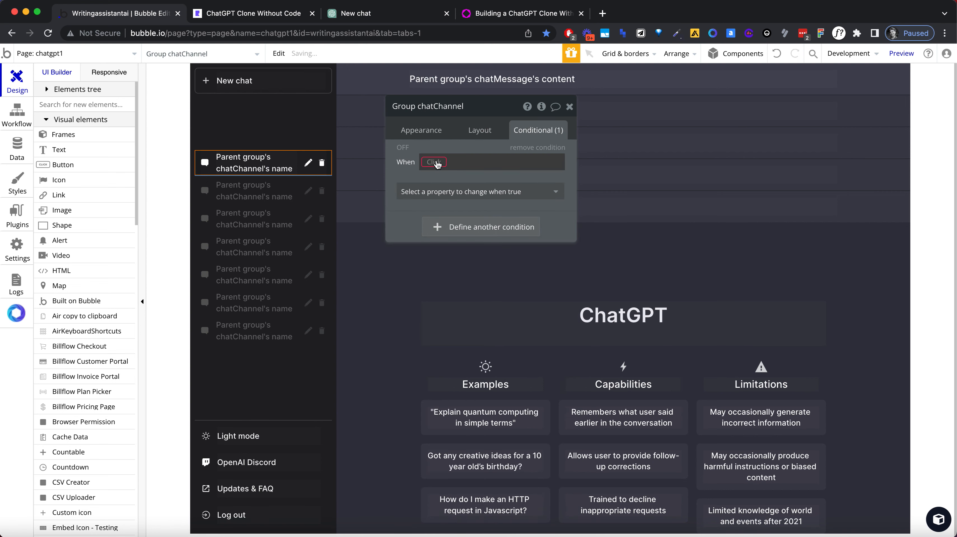
{"action": "left_click", "coordinate": [434, 162]}
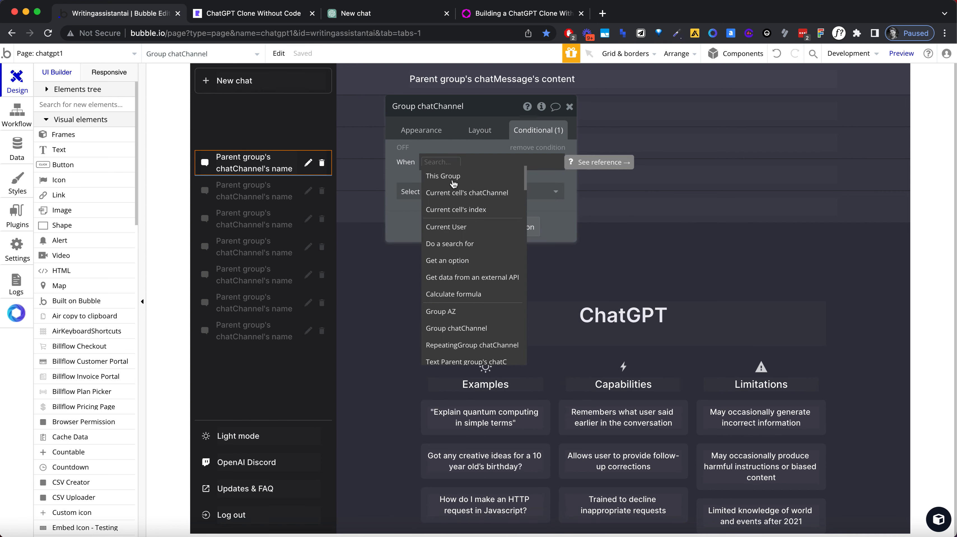
{"action": "left_click", "coordinate": [455, 192]}
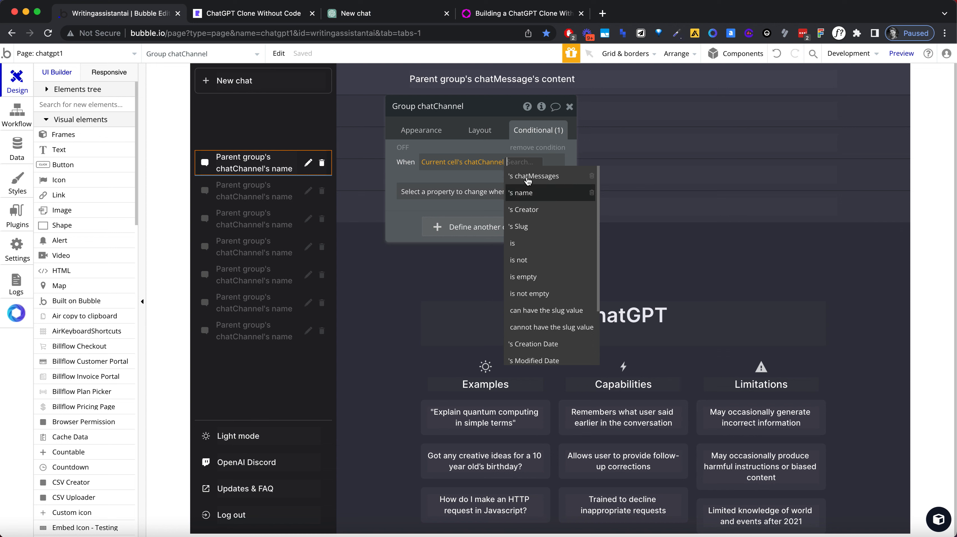
{"action": "left_click", "coordinate": [521, 243]}
{"action": "left_click", "coordinate": [522, 162]}
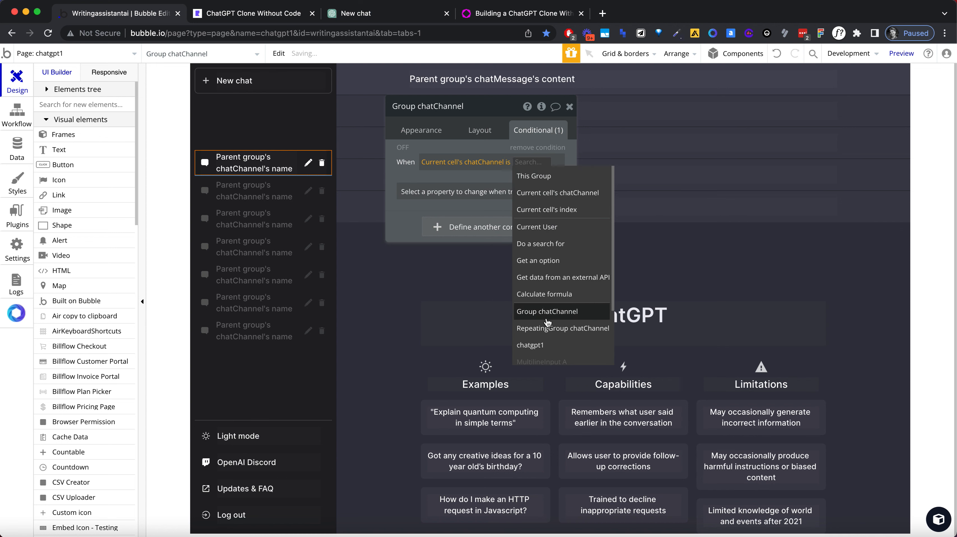
{"action": "left_click", "coordinate": [546, 350]}
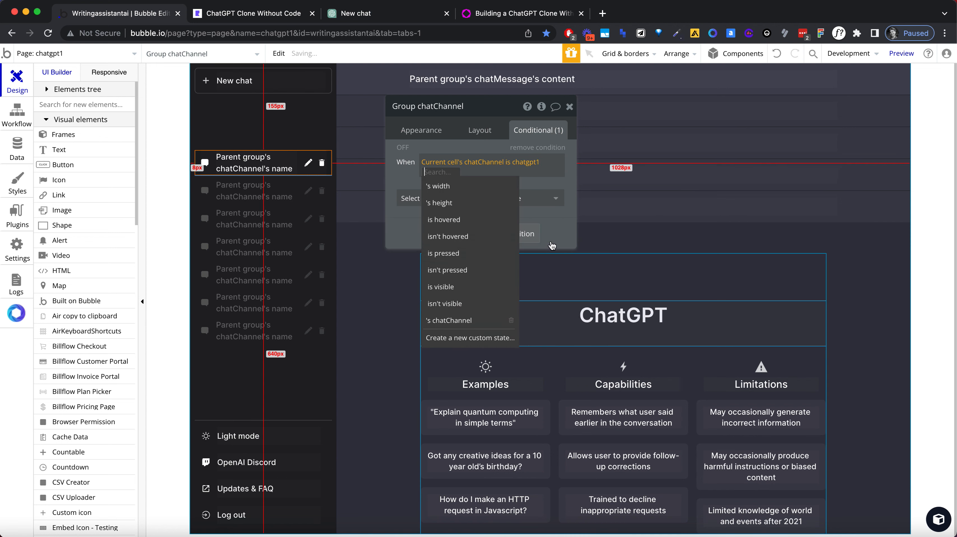
{"action": "left_click", "coordinate": [479, 320]}
Step: Make that condition apply a Flat color background style with background color #343541
{"action": "left_click", "coordinate": [441, 198]}
{"action": "type", "text": "back"}
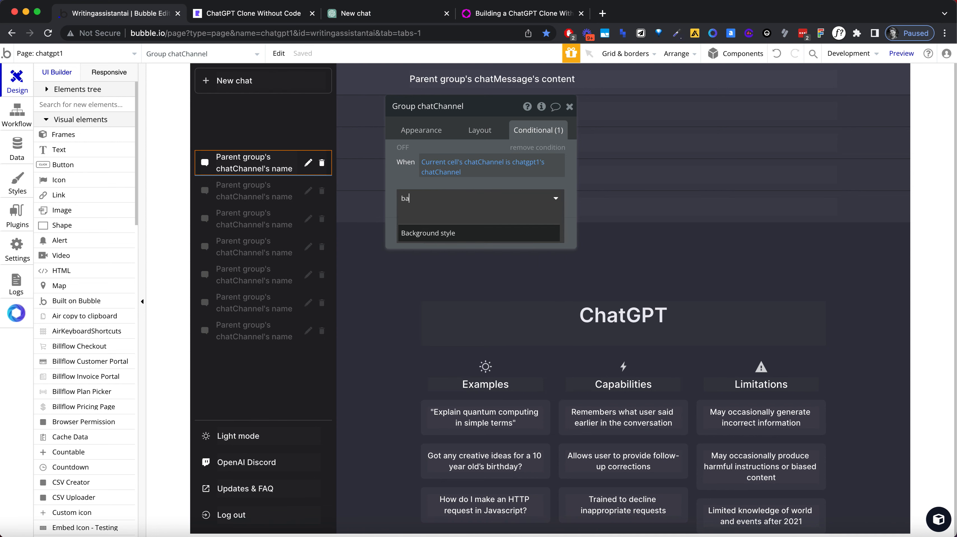
{"action": "left_click", "coordinate": [438, 232]}
{"action": "left_click", "coordinate": [474, 196]}
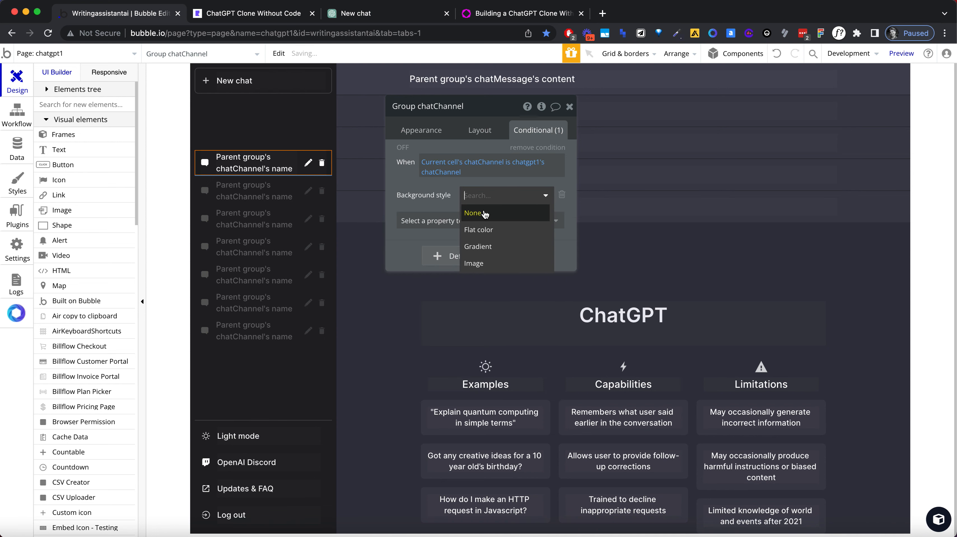
{"action": "left_click", "coordinate": [472, 223]}
{"action": "left_click", "coordinate": [474, 228]}
{"action": "type", "text": "color"}
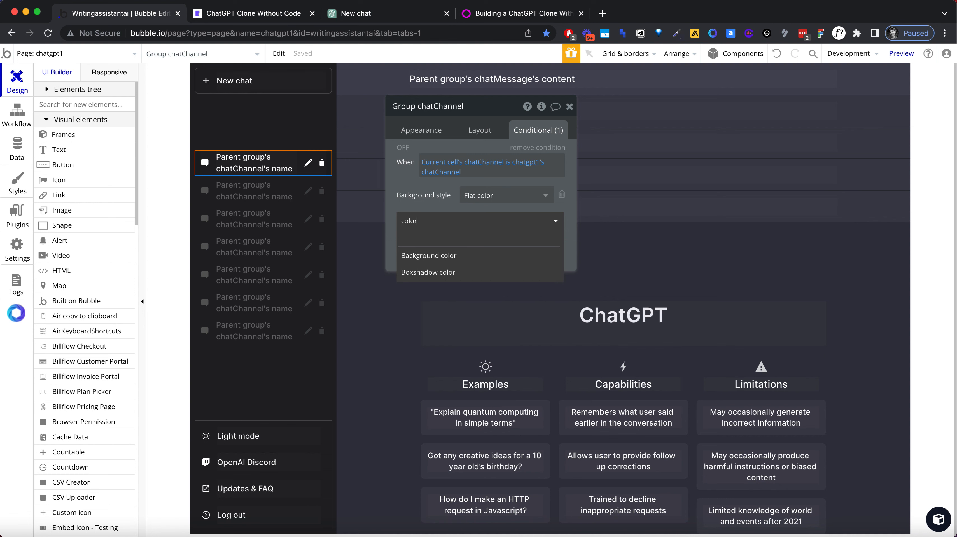
{"action": "left_click", "coordinate": [469, 255]}
{"action": "left_click", "coordinate": [463, 215]}
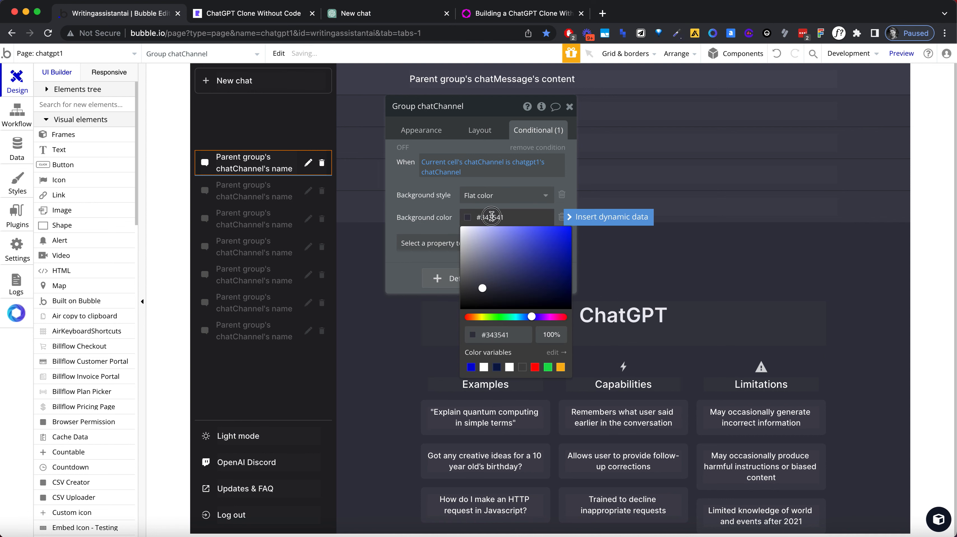
{"action": "left_click", "coordinate": [442, 204]}
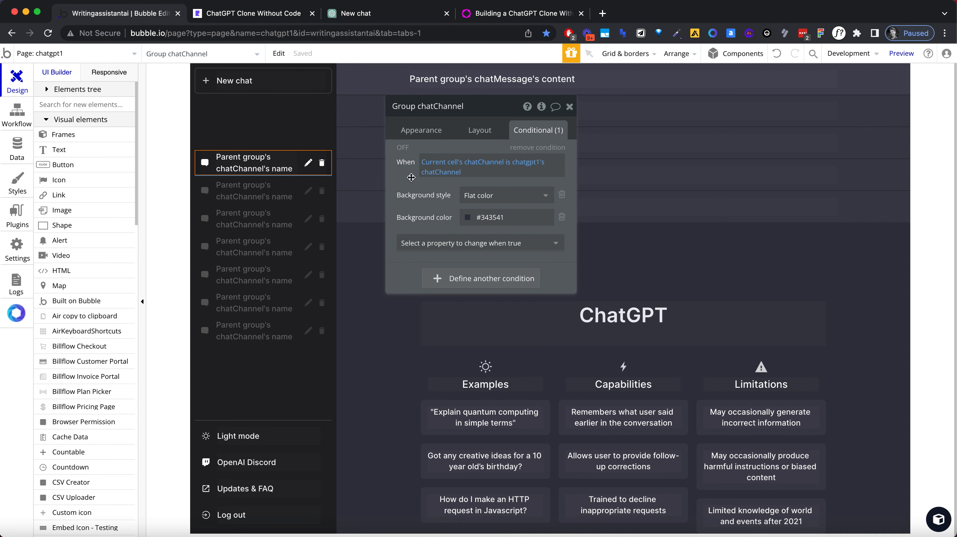
Step: Add a condition to Group AZ, which holds the edit and delete icons, for when Parent group's chatChannel is chatgpt1's chatChannel
{"action": "left_click", "coordinate": [314, 164]}
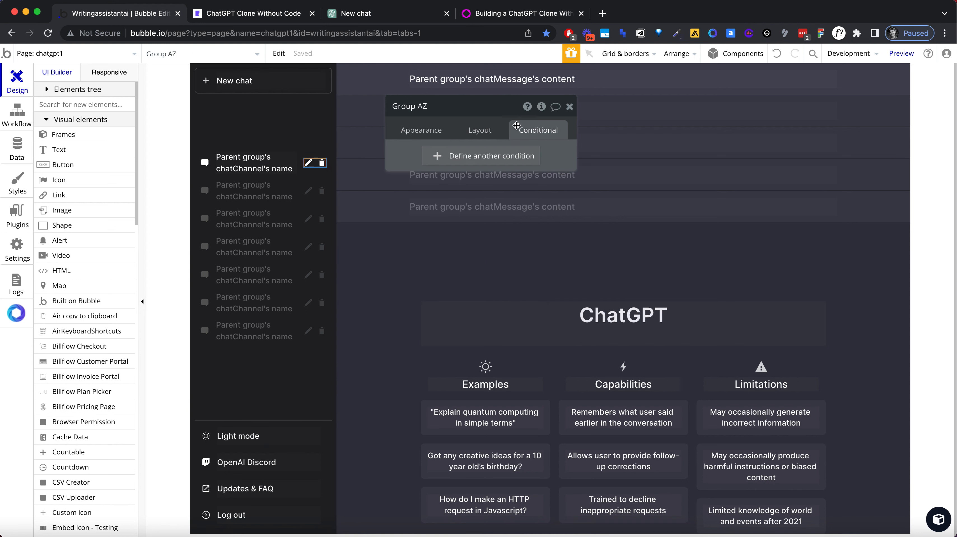
{"action": "left_click", "coordinate": [505, 153]}
{"action": "left_click", "coordinate": [445, 161]}
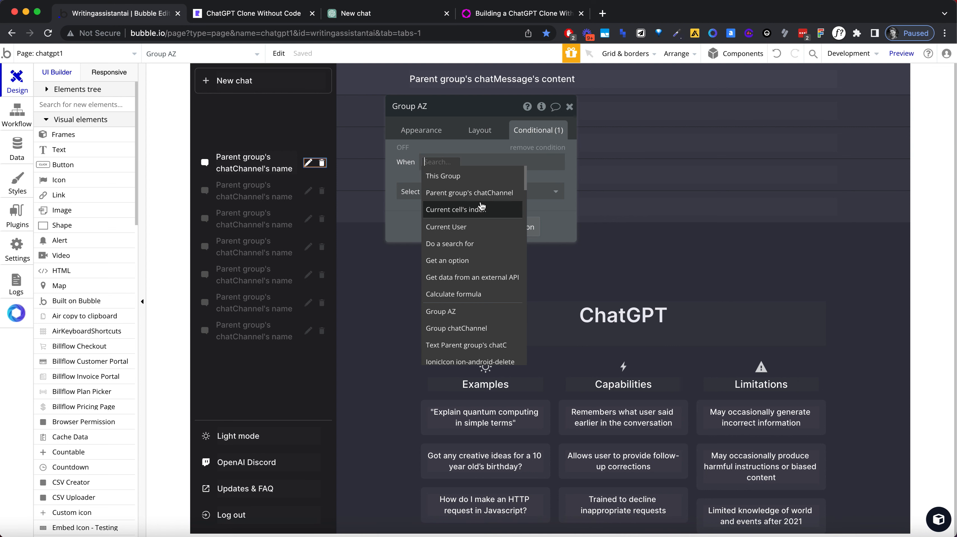
{"action": "left_click", "coordinate": [480, 193]}
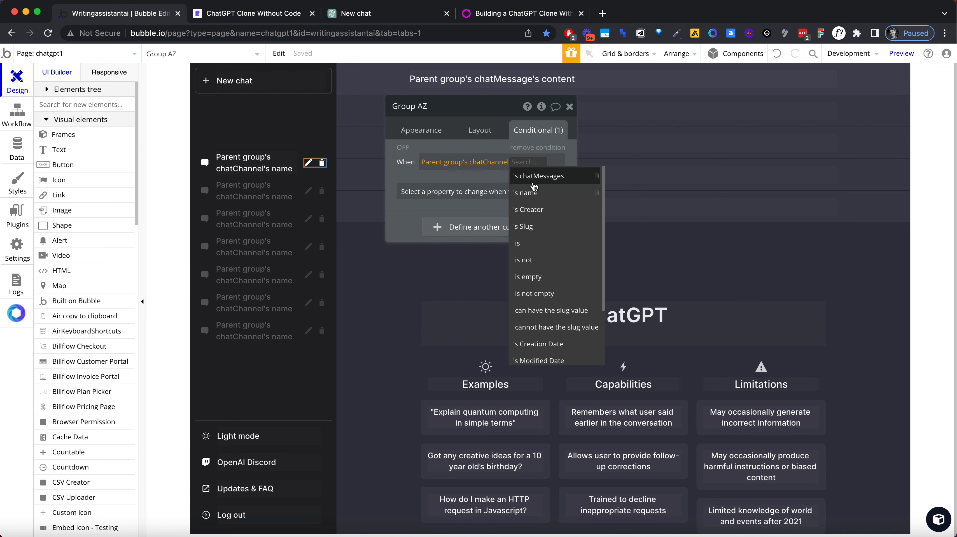
{"action": "type", "text": "is"}
{"action": "left_click", "coordinate": [540, 177]}
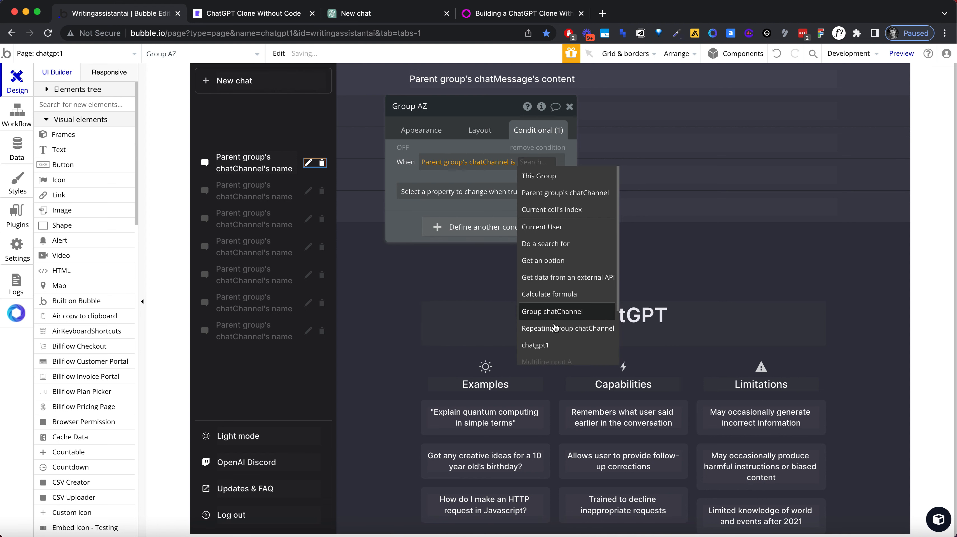
{"action": "left_click", "coordinate": [554, 342]}
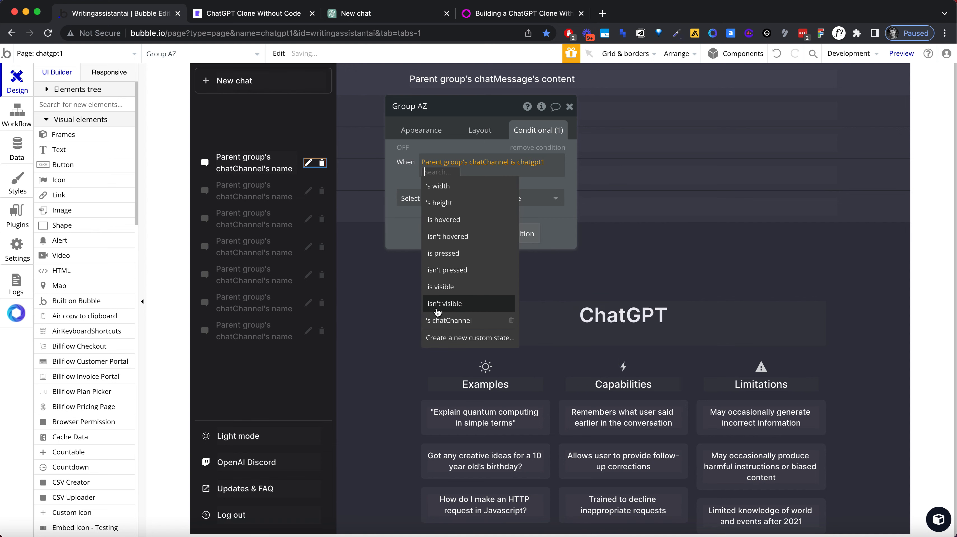
{"action": "left_click", "coordinate": [440, 319]}
Step: Add the "This element is visible" property to Group AZ's condition and enable Collapse when hidden for the group
{"action": "left_click", "coordinate": [440, 200]}
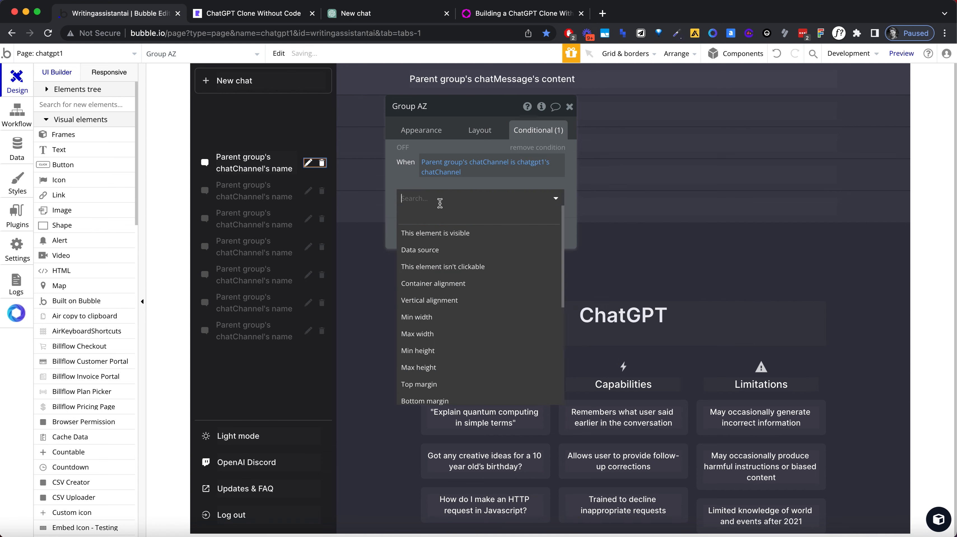
{"action": "left_click", "coordinate": [441, 235]}
{"action": "key", "text": "alt"}
{"action": "left_click", "coordinate": [485, 129]}
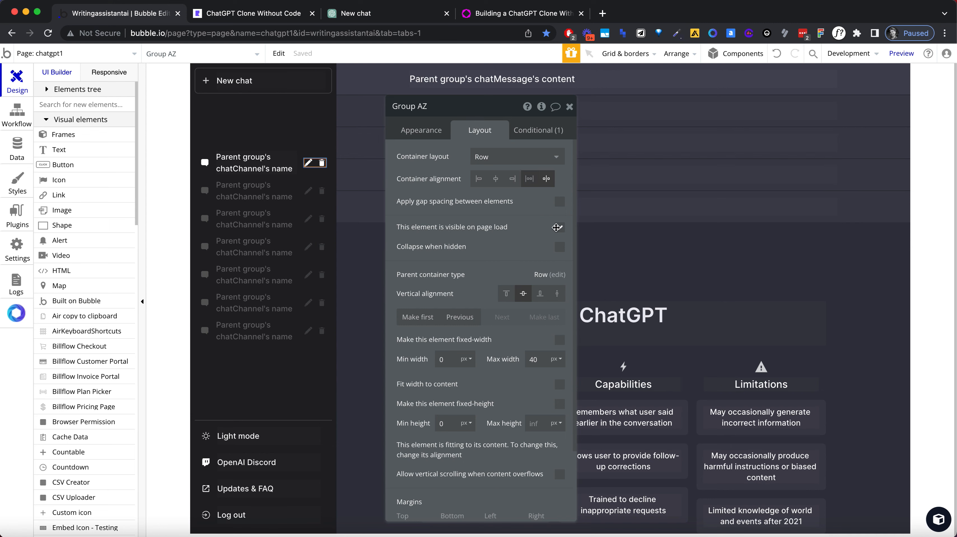
{"action": "left_click", "coordinate": [559, 247]}
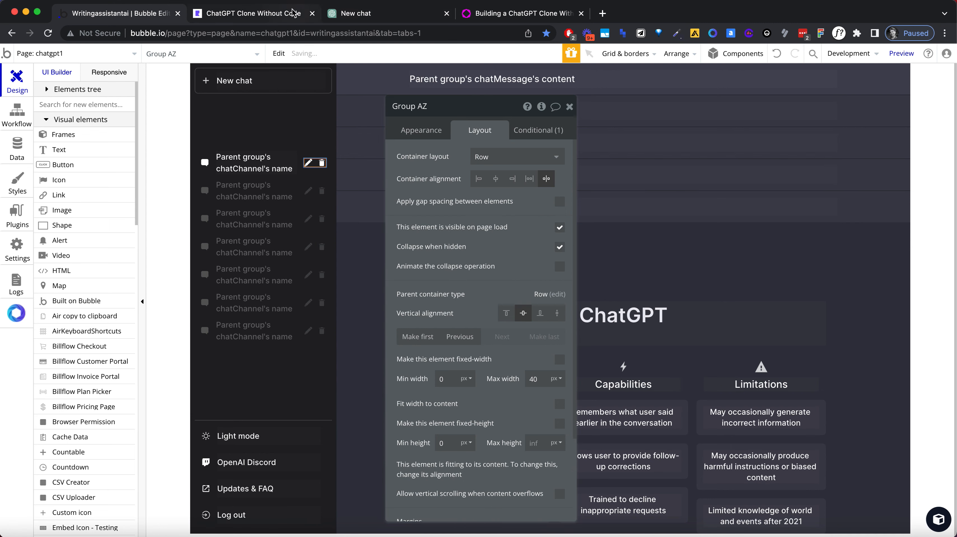
Step: Switch to the original ChatGPT site and copy the hover color #2A2B32 of the unselected conversation with the page color picker
{"action": "left_click", "coordinate": [271, 14]}
{"action": "left_click", "coordinate": [371, 16]}
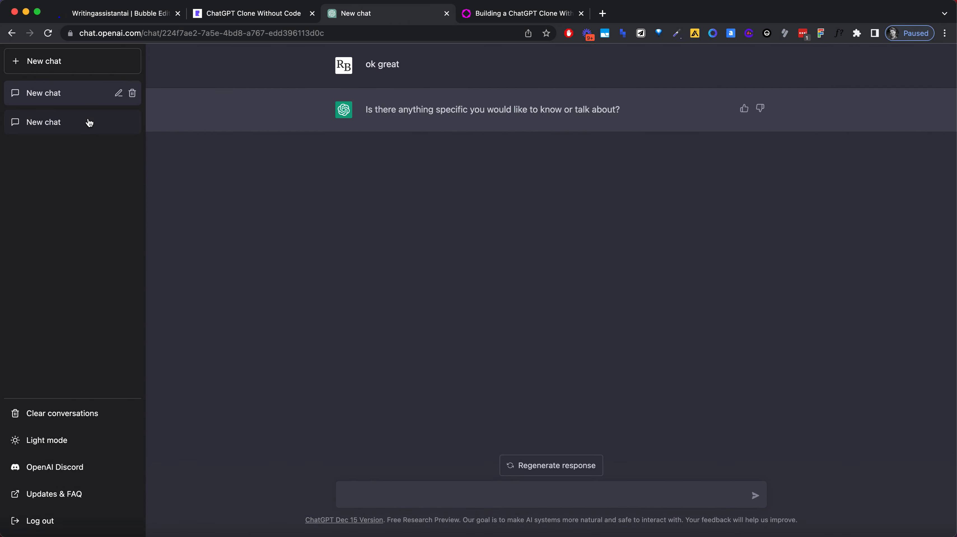
{"action": "left_click", "coordinate": [675, 34]}
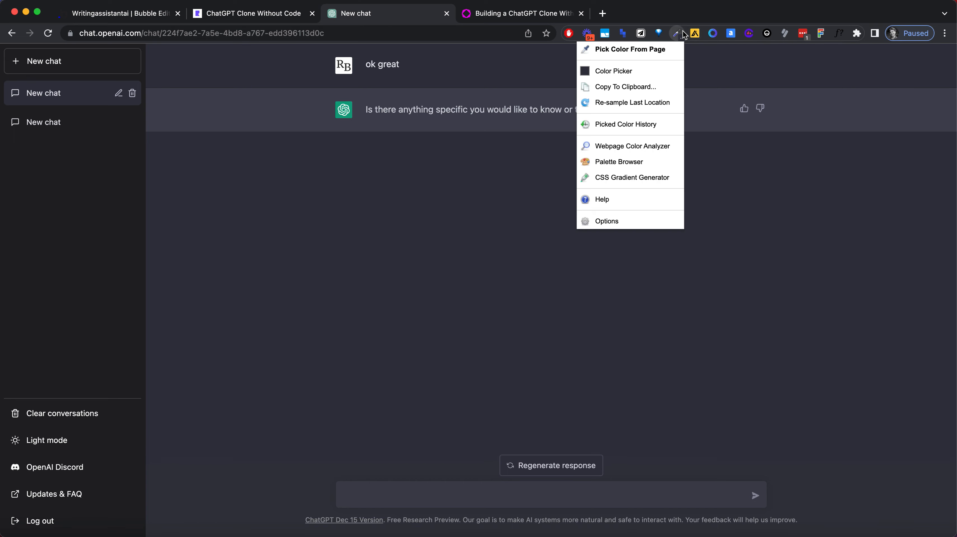
{"action": "left_click", "coordinate": [664, 51]}
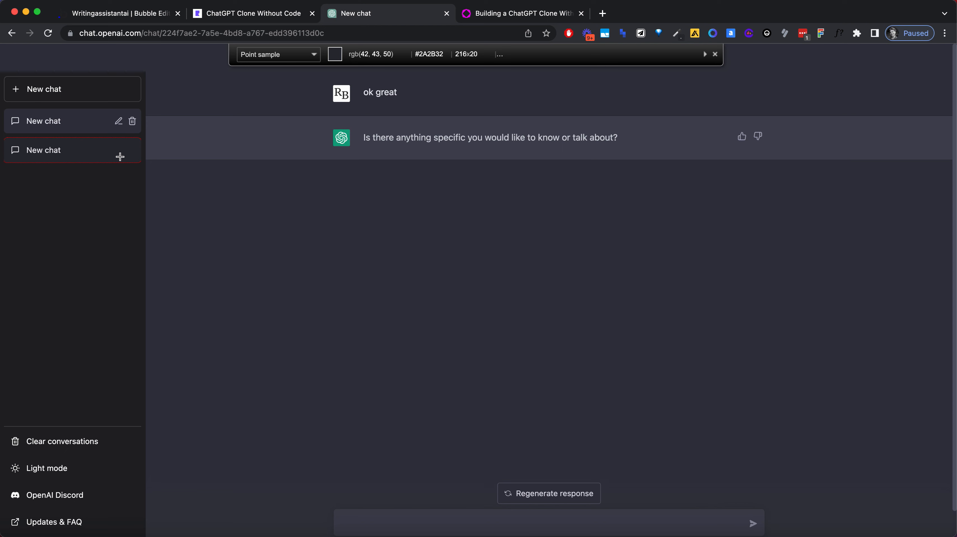
{"action": "left_click", "coordinate": [121, 154]}
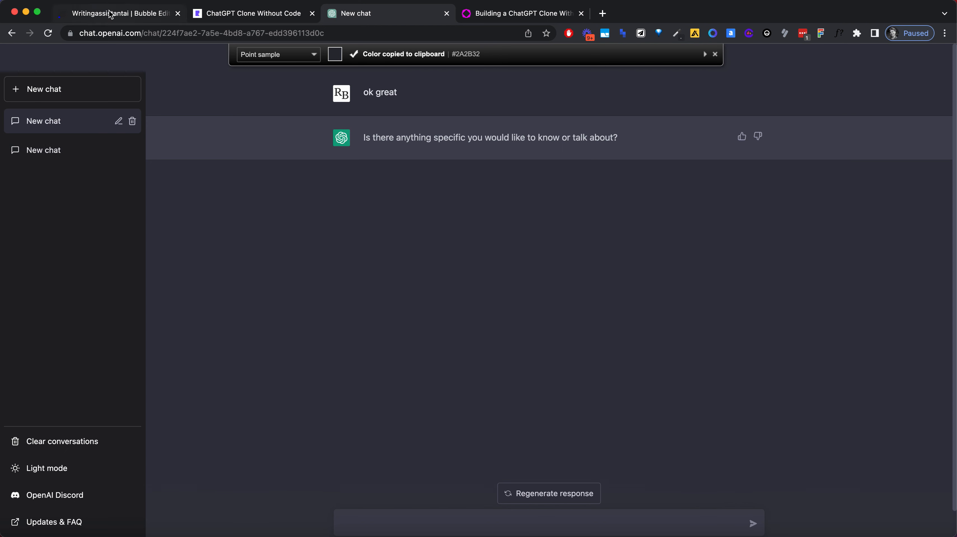
Step: Switch back to the Bubble editor and add a second condition to Group chatChannel for when This Group is hovered
{"action": "left_click", "coordinate": [121, 13]}
{"action": "left_click", "coordinate": [302, 160]}
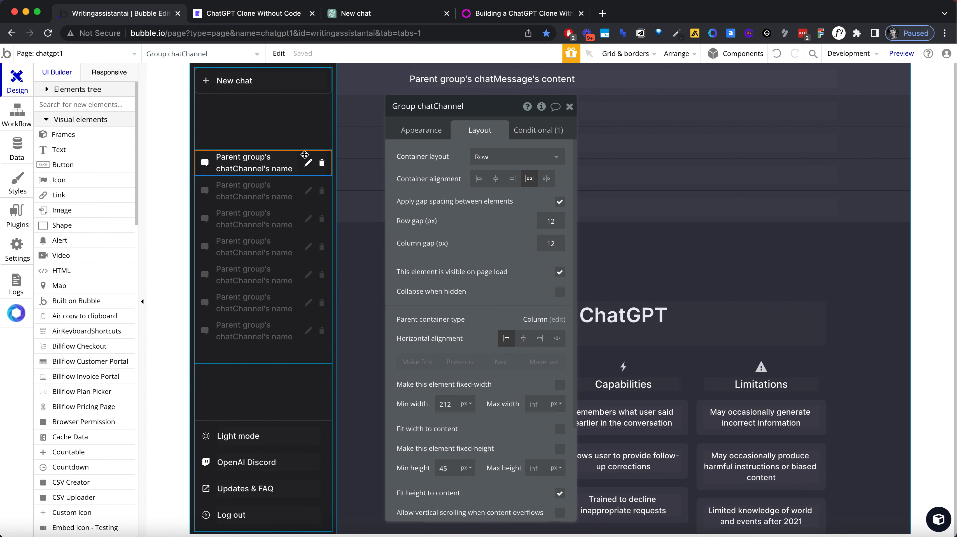
{"action": "left_click", "coordinate": [528, 130]}
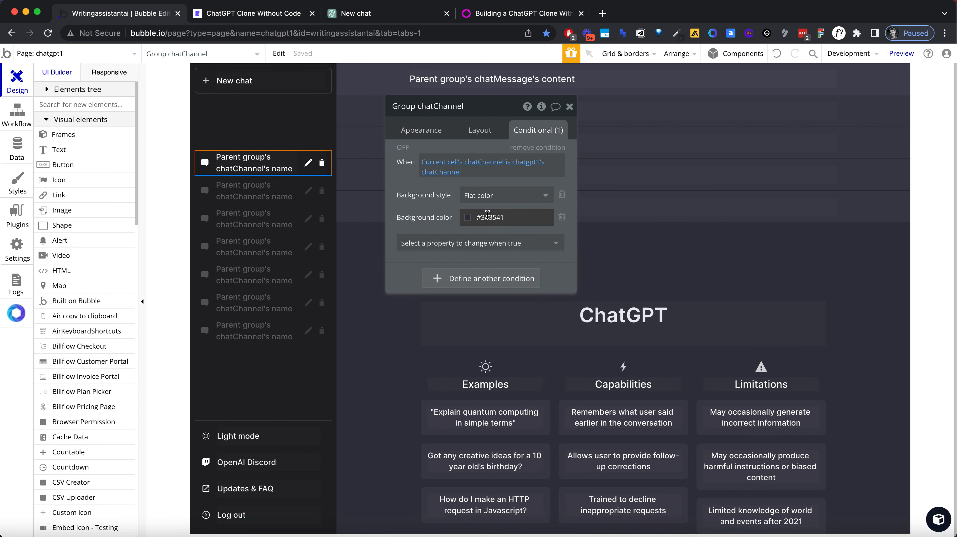
{"action": "left_click", "coordinate": [445, 279]}
{"action": "left_click", "coordinate": [436, 279]}
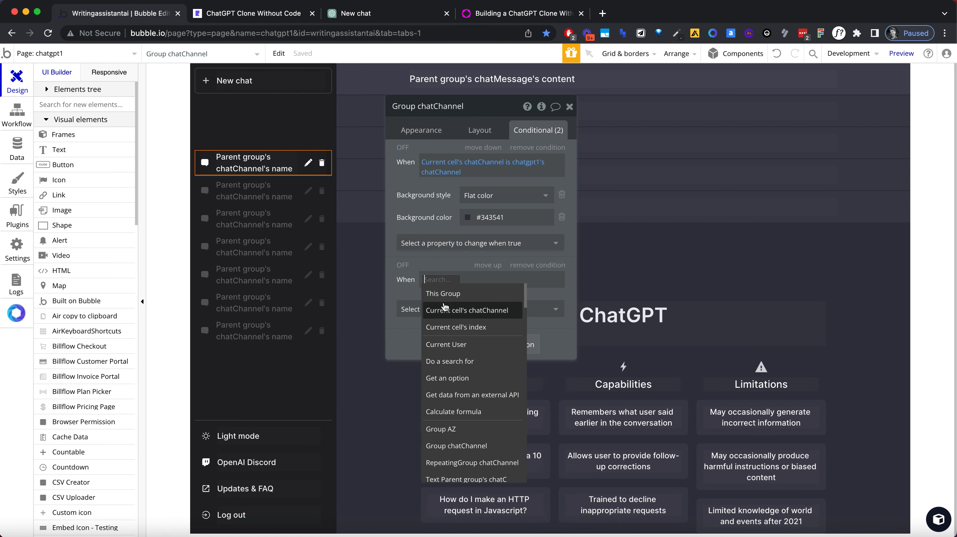
{"action": "left_click", "coordinate": [443, 294]}
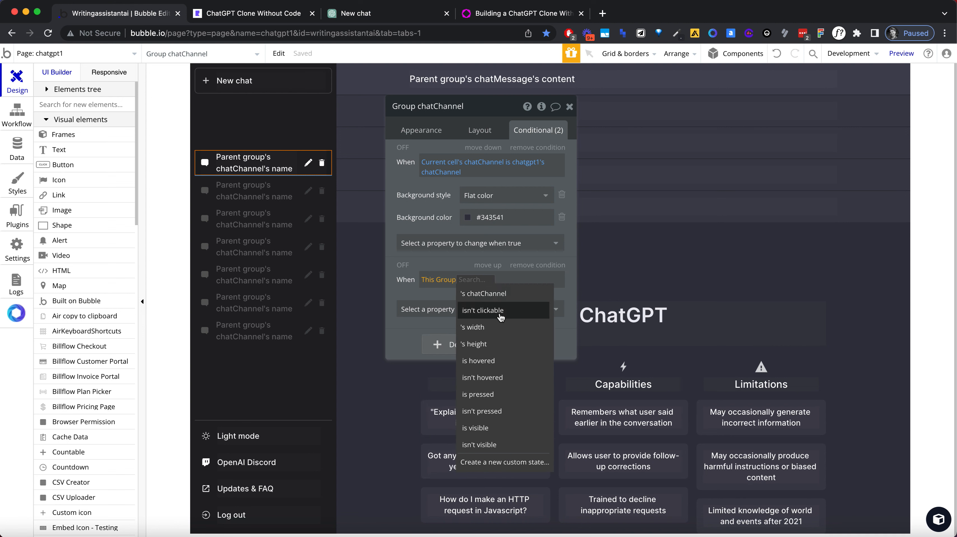
{"action": "left_click", "coordinate": [488, 360]}
Step: Make the hover condition apply a Flat color background style with background color #2A2B32
{"action": "left_click", "coordinate": [487, 313]}
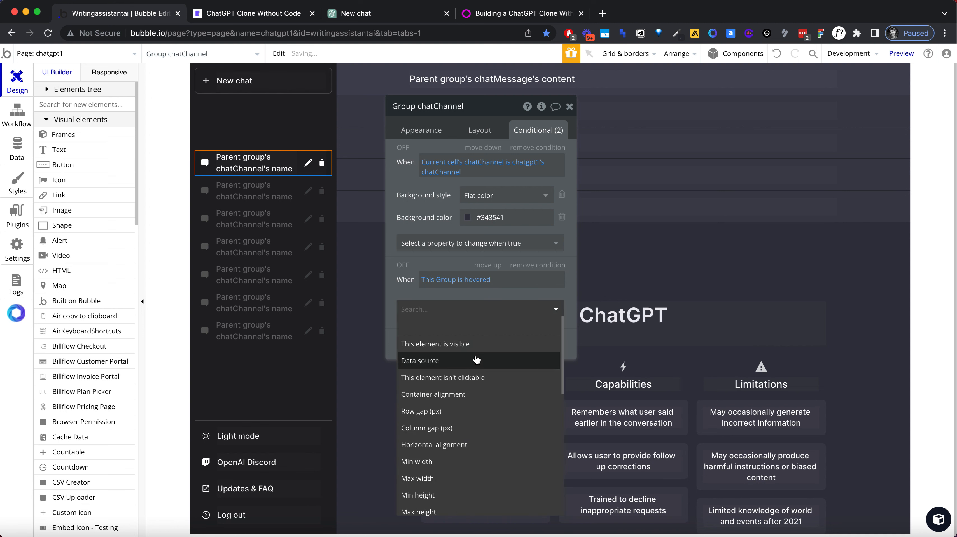
{"action": "type", "text": "color"}
{"action": "key", "text": "super+a"}
{"action": "type", "text": "back"}
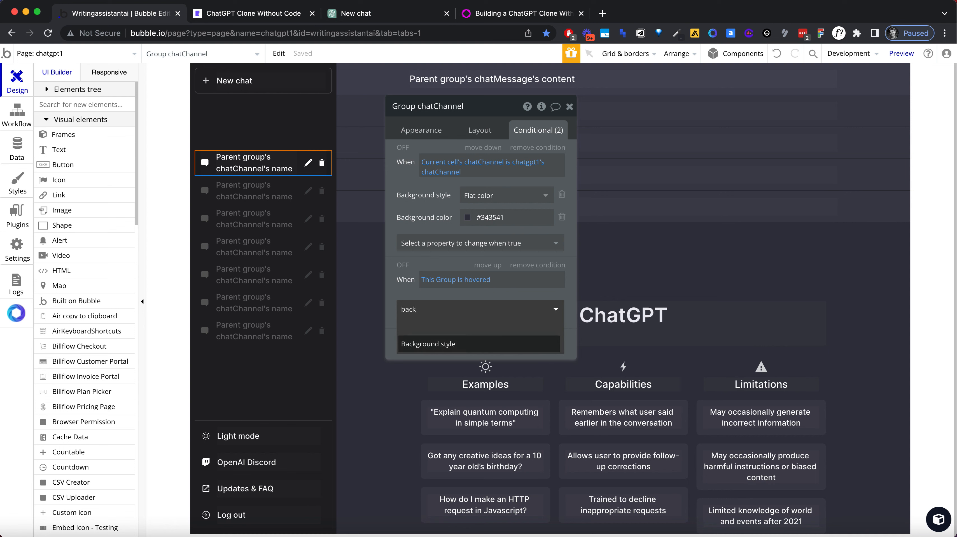
{"action": "left_click", "coordinate": [473, 345]}
{"action": "left_click", "coordinate": [488, 307]}
{"action": "left_click", "coordinate": [487, 340]}
{"action": "left_click", "coordinate": [485, 339]}
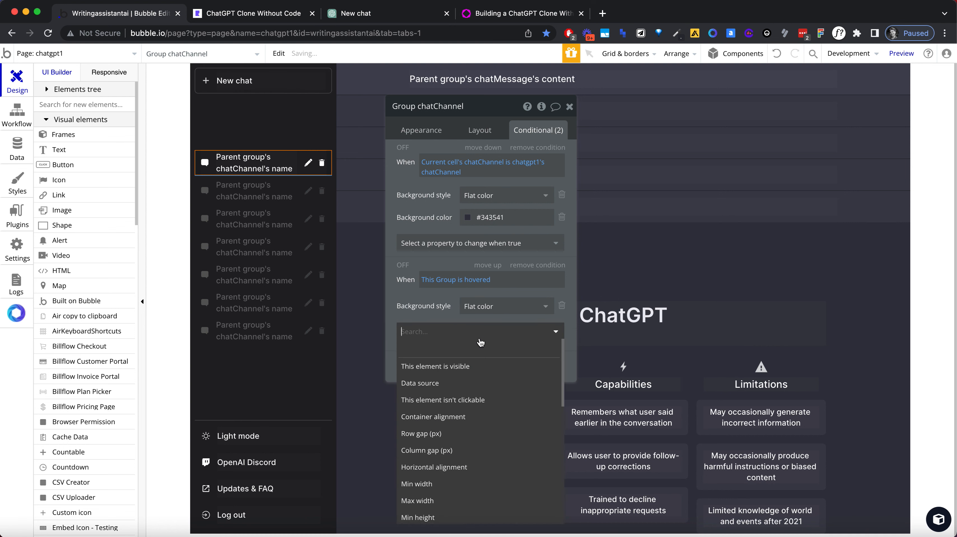
{"action": "type", "text": "color"}
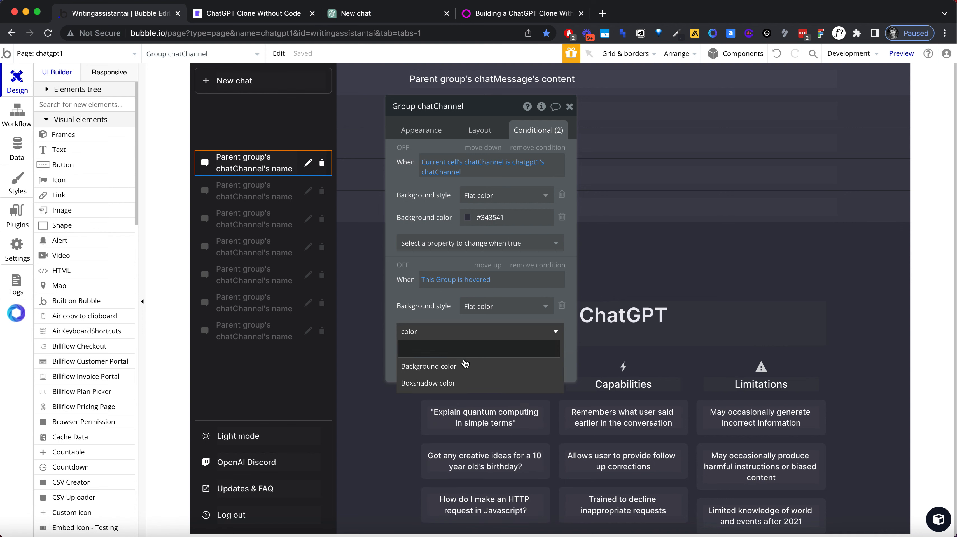
{"action": "left_click", "coordinate": [482, 343]}
{"action": "left_click", "coordinate": [485, 327]}
{"action": "key", "text": "super+v"}
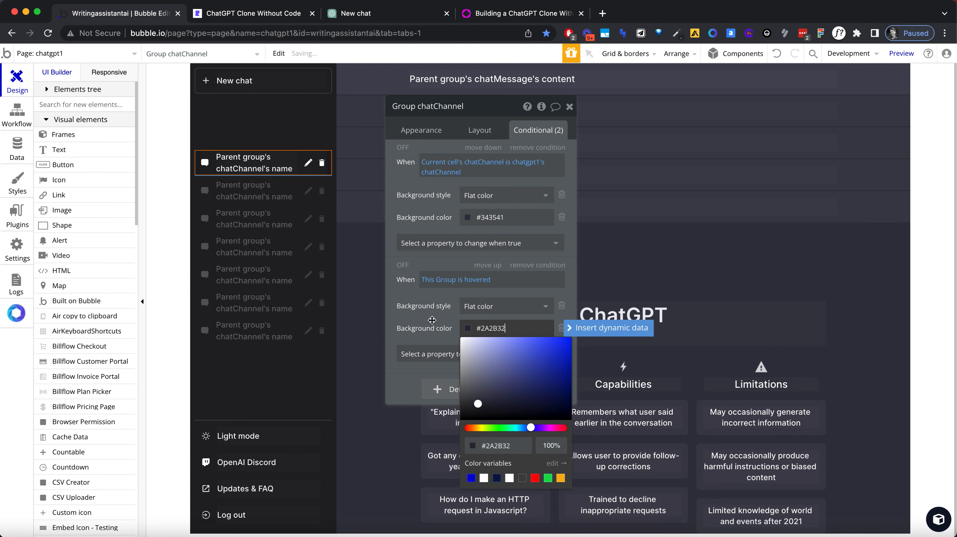
{"action": "left_click", "coordinate": [432, 320]}
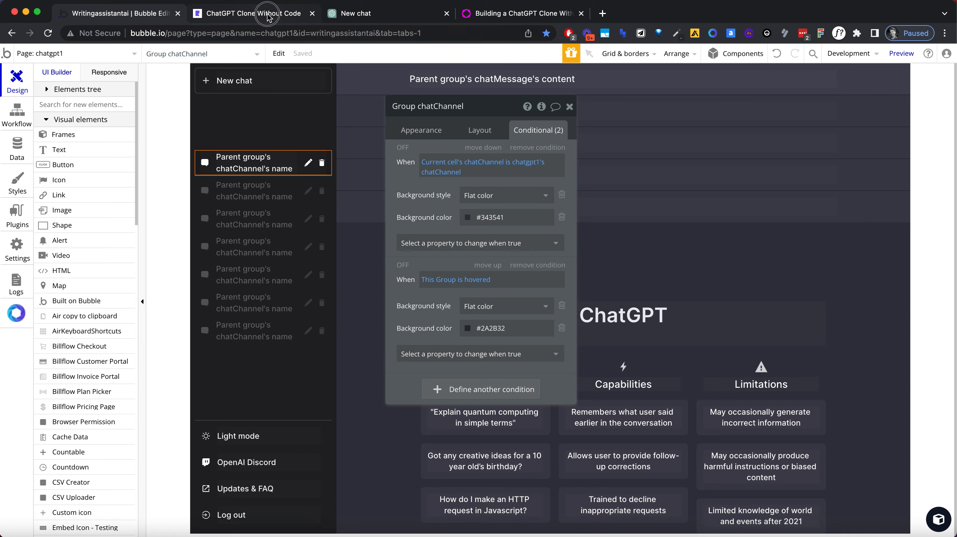
Step: Reload the clone's preview page and compare its sidebar chat hover effect with the original ChatGPT site
{"action": "left_click", "coordinate": [263, 13]}
{"action": "left_click", "coordinate": [267, 28]}
{"action": "key", "text": "Return"}
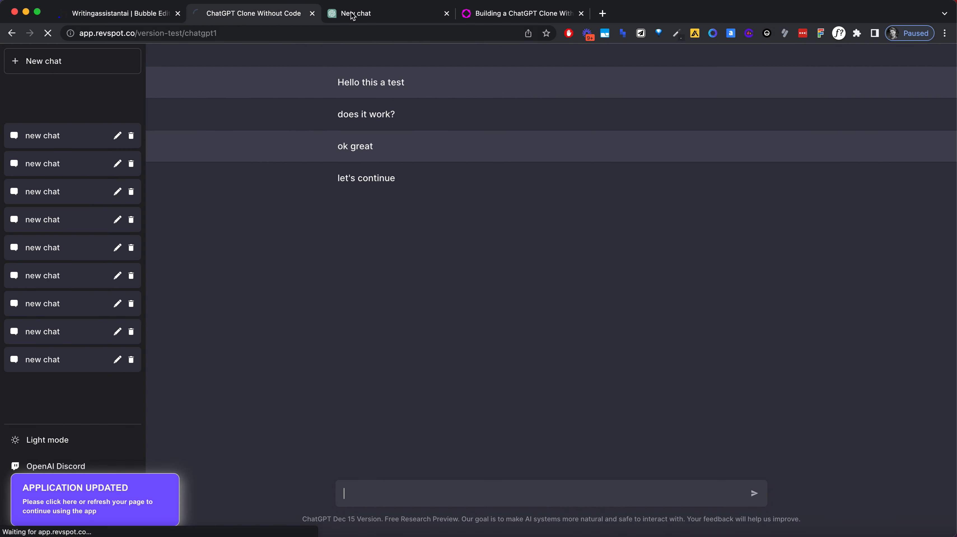
{"action": "left_click", "coordinate": [355, 13]}
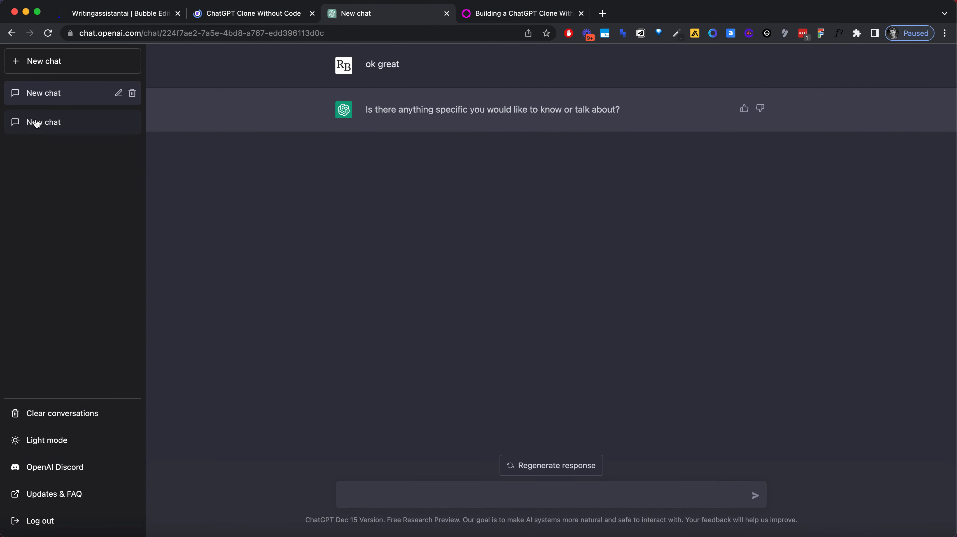
{"action": "left_click", "coordinate": [247, 19]}
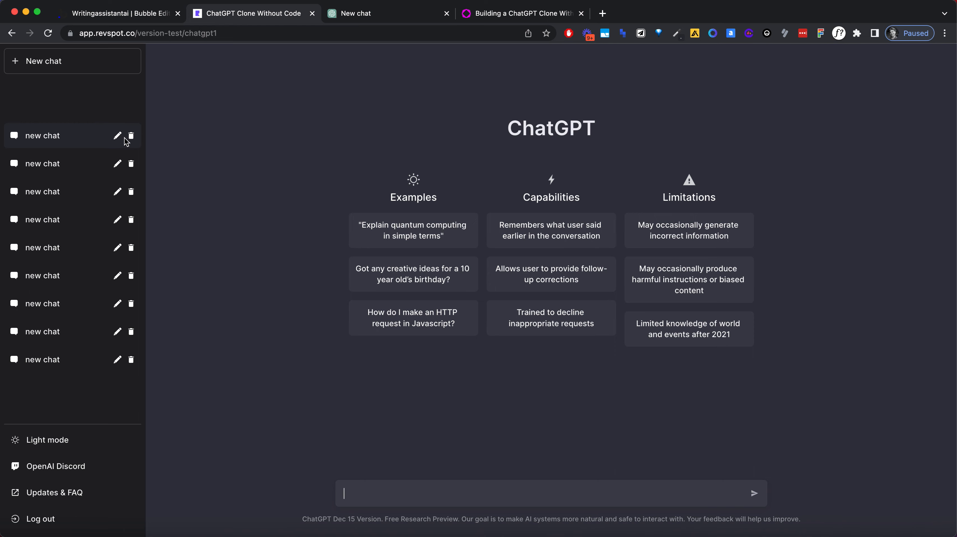
Step: Back in the Bubble editor, enable "This element is visible" in Group AZ's condition and turn off its visibility on page load
{"action": "left_click", "coordinate": [147, 13]}
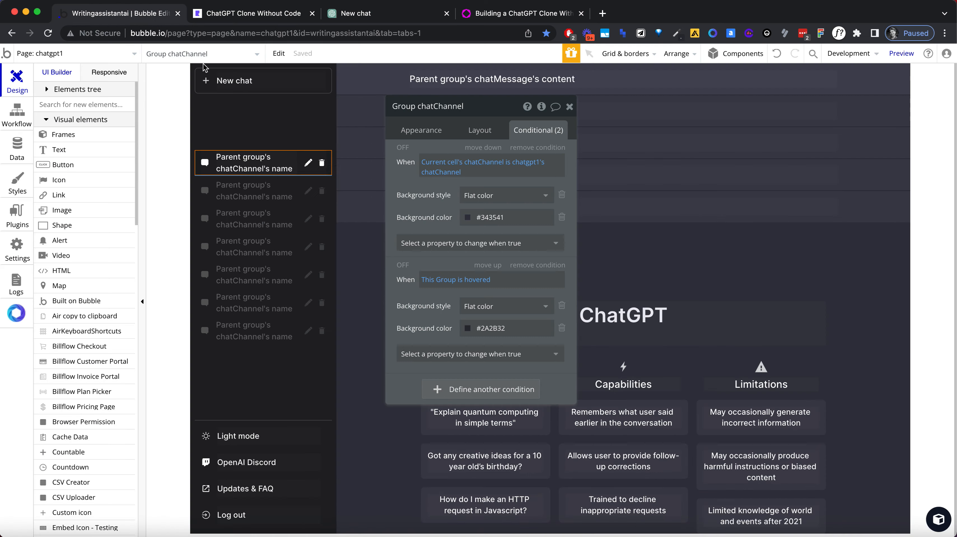
{"action": "left_click", "coordinate": [314, 166]}
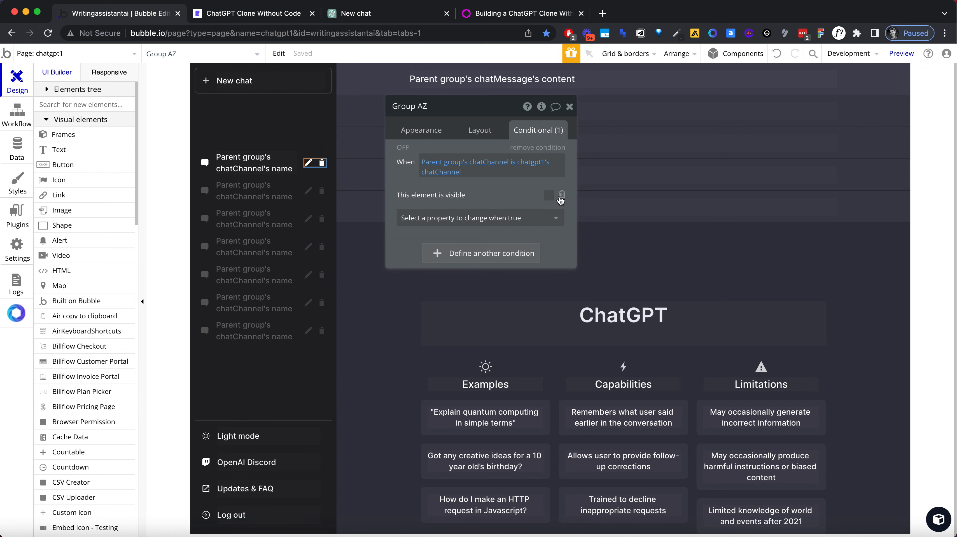
{"action": "left_click", "coordinate": [548, 195]}
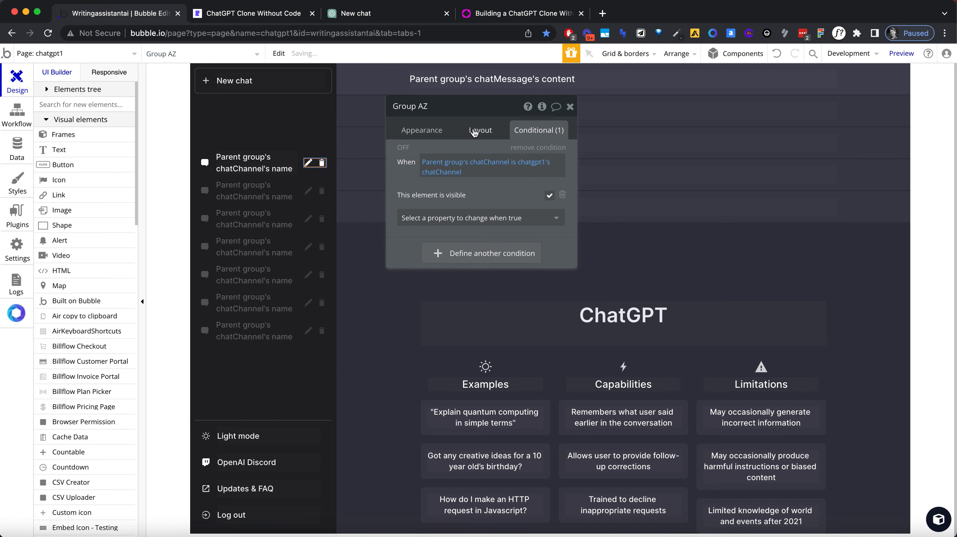
{"action": "left_click", "coordinate": [484, 133]}
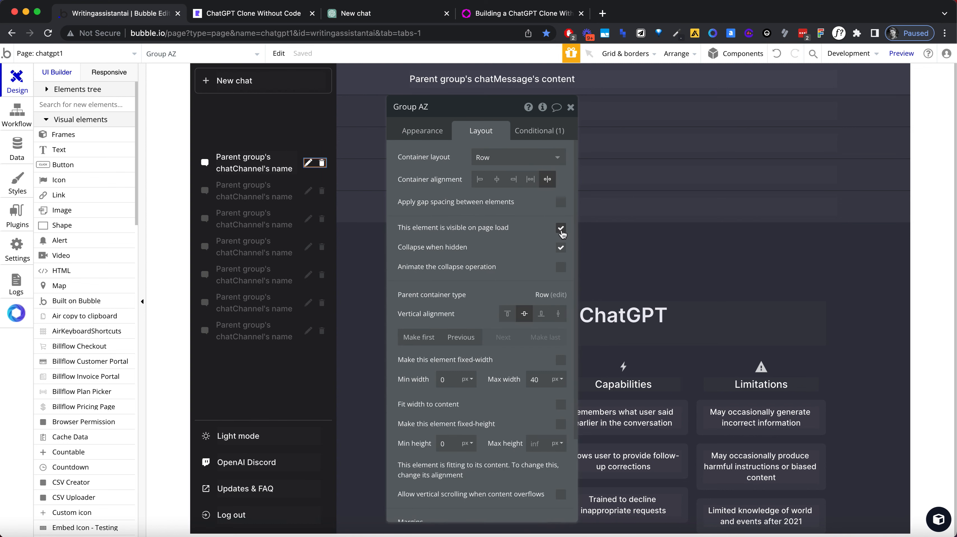
{"action": "left_click", "coordinate": [560, 228]}
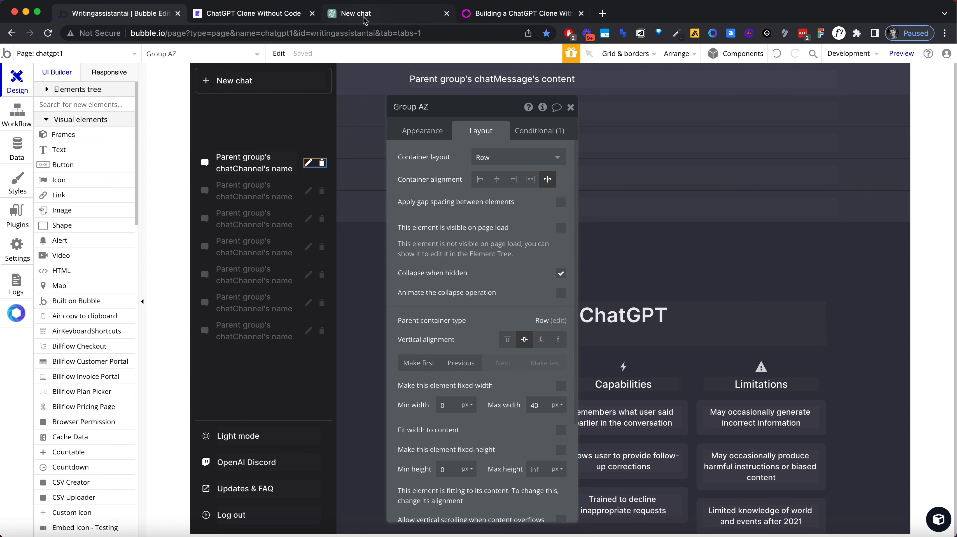
Step: Create a workflow for when Group chatChannel is clicked and add a Set state action to it
{"action": "left_click", "coordinate": [304, 154]}
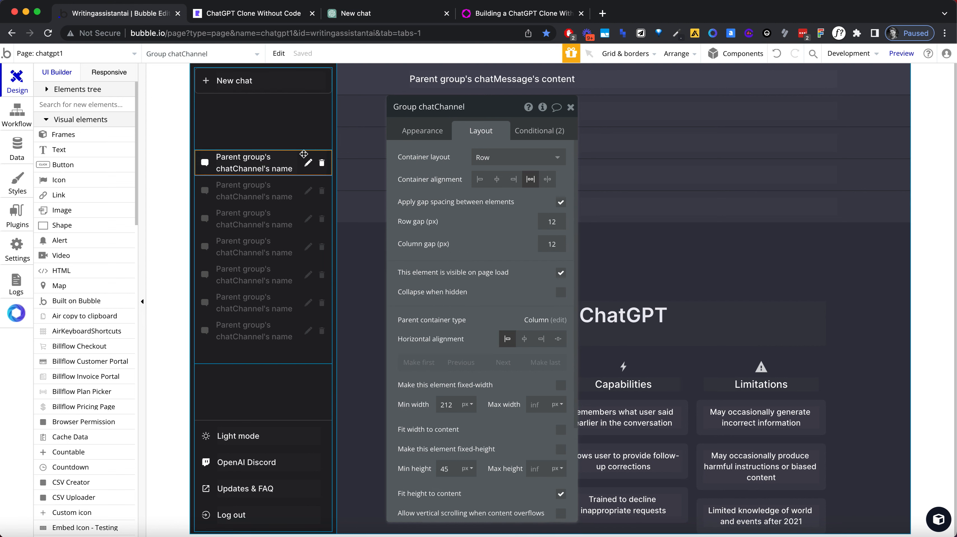
{"action": "left_click", "coordinate": [428, 133]}
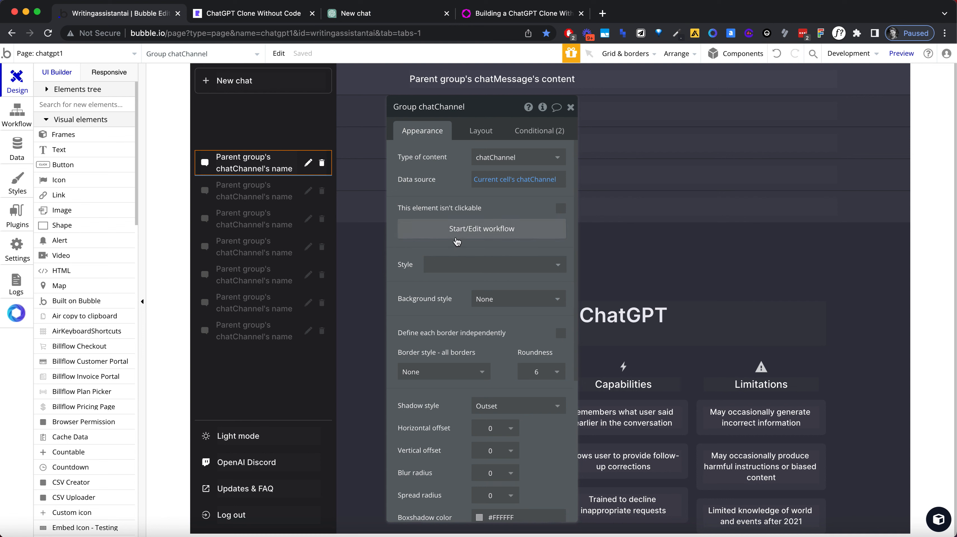
{"action": "left_click", "coordinate": [455, 236]}
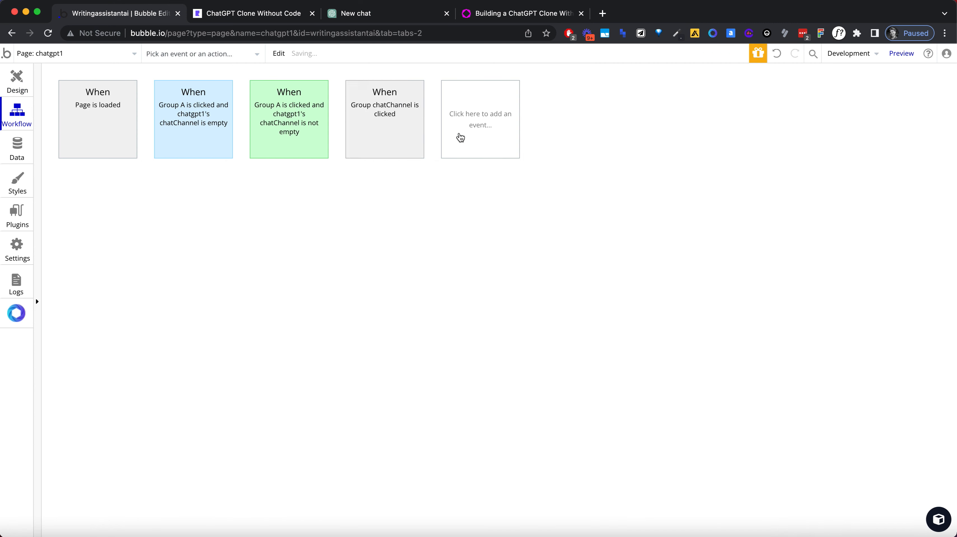
{"action": "left_click", "coordinate": [160, 196]}
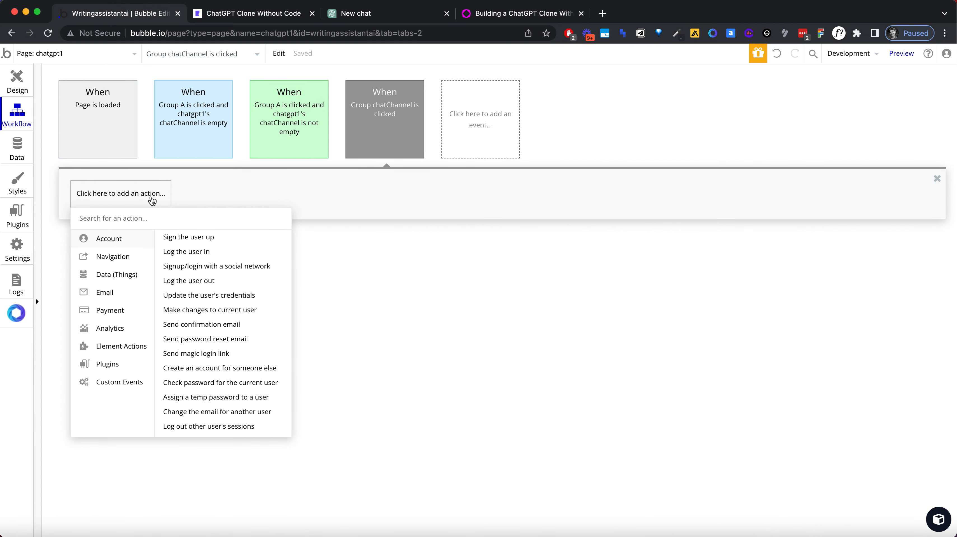
{"action": "type", "text": "state"}
{"action": "left_click", "coordinate": [117, 237]}
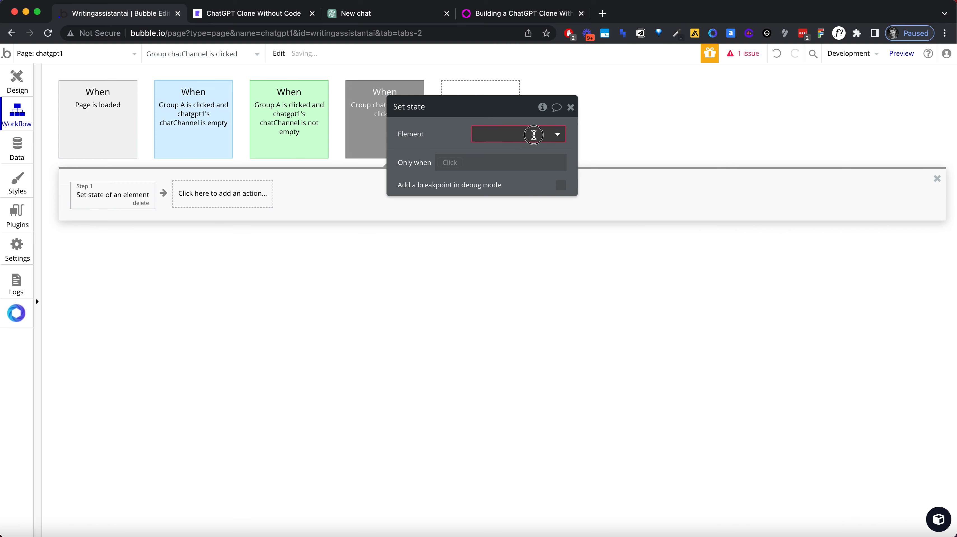
Step: Configure the Set state action to set chatgpt1's chatChannel custom state to Current cell's chatChannel
{"action": "left_click", "coordinate": [534, 133]}
{"action": "type", "text": "c"}
{"action": "left_click", "coordinate": [527, 152]}
{"action": "left_click", "coordinate": [479, 157]}
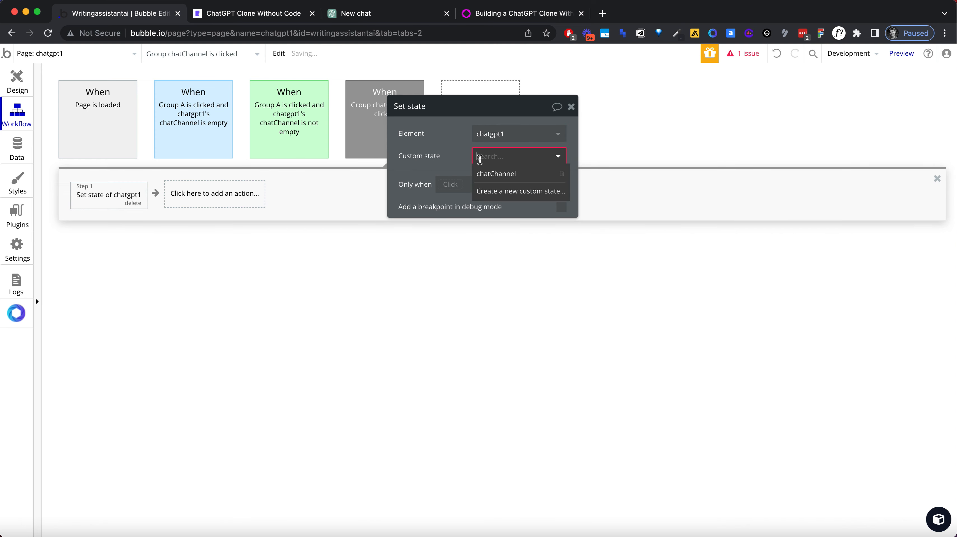
{"action": "left_click", "coordinate": [498, 174]}
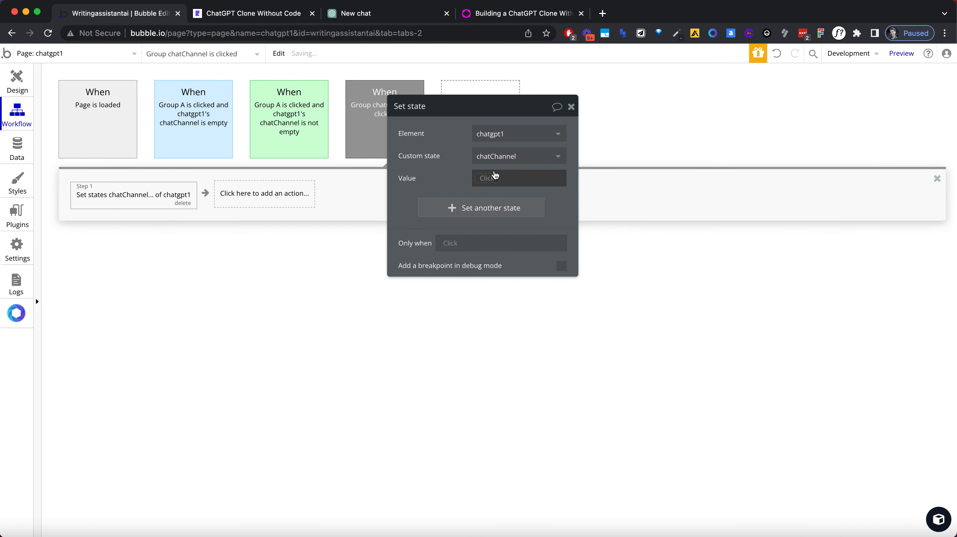
{"action": "left_click", "coordinate": [495, 179]}
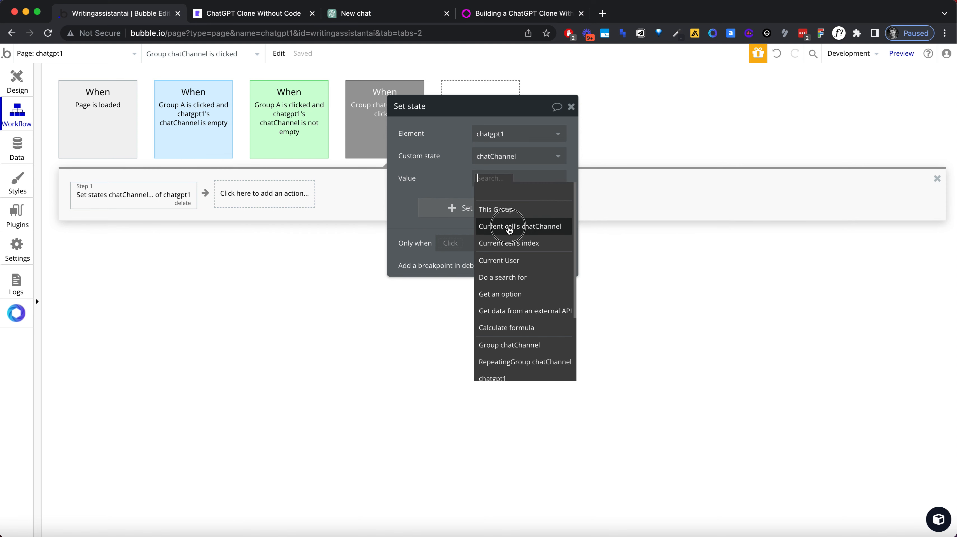
{"action": "left_click", "coordinate": [509, 227]}
Step: Reload the clone's preview, open the sidebar chats in turn to check their messages, highlight and icons, and return to the Bubble editor
{"action": "left_click", "coordinate": [256, 13]}
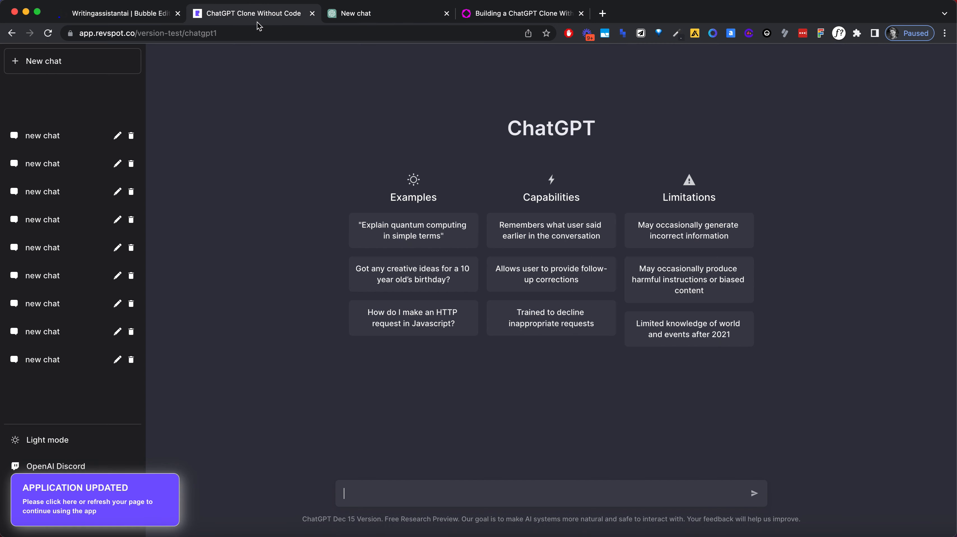
{"action": "left_click", "coordinate": [255, 33]}
{"action": "key", "text": "Return"}
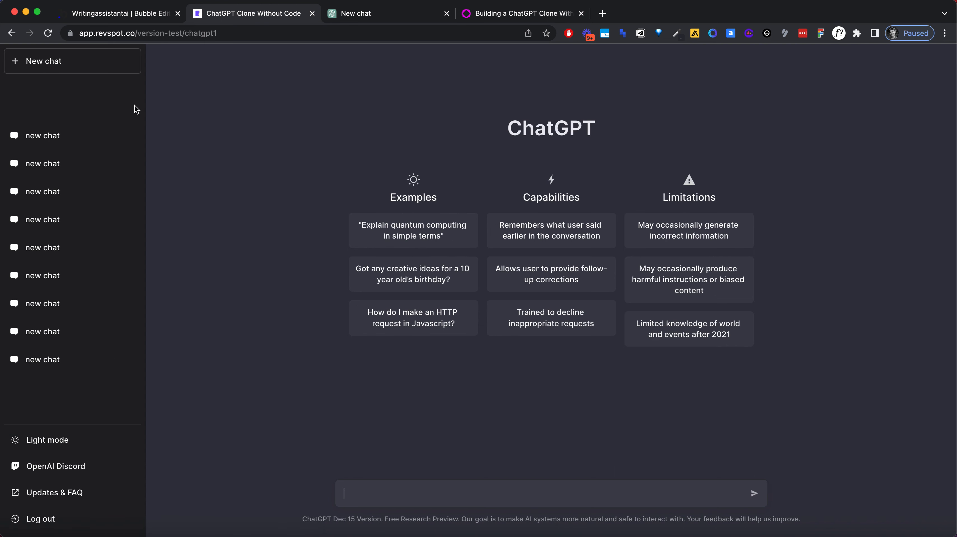
{"action": "left_click", "coordinate": [89, 135]}
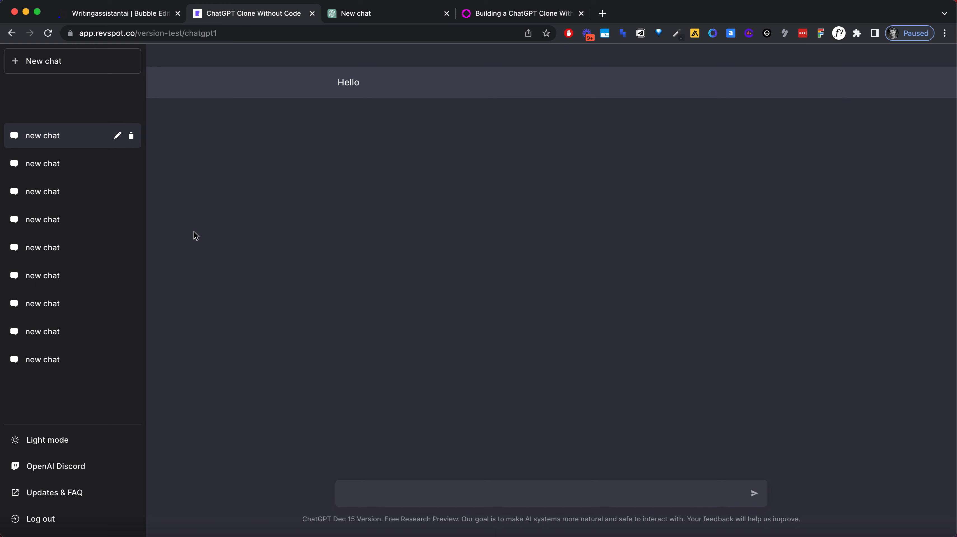
{"action": "left_click", "coordinate": [85, 167]}
{"action": "left_click", "coordinate": [80, 202]}
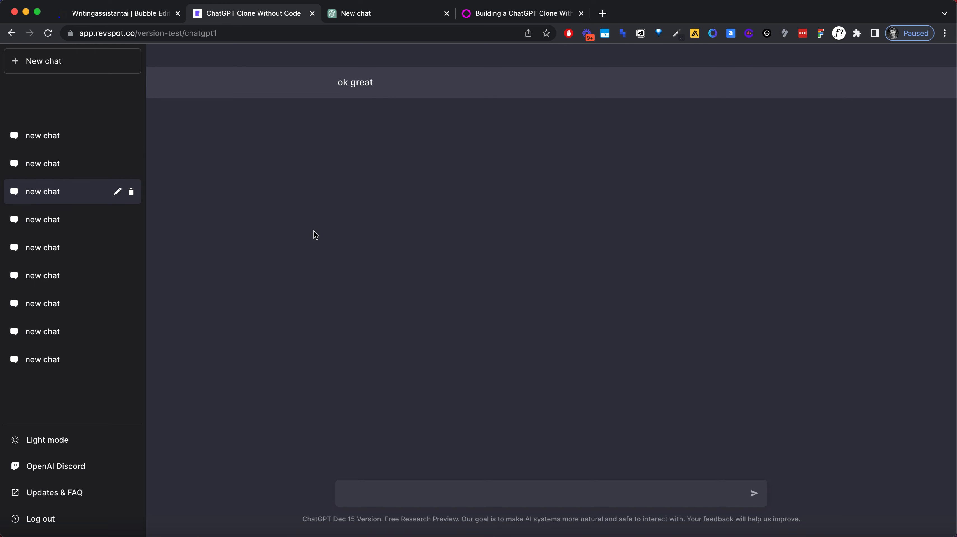
{"action": "left_click", "coordinate": [96, 229]}
{"action": "left_click", "coordinate": [113, 250]}
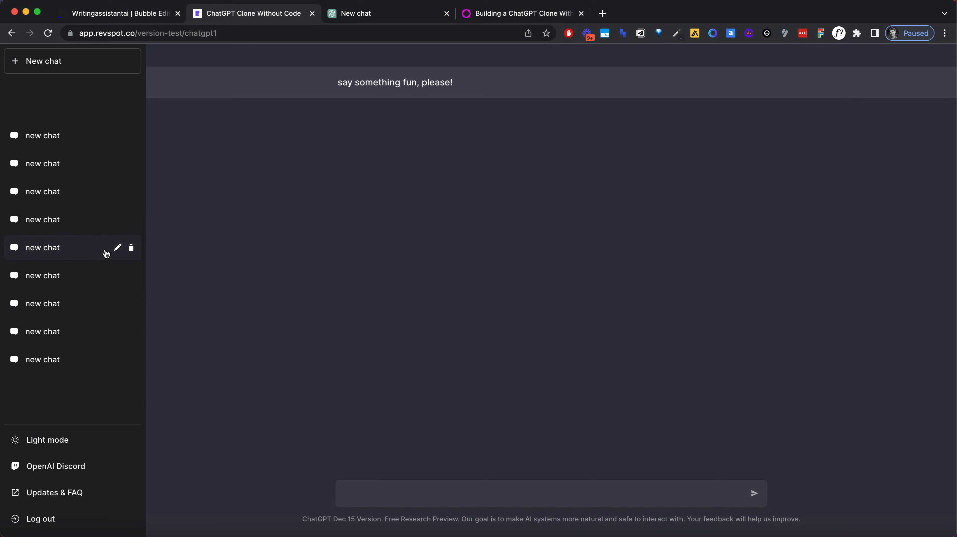
{"action": "left_click", "coordinate": [76, 282]}
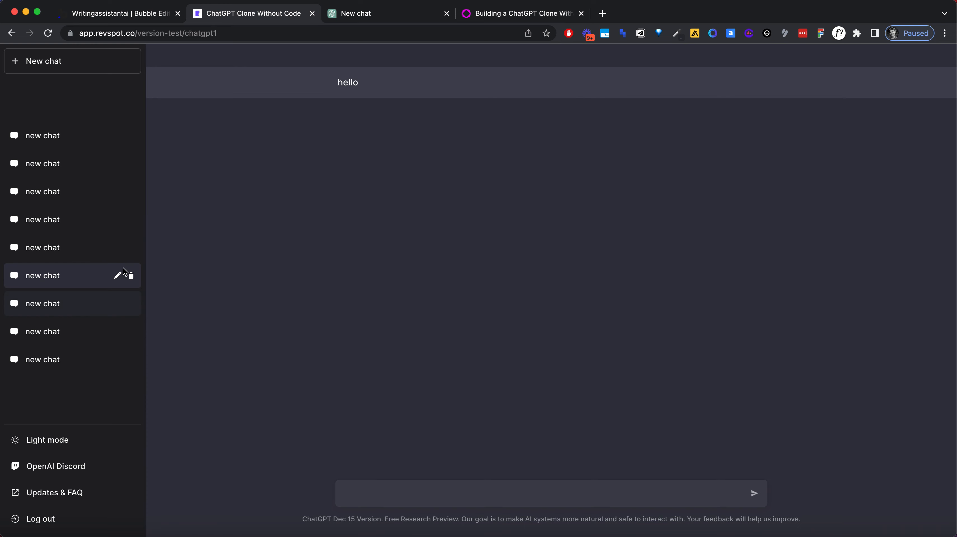
{"action": "left_click", "coordinate": [73, 297]}
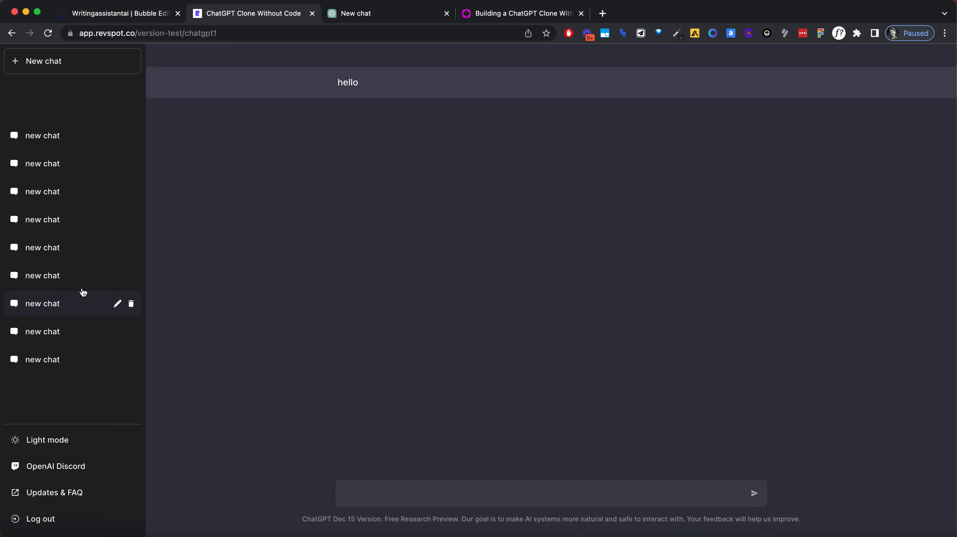
{"action": "left_click", "coordinate": [94, 336]}
{"action": "left_click", "coordinate": [62, 365]}
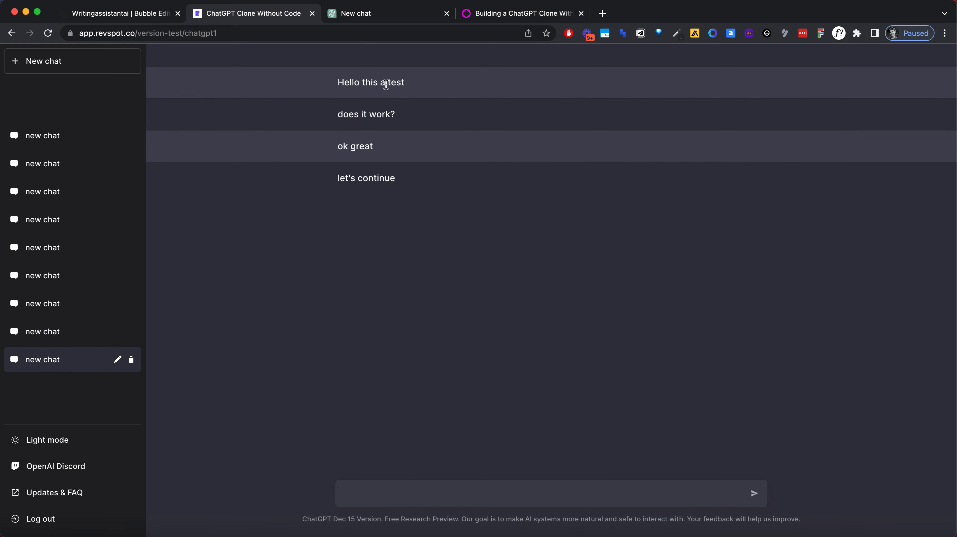
{"action": "left_click", "coordinate": [84, 331]}
{"action": "left_click", "coordinate": [75, 351]}
{"action": "left_click", "coordinate": [146, 19]}
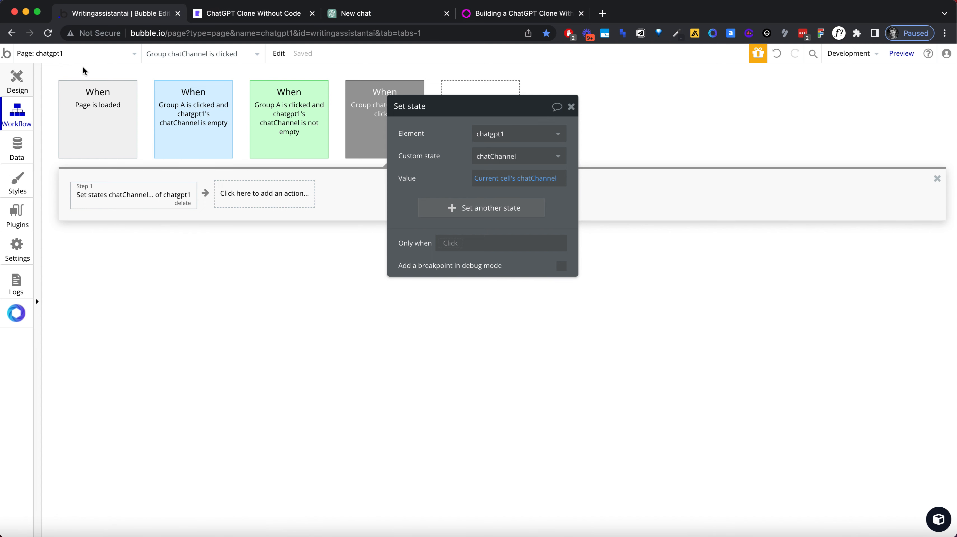
Step: Compare the chat rows in the clone's preview sidebar with ChatGPT's sidebar, and return to the Bubble editor
{"action": "left_click", "coordinate": [281, 16]}
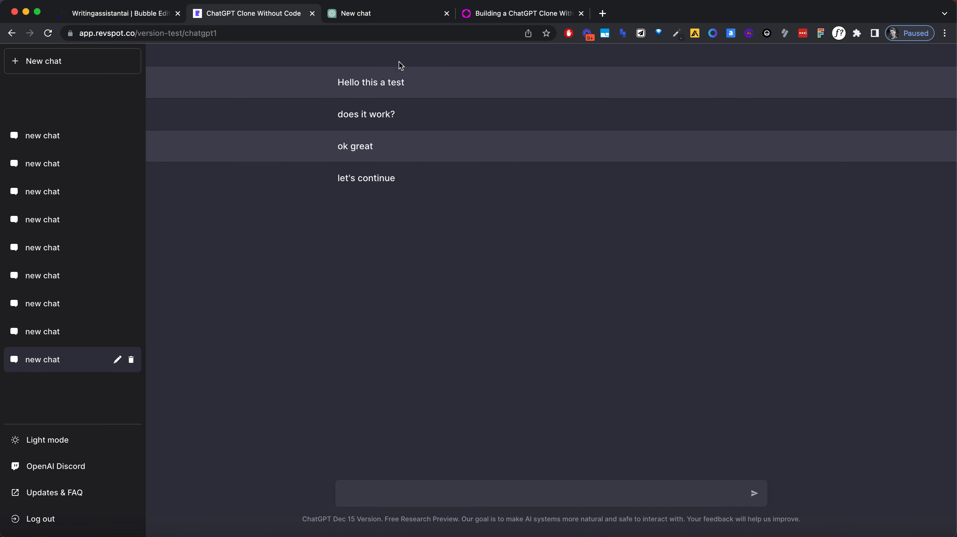
{"action": "left_click", "coordinate": [355, 13]}
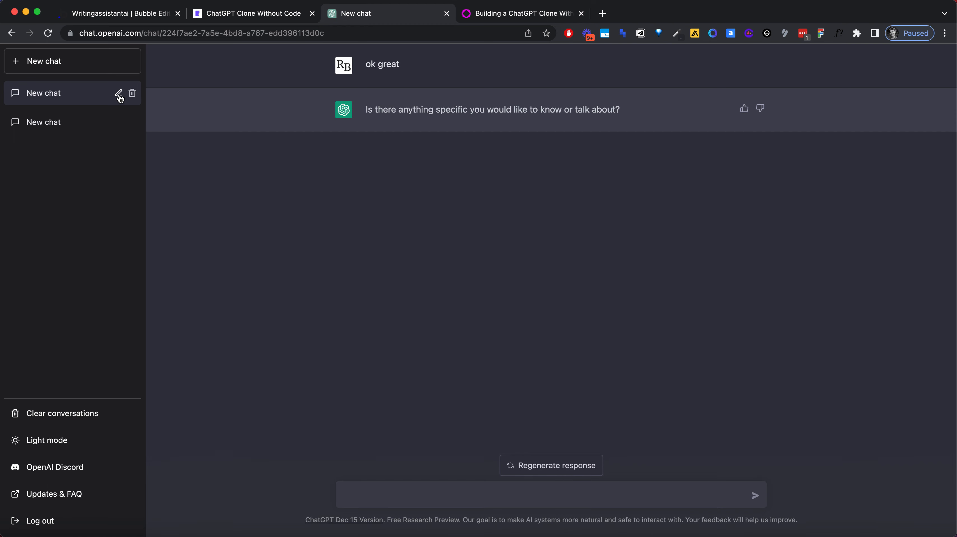
{"action": "triple_click", "coordinate": [41, 93]}
{"action": "left_click", "coordinate": [185, 126]}
{"action": "left_click", "coordinate": [134, 8]}
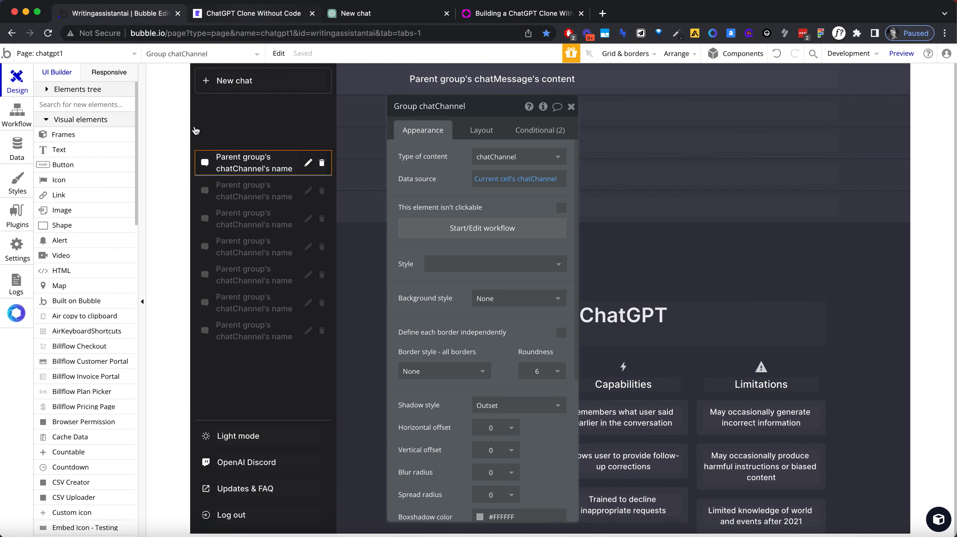
{"action": "left_click", "coordinate": [178, 130]}
{"action": "left_click", "coordinate": [571, 107]}
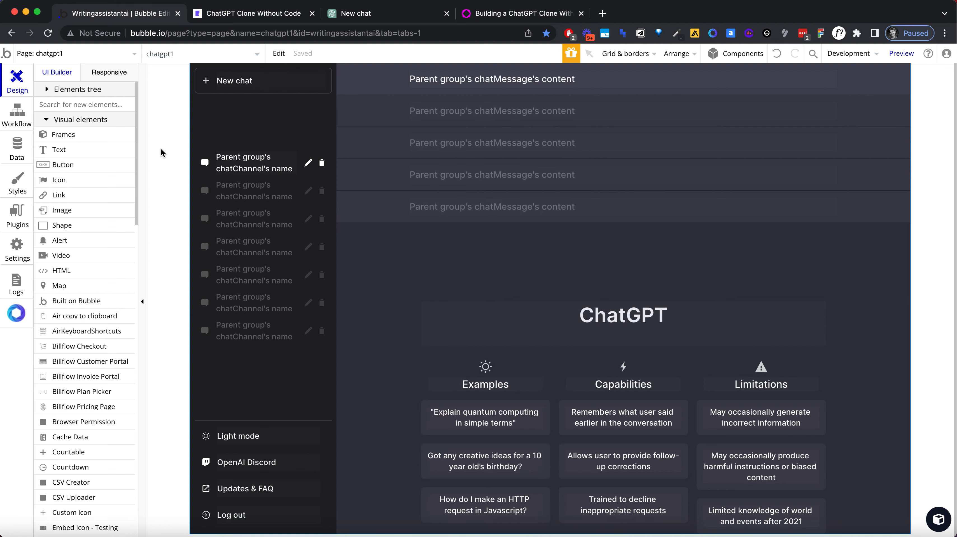
{"action": "left_click", "coordinate": [236, 18]}
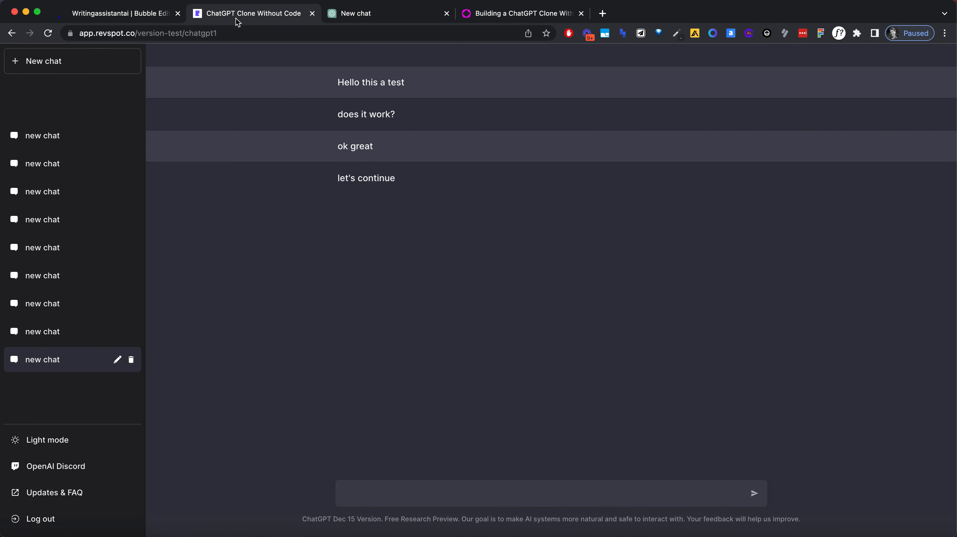
{"action": "left_click", "coordinate": [143, 13]}
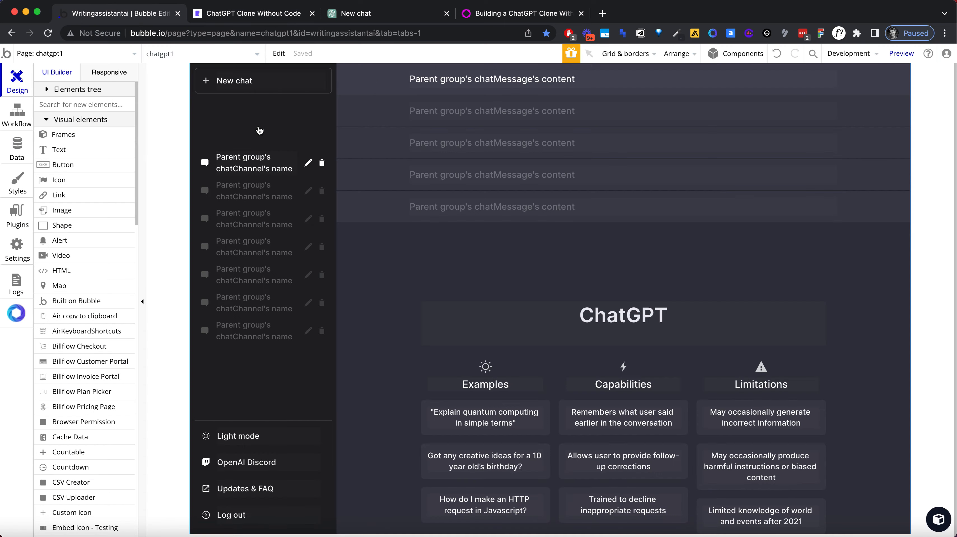
Step: Sort the chatChannels search in RepeatingGroup chatChannel's data source by Created Date with Descending set to "yes"
{"action": "double_click", "coordinate": [282, 181]}
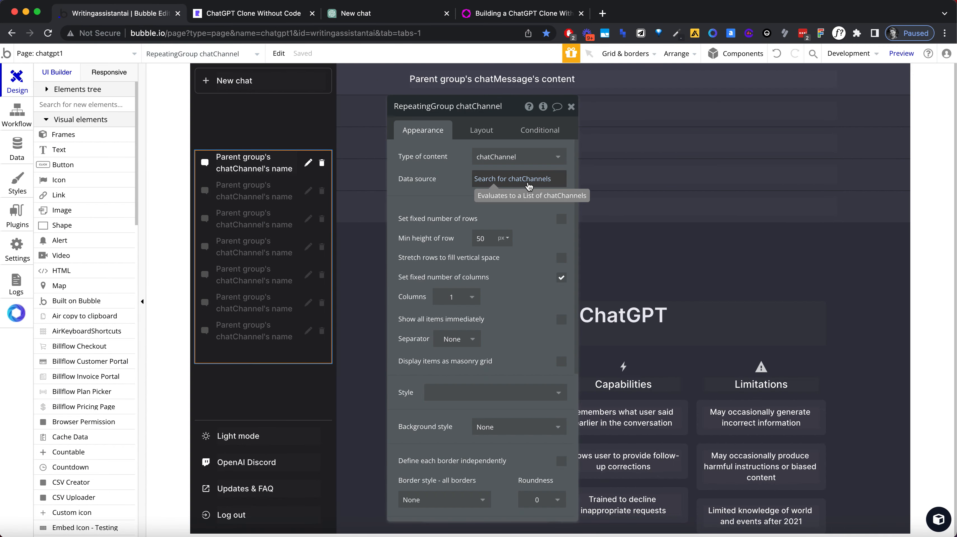
{"action": "left_click_drag", "start_coordinate": [476, 317], "coordinate": [440, 295]}
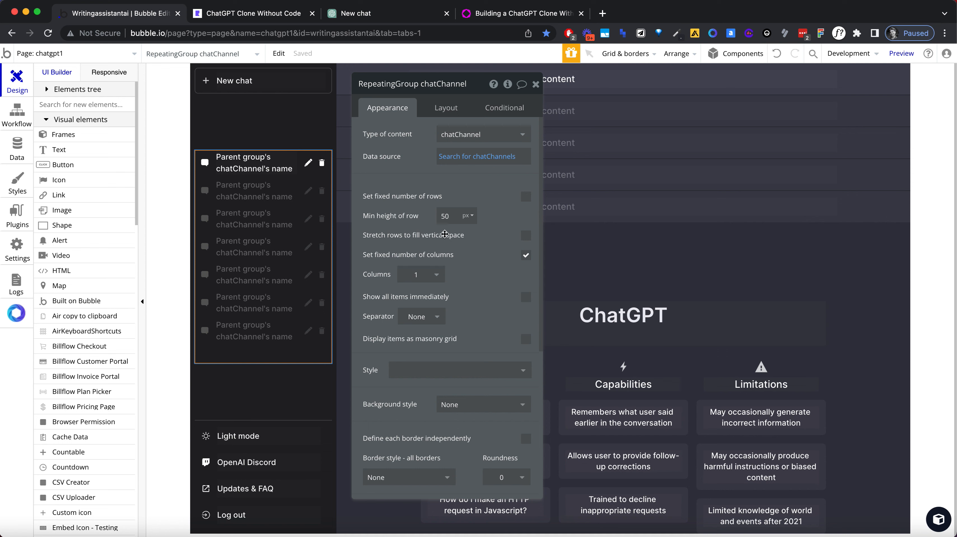
{"action": "scroll", "coordinate": [493, 290], "scroll_direction": "down", "scroll_amount": 5}
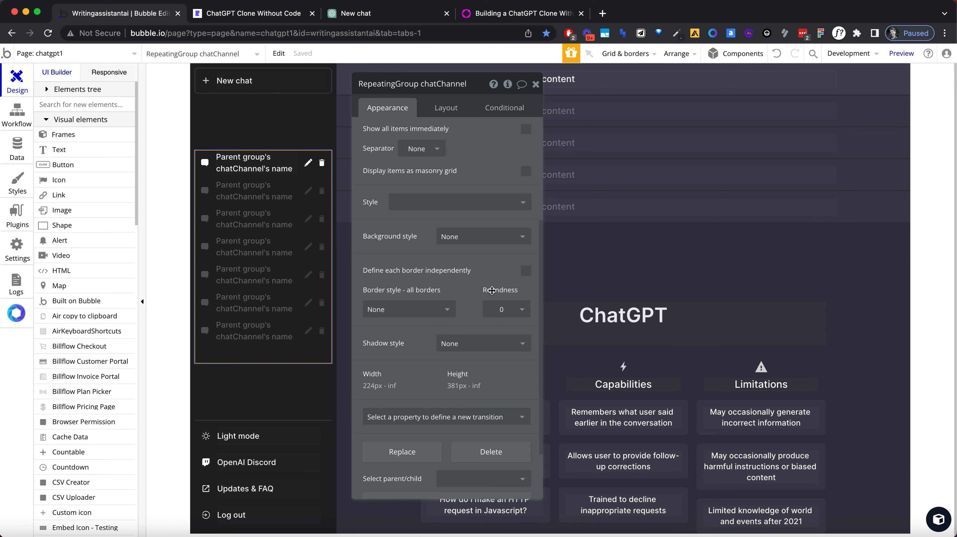
{"action": "scroll", "coordinate": [492, 290], "scroll_direction": "up", "scroll_amount": 5}
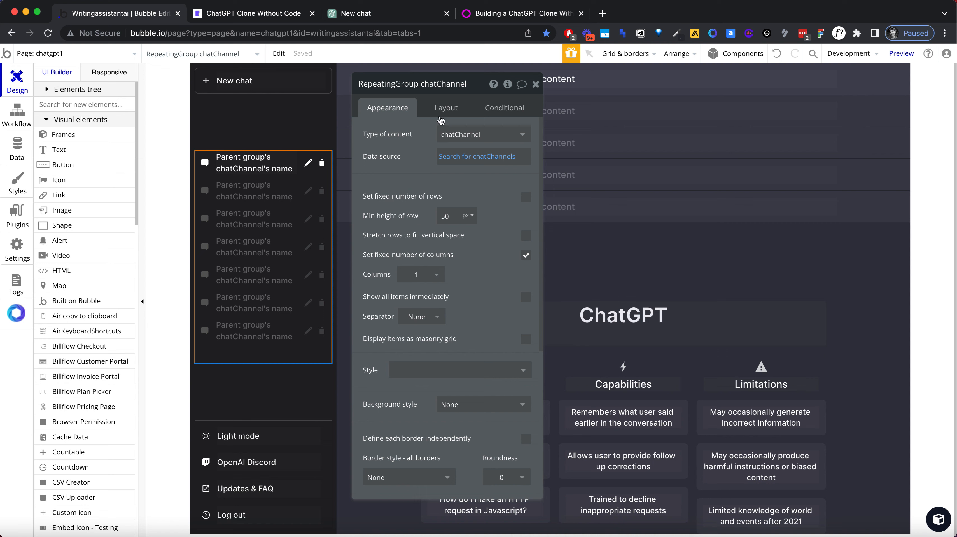
{"action": "left_click", "coordinate": [440, 117]}
{"action": "left_click", "coordinate": [399, 115]}
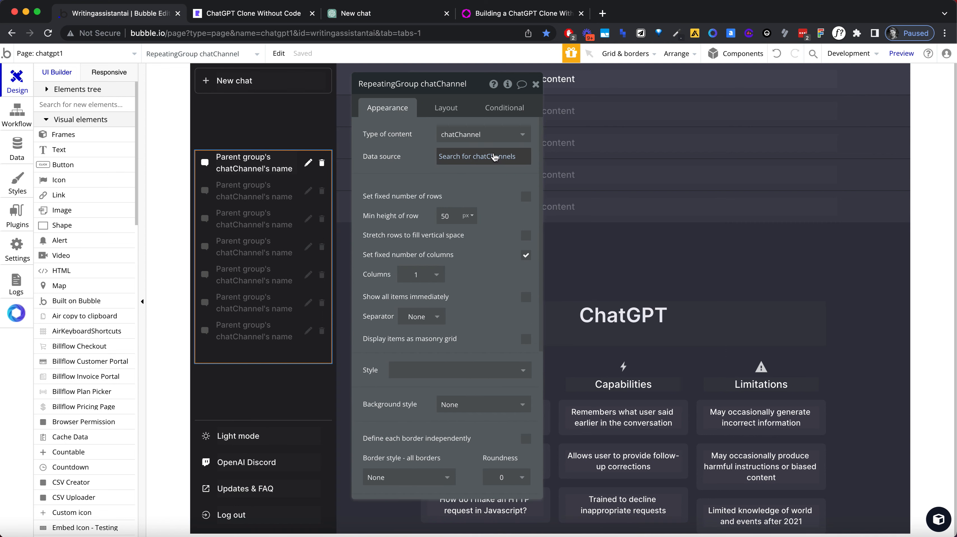
{"action": "left_click", "coordinate": [477, 156]}
{"action": "left_click", "coordinate": [246, 194]}
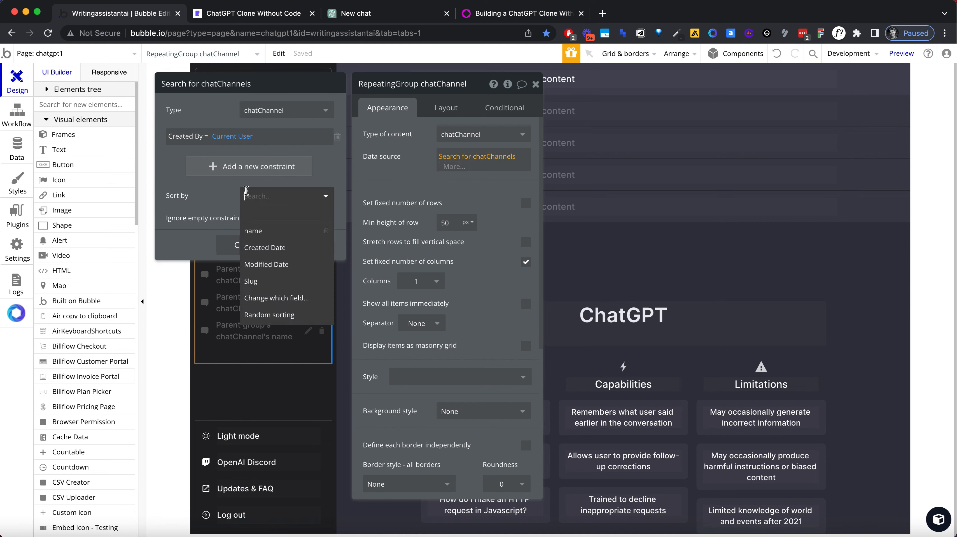
{"action": "left_click", "coordinate": [263, 245]}
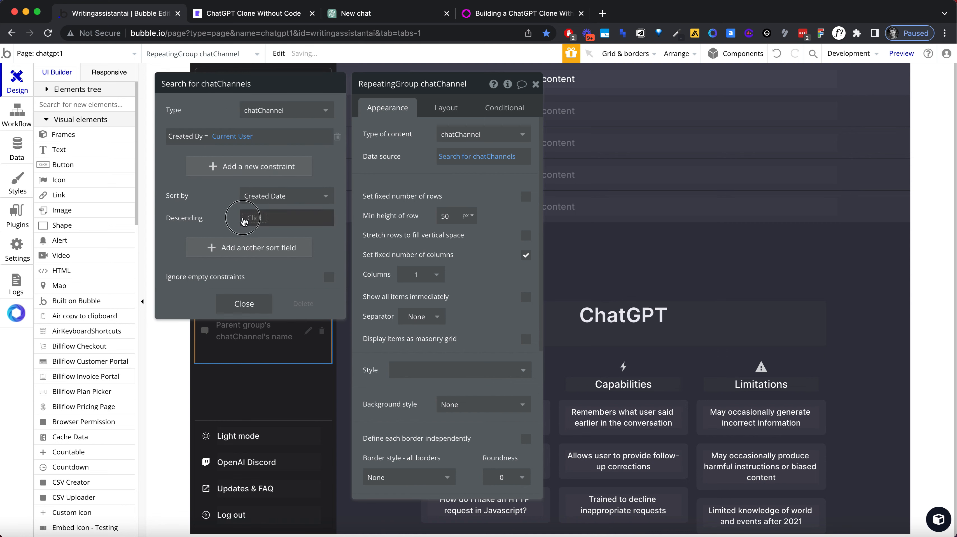
{"action": "left_click", "coordinate": [248, 218]}
{"action": "left_click", "coordinate": [266, 248]}
Step: Reload the clone's preview and open the first sidebar chat to check the new sort order
{"action": "left_click", "coordinate": [255, 15]}
{"action": "left_click", "coordinate": [257, 32]}
{"action": "key", "text": "Return"}
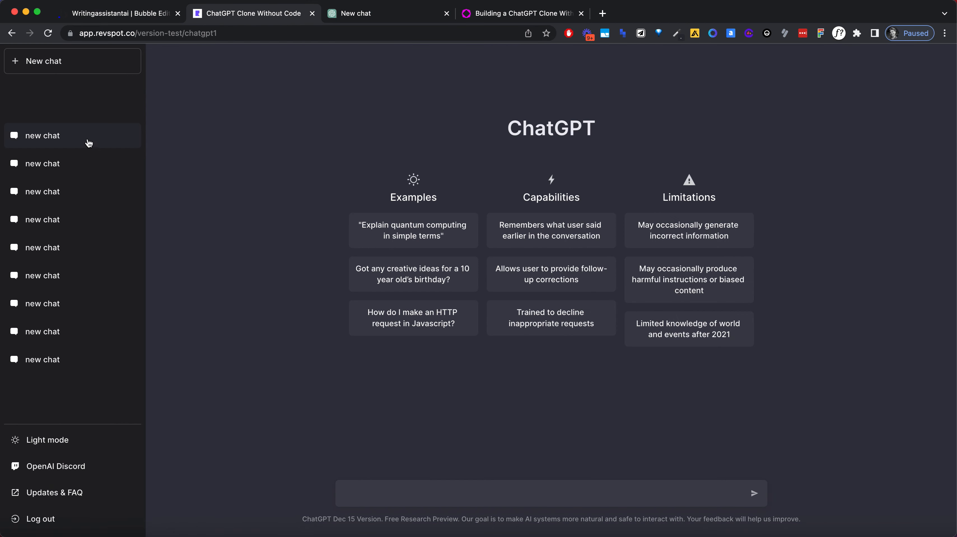
{"action": "left_click", "coordinate": [89, 142]}
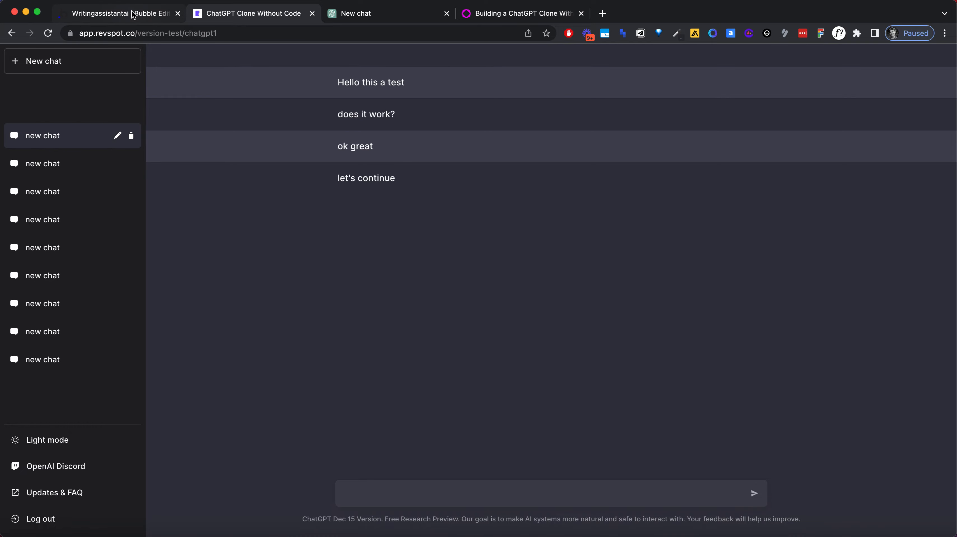
{"action": "triple_click", "coordinate": [334, 56]}
Step: Back in the Bubble editor, review the layout settings of RepeatingGroup chatMessage and the Group chatMessage inside it, including its padding
{"action": "left_click", "coordinate": [163, 17]}
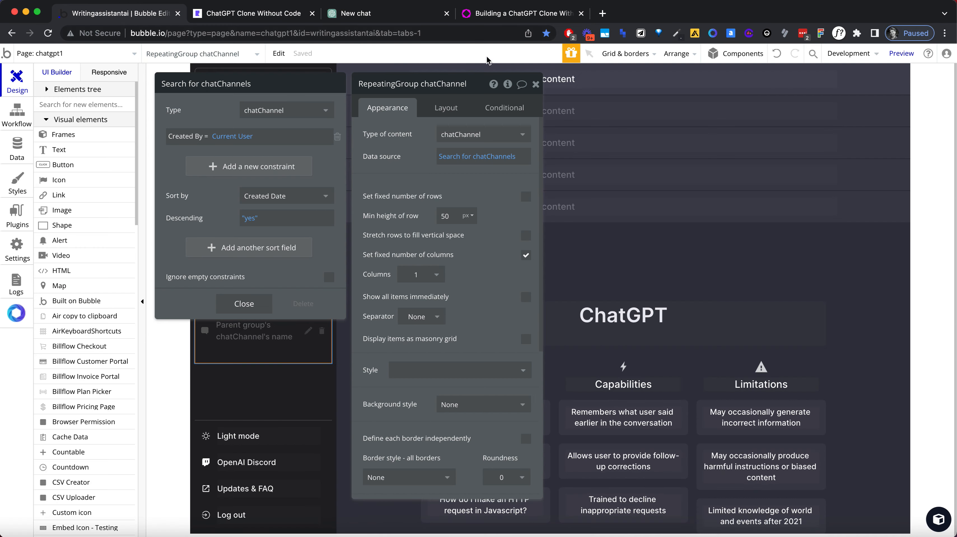
{"action": "left_click", "coordinate": [534, 82]}
{"action": "left_click", "coordinate": [607, 198]}
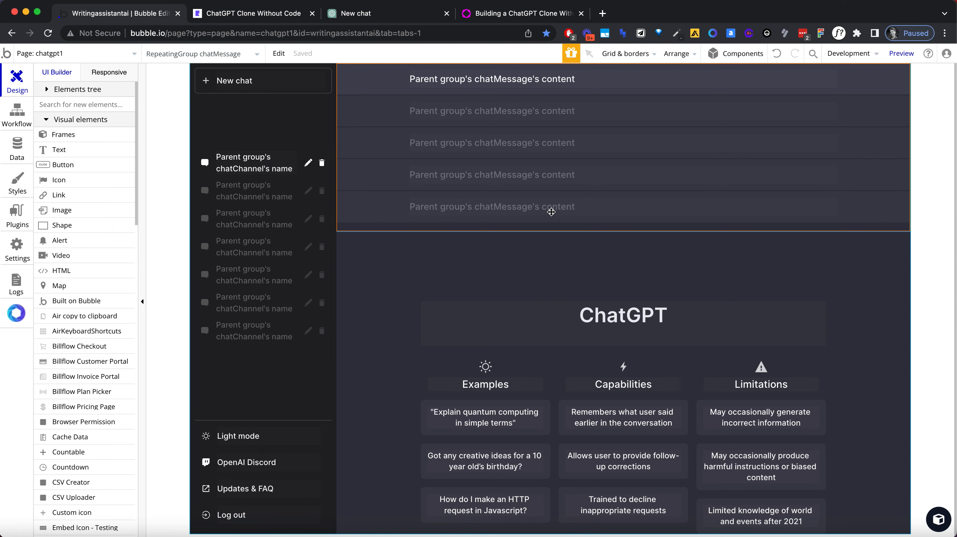
{"action": "double_click", "coordinate": [397, 218]}
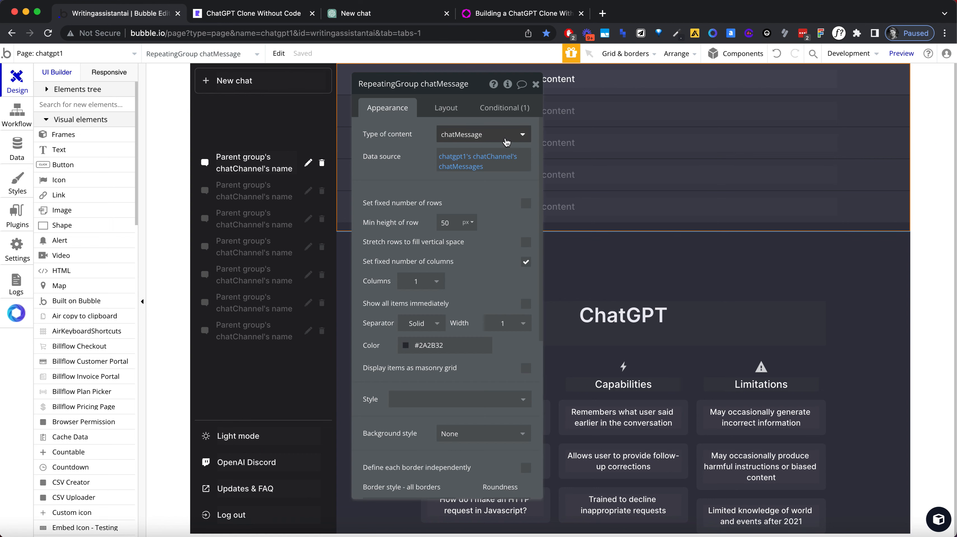
{"action": "left_click", "coordinate": [453, 110]}
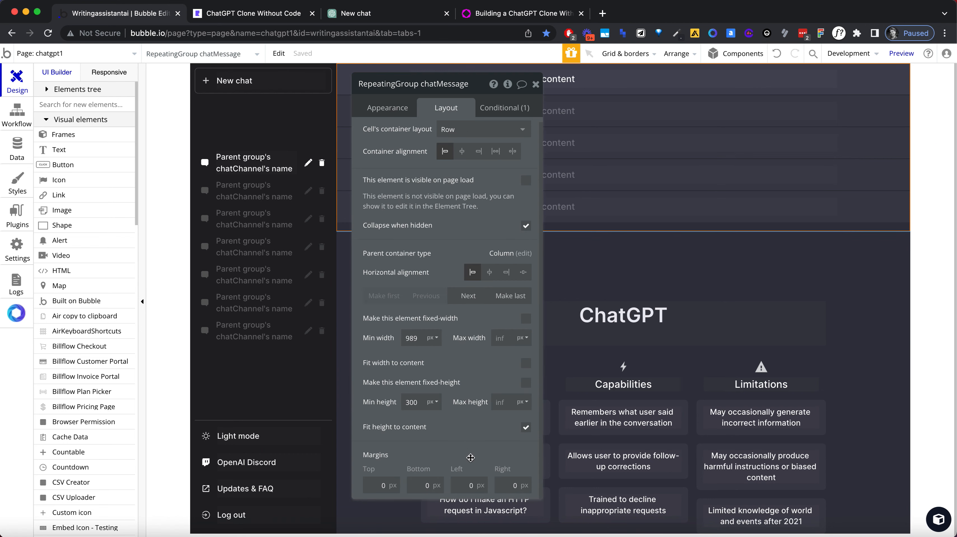
{"action": "left_click_drag", "start_coordinate": [480, 87], "coordinate": [802, 120]}
{"action": "left_click", "coordinate": [381, 83]}
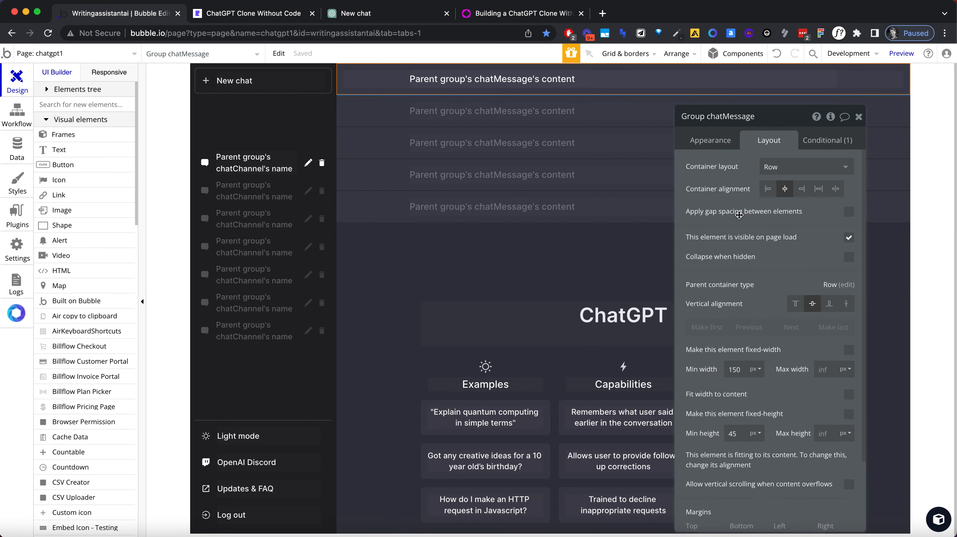
{"action": "scroll", "coordinate": [719, 315], "scroll_direction": "down", "scroll_amount": 3}
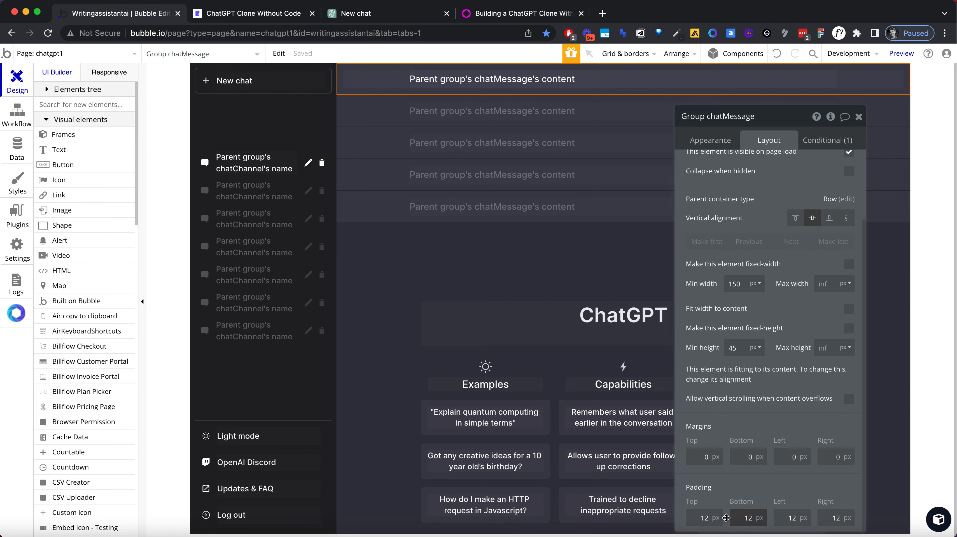
Step: Look at ChatGPT's message layout for comparison, and reload the clone's preview with the first sidebar chat open
{"action": "left_click", "coordinate": [360, 14]}
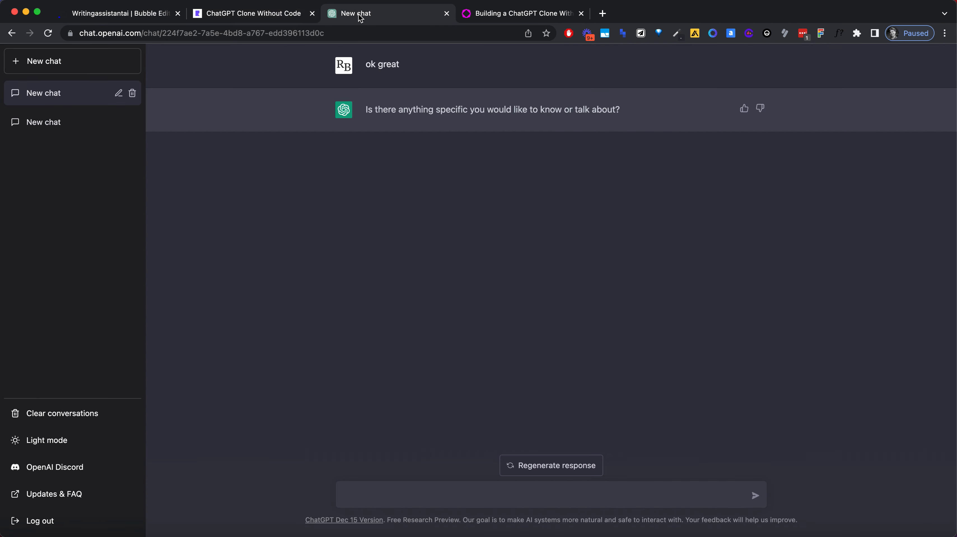
{"action": "left_click", "coordinate": [275, 14]}
{"action": "left_click", "coordinate": [269, 33]}
{"action": "key", "text": "Return"}
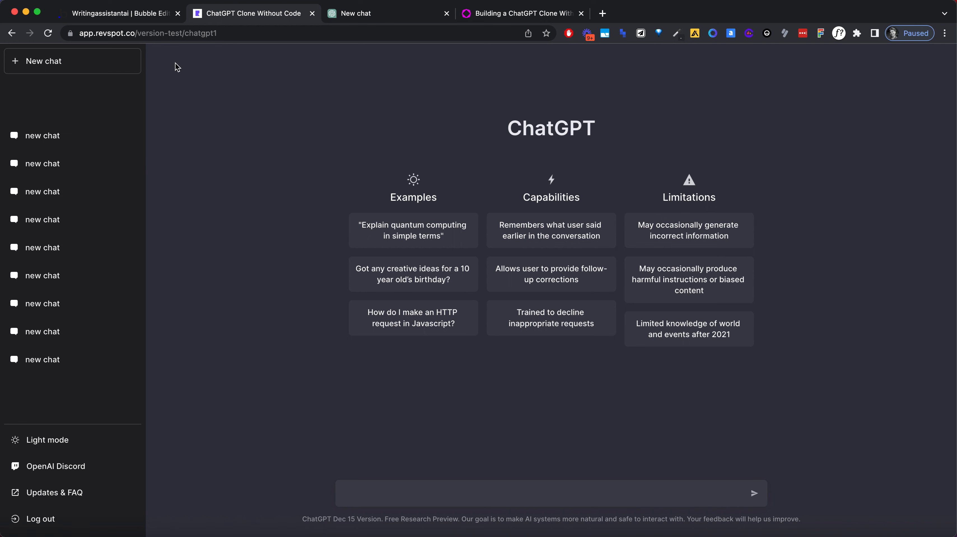
{"action": "left_click", "coordinate": [56, 135]}
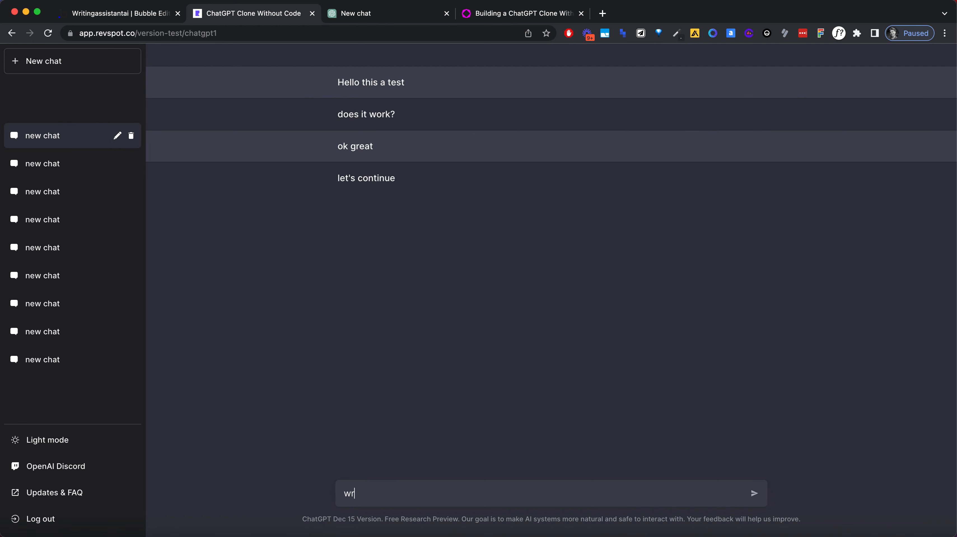
Step: Send the test messages "write something" and "ok this works OK" in the open chat
{"action": "type", "text": "ething"}
{"action": "key", "text": "Return"}
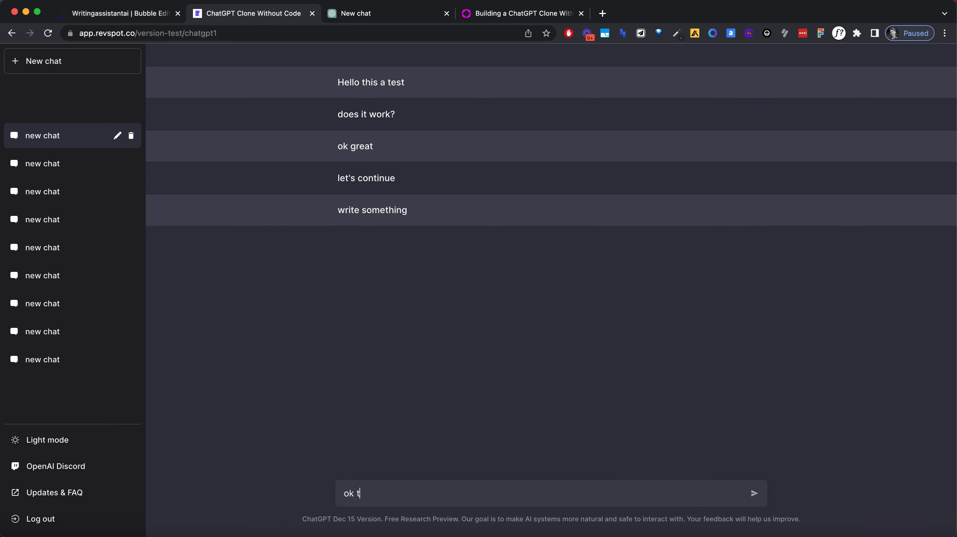
{"action": "type", "text": "ok this works OK"}
{"action": "key", "text": "Return"}
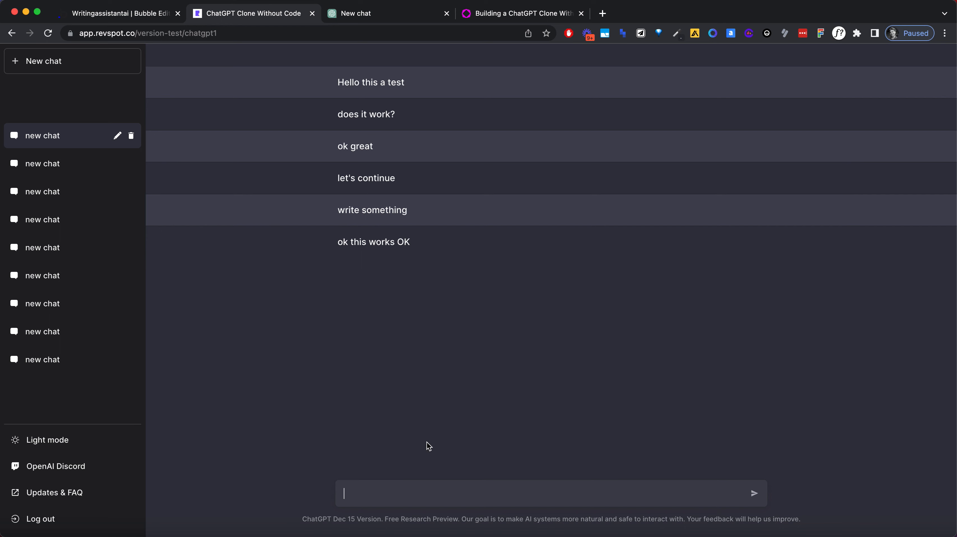
Step: Send a long multi-line test message made of the copied text "#2A2B32" pasted repeatedly
{"action": "triple_click", "coordinate": [260, 54]}
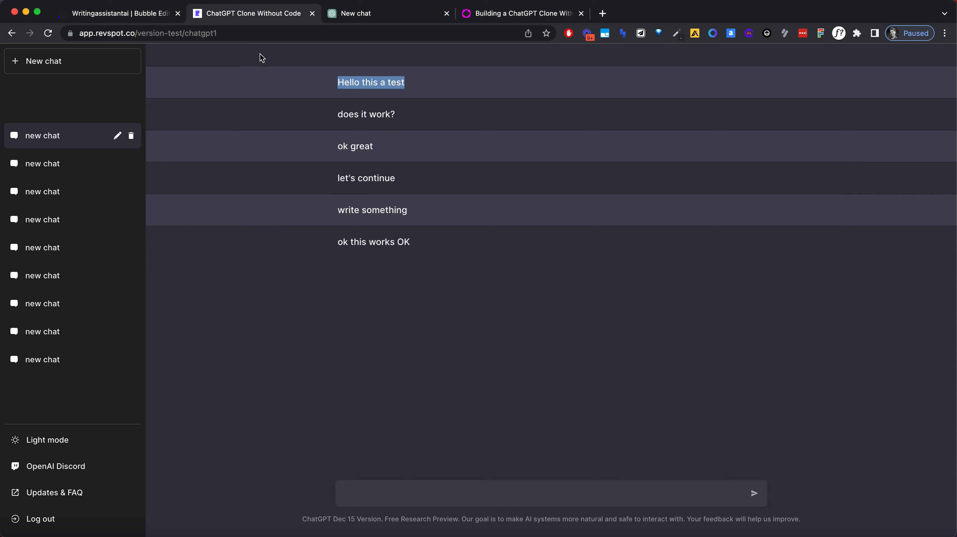
{"action": "left_click", "coordinate": [566, 387]}
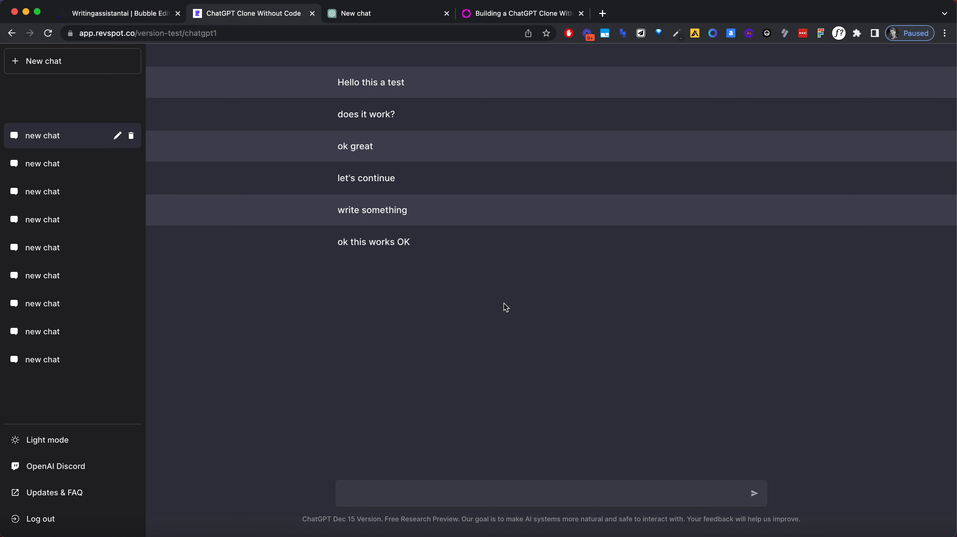
{"action": "left_click", "coordinate": [394, 491]}
{"action": "key", "text": "super+v"}
{"action": "key", "text": "super+v"}
{"action": "key", "text": "super+v"}
{"action": "key", "text": "super+v"}
{"action": "key", "text": "super+v"}
{"action": "key", "text": "super+v"}
{"action": "key", "text": "super+v"}
{"action": "key", "text": "super+v"}
{"action": "key", "text": "super+v"}
{"action": "key", "text": "super+v"}
{"action": "key", "text": "super+v"}
{"action": "key", "text": "super+v"}
{"action": "key", "text": "super+v"}
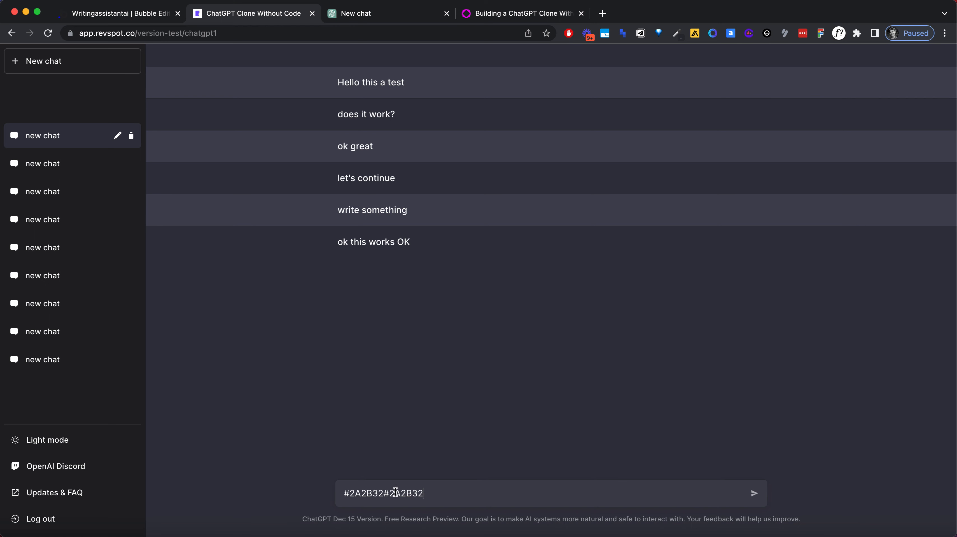
{"action": "key", "text": "super+v"}
{"action": "key", "text": "super+v"}
{"action": "key", "text": "super+v"}
{"action": "key", "text": "super+v"}
{"action": "key", "text": "super+v"}
{"action": "key", "text": "super+v"}
{"action": "key", "text": "super+v"}
{"action": "key", "text": "super+v"}
{"action": "key", "text": "super+v"}
{"action": "key", "text": "super+v"}
{"action": "key", "text": "super+v"}
{"action": "key", "text": "super+v"}
{"action": "key", "text": "super+v"}
{"action": "key", "text": "super+v"}
{"action": "key", "text": "super+v"}
{"action": "key", "text": "super+v"}
{"action": "key", "text": "super+v"}
{"action": "key", "text": "super+v"}
{"action": "key", "text": "super+v"}
{"action": "key", "text": "super+v"}
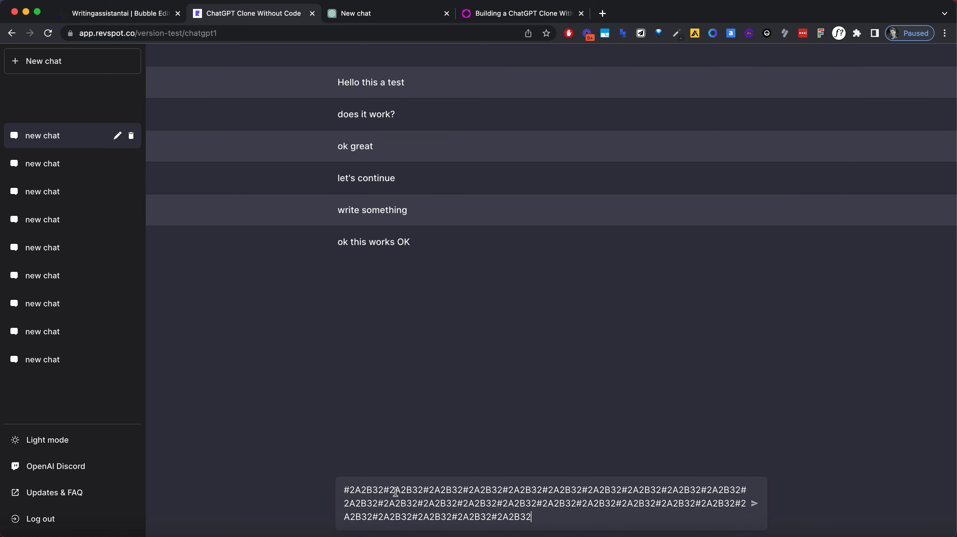
{"action": "key", "text": "super+v"}
{"action": "key", "text": "super+v"}
{"action": "key", "text": "super+v"}
{"action": "key", "text": "super+v"}
{"action": "key", "text": "super+v"}
{"action": "key", "text": "super+v"}
{"action": "key", "text": "super+v"}
{"action": "key", "text": "Return"}
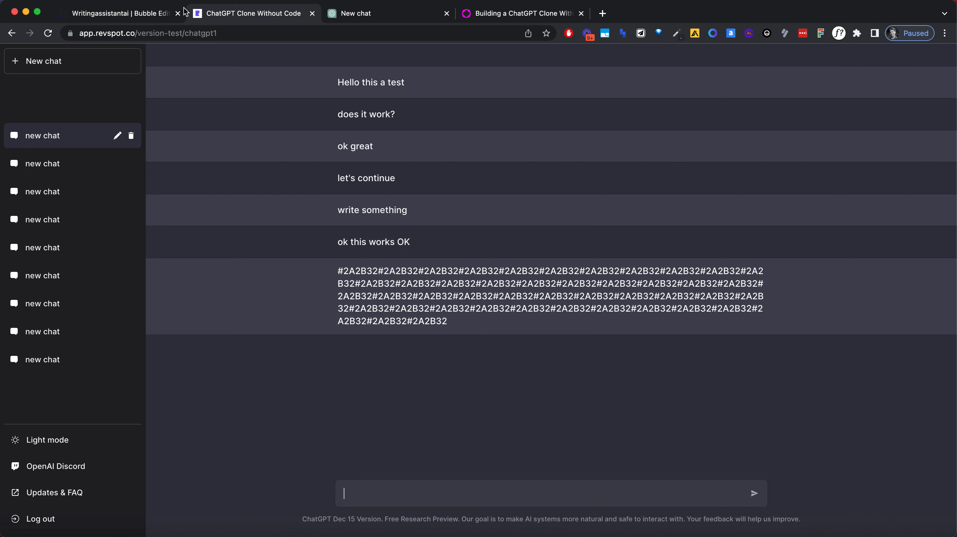
Step: Back in the Bubble editor, copy the sidebar chat icon into the message list's cell and place it first, before the message text
{"action": "left_click", "coordinate": [116, 16]}
{"action": "left_click", "coordinate": [534, 84]}
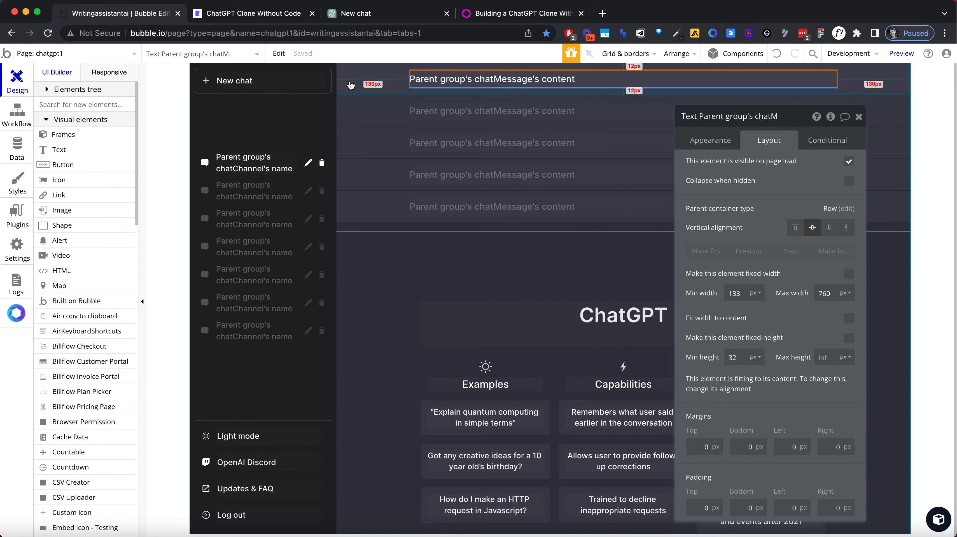
{"action": "left_click", "coordinate": [387, 72]}
{"action": "left_click", "coordinate": [460, 79]}
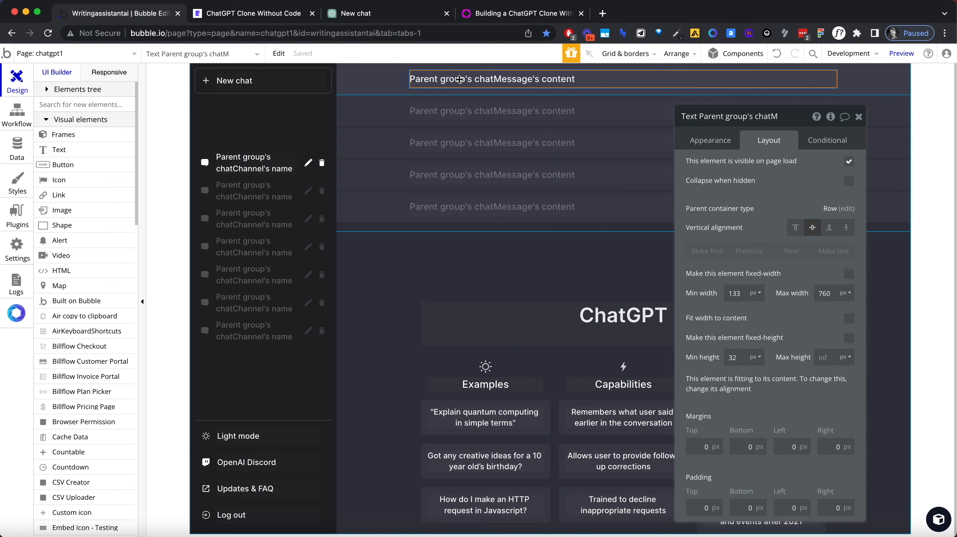
{"action": "left_click", "coordinate": [206, 162]}
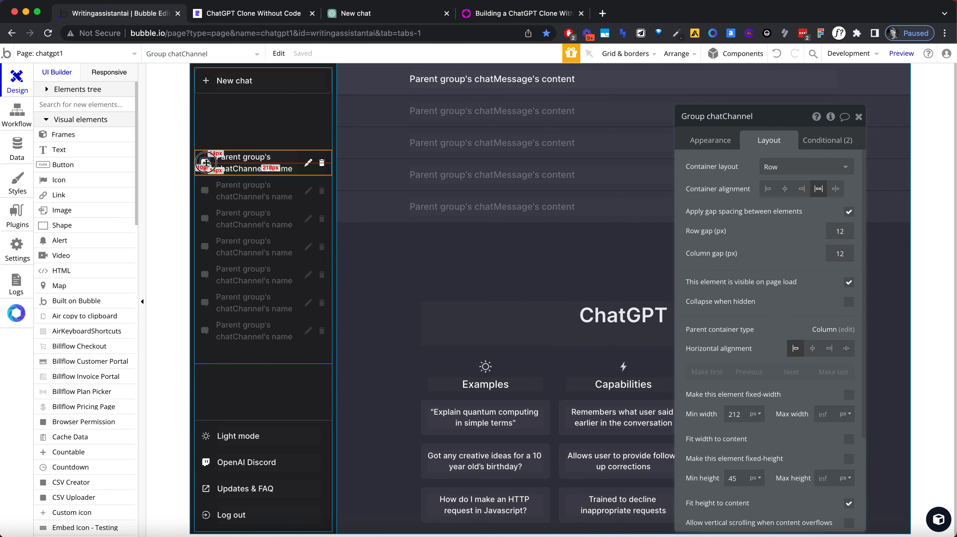
{"action": "left_click", "coordinate": [206, 162]}
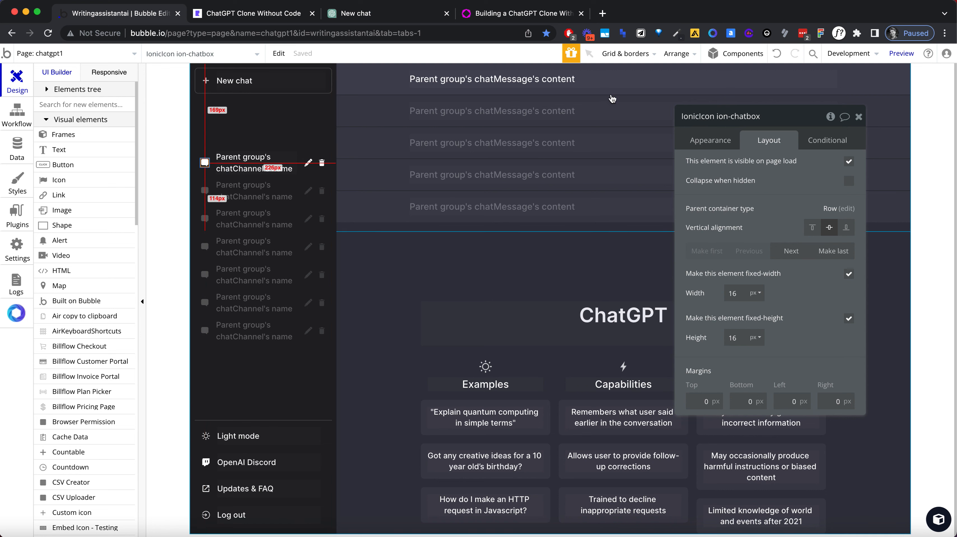
{"action": "left_click", "coordinate": [613, 91]}
{"action": "key", "text": "super+v"}
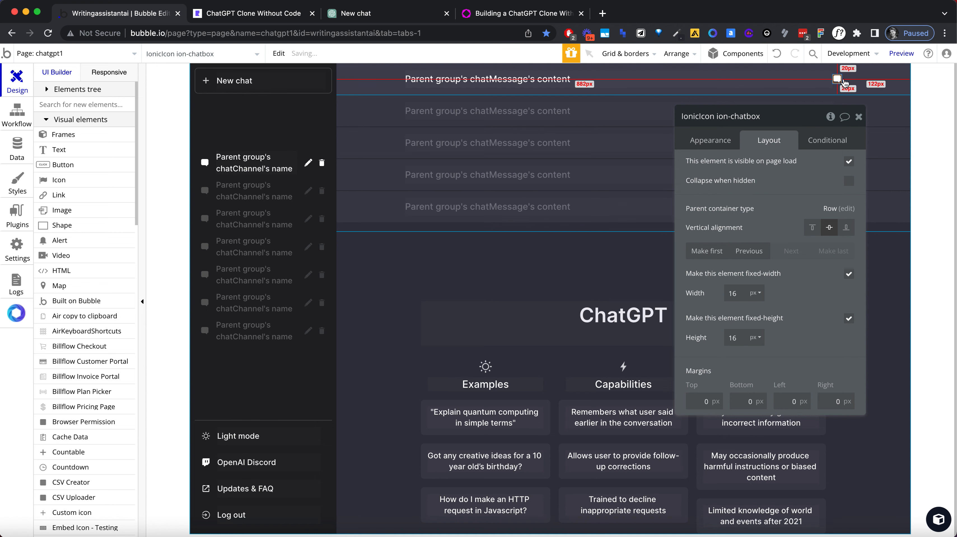
{"action": "left_click", "coordinate": [715, 258]}
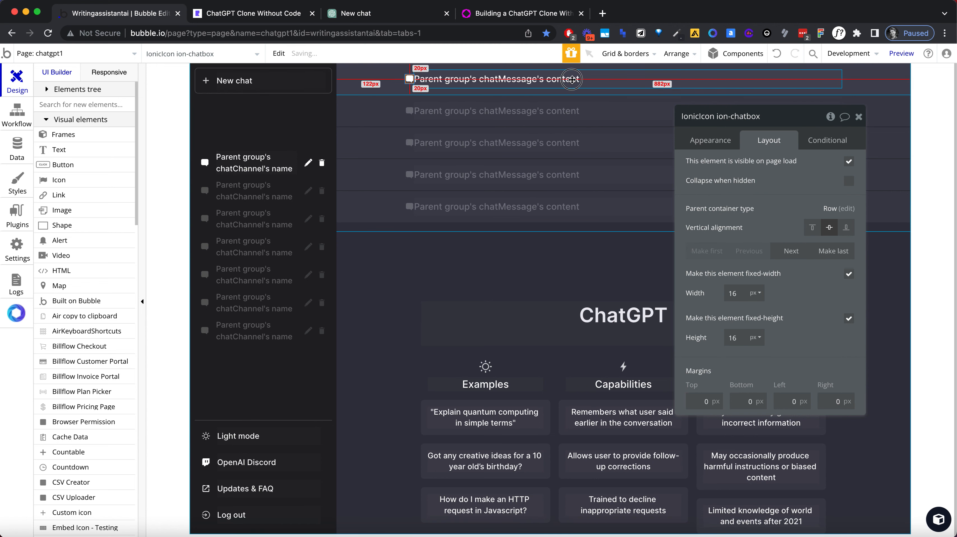
Step: Group the chat icon and the message text together in a row container inside the message cell
{"action": "left_click", "coordinate": [399, 84]}
{"action": "left_click", "coordinate": [409, 78], "text": "shift"}
{"action": "right_click", "coordinate": [410, 80]}
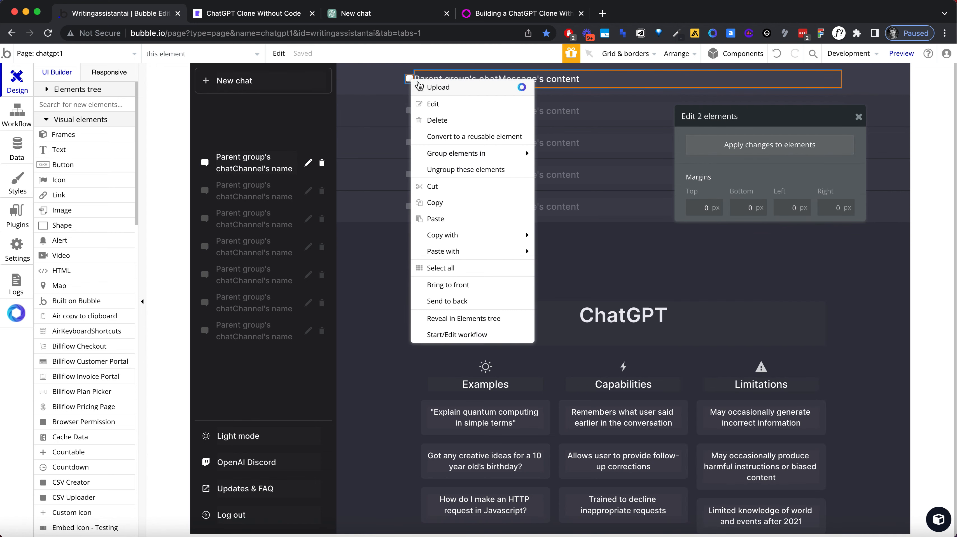
{"action": "mouse_move", "coordinate": [480, 154]}
{"action": "left_click", "coordinate": [560, 173]}
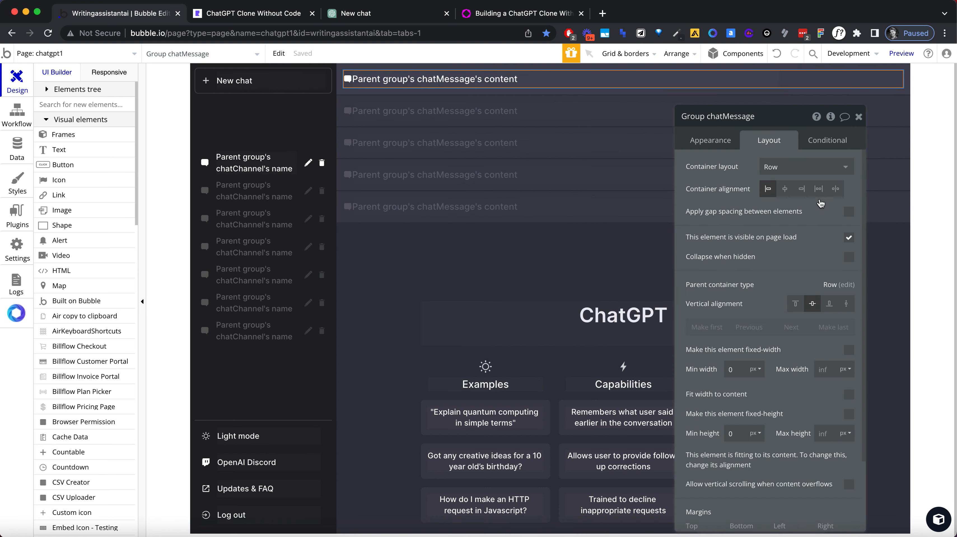
Step: Set the message text's maximum width to 740 px
{"action": "left_click", "coordinate": [550, 80]}
{"action": "left_click", "coordinate": [830, 291]}
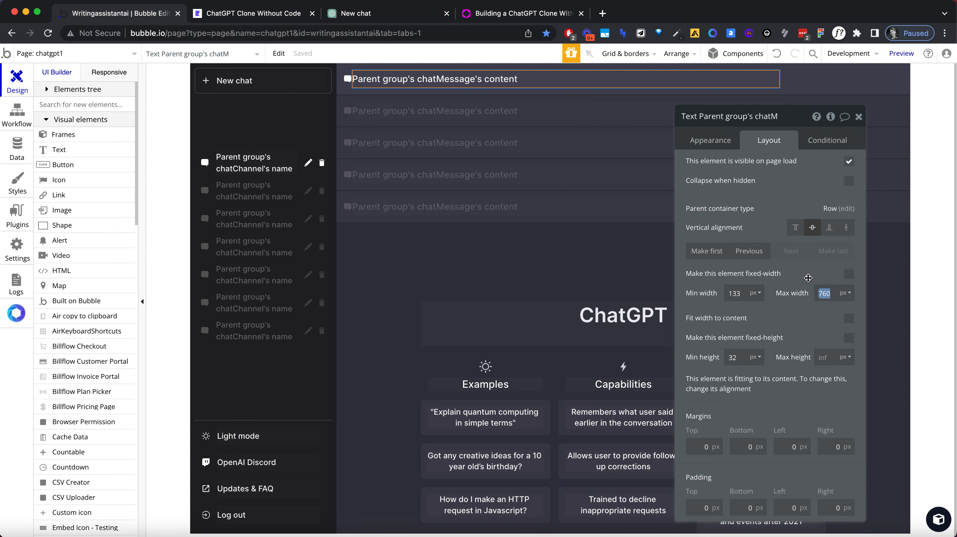
{"action": "type", "text": "74"}
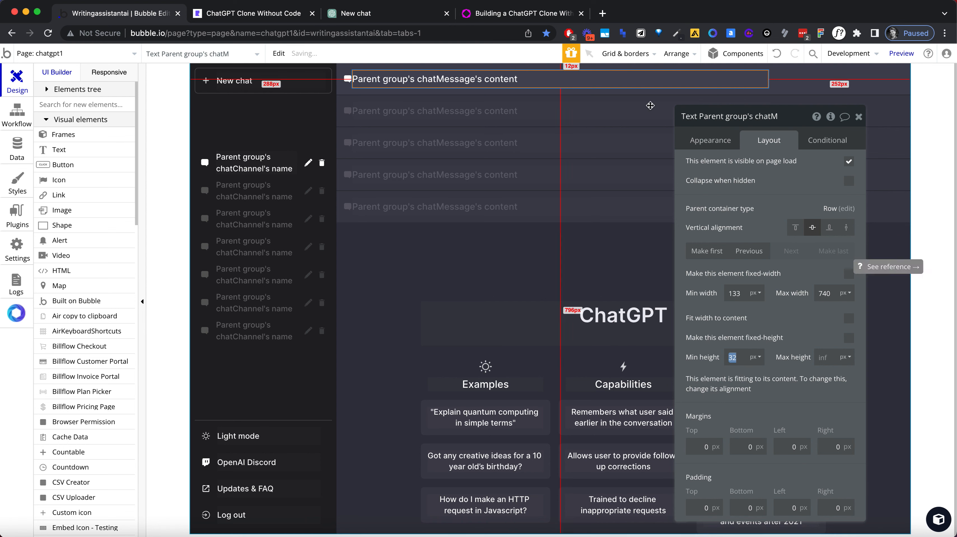
Step: Give the new group around the icon and message text a maximum width of 760 px and centre its contents
{"action": "left_click", "coordinate": [811, 82]}
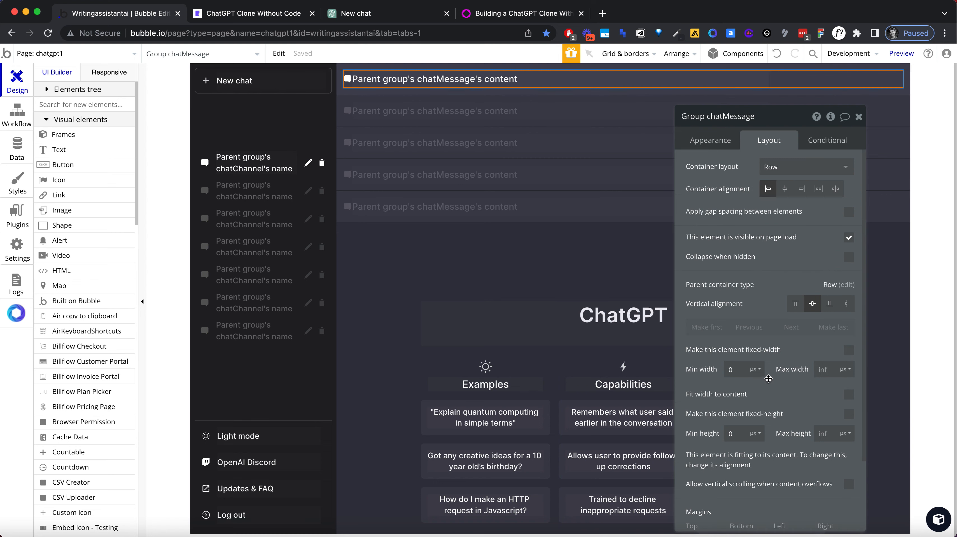
{"action": "type", "text": "76"}
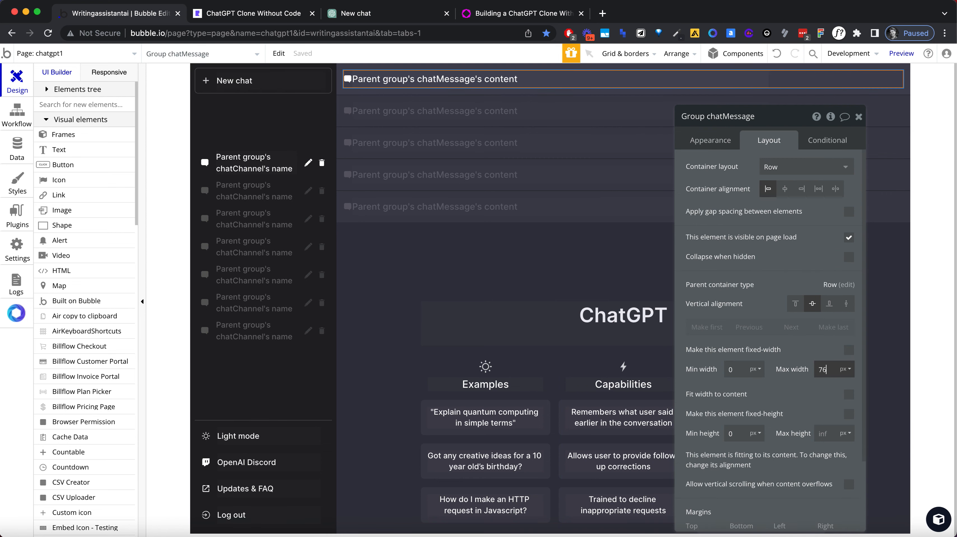
{"action": "type", "text": "0"}
{"action": "left_click", "coordinate": [785, 188]}
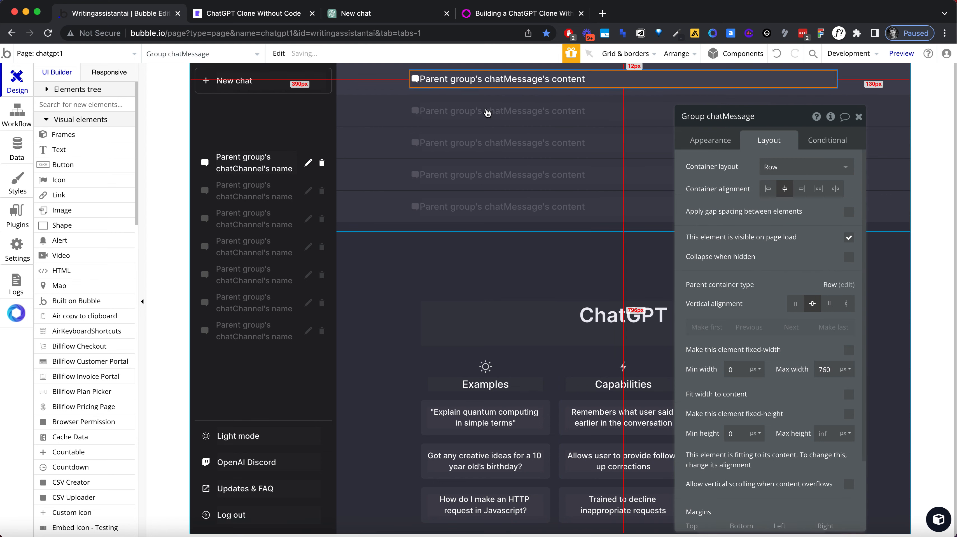
Step: Apply gap spacing between the elements of the icon-and-text group, with a column gap of 15 px
{"action": "left_click", "coordinate": [849, 211]}
{"action": "left_click", "coordinate": [844, 260]}
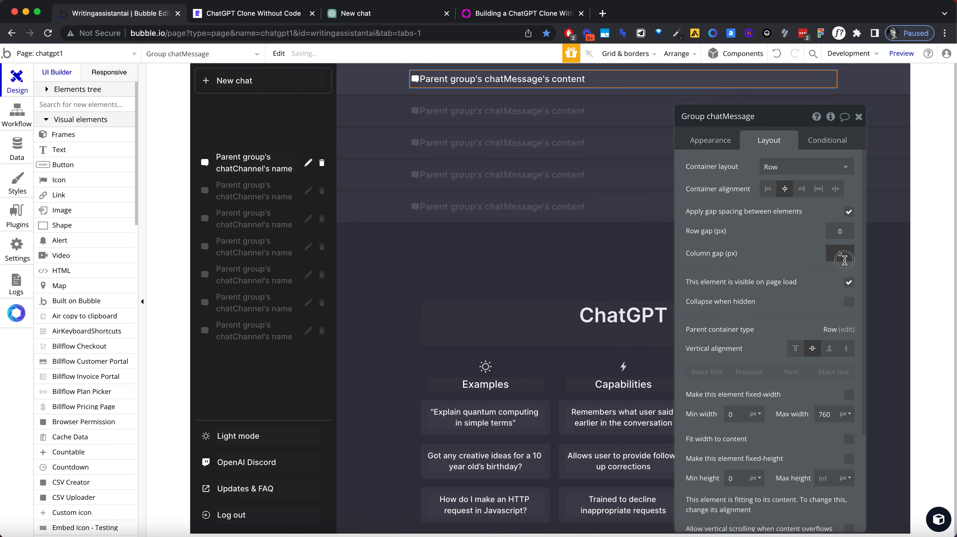
{"action": "type", "text": "15"}
{"action": "key", "text": "Tab"}
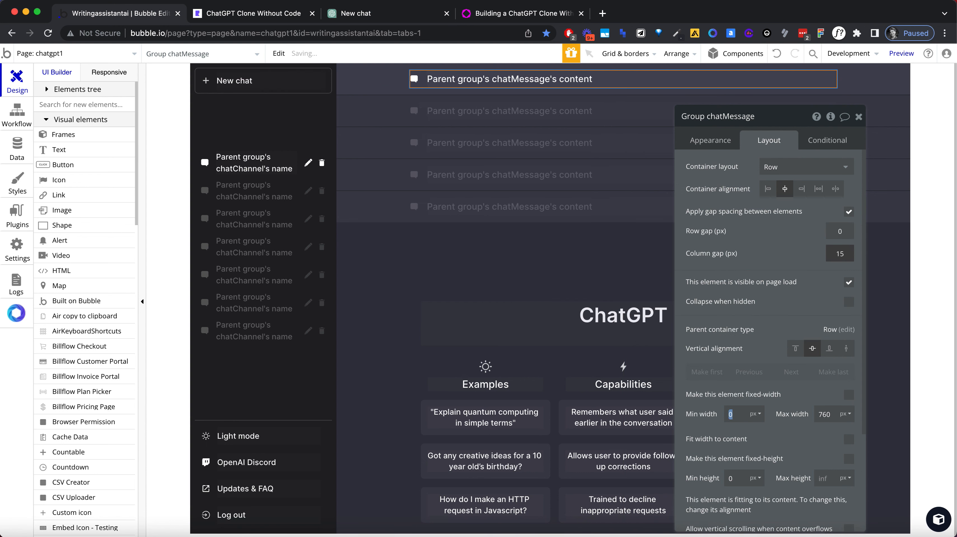
{"action": "double_click", "coordinate": [844, 259]}
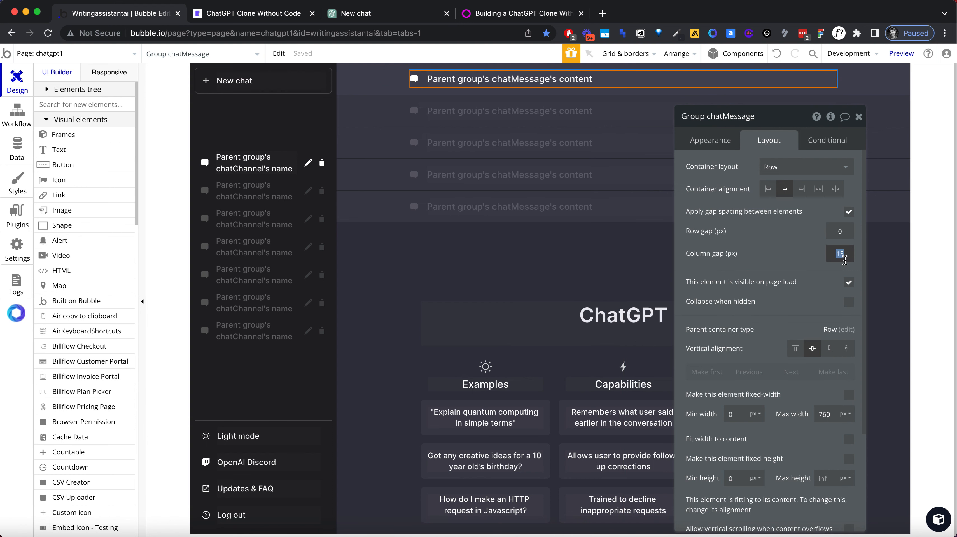
Step: Compare the icon-to-text spacing with ChatGPT's messages, and set the group's column gap to 20 px
{"action": "left_click", "coordinate": [401, 7]}
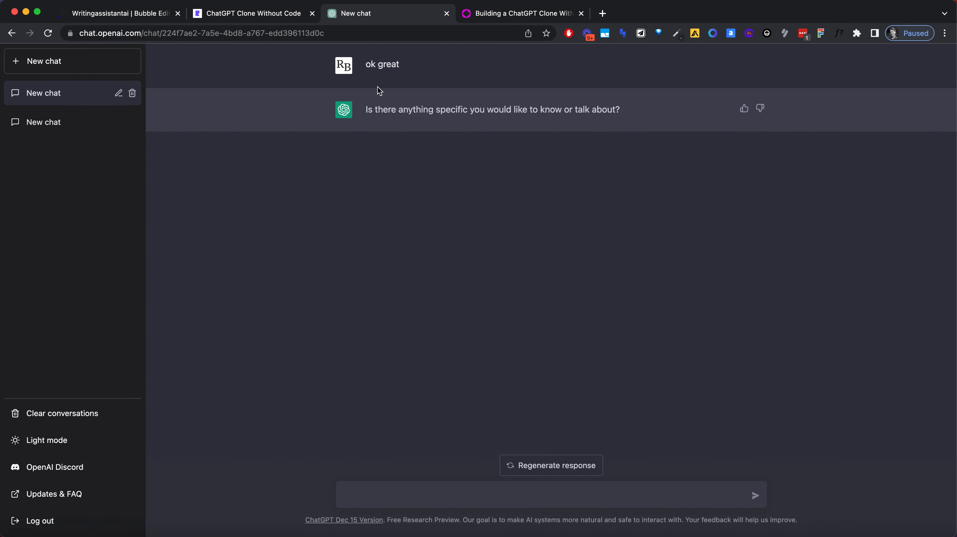
{"action": "left_click", "coordinate": [114, 14]}
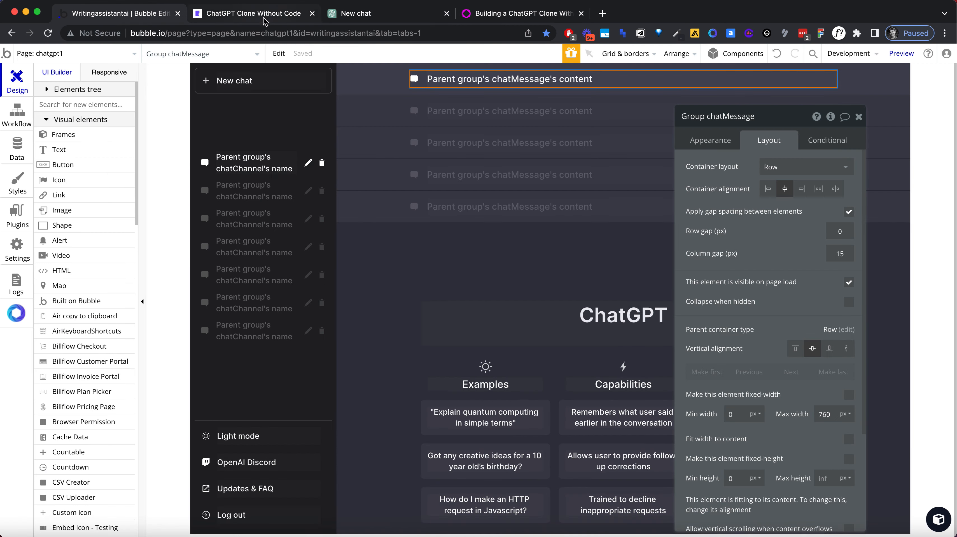
{"action": "left_click", "coordinate": [357, 15]}
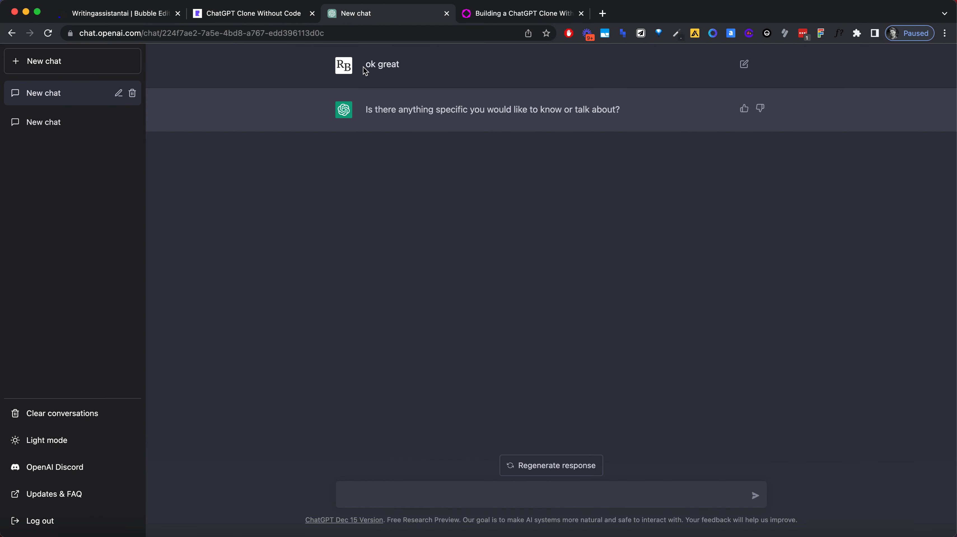
{"action": "left_click", "coordinate": [148, 17]}
{"action": "left_click", "coordinate": [842, 252]}
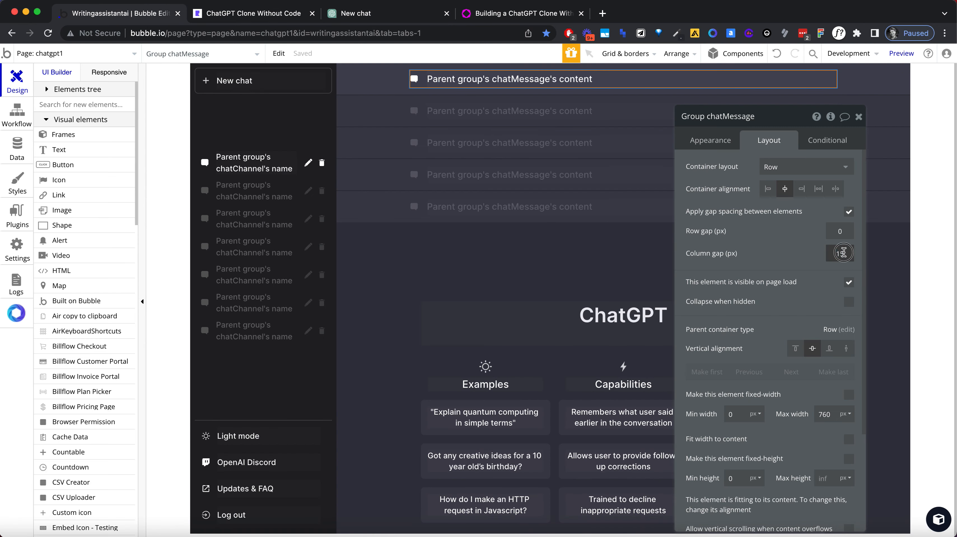
{"action": "type", "text": "20"}
{"action": "key", "text": "Tab"}
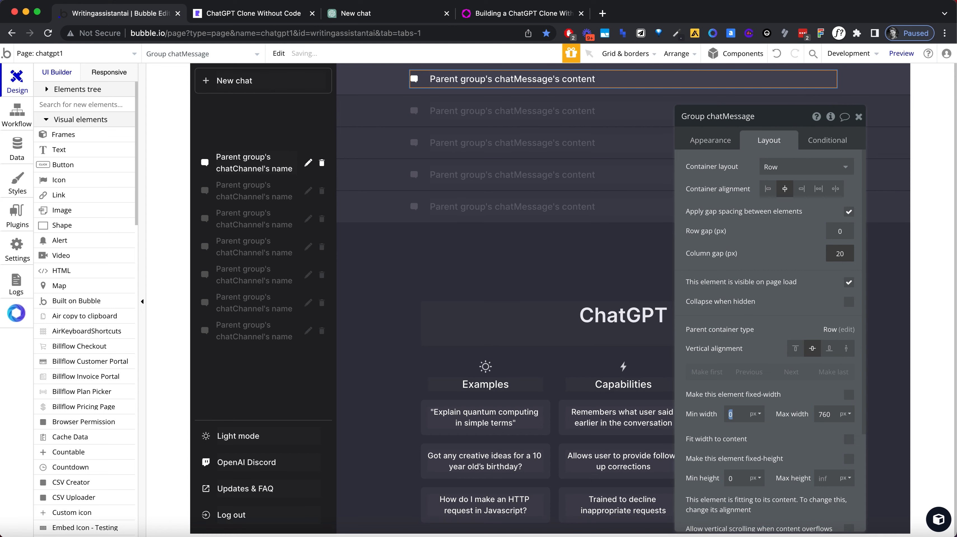
Step: Check the avatar size in ChatGPT, and set the message icon's fixed width and height to 30 px each
{"action": "left_click", "coordinate": [379, 19]}
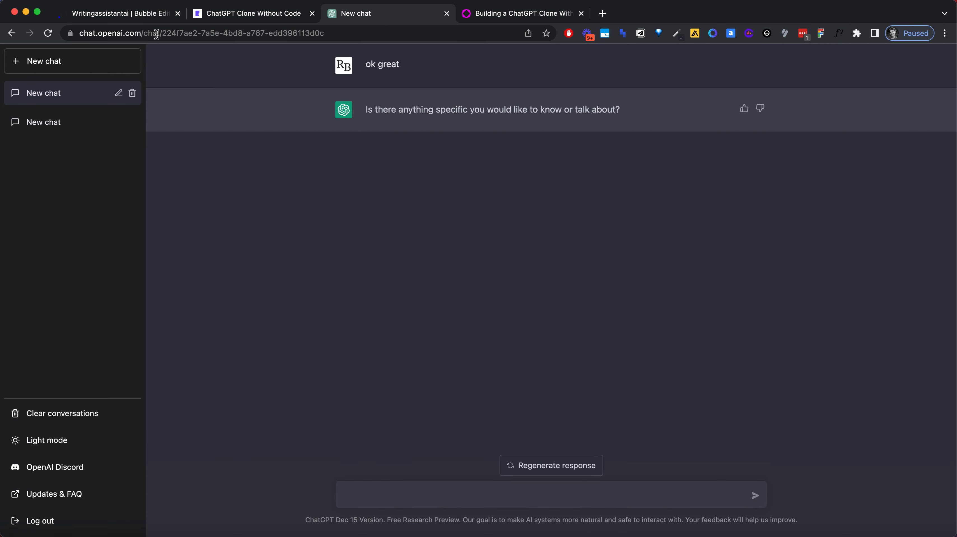
{"action": "left_click", "coordinate": [141, 13]}
{"action": "left_click", "coordinate": [416, 80]}
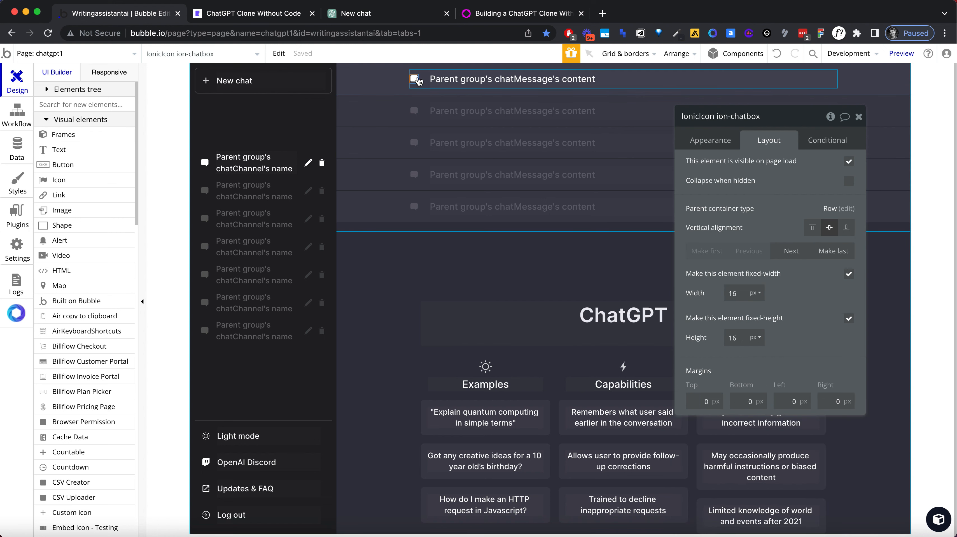
{"action": "double_click", "coordinate": [748, 292]}
{"action": "type", "text": "30"}
{"action": "key", "text": "Tab"}
{"action": "type", "text": "30"}
{"action": "key", "text": "Tab"}
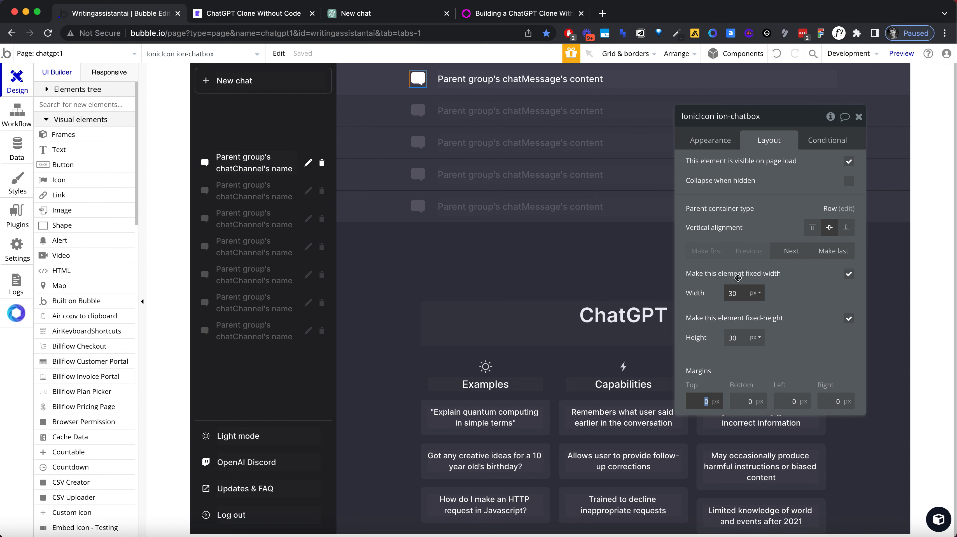
Step: Search the icon choices for "ava" and "per", and change the message icon to the round aperture icon
{"action": "left_click", "coordinate": [710, 140]}
{"action": "left_click", "coordinate": [794, 168]}
{"action": "type", "text": "ava"}
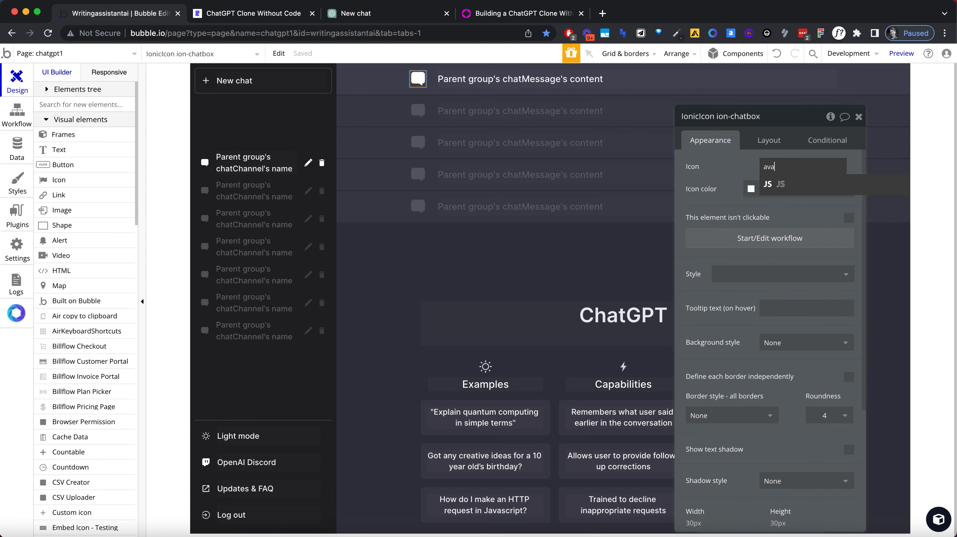
{"action": "type", "text": "pro"}
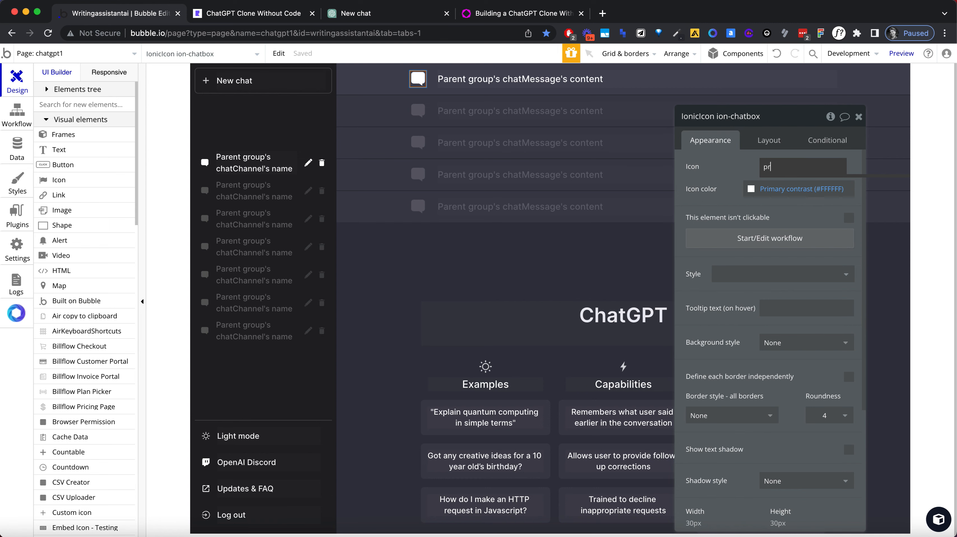
{"action": "key", "text": "BackSpace"}
{"action": "type", "text": "er"}
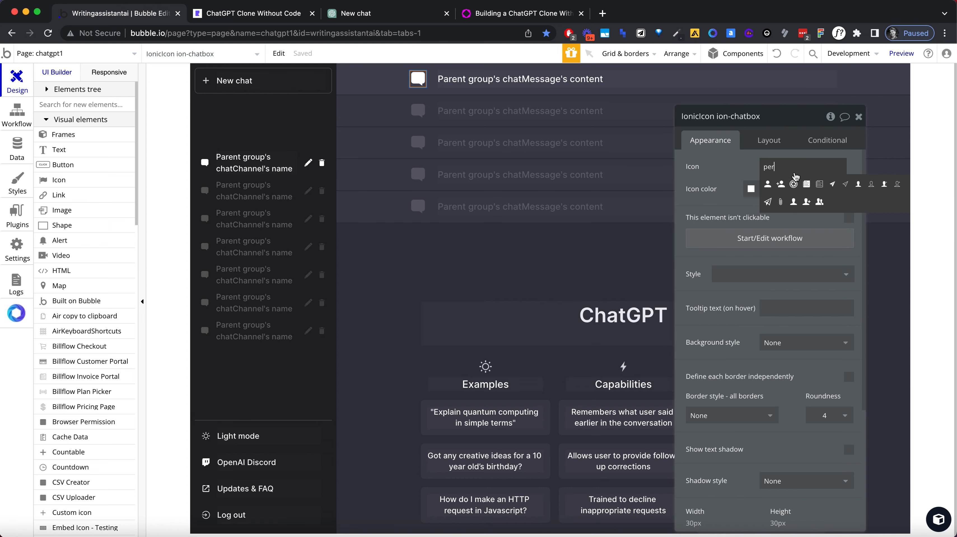
{"action": "left_click", "coordinate": [793, 184]}
Step: Reload the clone's preview, open the first sidebar chat, and compare its message layout with ChatGPT's
{"action": "left_click", "coordinate": [400, 16]}
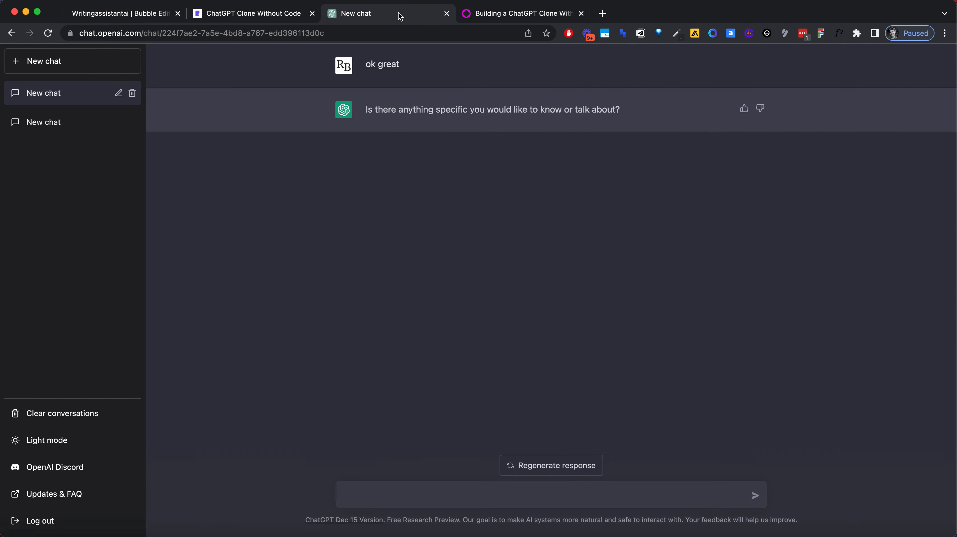
{"action": "left_click", "coordinate": [262, 16]}
{"action": "key", "text": "super+r"}
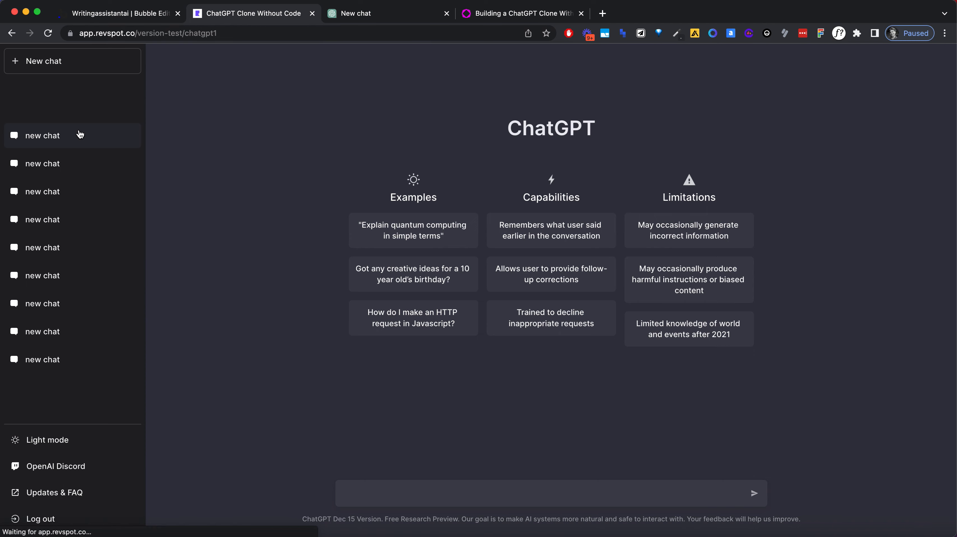
{"action": "left_click", "coordinate": [79, 134]}
{"action": "left_click", "coordinate": [399, 17]}
{"action": "left_click", "coordinate": [261, 20]}
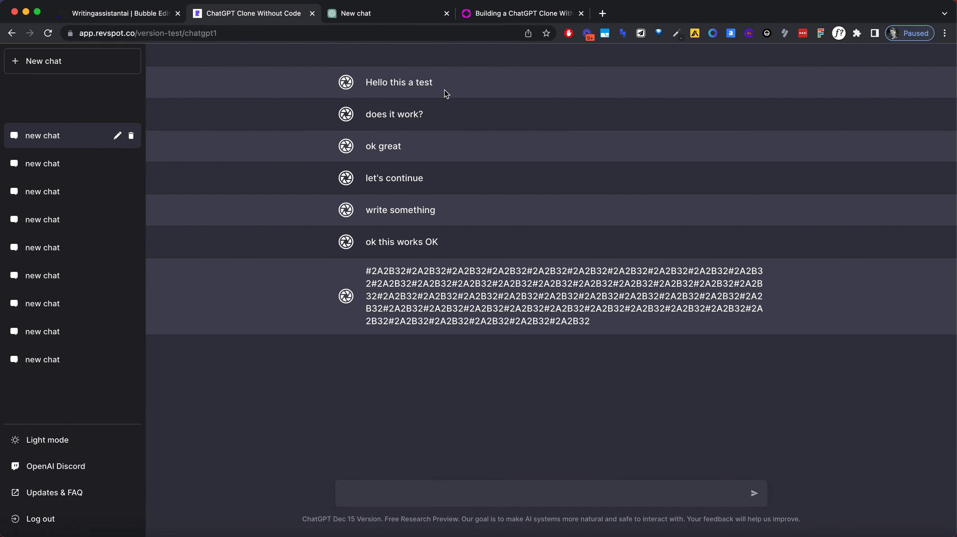
Step: In ChatGPT, send a long message of the copied text "#2A2B32" pasted repeatedly, and select the text of the reply
{"action": "left_click", "coordinate": [347, 20]}
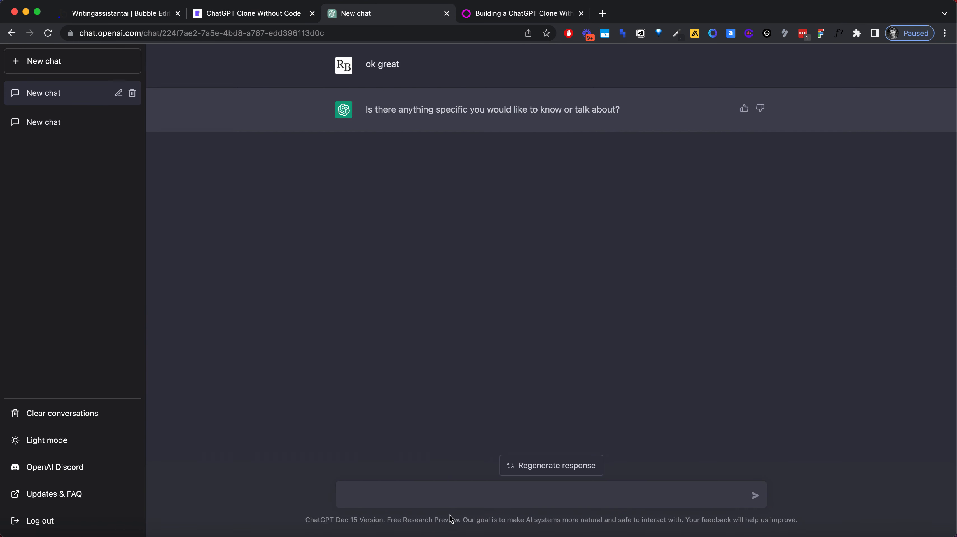
{"action": "key", "text": "super+v"}
{"action": "key", "text": "super+v"}
{"action": "key", "text": "super+v"}
{"action": "key", "text": "super+v"}
{"action": "key", "text": "super+v"}
{"action": "key", "text": "super+v"}
{"action": "key", "text": "super+v"}
{"action": "key", "text": "super+v"}
{"action": "key", "text": "super+v"}
{"action": "key", "text": "super+v"}
{"action": "key", "text": "super+v"}
{"action": "key", "text": "super+v"}
{"action": "key", "text": "super+v"}
{"action": "key", "text": "super+v"}
{"action": "key", "text": "super+v"}
{"action": "key", "text": "super+v"}
{"action": "key", "text": "super+v"}
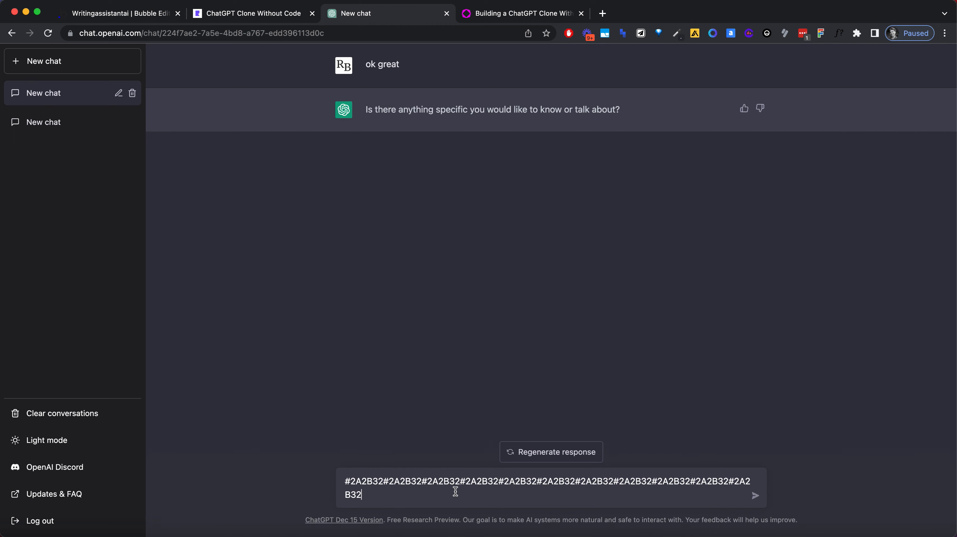
{"action": "key", "text": "super+v"}
{"action": "key", "text": "super+v"}
{"action": "key", "text": "super+v"}
{"action": "key", "text": "super+v"}
{"action": "key", "text": "super+v"}
{"action": "key", "text": "super+v"}
{"action": "key", "text": "super+v"}
{"action": "key", "text": "super+v"}
{"action": "key", "text": "super+v"}
{"action": "key", "text": "super+v"}
{"action": "key", "text": "super+v"}
{"action": "key", "text": "super+v"}
{"action": "key", "text": "super+v"}
{"action": "key", "text": "super+v"}
{"action": "key", "text": "super+v"}
{"action": "key", "text": "super+v"}
{"action": "key", "text": "super+v"}
{"action": "key", "text": "super+v"}
{"action": "key", "text": "super+v"}
{"action": "key", "text": "super+v"}
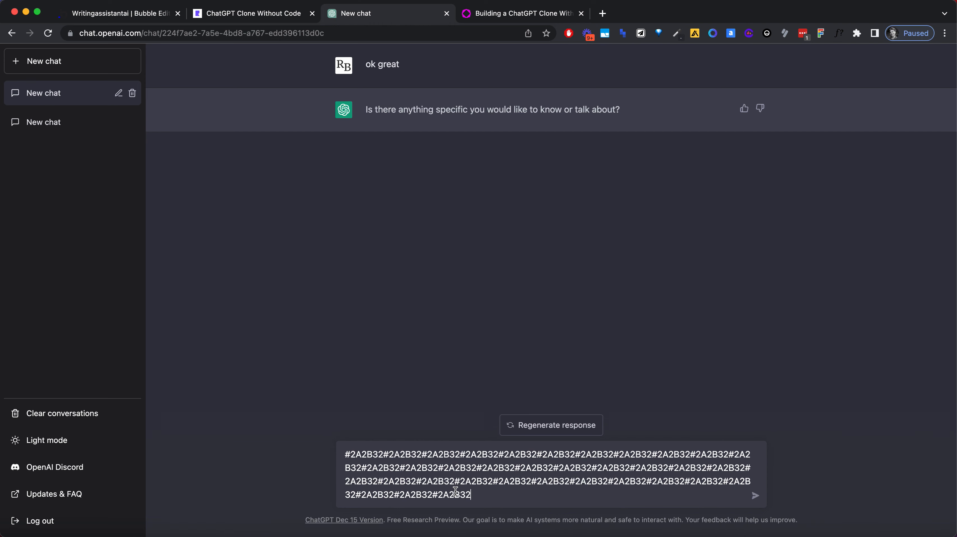
{"action": "type", "text": "#2A2B32"}
{"action": "key", "text": "Return"}
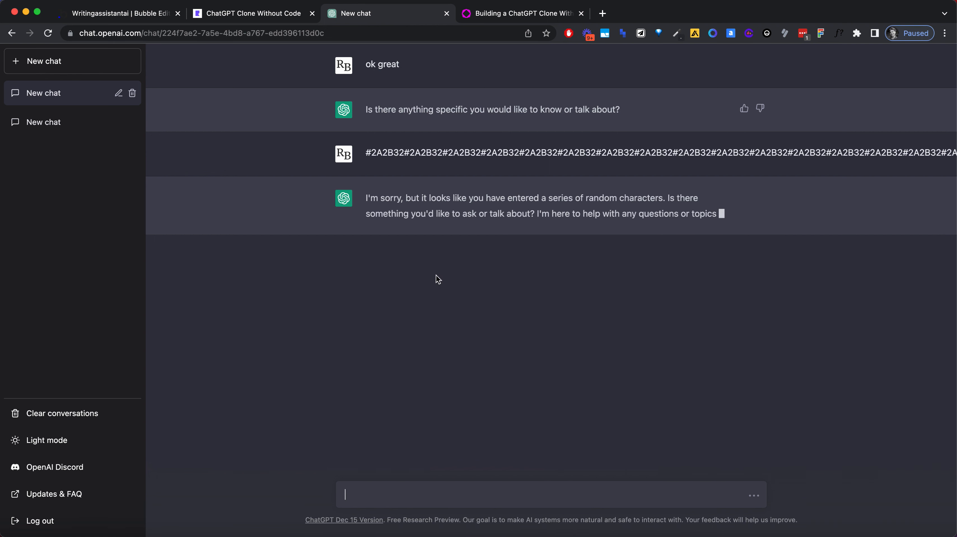
{"action": "left_click_drag", "start_coordinate": [367, 194], "coordinate": [465, 242]}
{"action": "key", "text": "super+c"}
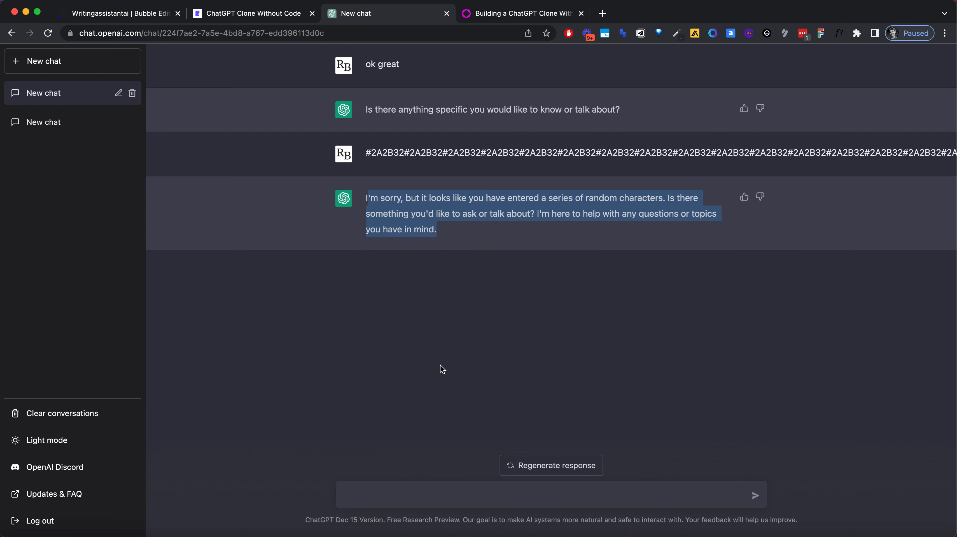
Step: Paste the copied reply text into the ChatGPT message box and send it as a new message
{"action": "left_click", "coordinate": [455, 484]}
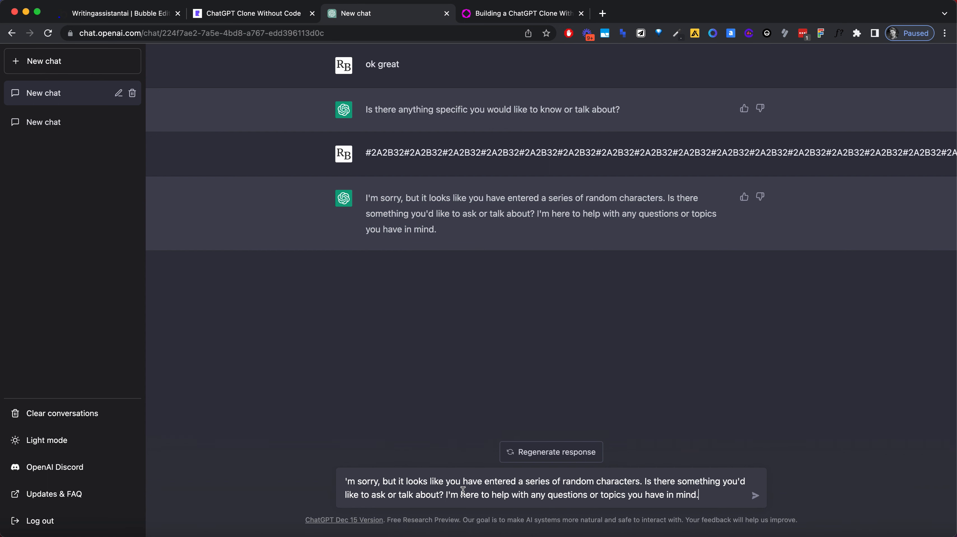
{"action": "key", "text": "super+v"}
{"action": "key", "text": "Return"}
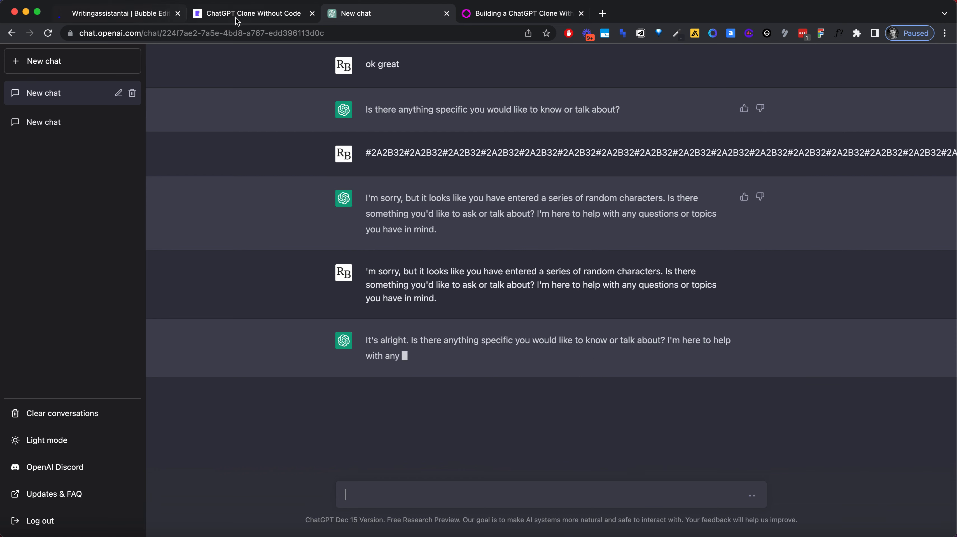
Step: Switch to the Bubble editor and align the message's aperture icon vertically to the top of its row
{"action": "left_click", "coordinate": [161, 17]}
{"action": "key", "text": "alt"}
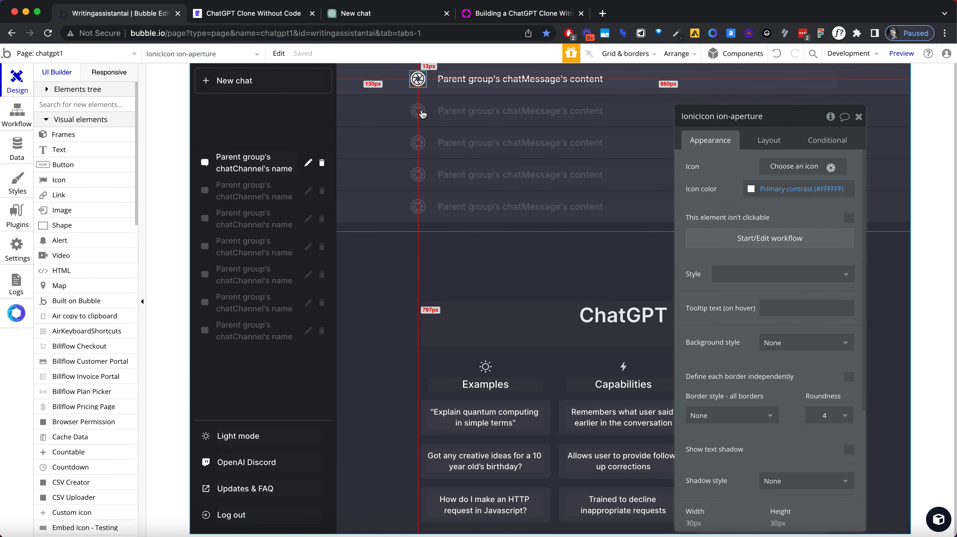
{"action": "left_click", "coordinate": [431, 80]}
{"action": "left_click", "coordinate": [419, 80]}
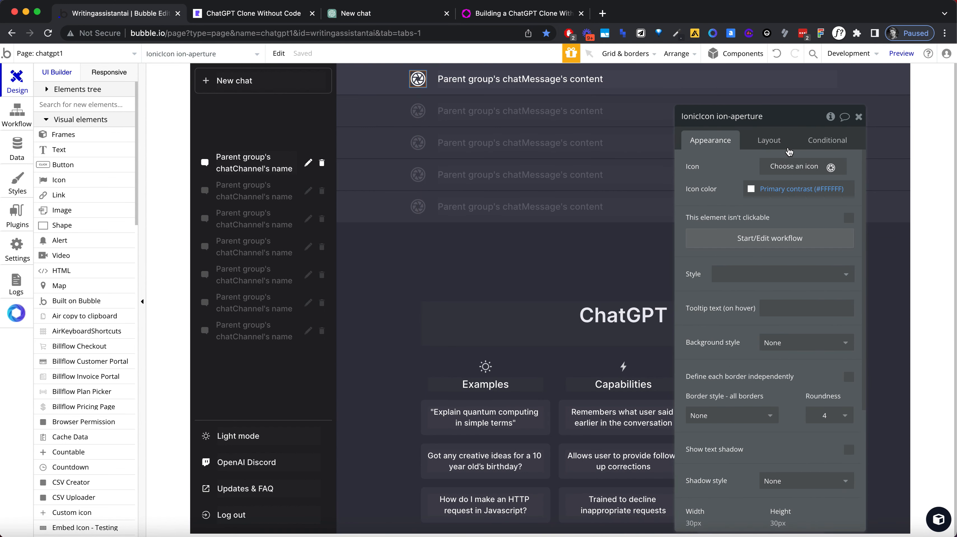
{"action": "left_click", "coordinate": [778, 140]}
{"action": "left_click", "coordinate": [811, 227]}
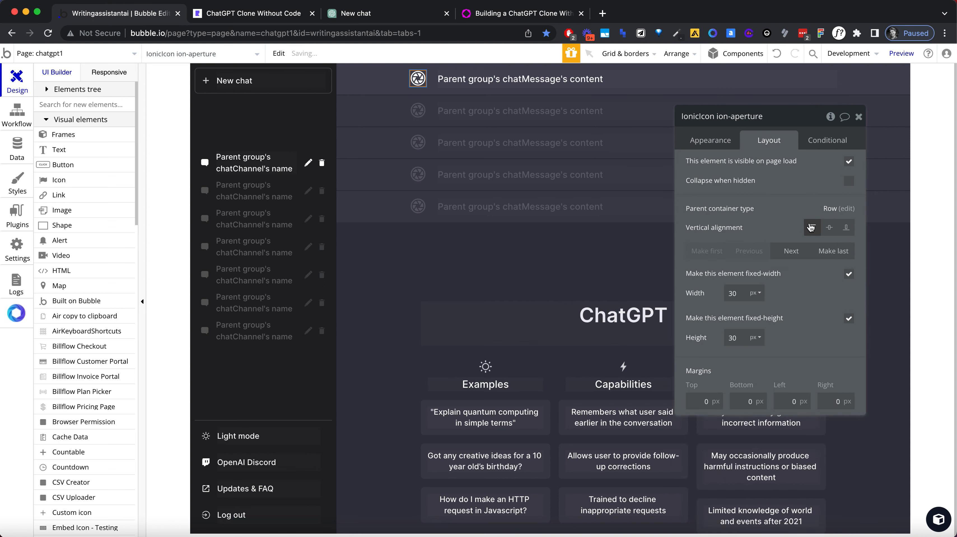
{"action": "left_click", "coordinate": [517, 85]}
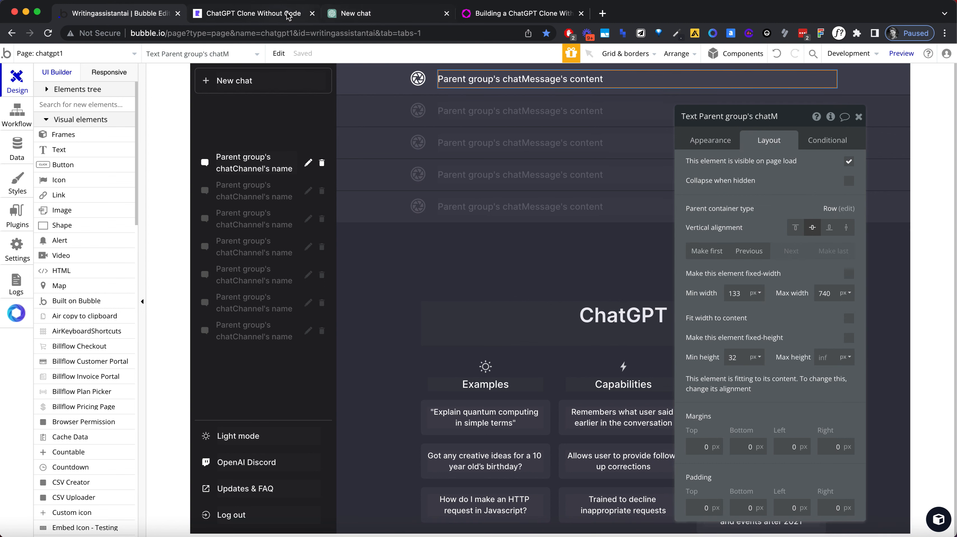
Step: Reload the clone's preview, reopen the first sidebar chat and check the icon alignment against ChatGPT's messages
{"action": "left_click", "coordinate": [277, 18]}
{"action": "left_click", "coordinate": [277, 33]}
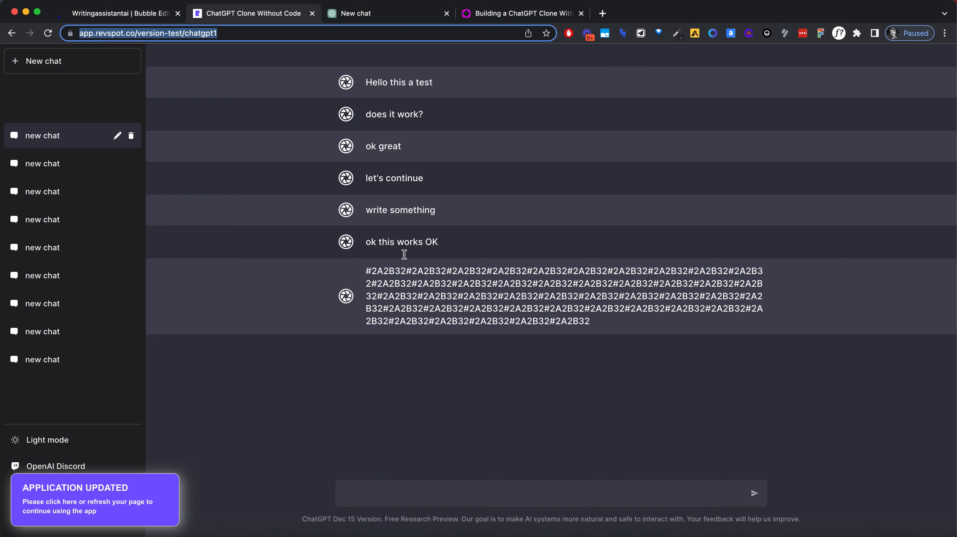
{"action": "triple_click", "coordinate": [414, 297]}
{"action": "left_click", "coordinate": [233, 32]}
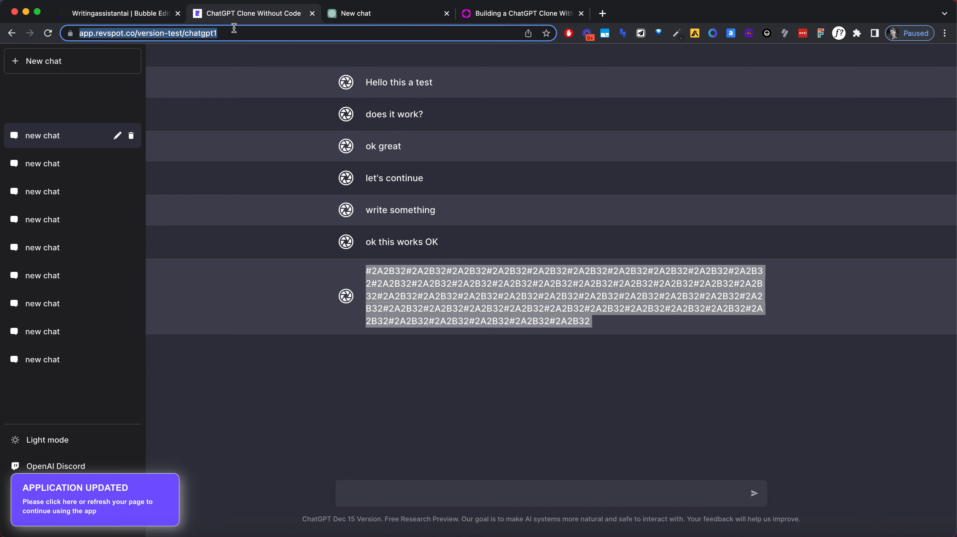
{"action": "key", "text": "Return"}
{"action": "left_click", "coordinate": [353, 13]}
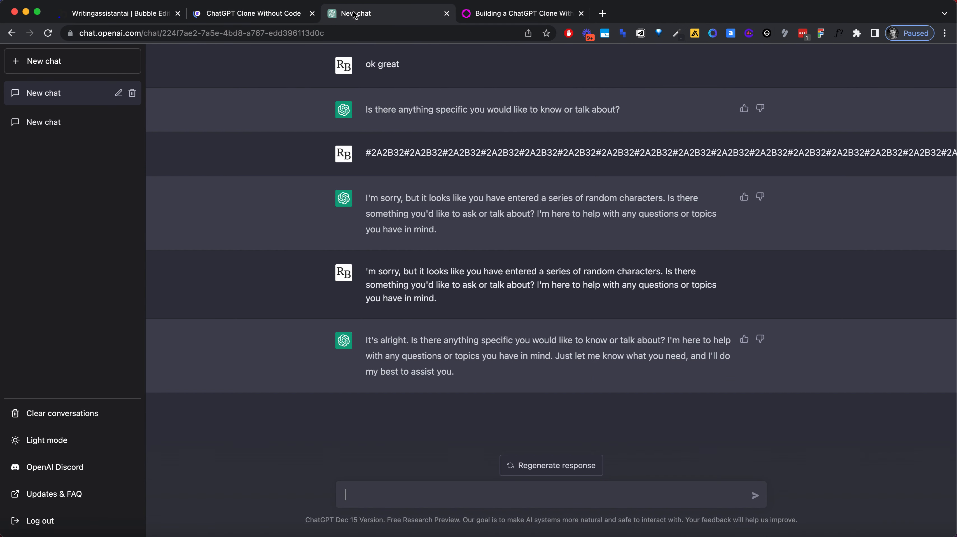
{"action": "left_click", "coordinate": [278, 13]}
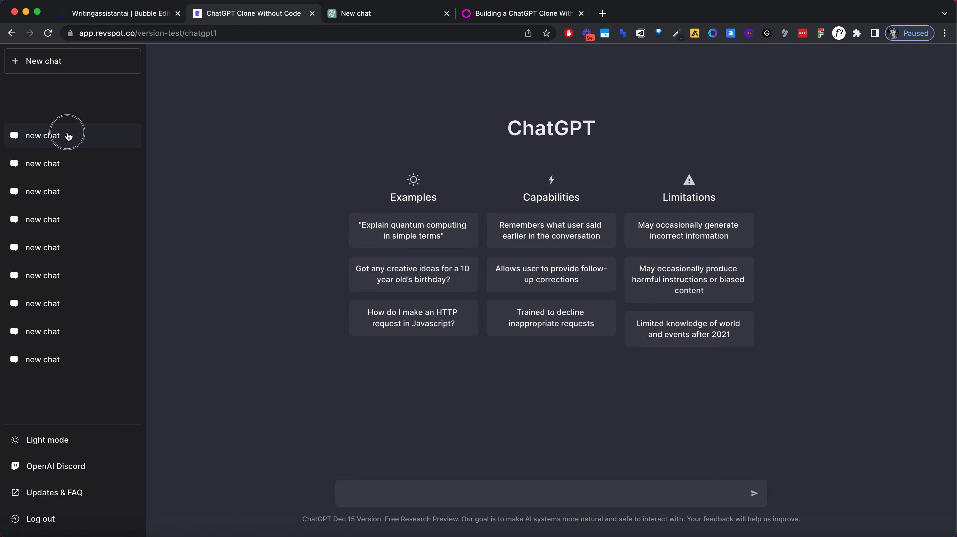
{"action": "left_click", "coordinate": [66, 133]}
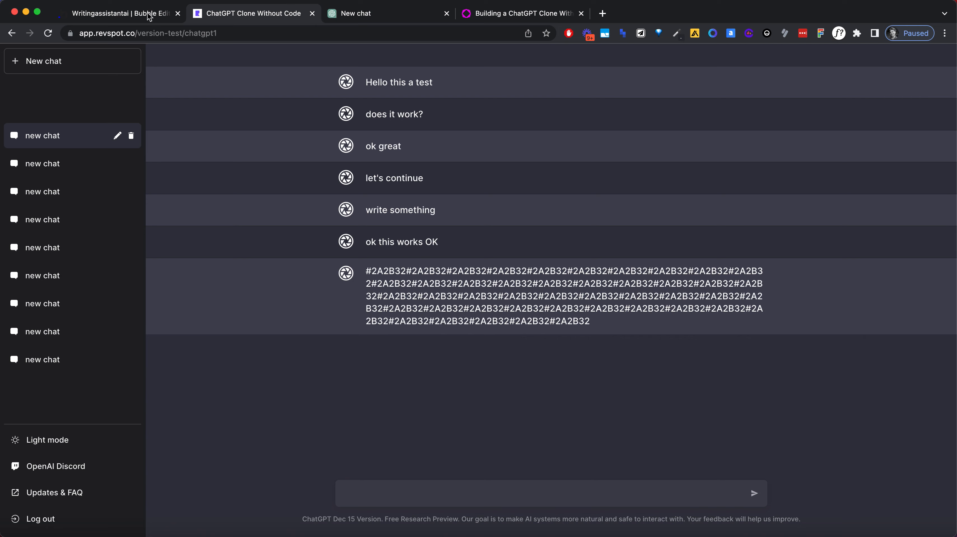
Step: Copy the sidebar chat's pencil and trash icon group and paste it into the message group beside the text
{"action": "left_click", "coordinate": [120, 13]}
{"action": "left_click", "coordinate": [427, 79]}
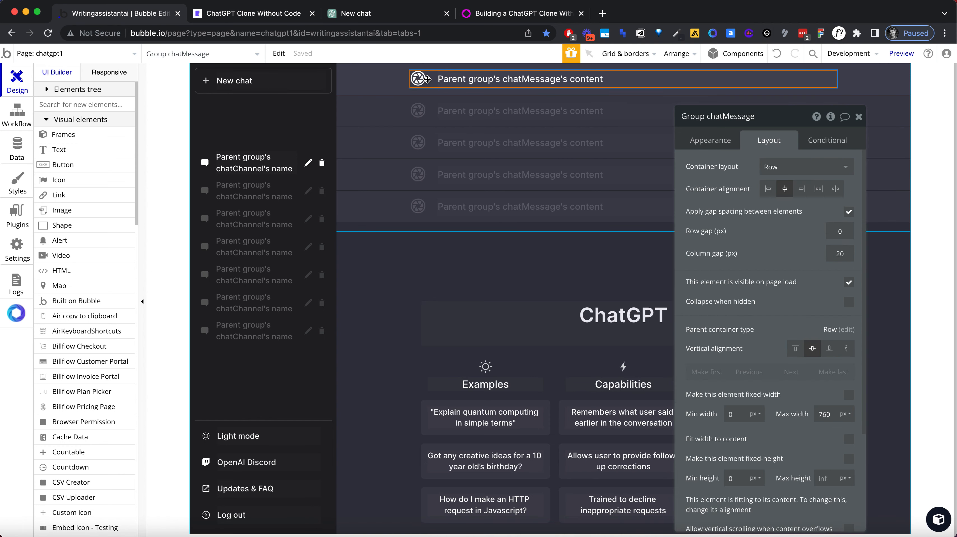
{"action": "left_click", "coordinate": [313, 165]}
{"action": "left_click", "coordinate": [356, 13]}
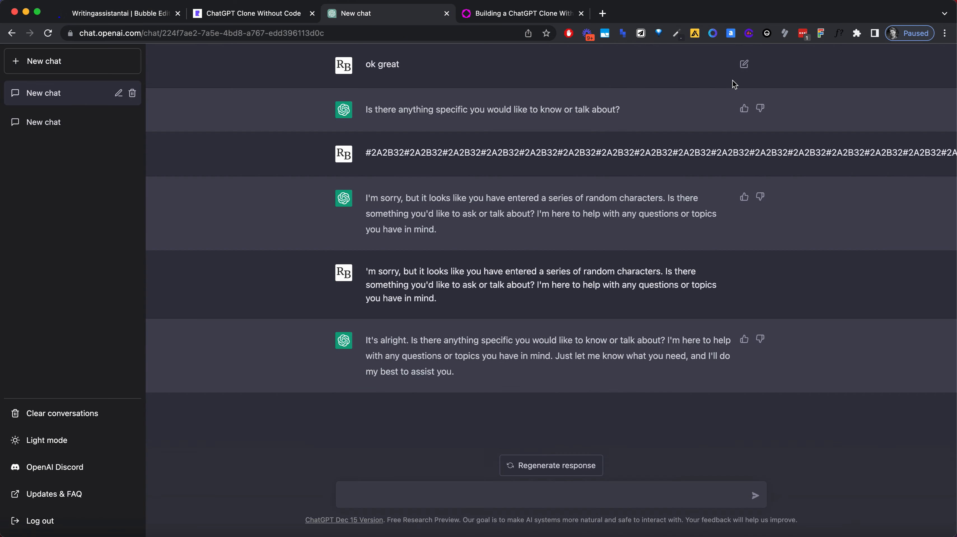
{"action": "left_click", "coordinate": [128, 19]}
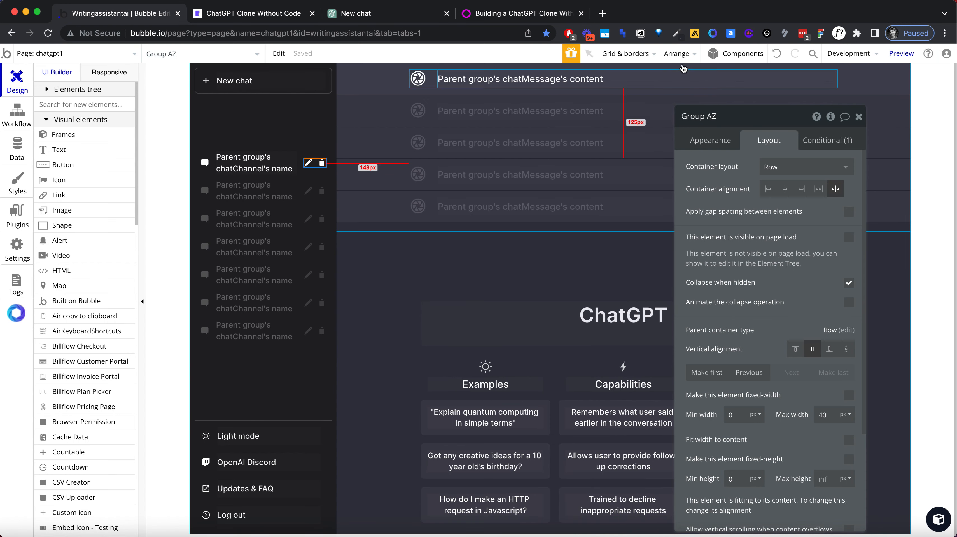
{"action": "left_click", "coordinate": [686, 80]}
{"action": "left_click", "coordinate": [534, 95]}
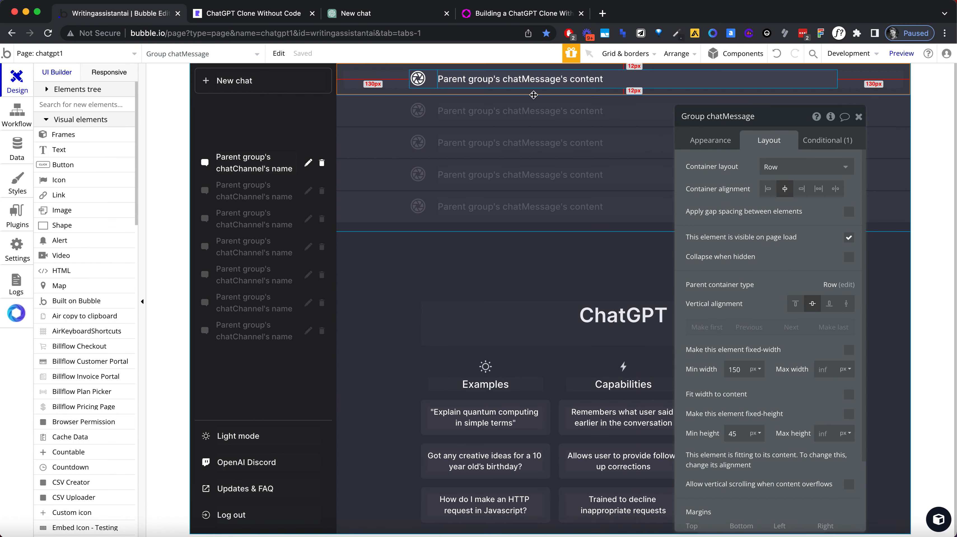
{"action": "left_click", "coordinate": [482, 86]}
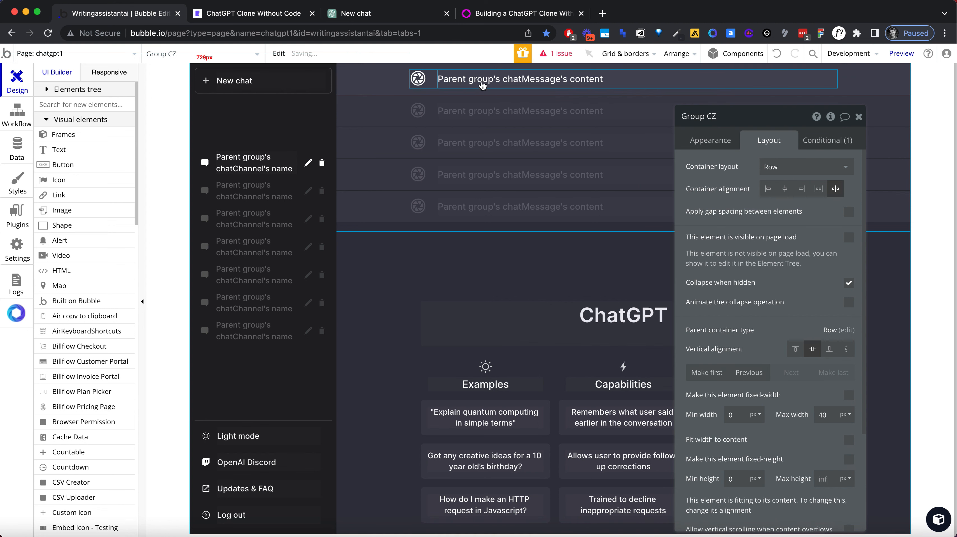
{"action": "left_click", "coordinate": [435, 83]}
{"action": "key", "text": "super+v"}
Step: Open the issue list and remove the broken visibility condition from Group CZ
{"action": "left_click", "coordinate": [574, 55]}
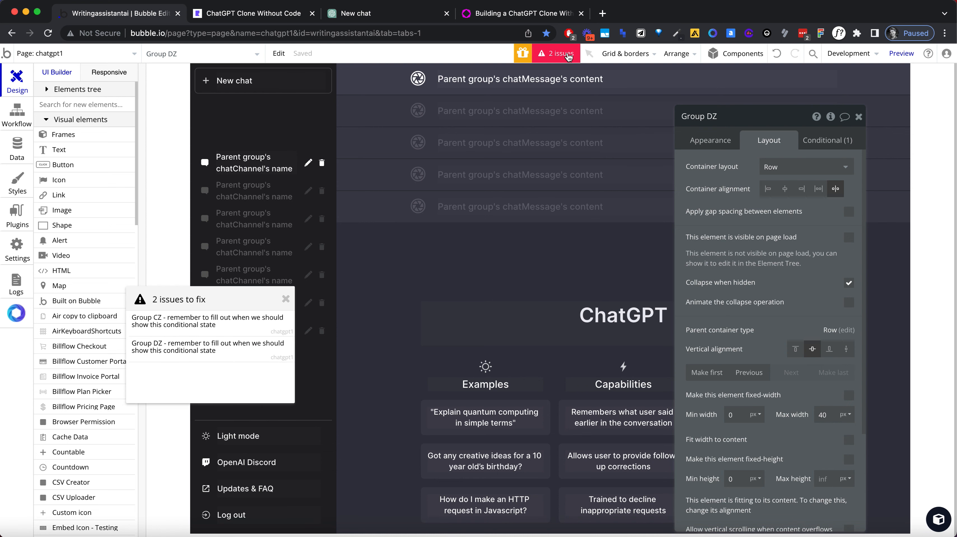
{"action": "left_click", "coordinate": [224, 321]}
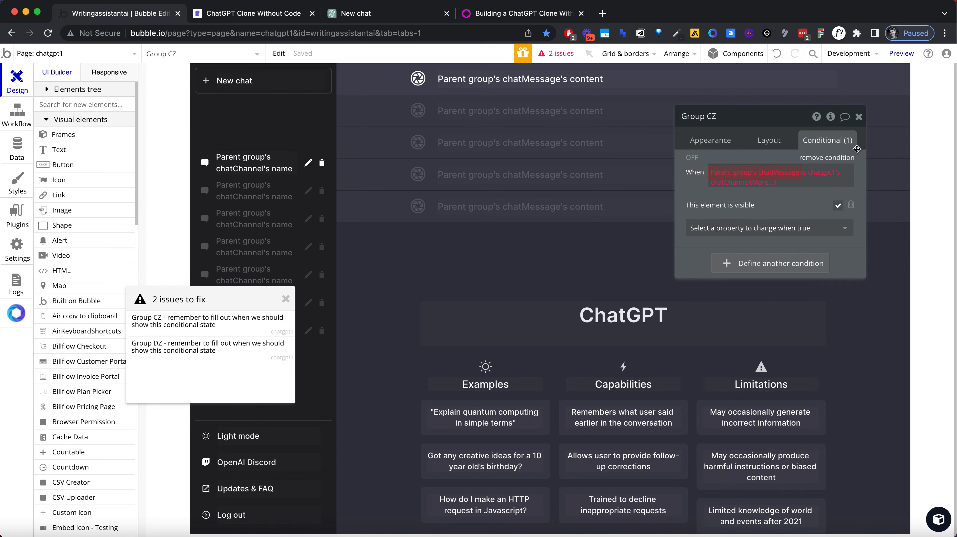
{"action": "left_click", "coordinate": [827, 157]}
{"action": "left_click", "coordinate": [861, 117]}
Step: Set the message text's maximum width to 500 px
{"action": "double_click", "coordinate": [808, 80]}
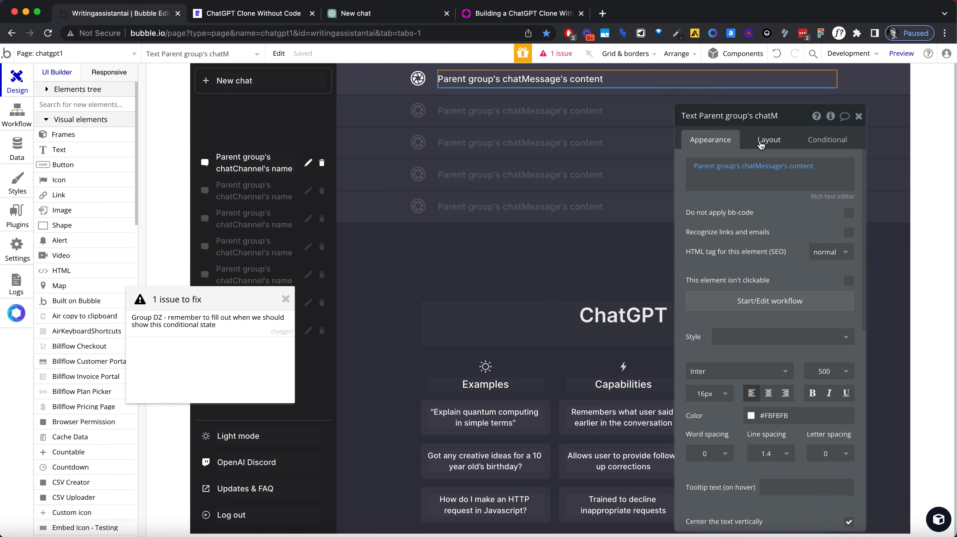
{"action": "left_click", "coordinate": [761, 145]}
{"action": "double_click", "coordinate": [825, 293]}
{"action": "type", "text": "7"}
{"action": "key", "text": "Tab"}
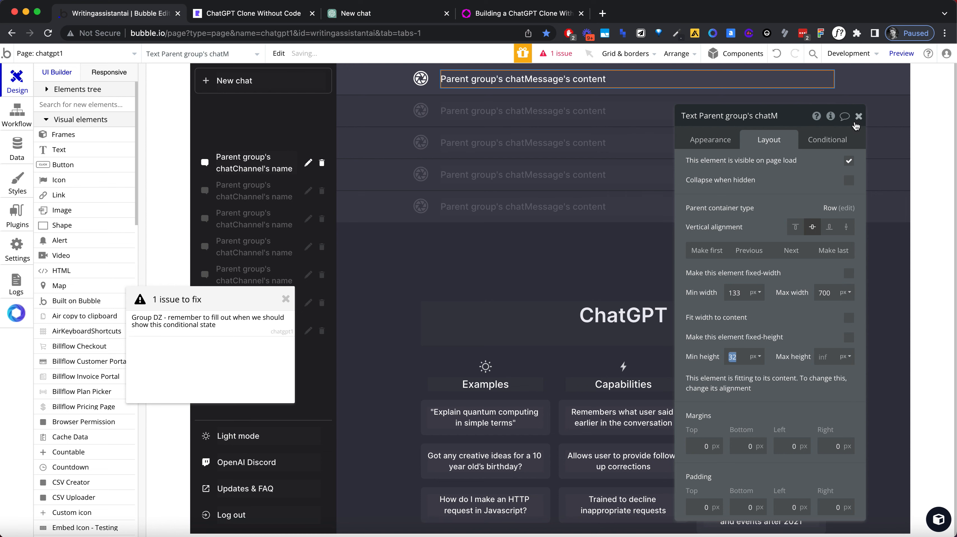
{"action": "double_click", "coordinate": [832, 295]}
{"action": "type", "text": "500"}
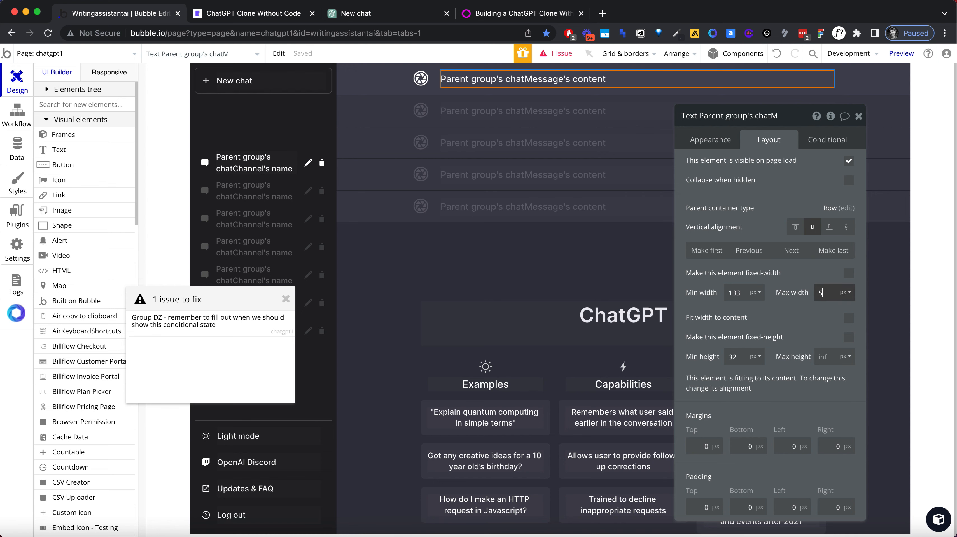
{"action": "key", "text": "Tab"}
{"action": "left_click", "coordinate": [858, 116]}
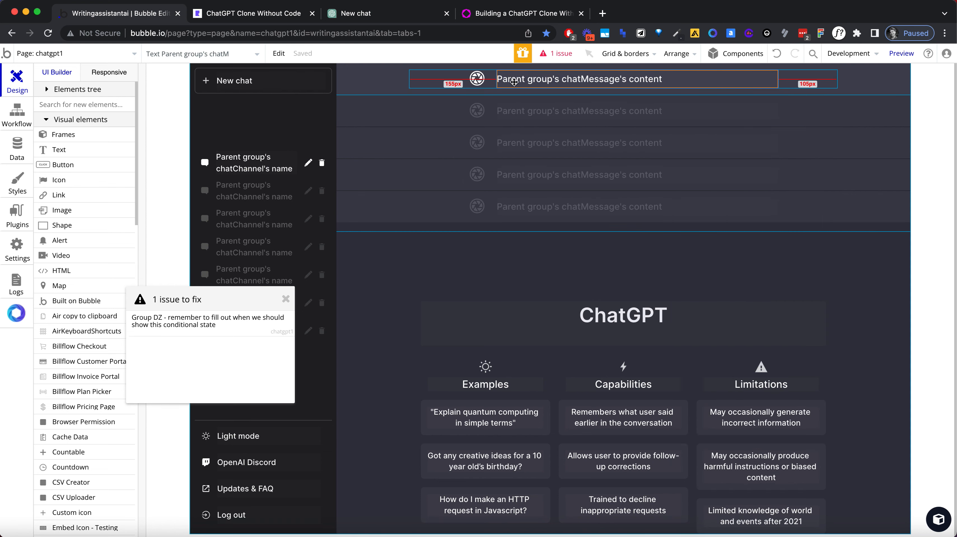
Step: Try pasting another copy of the sidebar's pencil and trash icon group into the free space after the message text
{"action": "left_click", "coordinate": [315, 164]}
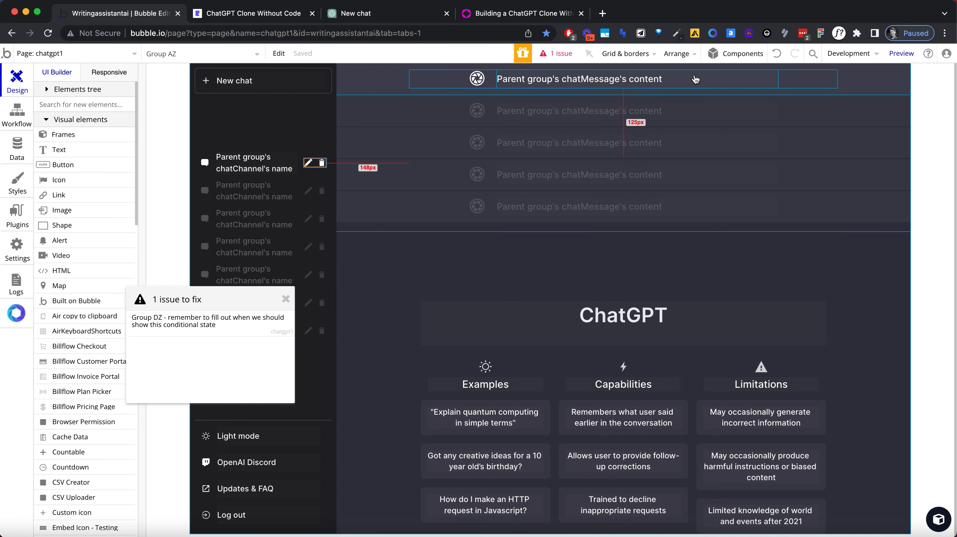
{"action": "left_click", "coordinate": [799, 78]}
{"action": "key", "text": "super+v"}
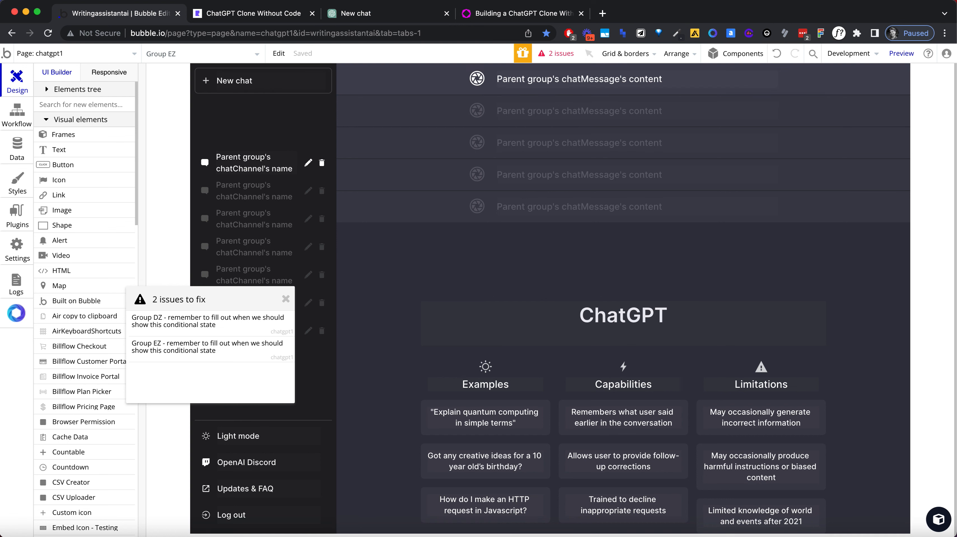
Step: Expand the elements tree down to the message group's pasted icon groups and make Group CZ visible on page load
{"action": "left_click", "coordinate": [46, 90]}
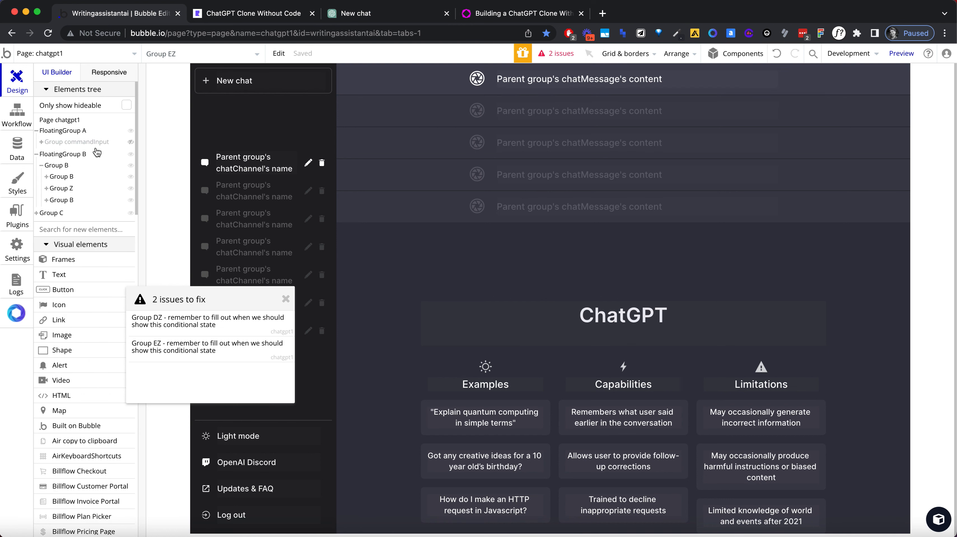
{"action": "left_click", "coordinate": [52, 202]}
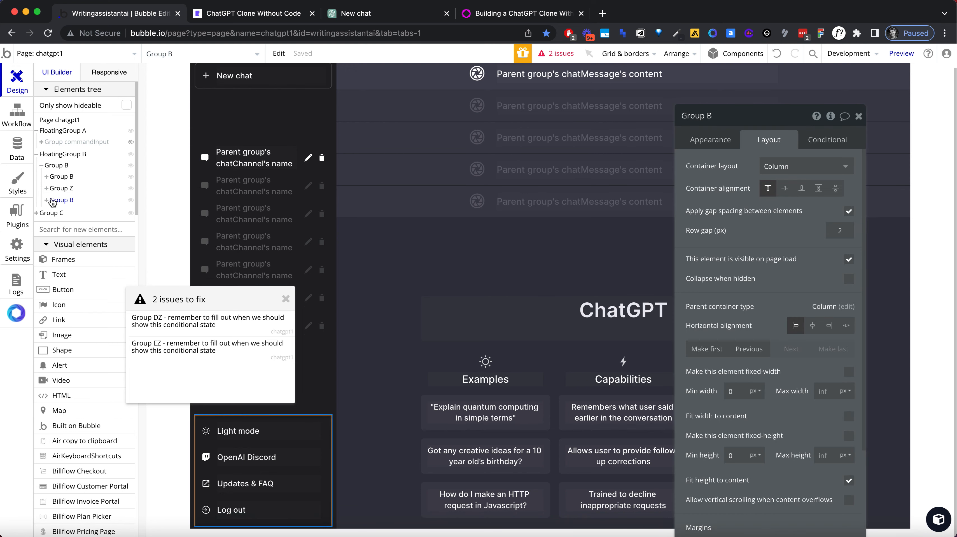
{"action": "left_click", "coordinate": [37, 213]}
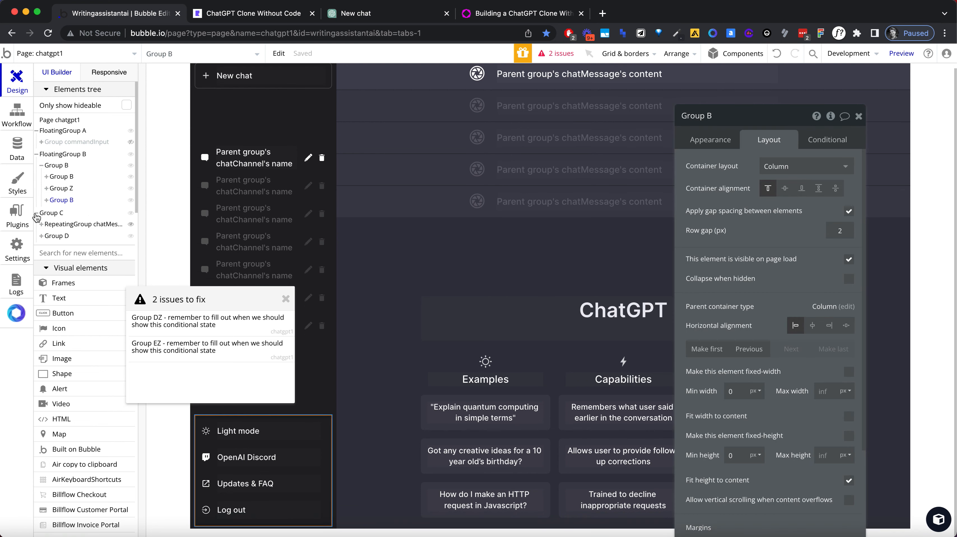
{"action": "left_click", "coordinate": [42, 225]}
{"action": "left_click", "coordinate": [46, 236]}
{"action": "left_click", "coordinate": [53, 246]}
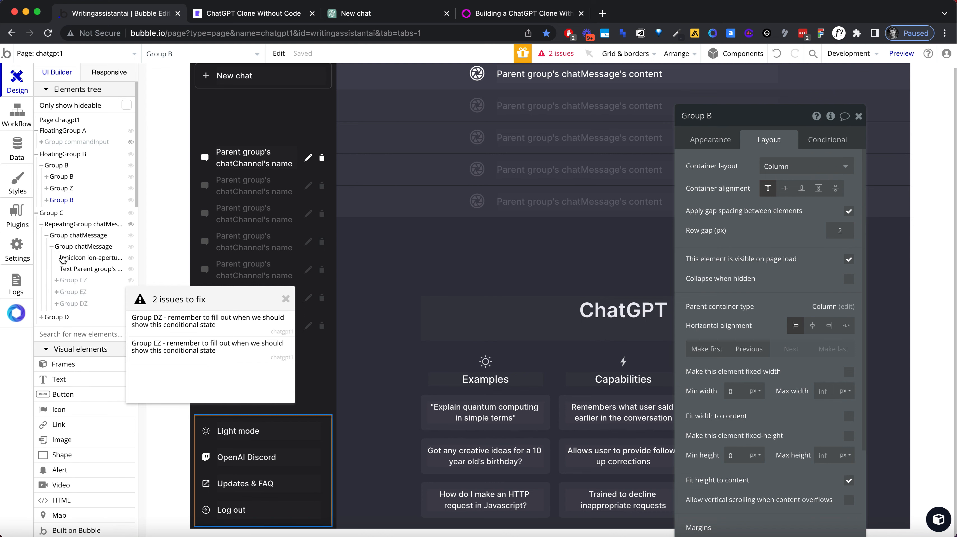
{"action": "left_click", "coordinate": [72, 281]}
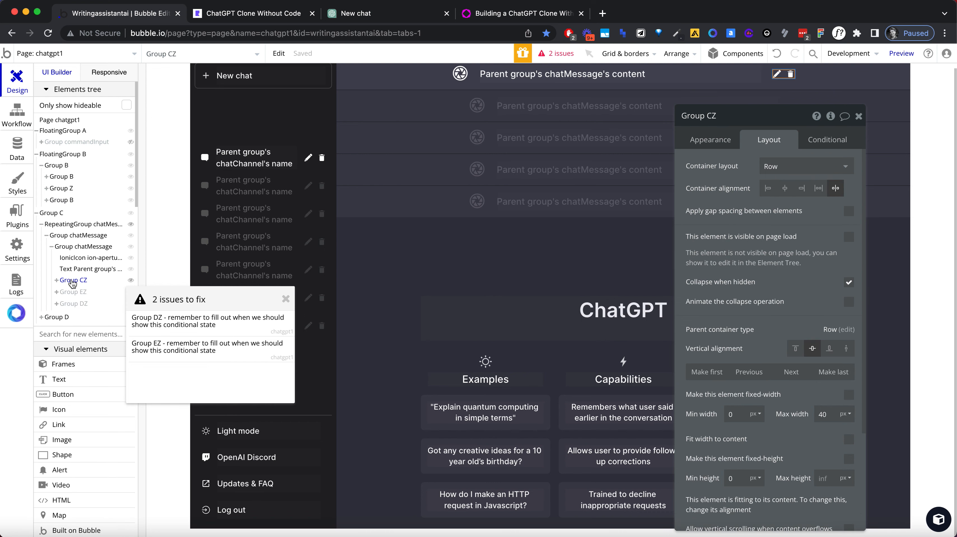
{"action": "left_click", "coordinate": [73, 291]}
{"action": "left_click", "coordinate": [73, 303]}
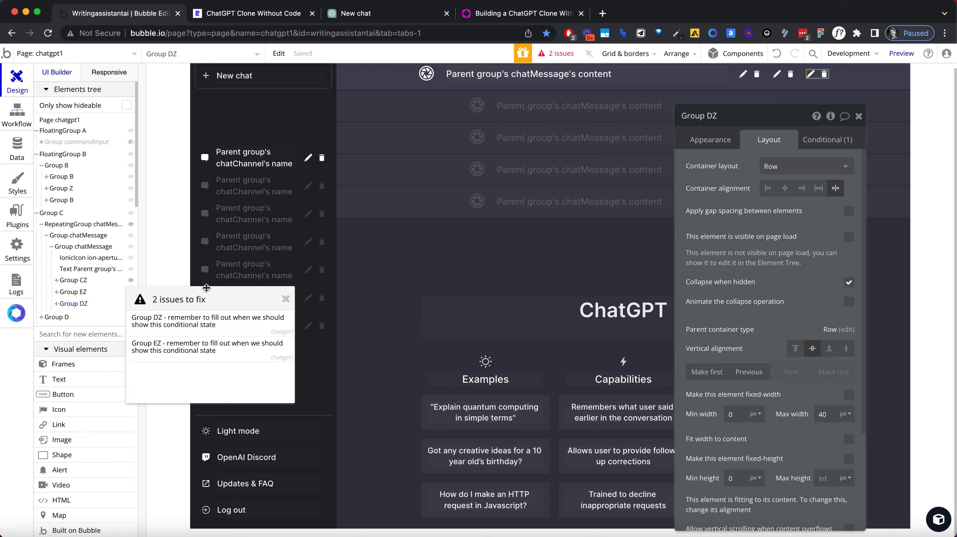
{"action": "left_click", "coordinate": [94, 283]}
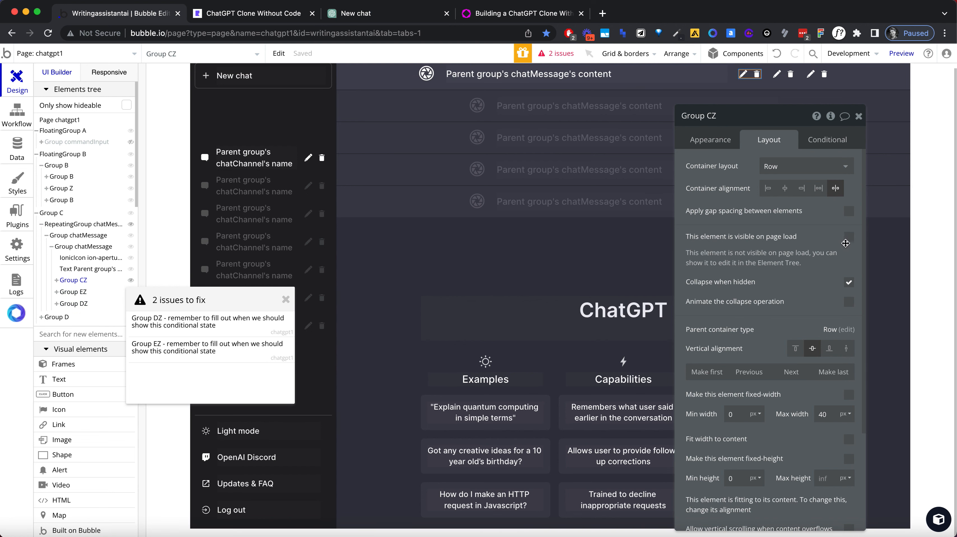
{"action": "left_click", "coordinate": [849, 237]}
Step: Delete the duplicate icon groups EZ and DZ from the message group
{"action": "right_click", "coordinate": [95, 293]}
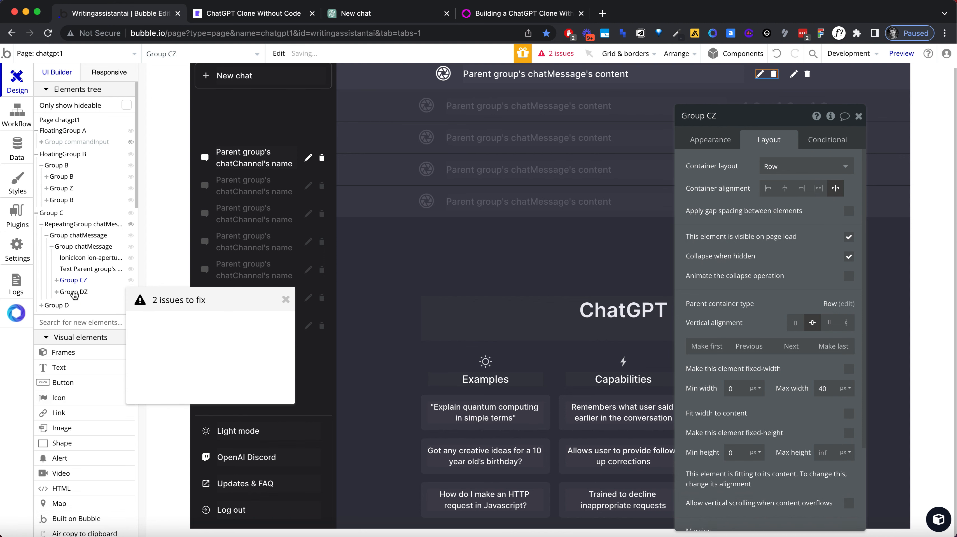
{"action": "right_click", "coordinate": [76, 292]}
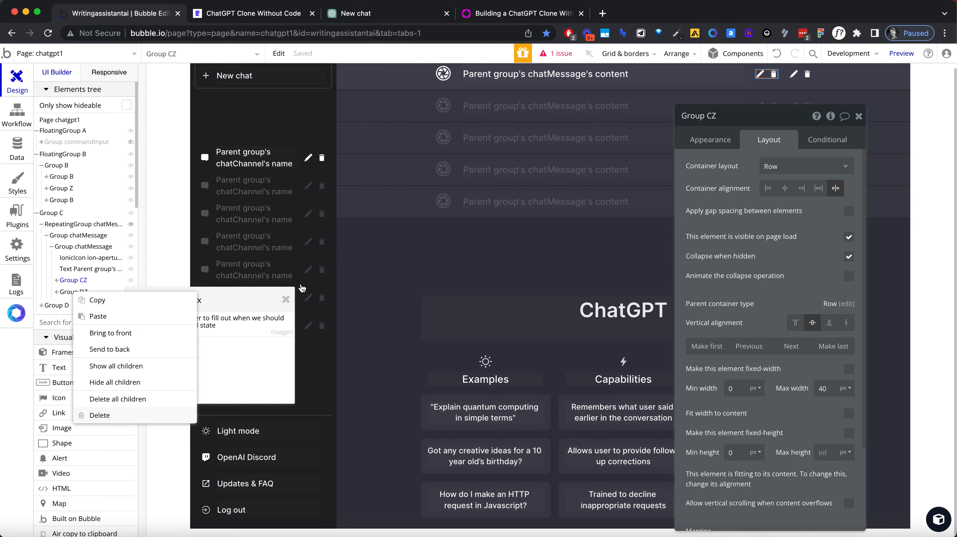
{"action": "left_click", "coordinate": [99, 415]}
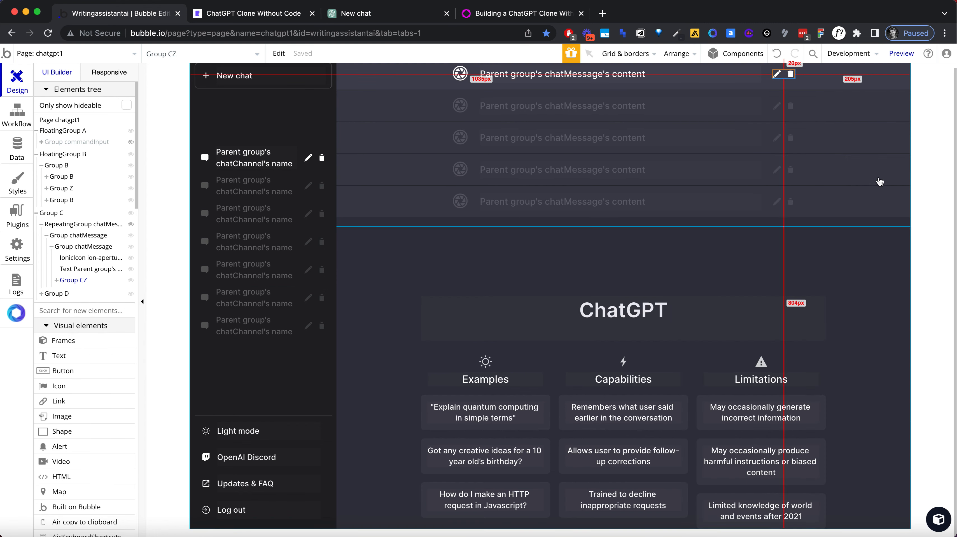
{"action": "left_click", "coordinate": [879, 181]}
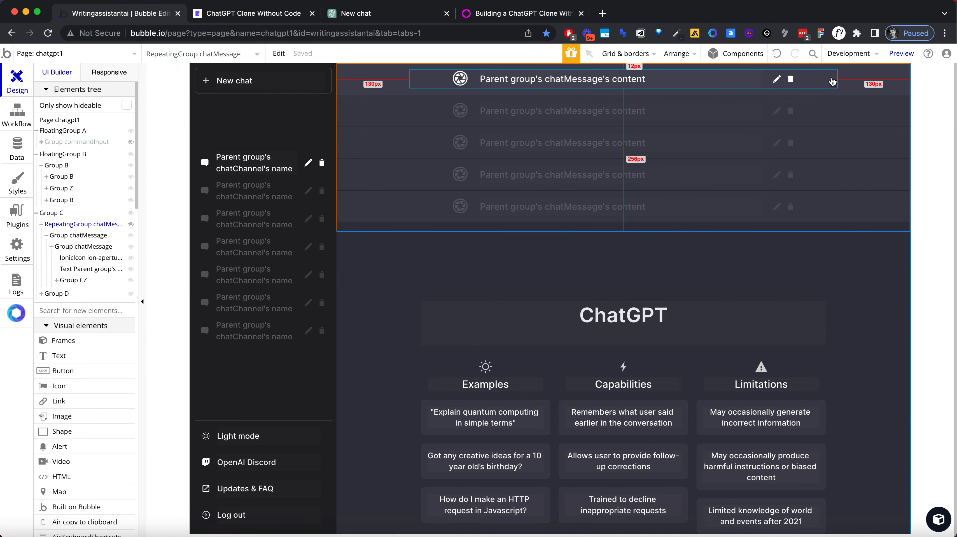
Step: Align Group CZ's icons to the right and distribute the parent message group's contents across its width with space around them
{"action": "double_click", "coordinate": [794, 81]}
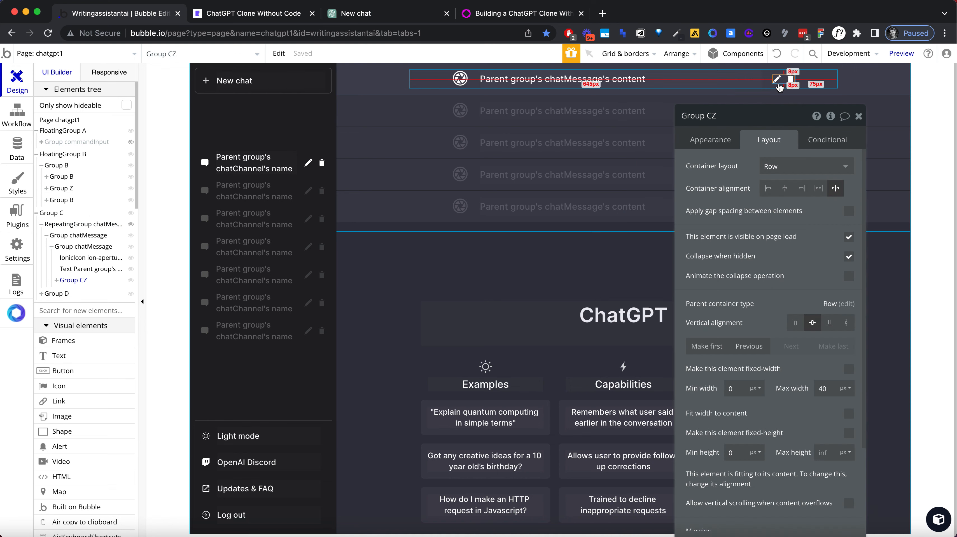
{"action": "left_click", "coordinate": [804, 189]}
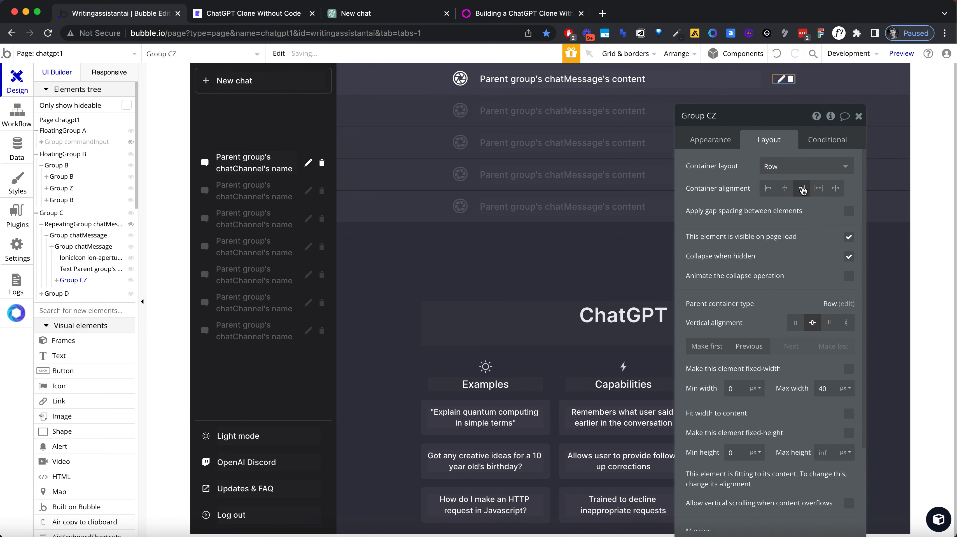
{"action": "left_click", "coordinate": [765, 81]}
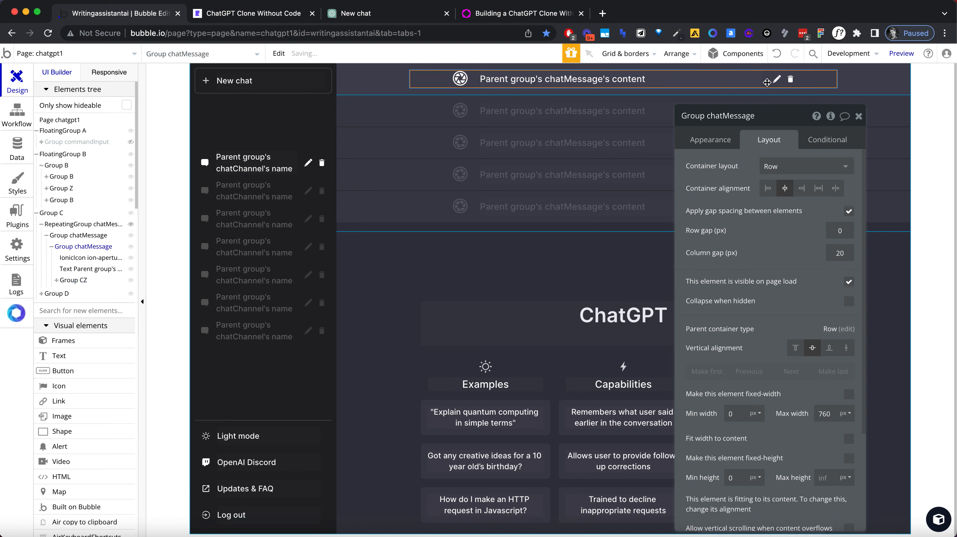
{"action": "left_click", "coordinate": [835, 189]}
{"action": "left_click", "coordinate": [819, 190]}
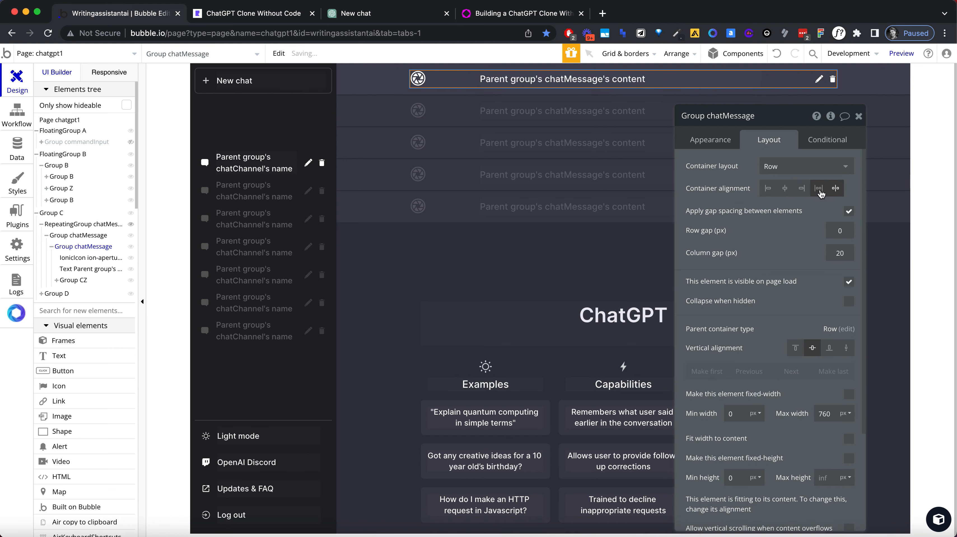
Step: Set the message text's maximum width to 740 px and close its properties
{"action": "left_click", "coordinate": [642, 80]}
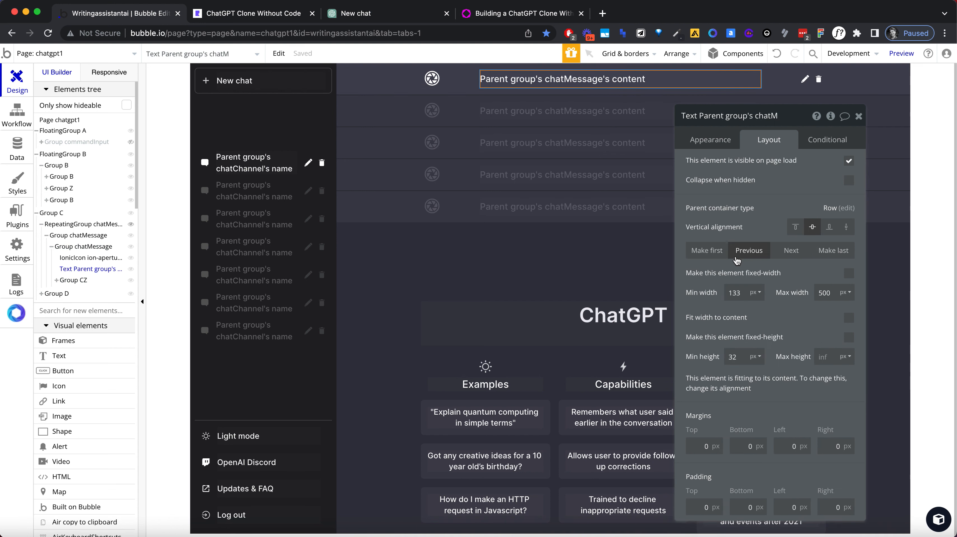
{"action": "left_click", "coordinate": [818, 295]}
{"action": "type", "text": "740"}
{"action": "key", "text": "Tab"}
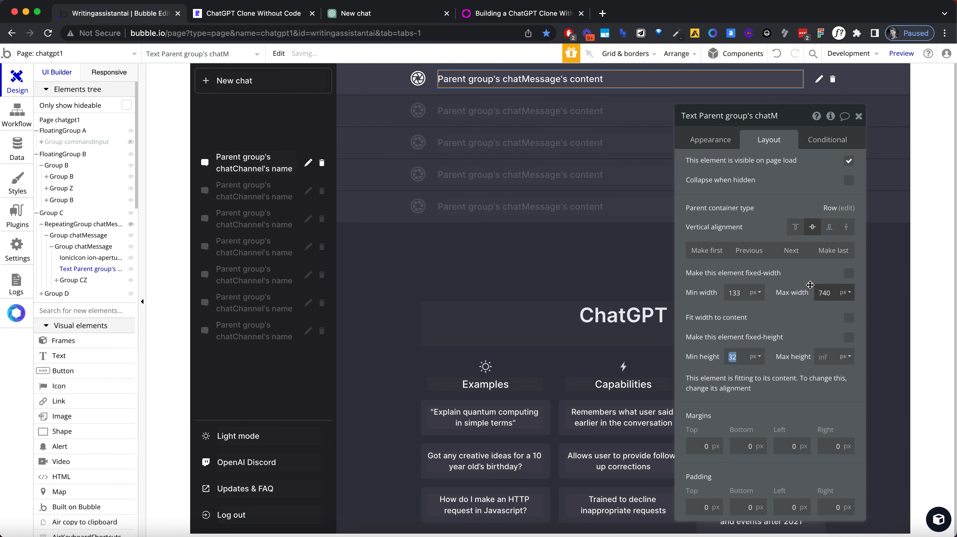
{"action": "left_click", "coordinate": [858, 116]}
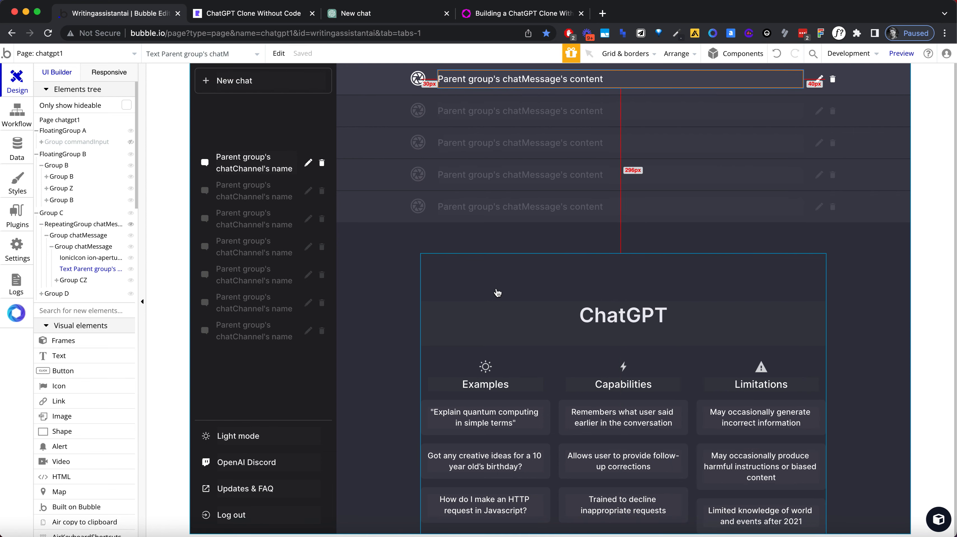
Step: Reload the clone's preview, open the first chat, and compare its message layout and action icons with the original ChatGPT conversation
{"action": "left_click", "coordinate": [250, 14]}
{"action": "left_click", "coordinate": [252, 33]}
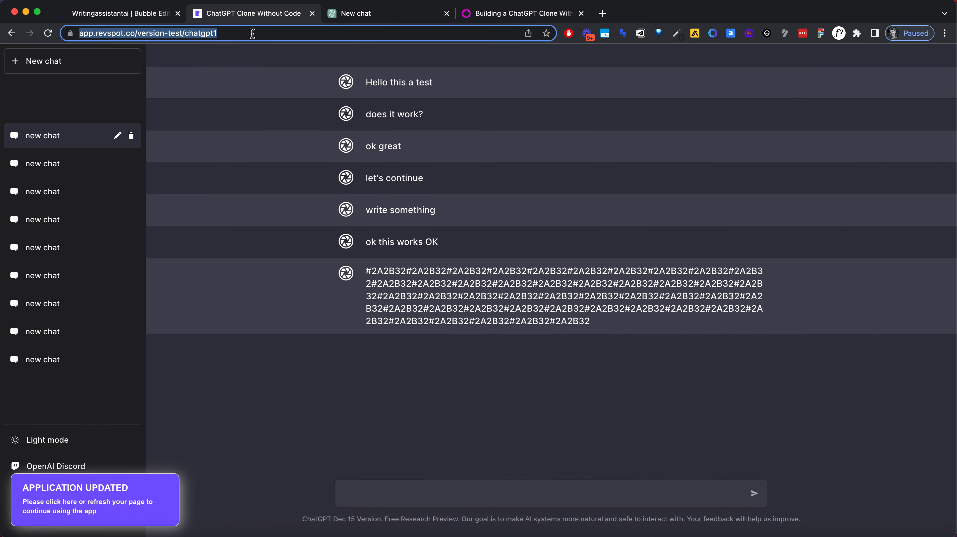
{"action": "key", "text": "Return"}
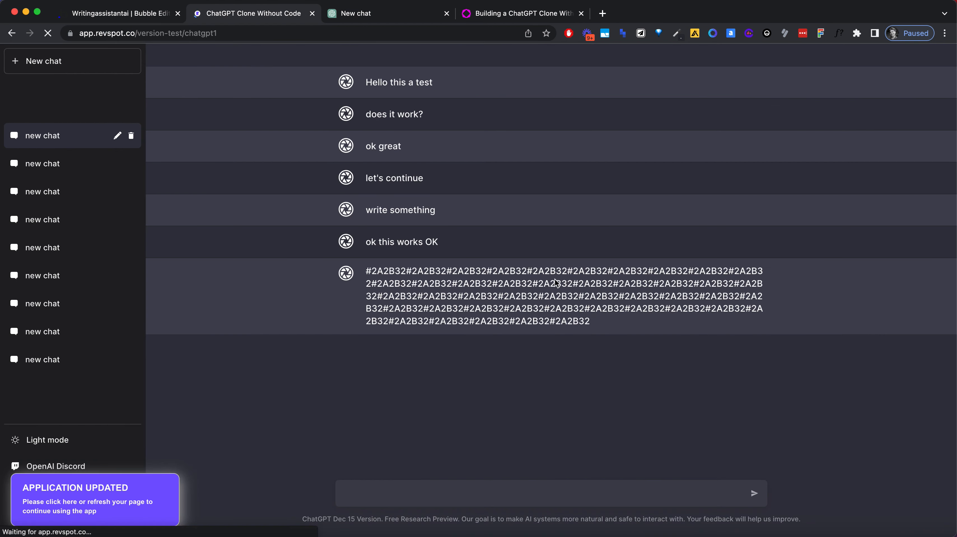
{"action": "left_click", "coordinate": [39, 140]}
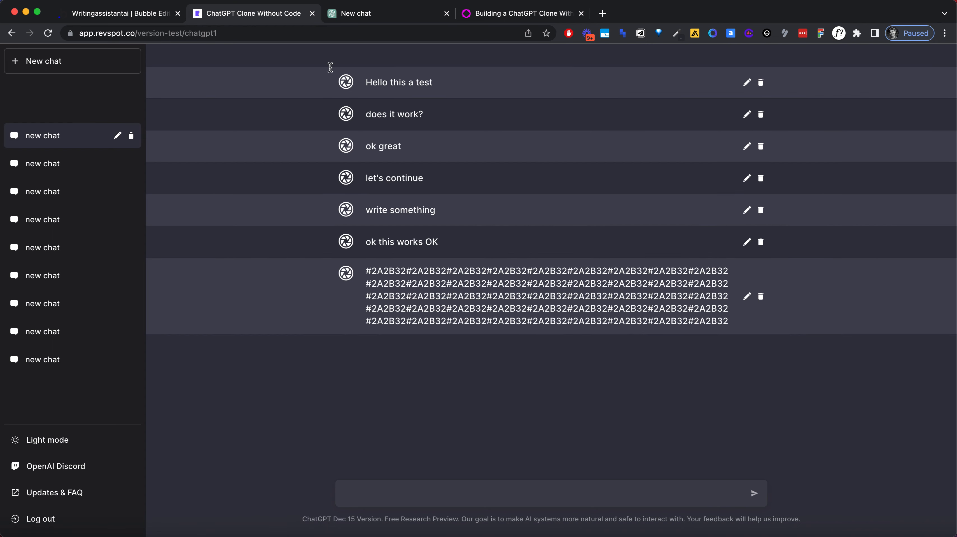
{"action": "left_click", "coordinate": [364, 15]}
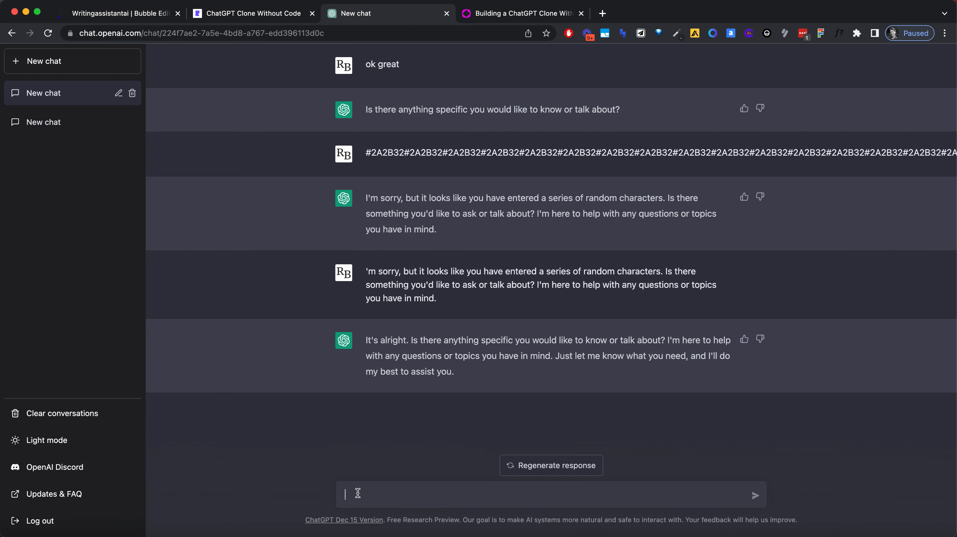
{"action": "left_click", "coordinate": [248, 17]}
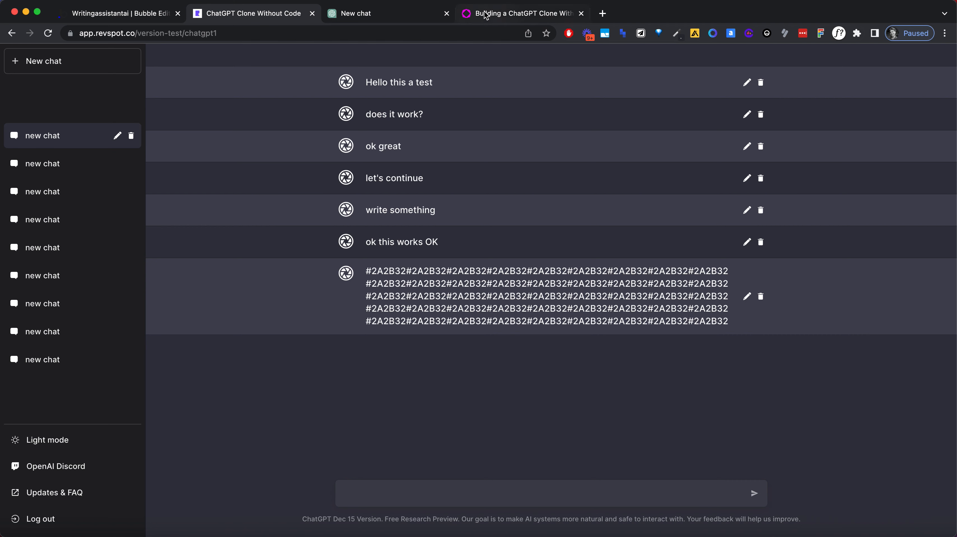
Step: Review the thumbs-up and thumbs-down icons beside the replies in the original ChatGPT conversation, then return to the Bubble editor
{"action": "left_click", "coordinate": [383, 15]}
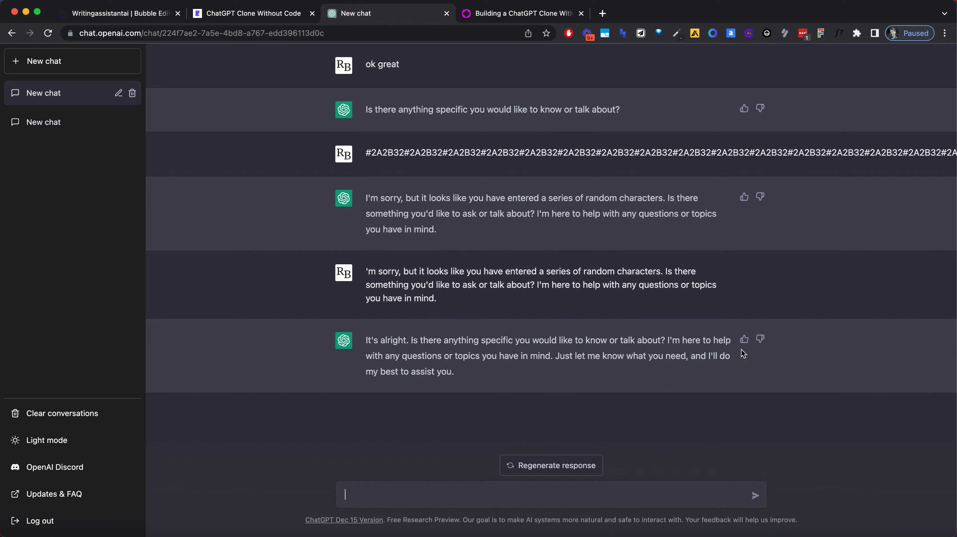
{"action": "left_click", "coordinate": [116, 11]}
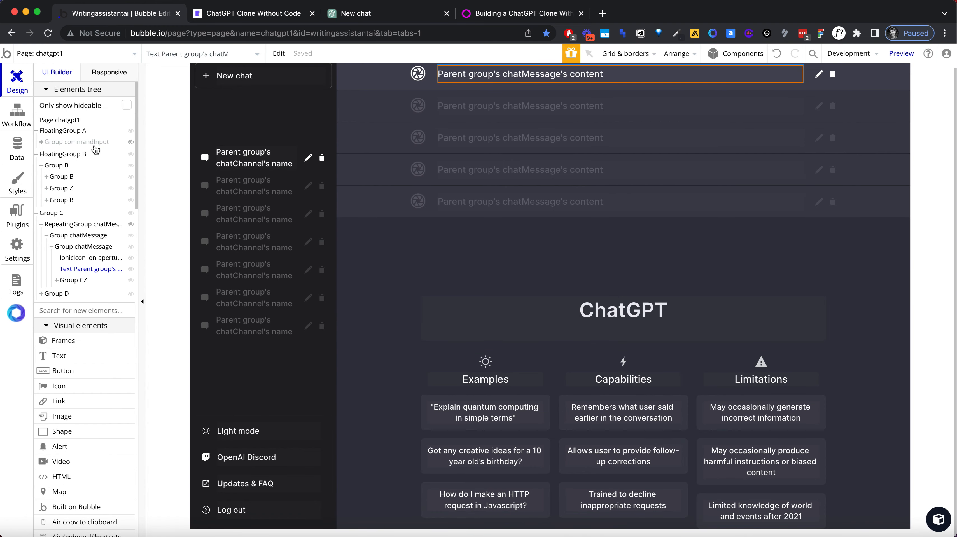
Step: Inspect the layout settings and editor visibility of FloatingGroup A and Group commandInput on the page
{"action": "left_click", "coordinate": [96, 131]}
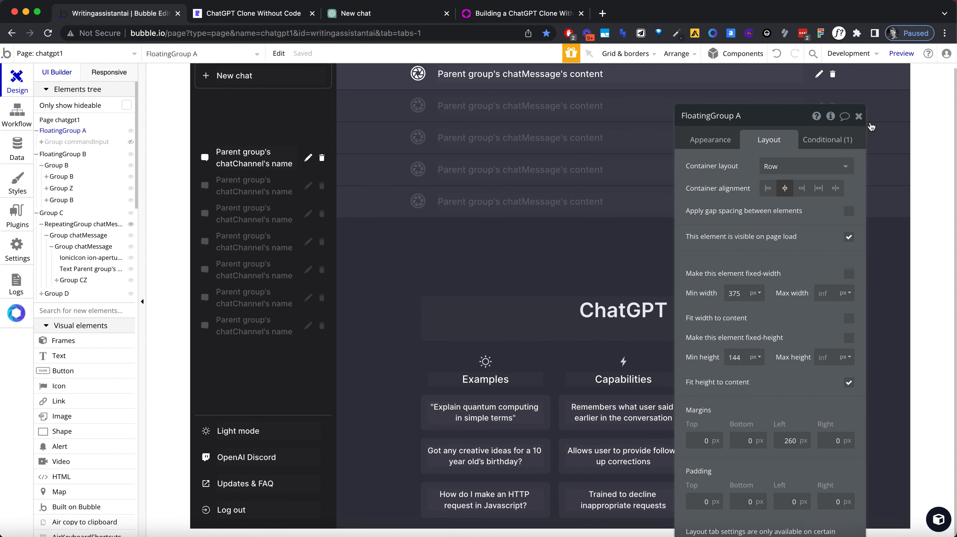
{"action": "left_click", "coordinate": [857, 113]}
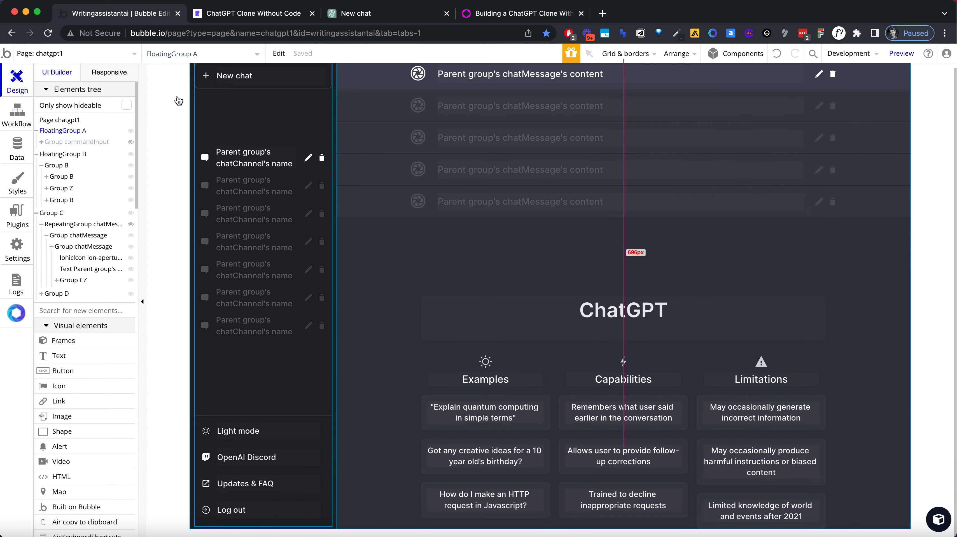
{"action": "left_click", "coordinate": [65, 131]}
{"action": "left_click", "coordinate": [75, 142]}
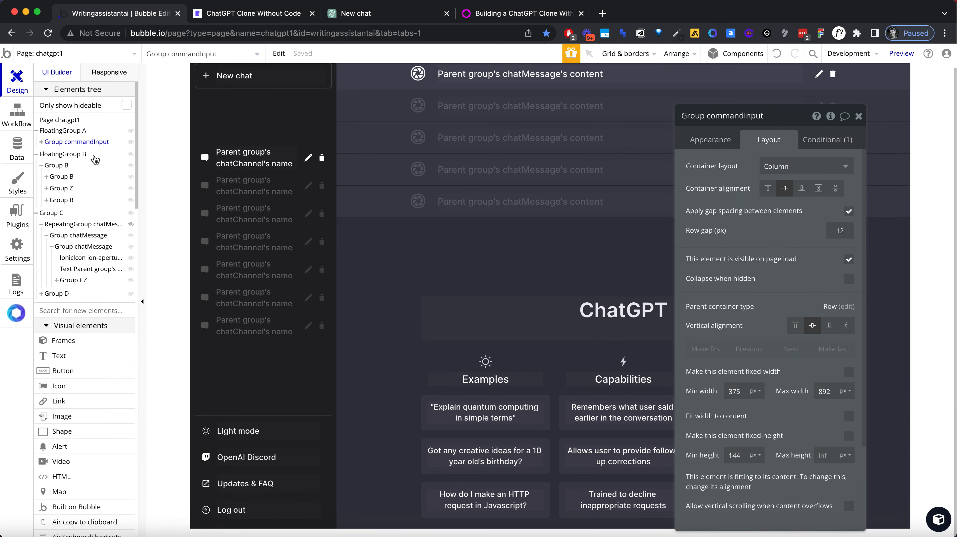
{"action": "left_click", "coordinate": [860, 118]}
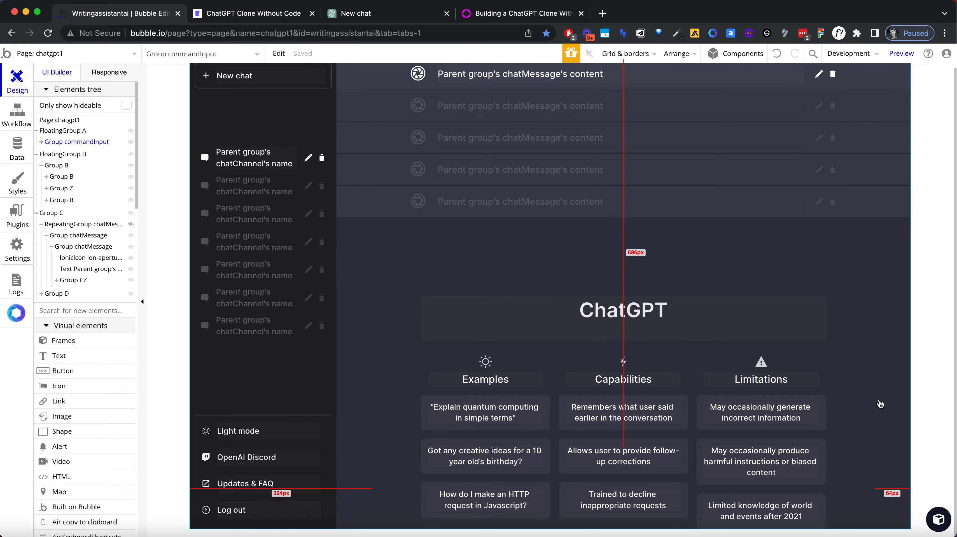
{"action": "scroll", "coordinate": [91, 149], "scroll_direction": "down", "scroll_amount": 15}
{"action": "scroll", "coordinate": [91, 167], "scroll_direction": "up", "scroll_amount": 15}
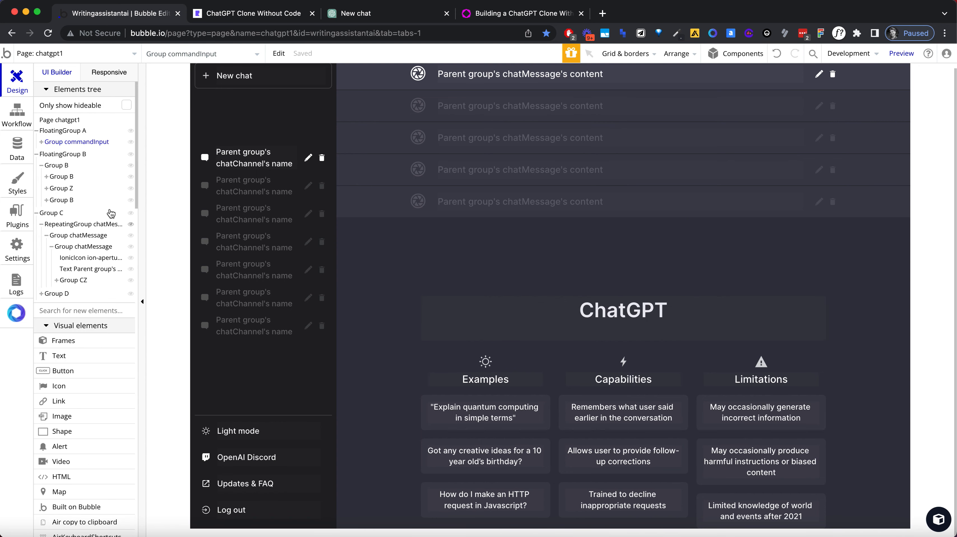
{"action": "left_click", "coordinate": [122, 146]}
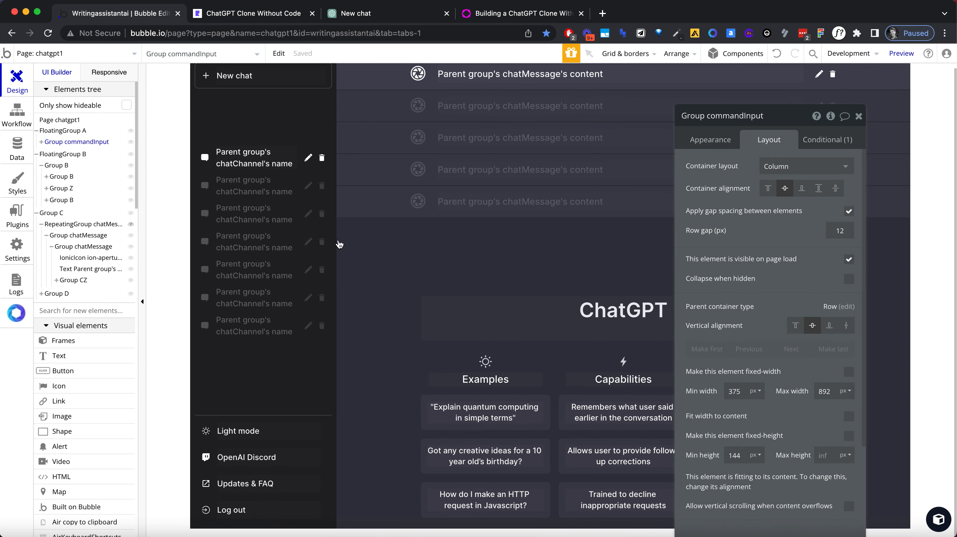
{"action": "scroll", "coordinate": [771, 301], "scroll_direction": "down", "scroll_amount": 2}
{"action": "left_click", "coordinate": [858, 119]}
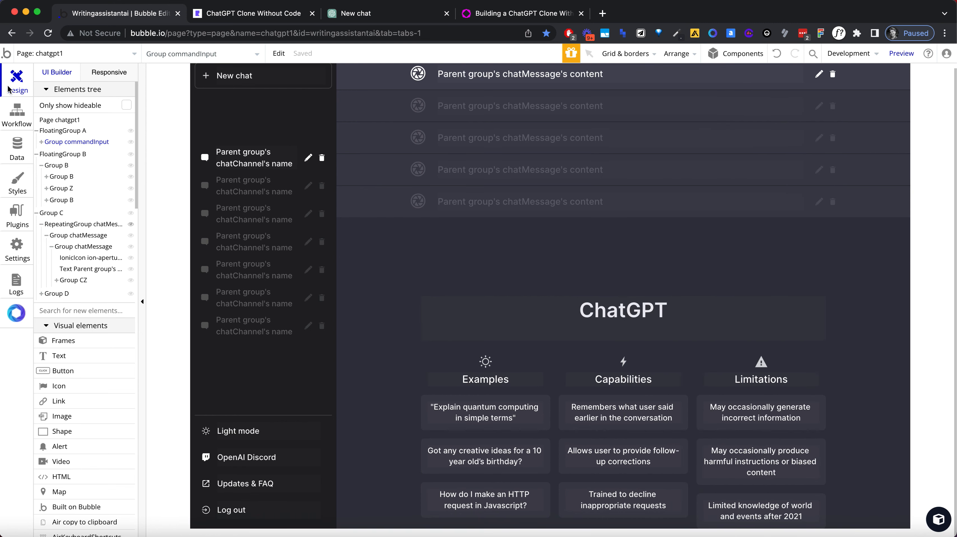
{"action": "left_click", "coordinate": [130, 142]}
{"action": "left_click", "coordinate": [131, 143]}
{"action": "left_click", "coordinate": [130, 132]}
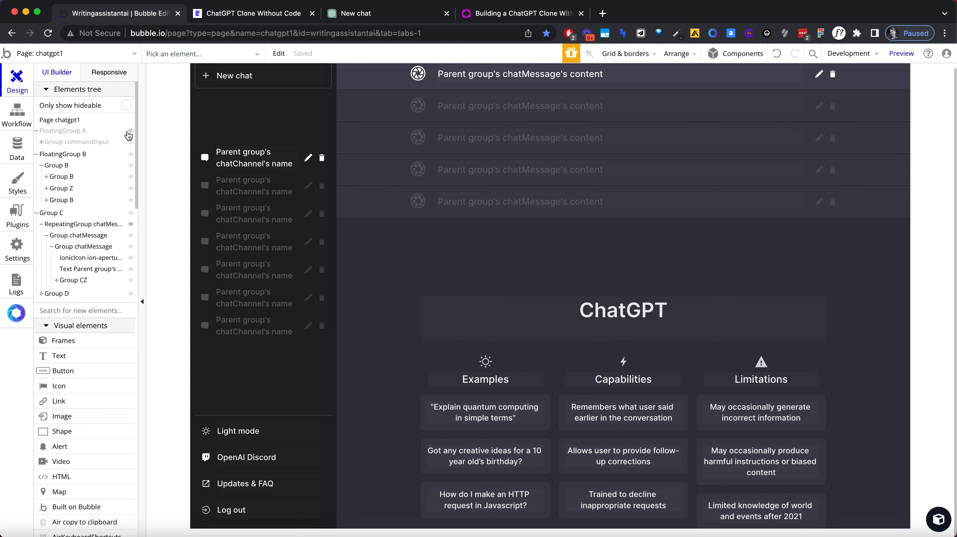
{"action": "left_click", "coordinate": [130, 133]}
{"action": "left_click", "coordinate": [120, 133]}
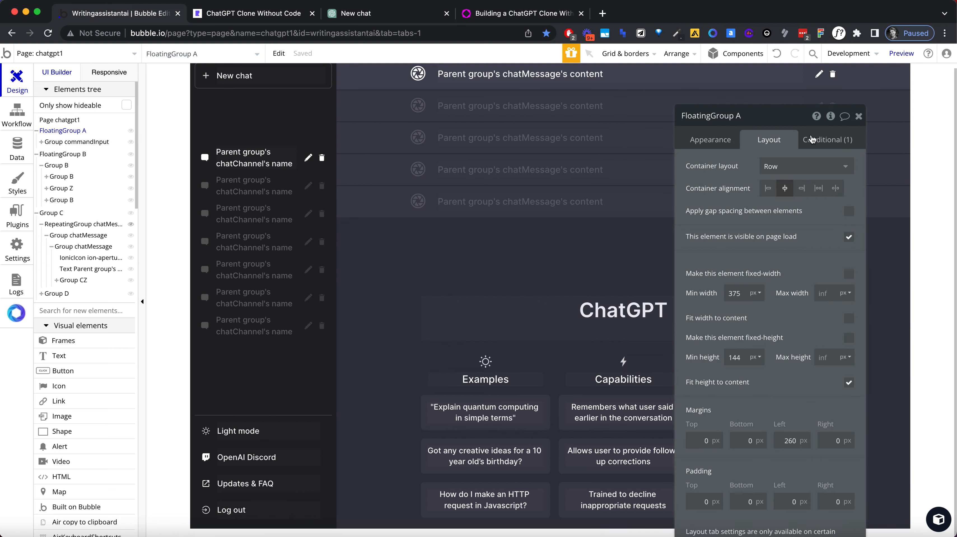
{"action": "left_click", "coordinate": [857, 116]}
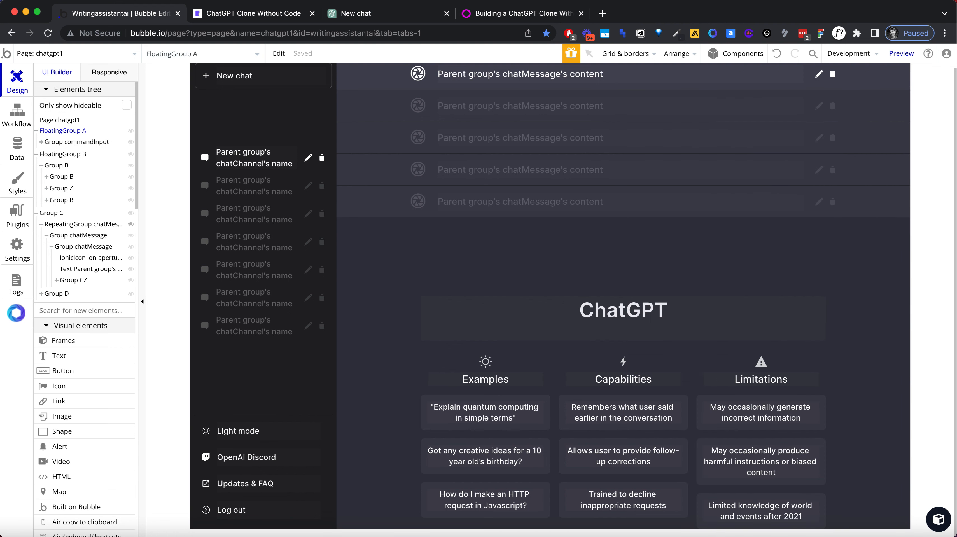
Step: Expand Group commandInput down to the small Group A holding the send icon and copy that group
{"action": "left_click", "coordinate": [41, 142]}
{"action": "left_click", "coordinate": [56, 154]}
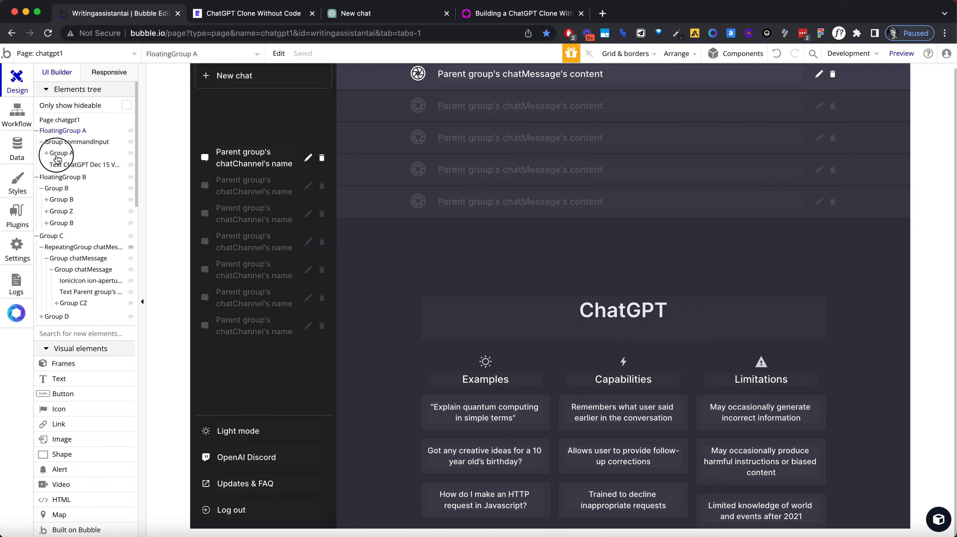
{"action": "left_click", "coordinate": [47, 153]}
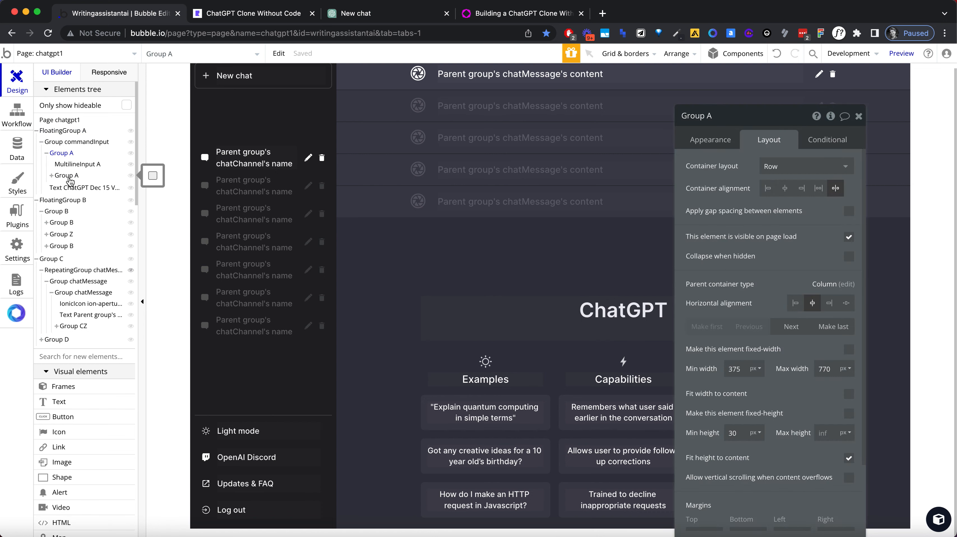
{"action": "left_click", "coordinate": [69, 177]}
{"action": "left_click", "coordinate": [52, 175]}
{"action": "left_click", "coordinate": [61, 177]}
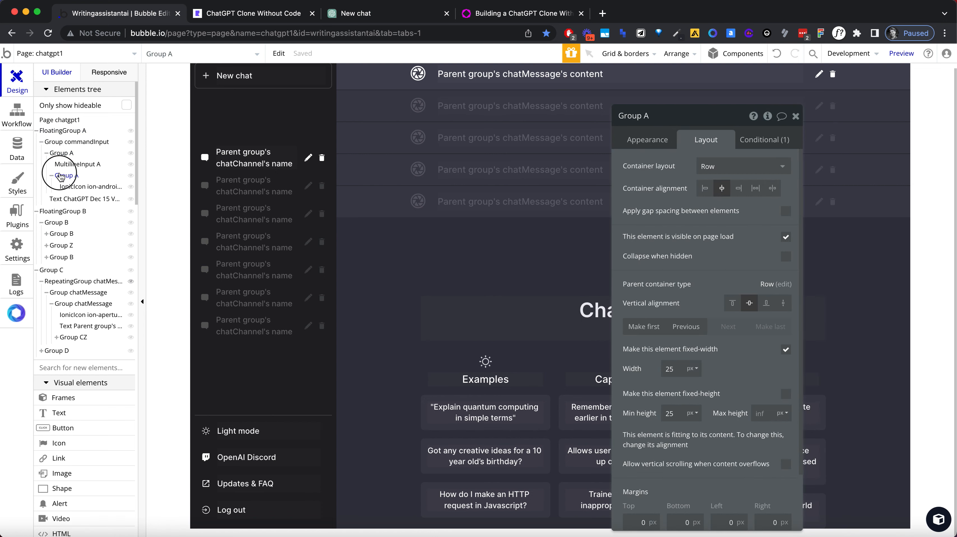
{"action": "right_click", "coordinate": [61, 177]}
{"action": "left_click", "coordinate": [61, 176]}
{"action": "right_click", "coordinate": [62, 177]}
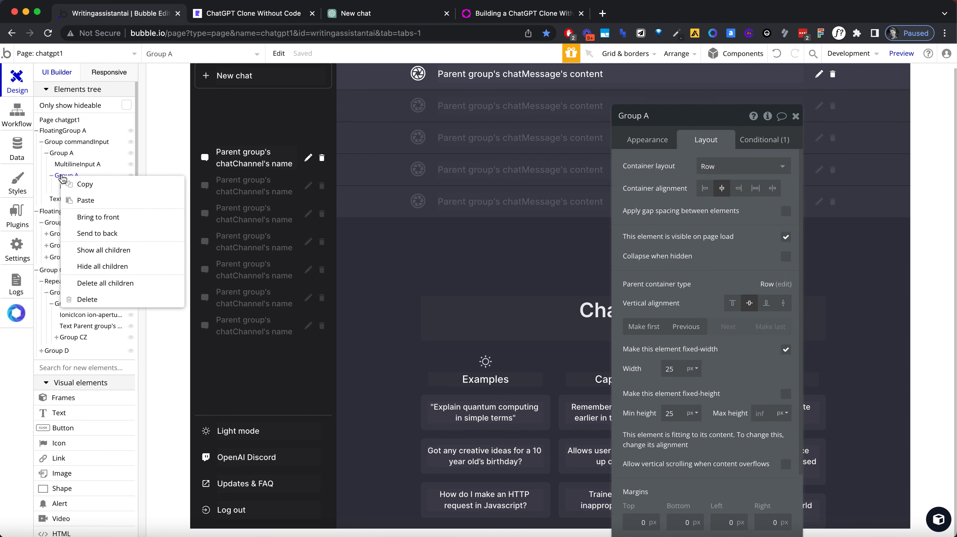
{"action": "left_click", "coordinate": [90, 183]}
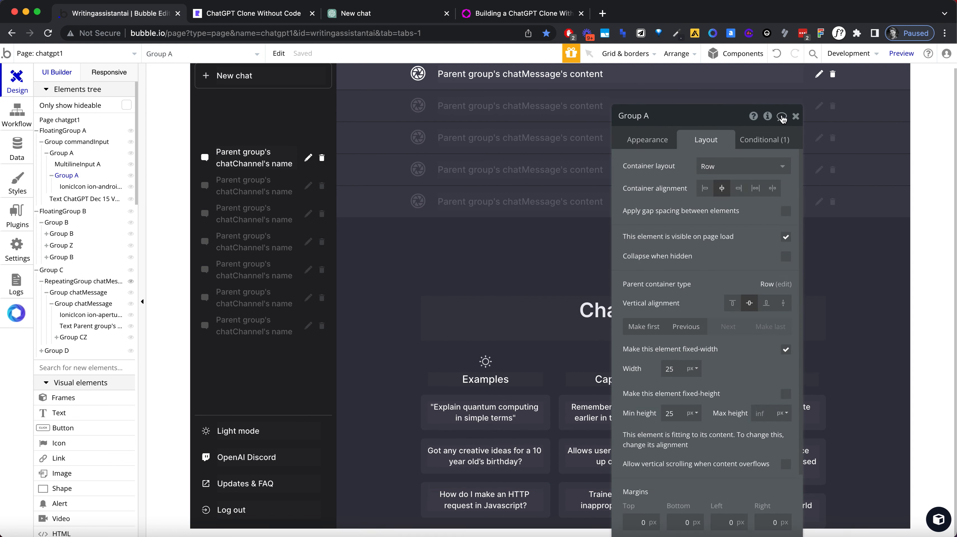
{"action": "left_click", "coordinate": [795, 116]}
Step: Replace the pencil and trash icon groups in the message's Group CZ with two pasted copies of the send-icon group
{"action": "right_click", "coordinate": [824, 77]}
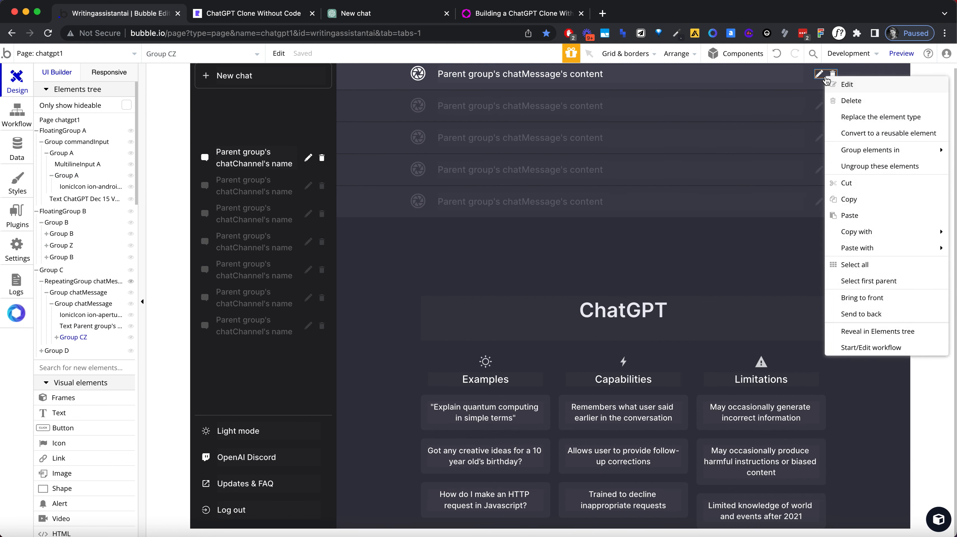
{"action": "left_click", "coordinate": [867, 229]}
{"action": "left_click", "coordinate": [855, 280]}
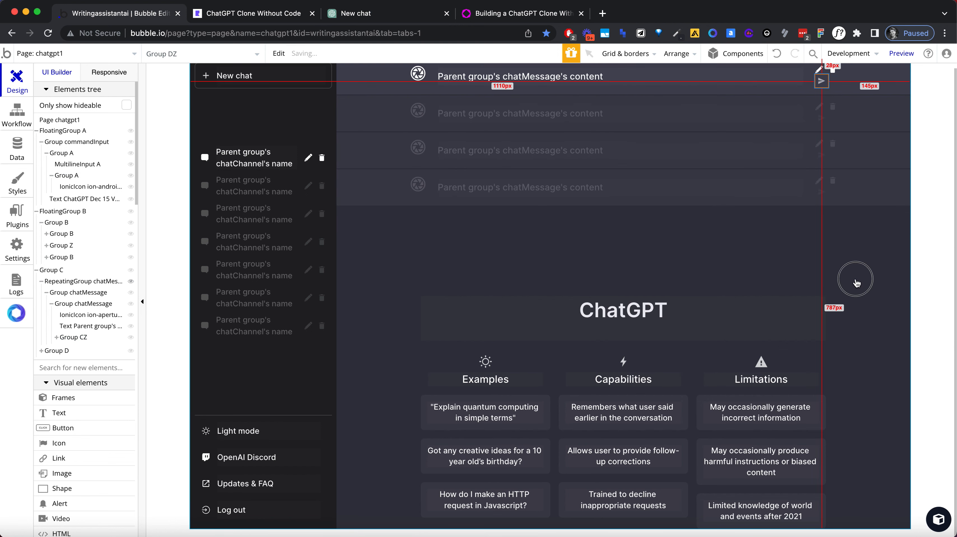
{"action": "left_click", "coordinate": [832, 77]}
{"action": "key", "text": "Delete"}
{"action": "left_click", "coordinate": [820, 75]}
{"action": "key", "text": "Delete"}
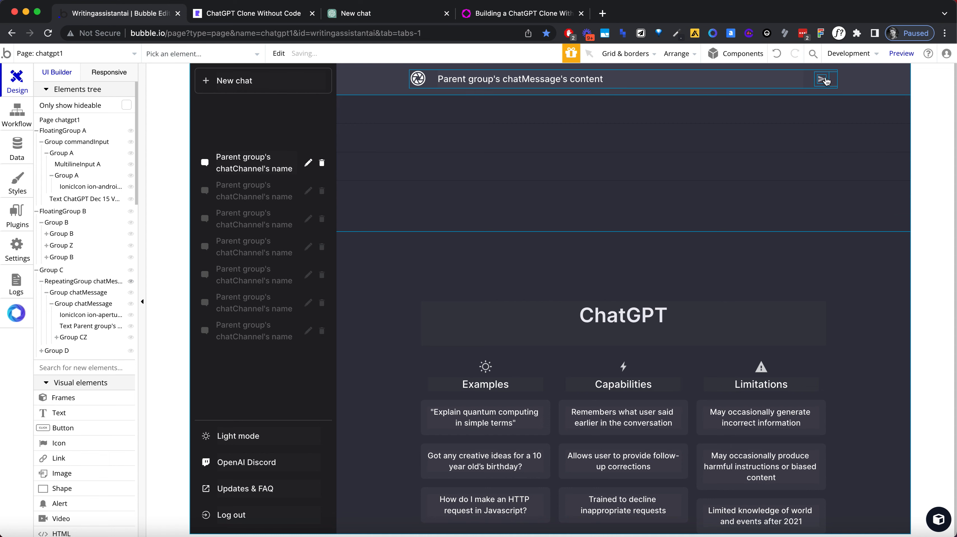
{"action": "right_click", "coordinate": [832, 83]}
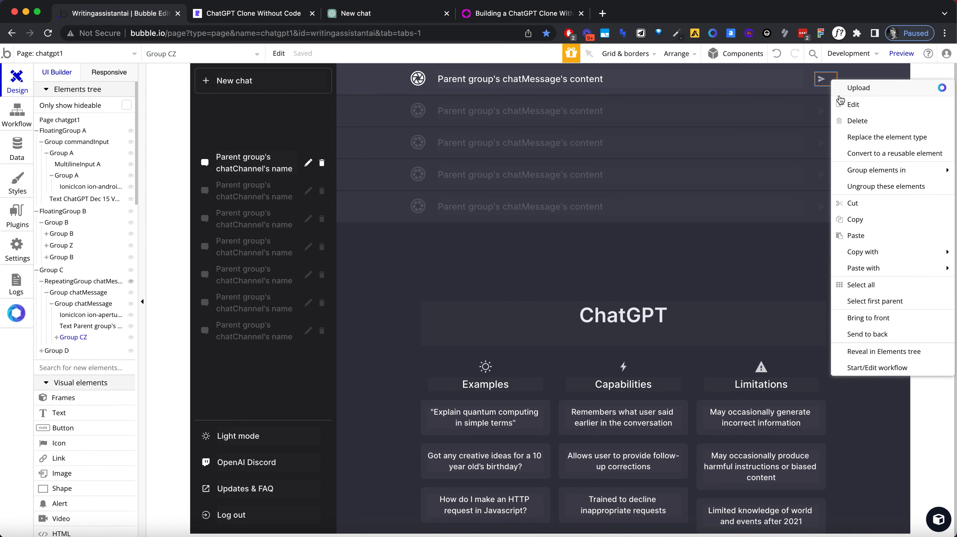
{"action": "left_click", "coordinate": [879, 241]}
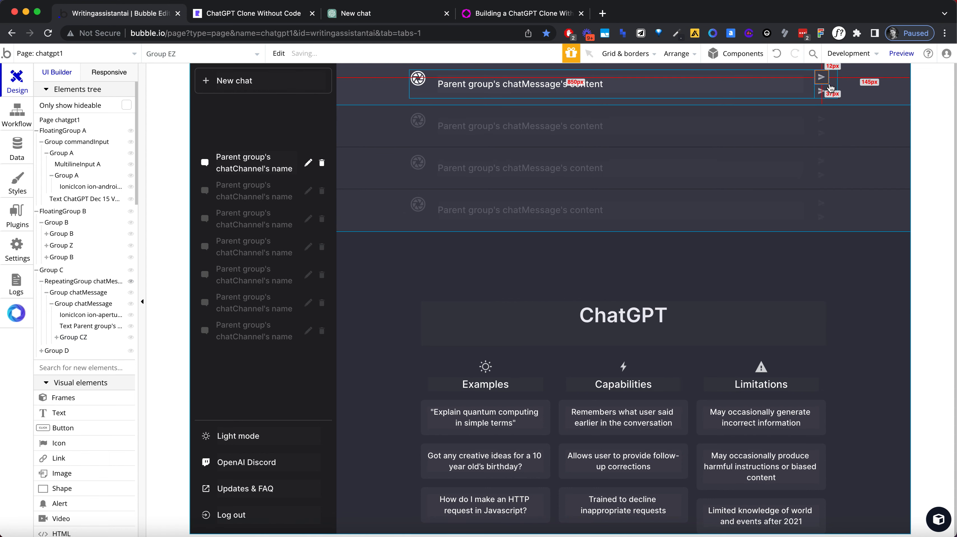
Step: Set Group CZ's maximum width to 50 px and close its properties
{"action": "double_click", "coordinate": [827, 89]}
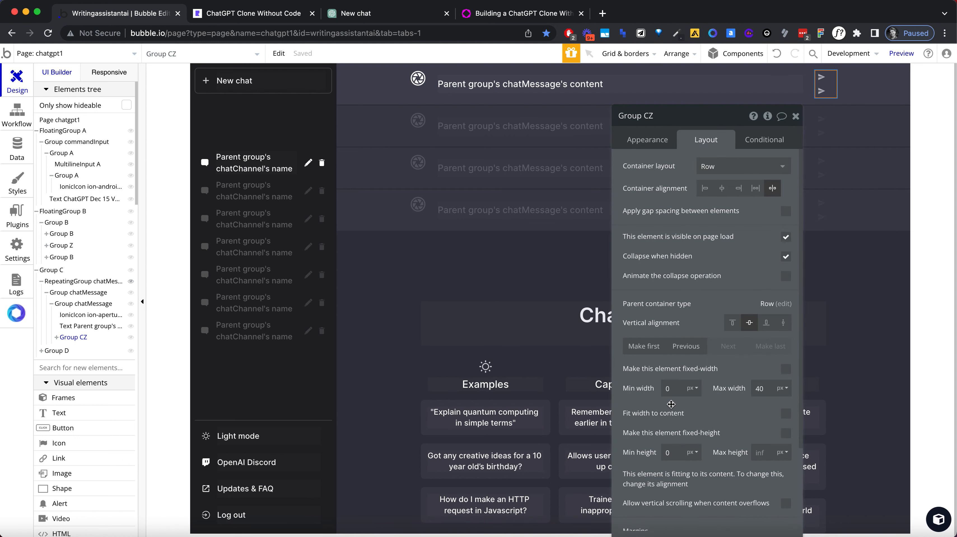
{"action": "scroll", "coordinate": [763, 327], "scroll_direction": "down", "scroll_amount": 5}
{"action": "double_click", "coordinate": [760, 283]}
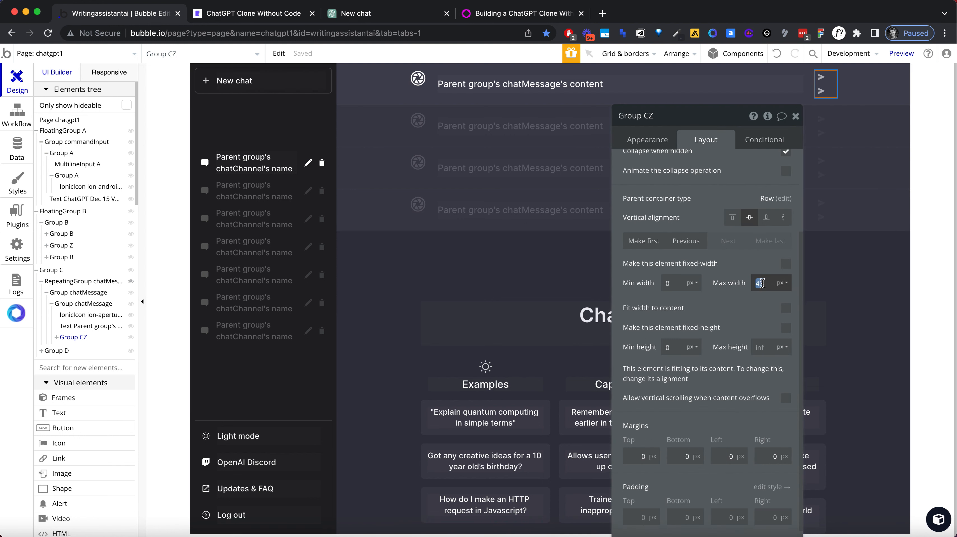
{"action": "type", "text": "60"}
{"action": "key", "text": "Tab"}
{"action": "double_click", "coordinate": [762, 283]}
{"action": "type", "text": "50"}
{"action": "key", "text": "Tab"}
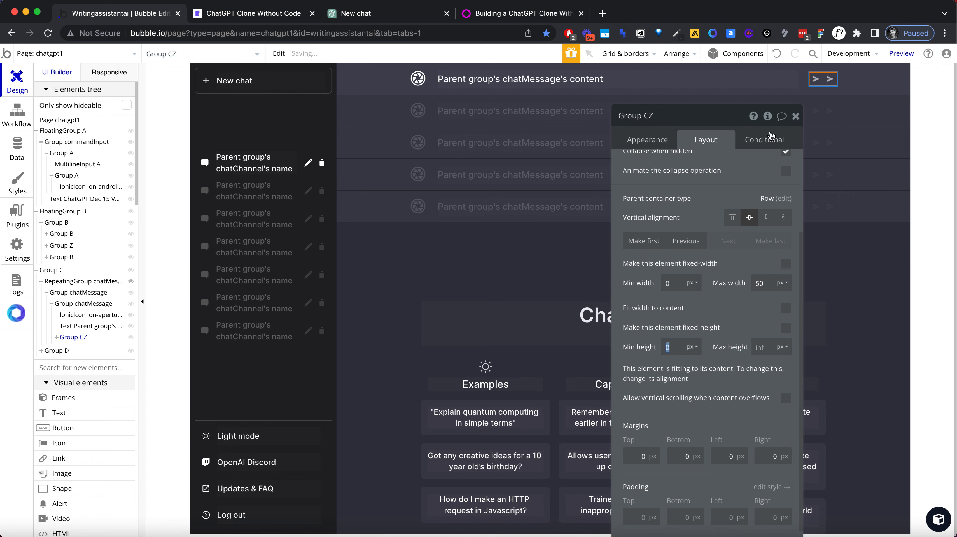
{"action": "left_click", "coordinate": [795, 116]}
Step: Change the two pasted send icons in the message row to a thumbs-up icon and a thumbs-down icon
{"action": "double_click", "coordinate": [818, 78]}
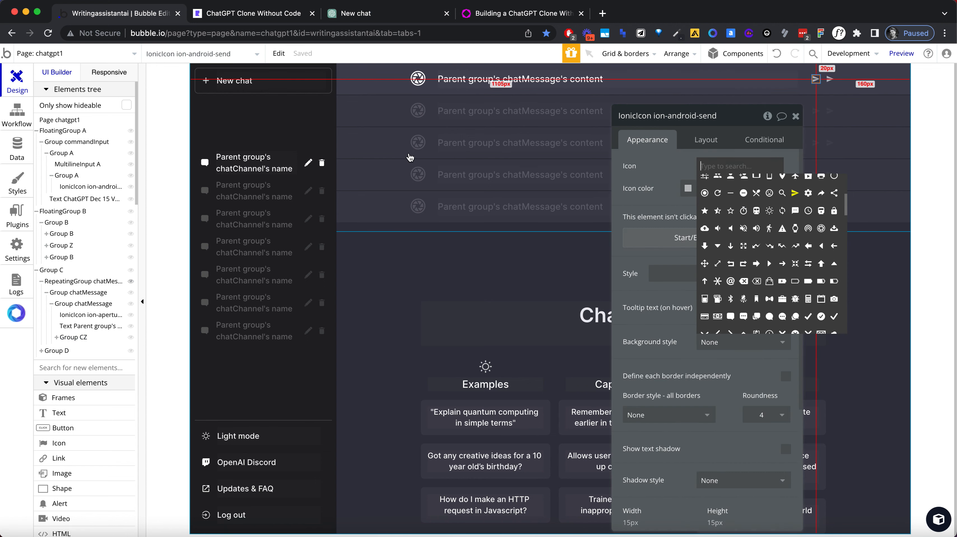
{"action": "type", "text": "thum"}
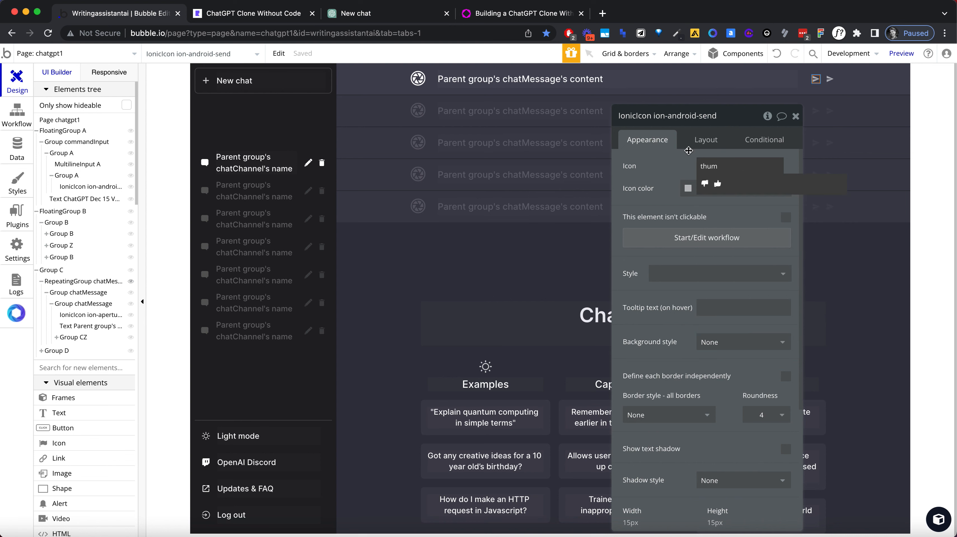
{"action": "left_click", "coordinate": [716, 183]}
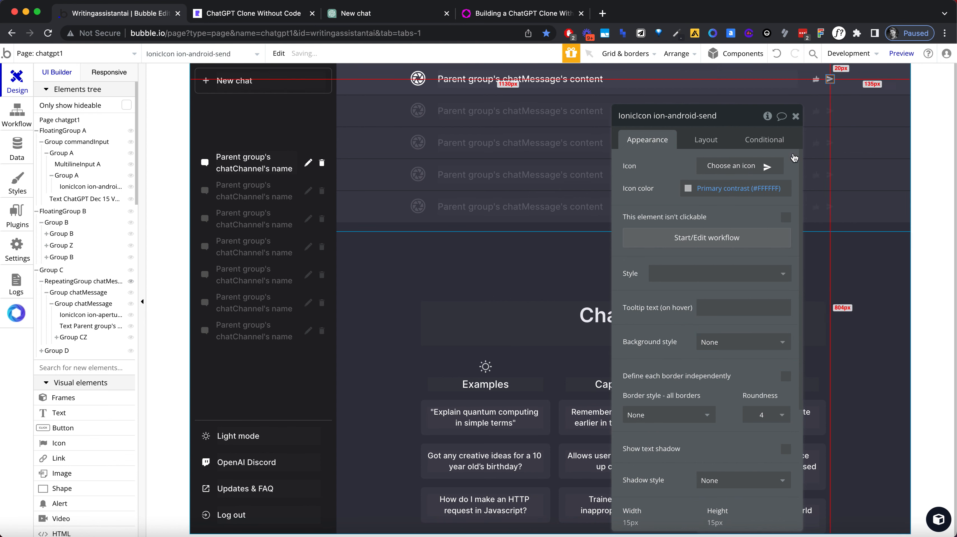
{"action": "left_click", "coordinate": [737, 166]}
{"action": "type", "text": "thumb"}
{"action": "left_click", "coordinate": [705, 184]}
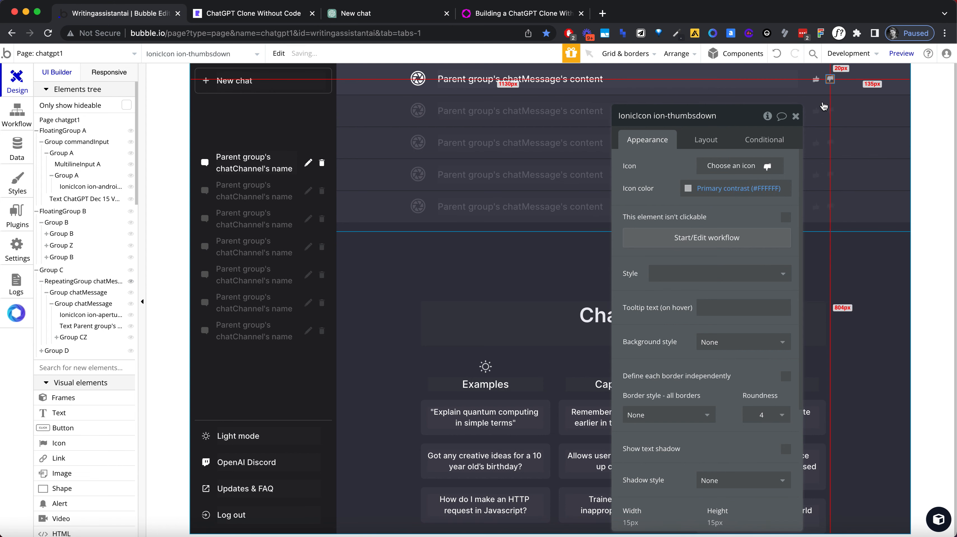
{"action": "left_click", "coordinate": [795, 116]}
{"action": "left_click", "coordinate": [807, 267]}
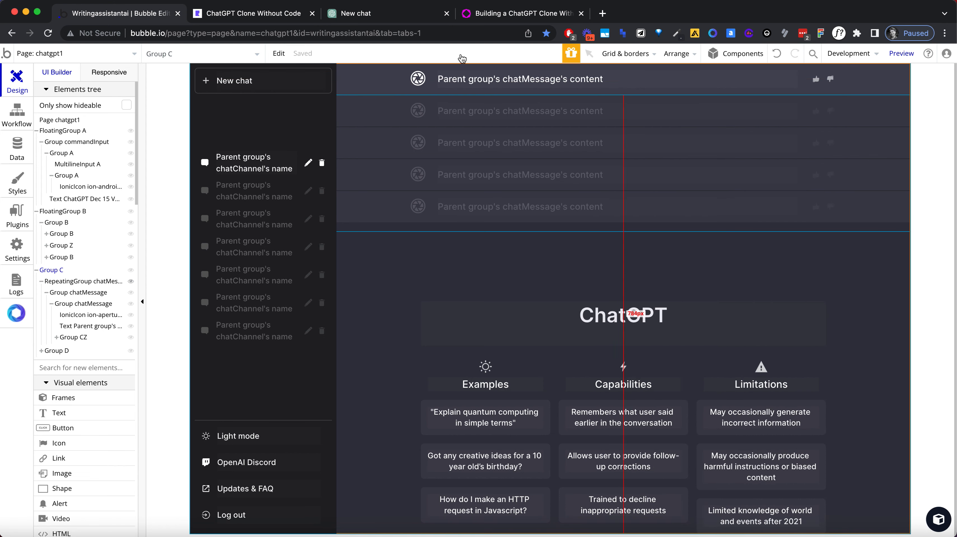
Step: Check the thumbs icons' hover effect in ChatGPT and set the thumbs-up group's hover background color opacity to 20
{"action": "key", "text": "super+3"}
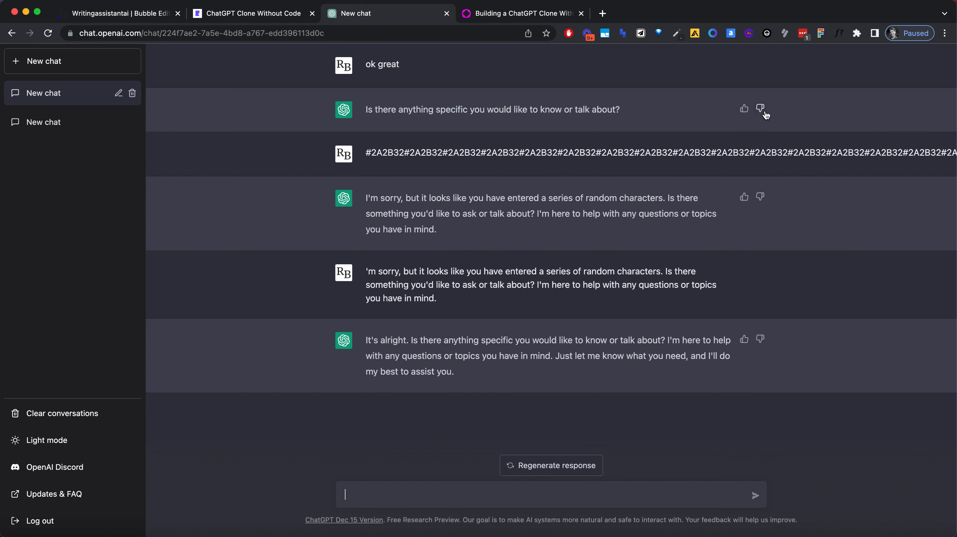
{"action": "left_click", "coordinate": [128, 15]}
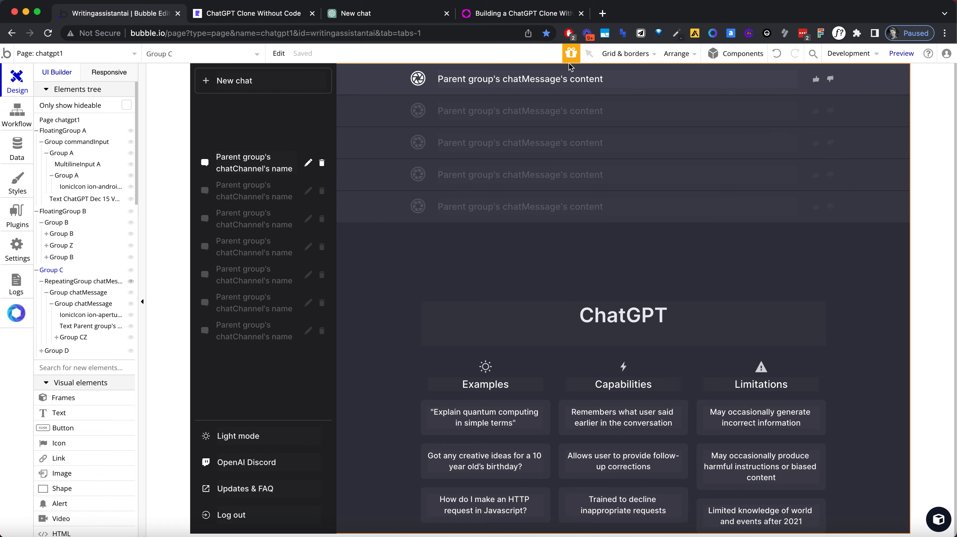
{"action": "double_click", "coordinate": [818, 81]}
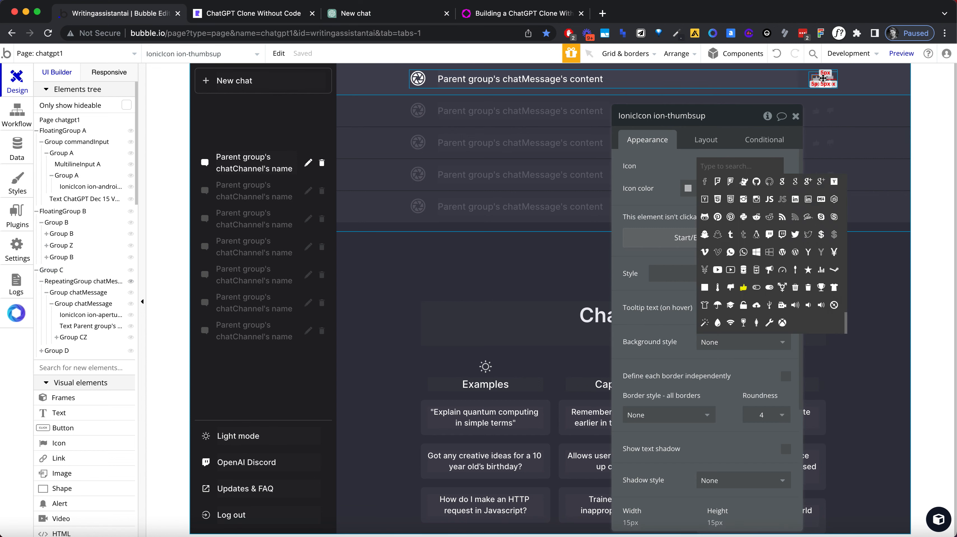
{"action": "left_click", "coordinate": [822, 77]}
{"action": "left_click", "coordinate": [764, 139]}
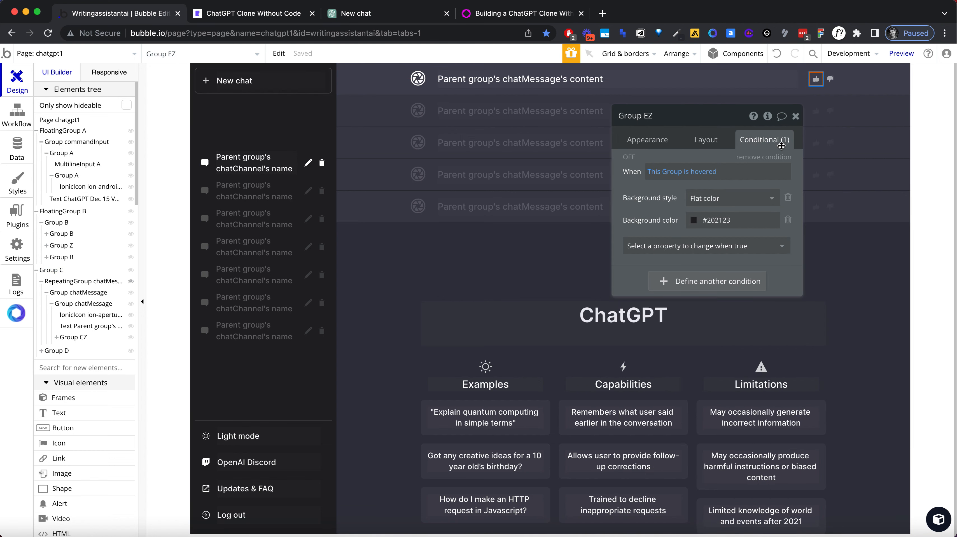
{"action": "left_click", "coordinate": [700, 224]}
{"action": "double_click", "coordinate": [777, 337]}
{"action": "type", "text": "20"}
{"action": "key", "text": "Return"}
Step: Set the thumbs-down group's hover background color opacity to 20%
{"action": "left_click", "coordinate": [835, 78]}
{"action": "left_click", "coordinate": [734, 222]}
{"action": "double_click", "coordinate": [790, 333]}
{"action": "type", "text": "1"}
{"action": "type", "text": "0"}
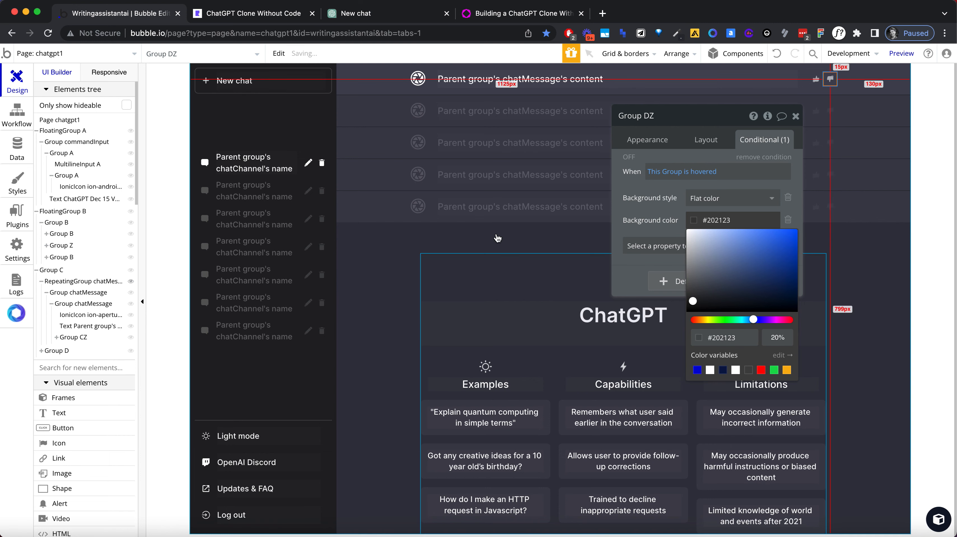
Step: Reload the clone's preview, open the first chat and compare its thumbs icons' size and hover effect with ChatGPT's
{"action": "left_click", "coordinate": [246, 14]}
{"action": "left_click", "coordinate": [243, 30]}
{"action": "key", "text": "Return"}
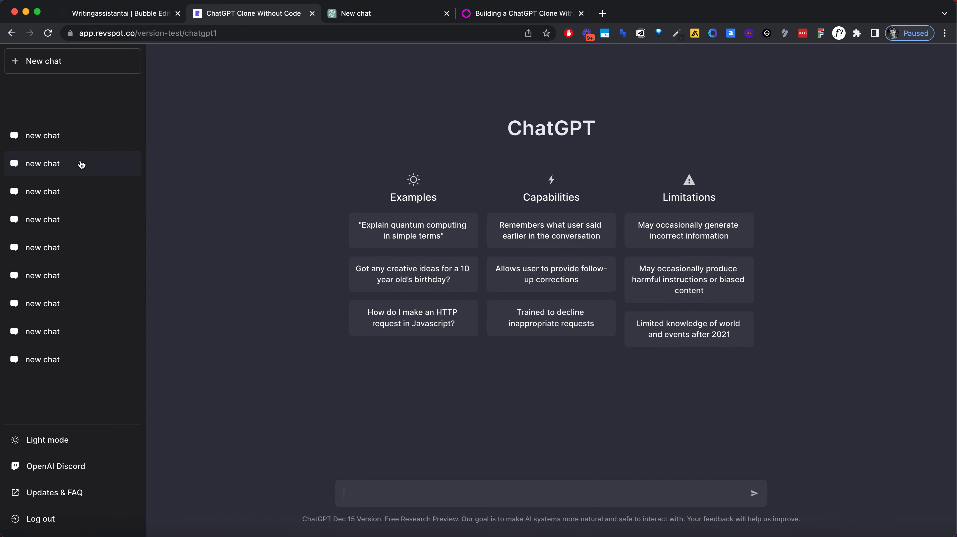
{"action": "left_click", "coordinate": [72, 145]}
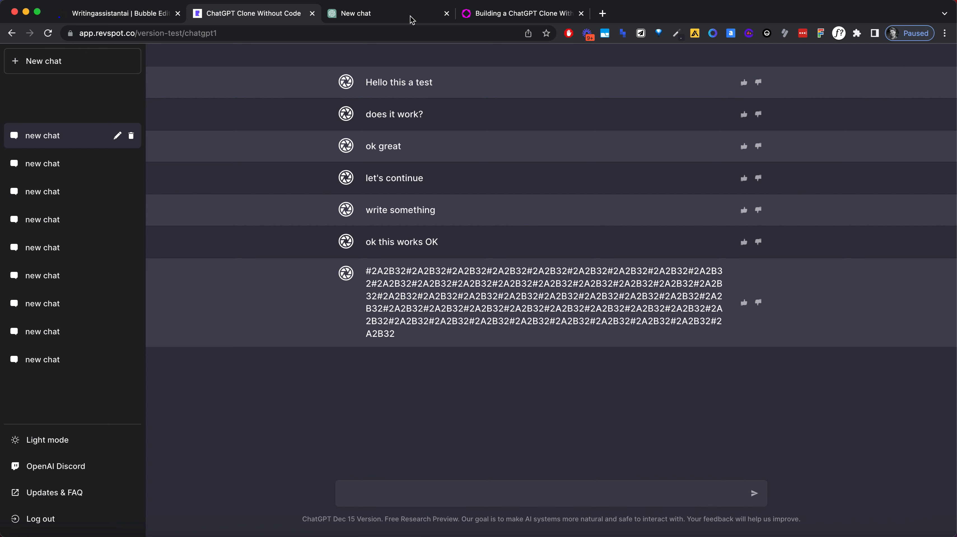
{"action": "left_click", "coordinate": [389, 14]}
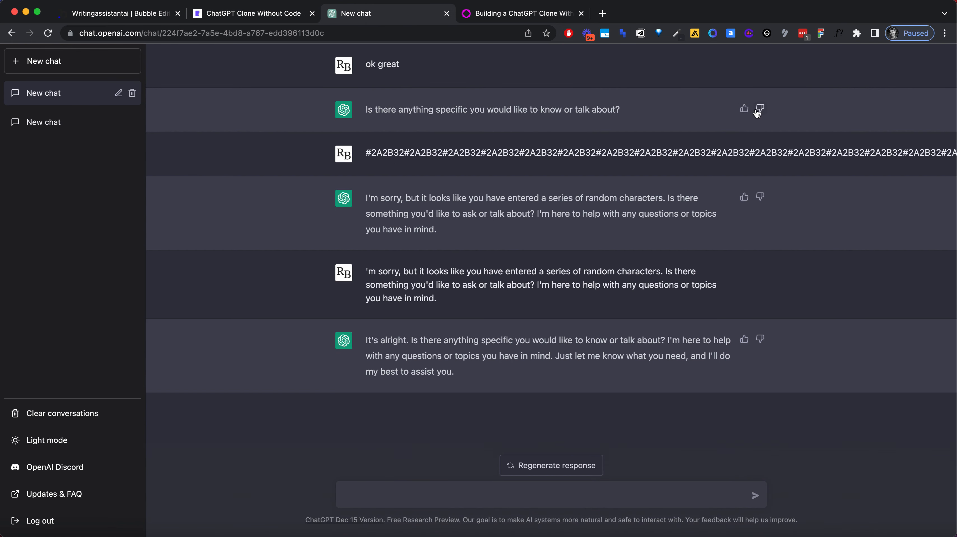
{"action": "left_click", "coordinate": [283, 21]}
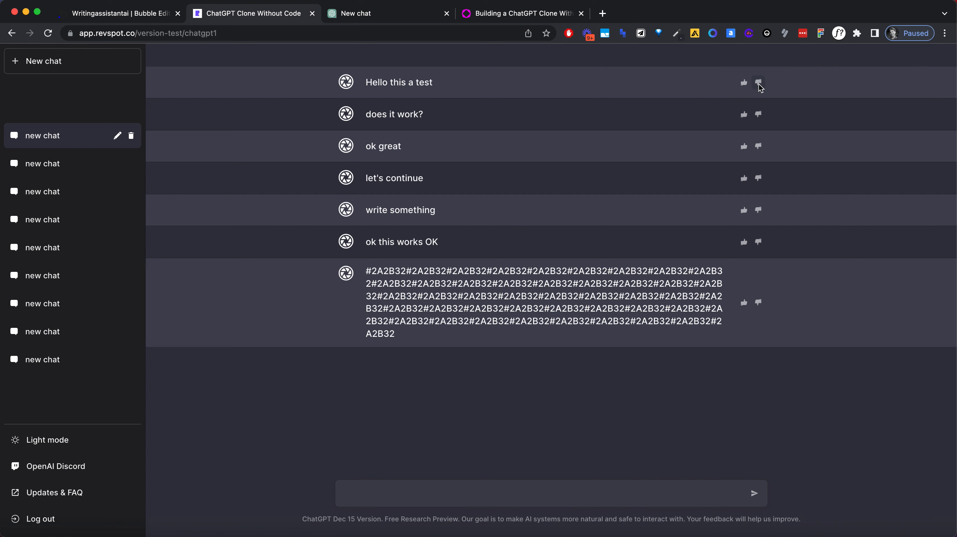
Step: In the Bubble editor, set the message row's thumbs-up icon to 18 px wide and 18 px high
{"action": "left_click", "coordinate": [143, 15]}
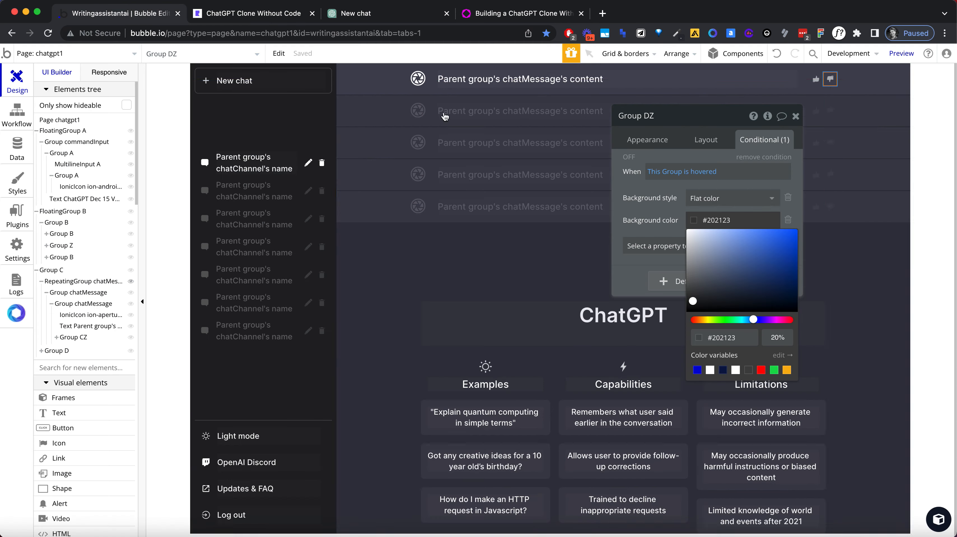
{"action": "left_click", "coordinate": [817, 78]}
{"action": "left_click", "coordinate": [820, 71]}
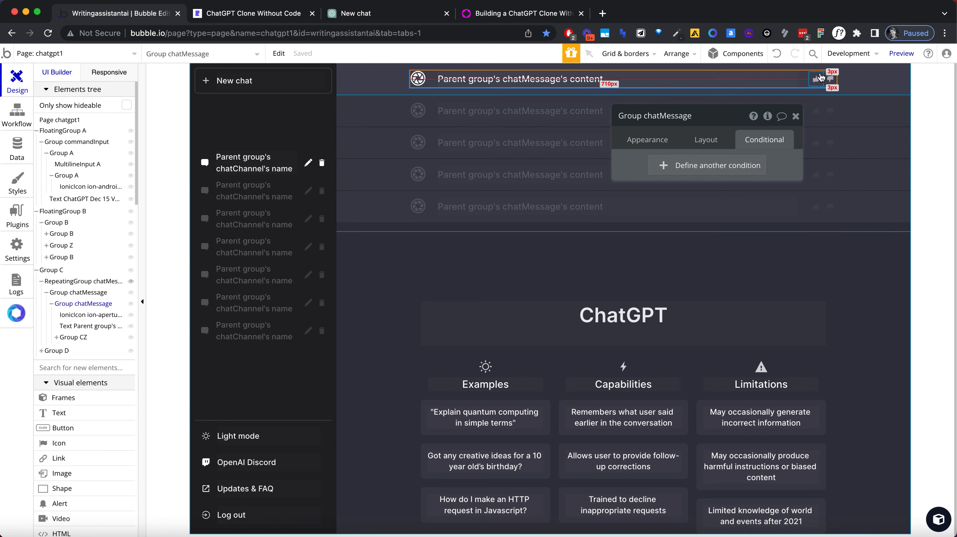
{"action": "left_click", "coordinate": [819, 75]}
{"action": "left_click", "coordinate": [705, 139]}
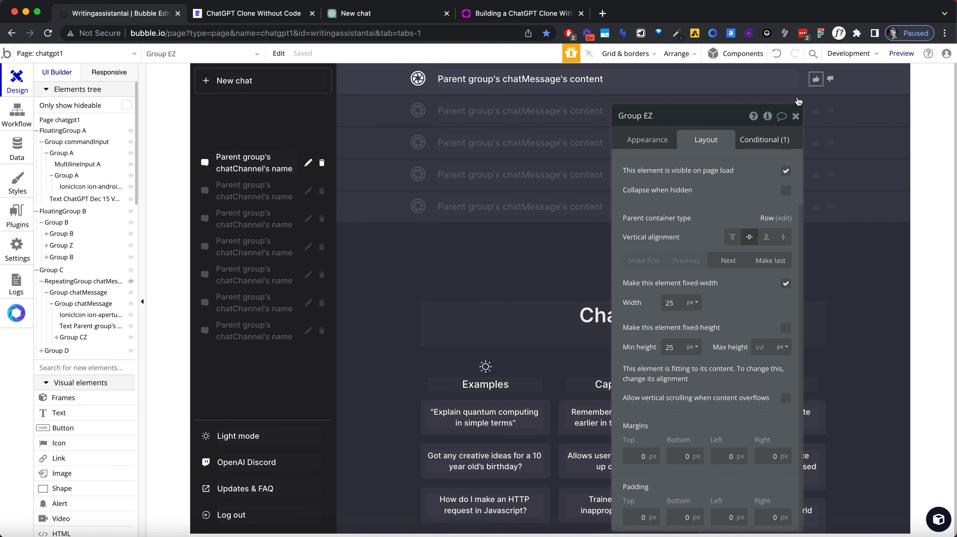
{"action": "left_click", "coordinate": [816, 79]}
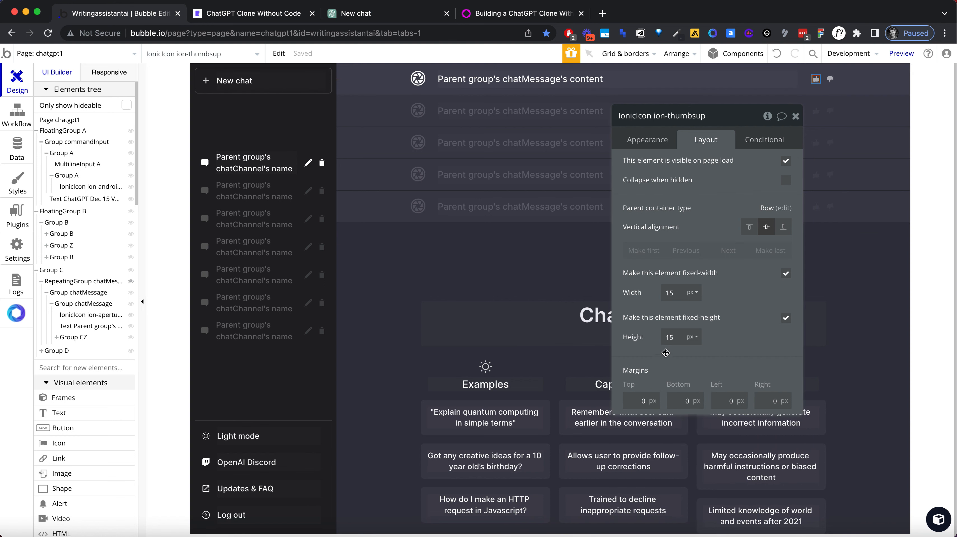
{"action": "left_click", "coordinate": [824, 74]}
{"action": "left_click", "coordinate": [816, 79]}
{"action": "left_click", "coordinate": [669, 292]}
{"action": "double_click", "coordinate": [669, 293]}
{"action": "type", "text": "18"}
{"action": "key", "text": "Tab"}
{"action": "type", "text": "18"}
{"action": "key", "text": "Tab"}
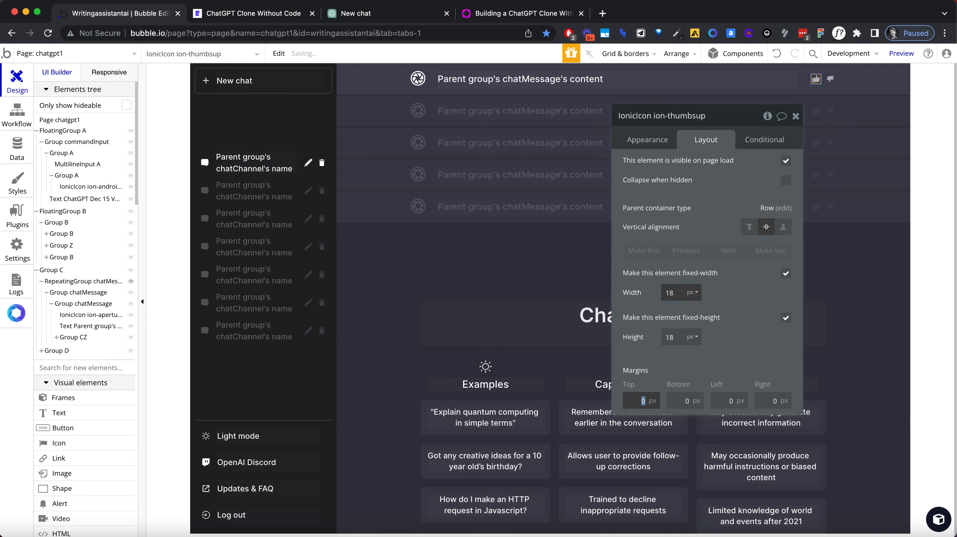
Step: Set the thumbs-down icon's width and height to 18 px
{"action": "left_click", "coordinate": [829, 80]}
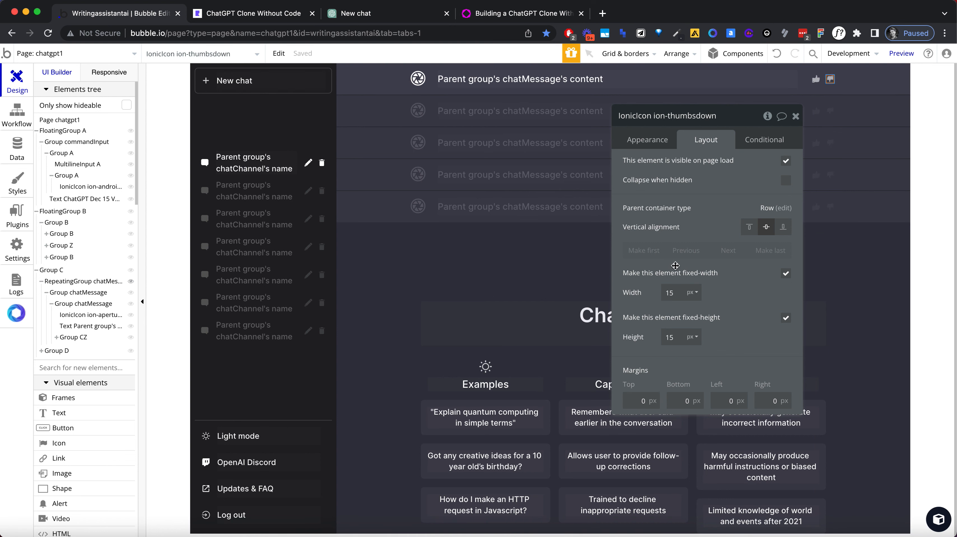
{"action": "left_click", "coordinate": [672, 293]}
{"action": "double_click", "coordinate": [672, 292]}
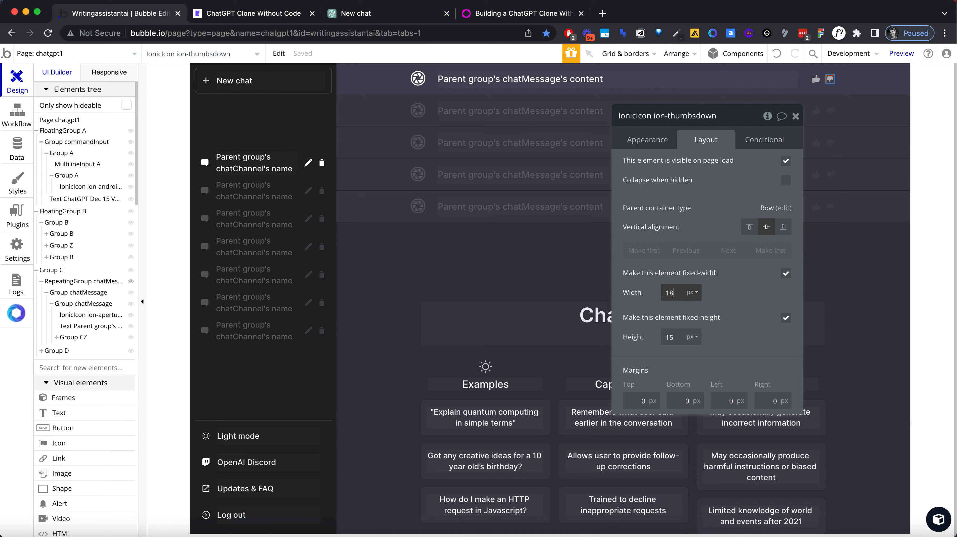
{"action": "key", "text": "Tab"}
{"action": "type", "text": "18"}
{"action": "key", "text": "Tab"}
Step: Set the thumbs-up group's hover background color opacity to 15% and adjust the thumbs-down group's opacity to match
{"action": "left_click", "coordinate": [764, 140]}
{"action": "left_click", "coordinate": [822, 80]}
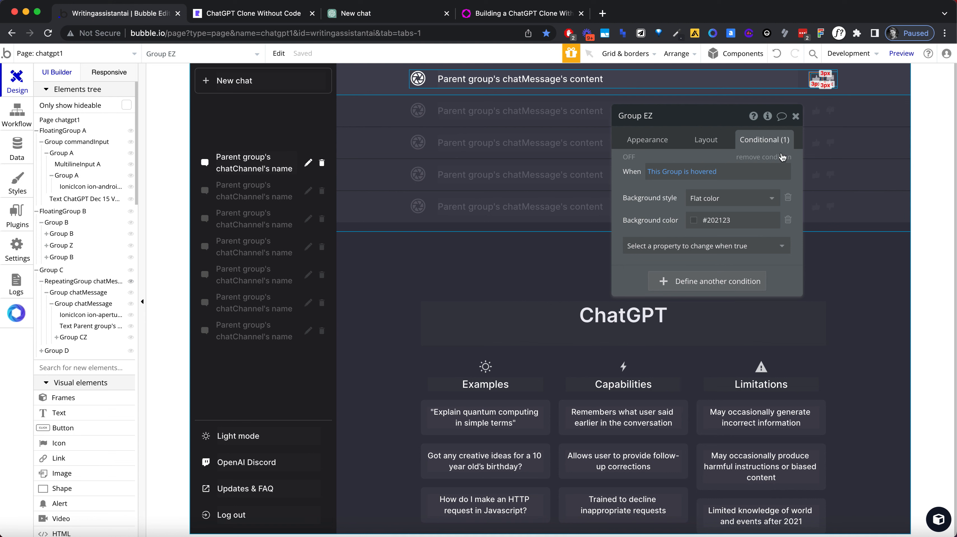
{"action": "left_click", "coordinate": [693, 220]}
{"action": "left_click", "coordinate": [769, 335]}
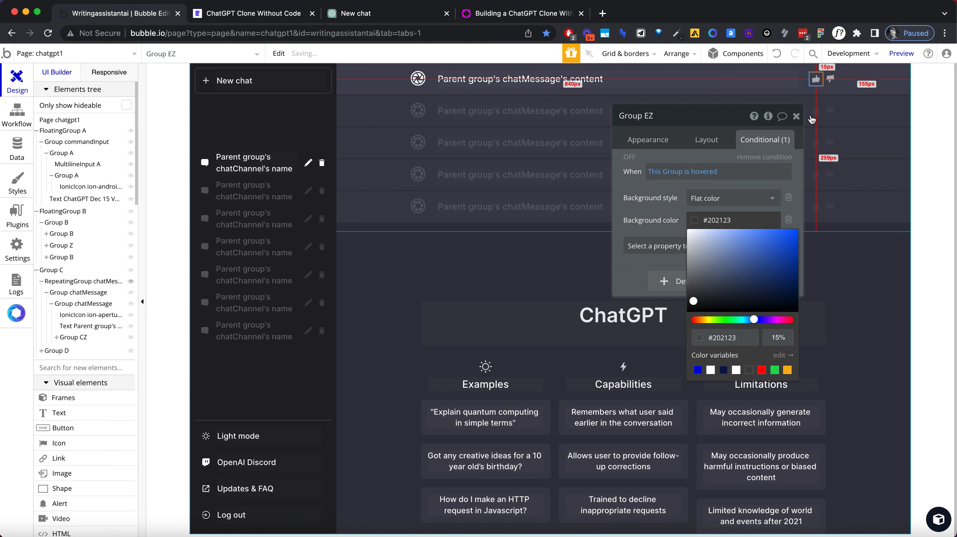
{"action": "left_click", "coordinate": [829, 78]}
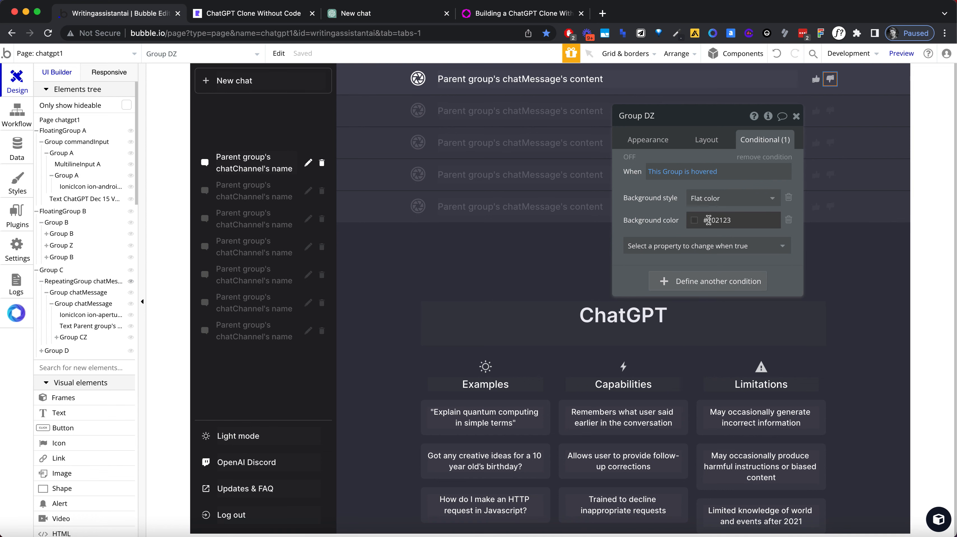
{"action": "left_click", "coordinate": [695, 220]}
{"action": "left_click", "coordinate": [777, 338]}
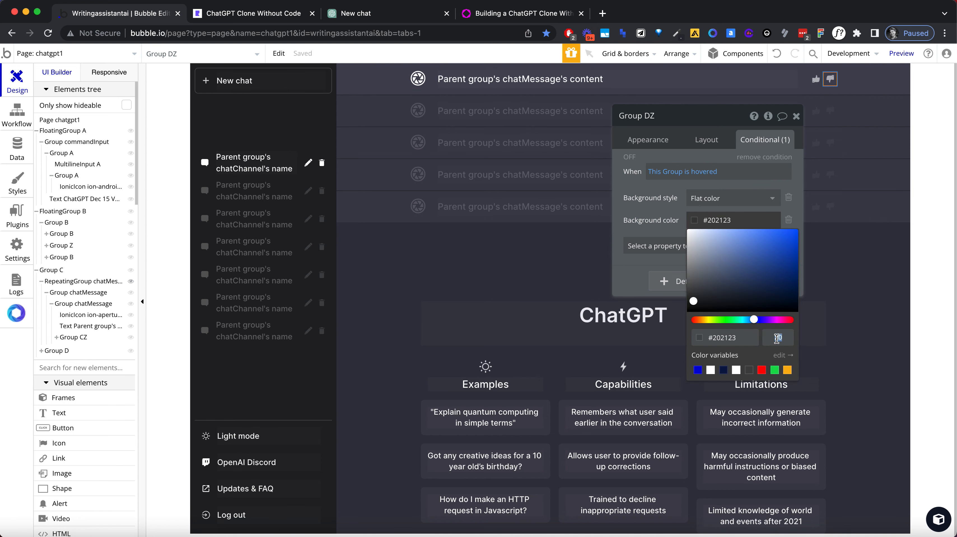
{"action": "left_click", "coordinate": [651, 187]}
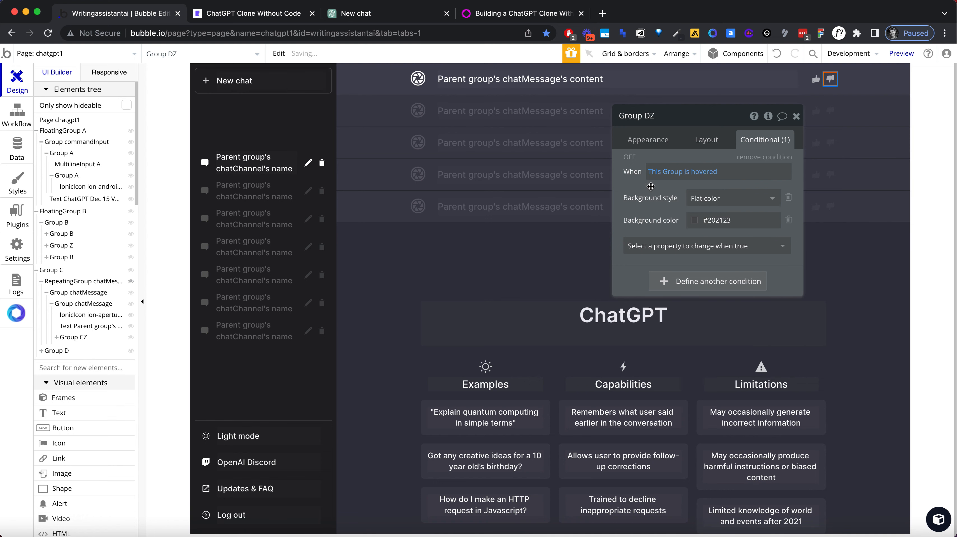
Step: Reload the clone's preview, reopen the first chat and compare the resized thumbs icons and message rows with ChatGPT's
{"action": "left_click", "coordinate": [283, 13]}
{"action": "key", "text": "super+r"}
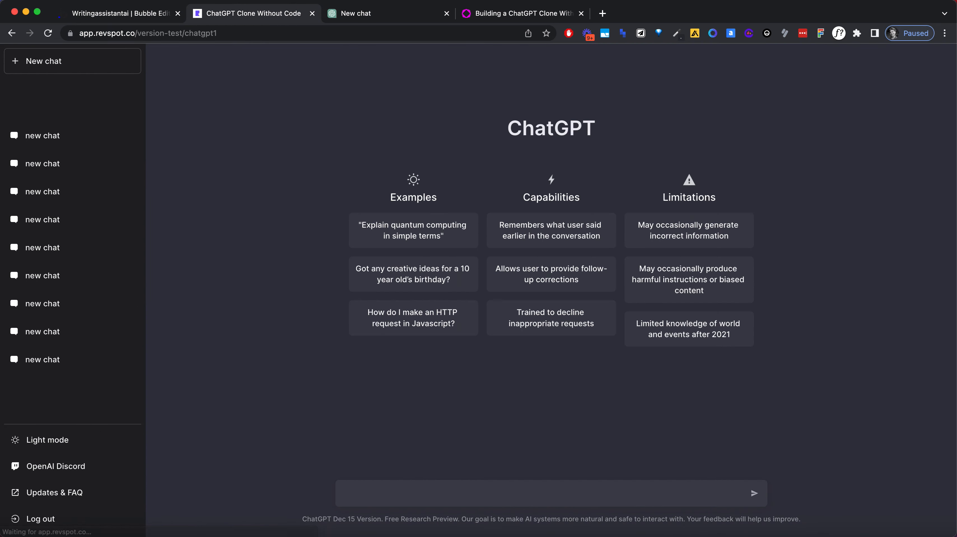
{"action": "left_click", "coordinate": [30, 135]}
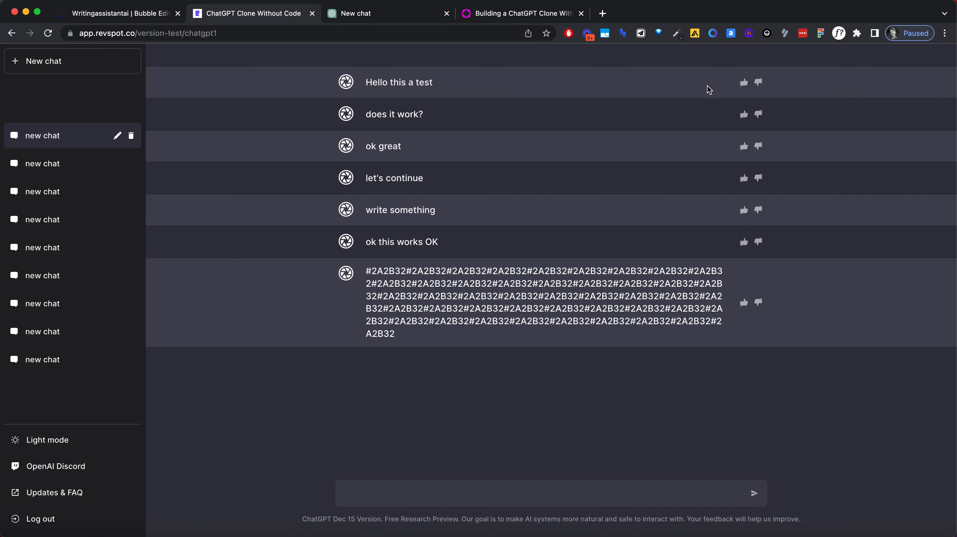
{"action": "left_click", "coordinate": [385, 14]}
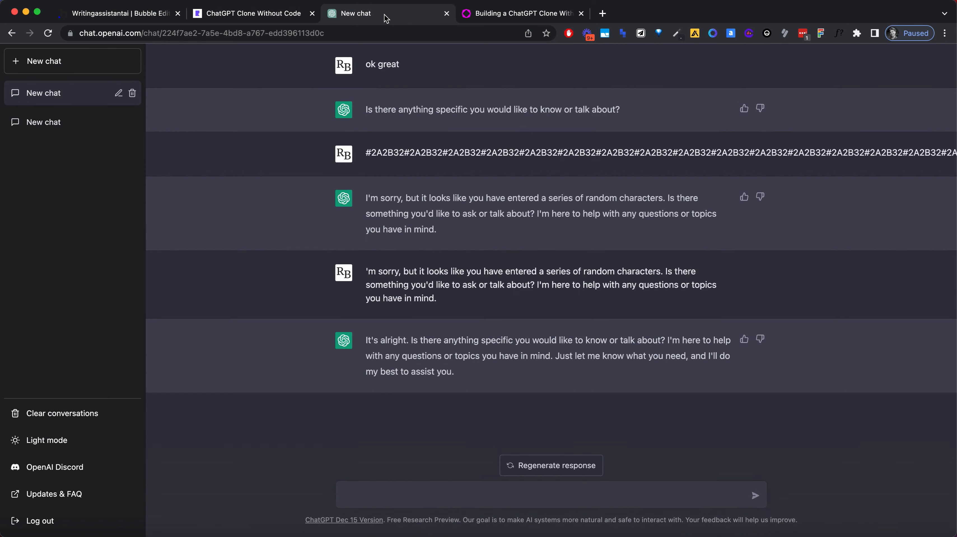
{"action": "left_click", "coordinate": [256, 15]}
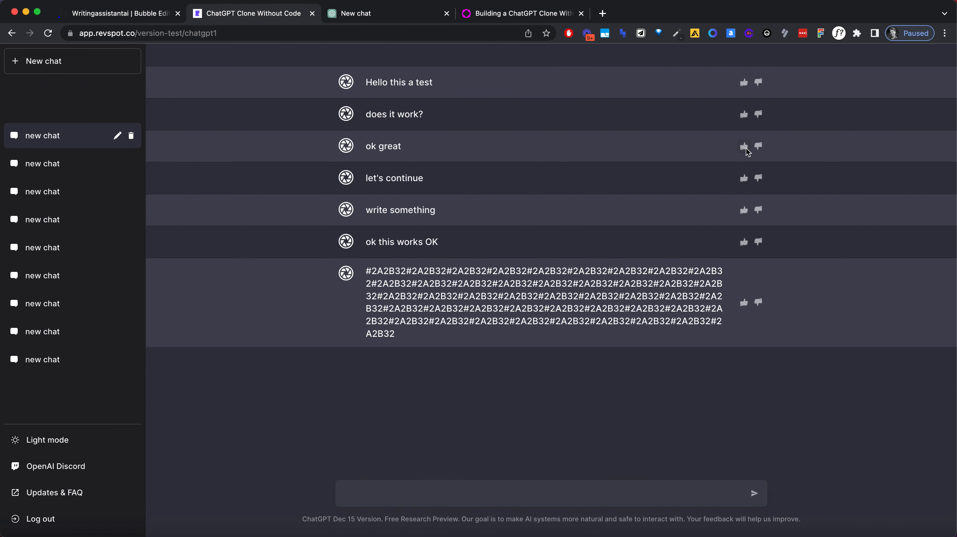
{"action": "key", "text": "ctrl+Tab"}
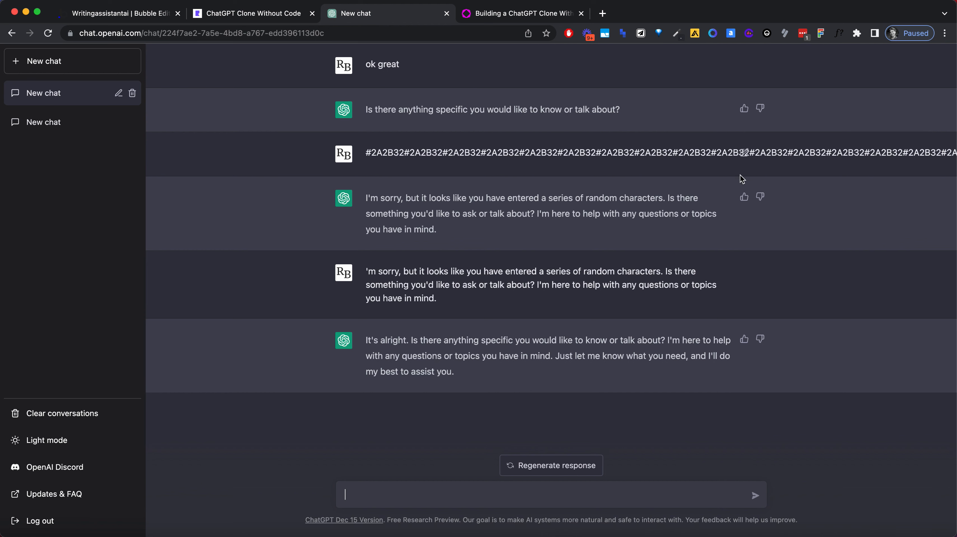
{"action": "left_click", "coordinate": [240, 16]}
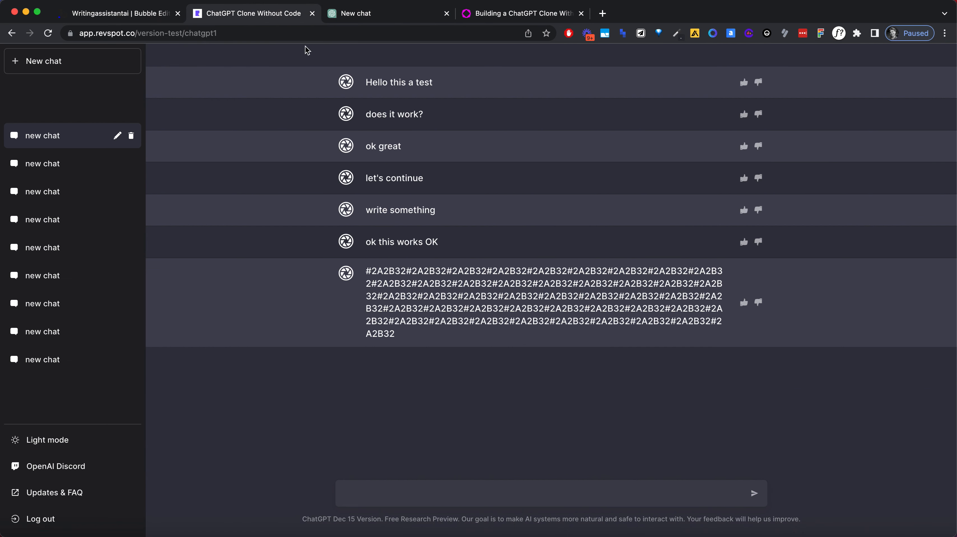
{"action": "left_click", "coordinate": [353, 16]}
{"action": "left_click", "coordinate": [259, 14]}
Step: In Bubble's workflows, inspect the chatType set by the create chatMessage action in both Group A click events
{"action": "left_click", "coordinate": [105, 13]}
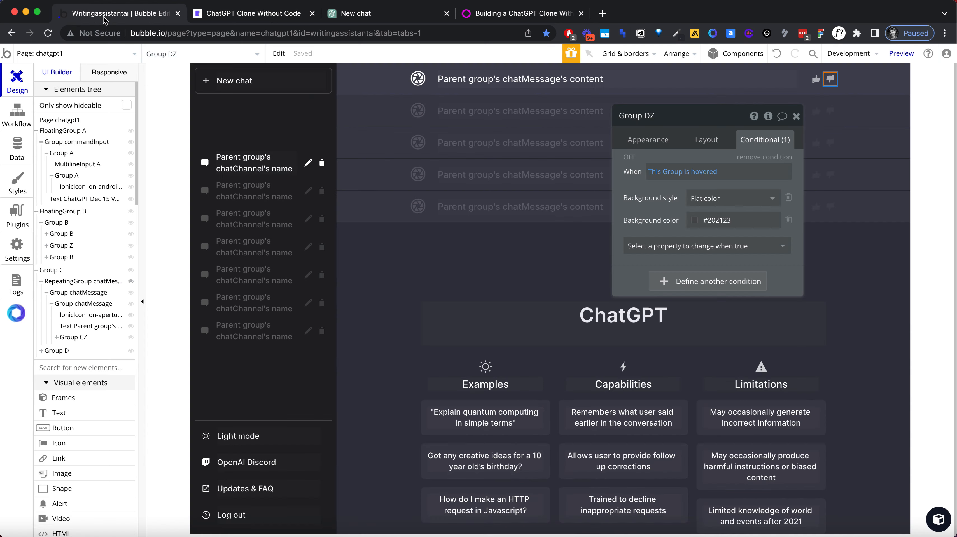
{"action": "left_click", "coordinate": [14, 115]}
{"action": "left_click", "coordinate": [22, 128]}
{"action": "left_click", "coordinate": [215, 129]}
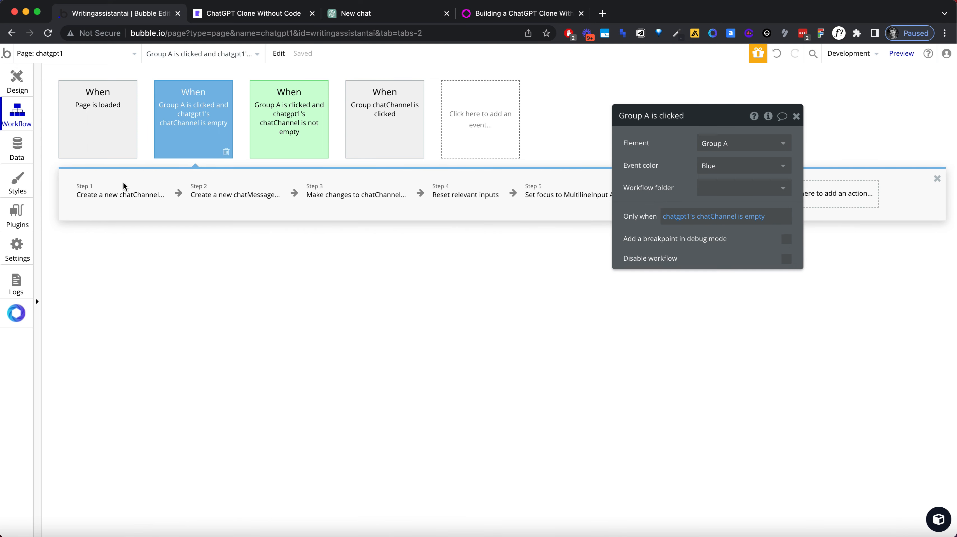
{"action": "left_click", "coordinate": [221, 194]}
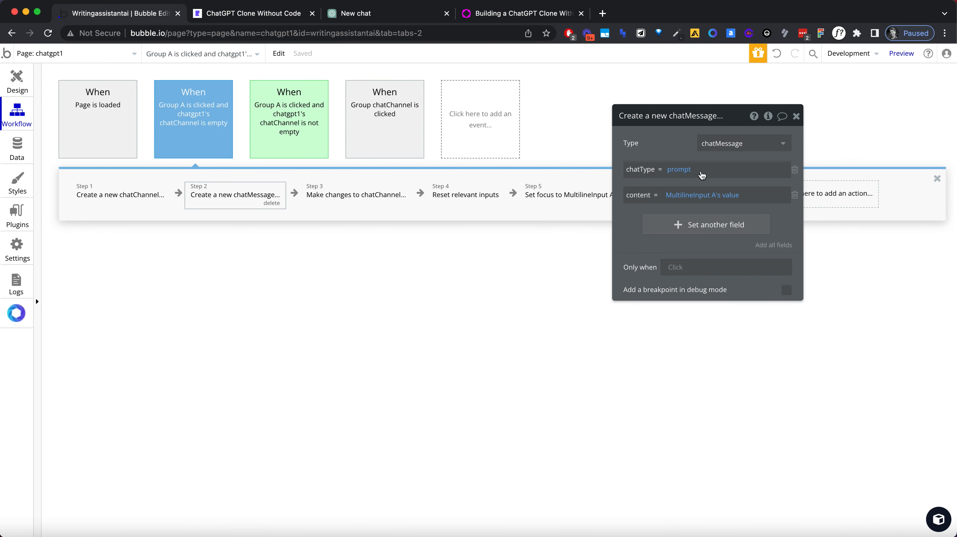
{"action": "left_click", "coordinate": [284, 125]}
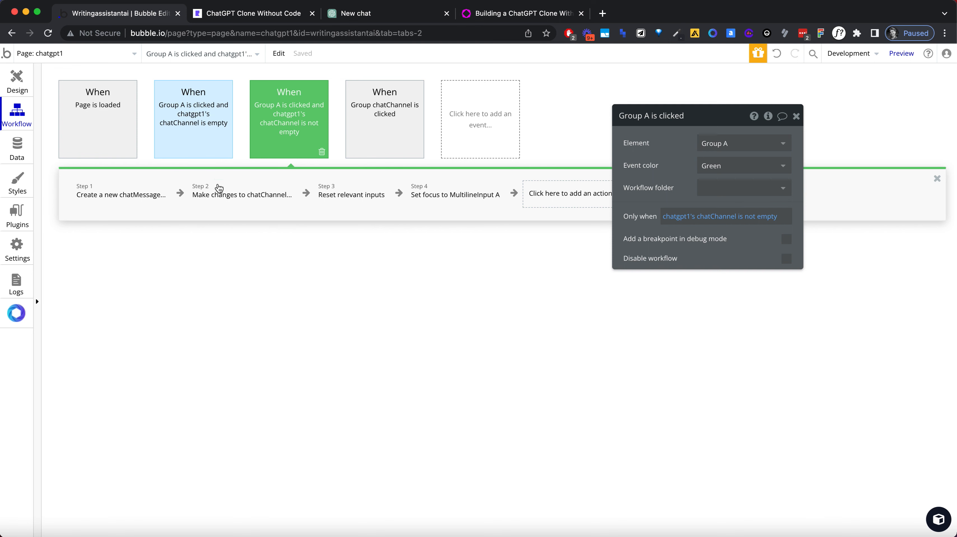
{"action": "left_click", "coordinate": [111, 194]}
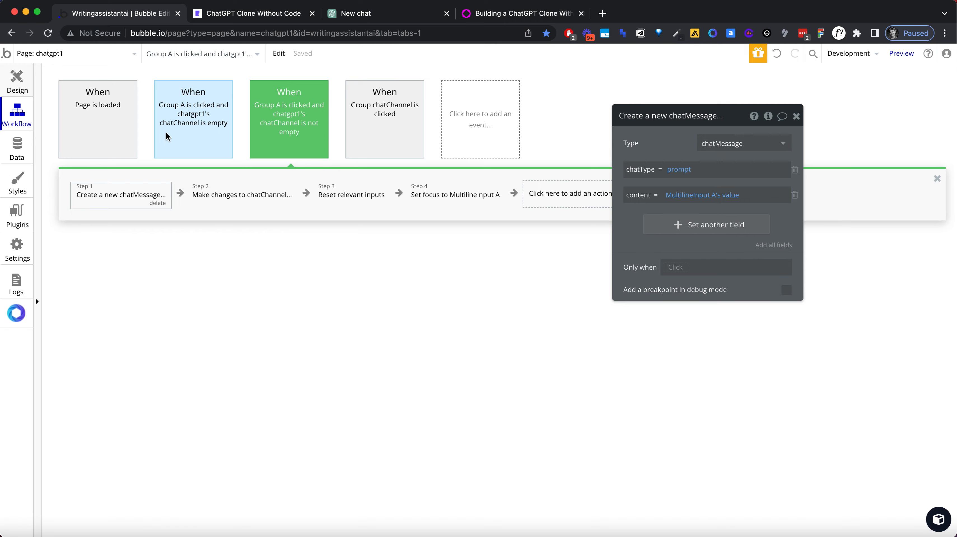
Step: Select Group CZ, the container of both thumbs icons in the message row, and open its conditional settings
{"action": "left_click", "coordinate": [21, 83]}
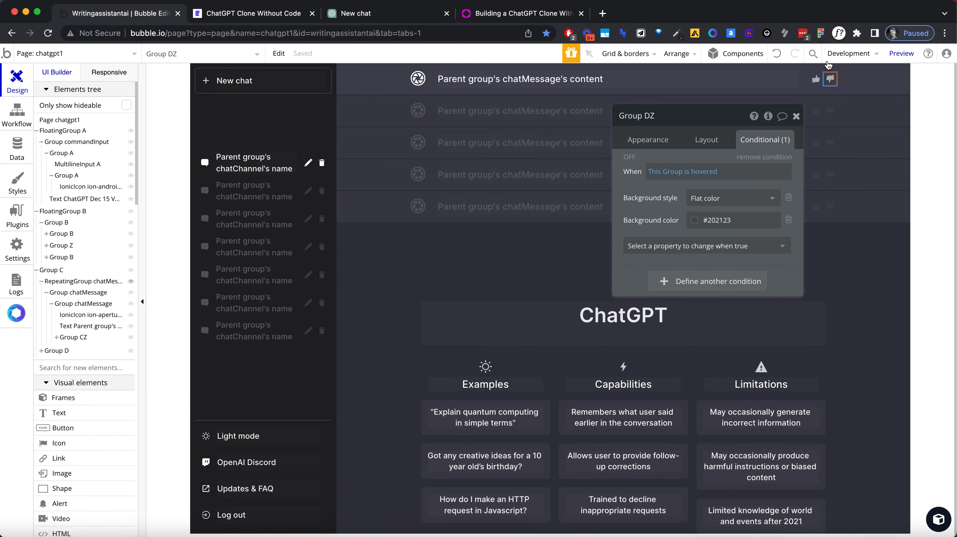
{"action": "left_click", "coordinate": [821, 84]}
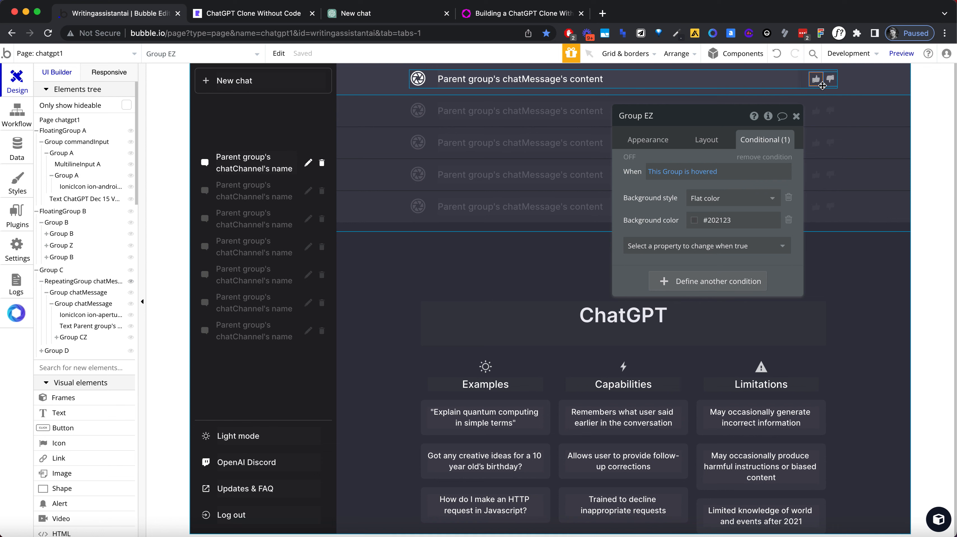
{"action": "left_click", "coordinate": [819, 78]}
{"action": "left_click", "coordinate": [821, 71]}
{"action": "left_click", "coordinate": [824, 82]}
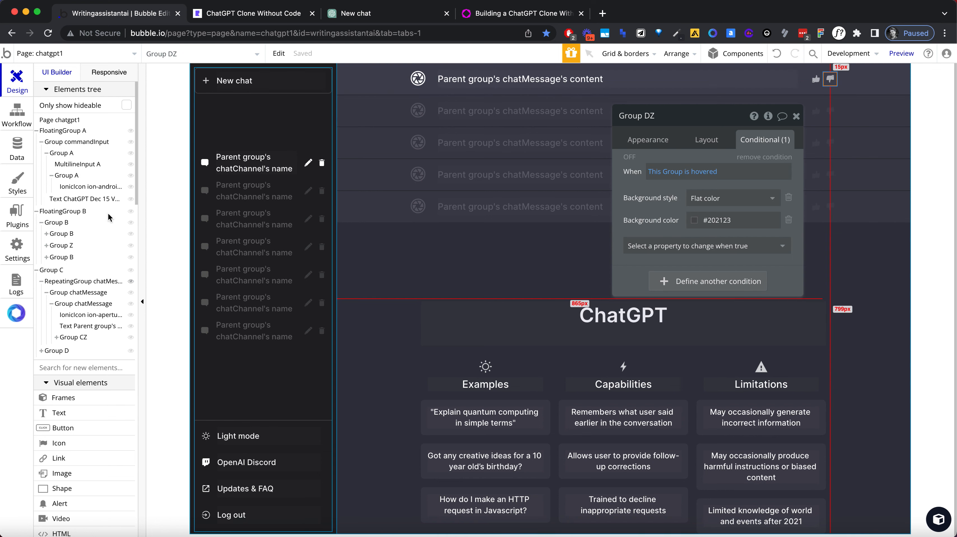
{"action": "left_click", "coordinate": [72, 337]}
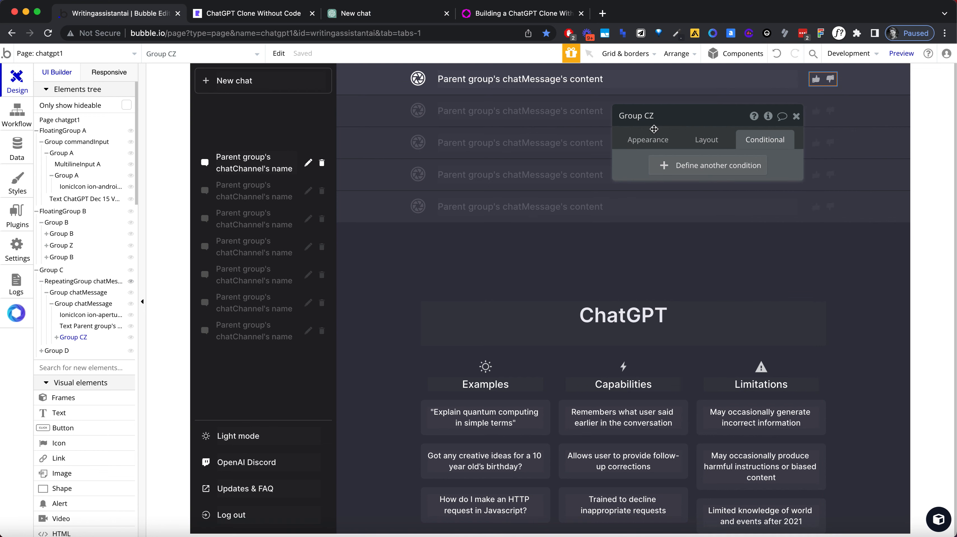
{"action": "left_click", "coordinate": [662, 145]}
{"action": "left_click", "coordinate": [713, 142]}
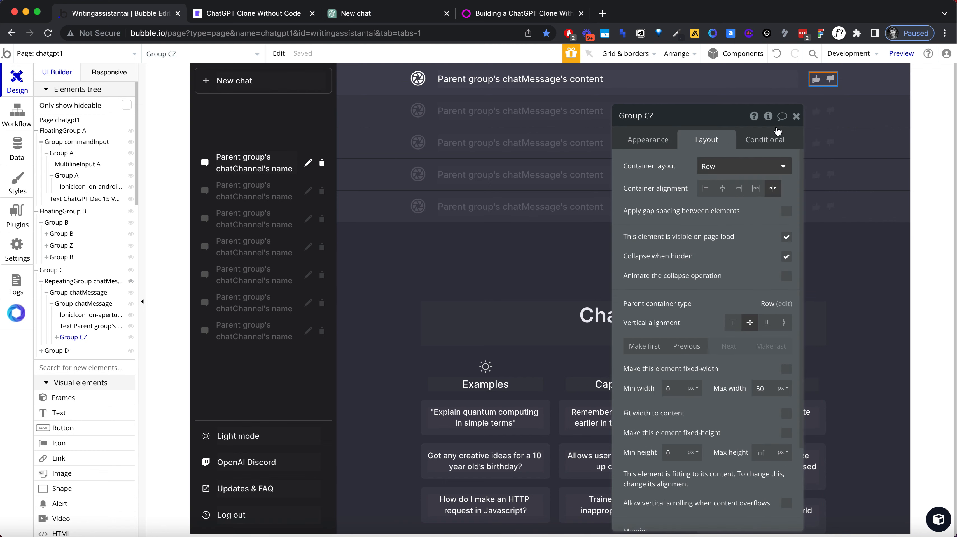
{"action": "left_click", "coordinate": [763, 140]}
Step: Define a condition on Group CZ for when Parent group's chatMessage's chatType's Display is not prompt
{"action": "left_click", "coordinate": [688, 166]}
{"action": "left_click", "coordinate": [663, 170]}
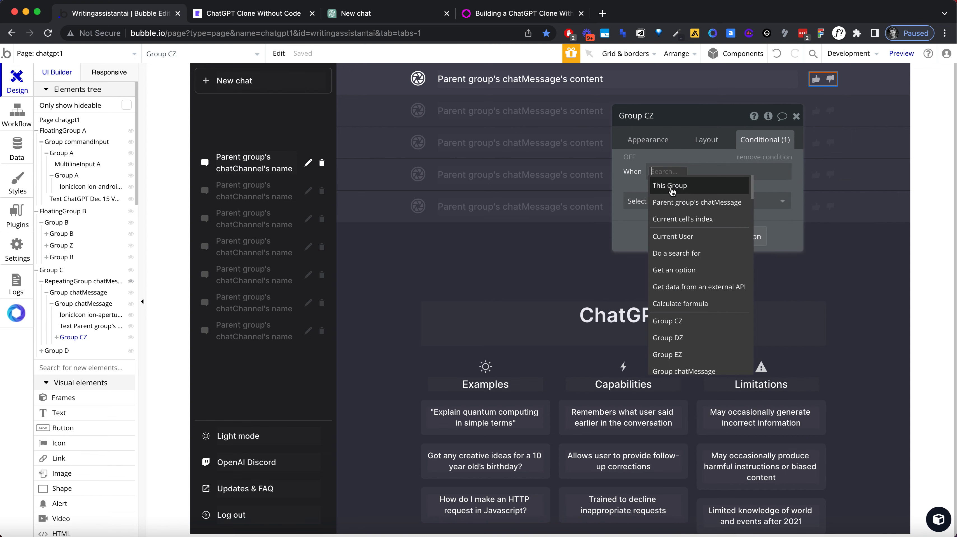
{"action": "left_click", "coordinate": [692, 202]}
{"action": "left_click", "coordinate": [776, 203]}
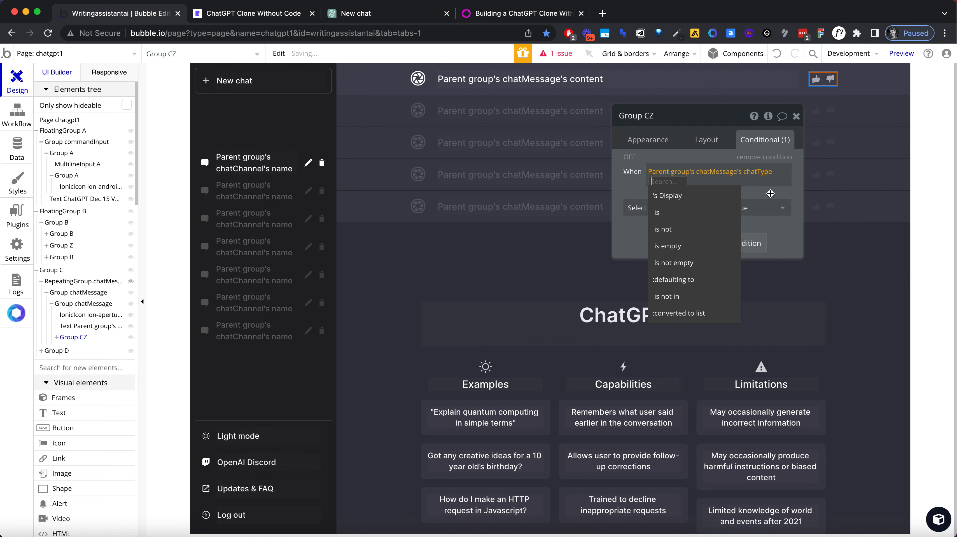
{"action": "left_click", "coordinate": [679, 196]}
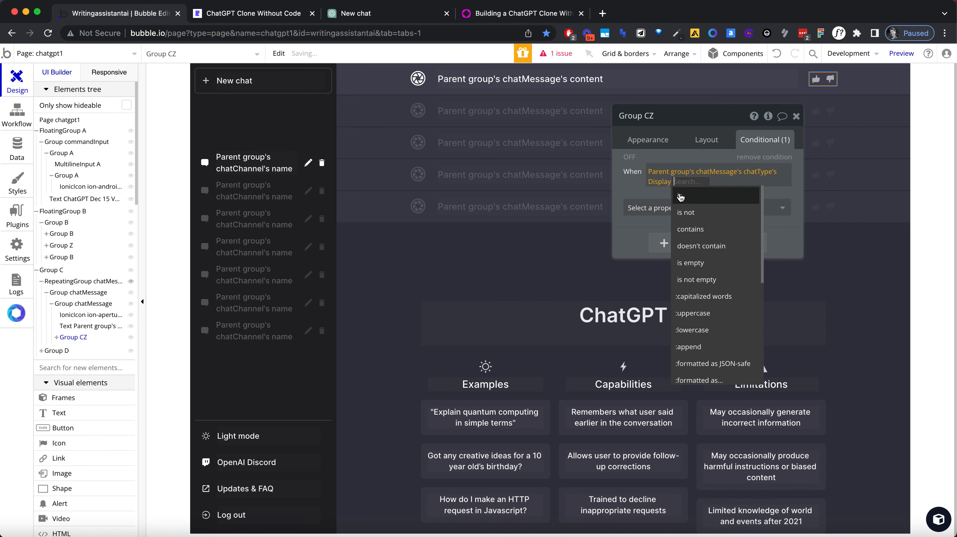
{"action": "left_click", "coordinate": [692, 214]}
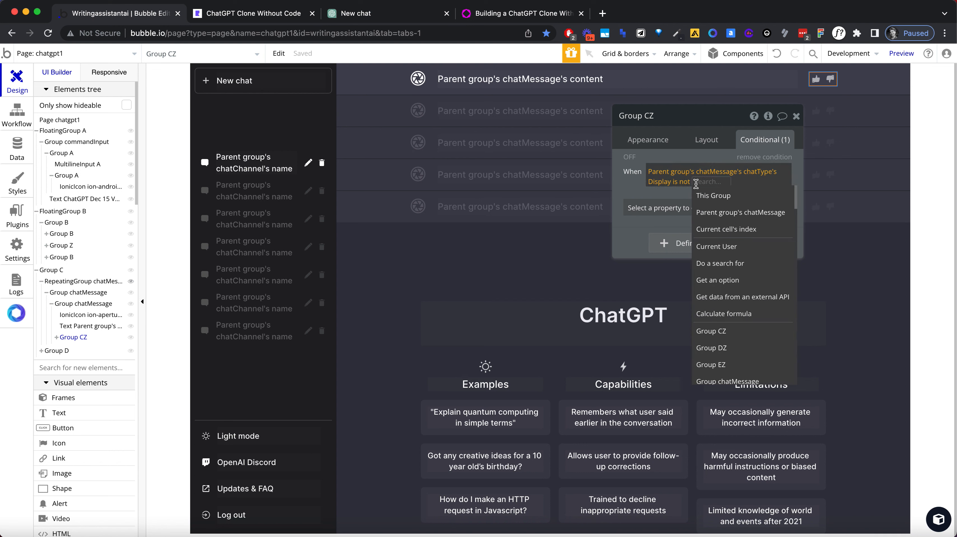
{"action": "type", "text": "prompt"}
Step: Add the "This element is visible" property to Group CZ's condition, leave it unchecked, and close the group's properties
{"action": "left_click", "coordinate": [684, 191]}
{"action": "left_click", "coordinate": [690, 208]}
{"action": "left_click", "coordinate": [695, 221]}
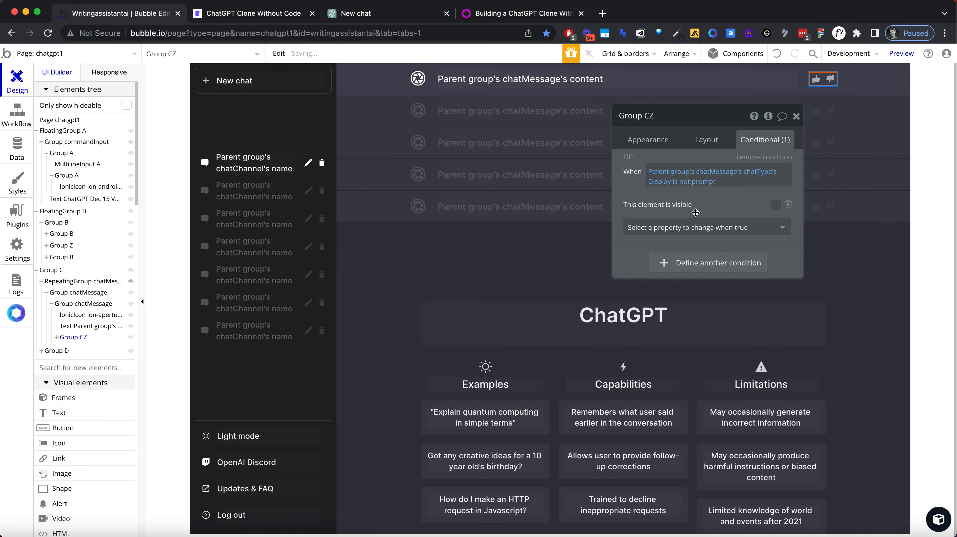
{"action": "left_click", "coordinate": [796, 116]}
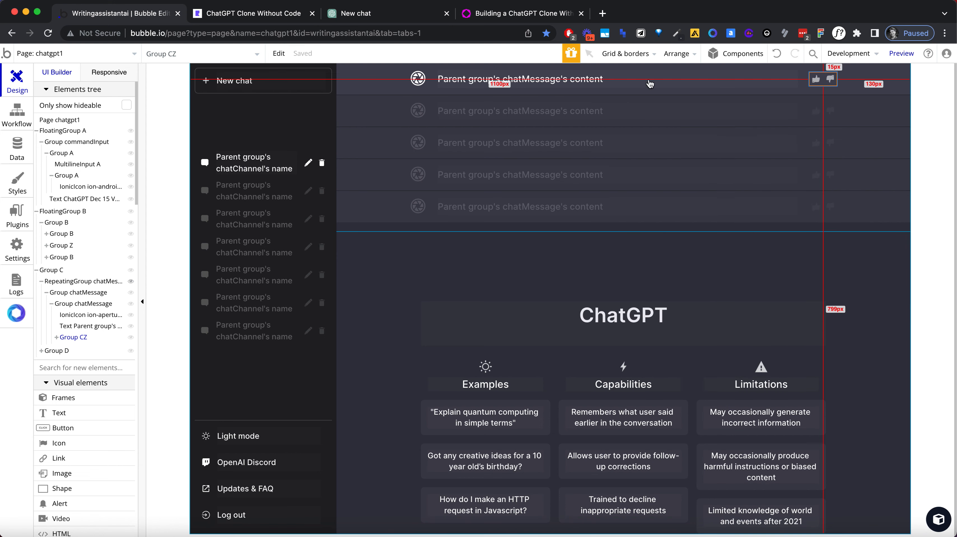
Step: Reload the clone's preview, reopen the first chat and check the thumbs icons on its message rows
{"action": "left_click", "coordinate": [300, 20]}
{"action": "left_click", "coordinate": [291, 33]}
{"action": "key", "text": "Return"}
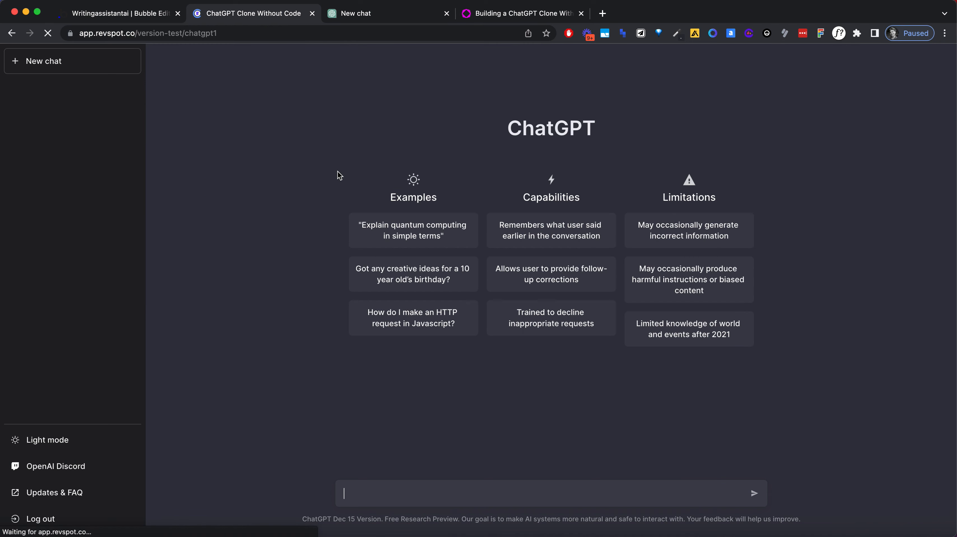
{"action": "left_click", "coordinate": [68, 138]}
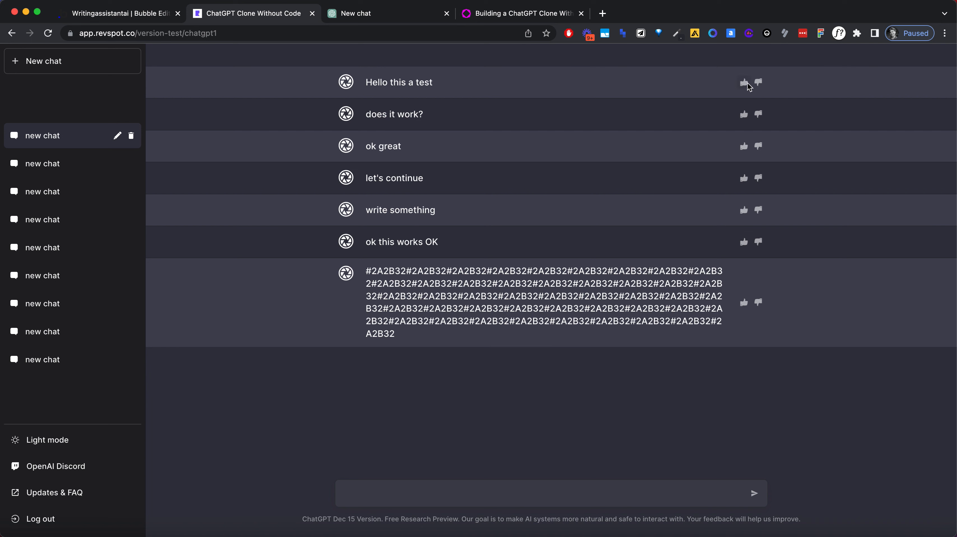
{"action": "triple_click", "coordinate": [416, 294]}
{"action": "left_click", "coordinate": [451, 326]}
{"action": "left_click", "coordinate": [429, 248]}
{"action": "double_click", "coordinate": [429, 207]}
{"action": "left_click", "coordinate": [491, 346]}
Step: Rename the thumbs-up icon's group in the Bubble editor as Group reactionGood
{"action": "left_click", "coordinate": [166, 15]}
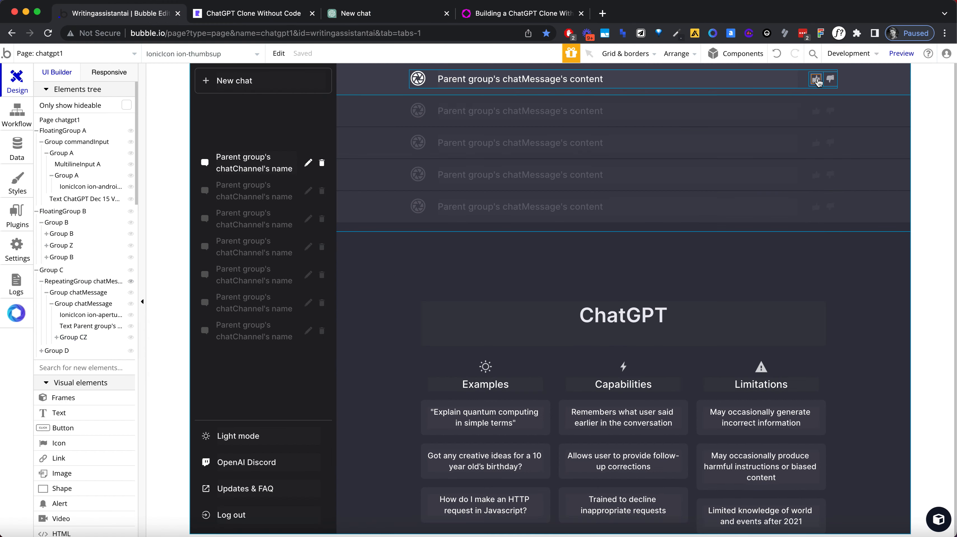
{"action": "double_click", "coordinate": [818, 82]}
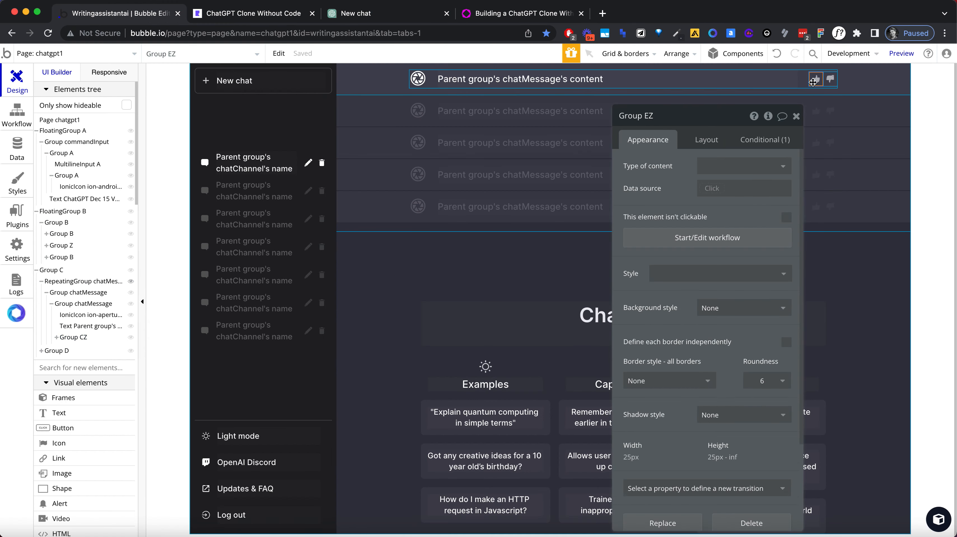
{"action": "left_click", "coordinate": [671, 121]}
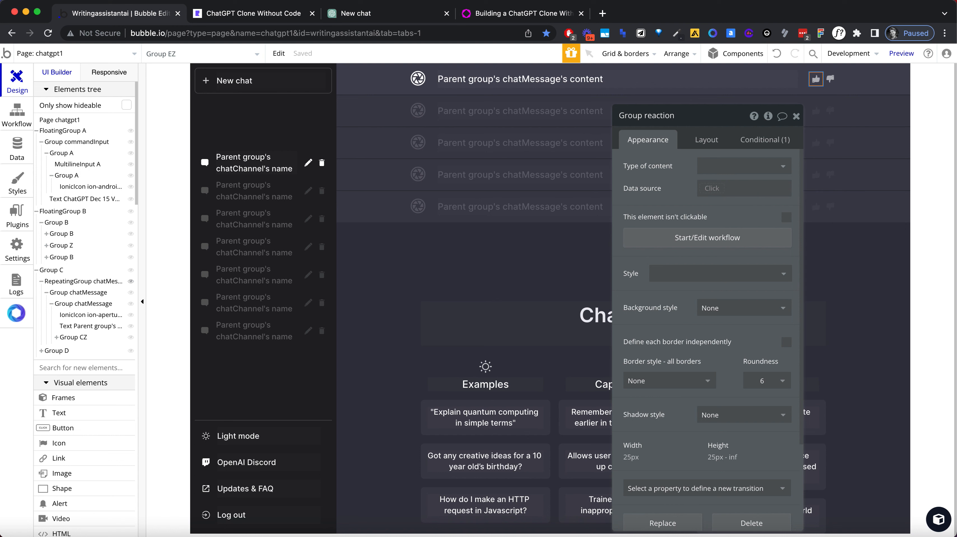
{"action": "key", "text": "Return"}
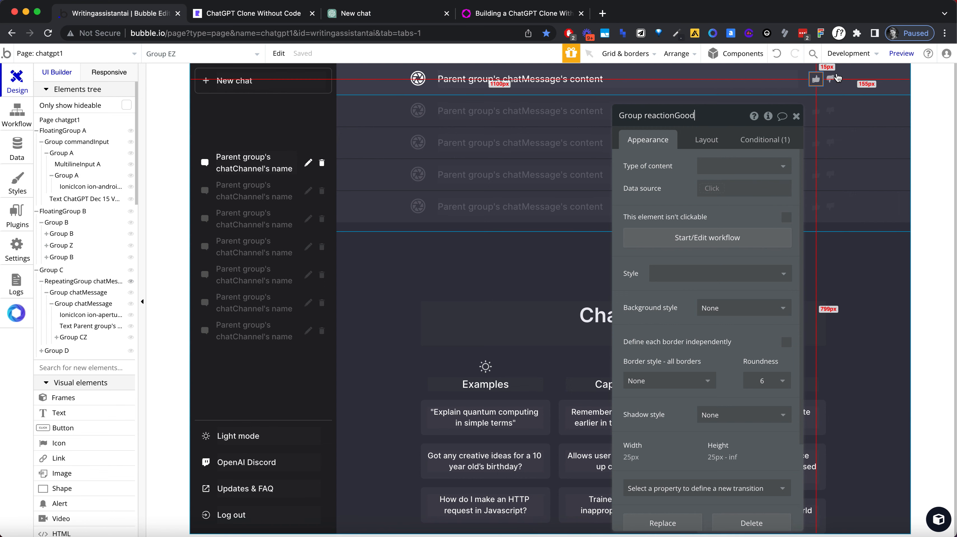
Step: Rename the thumbs-down icon's group as Group reactionBad
{"action": "left_click", "coordinate": [836, 77]}
{"action": "left_click", "coordinate": [836, 77]}
{"action": "left_click", "coordinate": [691, 117]}
{"action": "key", "text": "BackSpace"}
{"action": "key", "text": "BackSpace"}
{"action": "type", "text": "re"}
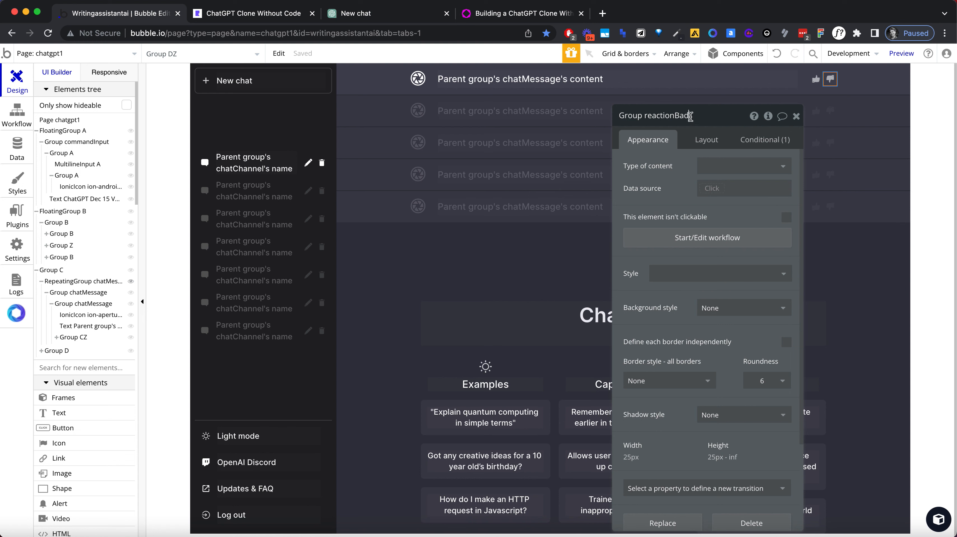
Step: Create a workflow for when Group reactionGood is clicked and add a "Make changes to thing" action to it
{"action": "left_click", "coordinate": [820, 77]}
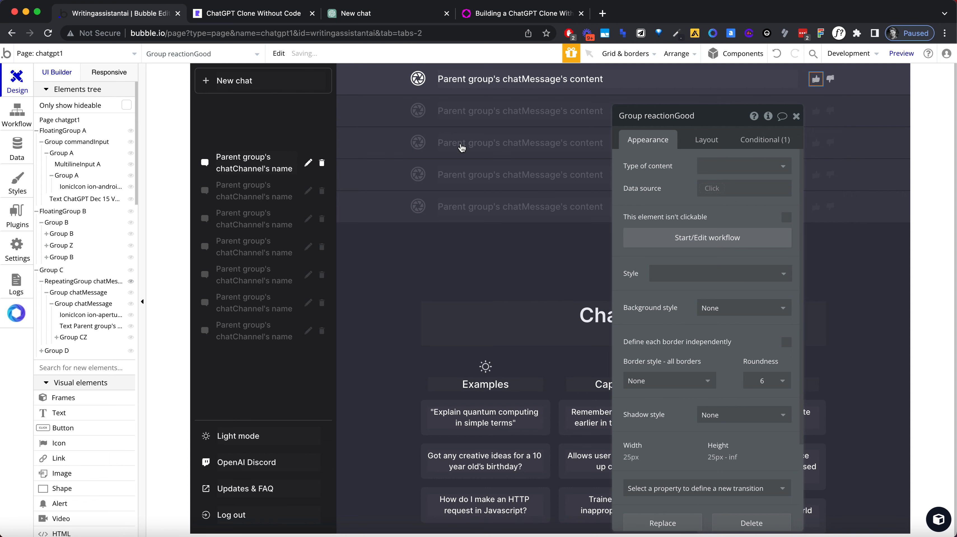
{"action": "left_click", "coordinate": [707, 238]}
{"action": "left_click", "coordinate": [135, 194]}
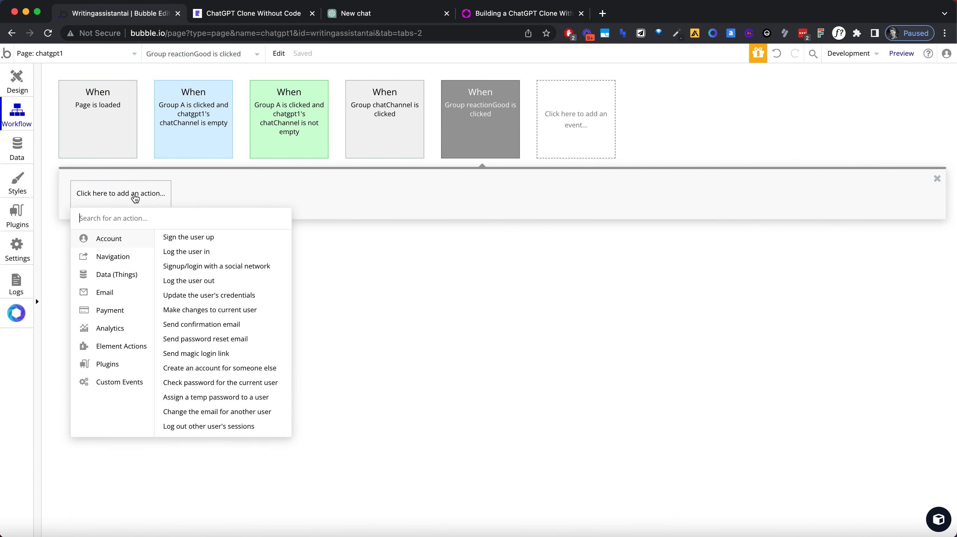
{"action": "type", "text": "change"}
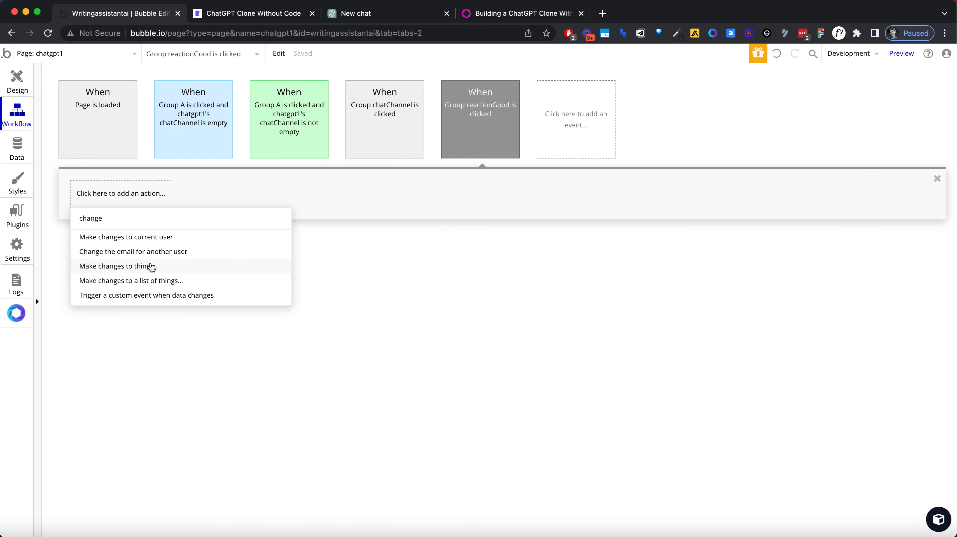
{"action": "left_click", "coordinate": [150, 266]}
Step: Try to use RepeatingGroup chatMessage as the thing to change in the reactionGood workflow's action
{"action": "left_click", "coordinate": [722, 145]}
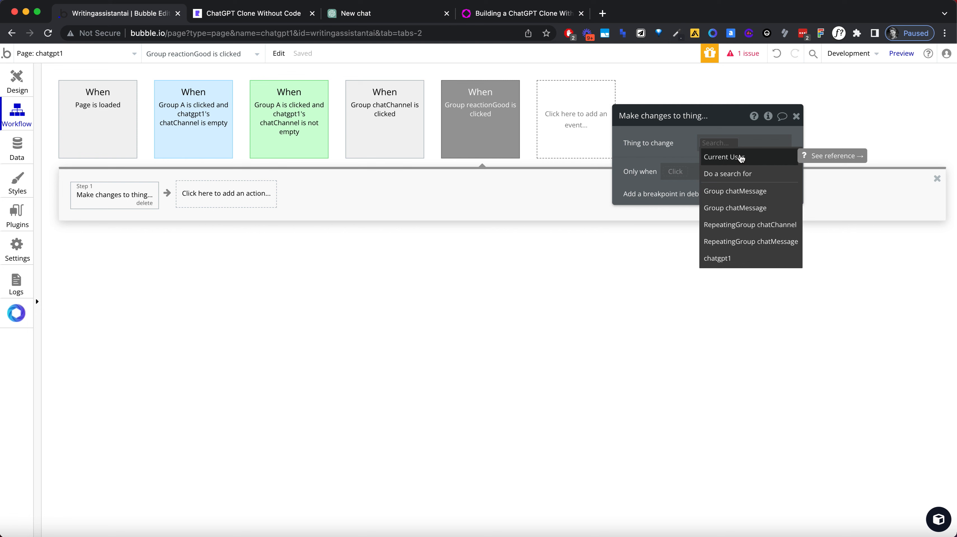
{"action": "type", "text": "cha"}
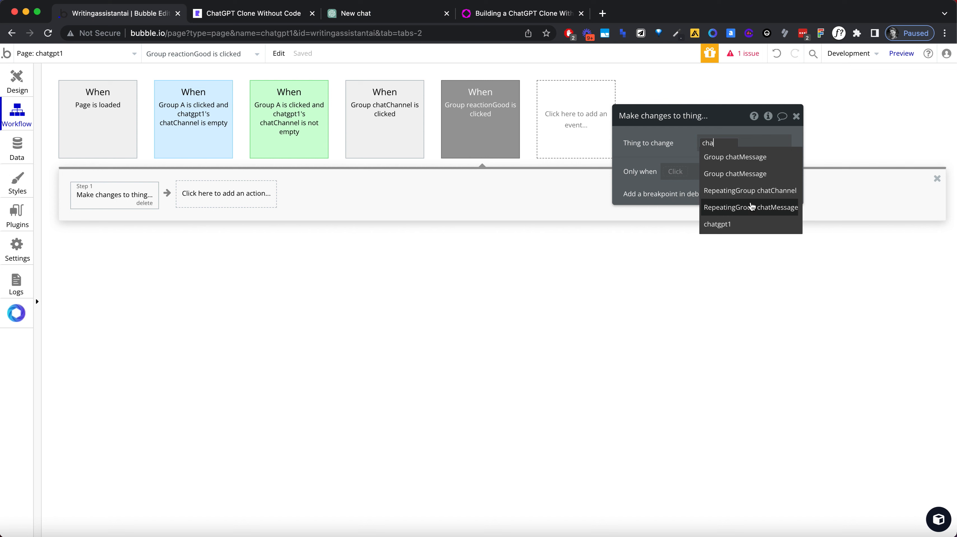
{"action": "left_click", "coordinate": [748, 207]}
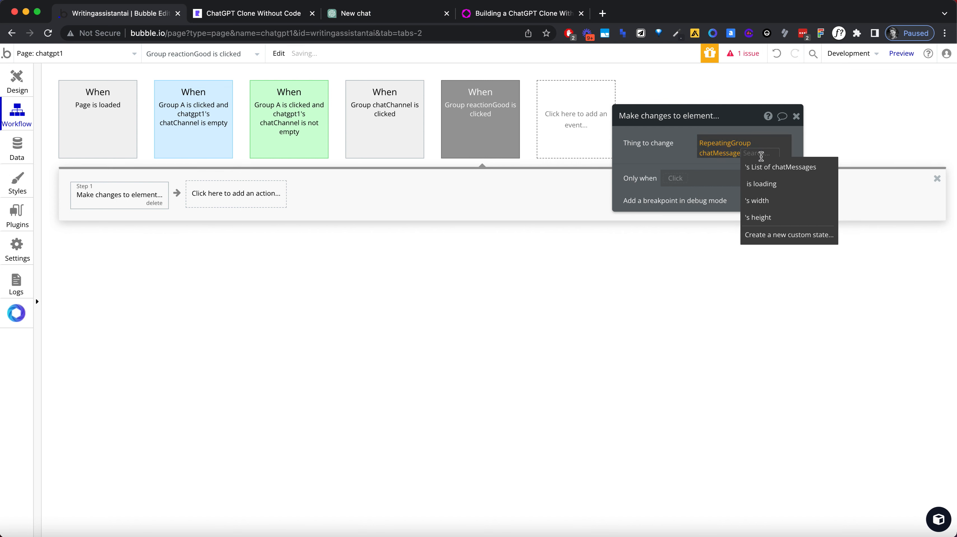
{"action": "left_click", "coordinate": [685, 147]}
Step: Set Group CZ's type of content to chatMessage and its data source to Parent group's chatMessage
{"action": "left_click", "coordinate": [17, 81]}
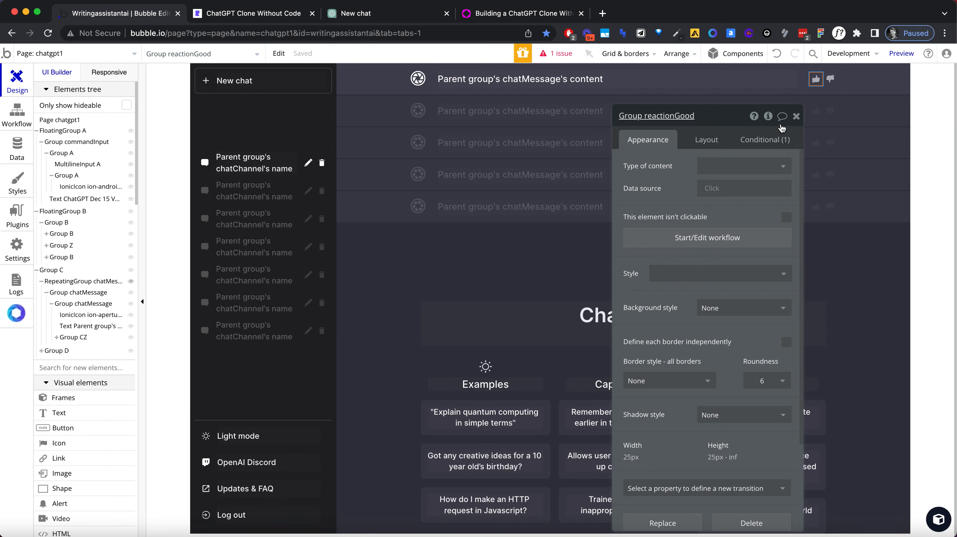
{"action": "left_click", "coordinate": [799, 87]}
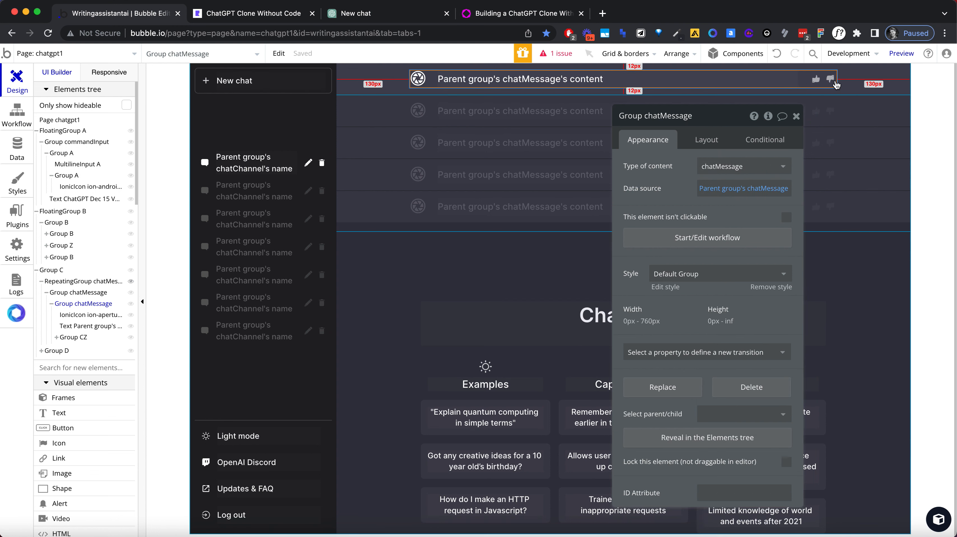
{"action": "left_click", "coordinate": [823, 85]}
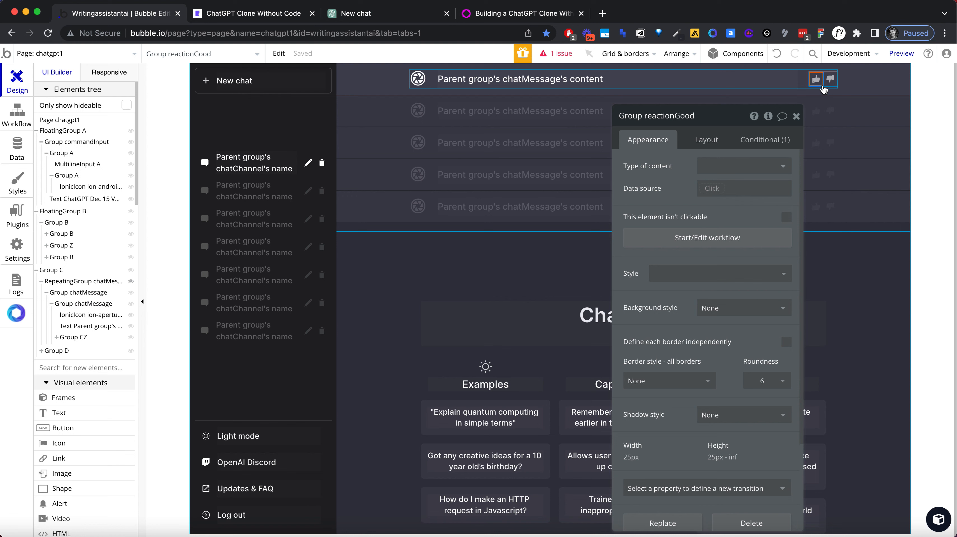
{"action": "left_click", "coordinate": [77, 337]}
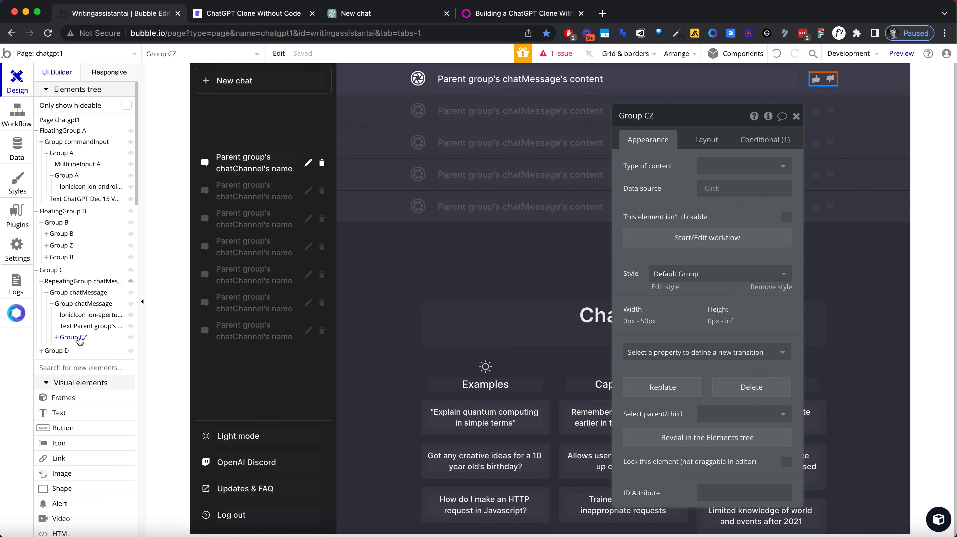
{"action": "left_click", "coordinate": [709, 166]}
{"action": "type", "text": "cha"}
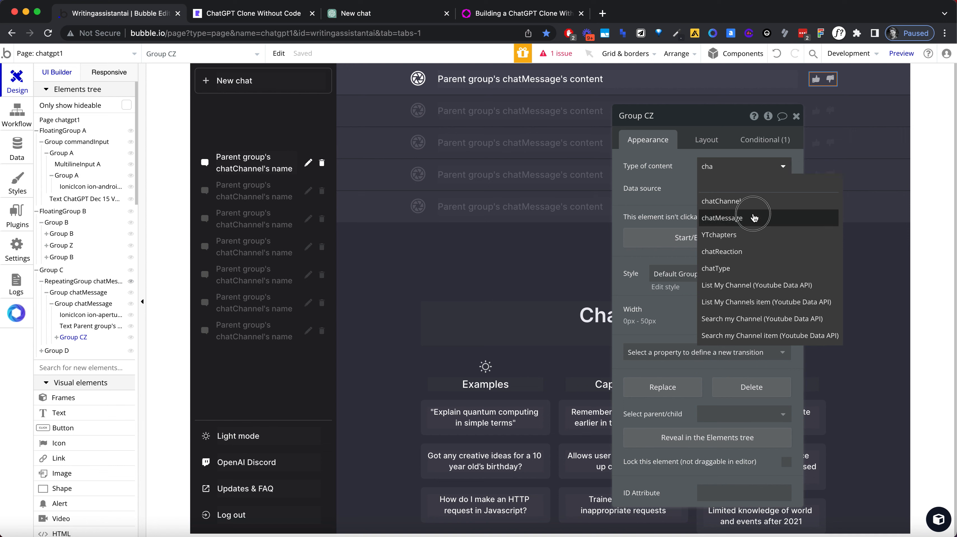
{"action": "left_click", "coordinate": [753, 218]}
{"action": "left_click", "coordinate": [716, 188]}
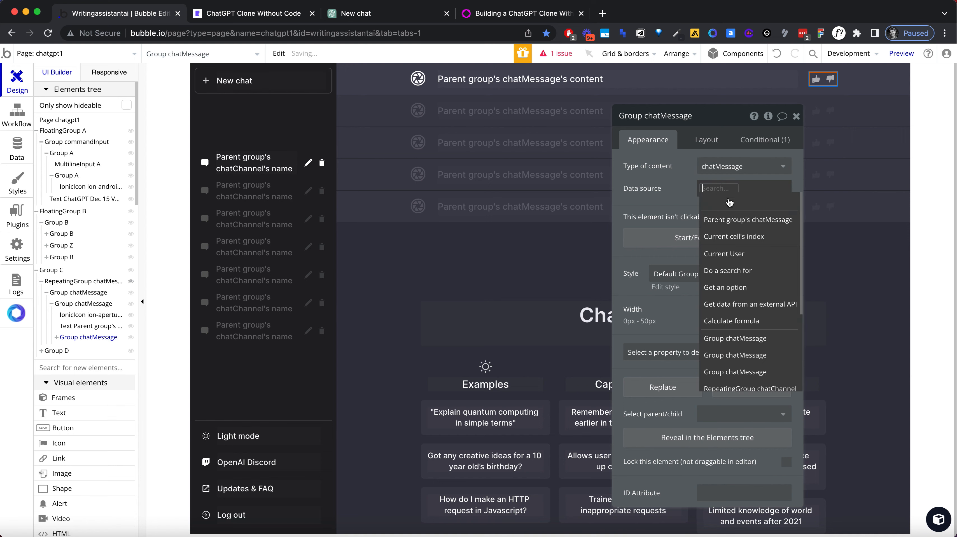
{"action": "left_click", "coordinate": [737, 218]}
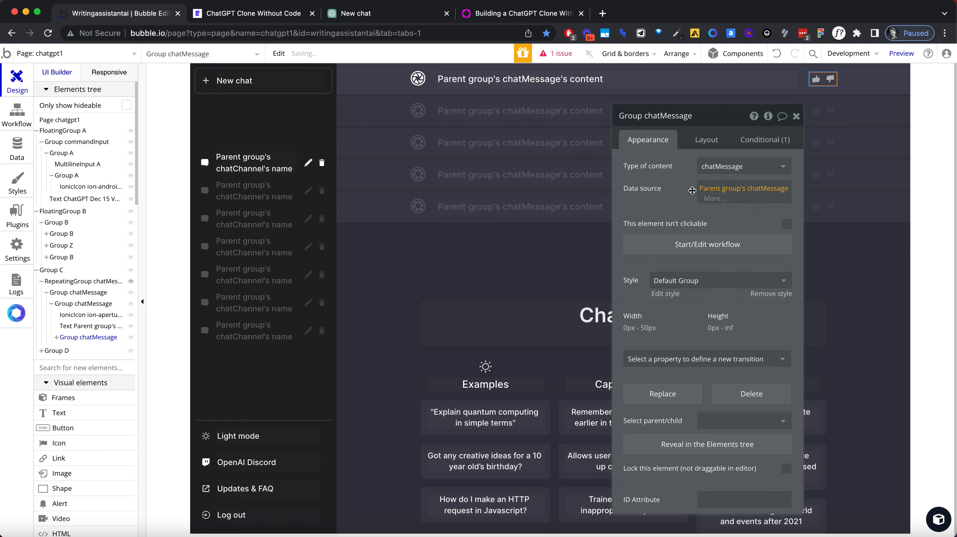
Step: Set Group reactionBad's type of content to chatMessage and its data source to Parent group's chatMessage
{"action": "left_click", "coordinate": [820, 81]}
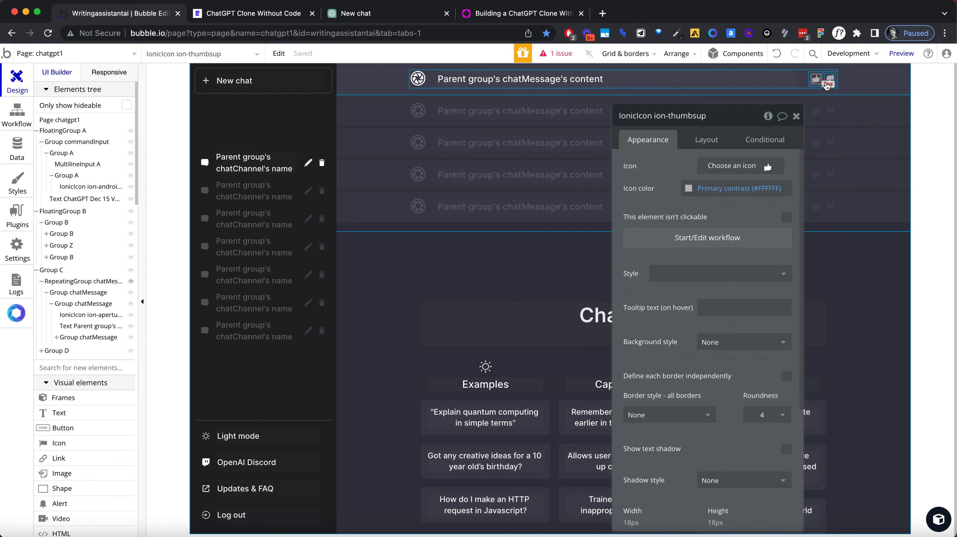
{"action": "left_click", "coordinate": [828, 79]}
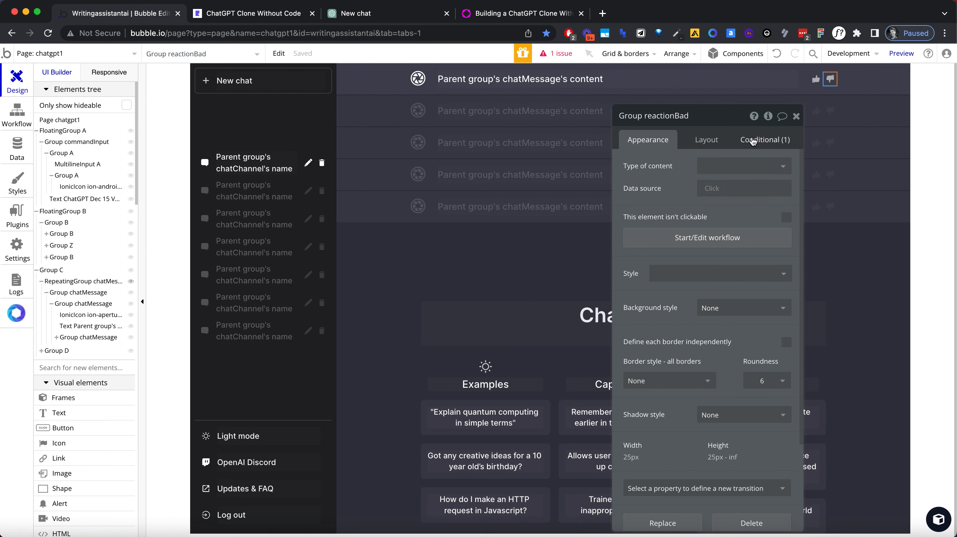
{"action": "left_click", "coordinate": [742, 165]}
{"action": "type", "text": "chat"}
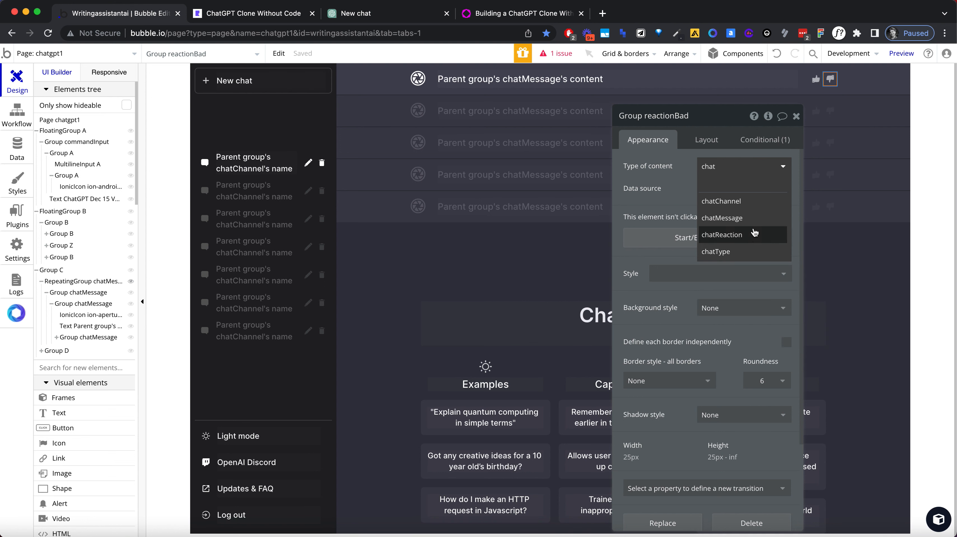
{"action": "left_click", "coordinate": [749, 220]}
{"action": "left_click", "coordinate": [713, 188]}
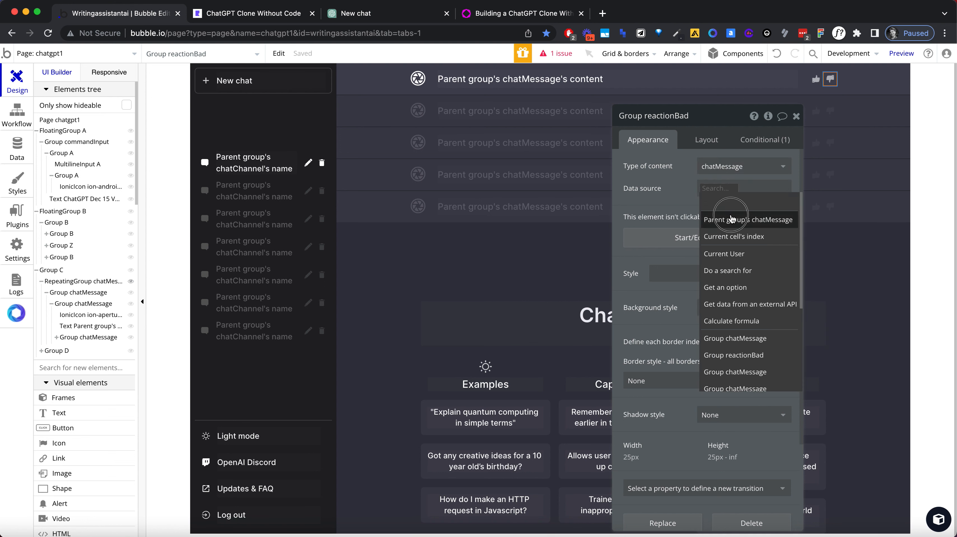
{"action": "left_click", "coordinate": [732, 217]}
Step: Set Group reactionGood's type of content to chatMessage and its data source to Parent group's chatMessage
{"action": "left_click", "coordinate": [816, 79]}
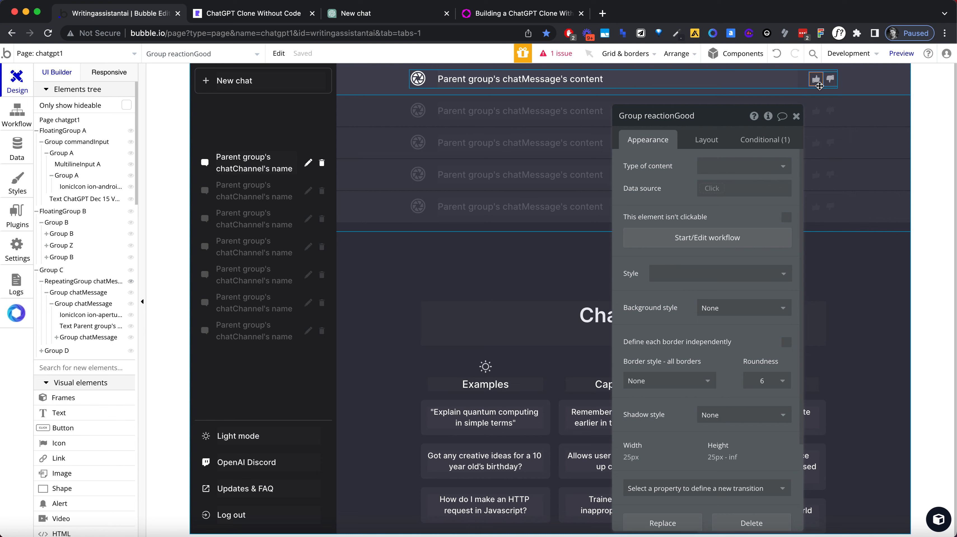
{"action": "left_click", "coordinate": [725, 166]}
{"action": "type", "text": "chat"}
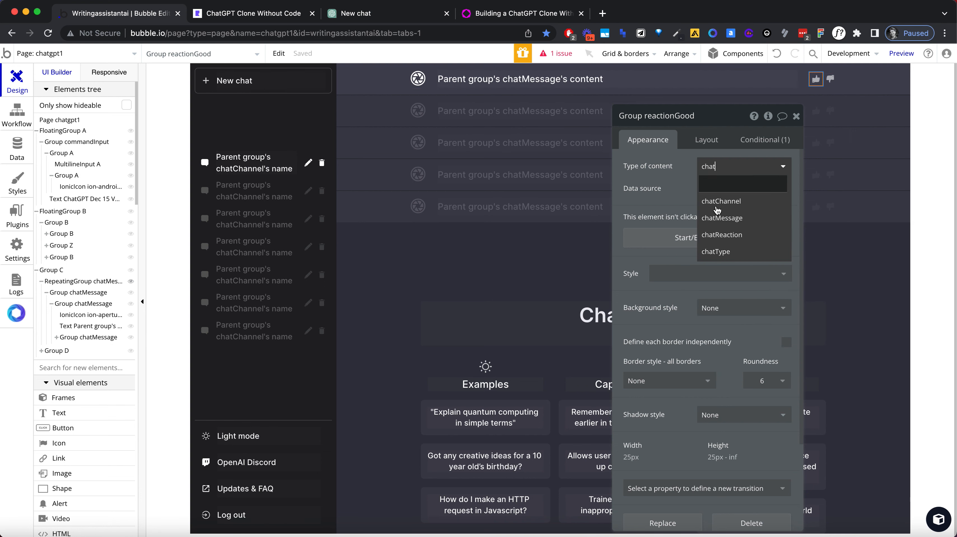
{"action": "left_click", "coordinate": [719, 220]}
{"action": "left_click", "coordinate": [713, 190]}
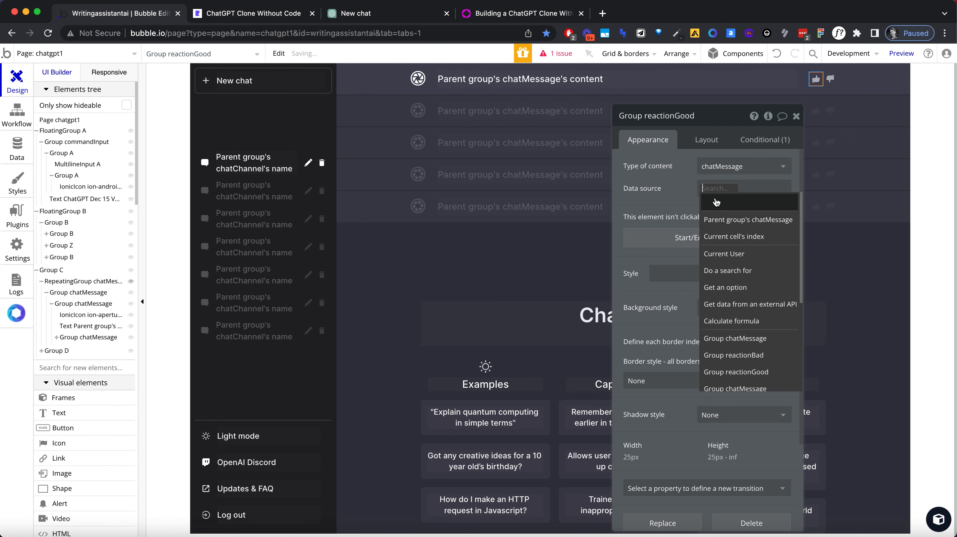
{"action": "left_click", "coordinate": [729, 217]}
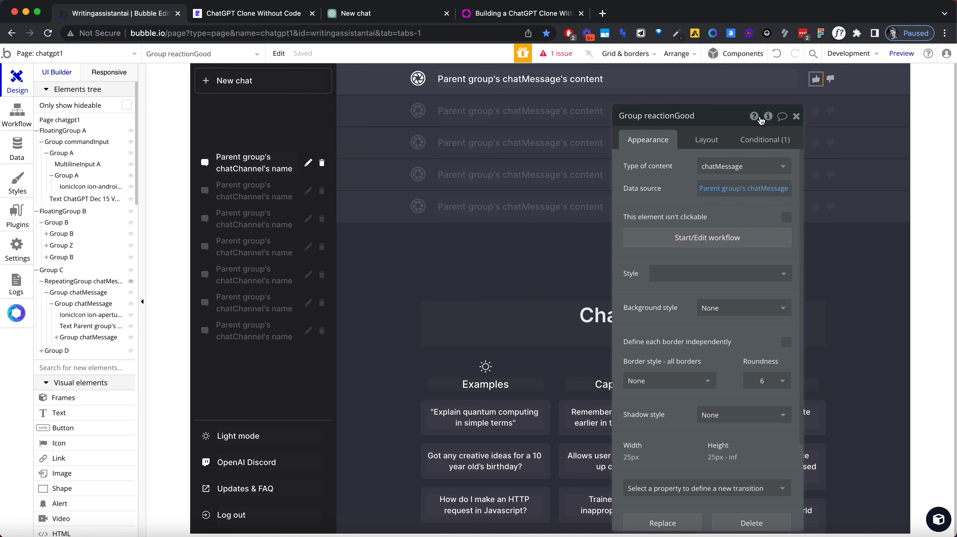
Step: In the reactionGood workflow's change action, replace the thing to change with Parent group's chatMessage
{"action": "left_click", "coordinate": [673, 238]}
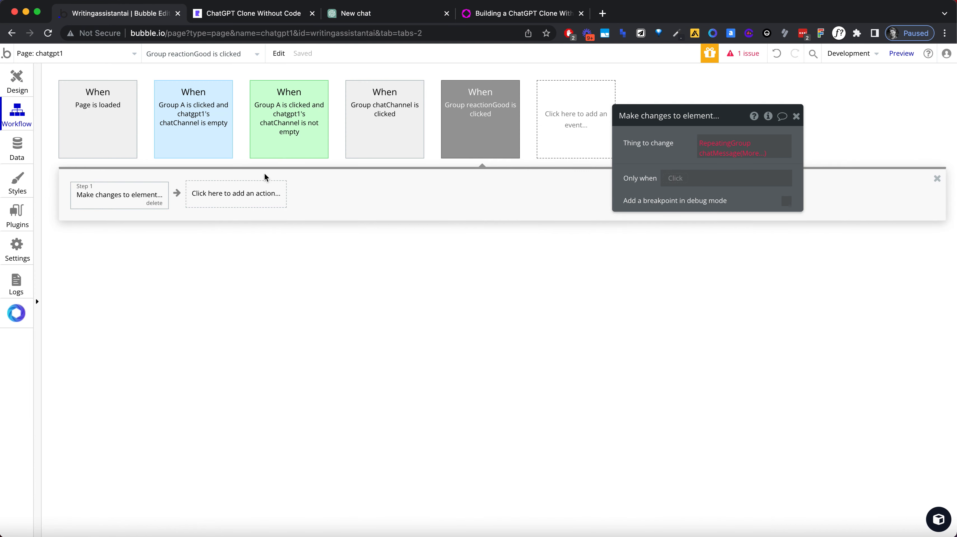
{"action": "left_click", "coordinate": [715, 151]}
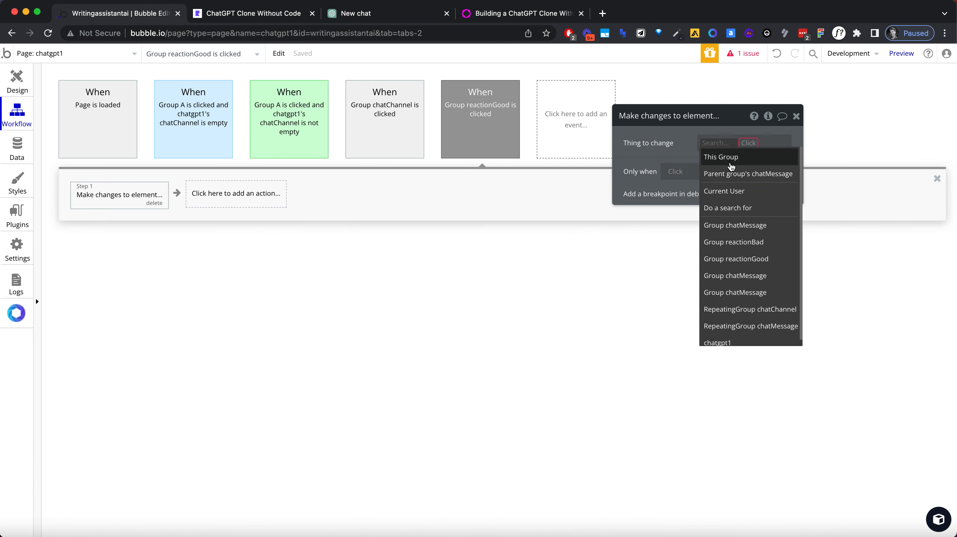
{"action": "left_click", "coordinate": [730, 173]}
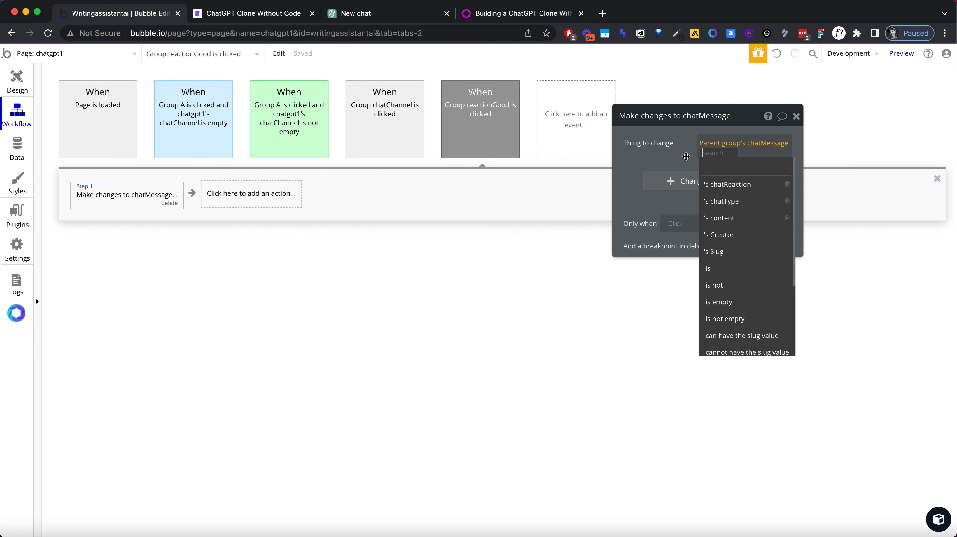
Step: Try to extend the reactionGood action's thing to change with the message's chatReaction and its Display
{"action": "left_click", "coordinate": [736, 185]}
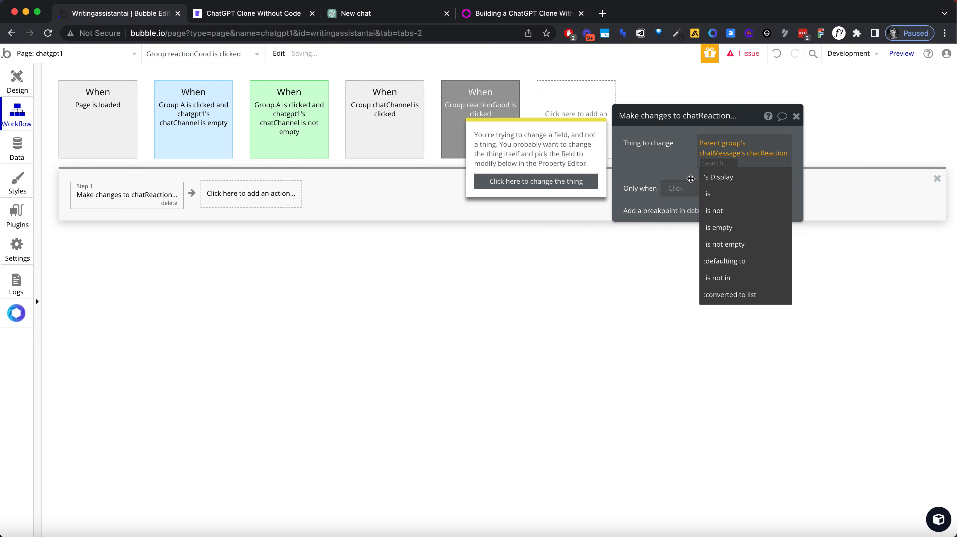
{"action": "left_click", "coordinate": [710, 178]}
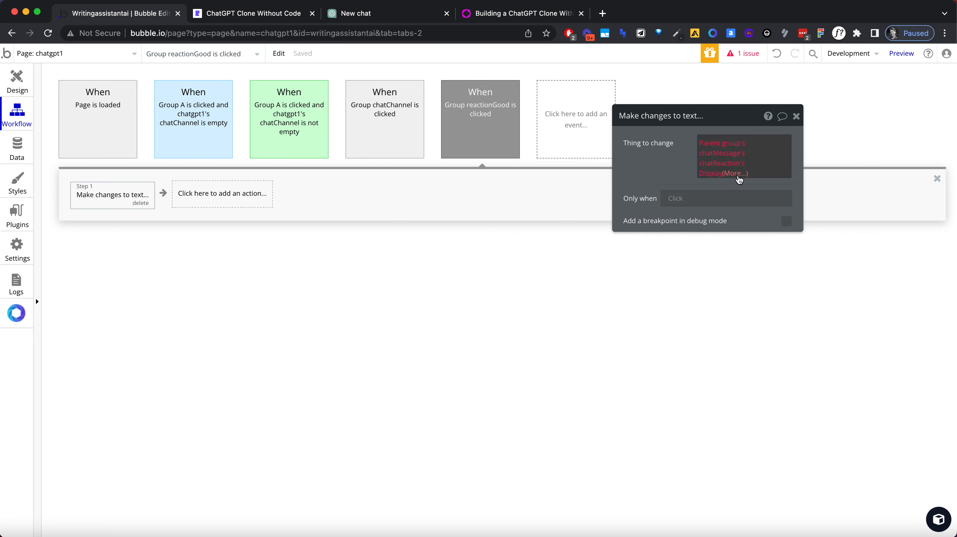
{"action": "left_click", "coordinate": [735, 174]}
{"action": "left_click", "coordinate": [674, 165]}
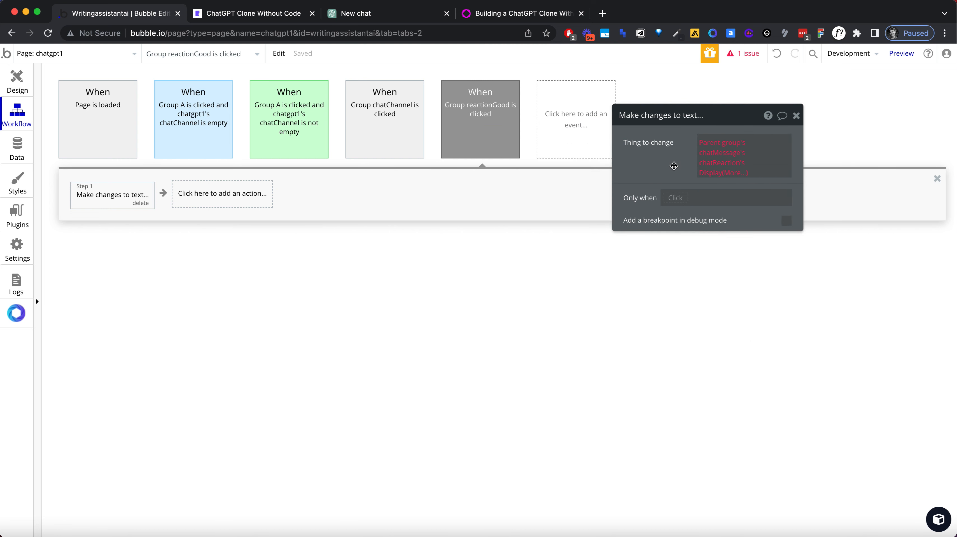
{"action": "left_click", "coordinate": [702, 171]}
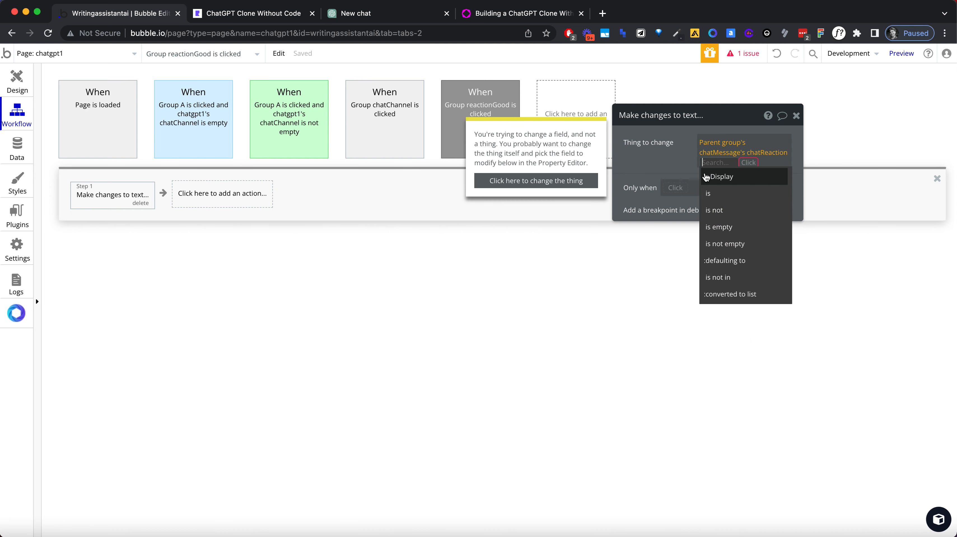
{"action": "key", "text": "BackSpace"}
{"action": "left_click", "coordinate": [710, 167]}
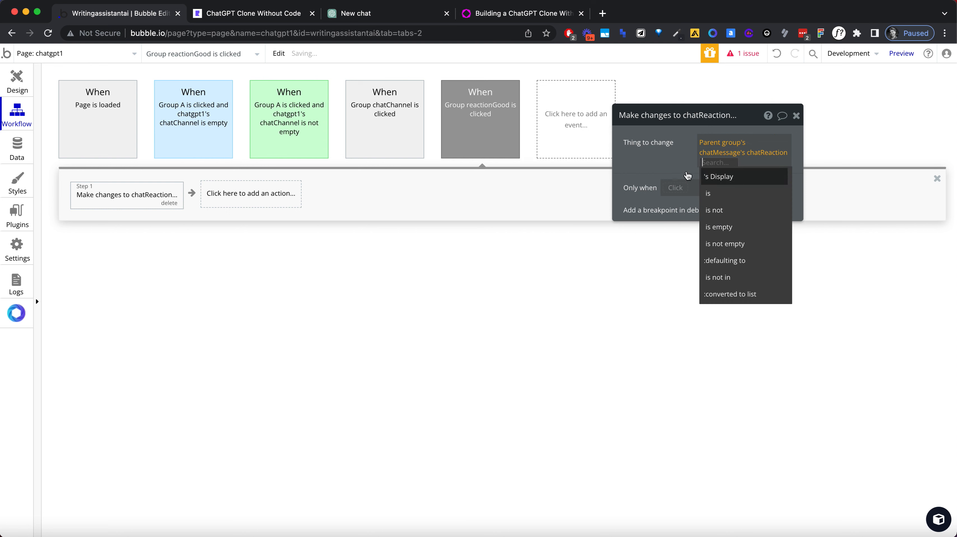
{"action": "left_click", "coordinate": [677, 166]}
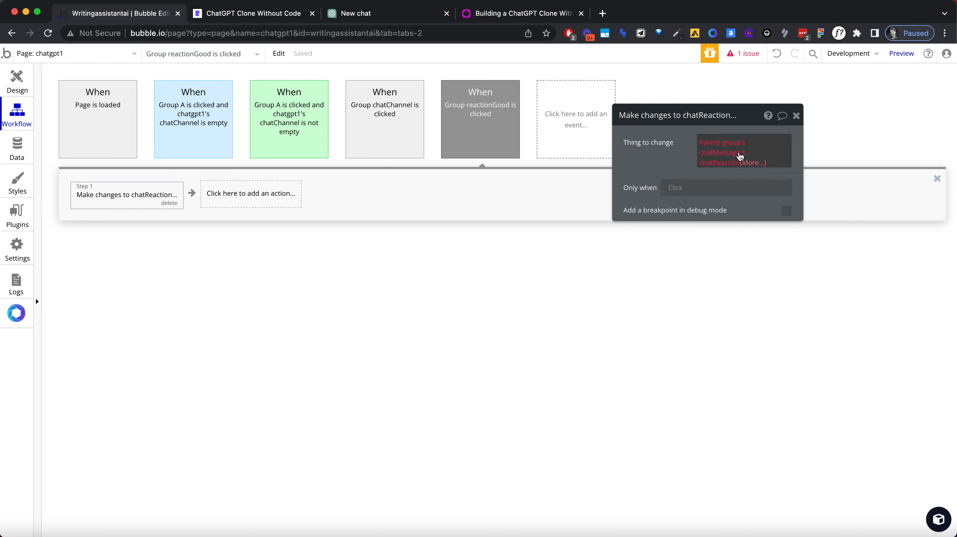
{"action": "left_click", "coordinate": [796, 115]}
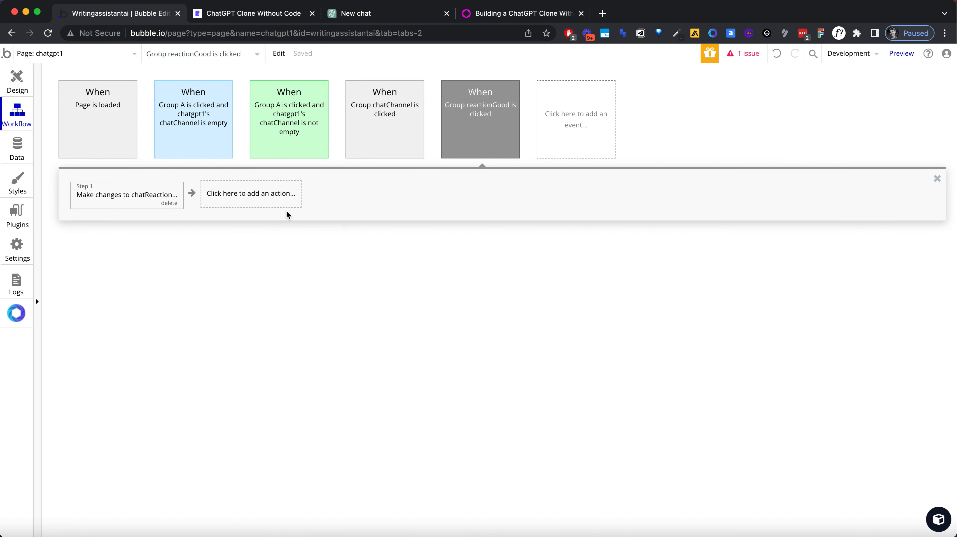
Step: Remove chatReaction from the reactionGood action's thing to change, keeping only Parent group's chatMessage
{"action": "left_click", "coordinate": [162, 200]}
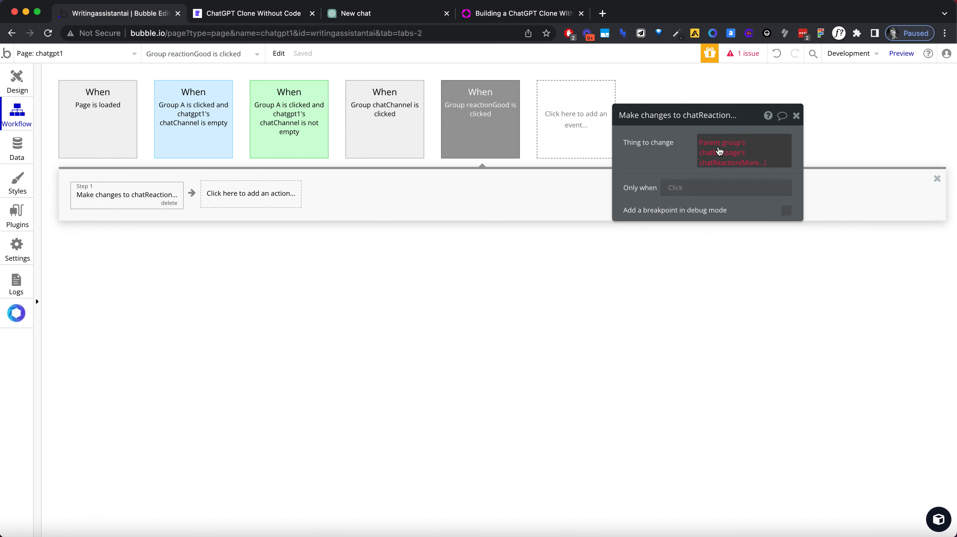
{"action": "left_click", "coordinate": [716, 145]}
{"action": "left_click", "coordinate": [747, 173]}
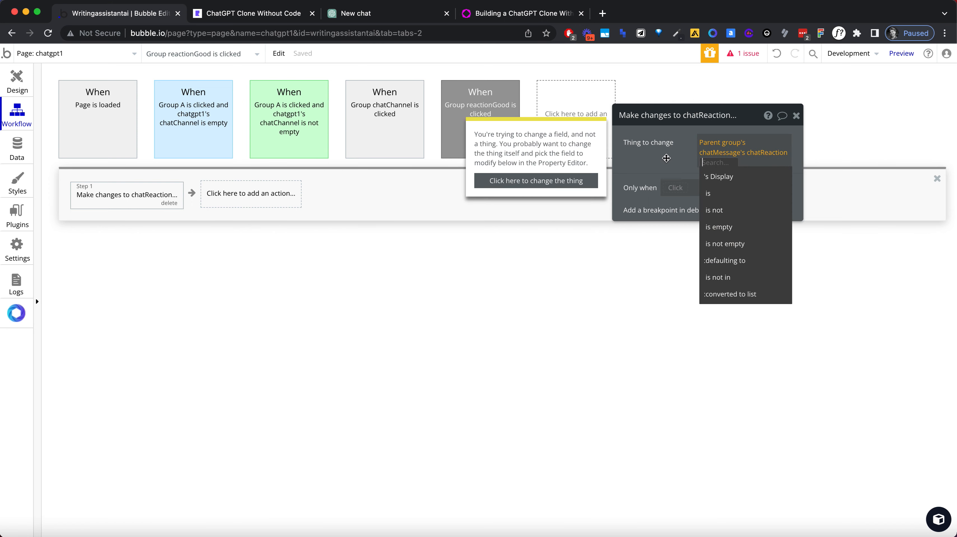
{"action": "left_click", "coordinate": [663, 157]}
{"action": "left_click", "coordinate": [732, 162]}
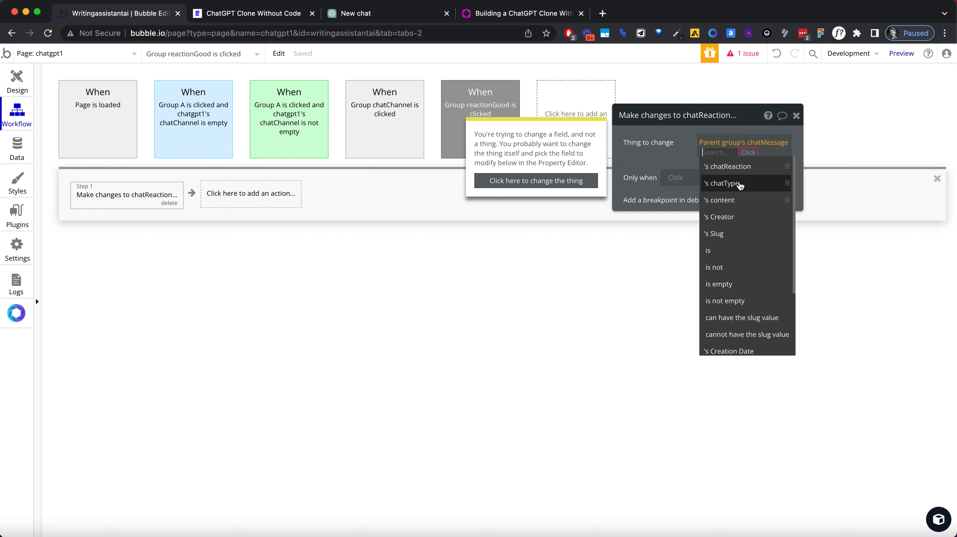
{"action": "left_click", "coordinate": [675, 155]}
{"action": "left_click", "coordinate": [731, 177]}
{"action": "left_click", "coordinate": [680, 154]}
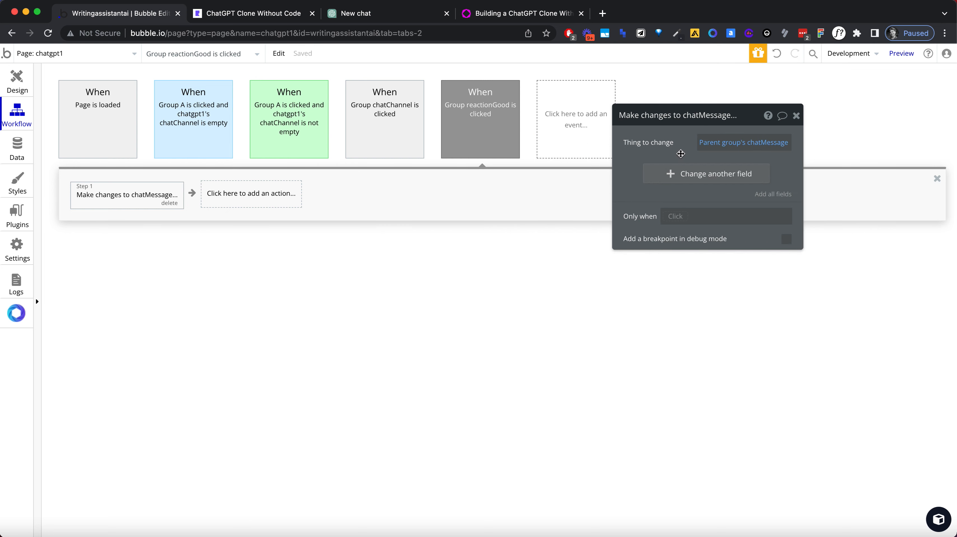
Step: Have the reactionGood workflow's action set the message's chatReaction field to good
{"action": "left_click", "coordinate": [701, 174]}
{"action": "left_click", "coordinate": [641, 171]}
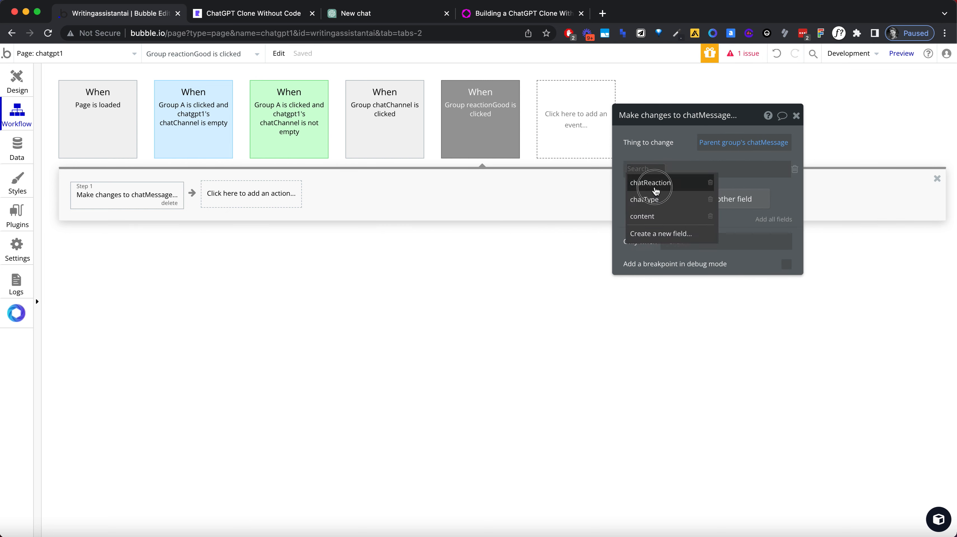
{"action": "left_click", "coordinate": [656, 183]}
{"action": "left_click", "coordinate": [691, 171]}
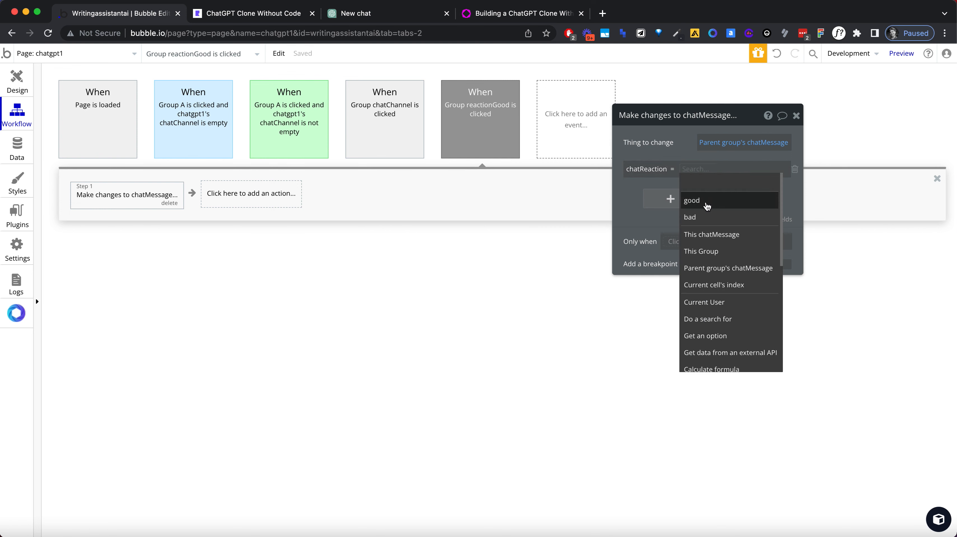
{"action": "left_click", "coordinate": [691, 192]}
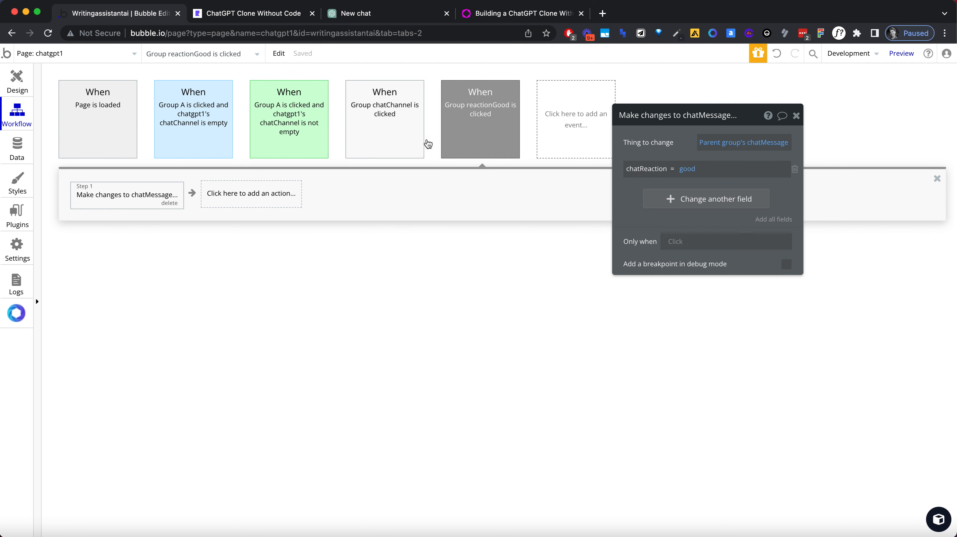
Step: Switch to ChatGPT and submit thumbs-up feedback "ok" on the first visible reply to examine how its reactions behave
{"action": "left_click", "coordinate": [32, 87]}
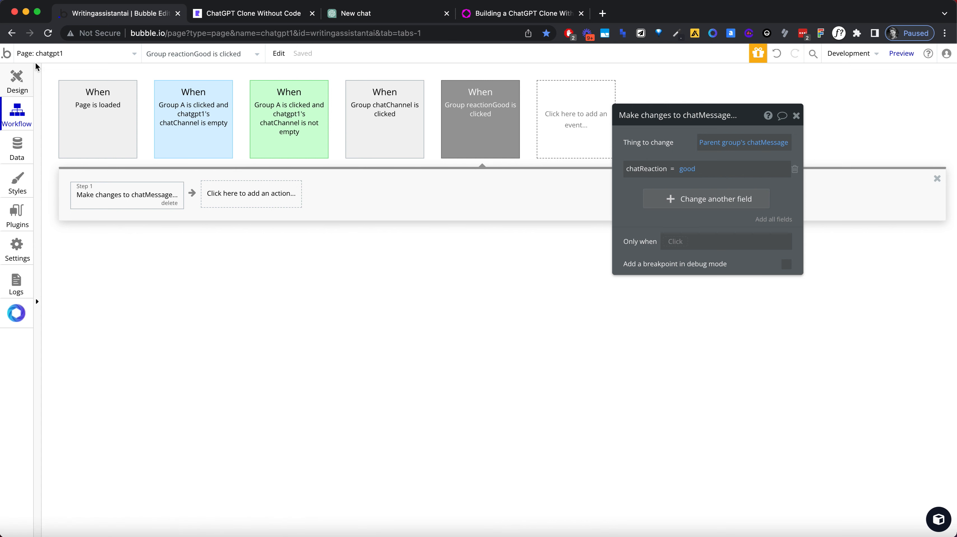
{"action": "left_click", "coordinate": [354, 15]}
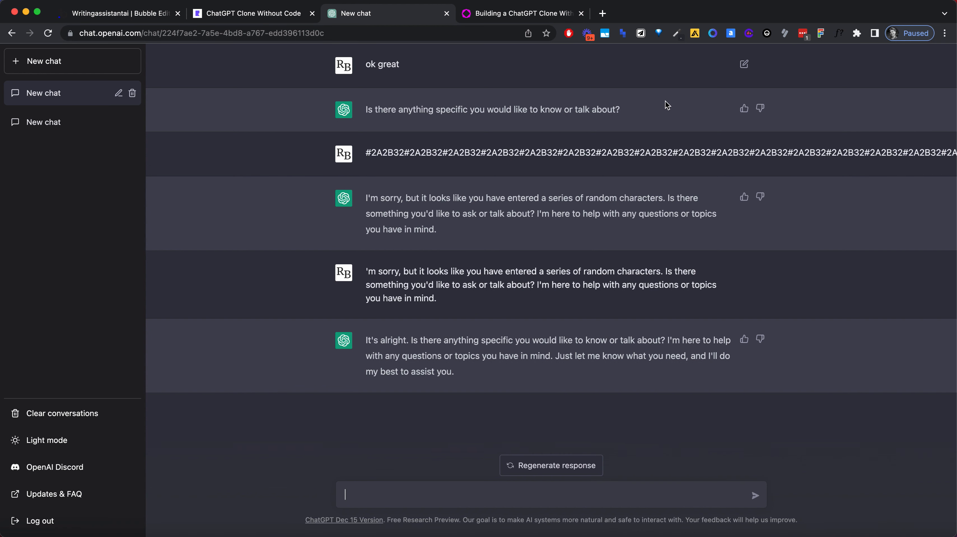
{"action": "left_click", "coordinate": [744, 109]}
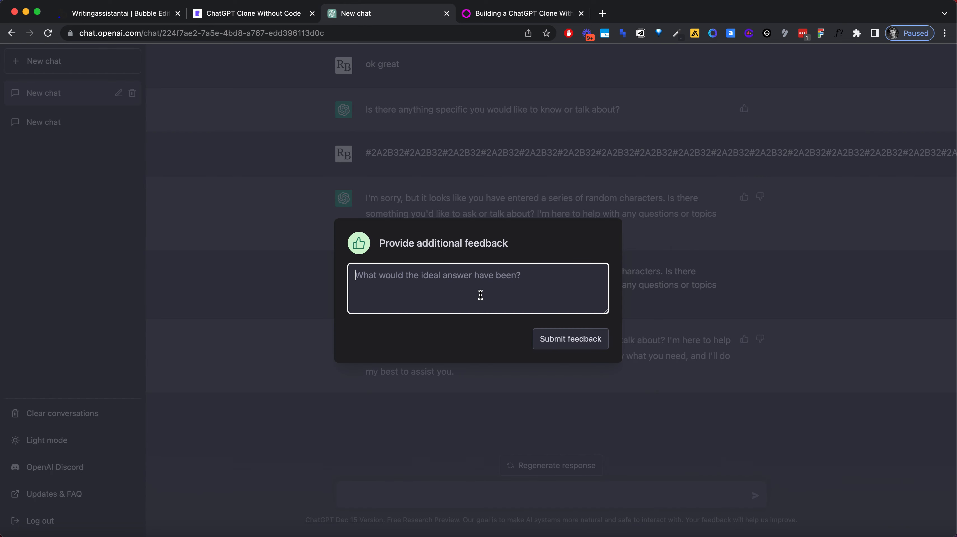
{"action": "type", "text": "ok"}
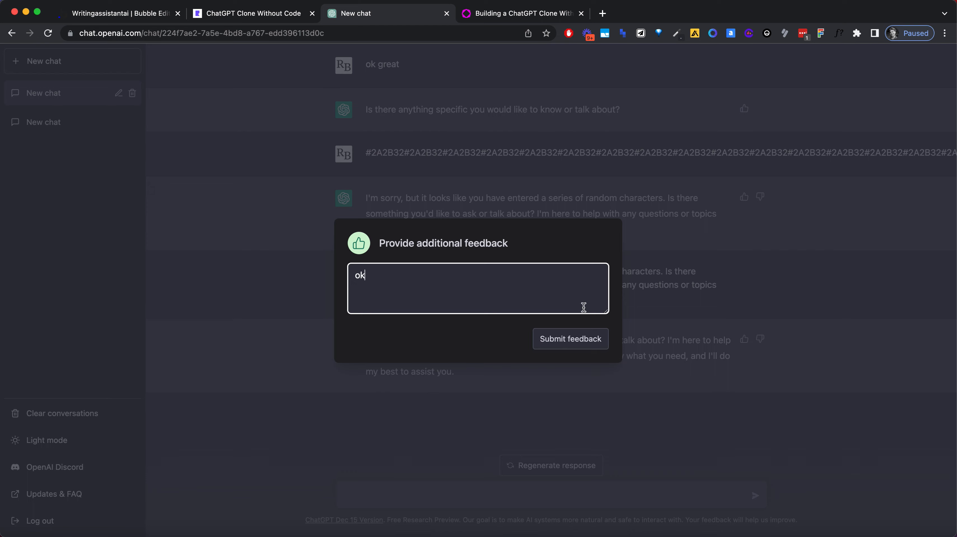
{"action": "left_click", "coordinate": [575, 338]}
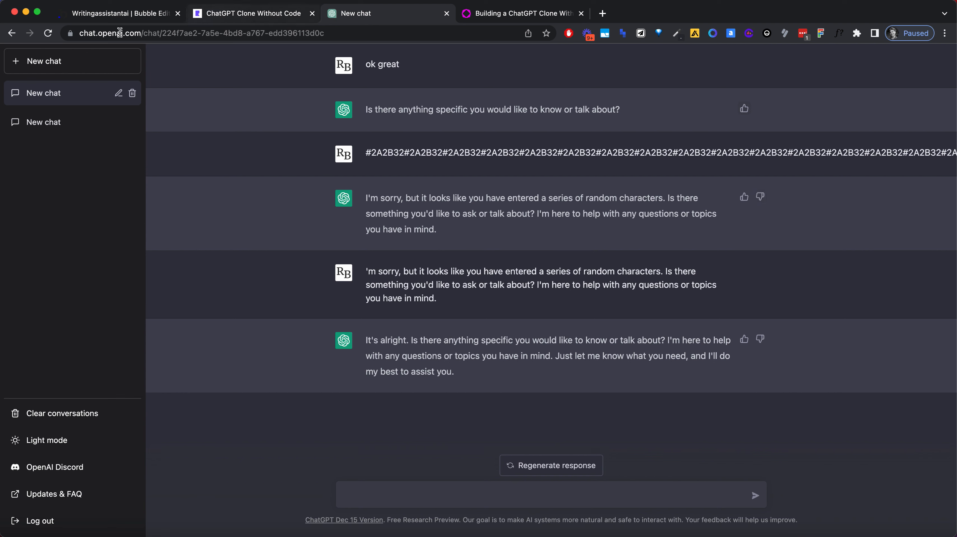
Step: Back in the Bubble editor, create a workflow for when Group reactionBad is clicked and add a "Make changes to thing" action
{"action": "left_click", "coordinate": [115, 16]}
{"action": "left_click_drag", "start_coordinate": [684, 200], "coordinate": [652, 197]}
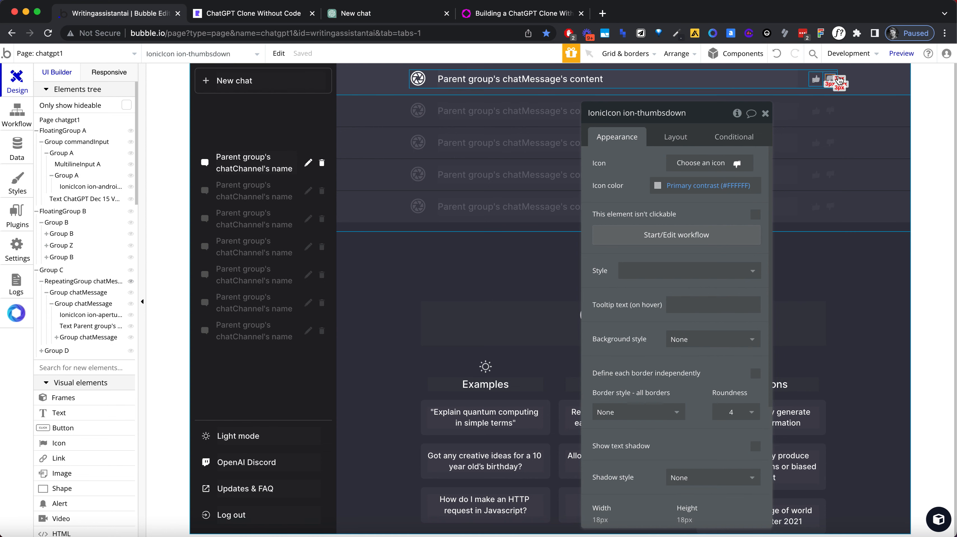
{"action": "left_click", "coordinate": [834, 78]}
{"action": "left_click", "coordinate": [831, 77]}
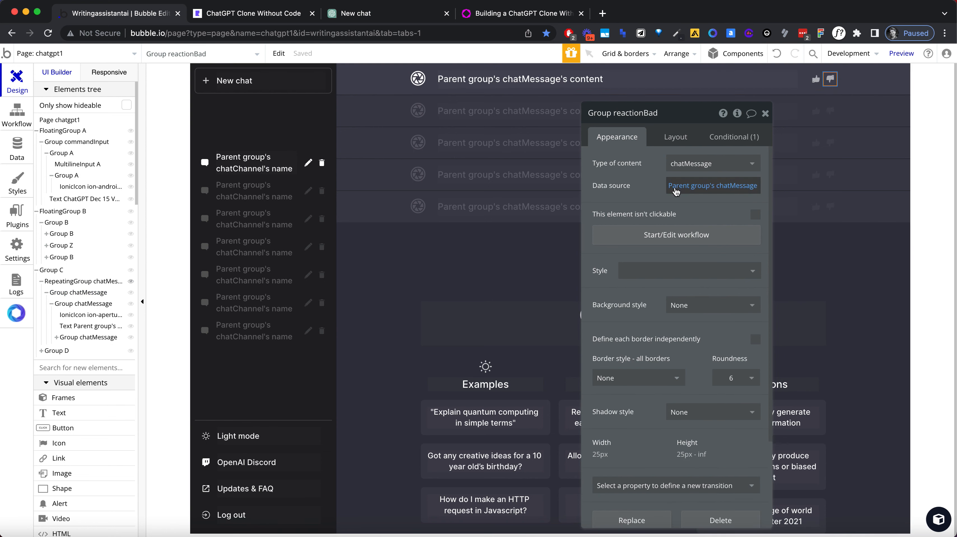
{"action": "left_click", "coordinate": [640, 238]}
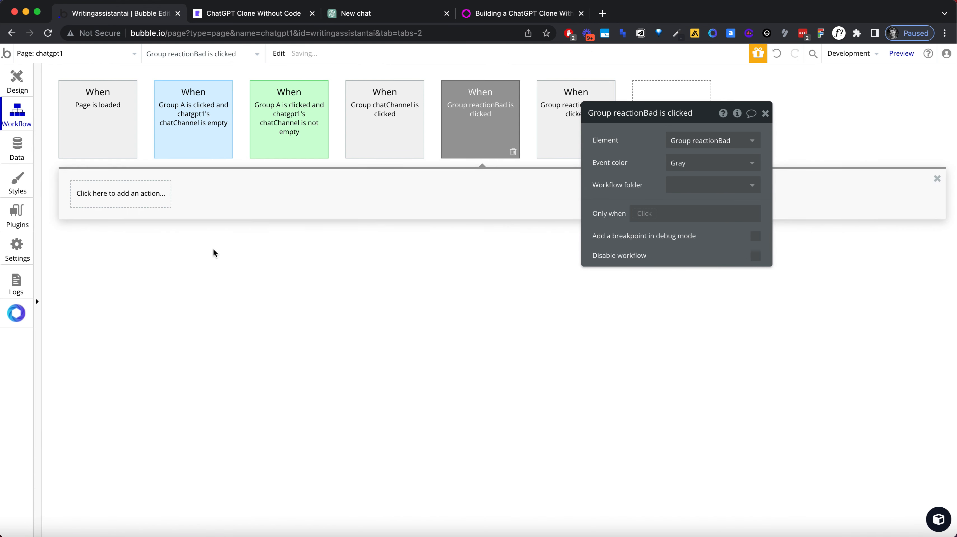
{"action": "left_click", "coordinate": [117, 203]}
{"action": "type", "text": "change"}
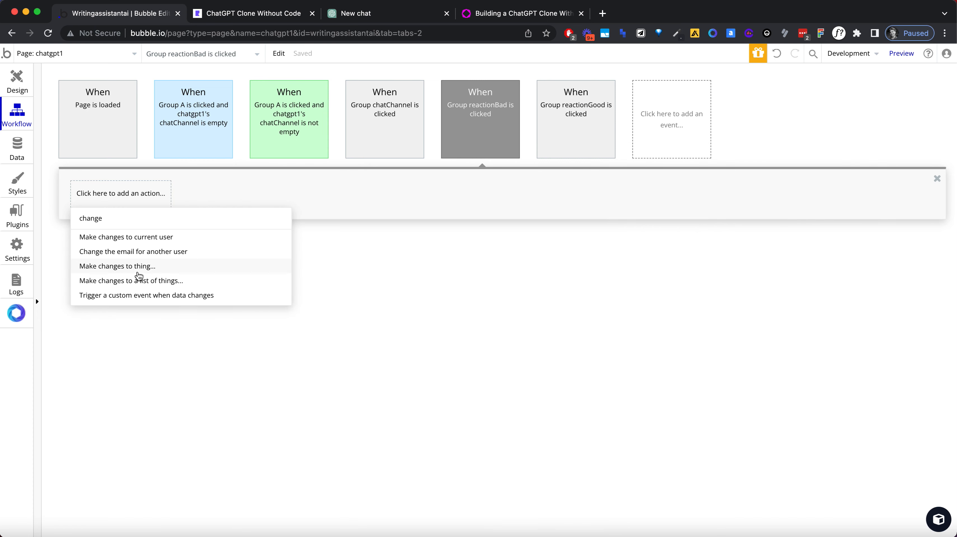
{"action": "left_click", "coordinate": [138, 267]}
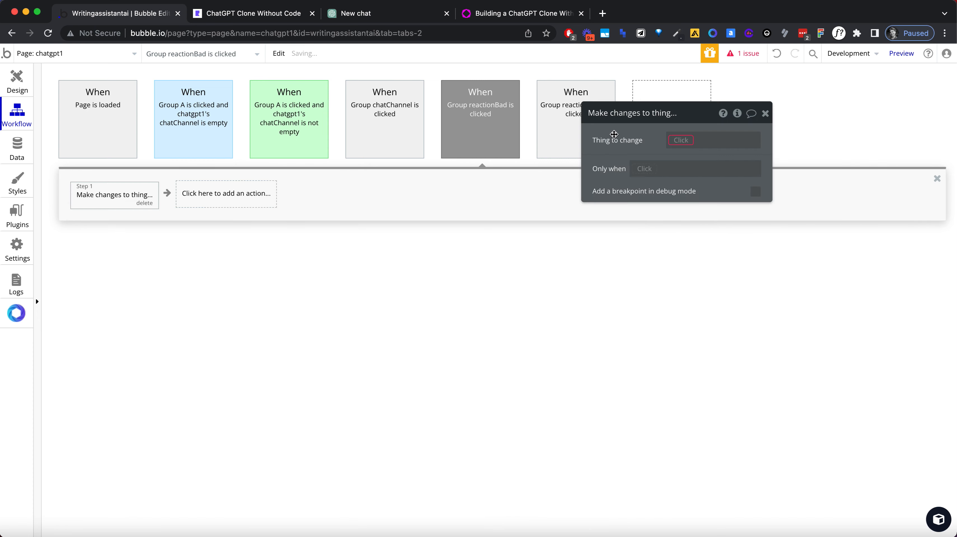
Step: Make the reactionBad action change Parent group's chatMessage, setting its chatReaction field to bad
{"action": "left_click", "coordinate": [677, 141]}
{"action": "left_click", "coordinate": [696, 171]}
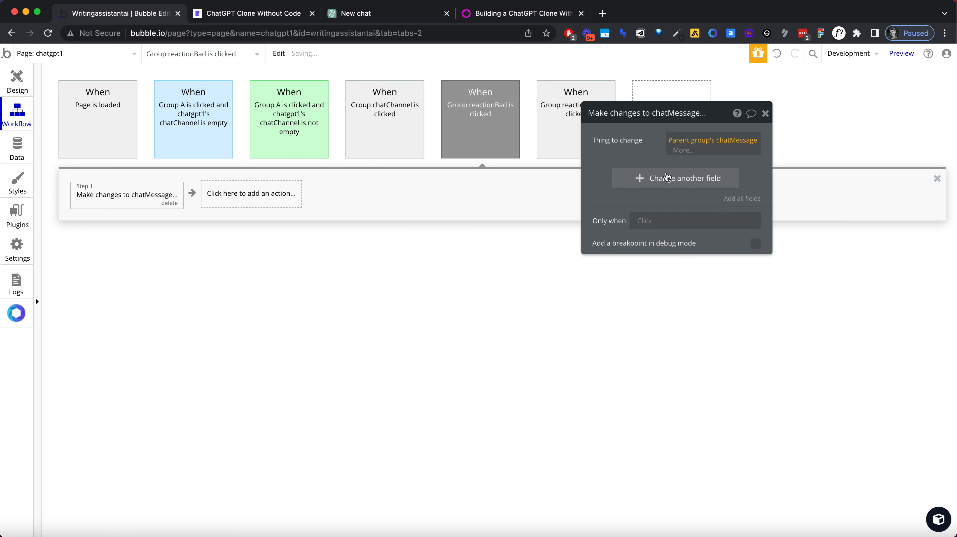
{"action": "left_click", "coordinate": [650, 181]}
{"action": "left_click", "coordinate": [625, 184]}
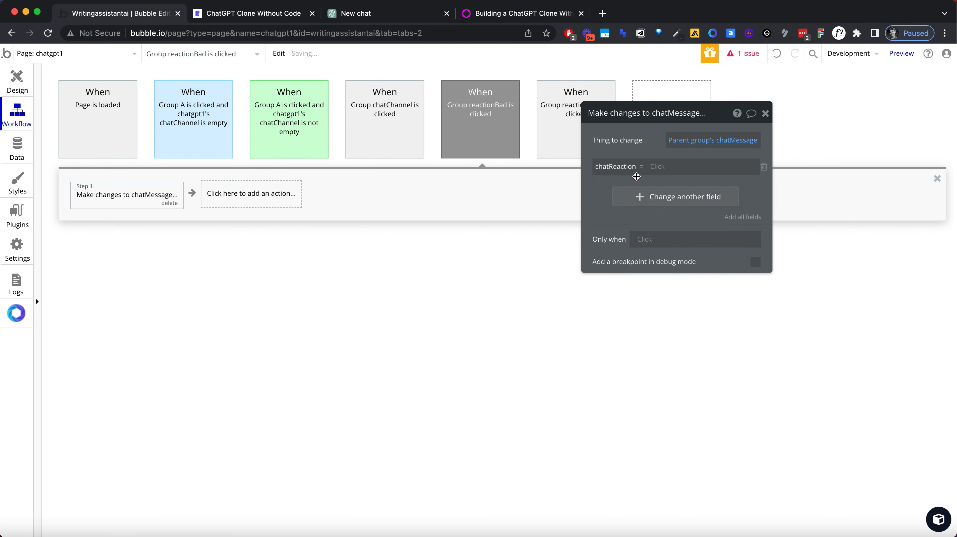
{"action": "left_click", "coordinate": [656, 167]}
{"action": "left_click", "coordinate": [664, 199]}
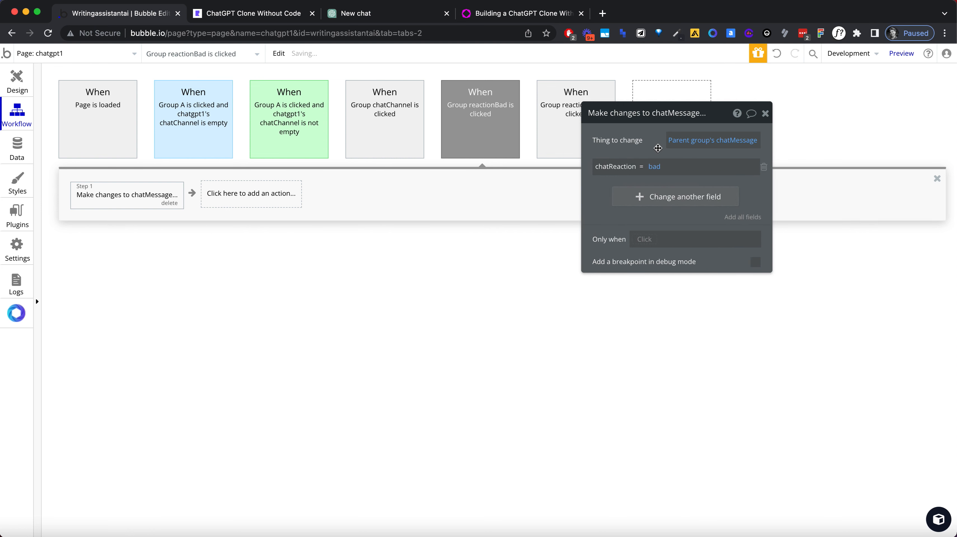
Step: Set the event color of the Group reactionGood is clicked workflow to Green
{"action": "left_click", "coordinate": [556, 104]}
{"action": "left_click_drag", "start_coordinate": [716, 120], "coordinate": [722, 172]}
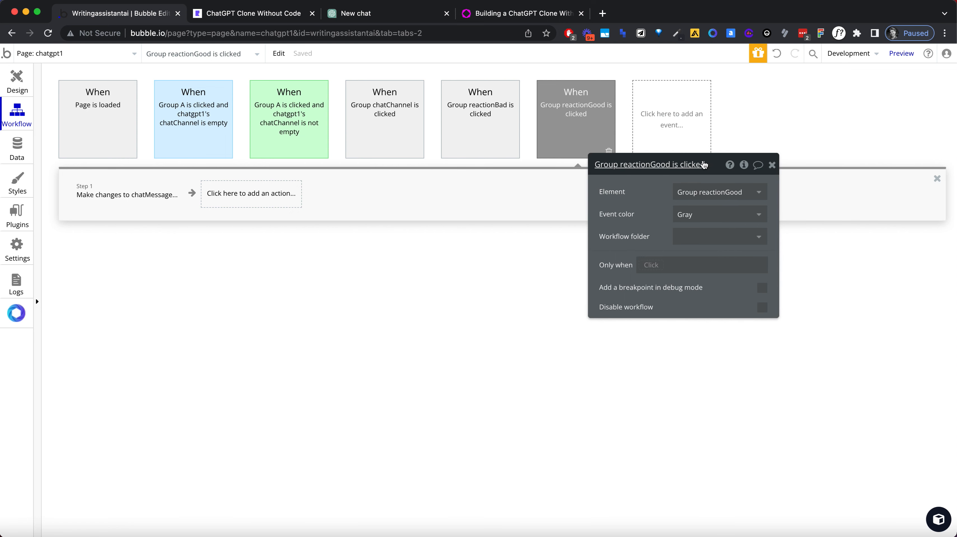
{"action": "left_click", "coordinate": [706, 216]}
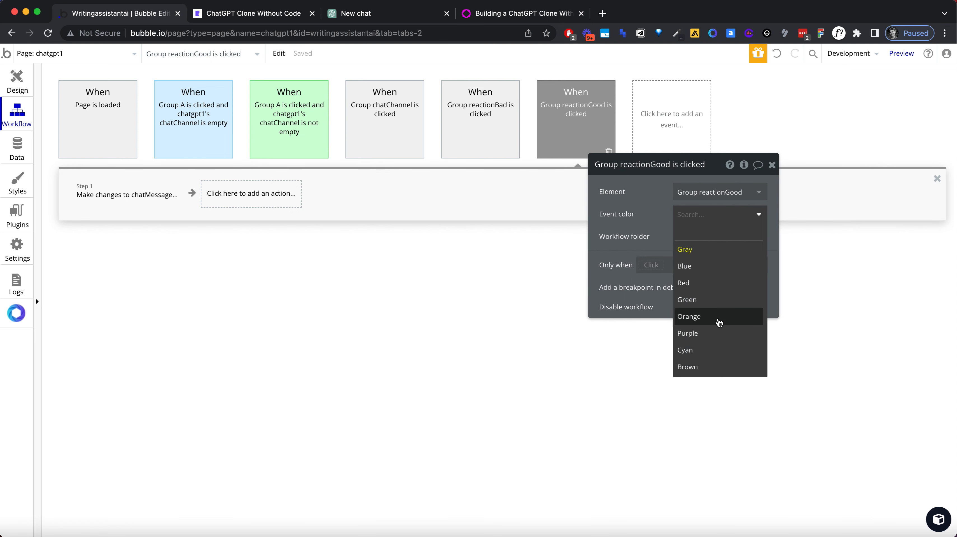
{"action": "left_click", "coordinate": [706, 300]}
{"action": "left_click", "coordinate": [671, 120]}
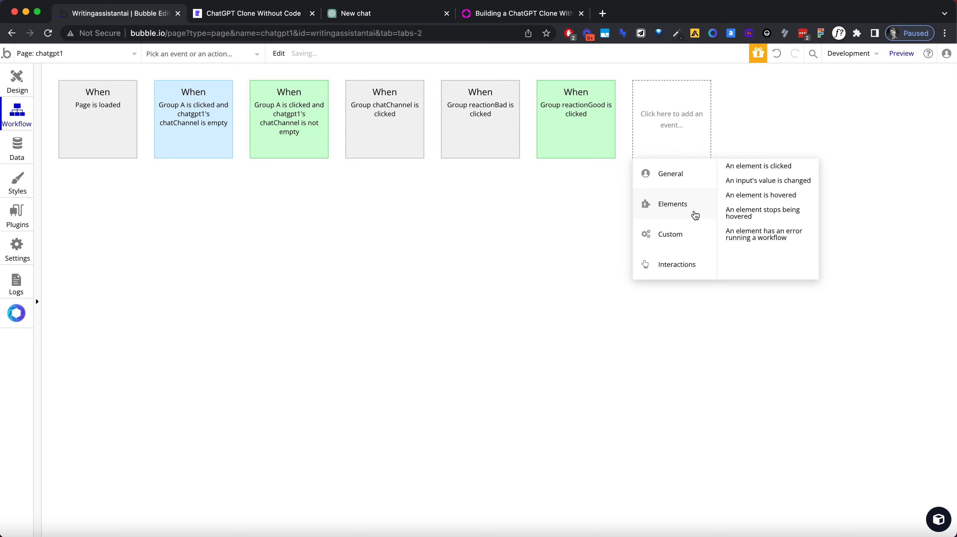
{"action": "left_click", "coordinate": [583, 220]}
{"action": "left_click", "coordinate": [577, 121]}
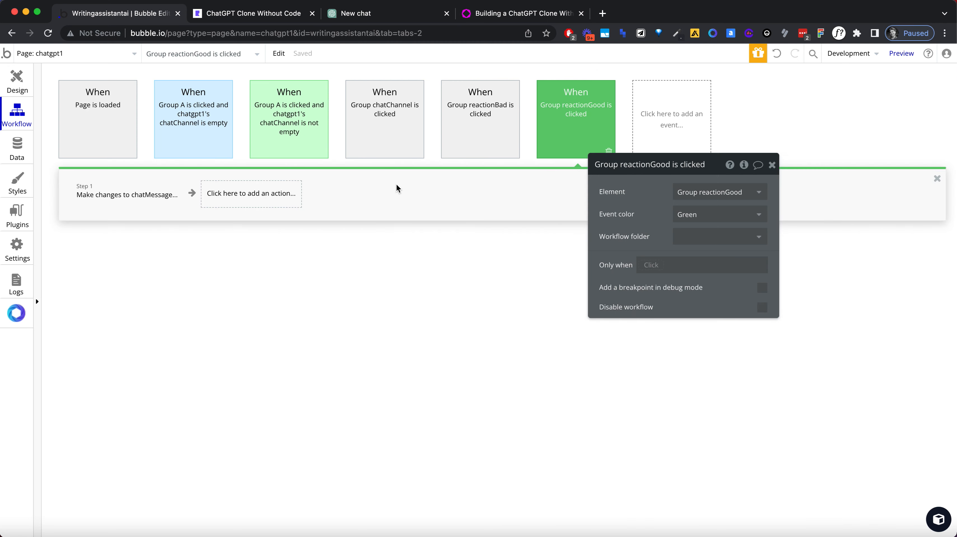
{"action": "left_click", "coordinate": [124, 194]}
Step: Set the event color of the Group reactionBad is clicked workflow to Red
{"action": "left_click", "coordinate": [468, 137]}
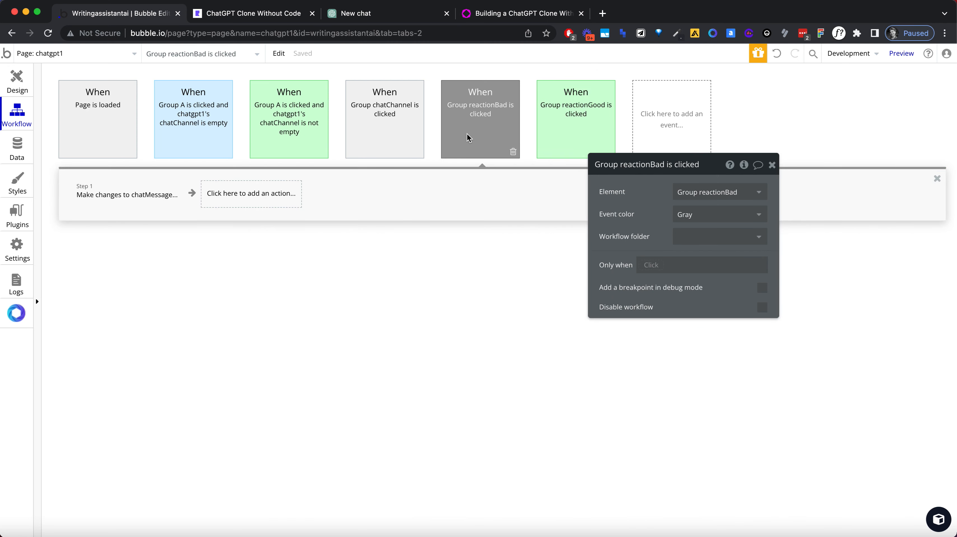
{"action": "left_click", "coordinate": [702, 214]}
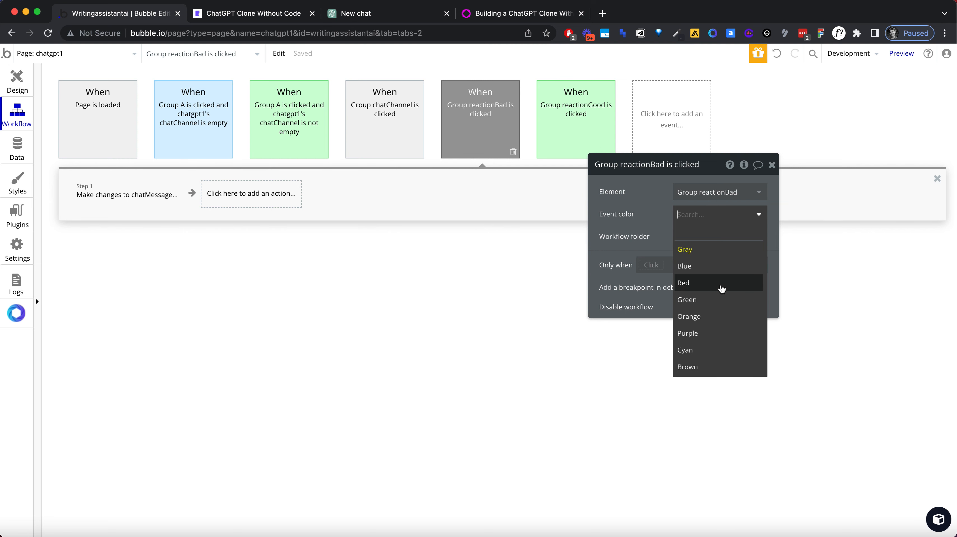
{"action": "left_click", "coordinate": [721, 286]}
{"action": "left_click", "coordinate": [772, 165]}
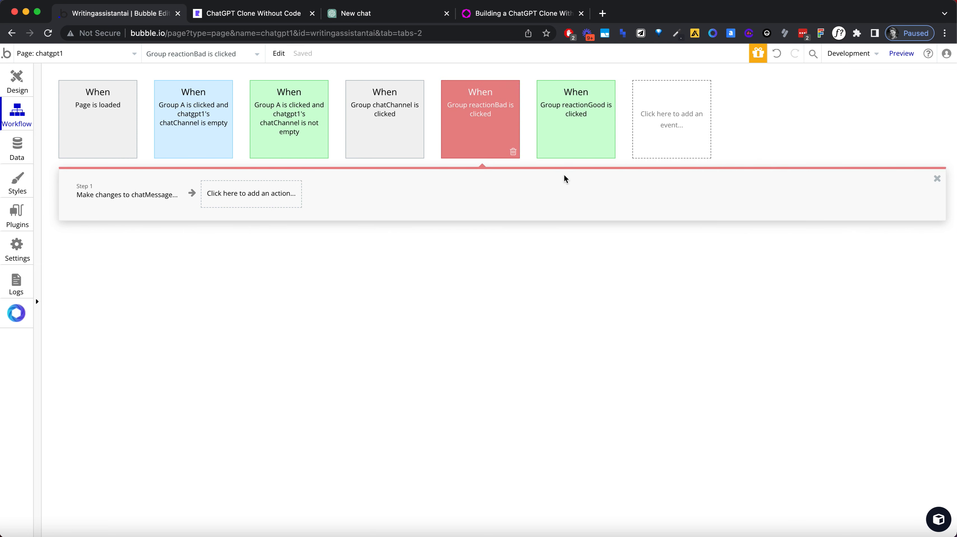
Step: Check the chat name text in the page design, then switch to ChatGPT to examine its sidebar chat editing and deleting controls
{"action": "left_click", "coordinate": [27, 87]}
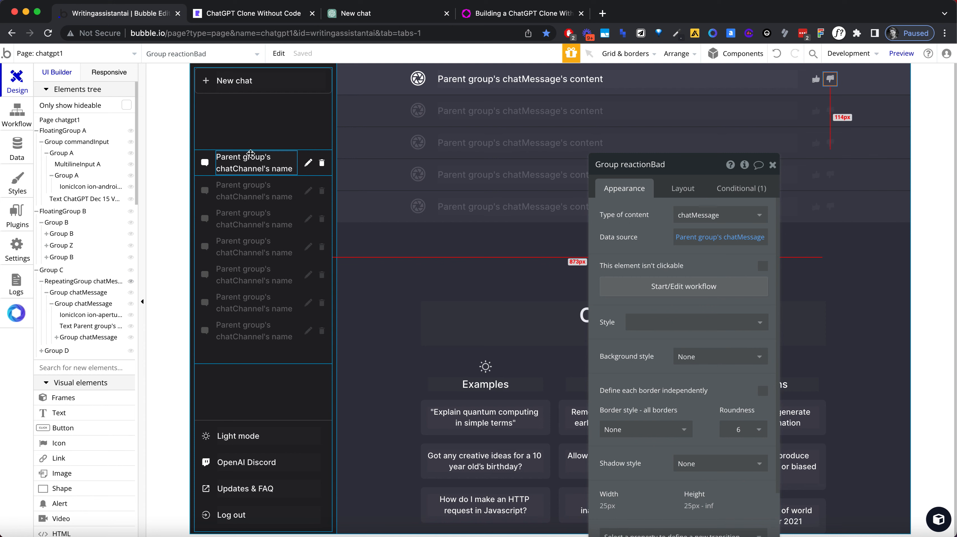
{"action": "left_click", "coordinate": [250, 155]}
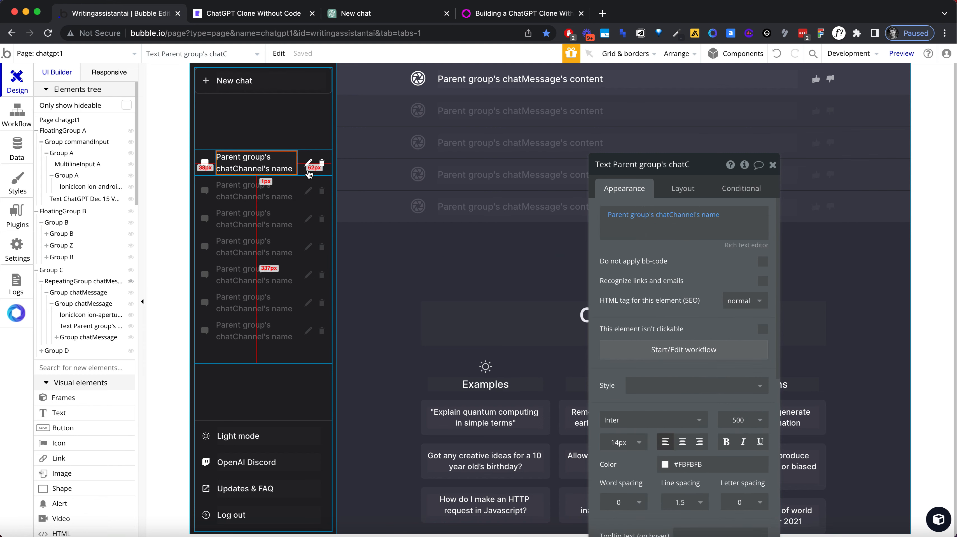
{"action": "left_click", "coordinate": [349, 14]}
{"action": "left_click", "coordinate": [119, 94]}
{"action": "triple_click", "coordinate": [46, 87]}
{"action": "left_click", "coordinate": [124, 132]}
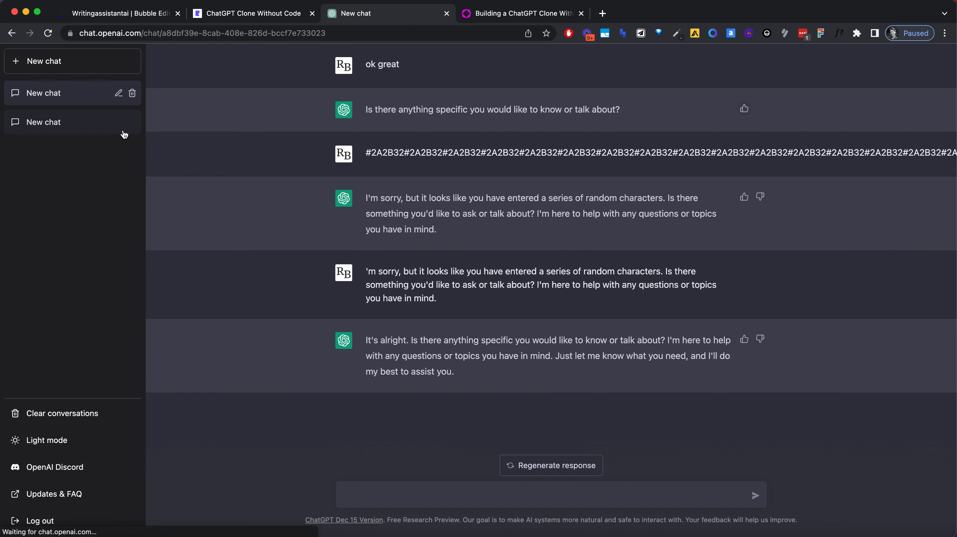
{"action": "left_click", "coordinate": [111, 103]}
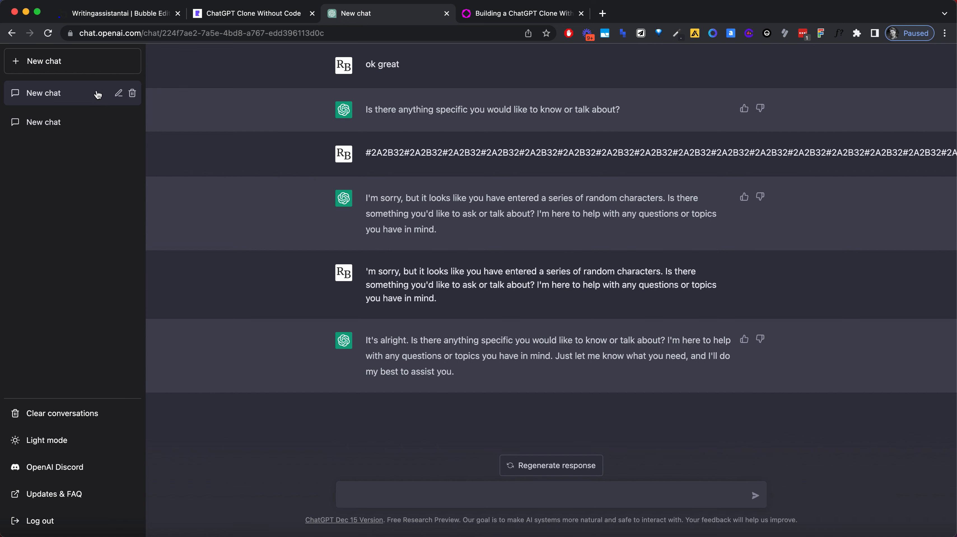
{"action": "left_click", "coordinate": [119, 93]}
{"action": "left_click", "coordinate": [119, 94]}
{"action": "left_click", "coordinate": [96, 130]}
{"action": "left_click", "coordinate": [62, 94]}
{"action": "left_click", "coordinate": [133, 94]}
{"action": "left_click", "coordinate": [133, 94]}
{"action": "left_click", "coordinate": [268, 15]}
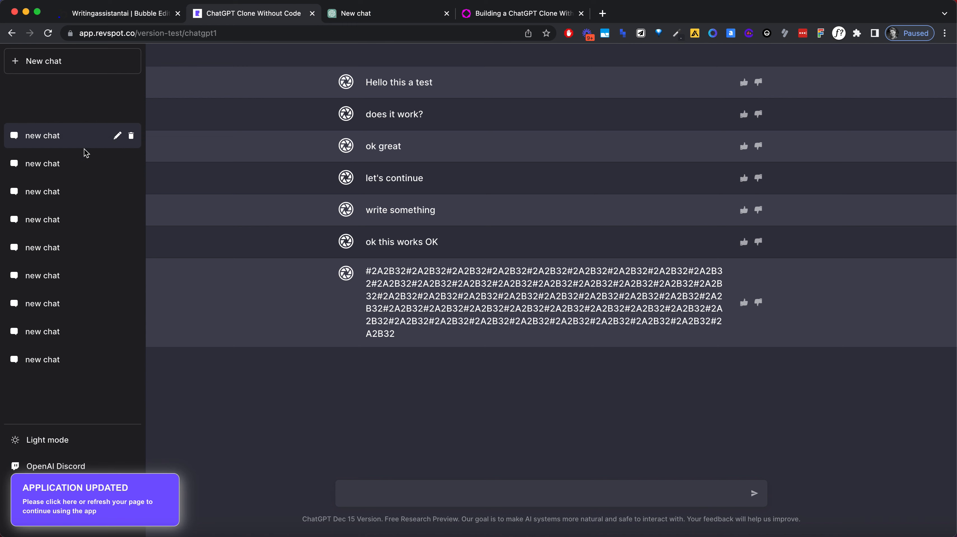
Step: Back in the Bubble editor, add a yes/no custom state named editable to Group chatChannel and choose its default value
{"action": "left_click", "coordinate": [150, 14]}
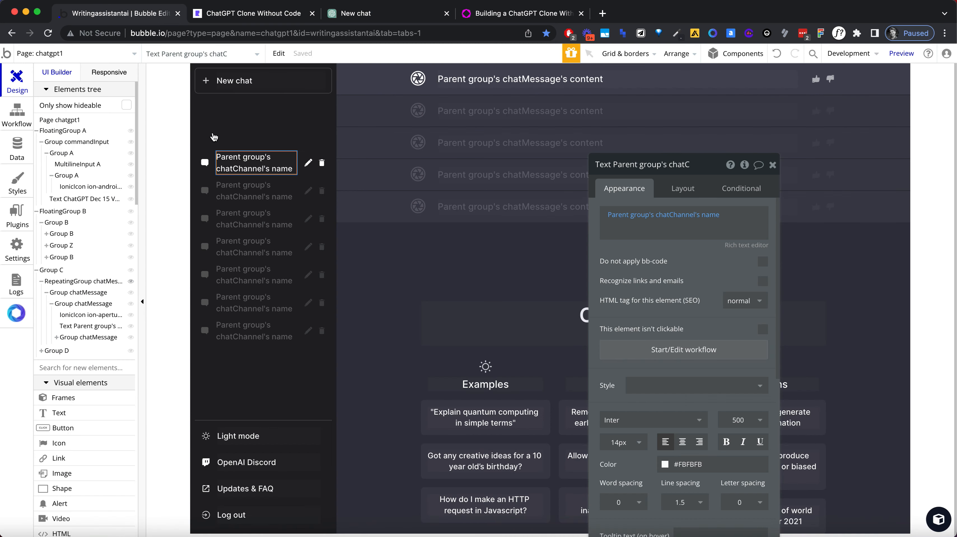
{"action": "left_click", "coordinate": [312, 156]}
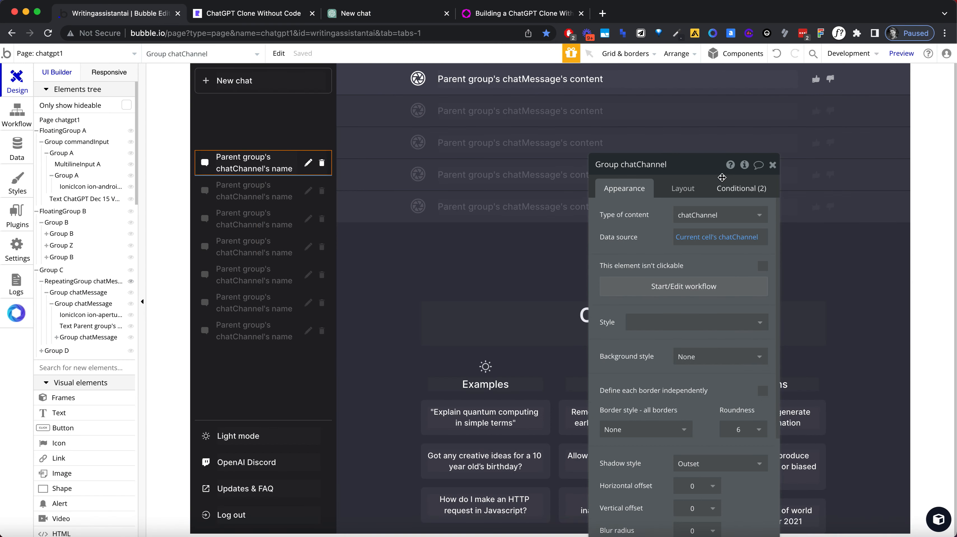
{"action": "left_click", "coordinate": [744, 164]}
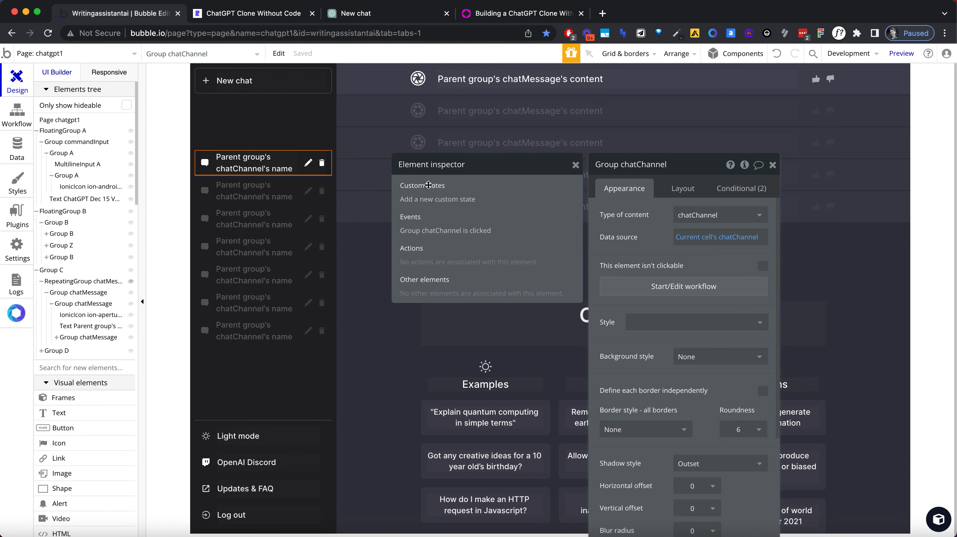
{"action": "left_click", "coordinate": [447, 201]}
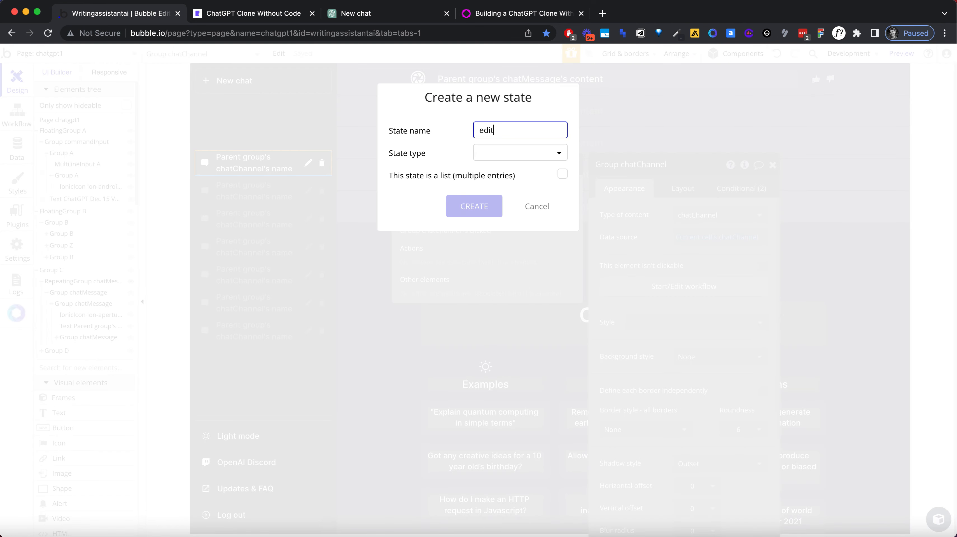
{"action": "left_click", "coordinate": [516, 151]}
{"action": "left_click", "coordinate": [522, 273]}
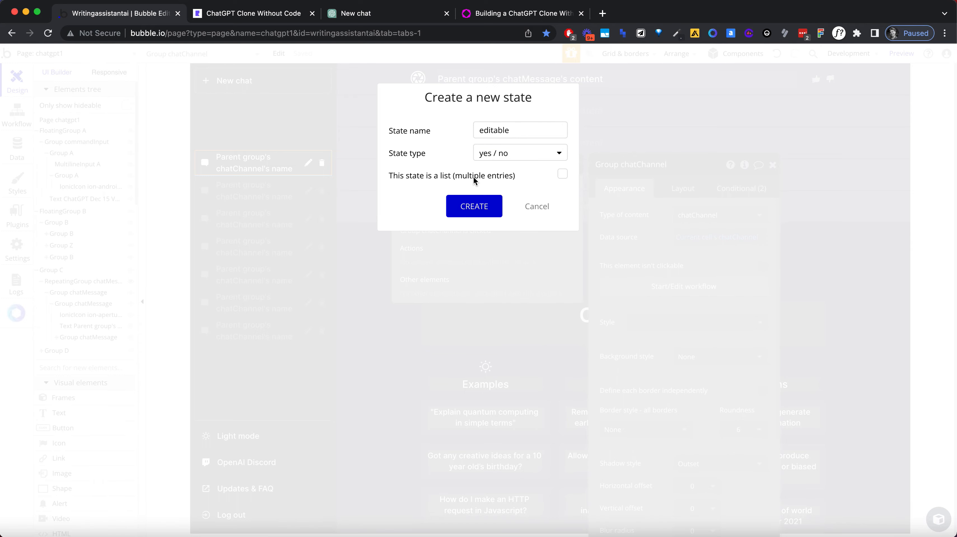
{"action": "left_click", "coordinate": [487, 207]}
{"action": "left_click", "coordinate": [479, 220]}
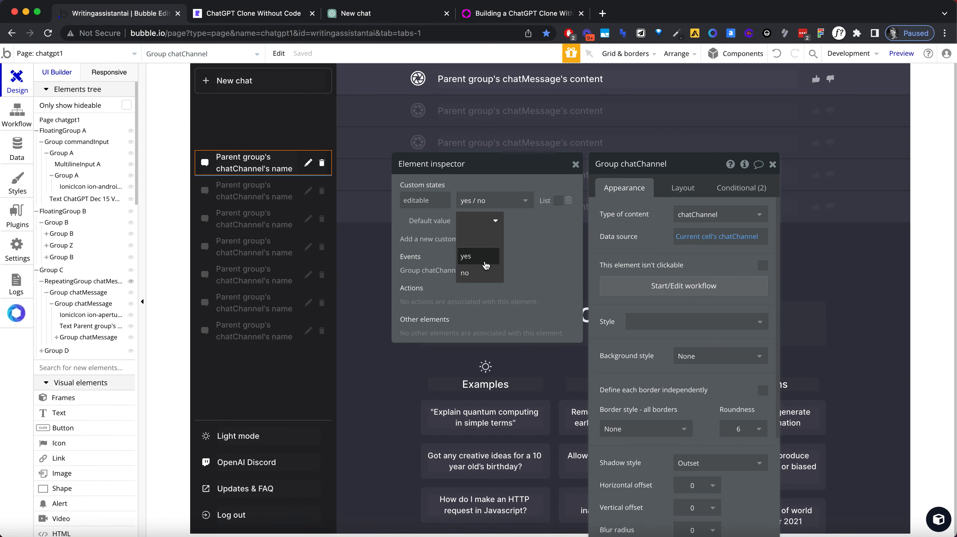
{"action": "left_click", "coordinate": [486, 267]}
{"action": "left_click", "coordinate": [575, 165]}
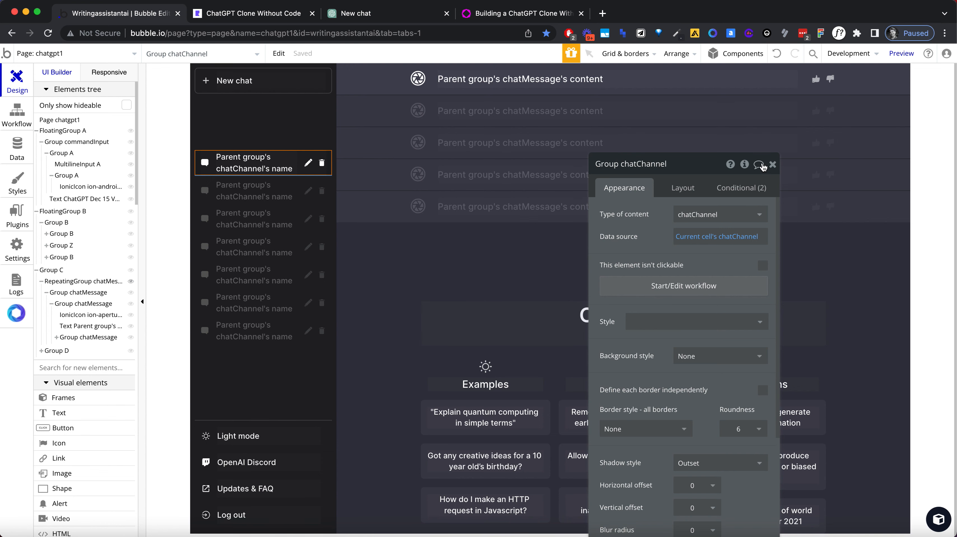
Step: Find the Input element in the element palette and draw one about 154 px wide inside the first sidebar chat row
{"action": "left_click", "coordinate": [773, 164]}
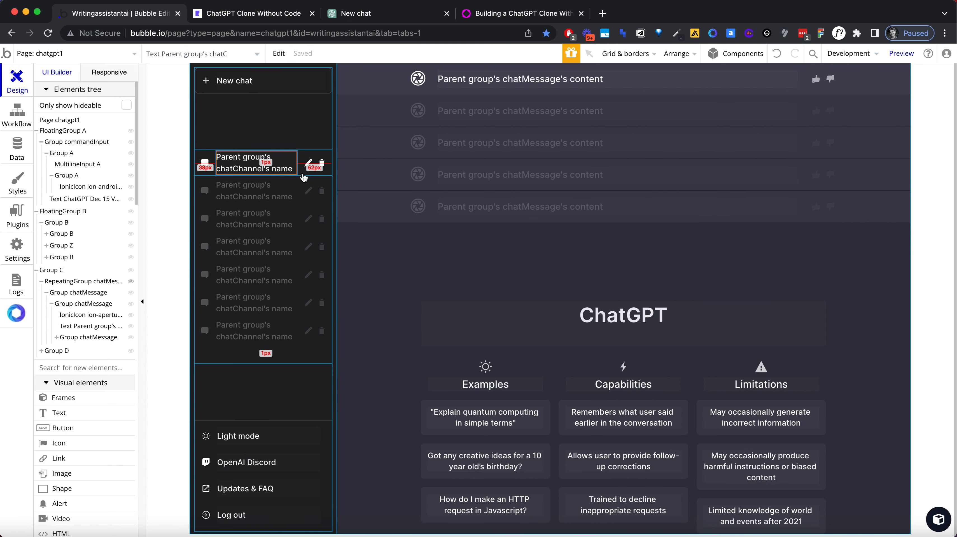
{"action": "left_click", "coordinate": [293, 171]}
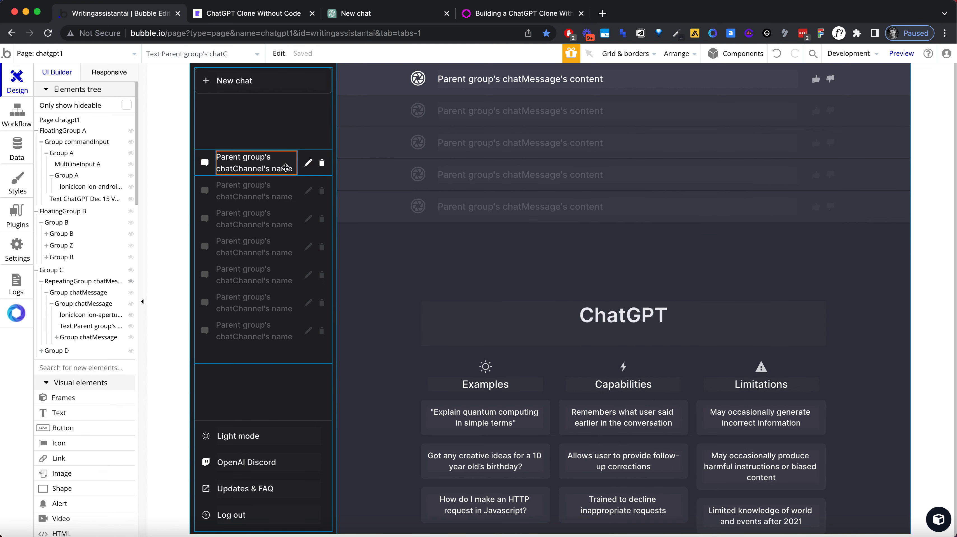
{"action": "scroll", "coordinate": [86, 346], "scroll_direction": "down", "scroll_amount": 1}
{"action": "scroll", "coordinate": [86, 348], "scroll_direction": "down", "scroll_amount": 8}
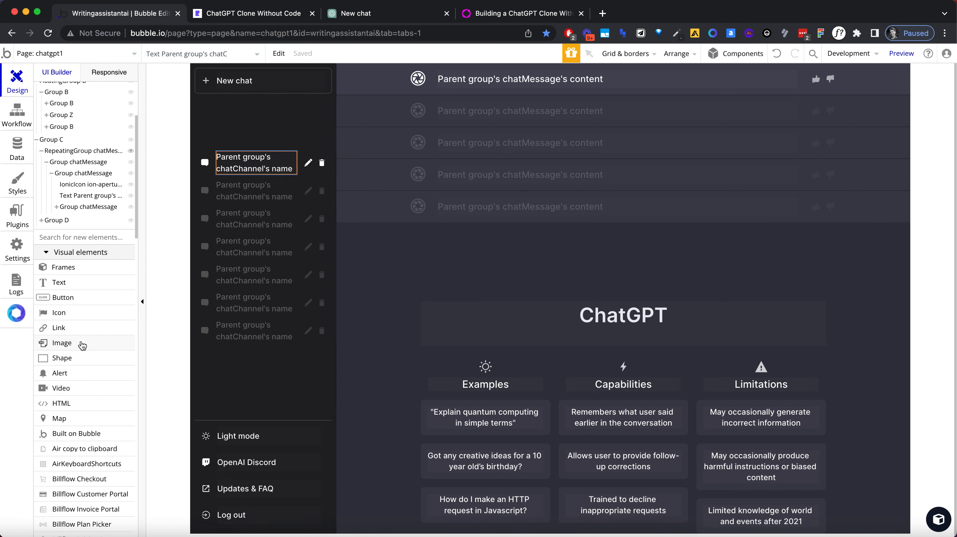
{"action": "scroll", "coordinate": [81, 329], "scroll_direction": "down", "scroll_amount": 15}
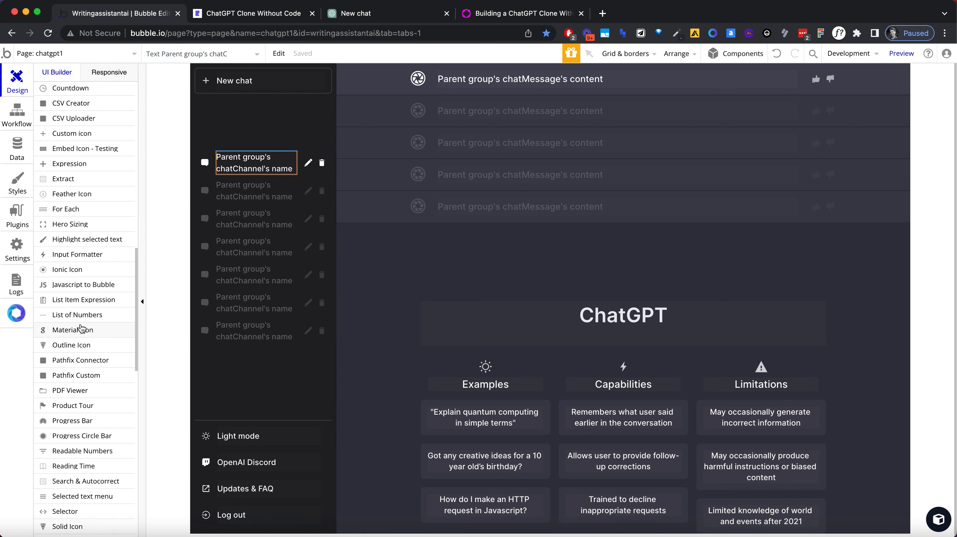
{"action": "key", "text": "super+f"}
{"action": "type", "text": "nput"}
{"action": "key", "text": "super+a"}
{"action": "type", "text": "input"}
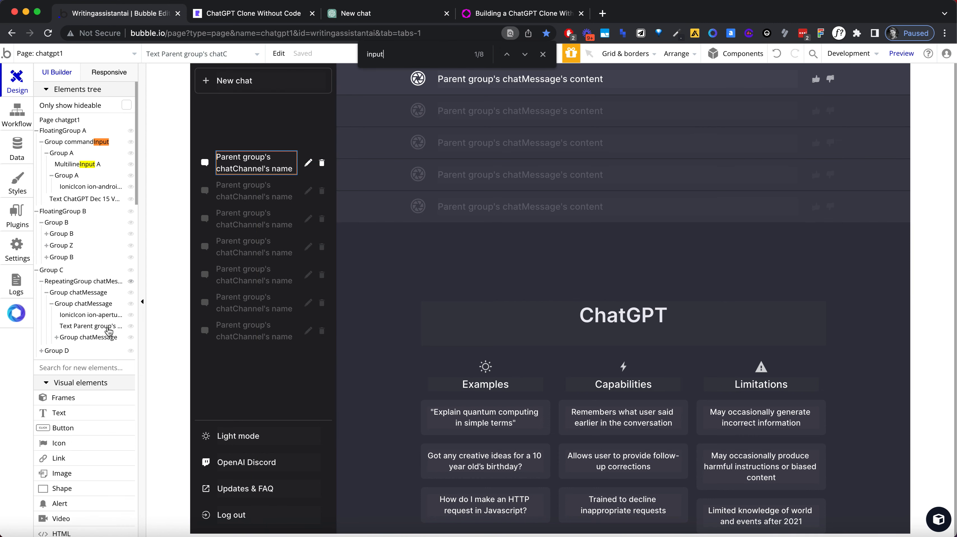
{"action": "scroll", "coordinate": [90, 295], "scroll_direction": "down", "scroll_amount": 10}
{"action": "left_click", "coordinate": [89, 295]}
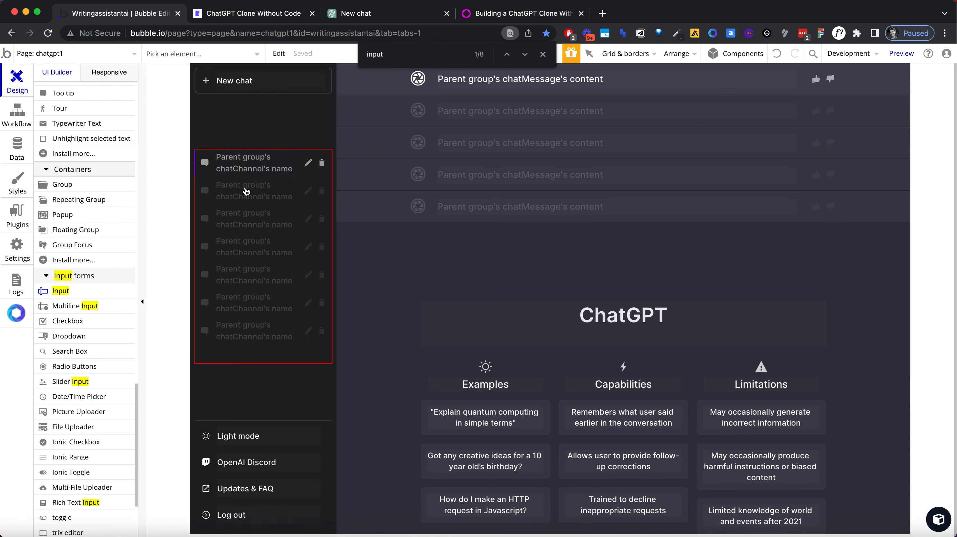
{"action": "left_click_drag", "start_coordinate": [213, 171], "coordinate": [299, 163]}
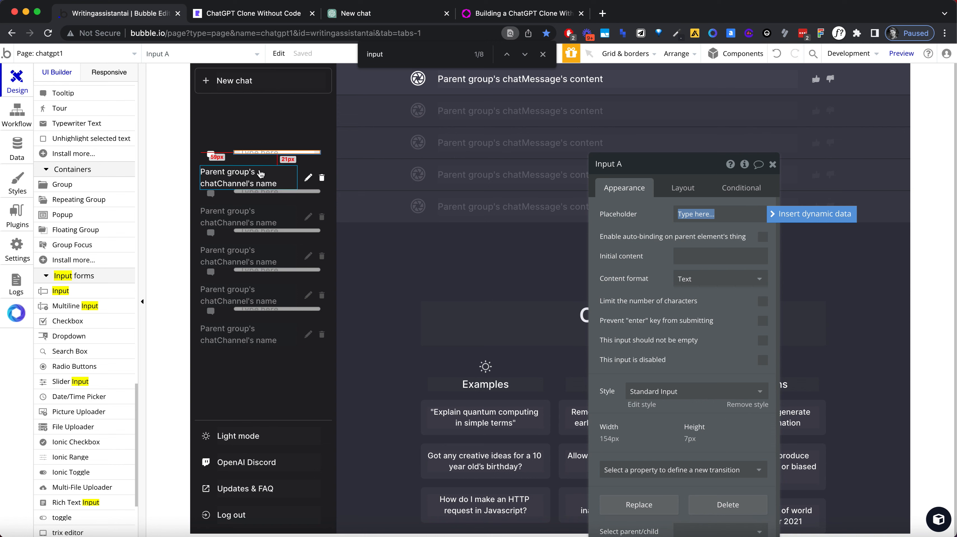
Step: Copy the formatting of the chatChannel name text and paste it onto Input A
{"action": "right_click", "coordinate": [260, 172]}
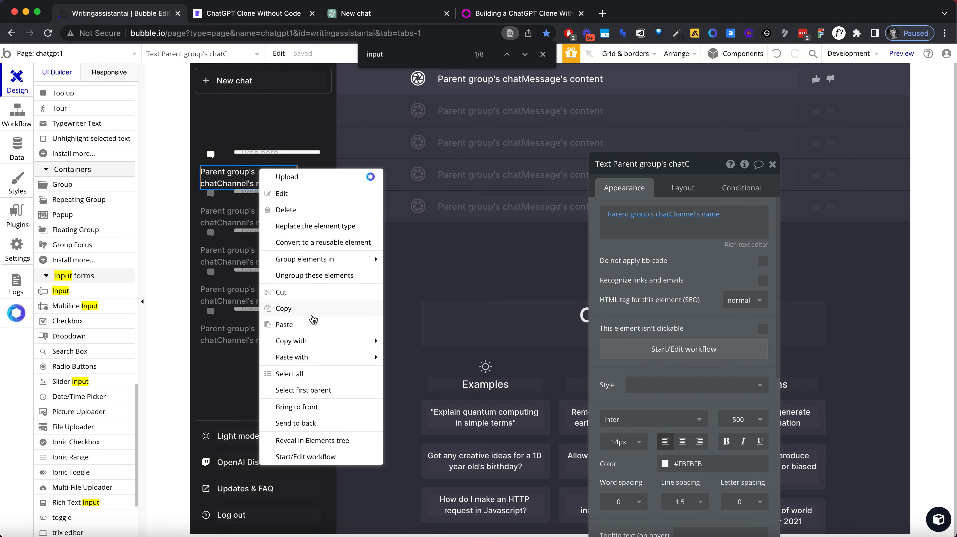
{"action": "mouse_move", "coordinate": [372, 342]}
{"action": "left_click", "coordinate": [435, 377]}
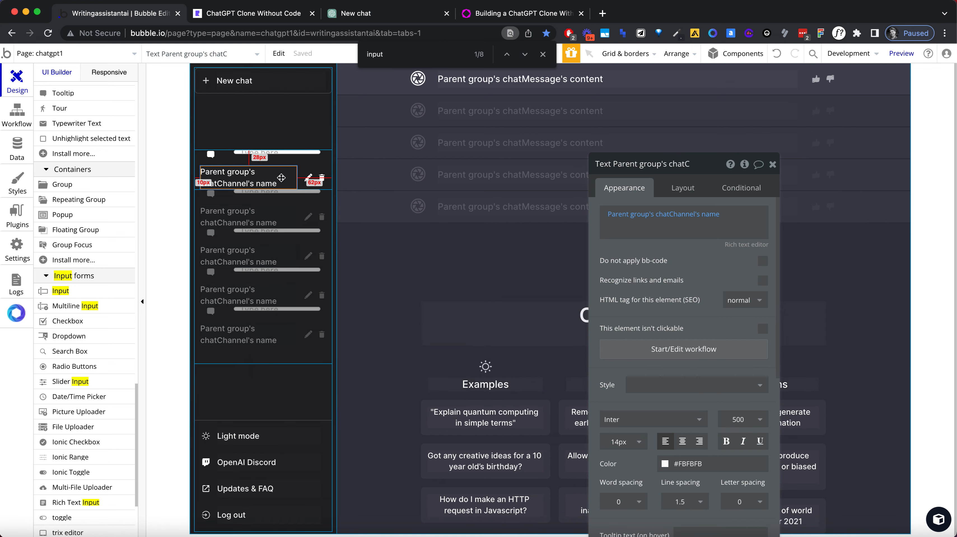
{"action": "right_click", "coordinate": [276, 153]}
{"action": "mouse_move", "coordinate": [343, 341]}
{"action": "left_click", "coordinate": [435, 341]}
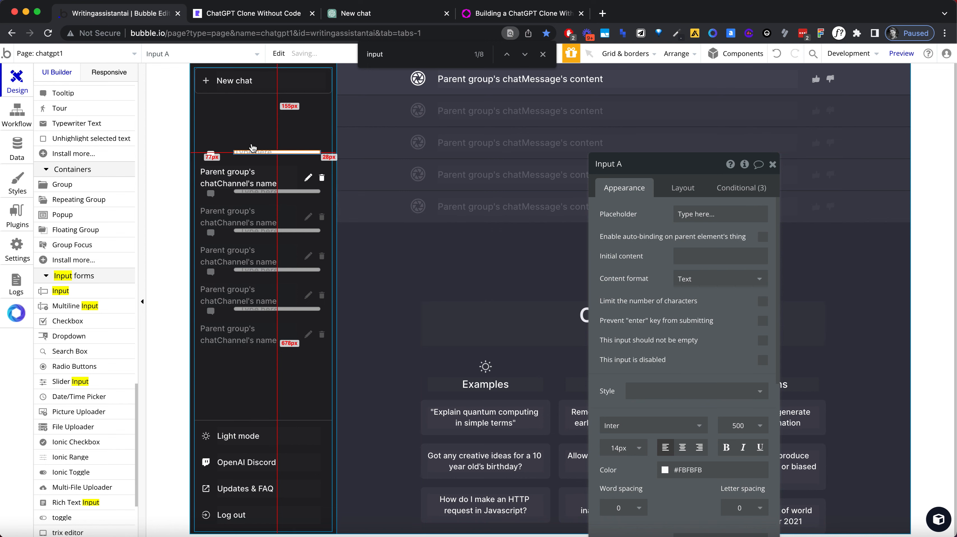
Step: Change the container layout of Group chatChannel to Column
{"action": "left_click", "coordinate": [263, 159]}
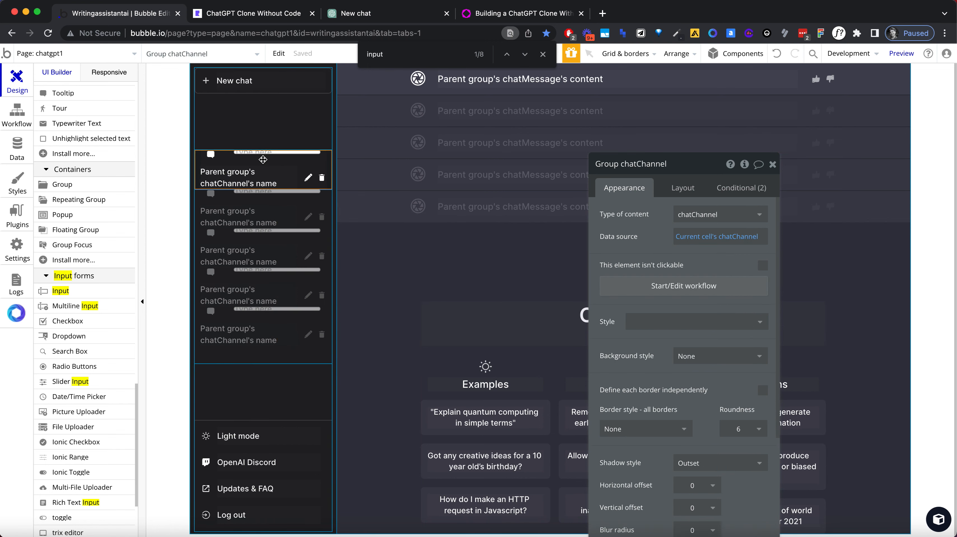
{"action": "left_click", "coordinate": [668, 191]}
{"action": "left_click", "coordinate": [691, 215]}
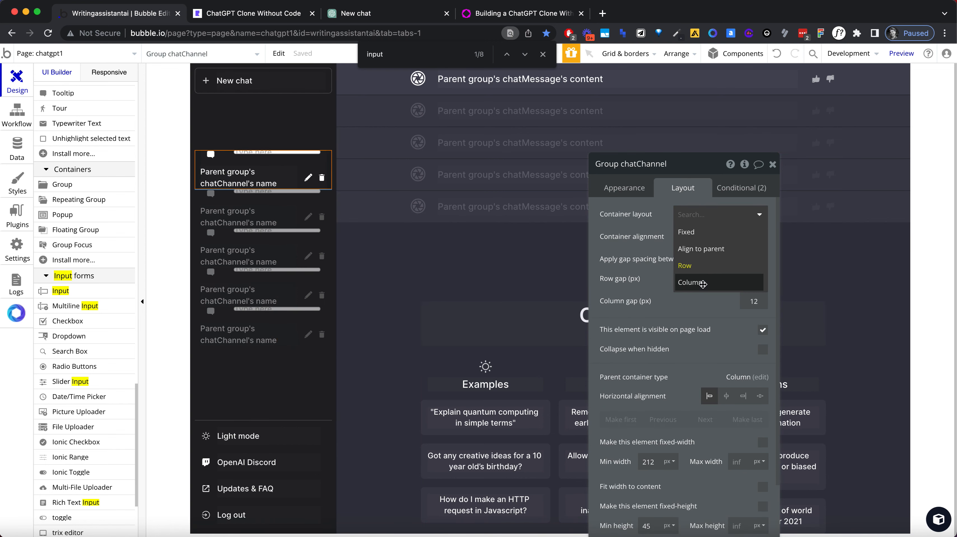
{"action": "left_click", "coordinate": [701, 284]}
Step: Set Input A's fixed height to 50 px
{"action": "left_click", "coordinate": [243, 167]}
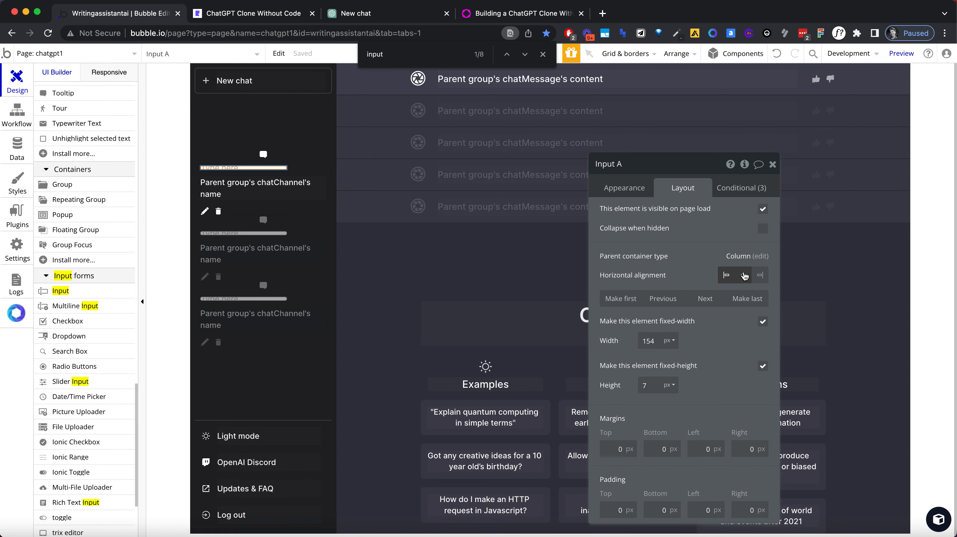
{"action": "type", "text": "50"}
{"action": "key", "text": "Tab"}
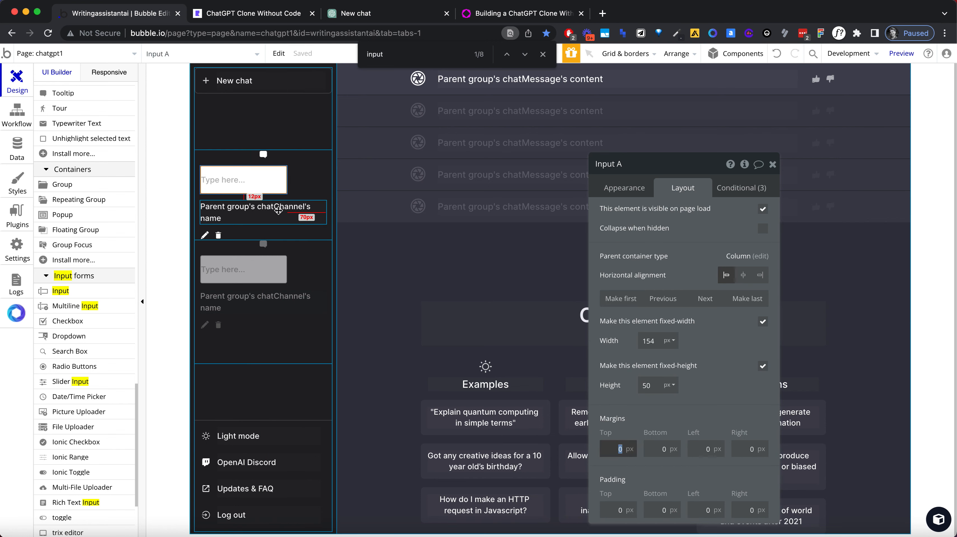
Step: Make Input A's placeholder colour fully transparent with 0% opacity and set its background style to None
{"action": "left_click", "coordinate": [278, 211]}
{"action": "right_click", "coordinate": [306, 213]}
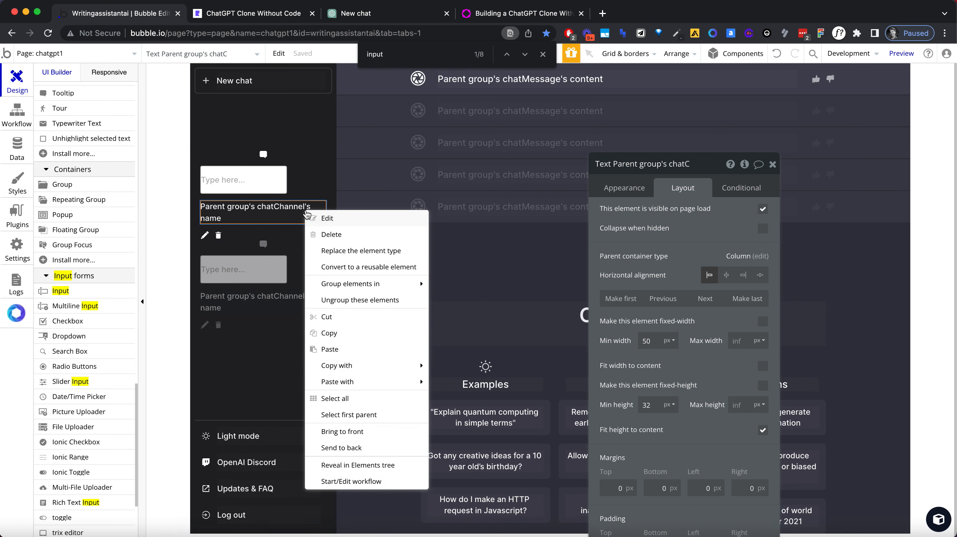
{"action": "left_click", "coordinate": [288, 214]}
{"action": "left_click", "coordinate": [269, 185]}
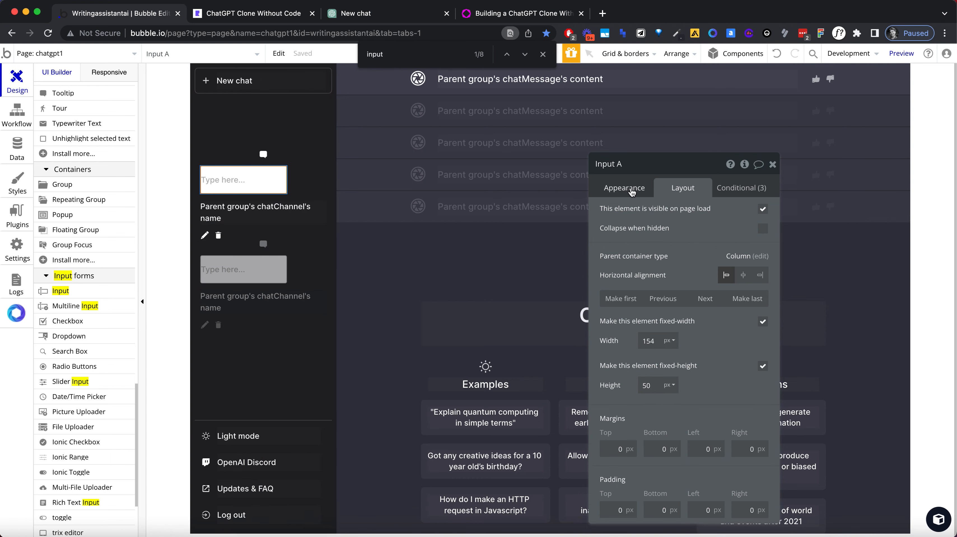
{"action": "left_click", "coordinate": [631, 190]}
{"action": "scroll", "coordinate": [694, 385], "scroll_direction": "down", "scroll_amount": 3}
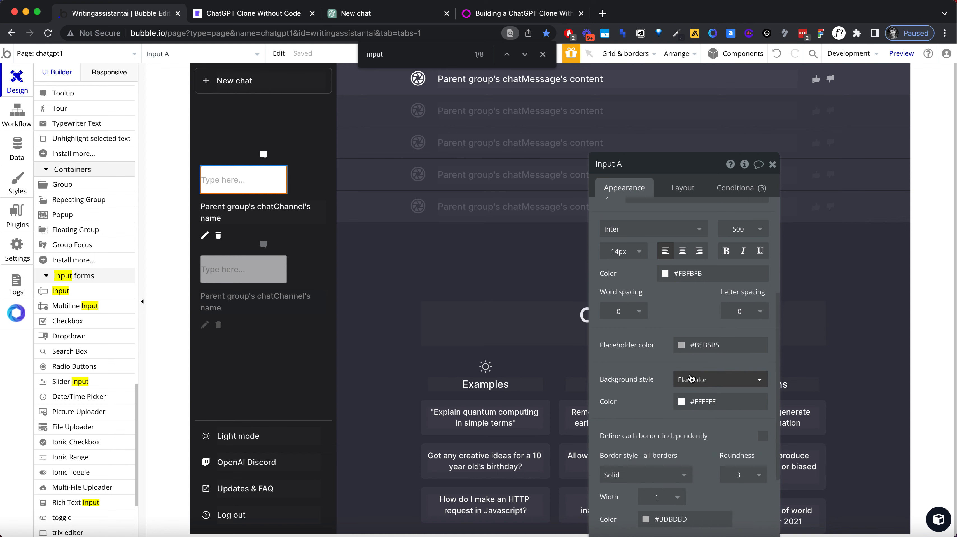
{"action": "double_click", "coordinate": [704, 346]}
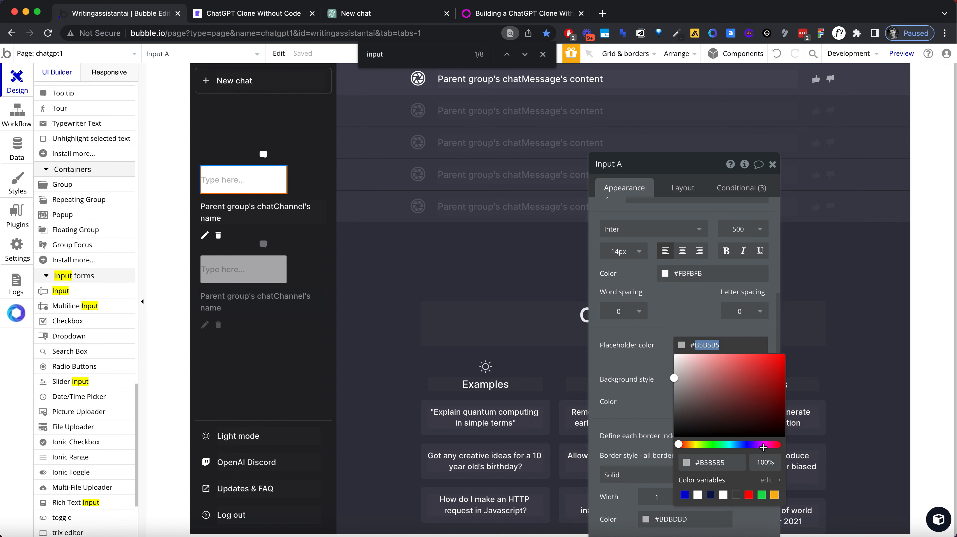
{"action": "left_click", "coordinate": [766, 459]}
{"action": "type", "text": "0"}
{"action": "left_click", "coordinate": [654, 406]}
{"action": "left_click", "coordinate": [718, 379]}
{"action": "left_click", "coordinate": [688, 393]}
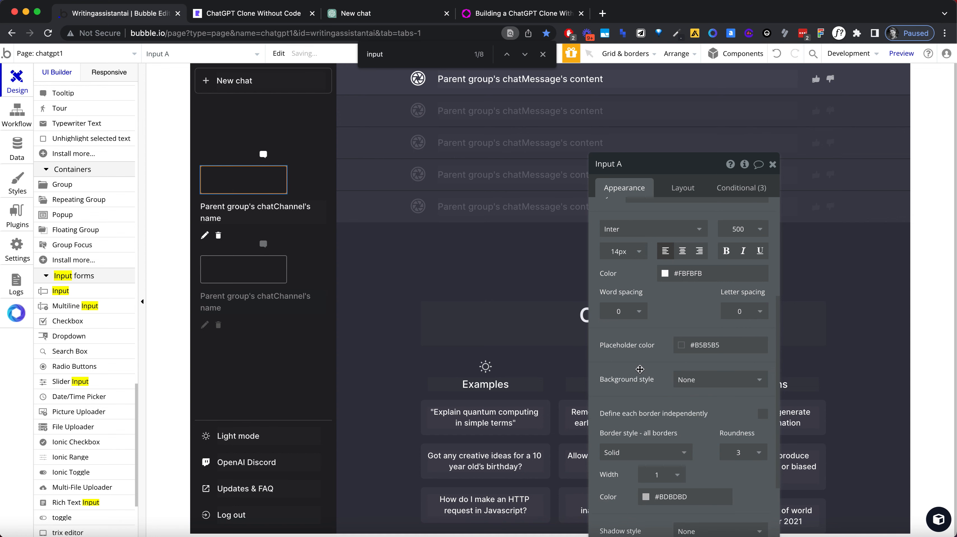
Step: Turn off the fixed width for Input A so it can stretch across the chat row
{"action": "scroll", "coordinate": [684, 350], "scroll_direction": "up", "scroll_amount": 3}
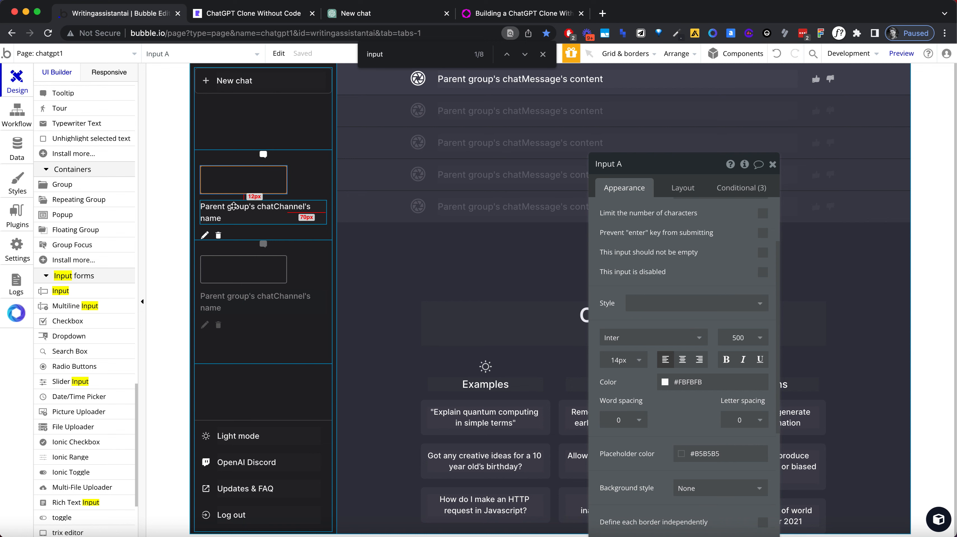
{"action": "left_click", "coordinate": [233, 209]}
{"action": "left_click", "coordinate": [244, 180]}
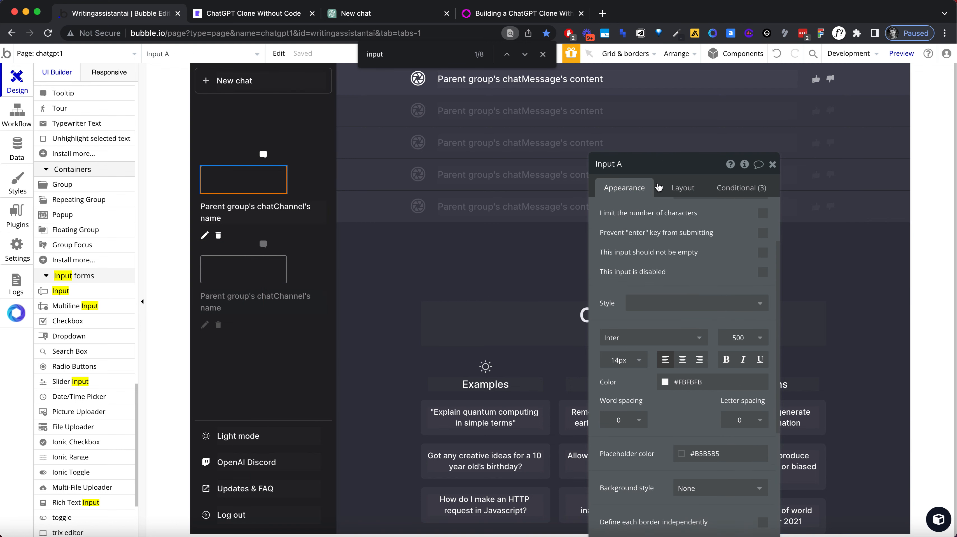
{"action": "left_click", "coordinate": [685, 198]}
{"action": "left_click", "coordinate": [762, 322]}
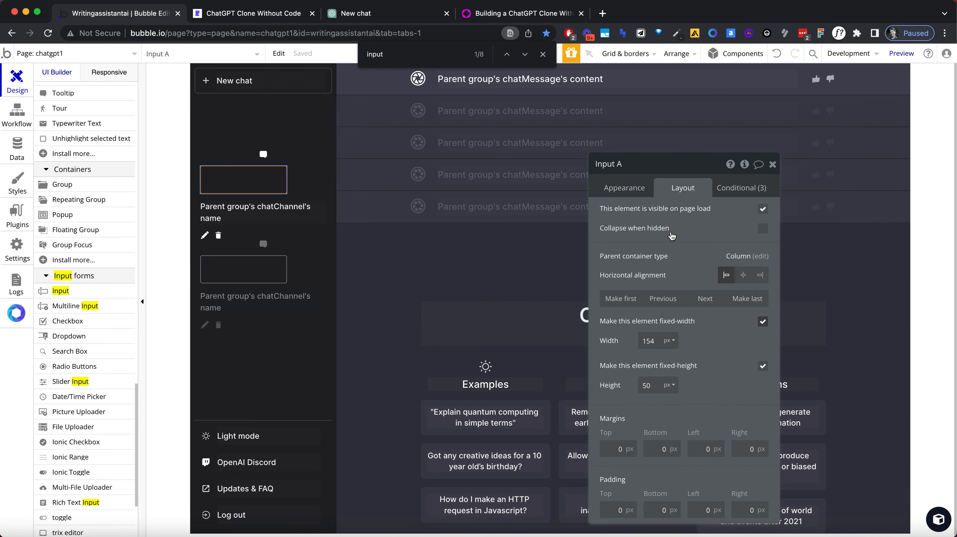
Step: Remove Input A's border by setting the style for all borders to None
{"action": "left_click", "coordinate": [635, 188]}
{"action": "scroll", "coordinate": [667, 334], "scroll_direction": "down", "scroll_amount": 3}
{"action": "scroll", "coordinate": [673, 343], "scroll_direction": "down", "scroll_amount": 5}
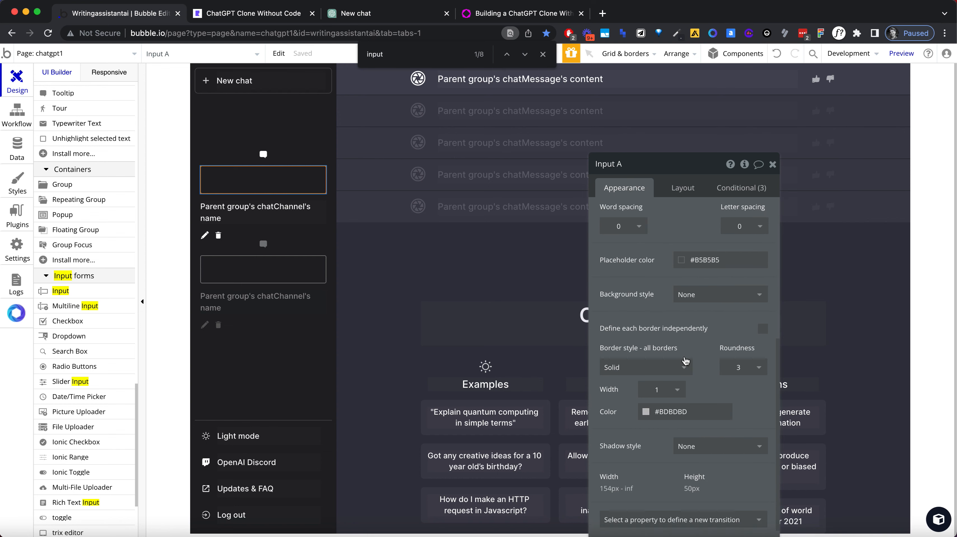
{"action": "left_click", "coordinate": [645, 367]}
{"action": "left_click", "coordinate": [647, 382]}
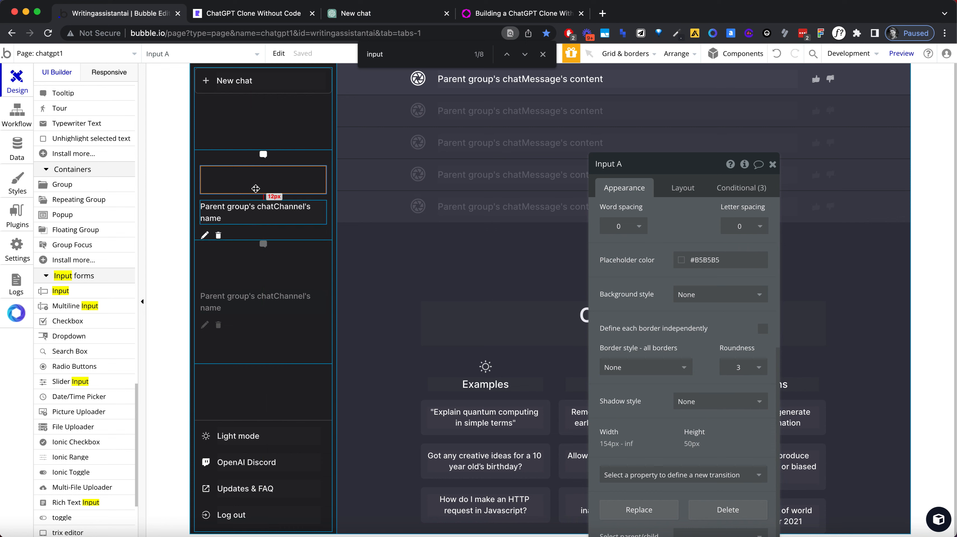
Step: Set Input A's initial content to the dynamic value Parent group's chatChannel's name
{"action": "left_click", "coordinate": [251, 213]}
{"action": "left_click", "coordinate": [249, 188]}
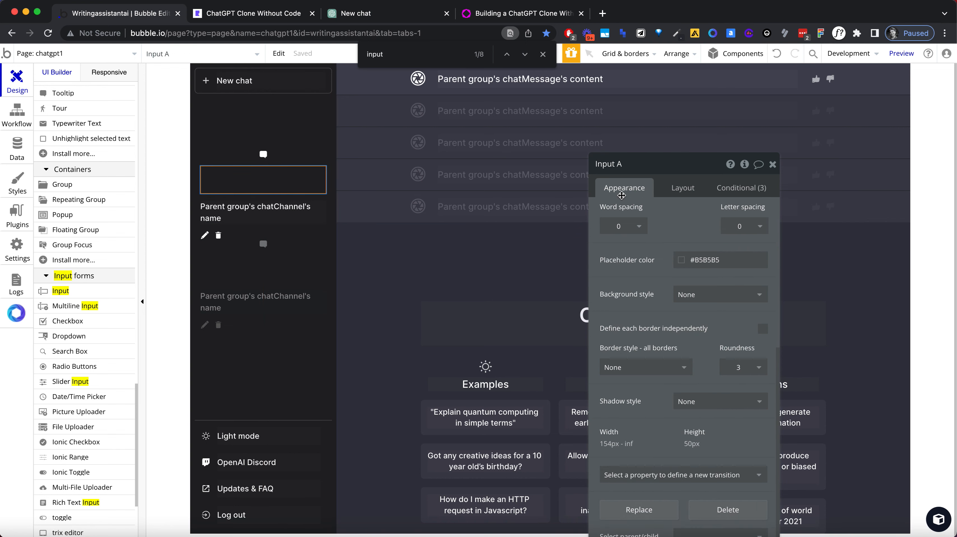
{"action": "scroll", "coordinate": [641, 215], "scroll_direction": "up", "scroll_amount": 10}
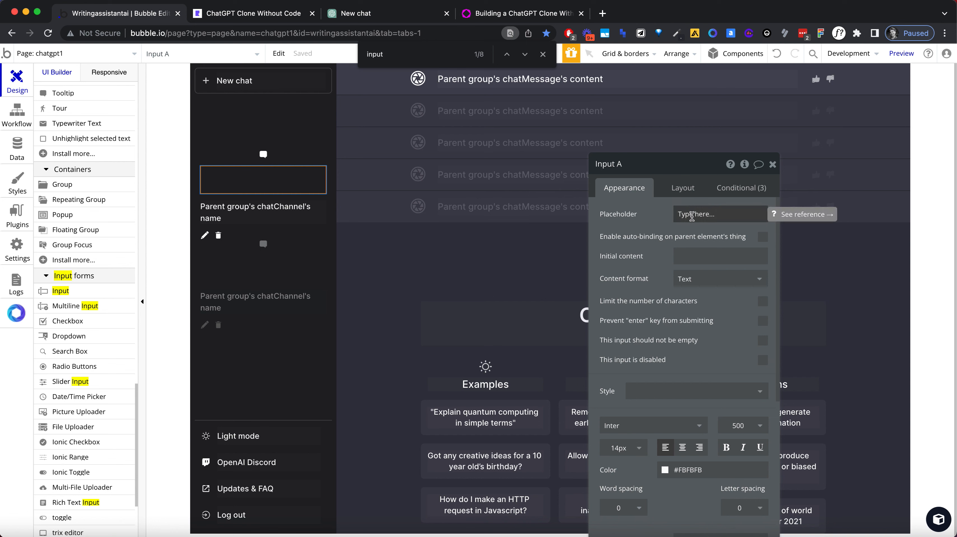
{"action": "left_click", "coordinate": [670, 256]}
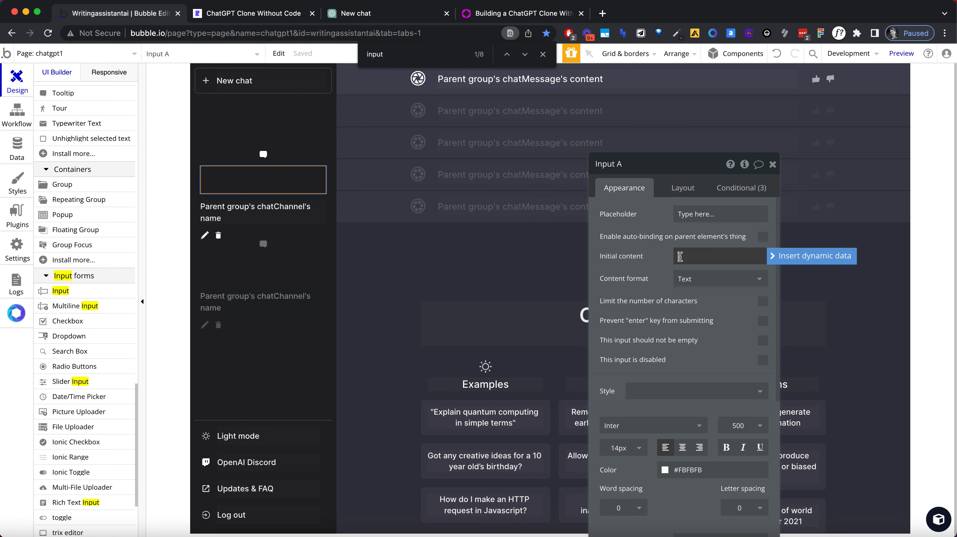
{"action": "left_click", "coordinate": [811, 255]}
{"action": "left_click", "coordinate": [693, 287]}
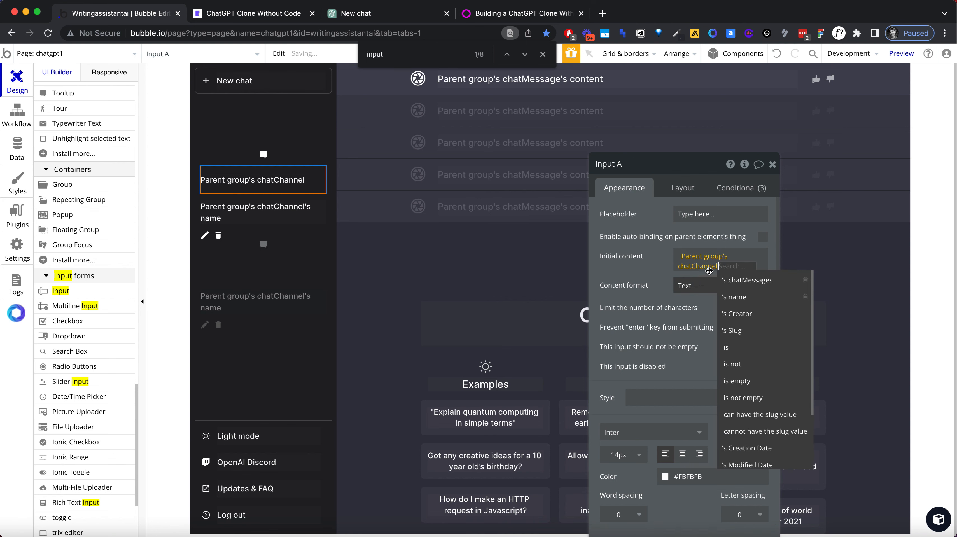
{"action": "left_click", "coordinate": [736, 297]}
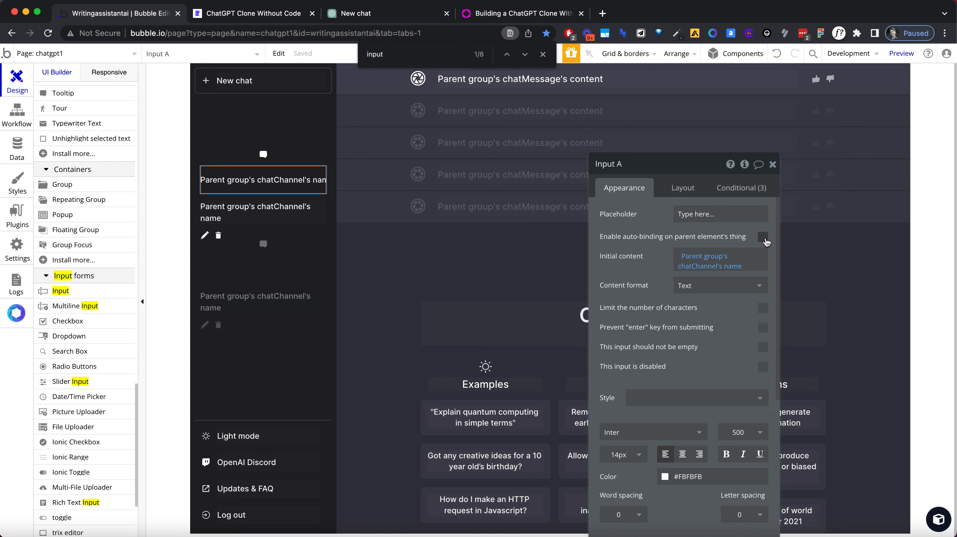
Step: Enable auto-binding on the parent element's thing for Input A, with name as the field to modify
{"action": "left_click", "coordinate": [762, 237]}
{"action": "left_click", "coordinate": [720, 256]}
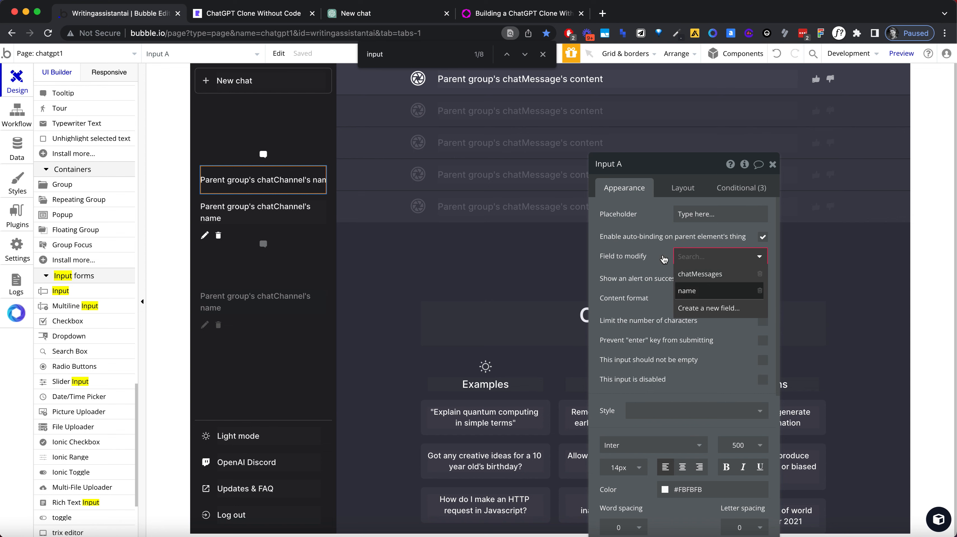
{"action": "left_click", "coordinate": [710, 291]}
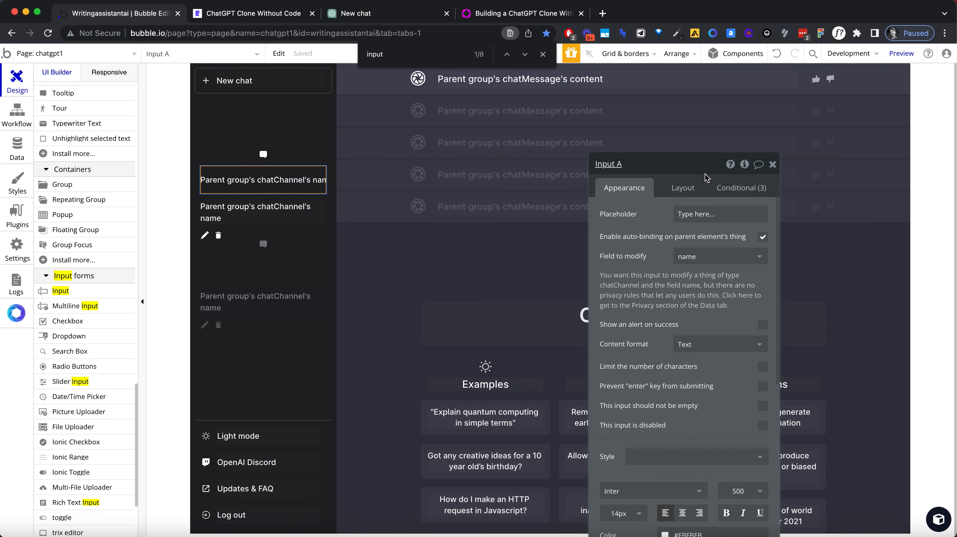
Step: Make Input A collapse when hidden and not visible on page load
{"action": "left_click", "coordinate": [746, 188]}
{"action": "left_click", "coordinate": [692, 192]}
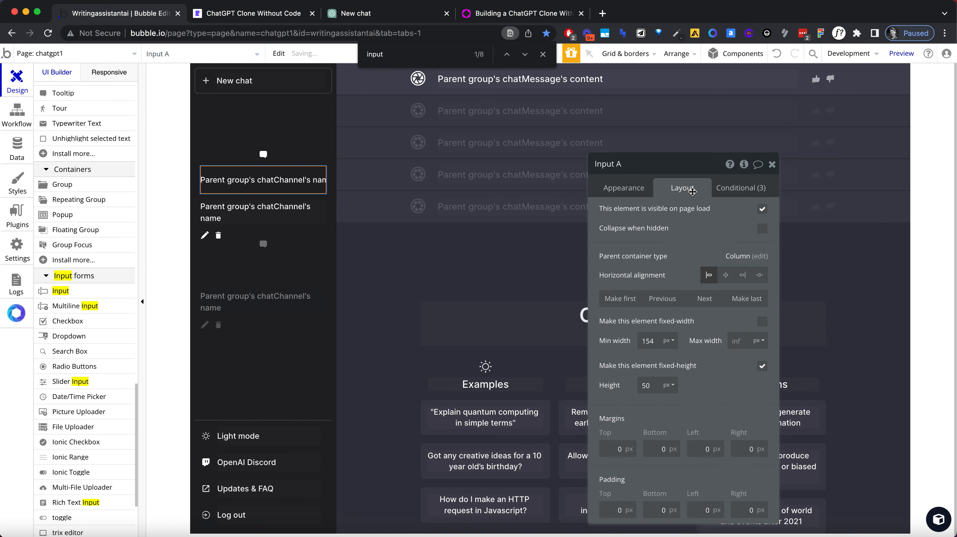
{"action": "left_click", "coordinate": [762, 228]}
{"action": "left_click", "coordinate": [761, 208]}
Step: Remove Input A's "This Input is focused" condition and add a new empty condition
{"action": "left_click", "coordinate": [743, 191]}
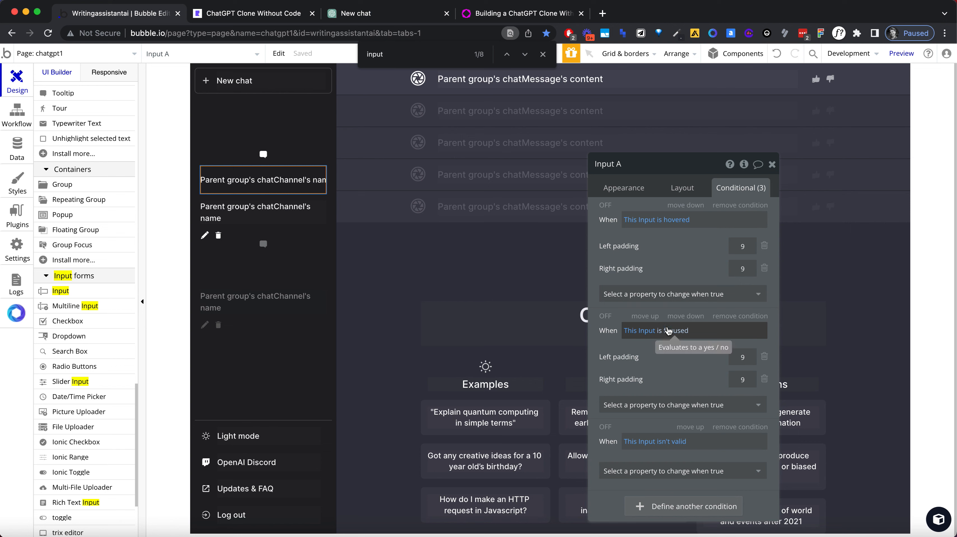
{"action": "left_click", "coordinate": [740, 315]}
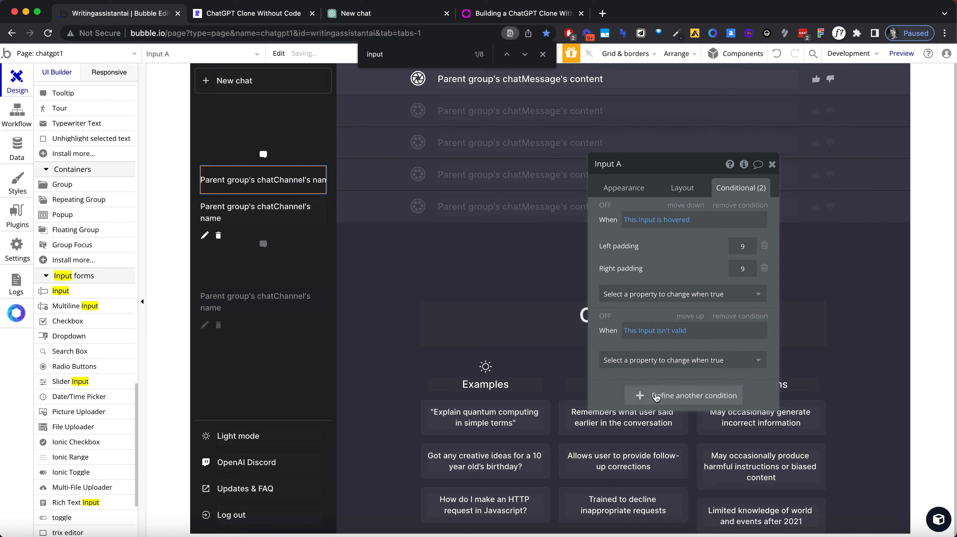
{"action": "left_click", "coordinate": [652, 395]}
Step: Define Input A's empty condition so the element is visible when Group chatChannel's editable is "yes"
{"action": "left_click", "coordinate": [646, 396]}
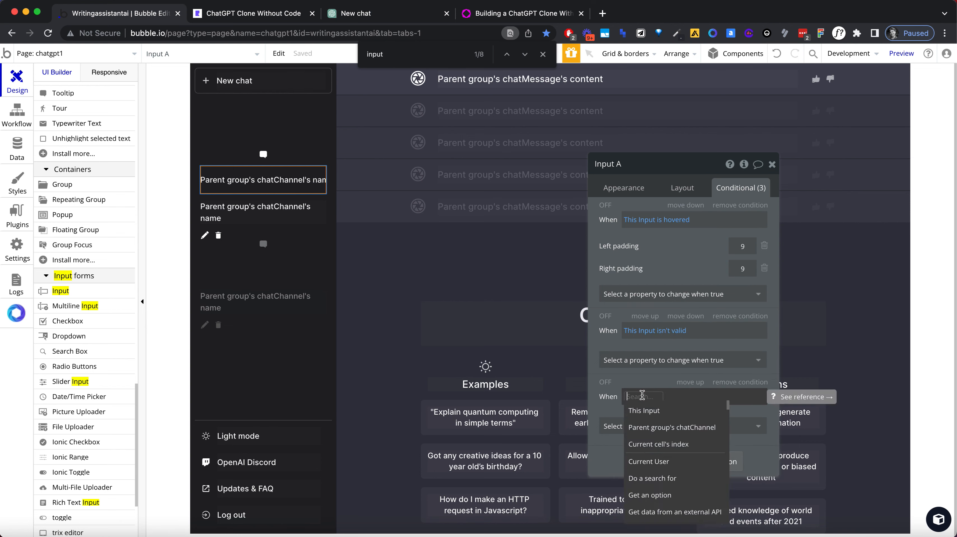
{"action": "left_click", "coordinate": [199, 174]}
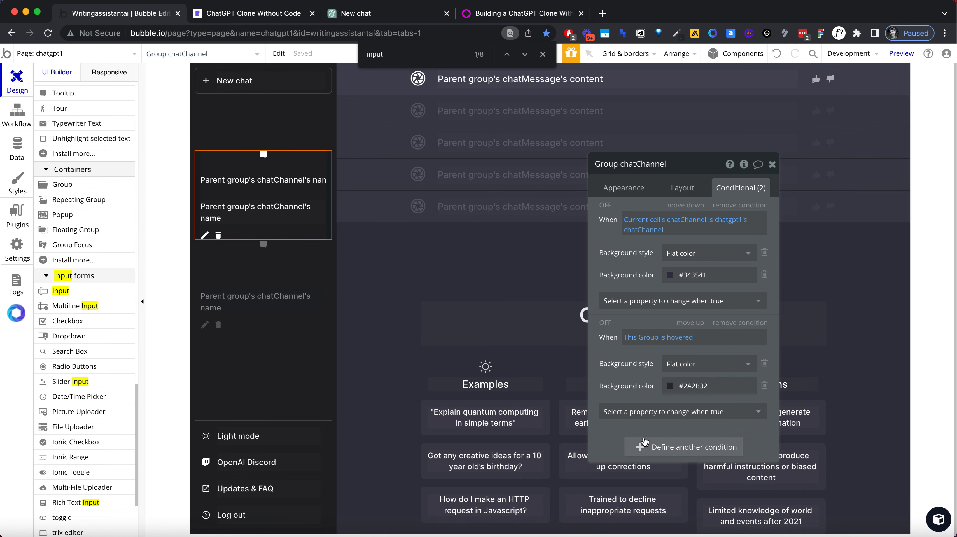
{"action": "left_click", "coordinate": [641, 446]}
{"action": "left_click", "coordinate": [263, 180]}
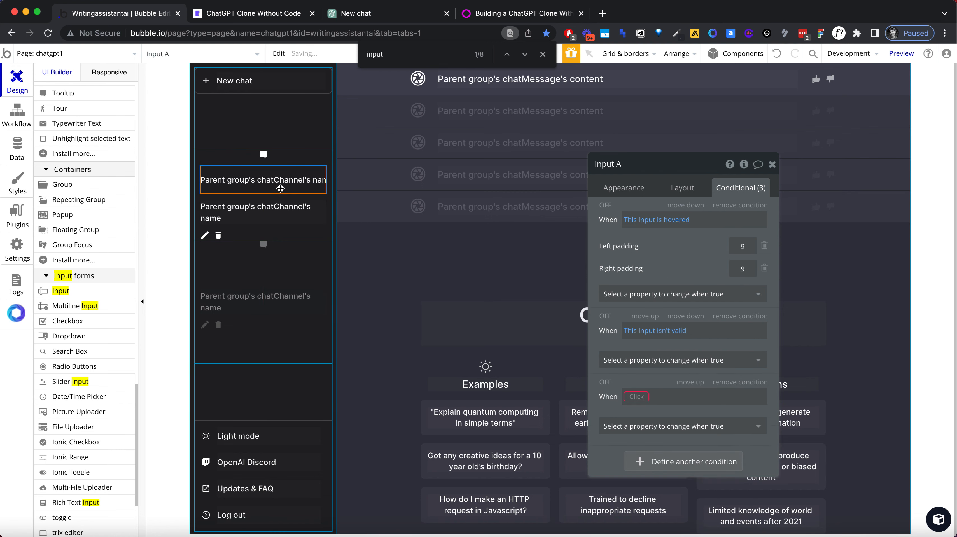
{"action": "left_click", "coordinate": [631, 395]}
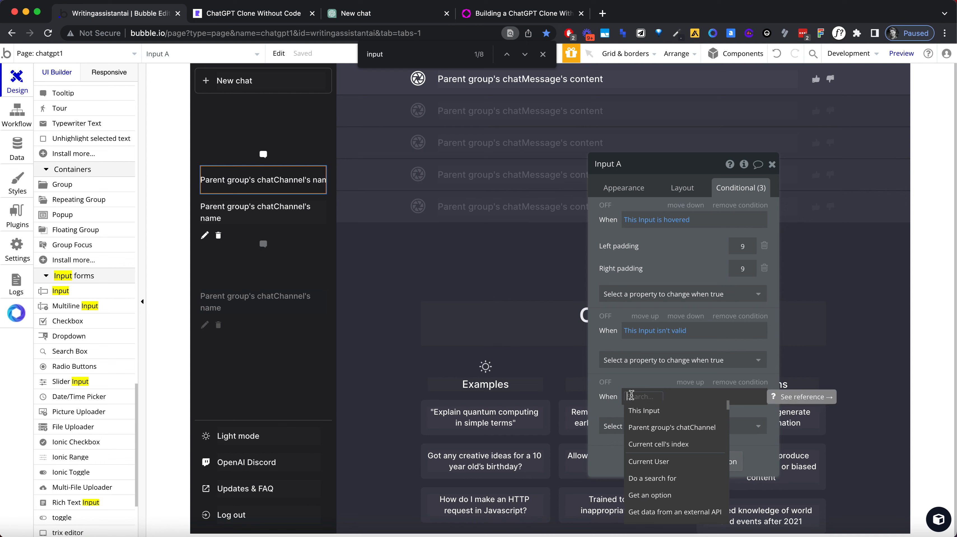
{"action": "type", "text": "group ch"}
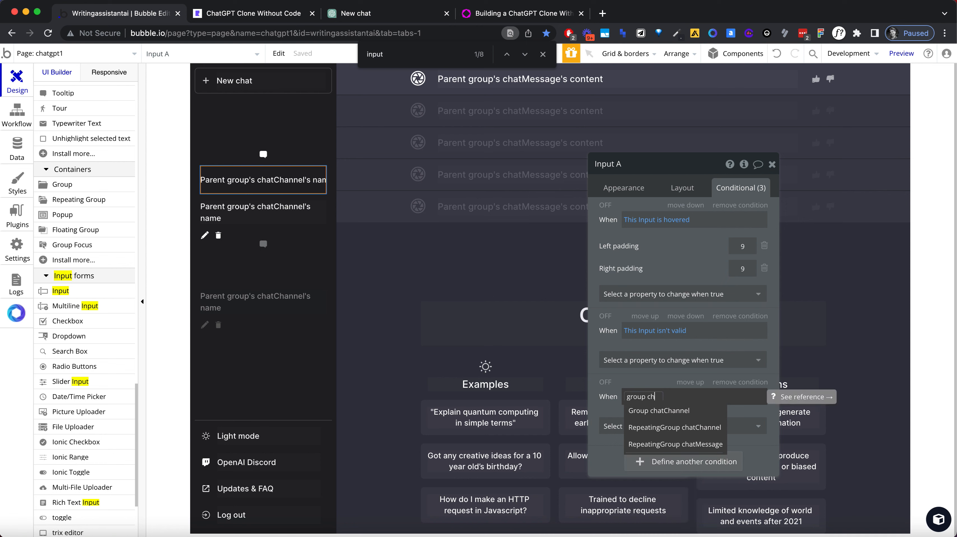
{"action": "left_click", "coordinate": [642, 412]}
{"action": "scroll", "coordinate": [729, 470], "scroll_direction": "down", "scroll_amount": 3}
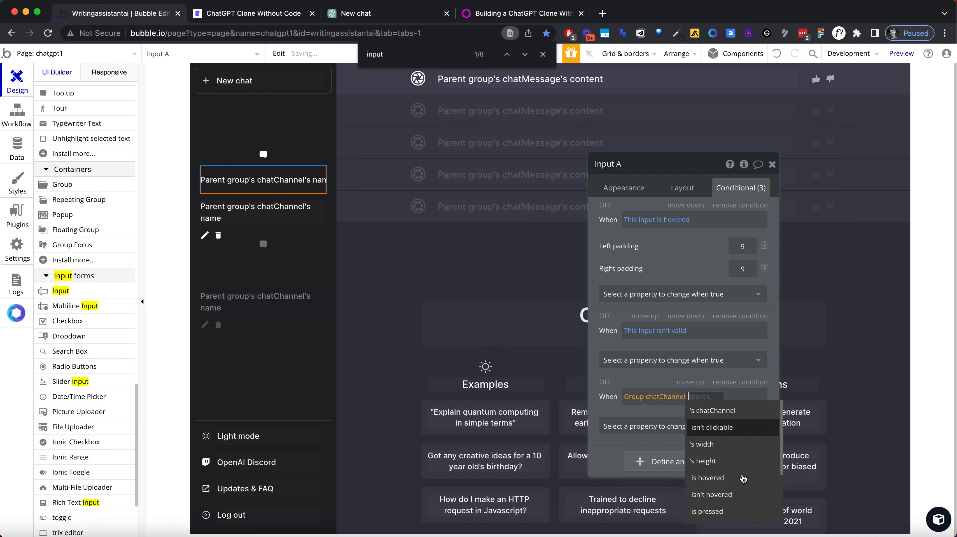
{"action": "left_click", "coordinate": [733, 497]}
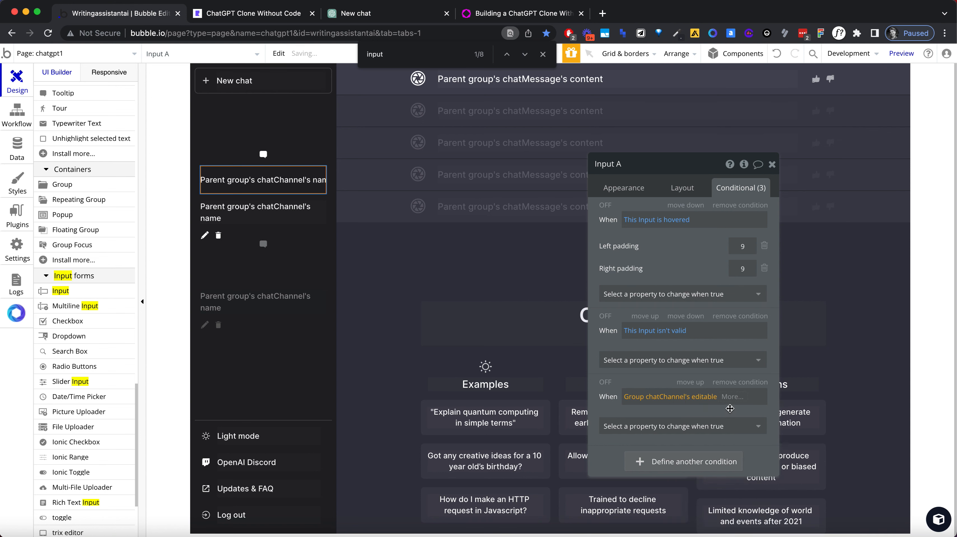
{"action": "left_click", "coordinate": [731, 427]}
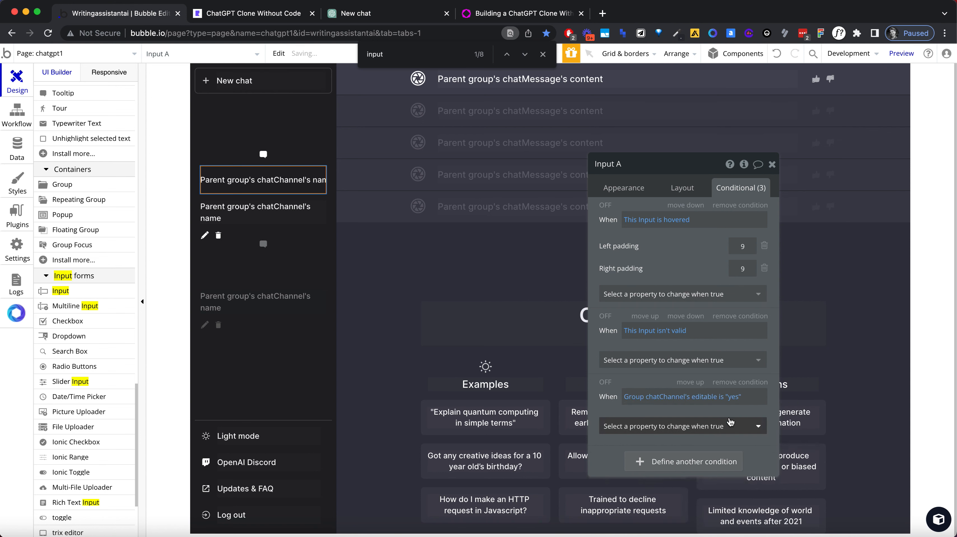
{"action": "left_click", "coordinate": [716, 426]}
{"action": "left_click", "coordinate": [715, 461]}
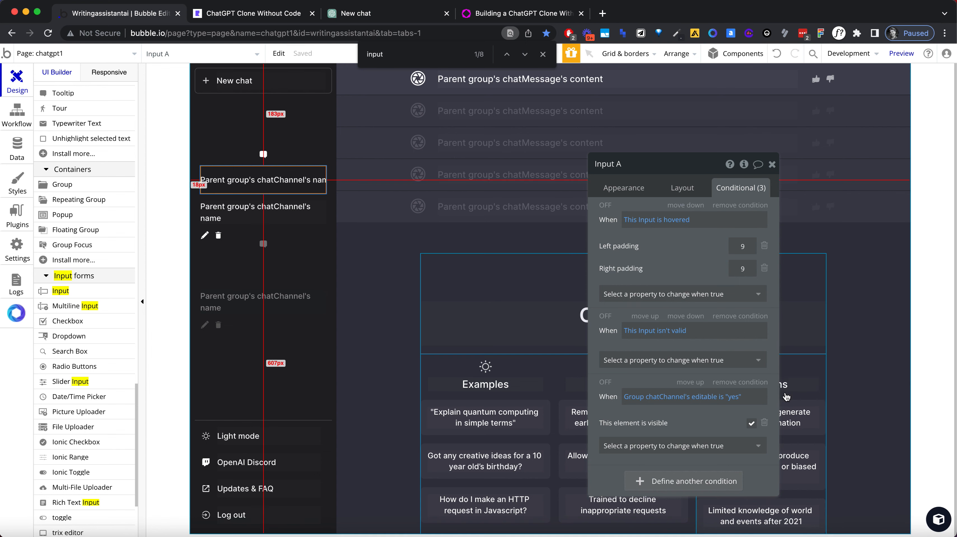
Step: Give the chatChannel name text a condition hiding it when Group chatChannel's editable is "yes", and enable Collapse when hidden
{"action": "left_click", "coordinate": [310, 224]}
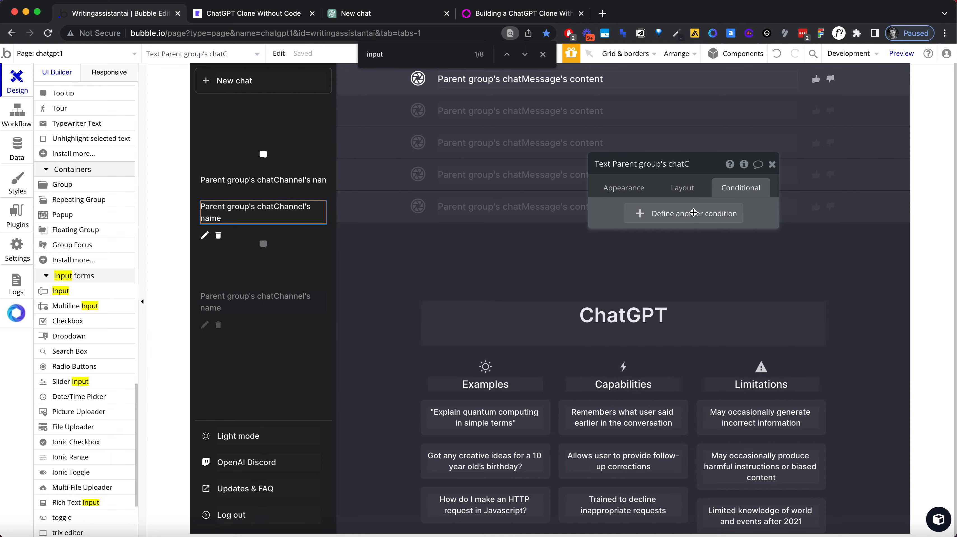
{"action": "left_click", "coordinate": [747, 195]}
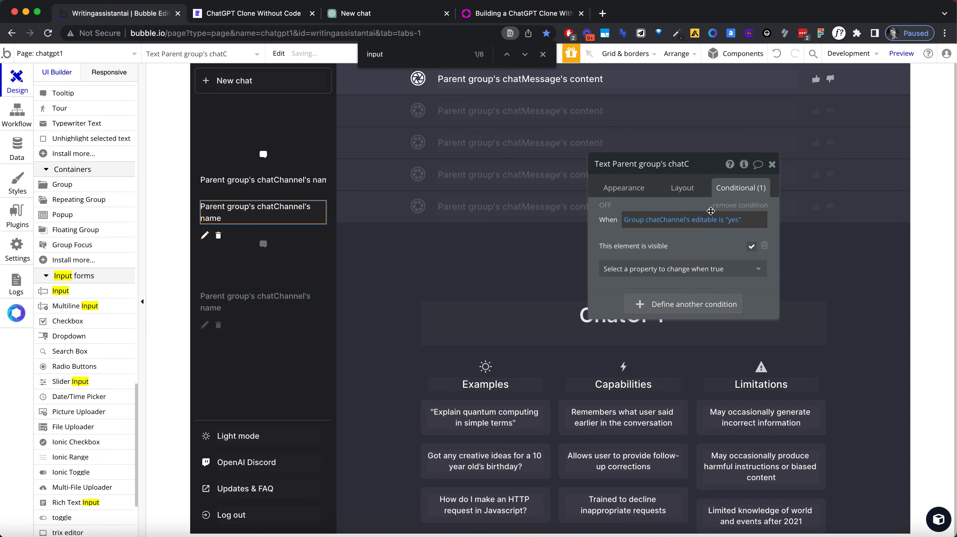
{"action": "left_click", "coordinate": [752, 246]}
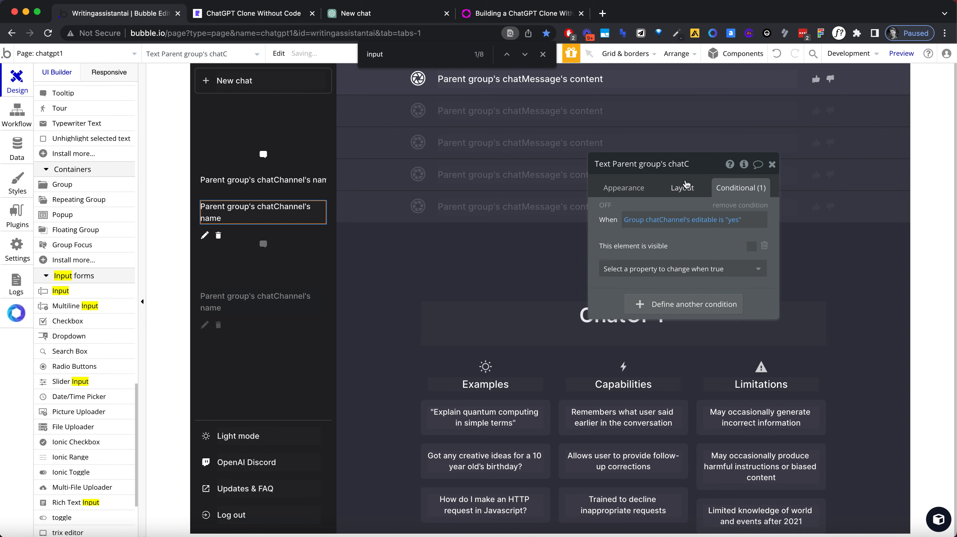
{"action": "left_click", "coordinate": [682, 187]}
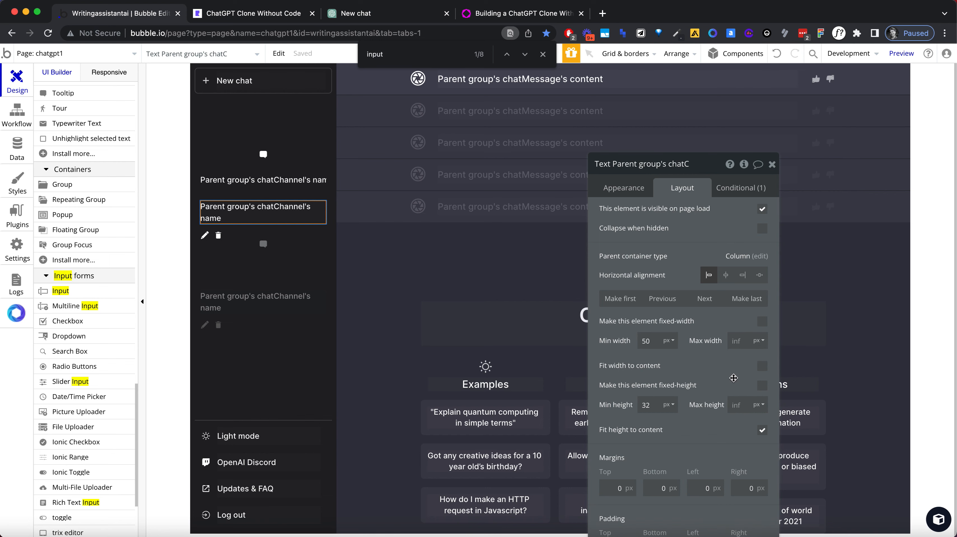
{"action": "left_click", "coordinate": [761, 228]}
Step: Check the sidebar chat rows in the running ChatGPT Clone page, and return to the Bubble editor
{"action": "left_click", "coordinate": [254, 14]}
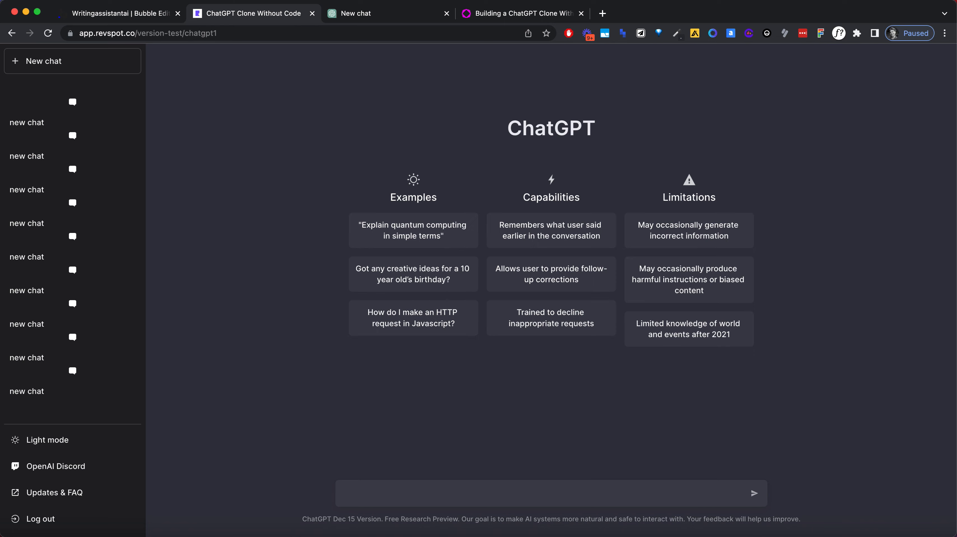
{"action": "left_click", "coordinate": [119, 19]}
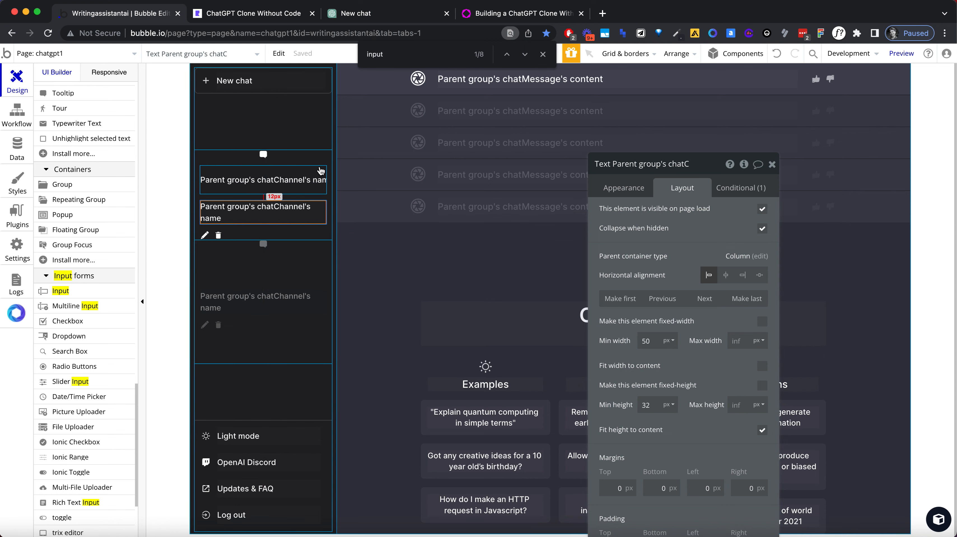
Step: Set the container layout of Group chatChannel in the sidebar to Row
{"action": "left_click", "coordinate": [319, 161]}
{"action": "left_click", "coordinate": [714, 214]}
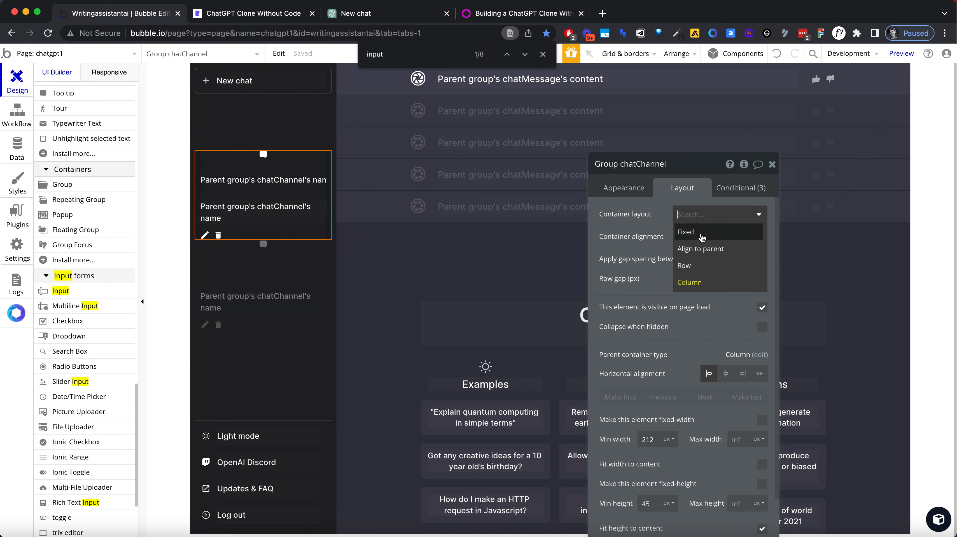
{"action": "left_click", "coordinate": [700, 264]}
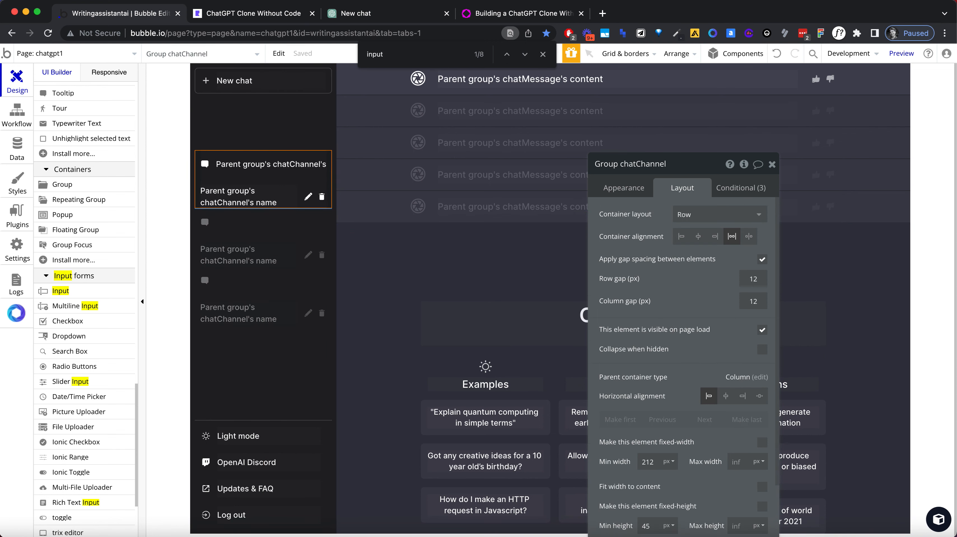
Step: Reload the running ChatGPT Clone page, open the first sidebar chat to check its row layout, and return to the Bubble editor
{"action": "left_click", "coordinate": [292, 15]}
{"action": "left_click", "coordinate": [286, 32]}
{"action": "key", "text": "Return"}
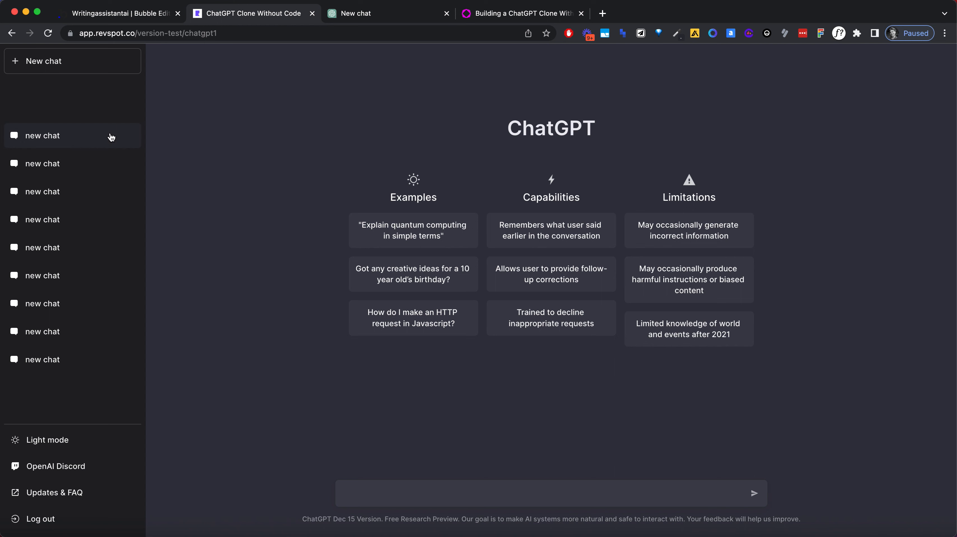
{"action": "left_click", "coordinate": [111, 136]}
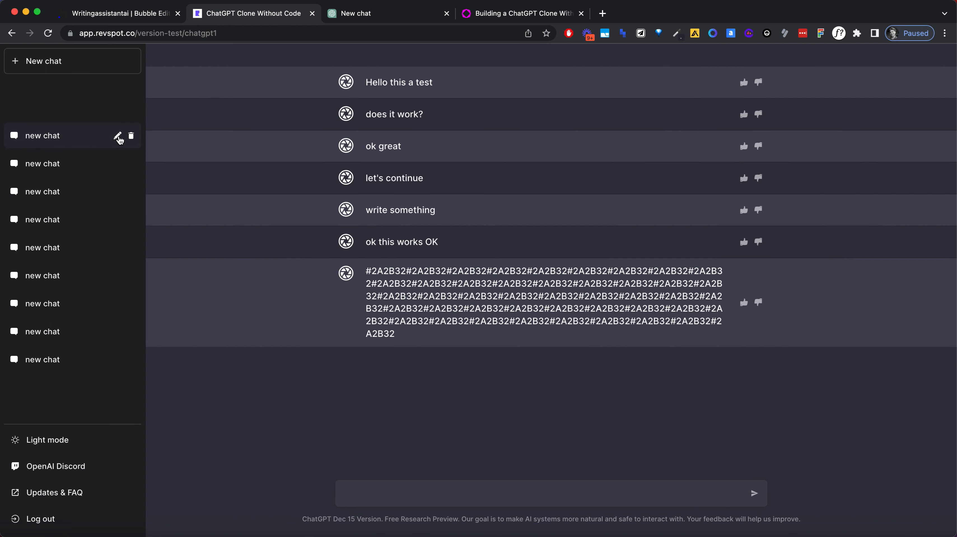
{"action": "left_click", "coordinate": [137, 14]}
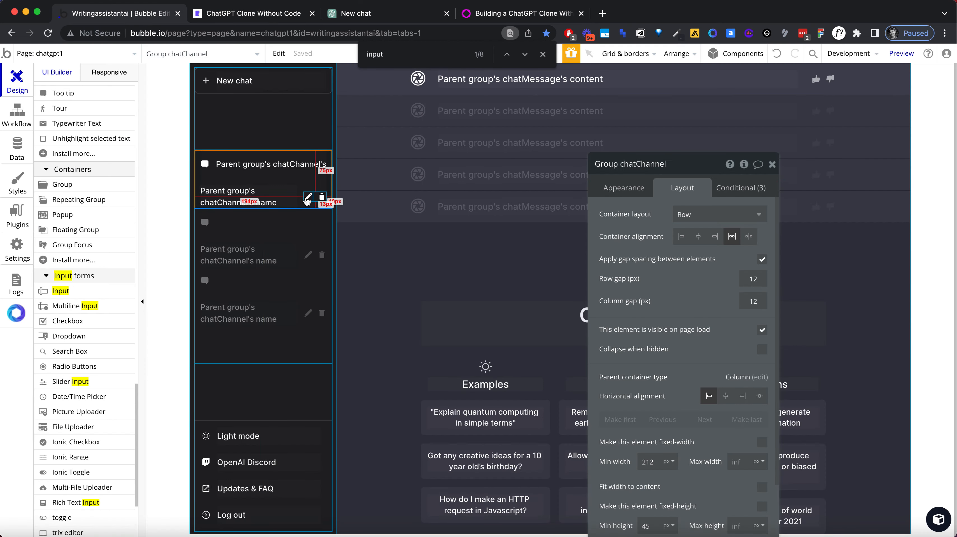
Step: Create a click workflow for the chat row's ion-edit icon and add a "Set state of an element" action
{"action": "left_click", "coordinate": [307, 198]}
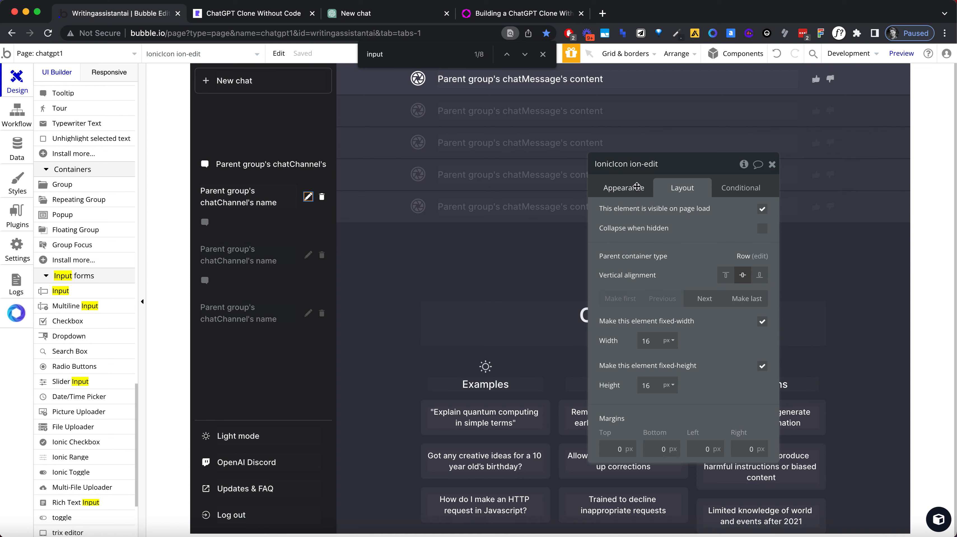
{"action": "left_click", "coordinate": [638, 190]}
{"action": "left_click", "coordinate": [657, 296]}
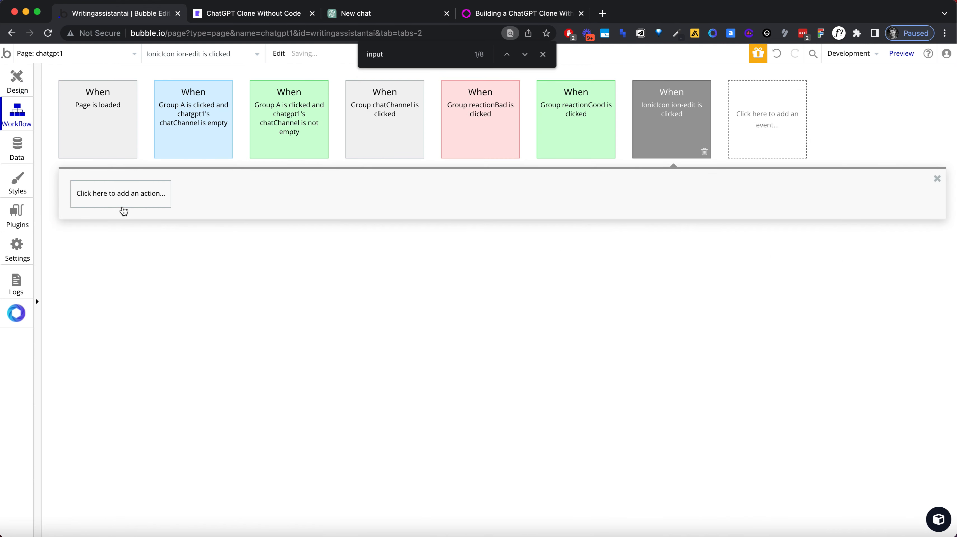
{"action": "left_click", "coordinate": [122, 210]}
{"action": "type", "text": "stat"}
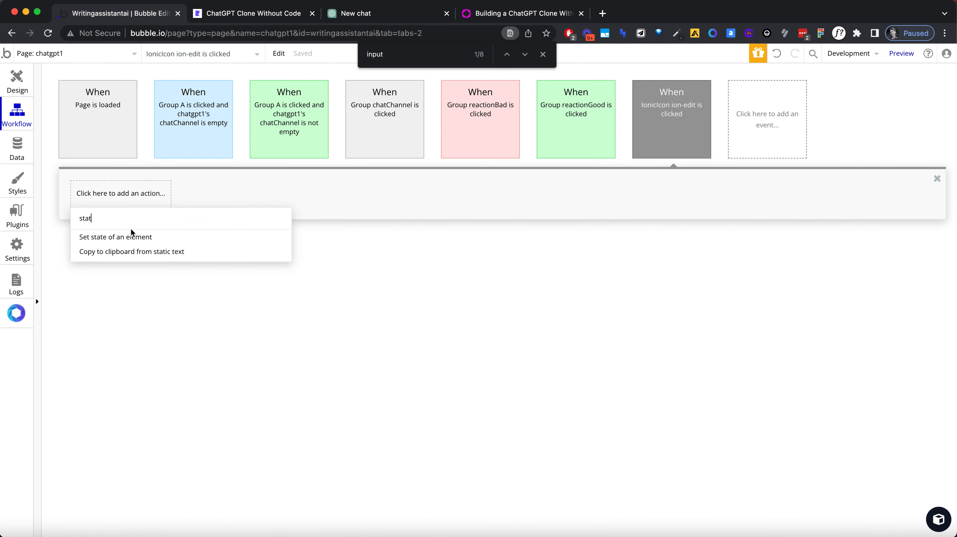
{"action": "left_click", "coordinate": [124, 237]}
Step: Configure the action to set Group chatChannel's custom state editable to "yes"
{"action": "left_click", "coordinate": [697, 191]}
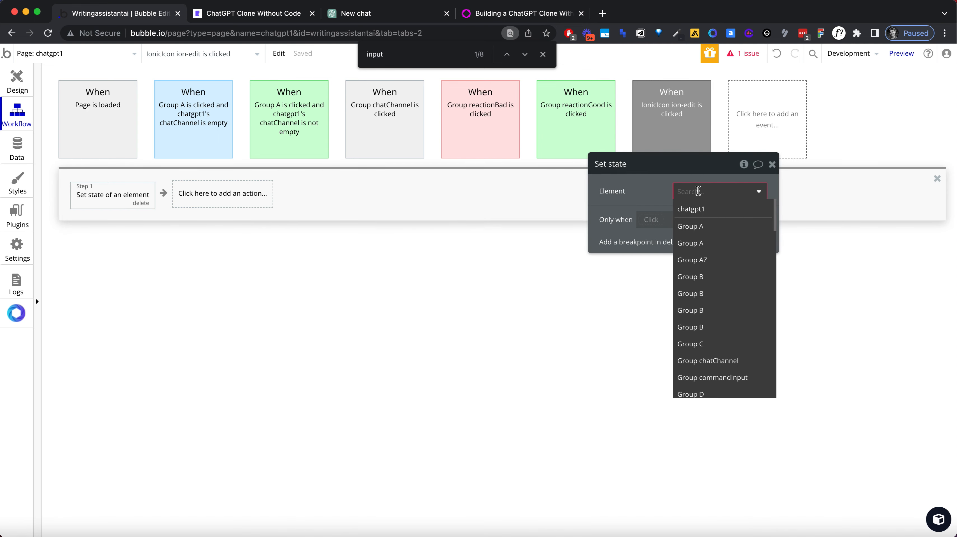
{"action": "type", "text": "c"}
{"action": "key", "text": "Return"}
{"action": "left_click", "coordinate": [698, 191]}
{"action": "type", "text": "cha"}
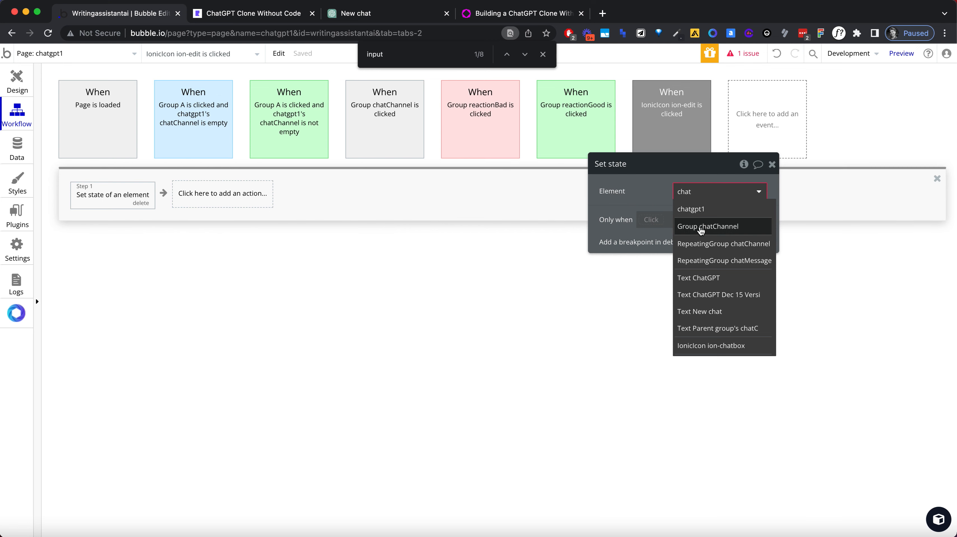
{"action": "left_click", "coordinate": [695, 225]}
{"action": "left_click", "coordinate": [705, 213]}
{"action": "left_click", "coordinate": [705, 228]}
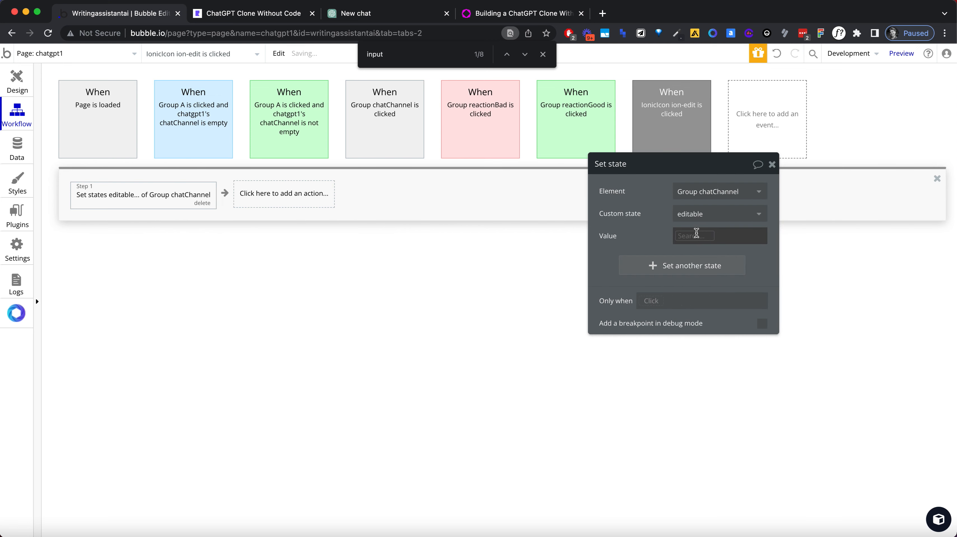
{"action": "left_click", "coordinate": [696, 234]}
{"action": "left_click", "coordinate": [698, 267]}
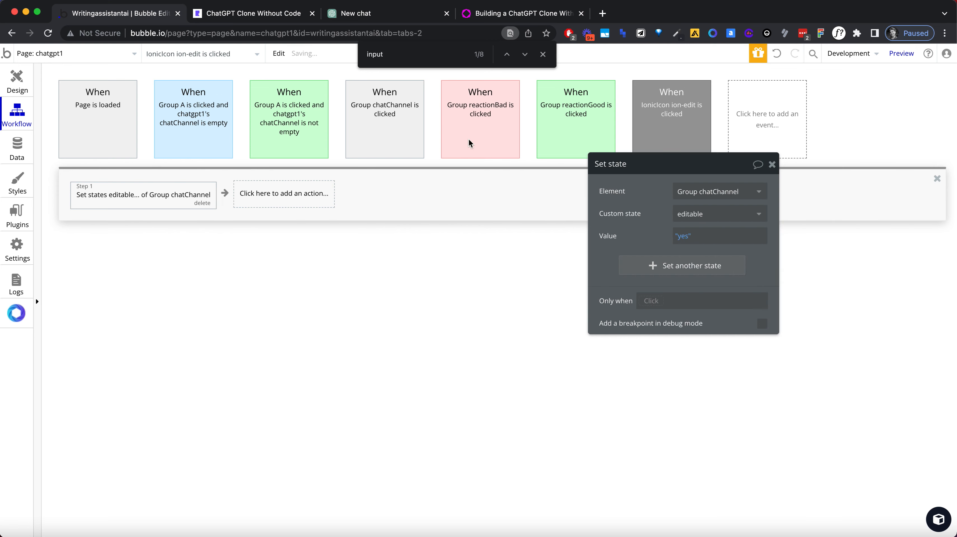
Step: Reload the running ChatGPT Clone page and test the edit icon on the first sidebar chat
{"action": "left_click", "coordinate": [231, 13]}
{"action": "left_click", "coordinate": [231, 33]}
{"action": "key", "text": "Return"}
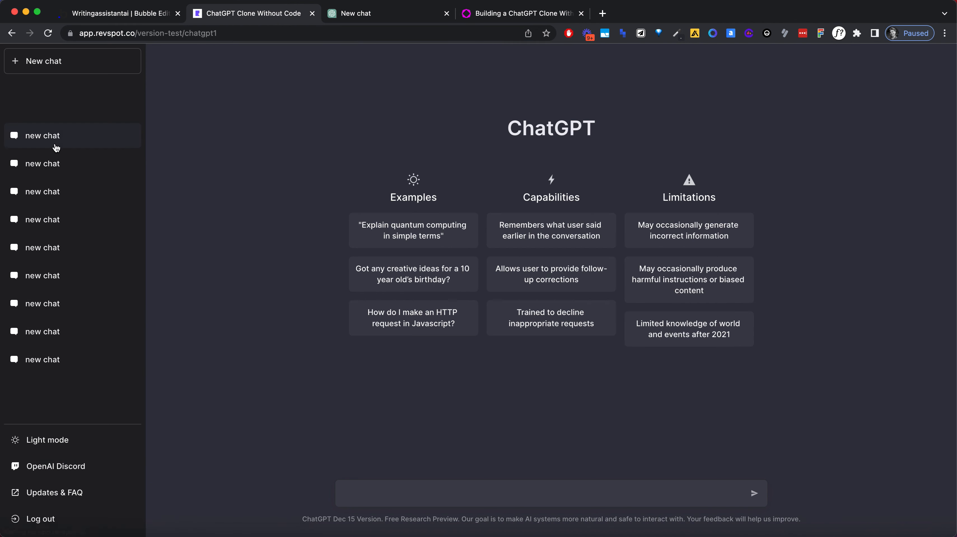
{"action": "left_click", "coordinate": [56, 136]}
{"action": "left_click", "coordinate": [119, 138]}
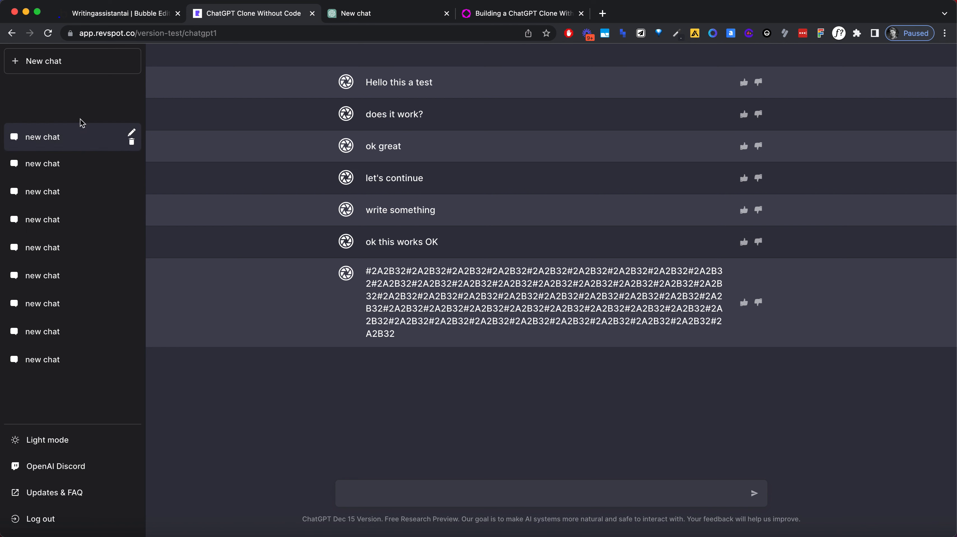
{"action": "left_click", "coordinate": [131, 133]}
{"action": "left_click", "coordinate": [87, 98]}
{"action": "left_click", "coordinate": [133, 134]}
{"action": "left_click", "coordinate": [103, 110]}
{"action": "left_click_drag", "start_coordinate": [75, 136], "coordinate": [30, 136]}
{"action": "left_click", "coordinate": [89, 99]}
Step: Examine how the edit icon makes a chat name editable in the original ChatGPT, and return to the clone page
{"action": "left_click", "coordinate": [366, 15]}
{"action": "left_click", "coordinate": [118, 93]}
{"action": "left_click", "coordinate": [100, 173]}
{"action": "left_click", "coordinate": [118, 94]}
{"action": "left_click", "coordinate": [93, 194]}
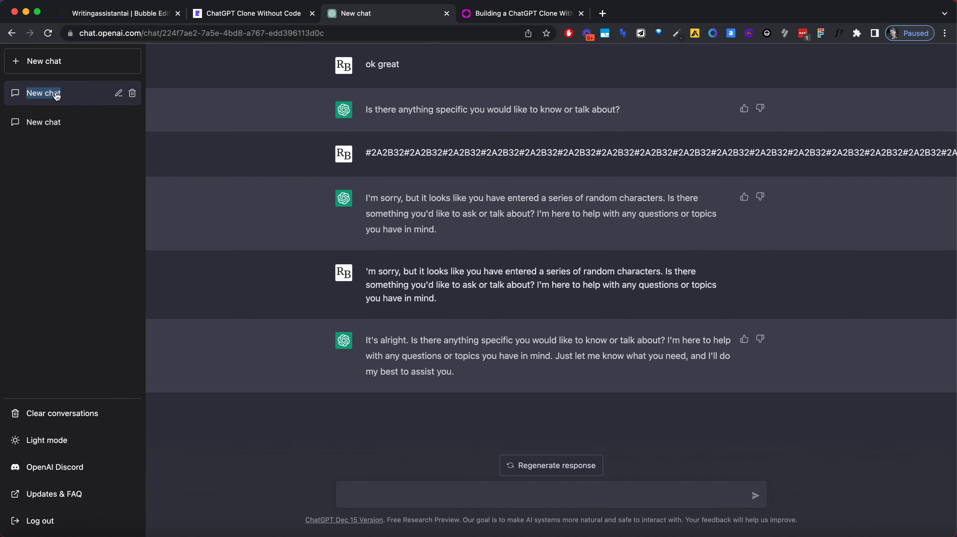
{"action": "left_click", "coordinate": [118, 94]}
{"action": "left_click", "coordinate": [118, 93]}
{"action": "left_click", "coordinate": [228, 15]}
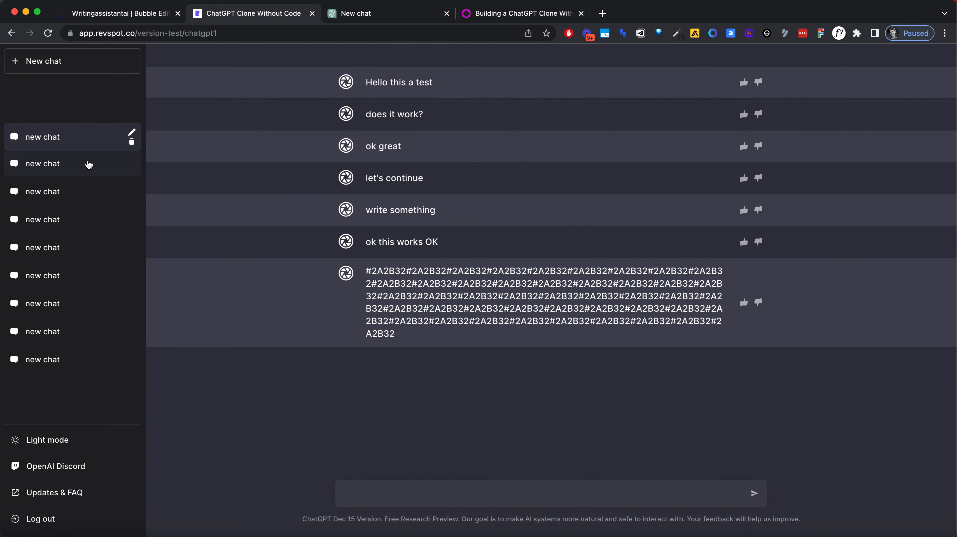
Step: Test the edit icon on the second sidebar chat and switch back to the first chat
{"action": "left_click", "coordinate": [89, 164]}
{"action": "left_click", "coordinate": [118, 164]}
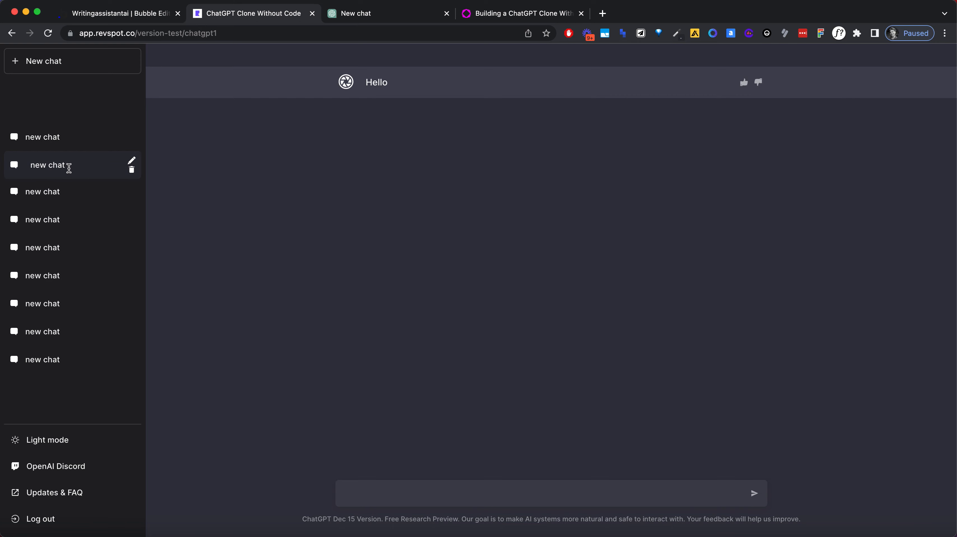
{"action": "left_click", "coordinate": [131, 135]}
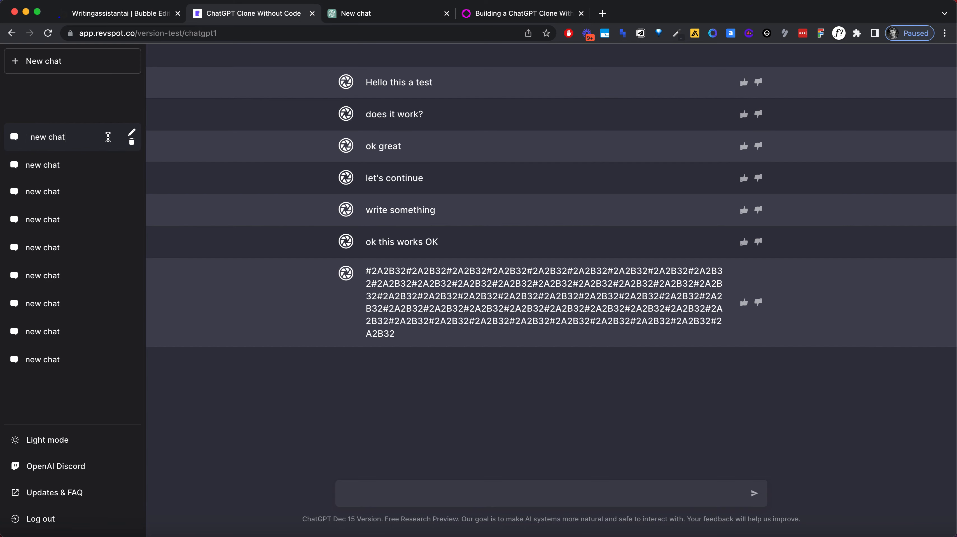
Step: Try to rename the first sidebar chat as "this is a test", and dismiss the permission alert
{"action": "left_click", "coordinate": [132, 133]}
{"action": "triple_click", "coordinate": [88, 136]}
{"action": "type", "text": "this is a test"}
{"action": "left_click", "coordinate": [56, 168]}
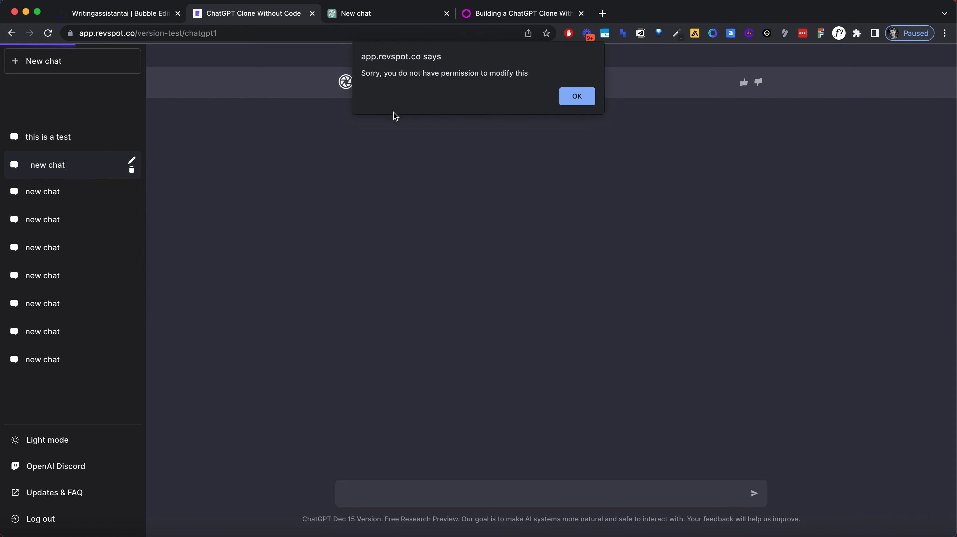
{"action": "left_click", "coordinate": [577, 97]}
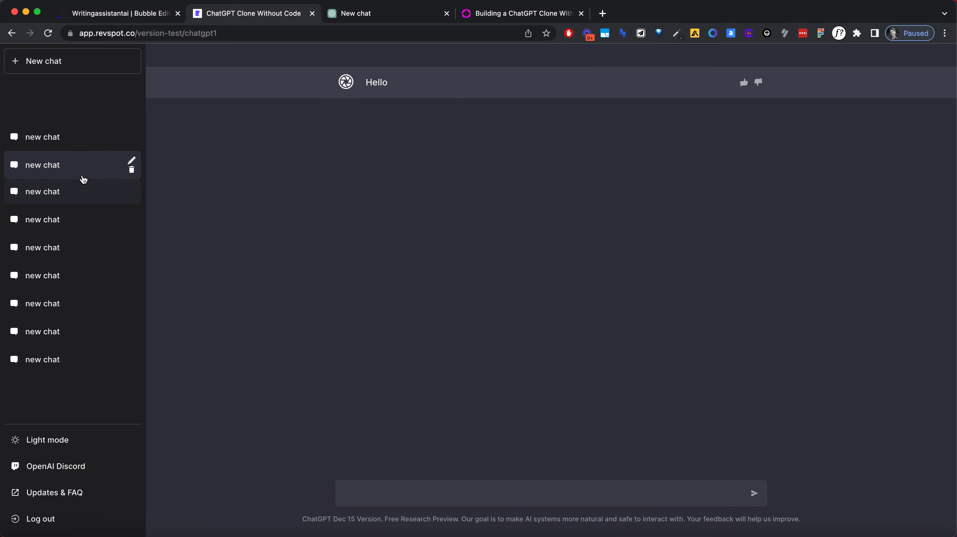
Step: Check the edit behaviour of the first three sidebar chats, and return to the Bubble editor's Design view
{"action": "left_click", "coordinate": [86, 133]}
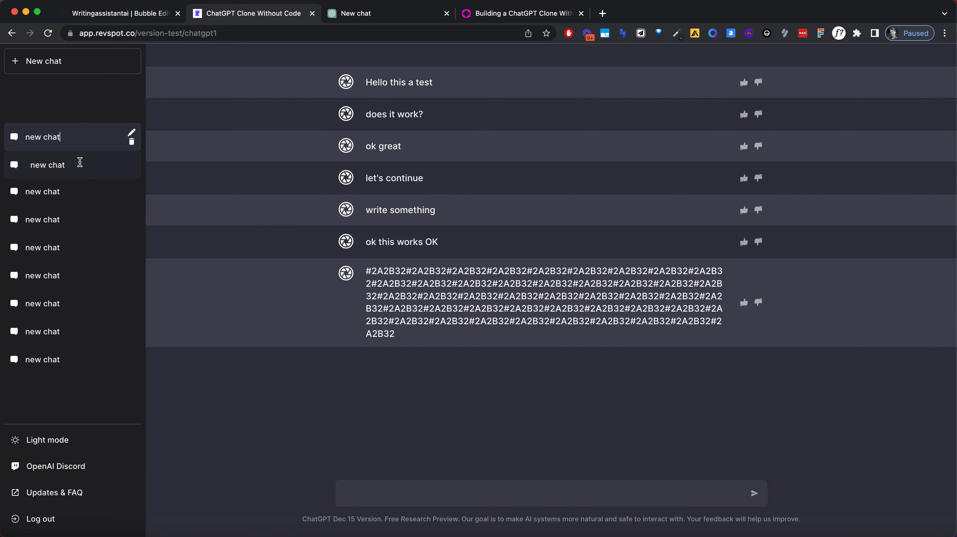
{"action": "left_click", "coordinate": [80, 161]}
{"action": "left_click", "coordinate": [81, 195]}
{"action": "left_click", "coordinate": [116, 194]}
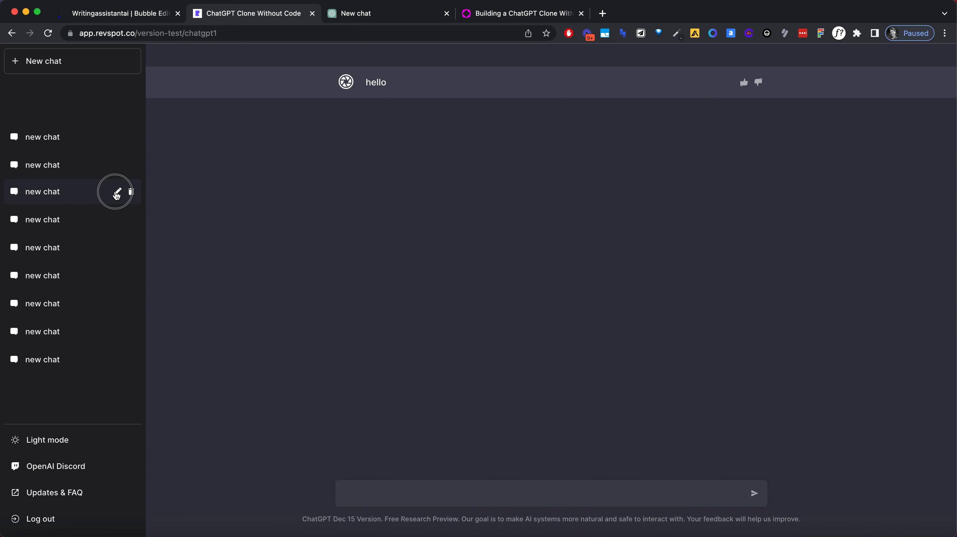
{"action": "left_click", "coordinate": [97, 239]}
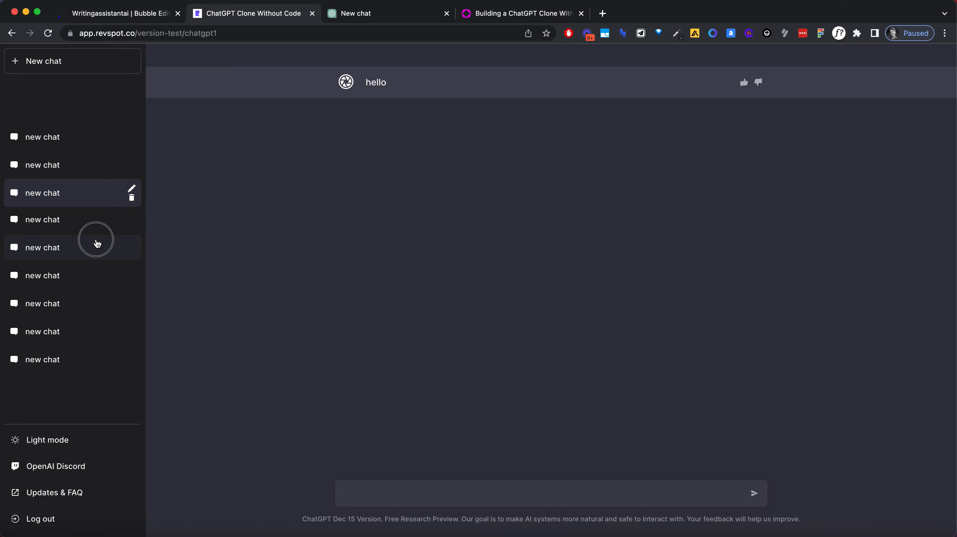
{"action": "left_click", "coordinate": [145, 4]}
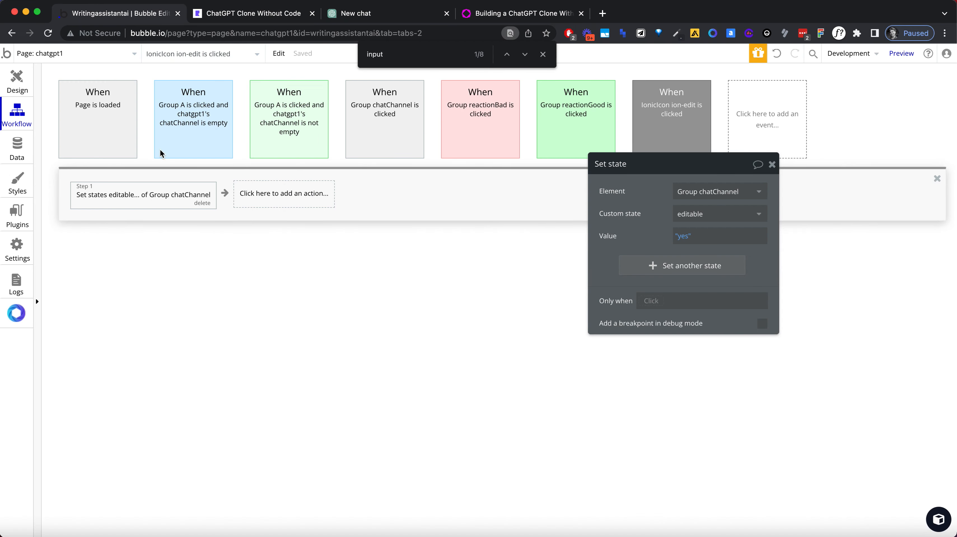
{"action": "left_click", "coordinate": [30, 87]}
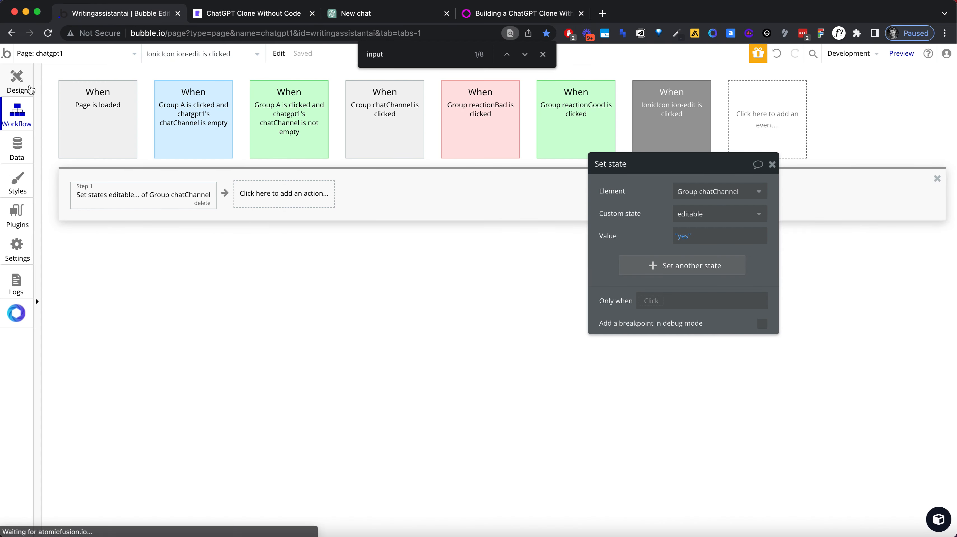
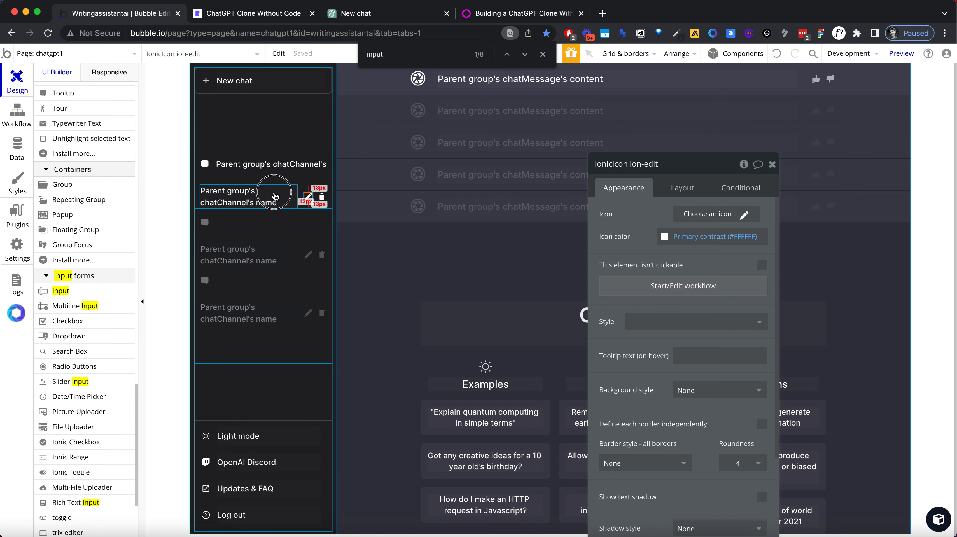
Step: Remove the "This Input is hovered" condition from the chat name input, Input A
{"action": "left_click", "coordinate": [269, 202]}
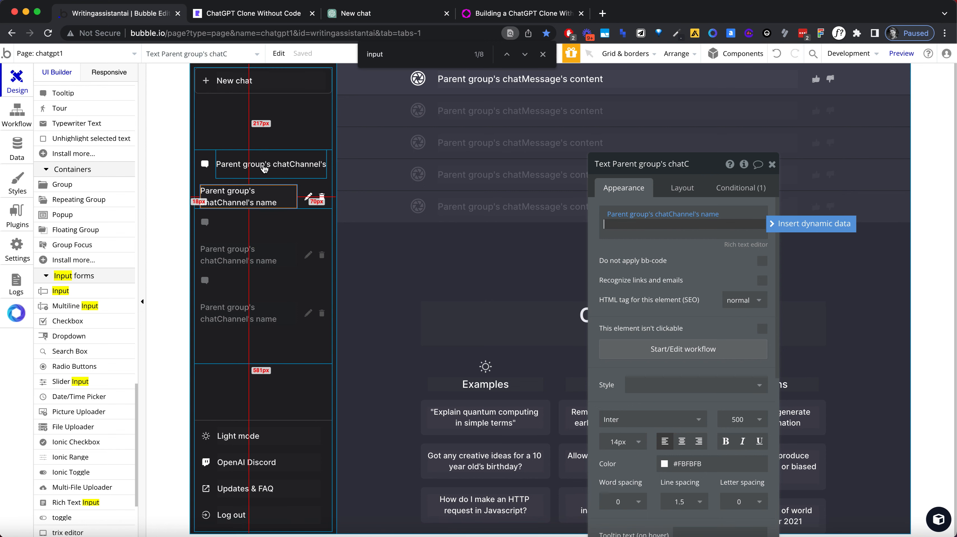
{"action": "left_click", "coordinate": [324, 176]}
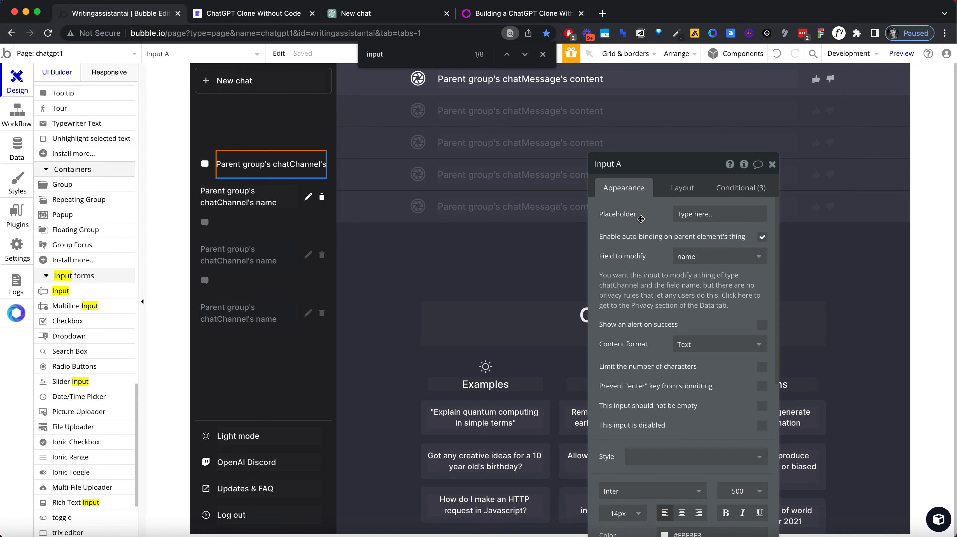
{"action": "scroll", "coordinate": [640, 218], "scroll_direction": "down", "scroll_amount": 6}
{"action": "scroll", "coordinate": [657, 314], "scroll_direction": "down", "scroll_amount": 4}
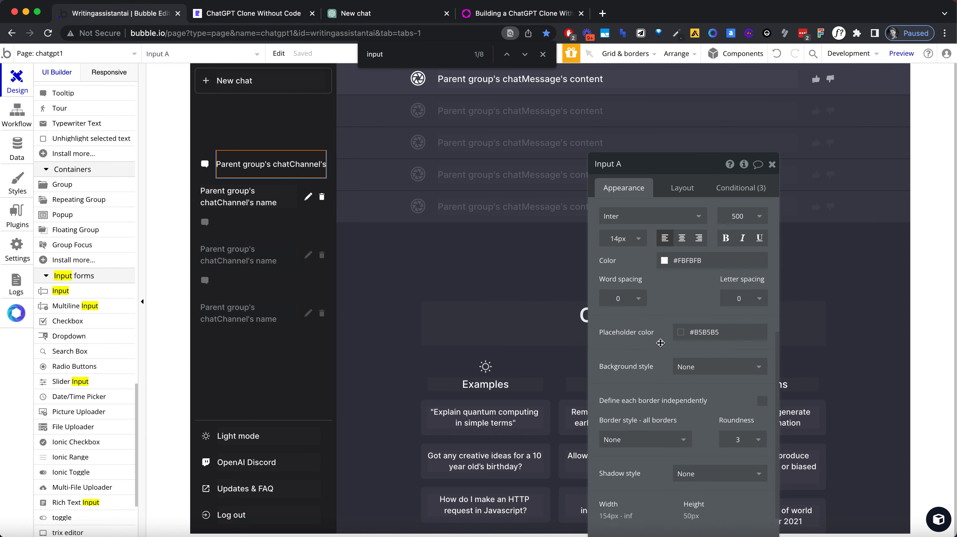
{"action": "left_click", "coordinate": [740, 188]}
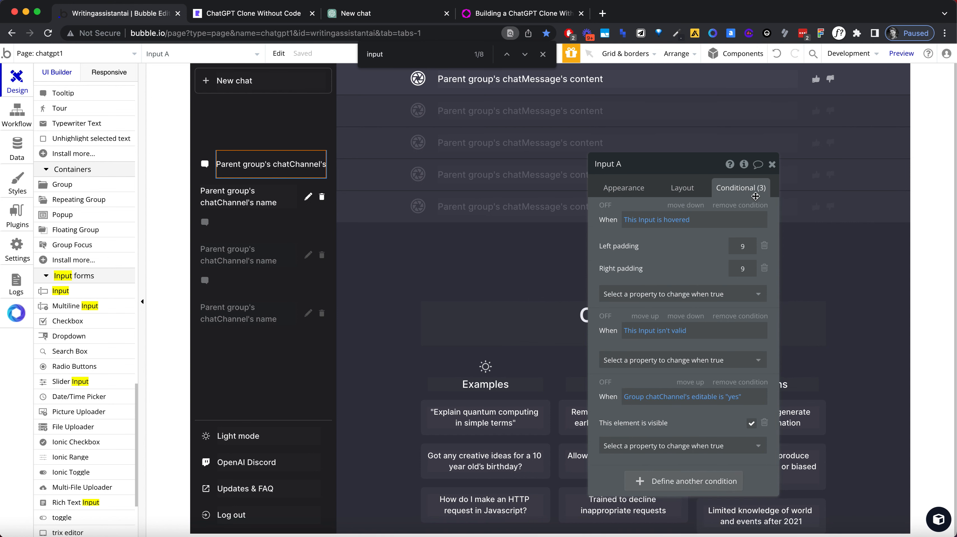
{"action": "left_click", "coordinate": [748, 205]}
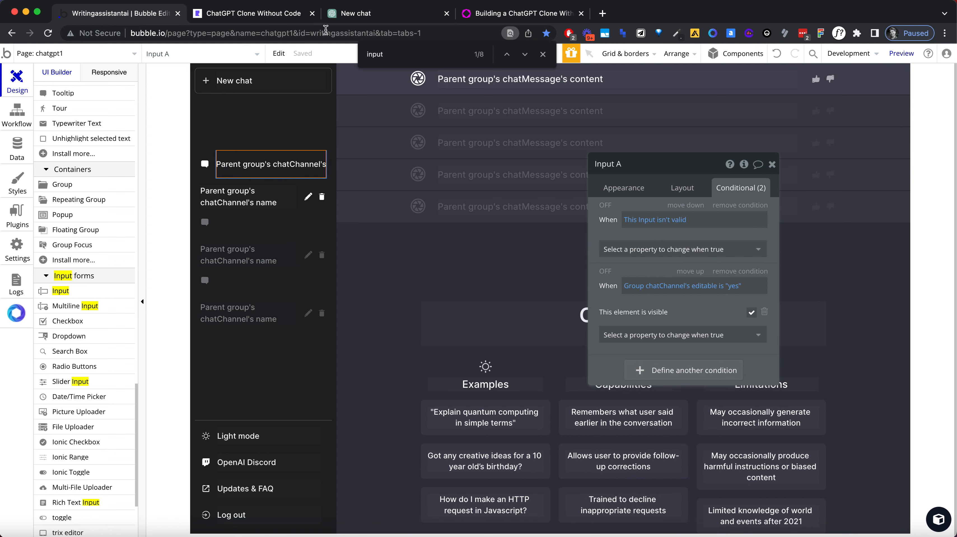
Step: Switch to the ChatGPT clone preview, reload it, and open the first chat's name for editing
{"action": "left_click", "coordinate": [279, 19]}
{"action": "left_click", "coordinate": [273, 31]}
{"action": "key", "text": "Return"}
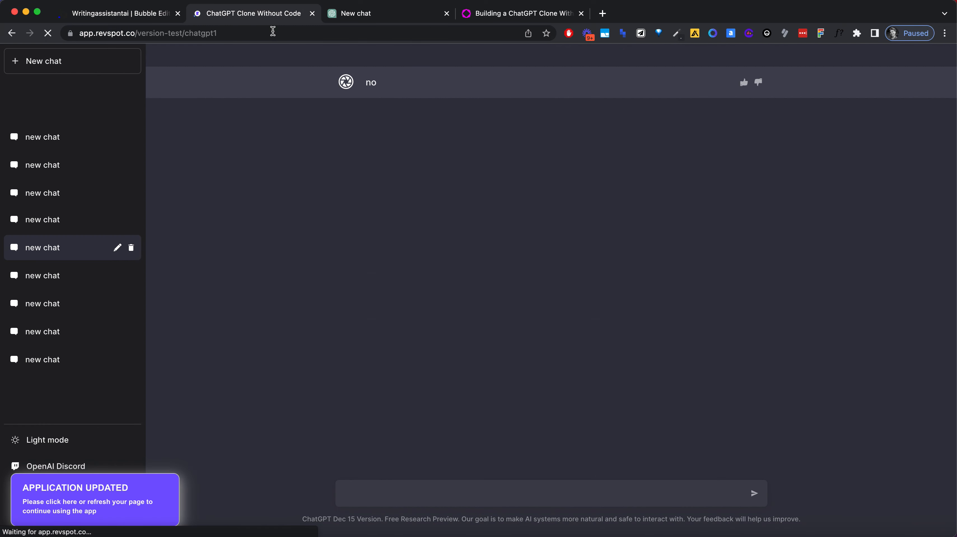
{"action": "left_click", "coordinate": [68, 144]}
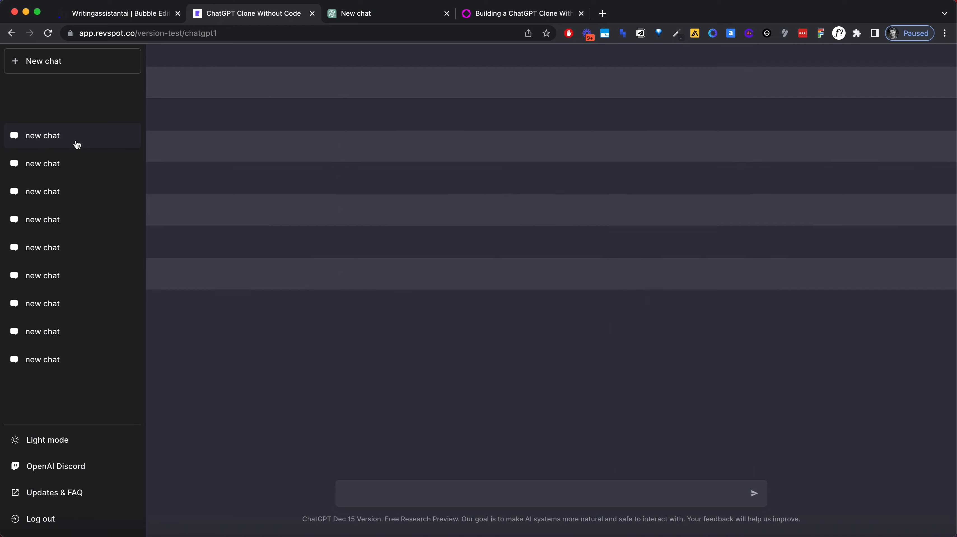
{"action": "left_click", "coordinate": [117, 136]}
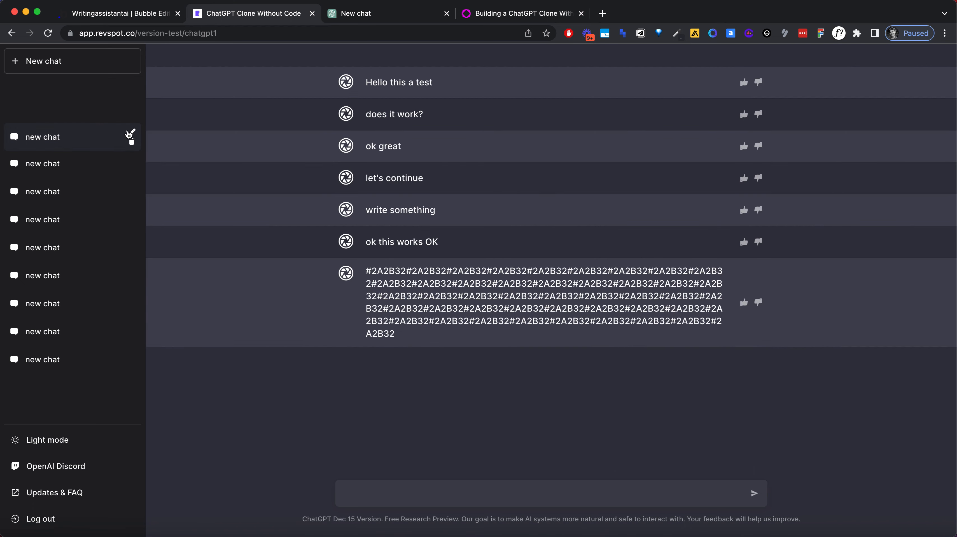
Step: Return to the Bubble editor and set Input A's minimum width to 50 px to match the chat name text
{"action": "left_click", "coordinate": [131, 14]}
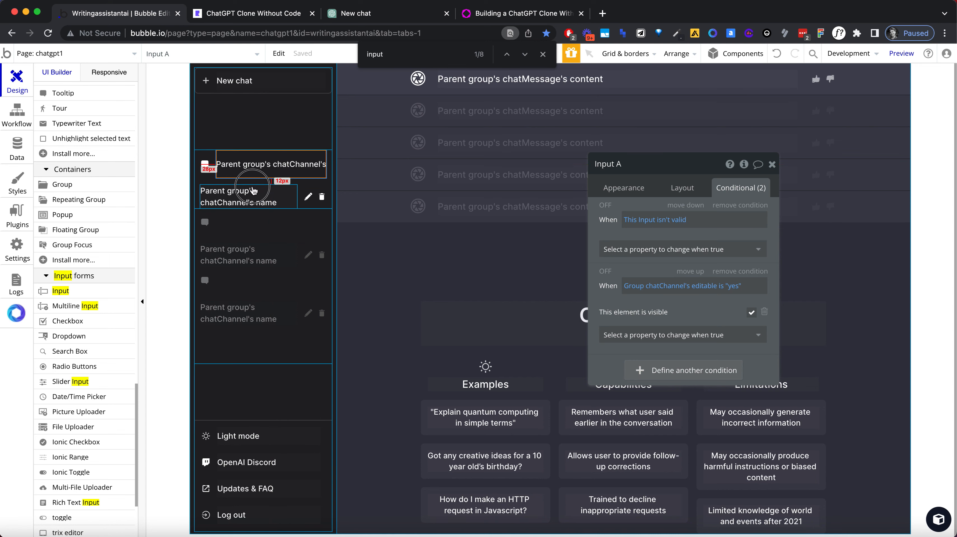
{"action": "left_click", "coordinate": [683, 188]}
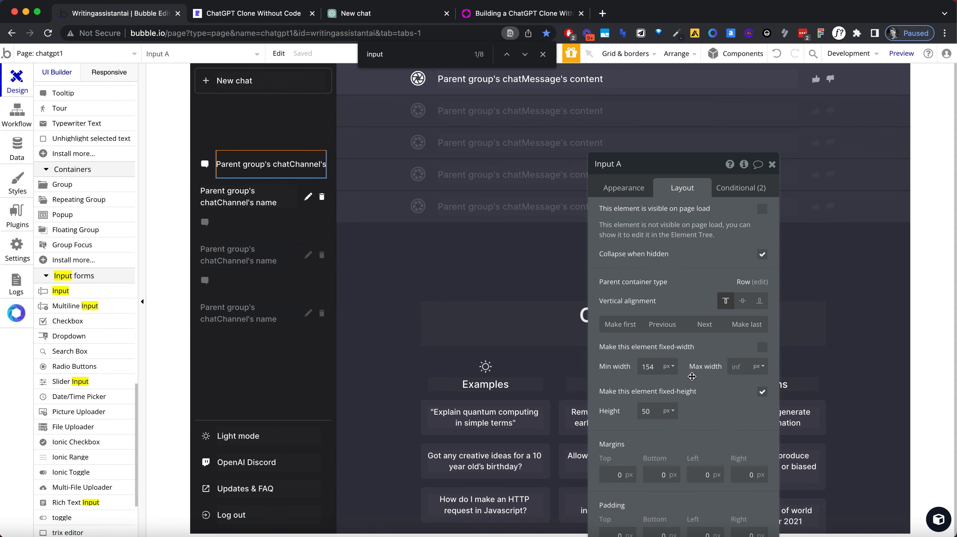
{"action": "left_click", "coordinate": [240, 205]}
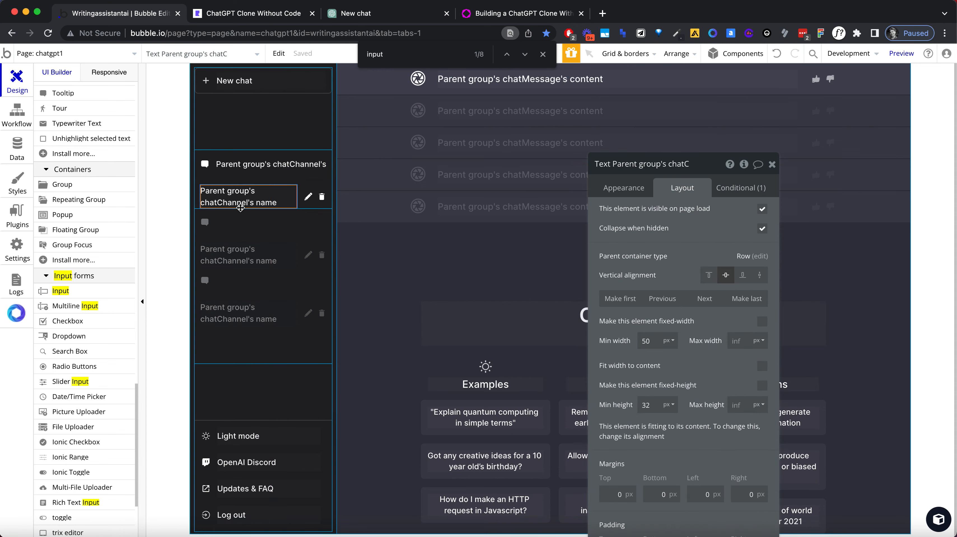
{"action": "left_click", "coordinate": [270, 165]}
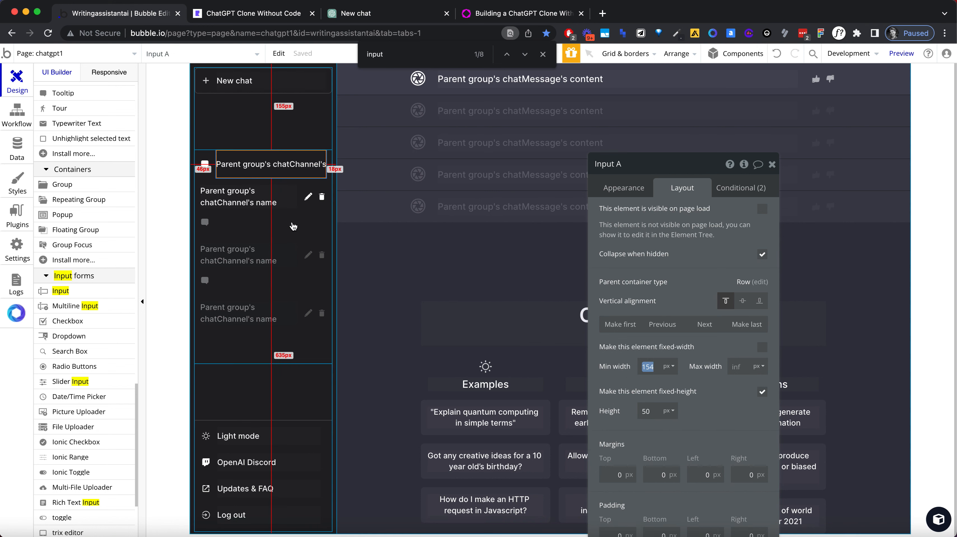
{"action": "left_click", "coordinate": [266, 203]}
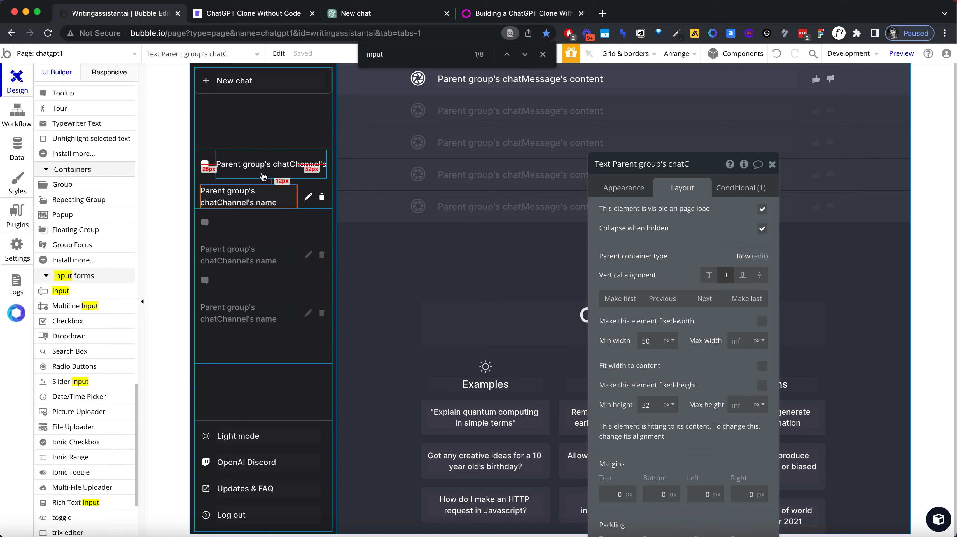
{"action": "left_click", "coordinate": [263, 164]}
{"action": "double_click", "coordinate": [654, 371]}
{"action": "type", "text": "50"}
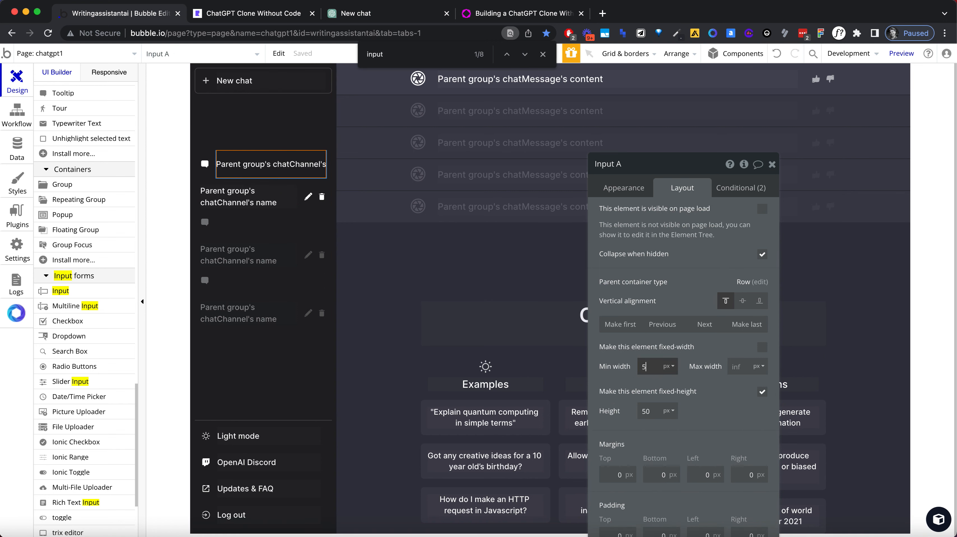
{"action": "key", "text": "Return"}
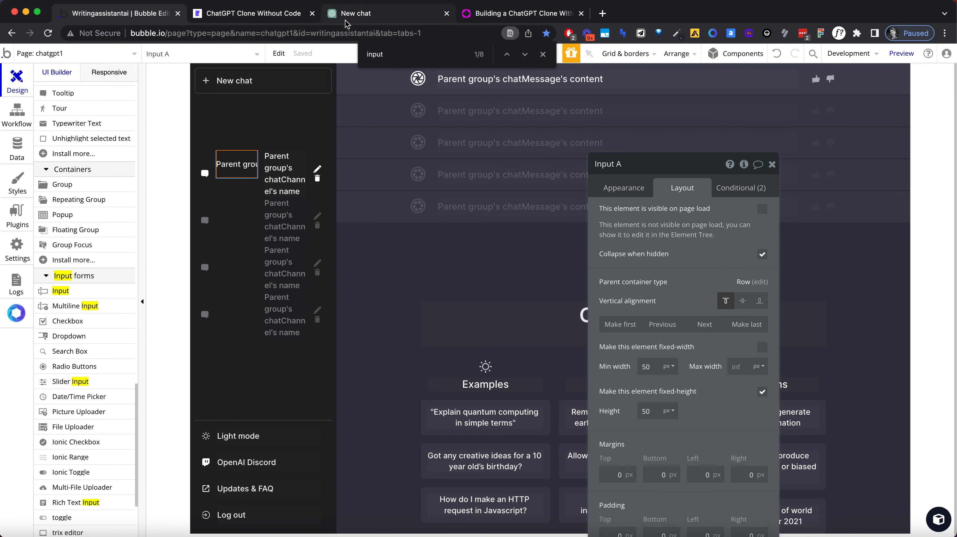
Step: Switch to the original ChatGPT site and reload the open conversation
{"action": "left_click", "coordinate": [347, 19]}
{"action": "left_click", "coordinate": [262, 33]}
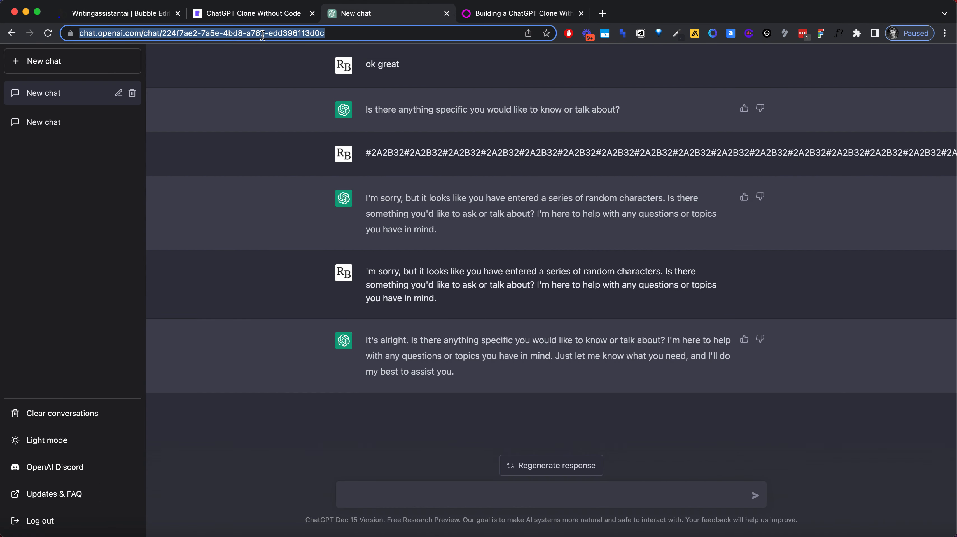
{"action": "key", "text": "Return"}
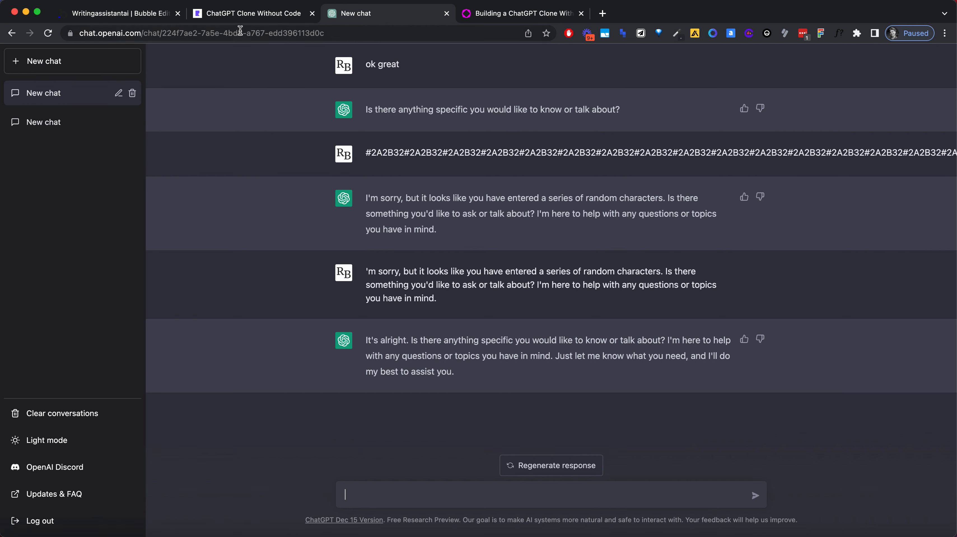
Step: Reload the ChatGPT clone preview and try to rename the first chat to "this is a test"
{"action": "left_click", "coordinate": [240, 15]}
{"action": "key", "text": "super+r"}
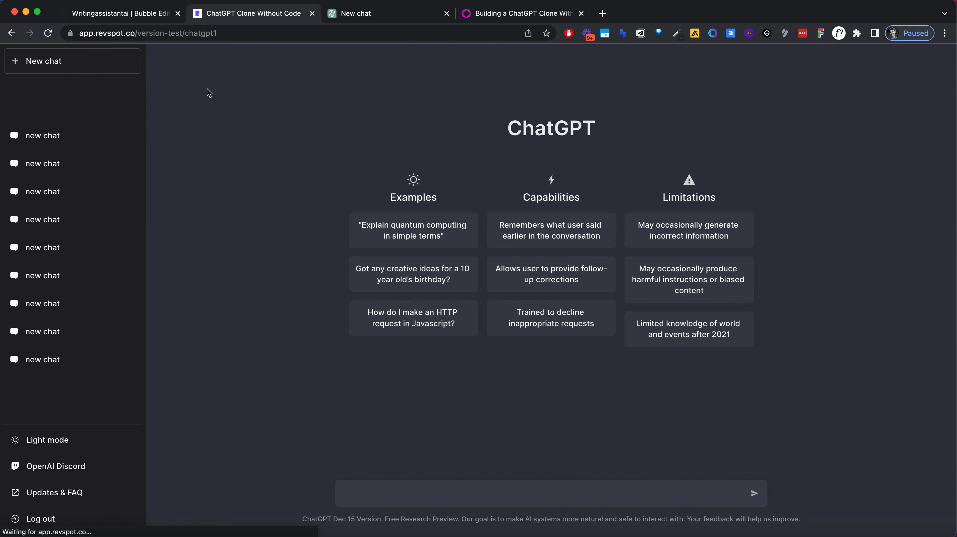
{"action": "left_click", "coordinate": [68, 136]}
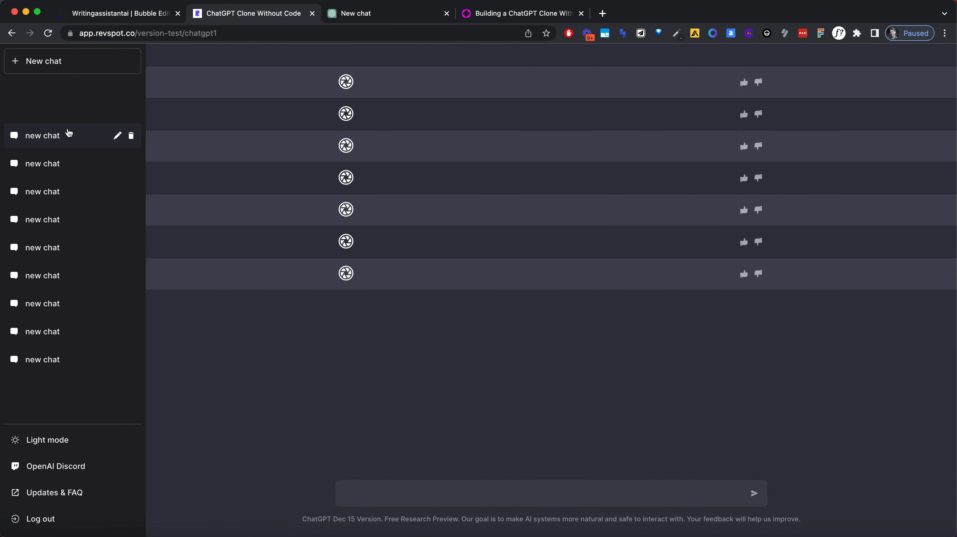
{"action": "left_click", "coordinate": [122, 137]}
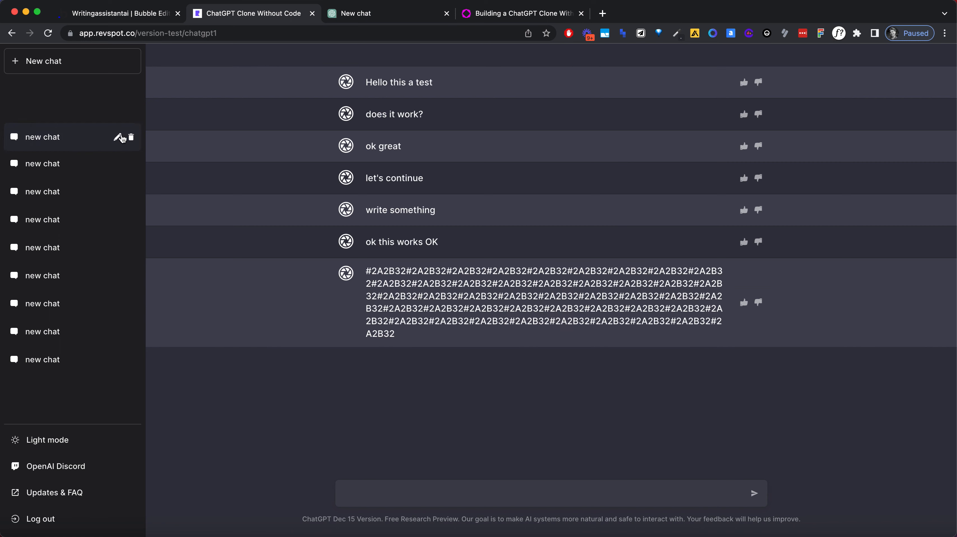
{"action": "triple_click", "coordinate": [33, 137]}
{"action": "left_click", "coordinate": [90, 112]}
{"action": "double_click", "coordinate": [79, 130]}
{"action": "left_click", "coordinate": [79, 131]}
{"action": "type", "text": "this is a test"}
{"action": "left_click", "coordinate": [113, 107]}
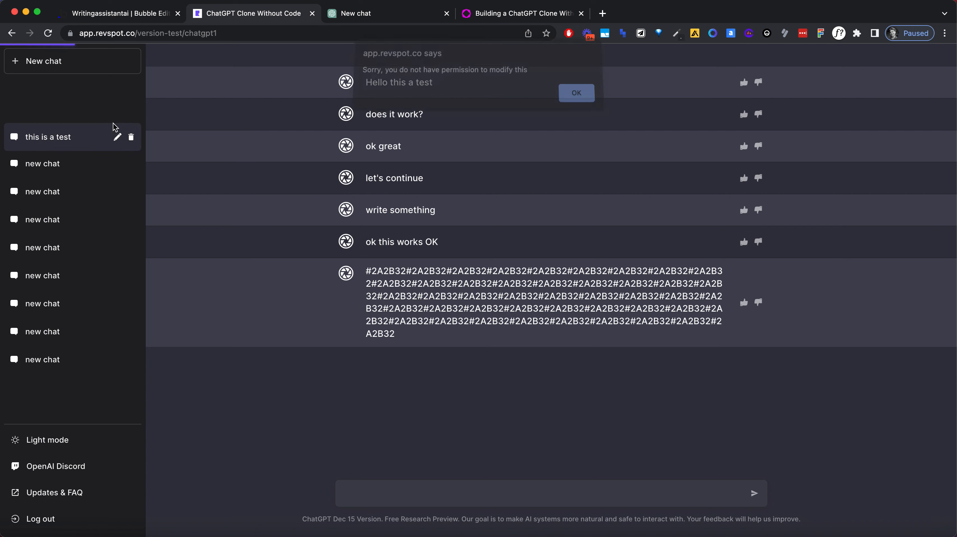
{"action": "left_click", "coordinate": [568, 96]}
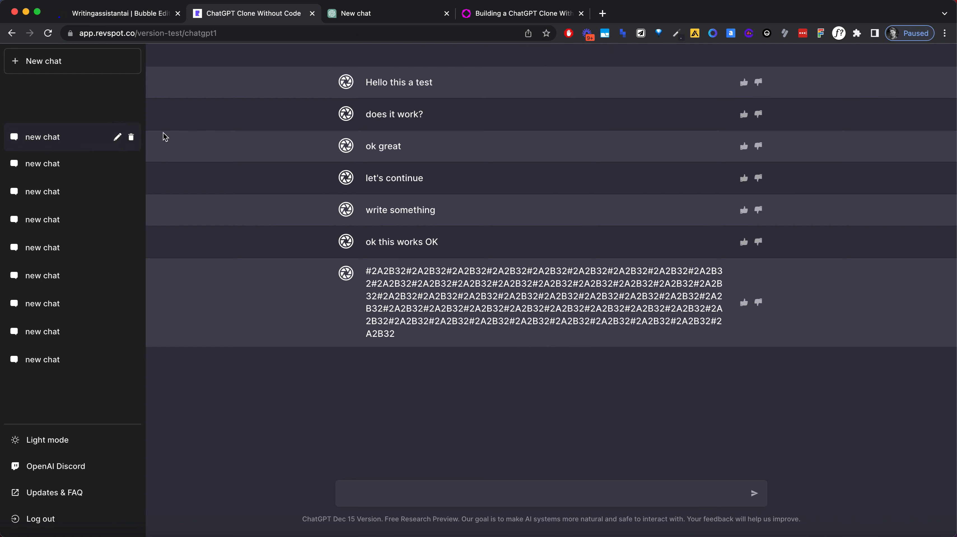
Step: Check on the original ChatGPT site how a chat name is opened for editing and confirmed
{"action": "left_click", "coordinate": [355, 23]}
{"action": "left_click", "coordinate": [121, 94]}
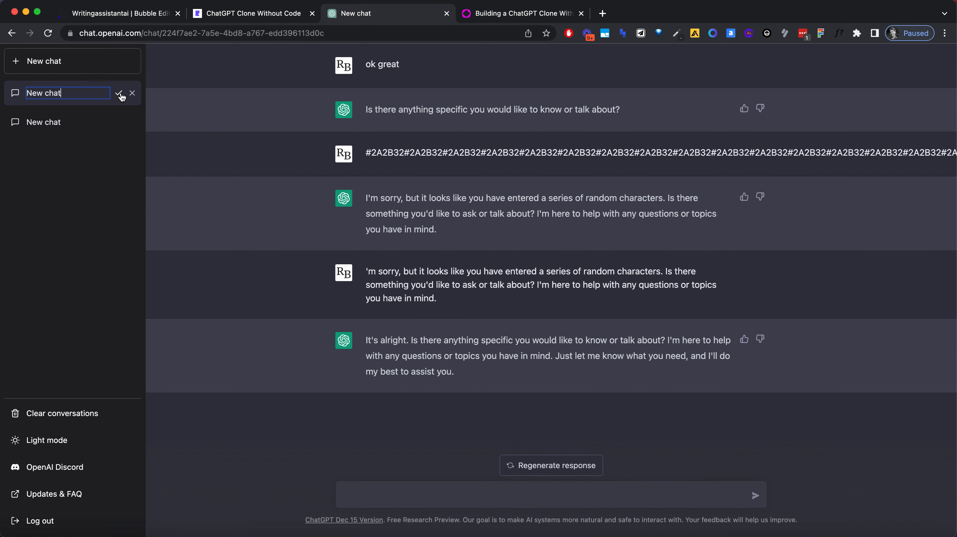
{"action": "left_click", "coordinate": [120, 94]}
{"action": "left_click", "coordinate": [118, 94]}
{"action": "left_click", "coordinate": [120, 94]}
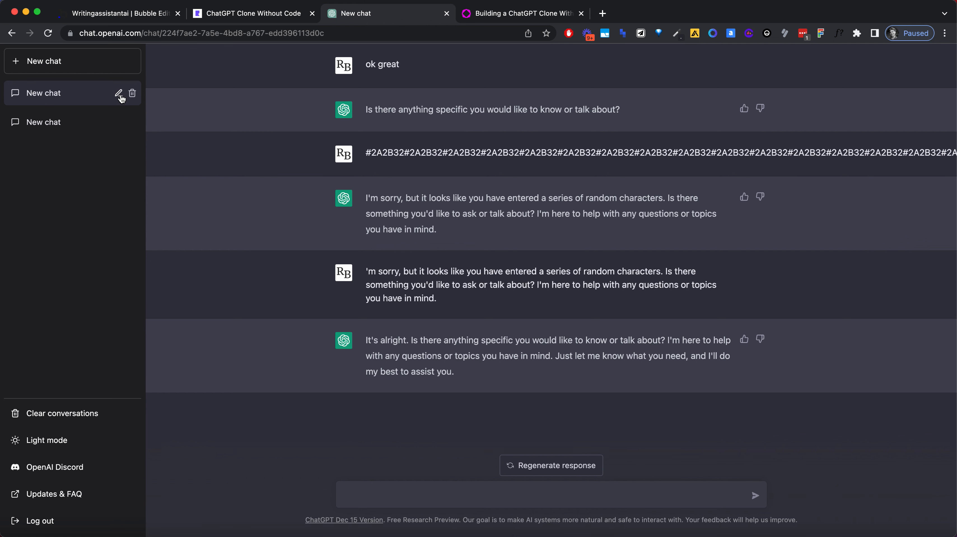
Step: Switch to the Bubble editor and group Input A and the chat name text in a column container
{"action": "left_click", "coordinate": [144, 15]}
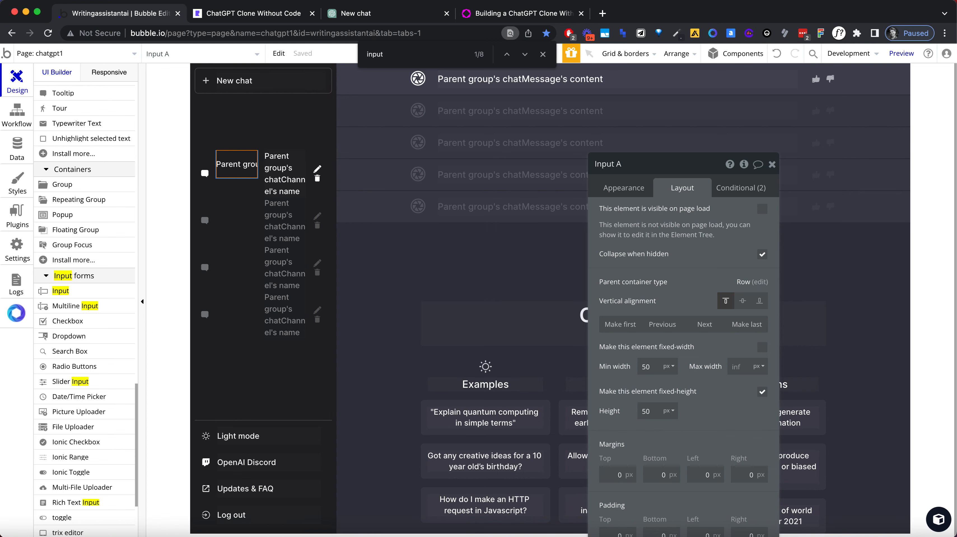
{"action": "left_click", "coordinate": [512, 107]}
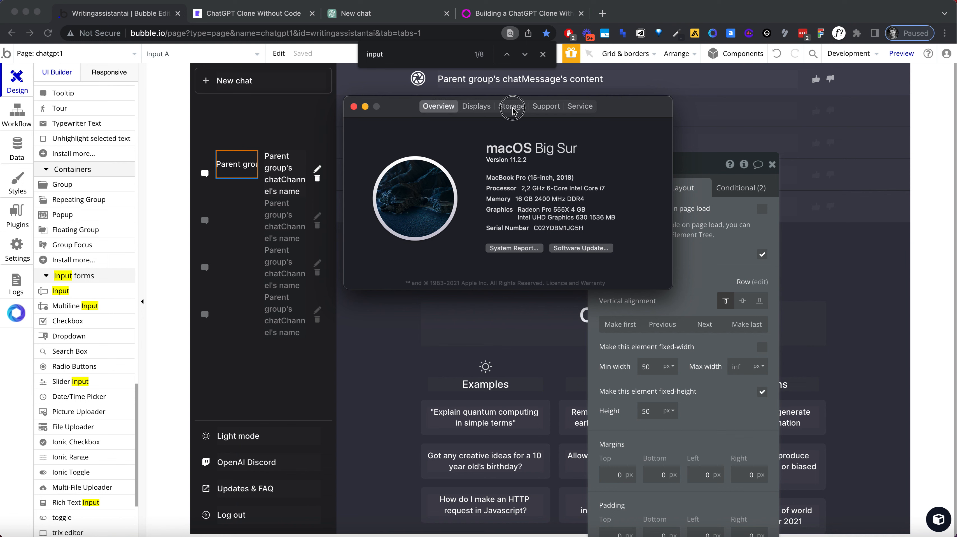
{"action": "left_click", "coordinate": [354, 106]}
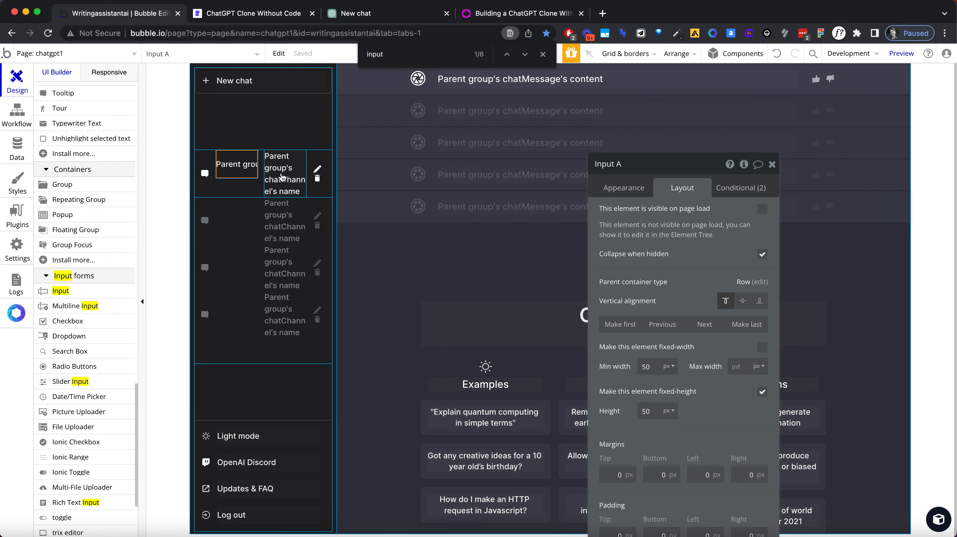
{"action": "left_click", "coordinate": [282, 177], "text": "shift"}
{"action": "right_click", "coordinate": [282, 176]}
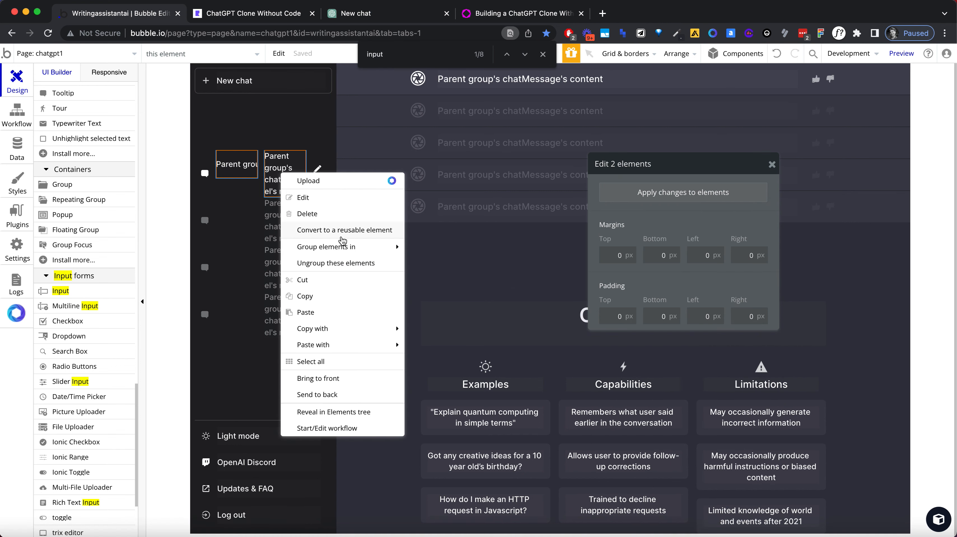
{"action": "mouse_move", "coordinate": [391, 248]}
{"action": "left_click", "coordinate": [458, 279]}
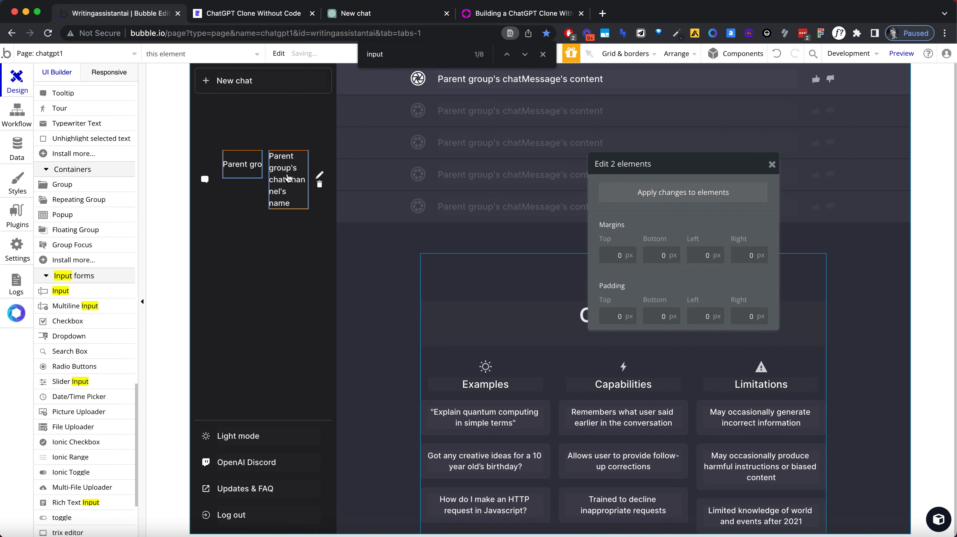
Step: Reload the ChatGPT clone preview and test editing the first chat's name with the grouped elements
{"action": "left_click", "coordinate": [250, 13]}
{"action": "left_click", "coordinate": [252, 34]}
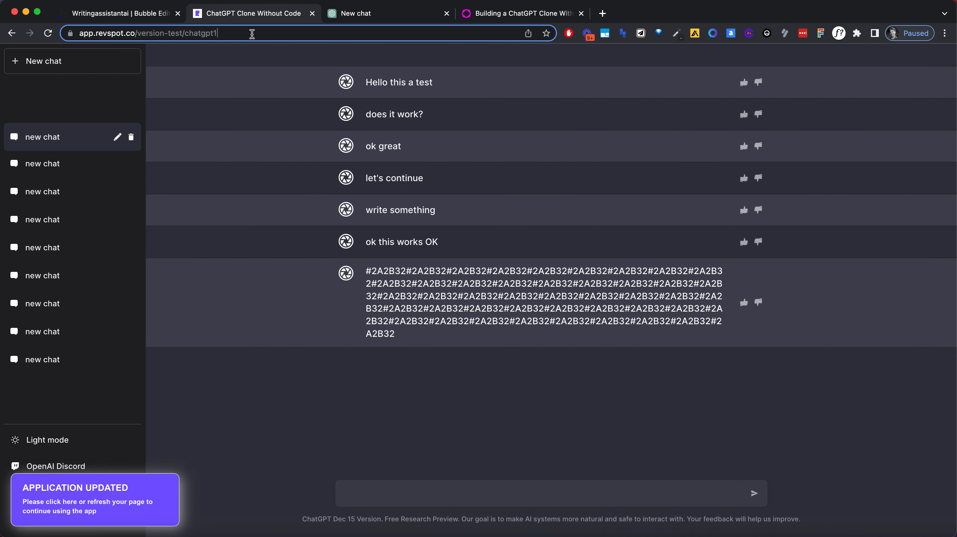
{"action": "key", "text": "Return"}
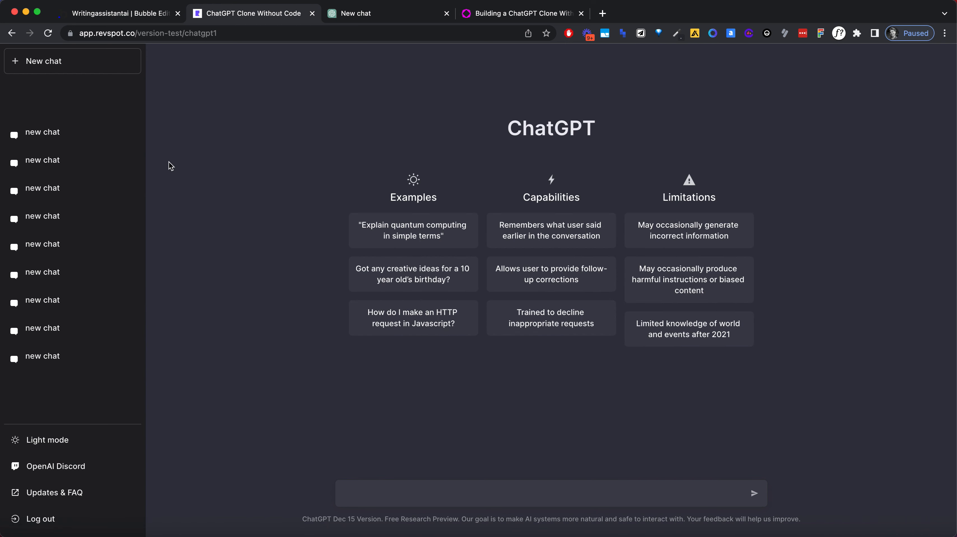
{"action": "left_click", "coordinate": [77, 142]}
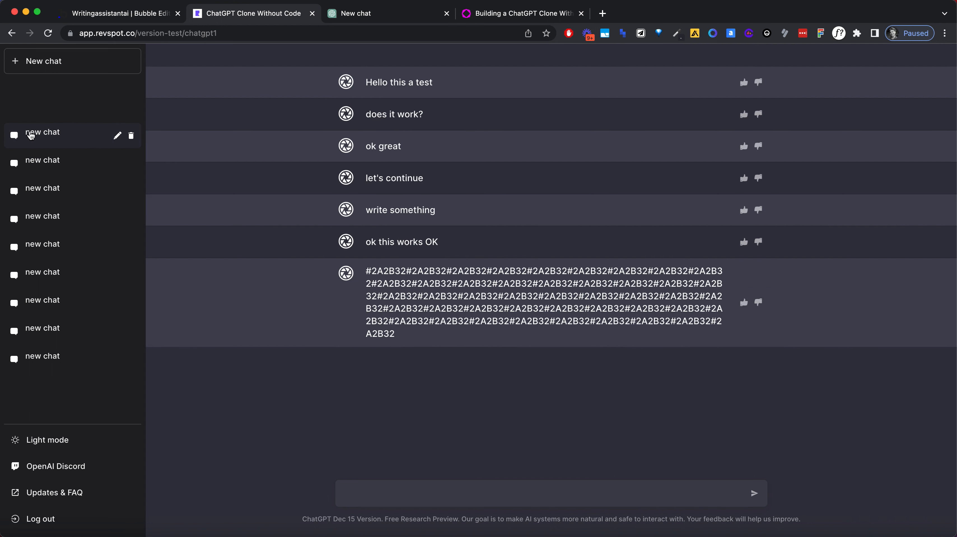
{"action": "left_click", "coordinate": [118, 137]}
Step: Switch to the Bubble editor and inspect the layout of the first row's chat name input and text
{"action": "left_click", "coordinate": [135, 14]}
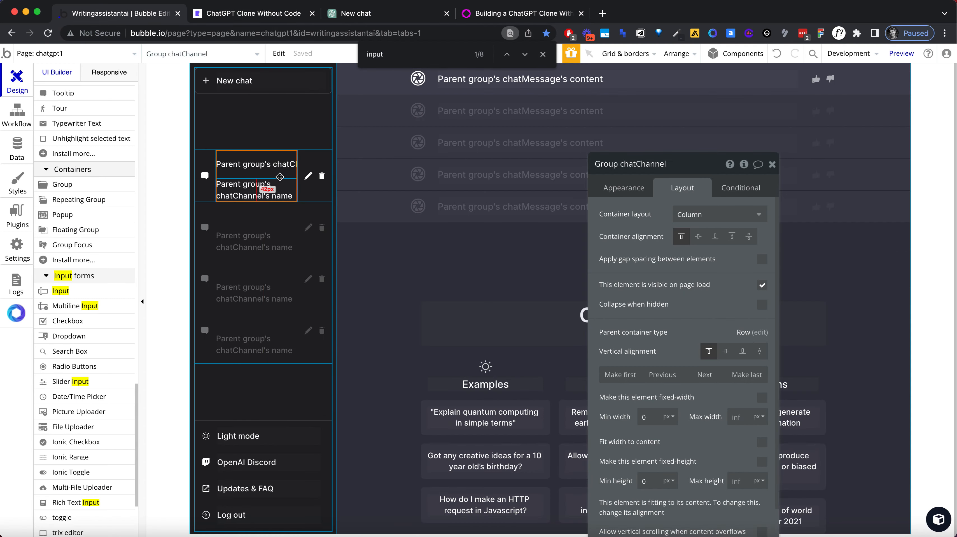
{"action": "left_click", "coordinate": [272, 167]}
{"action": "left_click", "coordinate": [280, 179]}
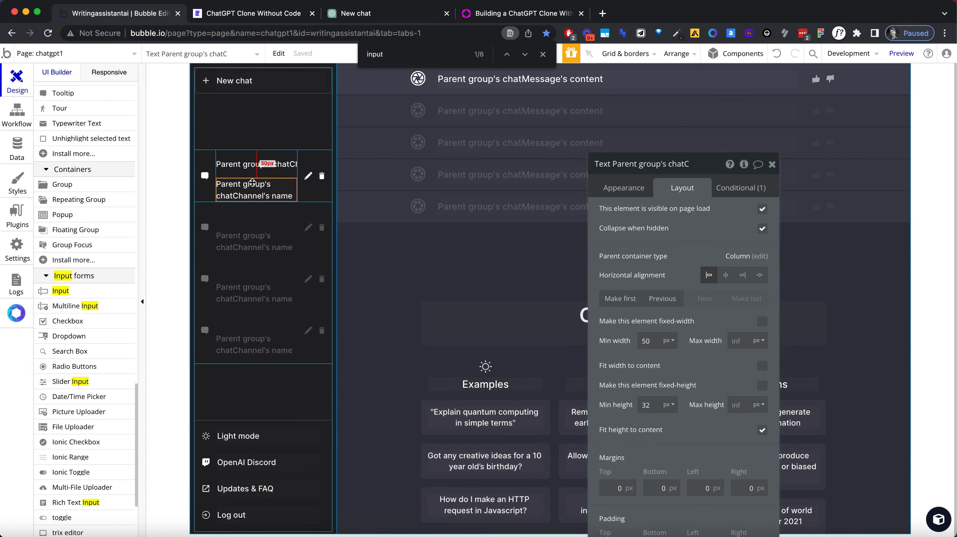
{"action": "left_click", "coordinate": [253, 178]}
{"action": "left_click", "coordinate": [253, 179]}
Step: Expand Group Z and its chat repeating group in the elements tree to reveal the contents of Group chatChannel
{"action": "scroll", "coordinate": [67, 107], "scroll_direction": "up", "scroll_amount": 5}
{"action": "scroll", "coordinate": [68, 107], "scroll_direction": "up", "scroll_amount": 10}
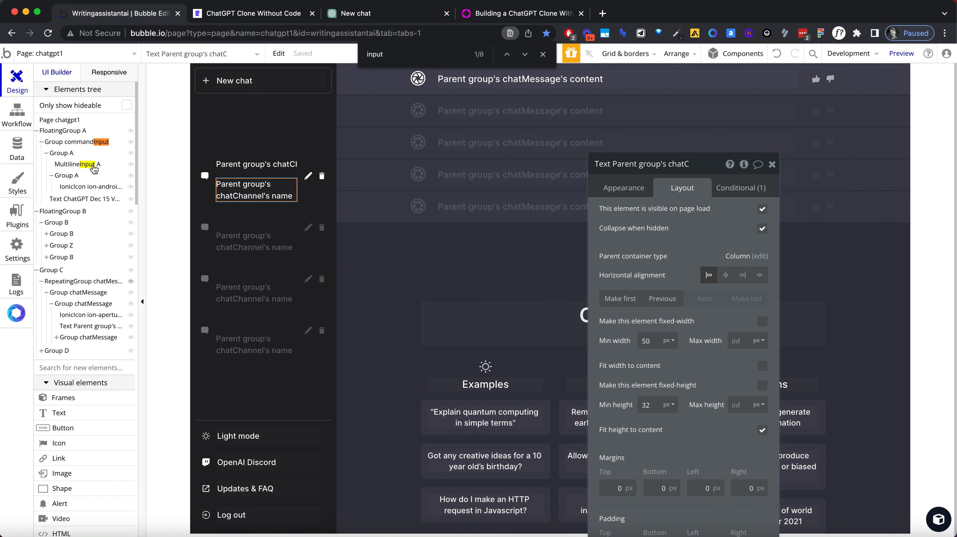
{"action": "left_click", "coordinate": [86, 144]}
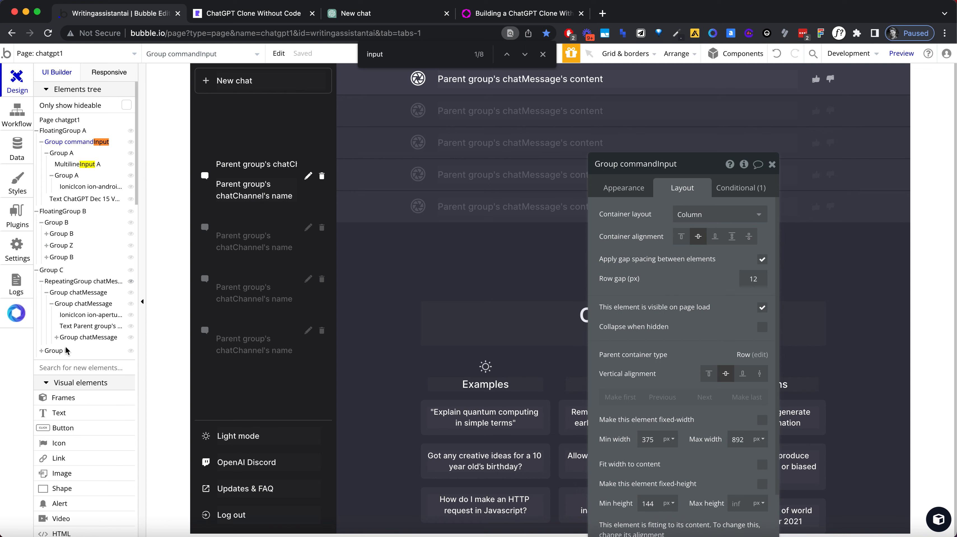
{"action": "left_click", "coordinate": [66, 234]}
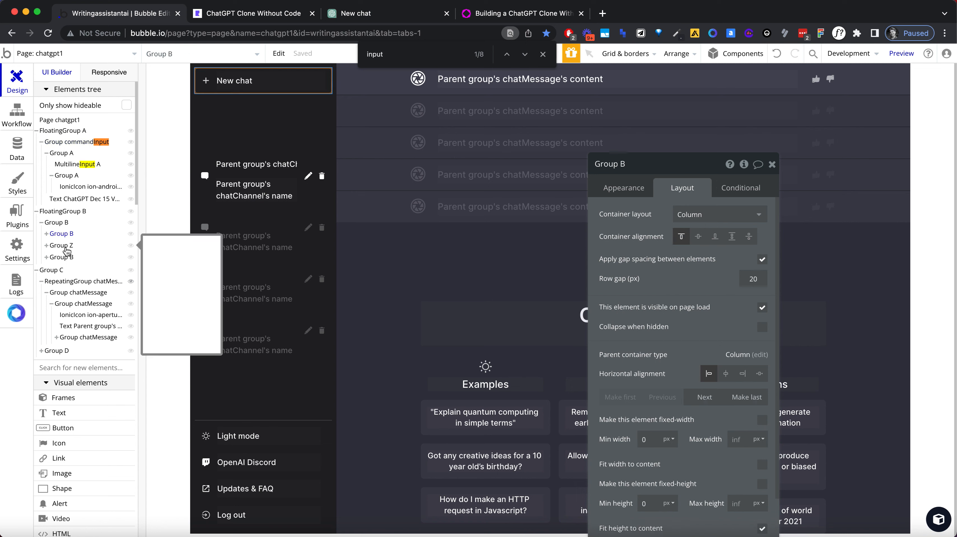
{"action": "left_click", "coordinate": [66, 246]}
{"action": "left_click", "coordinate": [46, 245]}
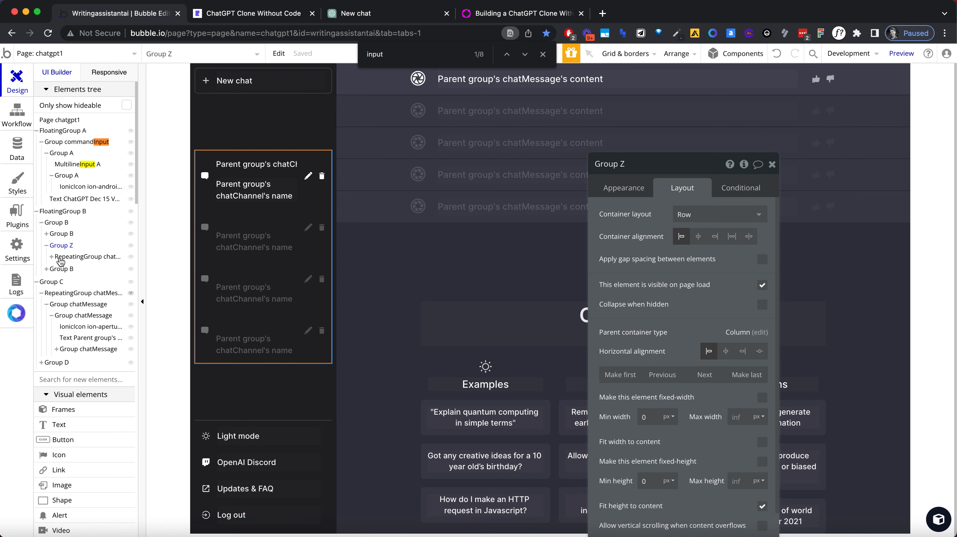
{"action": "left_click", "coordinate": [58, 258]}
{"action": "key", "text": "Escape"}
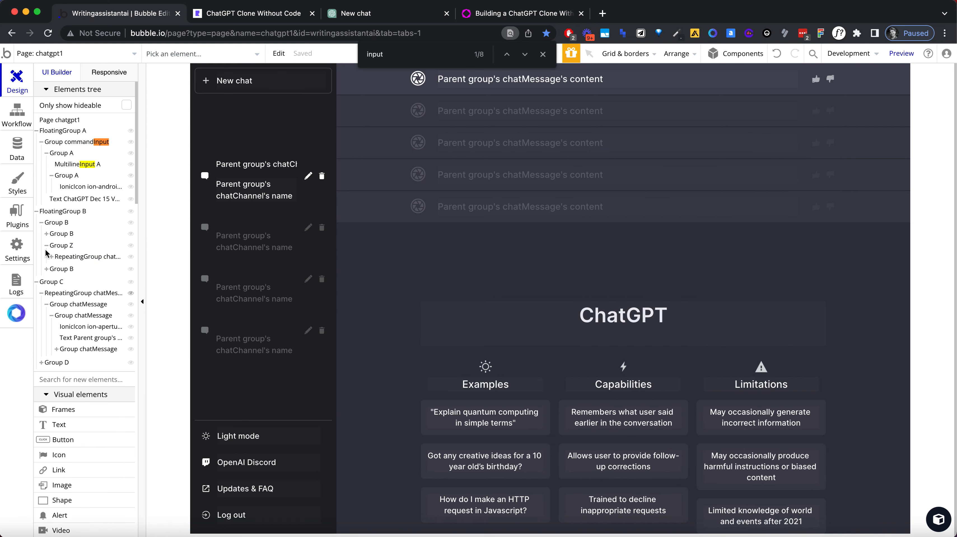
{"action": "left_click", "coordinate": [52, 257]}
{"action": "left_click", "coordinate": [67, 268]}
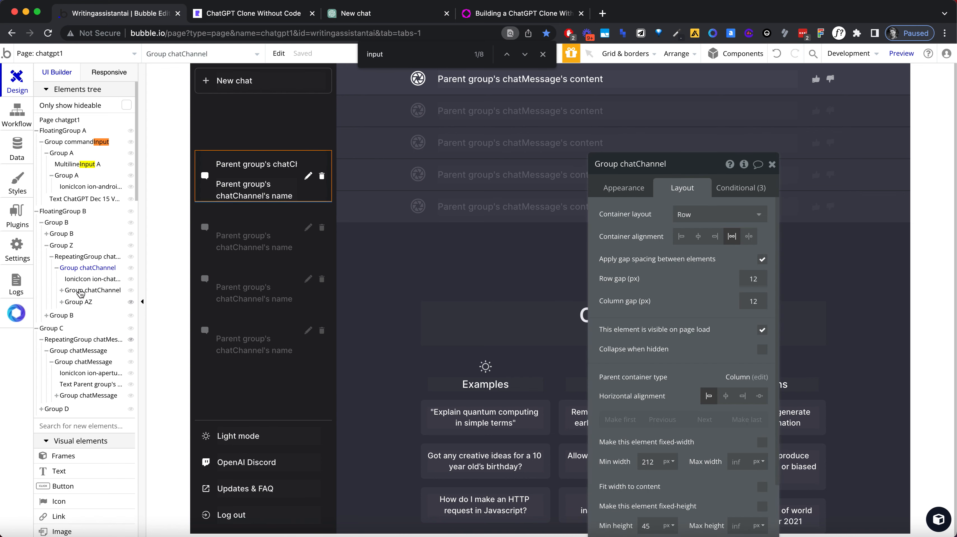
Step: Centre the container alignment and vertical alignment of the nested Group chatChannel that holds the chat name input and text
{"action": "left_click", "coordinate": [81, 292]}
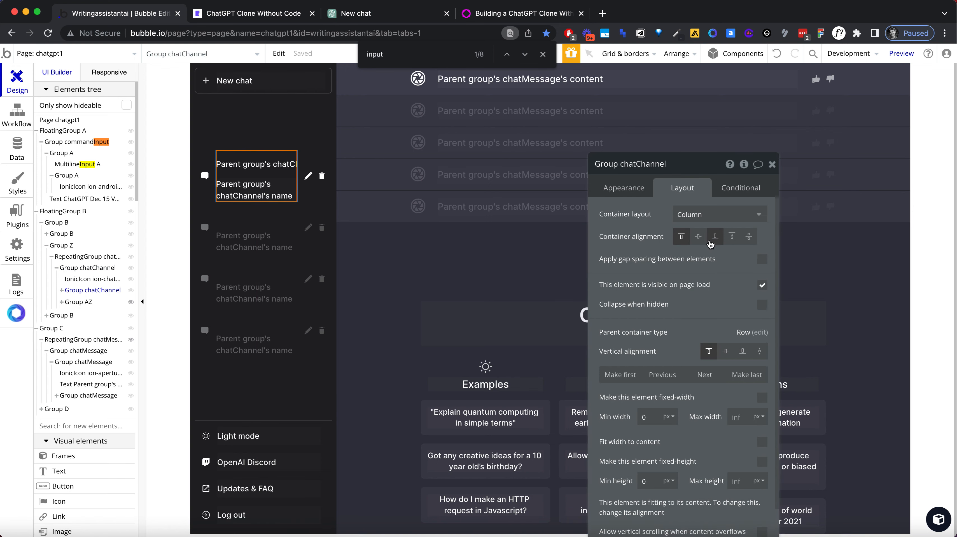
{"action": "left_click", "coordinate": [698, 236]}
{"action": "left_click", "coordinate": [725, 350]}
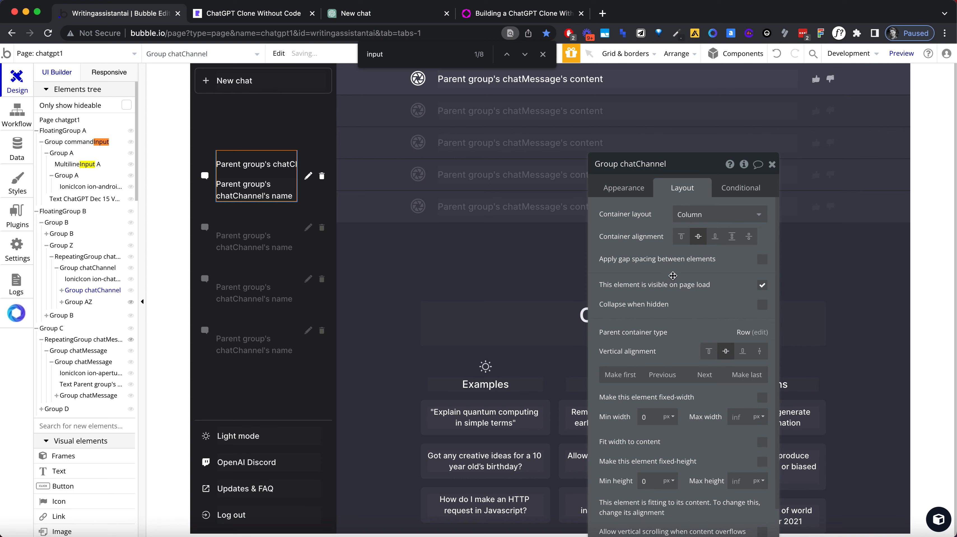
{"action": "left_click", "coordinate": [627, 188]}
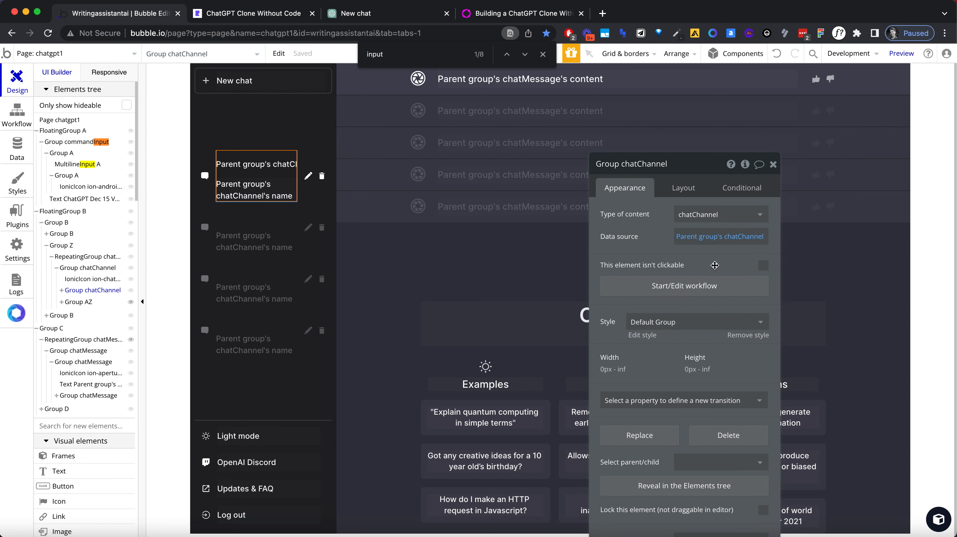
{"action": "left_click", "coordinate": [683, 188]}
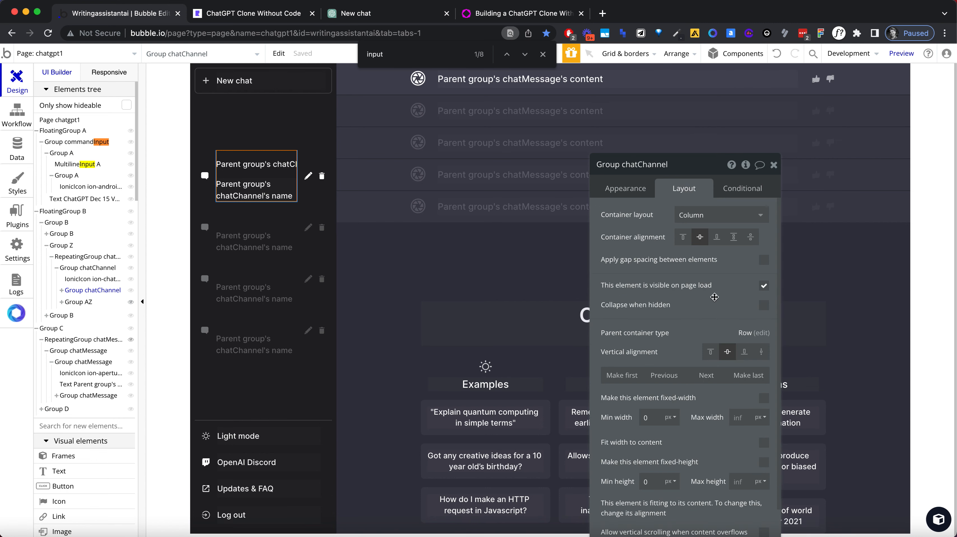
Step: Reload the ChatGPT clone preview and test the first chat's edit icon and the selection of other chats
{"action": "left_click", "coordinate": [251, 17]}
{"action": "key", "text": "super+r"}
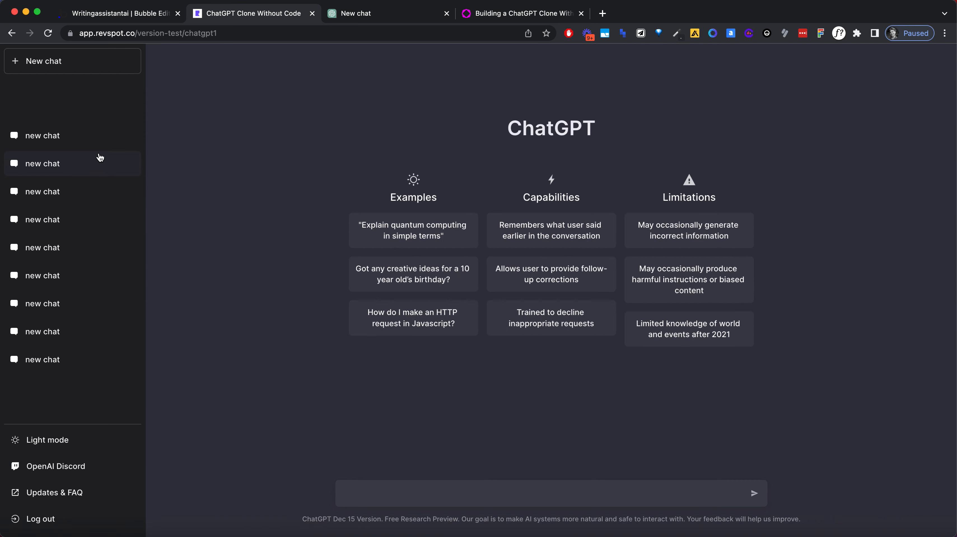
{"action": "left_click", "coordinate": [91, 143]}
{"action": "left_click", "coordinate": [117, 139]}
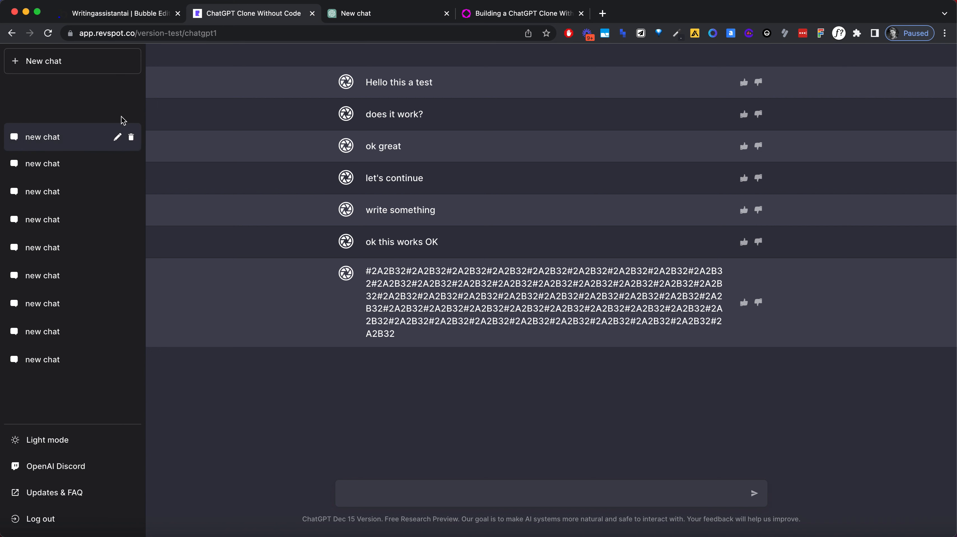
{"action": "left_click", "coordinate": [106, 222]}
{"action": "left_click", "coordinate": [89, 170]}
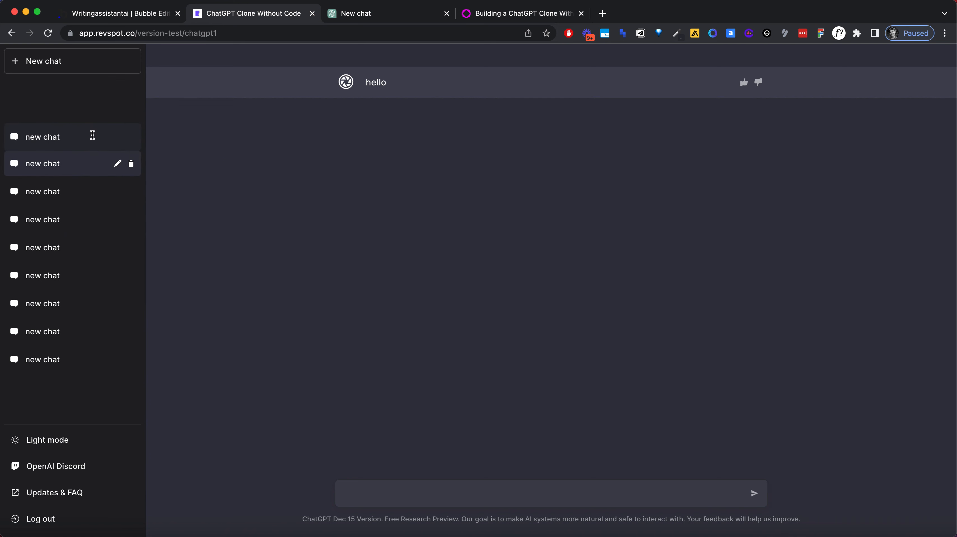
Step: Switch repeatedly between the first chat and the chats below it to compare the name's position in both states
{"action": "left_click", "coordinate": [93, 136]}
{"action": "left_click", "coordinate": [98, 164]}
{"action": "left_click", "coordinate": [91, 148]}
{"action": "left_click", "coordinate": [89, 167]}
{"action": "left_click", "coordinate": [95, 208]}
{"action": "left_click", "coordinate": [89, 154]}
{"action": "left_click", "coordinate": [86, 142]}
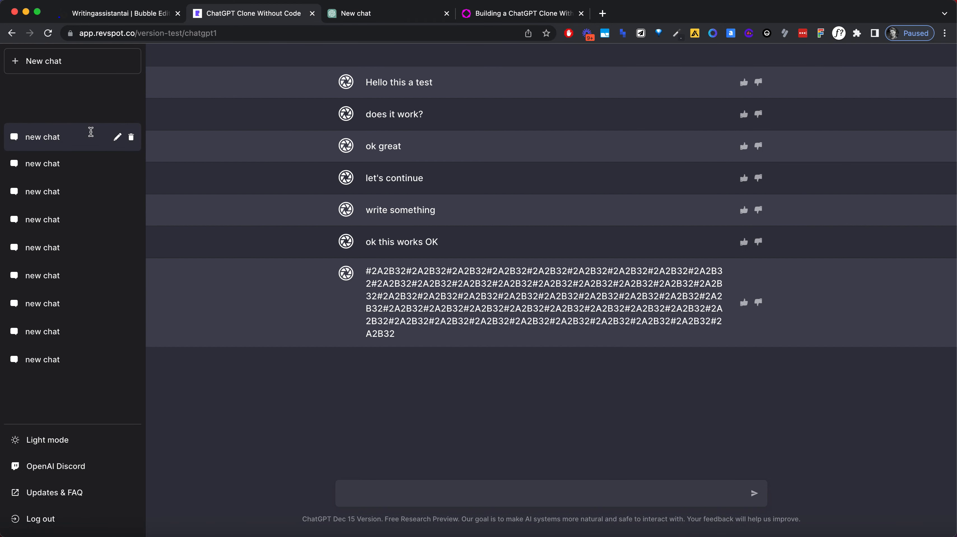
{"action": "left_click", "coordinate": [87, 184]}
{"action": "left_click", "coordinate": [87, 169]}
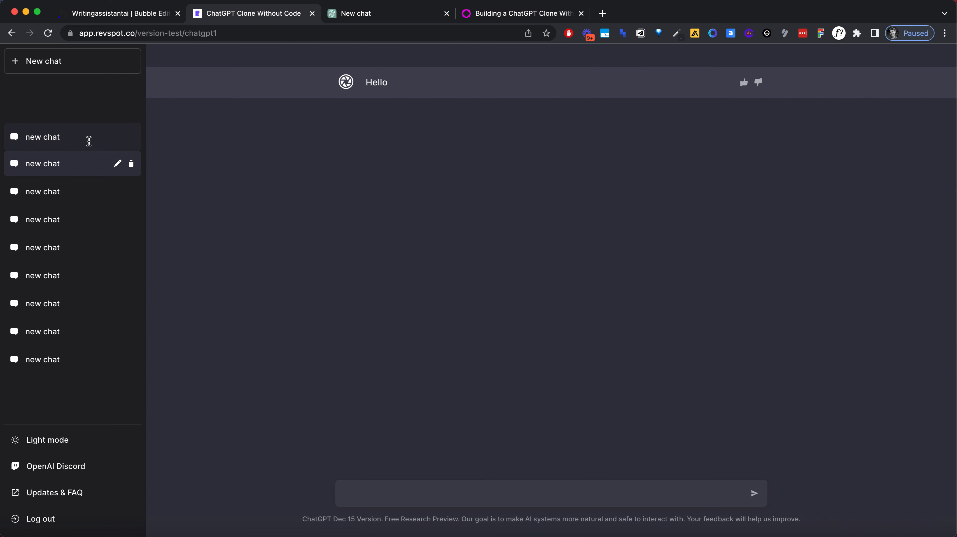
{"action": "left_click", "coordinate": [89, 141]}
{"action": "left_click", "coordinate": [95, 162]}
{"action": "left_click", "coordinate": [95, 142]}
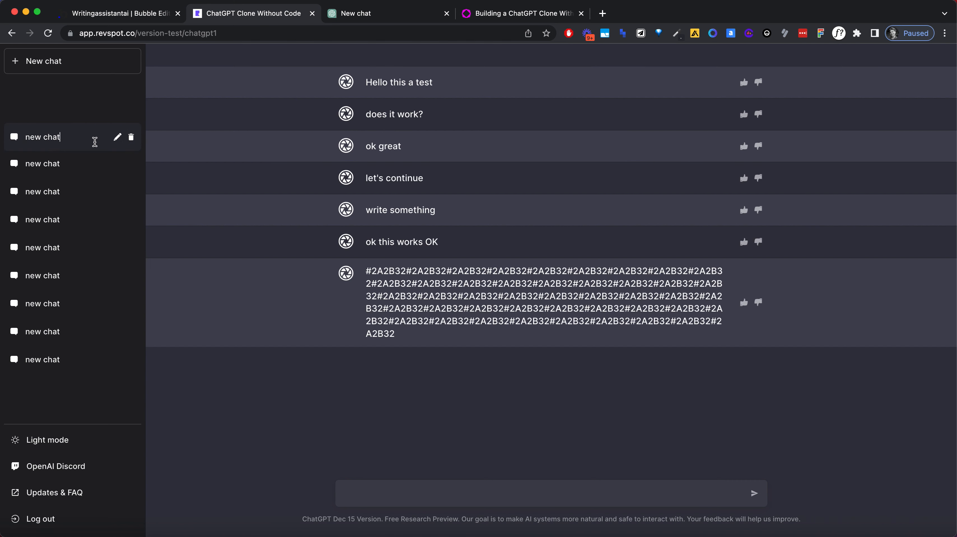
Step: Switch to the Bubble editor, duplicate Group AZ with the edit and delete icons, and show the copy in the editor
{"action": "left_click", "coordinate": [133, 22]}
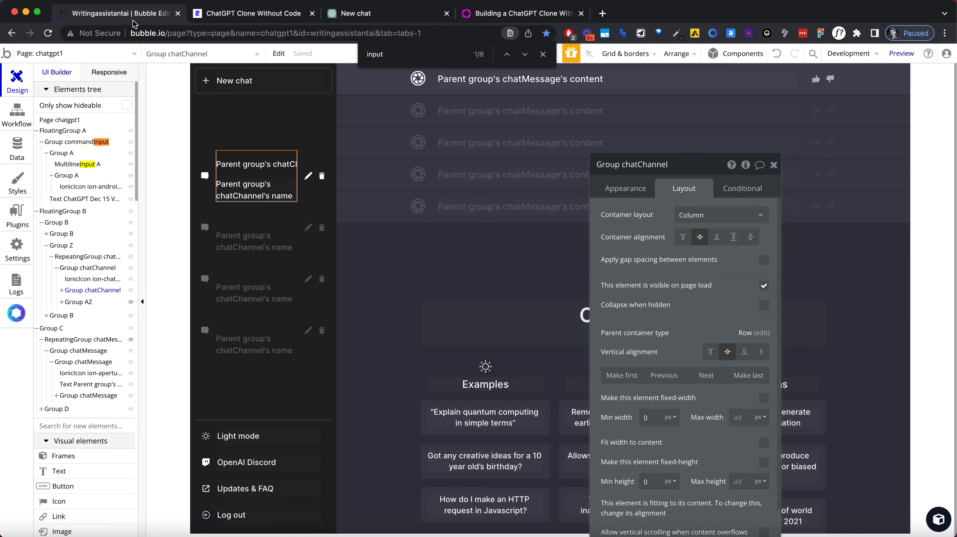
{"action": "left_click", "coordinate": [314, 178]}
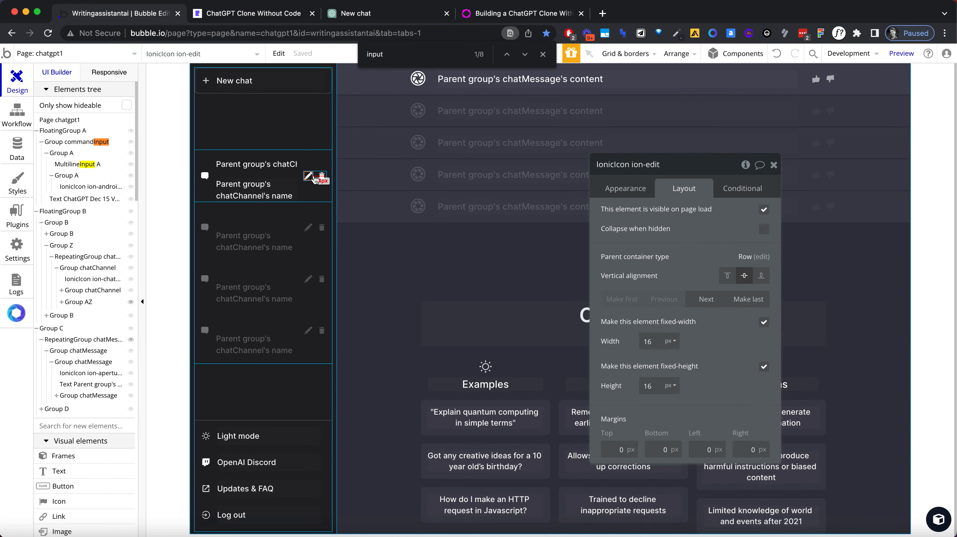
{"action": "left_click", "coordinate": [314, 176]}
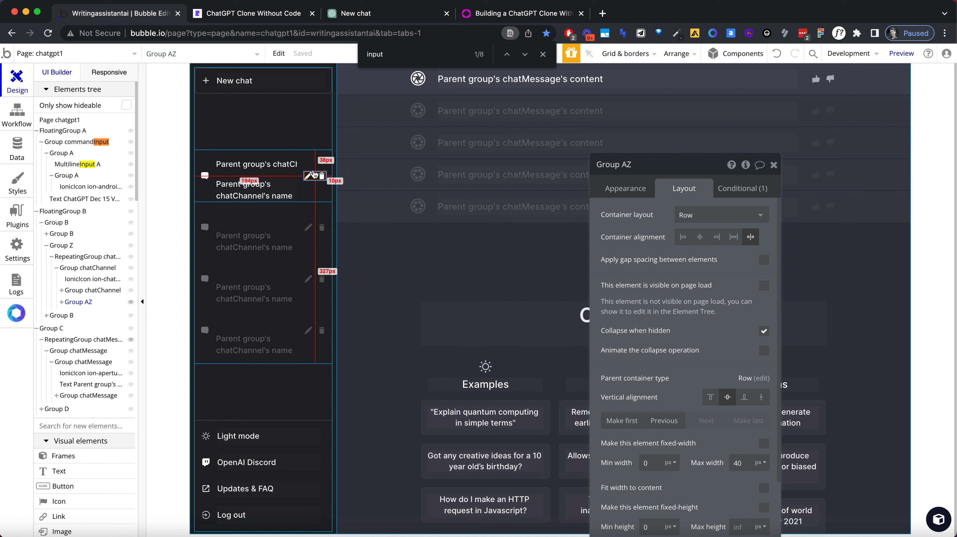
{"action": "key", "text": "super+c"}
{"action": "key", "text": "super+v"}
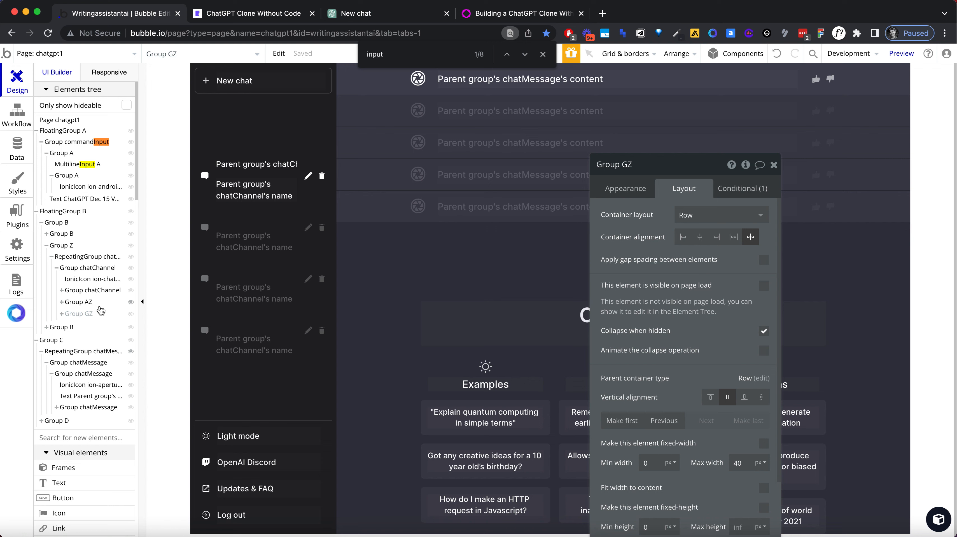
{"action": "left_click", "coordinate": [79, 313]}
{"action": "left_click", "coordinate": [93, 314]}
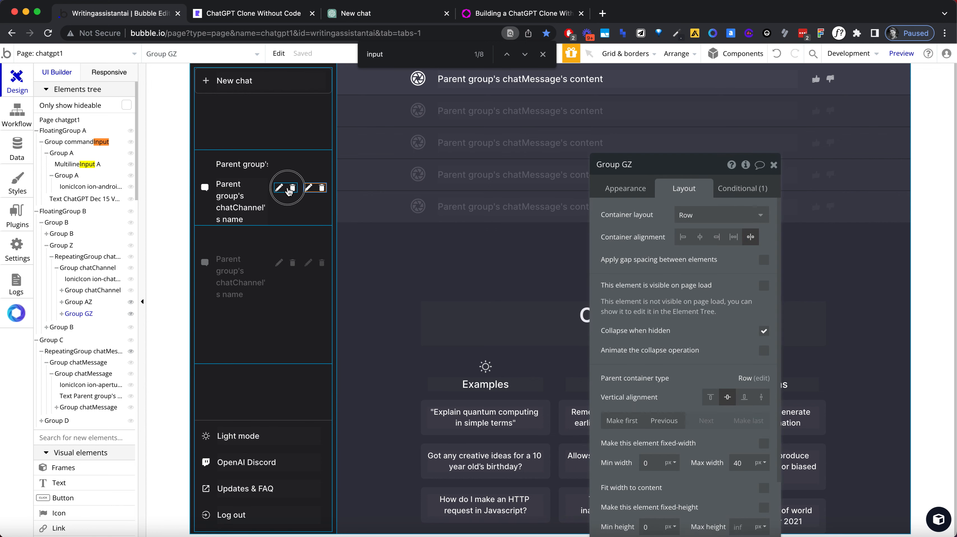
Step: Group both edit and delete icon groups in a column container
{"action": "left_click", "coordinate": [306, 194], "text": "shift"}
{"action": "right_click", "coordinate": [313, 187]}
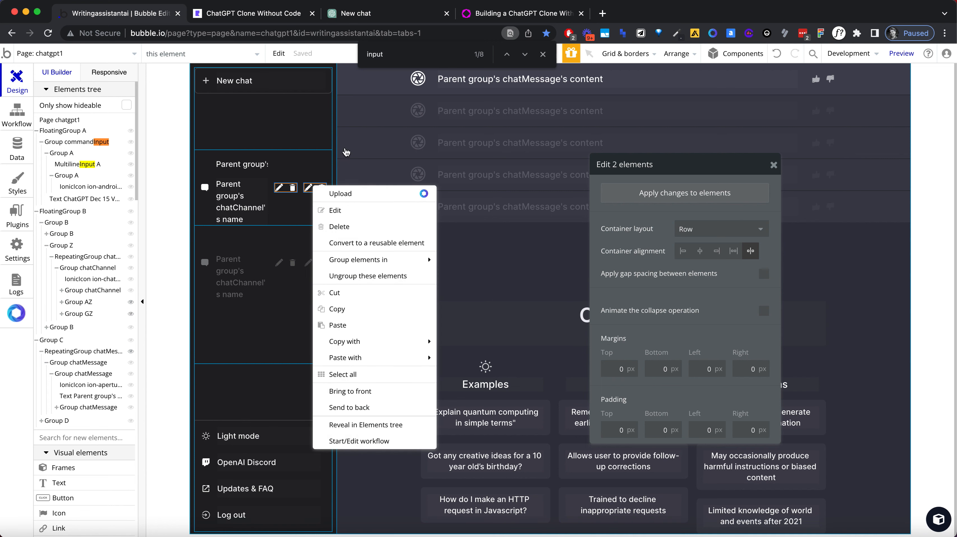
{"action": "mouse_move", "coordinate": [389, 263]}
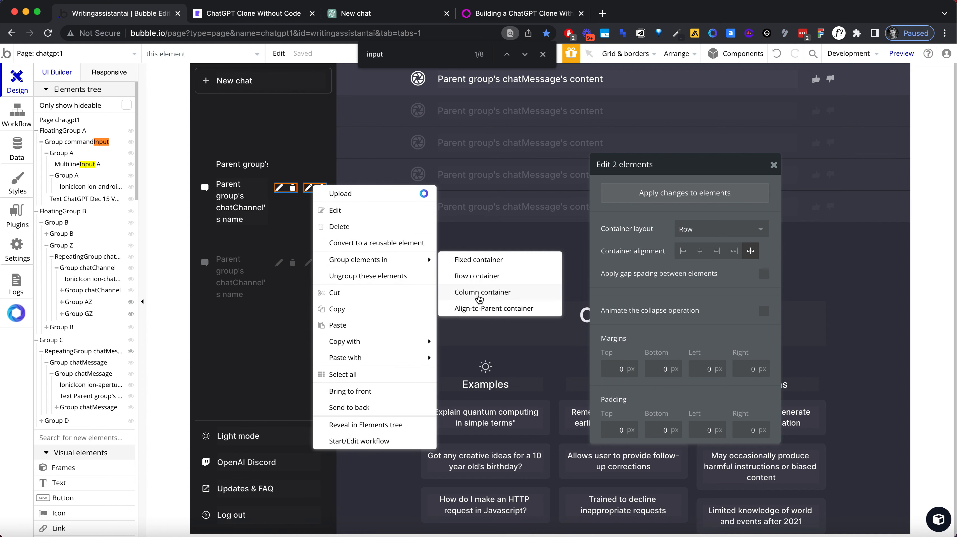
{"action": "left_click", "coordinate": [479, 295]}
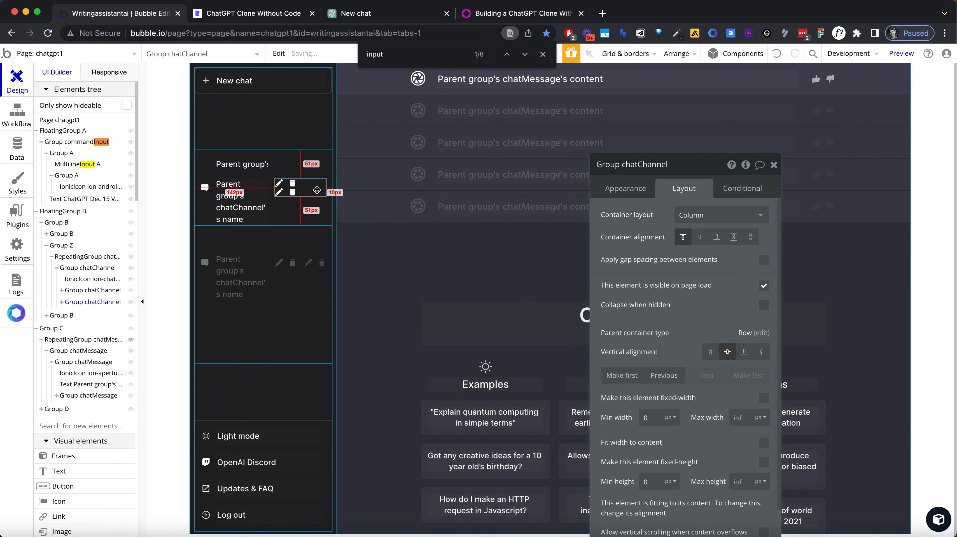
Step: Compare the layout settings of the two chatChannel subgroups and try making the icon column fixed-width
{"action": "scroll", "coordinate": [692, 218], "scroll_direction": "down", "scroll_amount": 3}
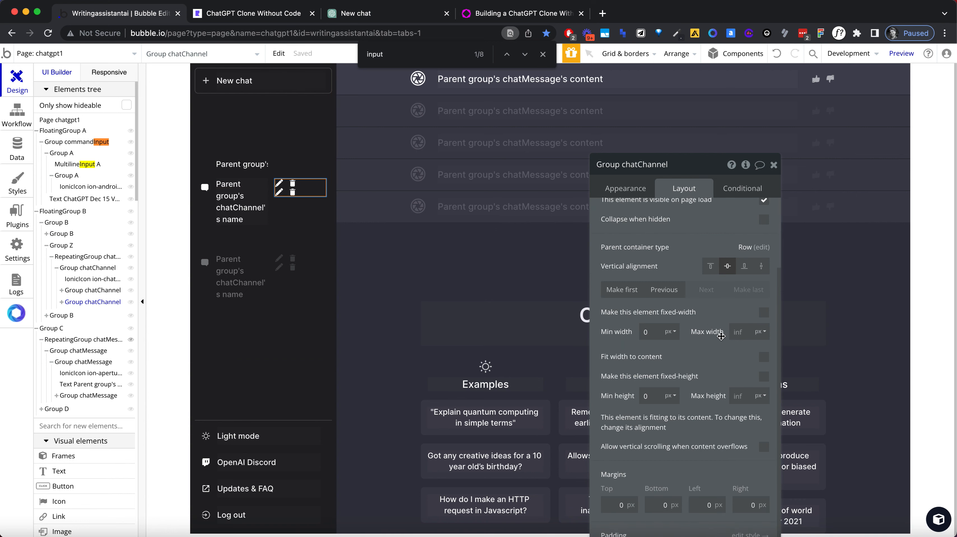
{"action": "scroll", "coordinate": [703, 231], "scroll_direction": "up", "scroll_amount": 3}
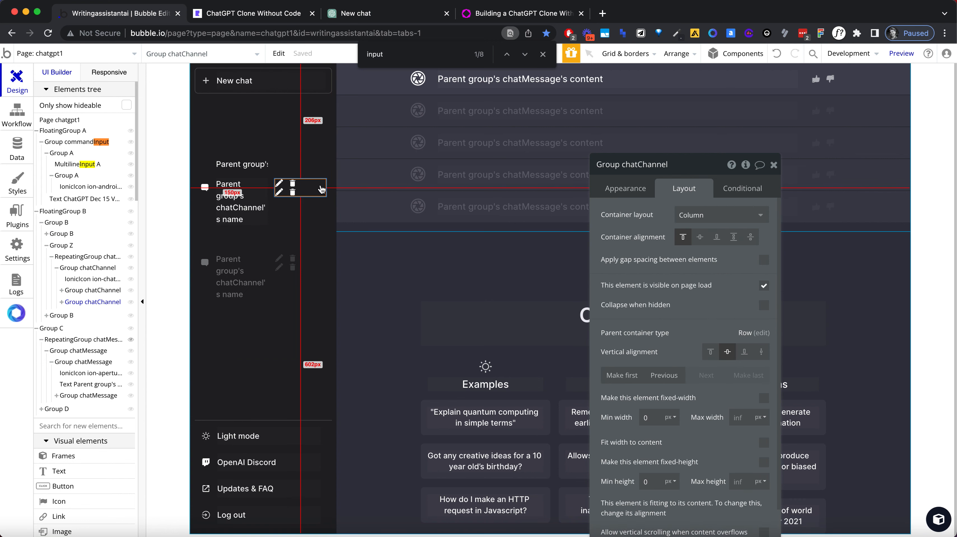
{"action": "left_click", "coordinate": [99, 292]}
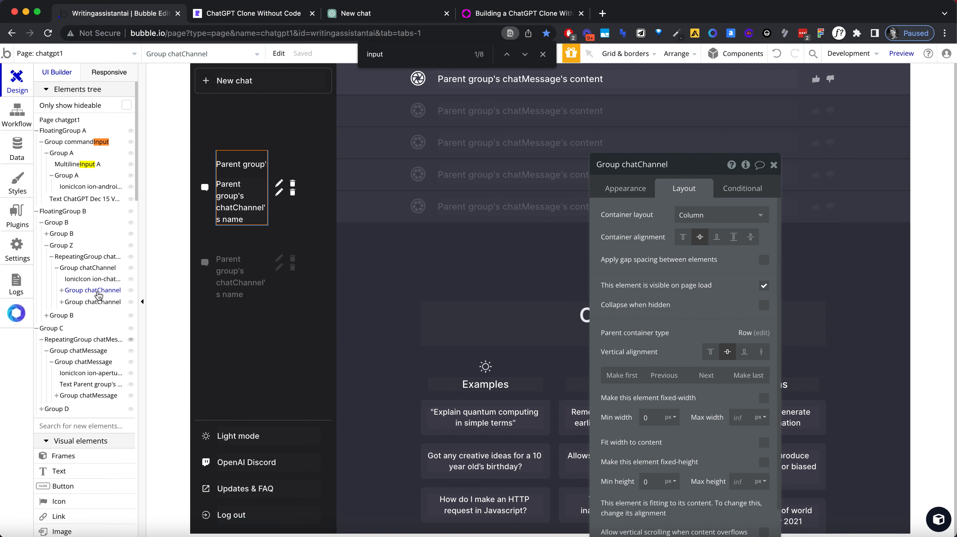
{"action": "left_click", "coordinate": [95, 302]}
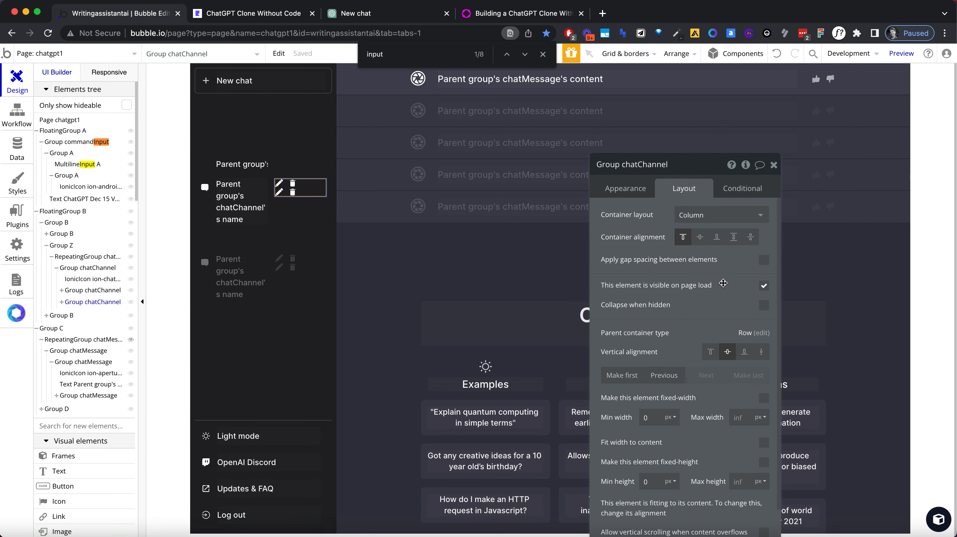
{"action": "scroll", "coordinate": [723, 283], "scroll_direction": "down", "scroll_amount": 4}
{"action": "left_click", "coordinate": [762, 313]}
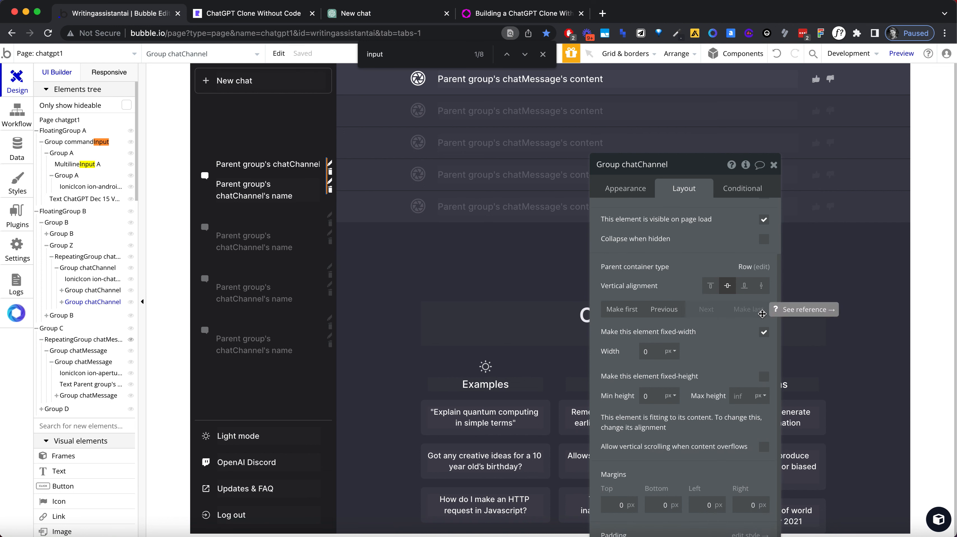
{"action": "left_click", "coordinate": [764, 332]}
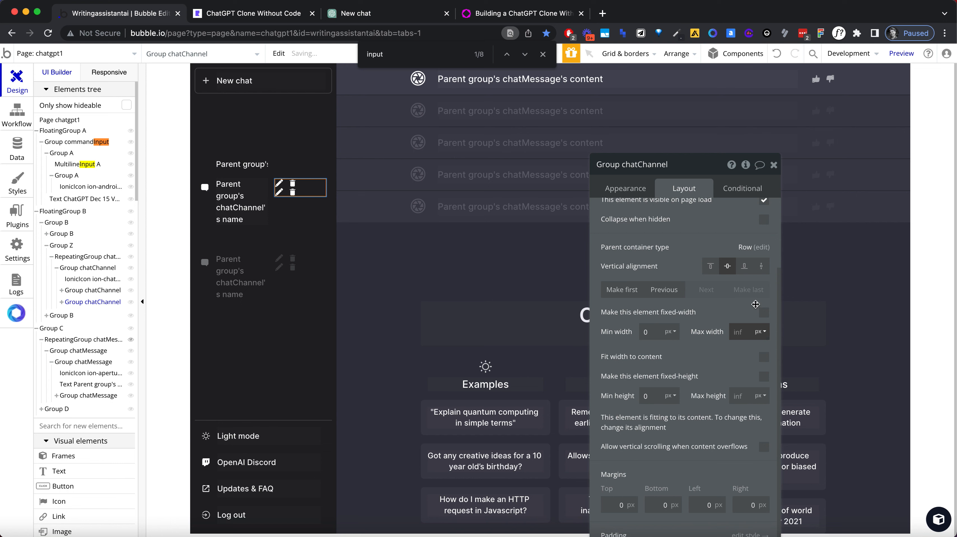
Step: Keep the icon group's container layout as Column and set its container alignment to space around
{"action": "scroll", "coordinate": [714, 327], "scroll_direction": "up", "scroll_amount": 4}
{"action": "left_click", "coordinate": [707, 215]}
{"action": "left_click", "coordinate": [691, 282]}
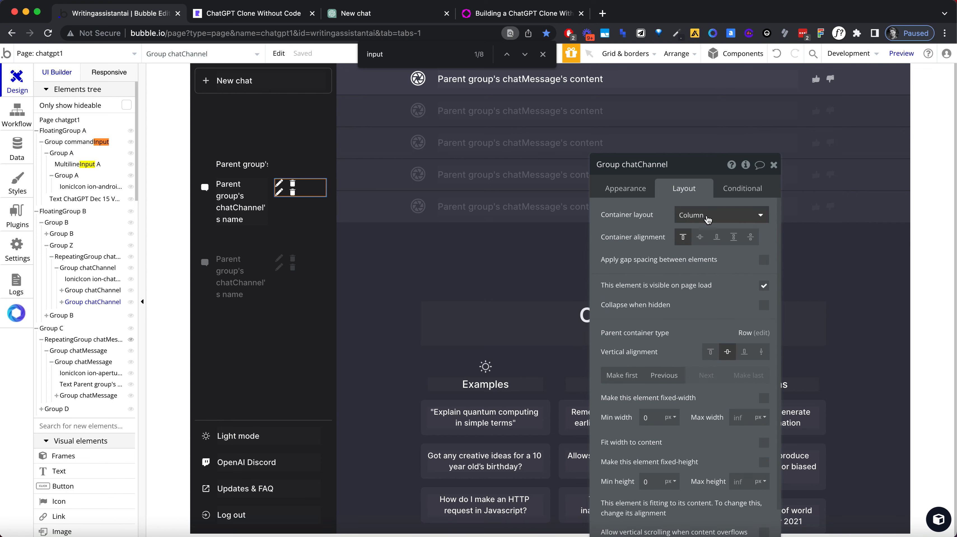
{"action": "left_click", "coordinate": [747, 238]}
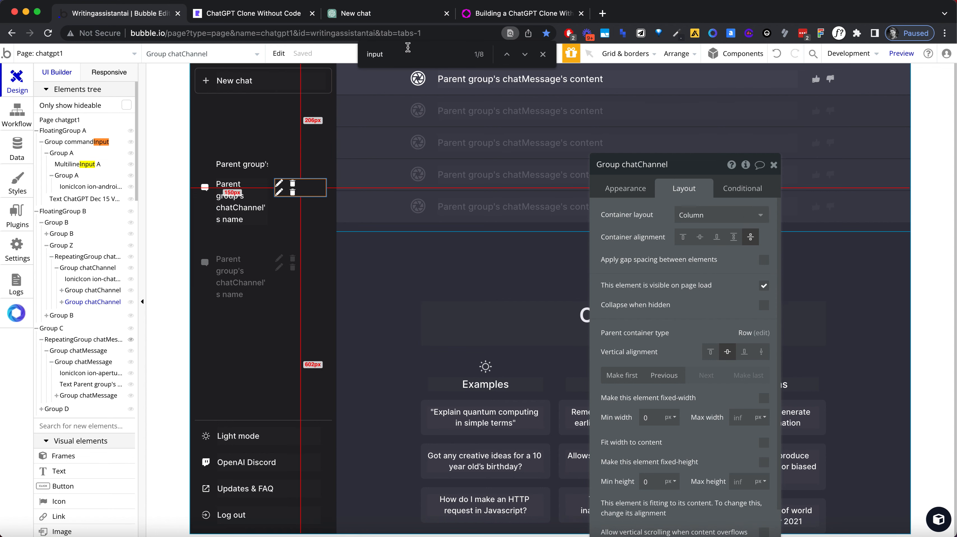
Step: Switch to the app preview, open the first chat to check its icon placement, and return to the Bubble editor
{"action": "left_click", "coordinate": [250, 13]}
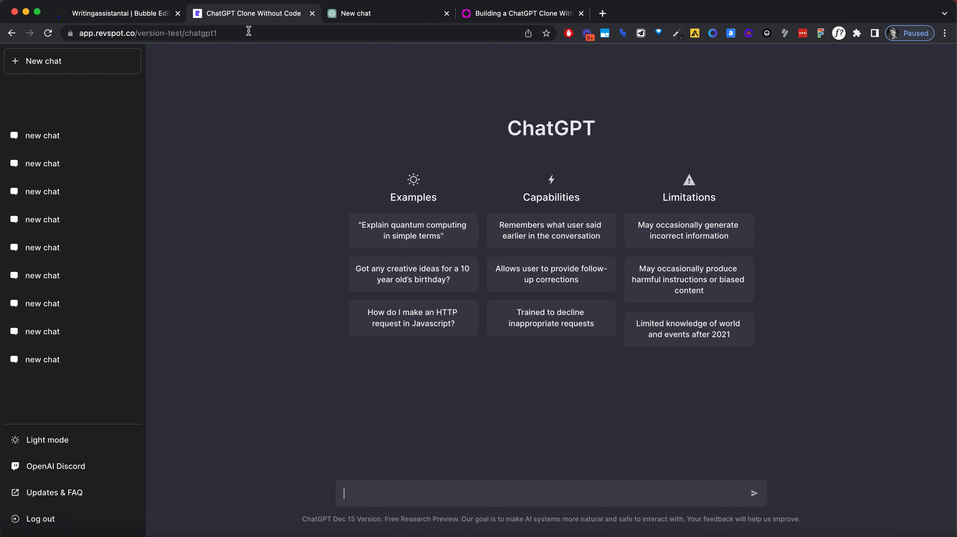
{"action": "left_click", "coordinate": [76, 136]}
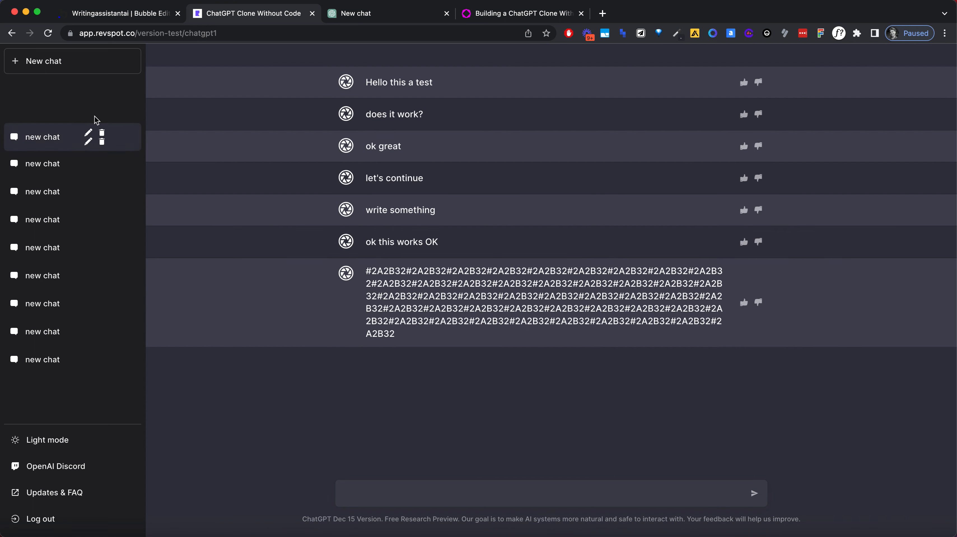
{"action": "left_click", "coordinate": [102, 13]}
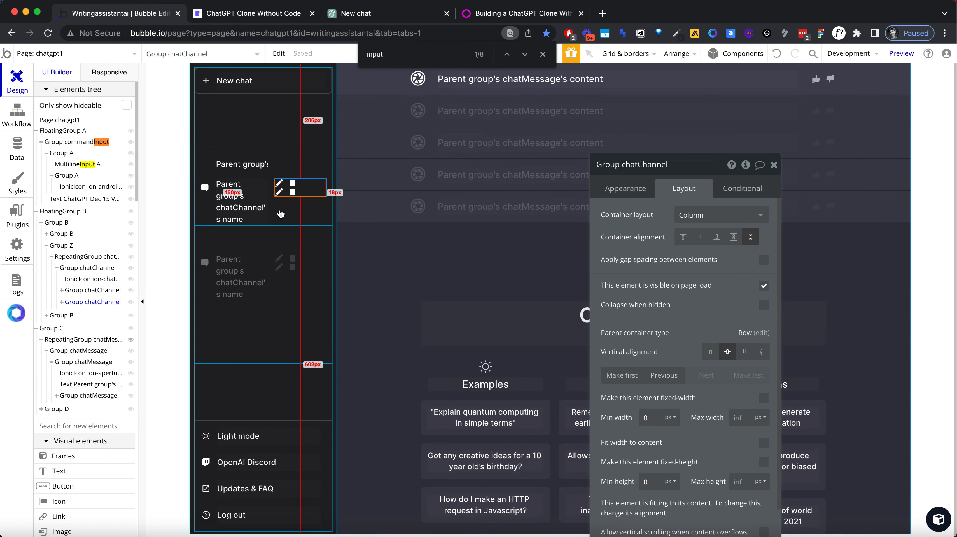
Step: Set the outer chatChannel row group's container alignment to space around
{"action": "left_click", "coordinate": [290, 213]}
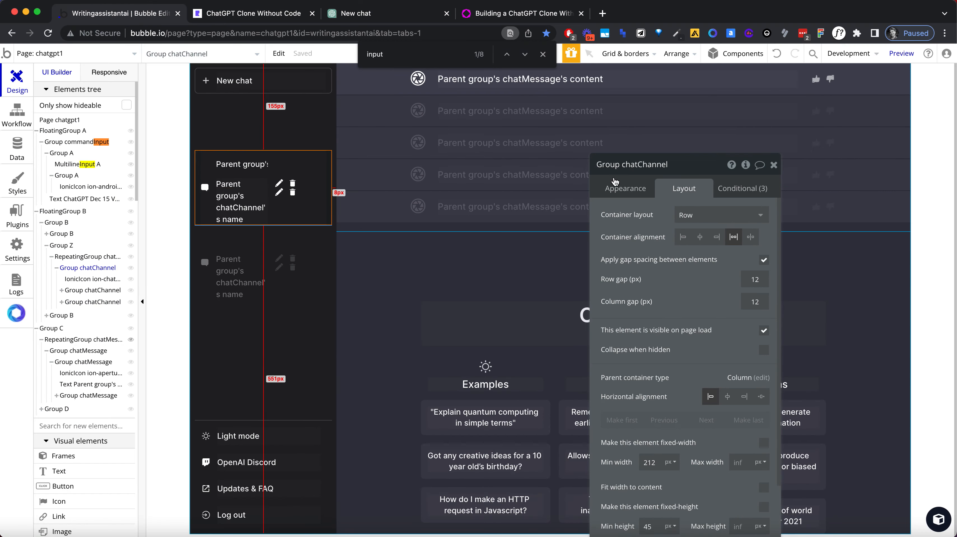
{"action": "left_click", "coordinate": [750, 238]}
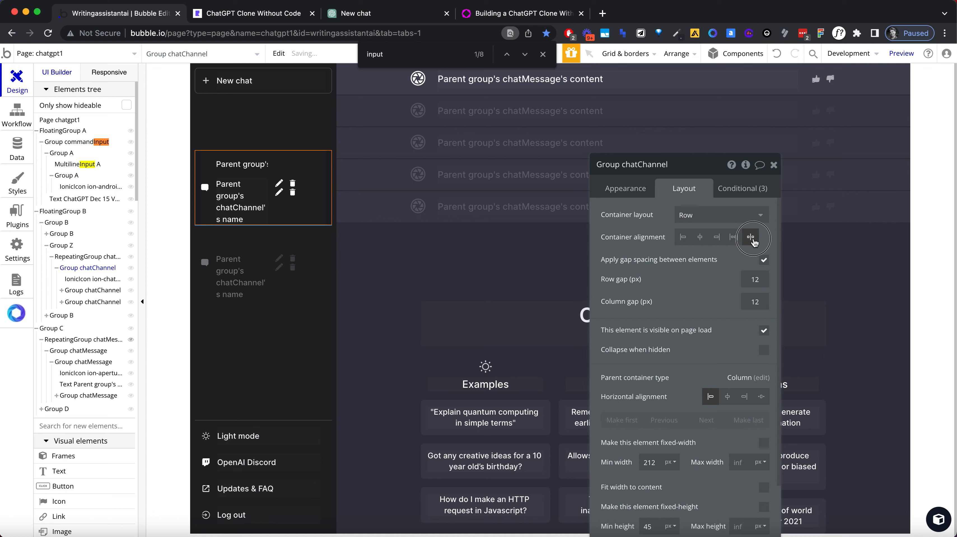
Step: Set the horizontal alignment of both icon groups, Group AZ and Group GZ, to right within their column
{"action": "left_click", "coordinate": [307, 195]}
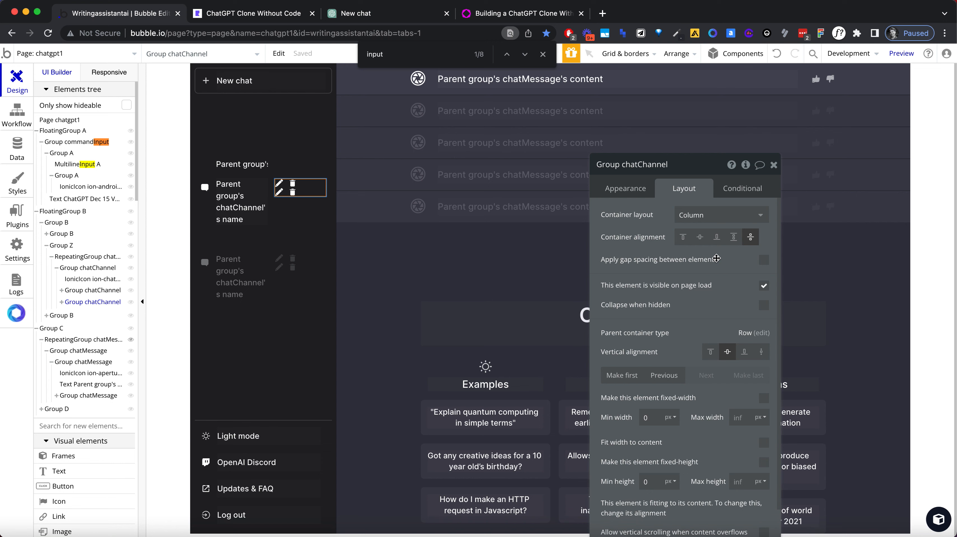
{"action": "left_click", "coordinate": [285, 186]}
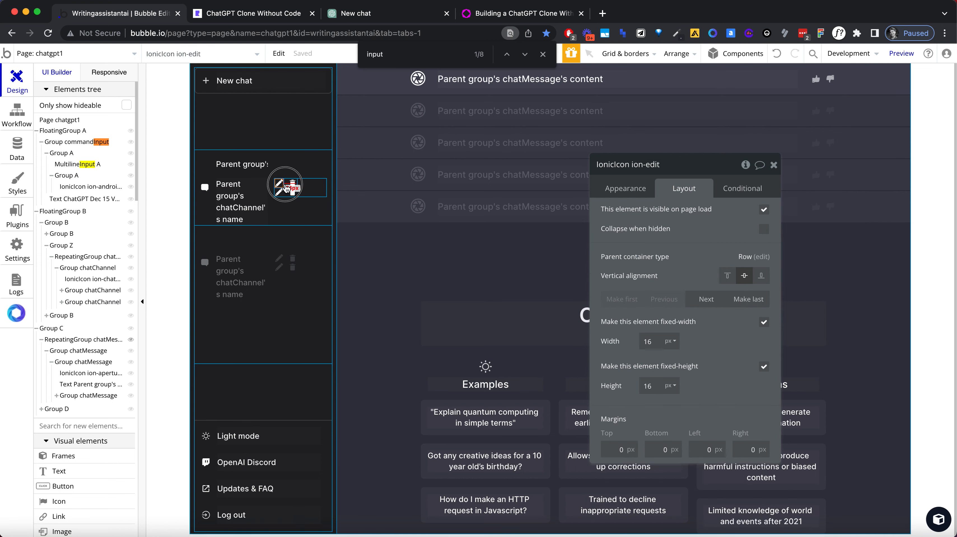
{"action": "left_click", "coordinate": [286, 185]}
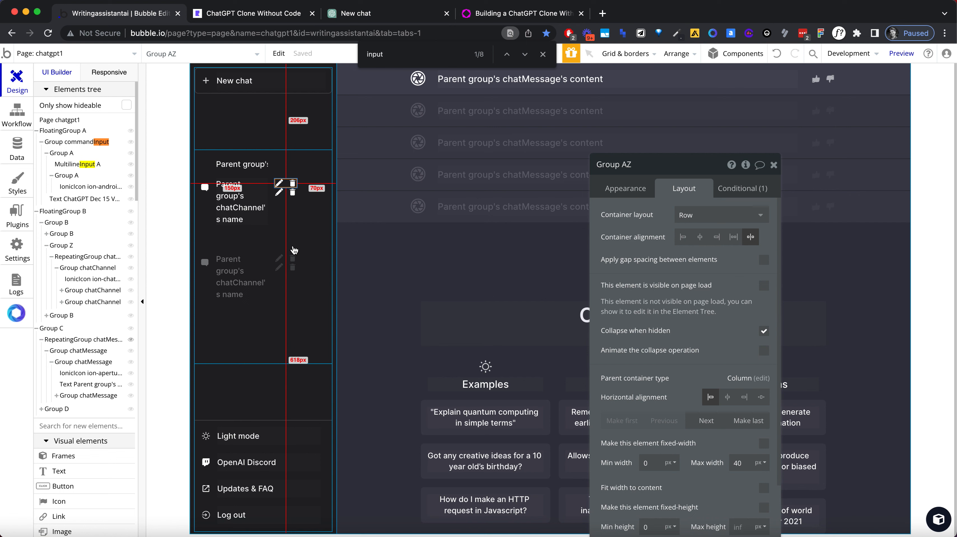
{"action": "left_click", "coordinate": [304, 193]}
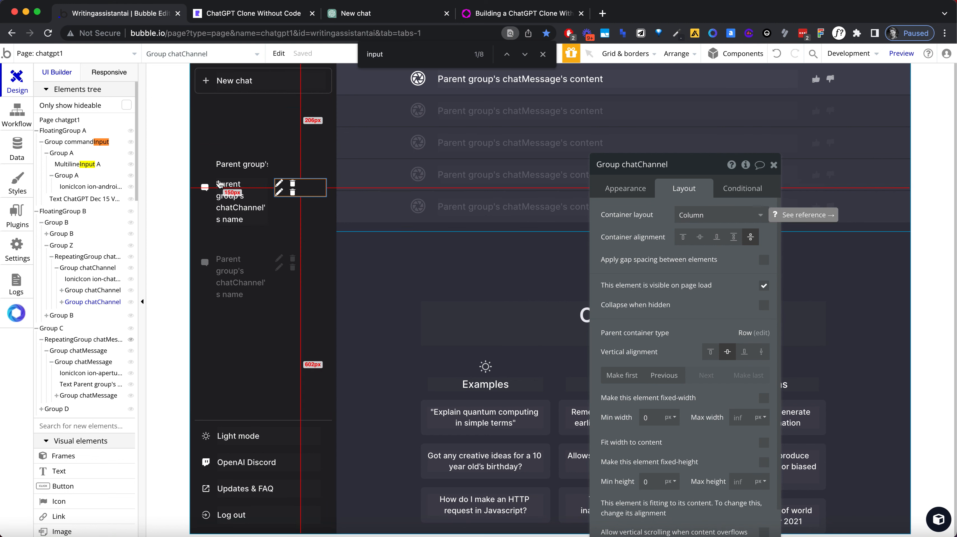
{"action": "left_click", "coordinate": [285, 190]}
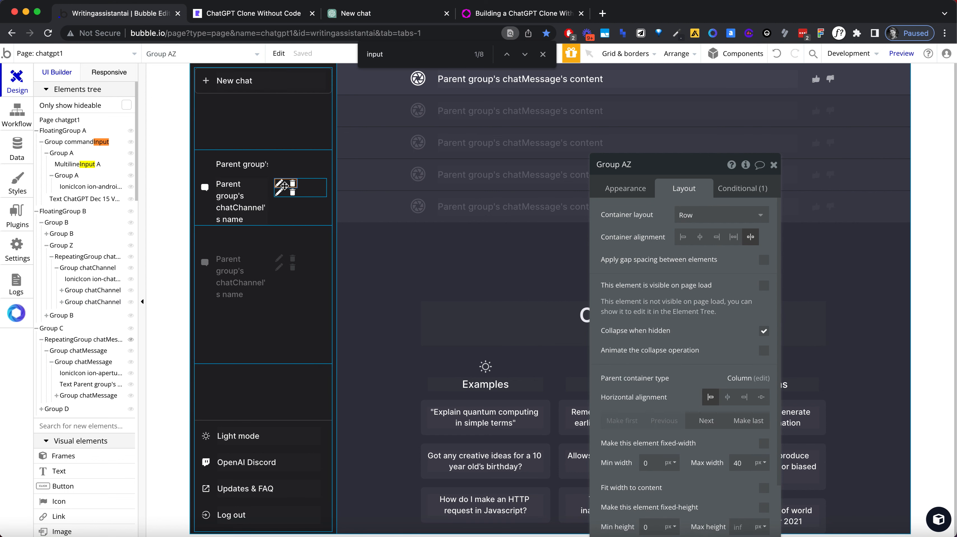
{"action": "left_click", "coordinate": [744, 398]}
{"action": "left_click", "coordinate": [280, 193]}
{"action": "left_click", "coordinate": [744, 403]}
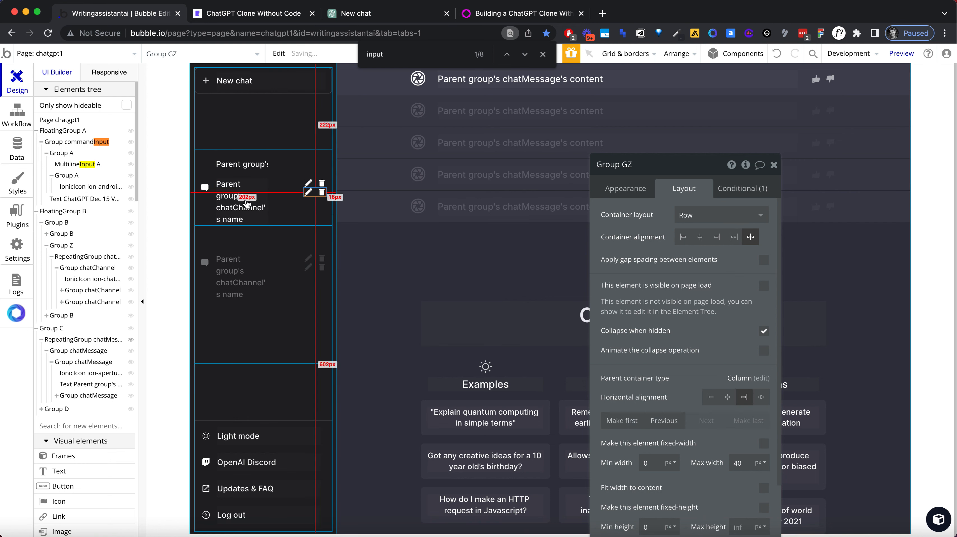
Step: Set the max width of the chatChannel column group holding the icons to 40 px
{"action": "left_click", "coordinate": [297, 194]}
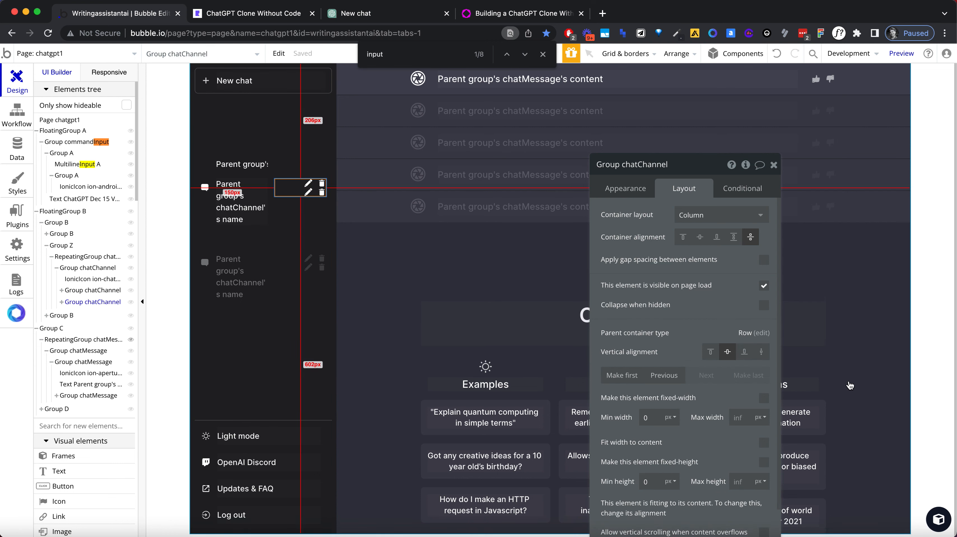
{"action": "scroll", "coordinate": [850, 387], "scroll_direction": "down", "scroll_amount": 1}
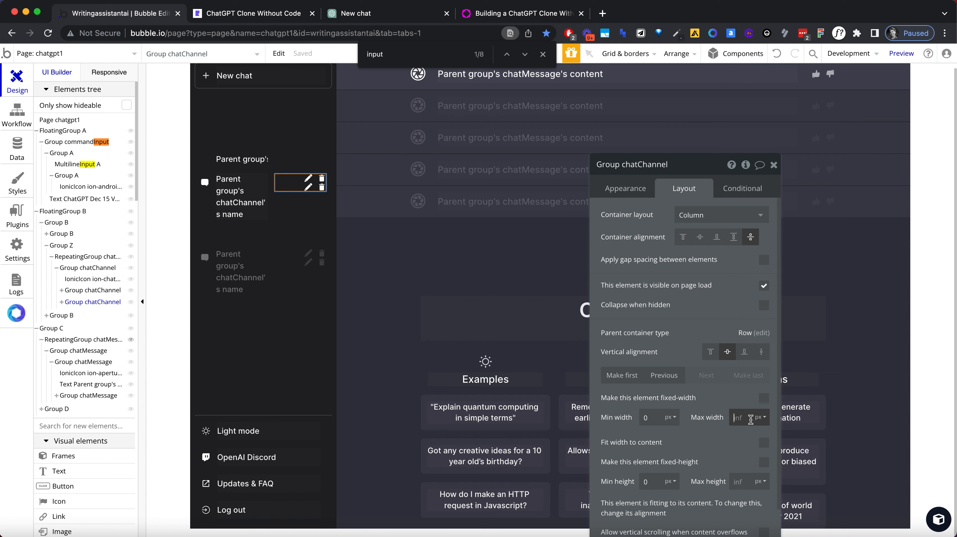
{"action": "type", "text": "40"}
{"action": "key", "text": "Tab"}
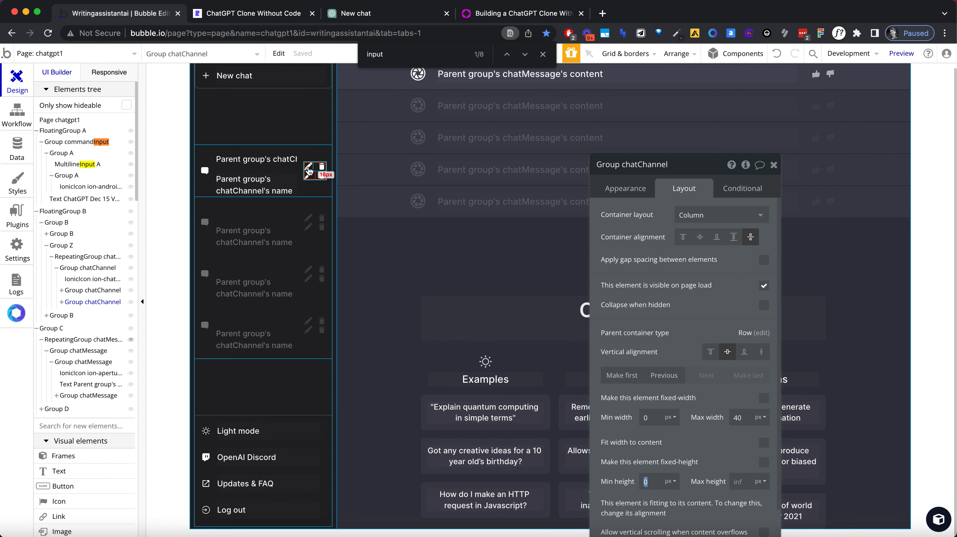
Step: Replace the edit icon in the duplicated icon group with the ion-checkmark-round icon
{"action": "left_click", "coordinate": [308, 175]}
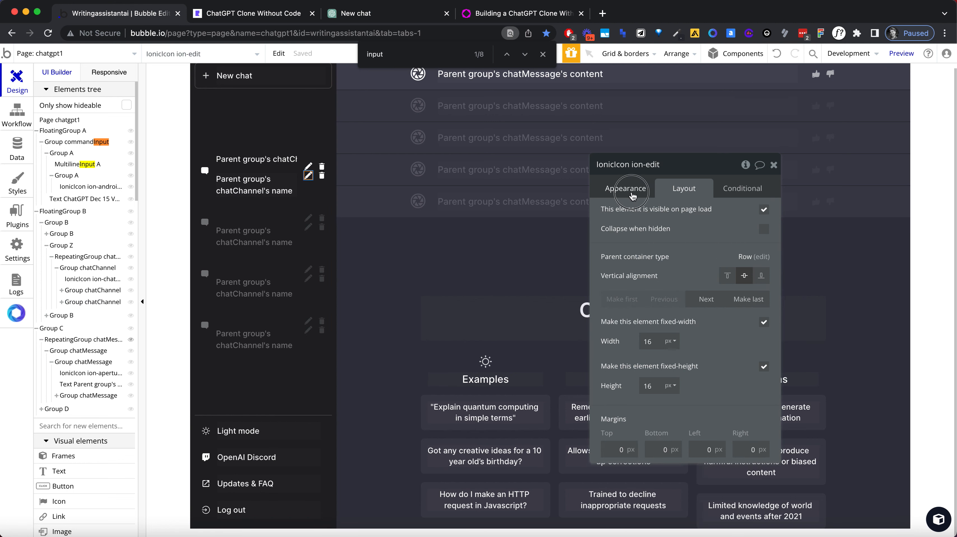
{"action": "left_click", "coordinate": [629, 188]}
{"action": "left_click", "coordinate": [693, 219]}
{"action": "type", "text": "chec"}
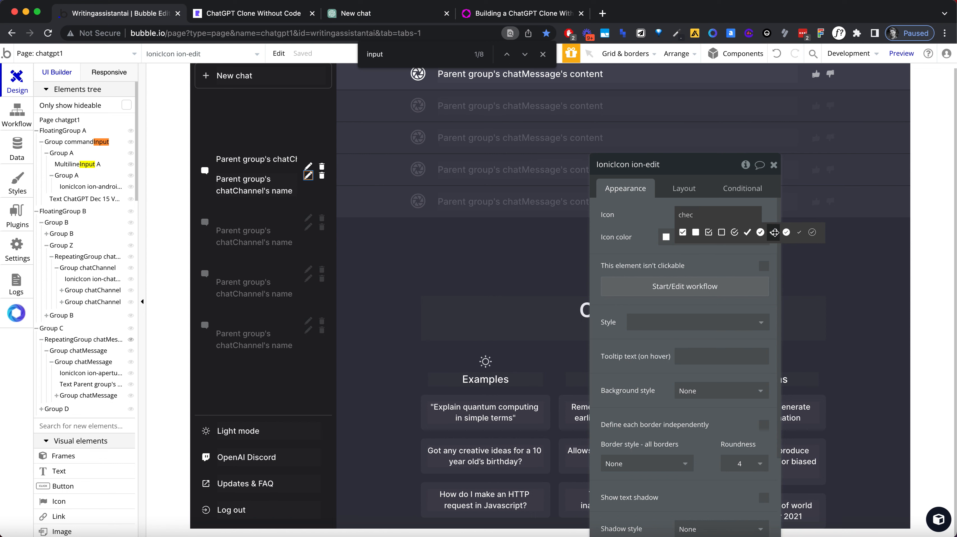
{"action": "left_click", "coordinate": [773, 233]}
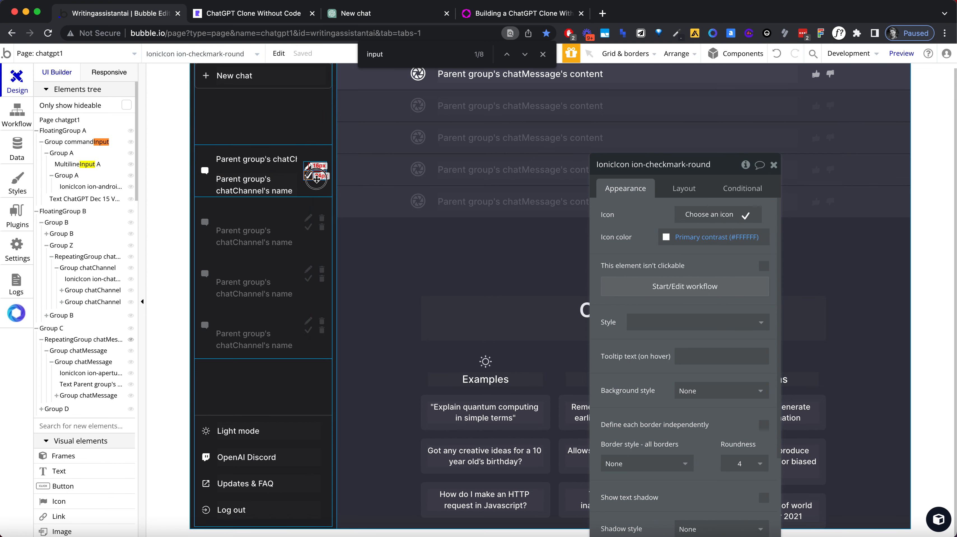
Step: Replace the delete icon in the duplicated icon group with the ion-android-close icon
{"action": "left_click", "coordinate": [325, 176]}
{"action": "left_click", "coordinate": [323, 175]}
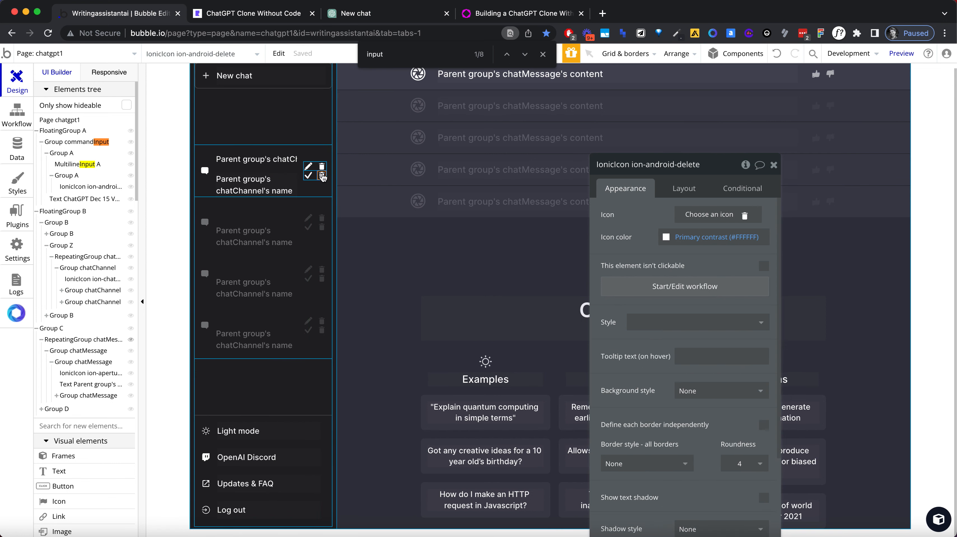
{"action": "left_click", "coordinate": [709, 218]}
{"action": "type", "text": "cros"}
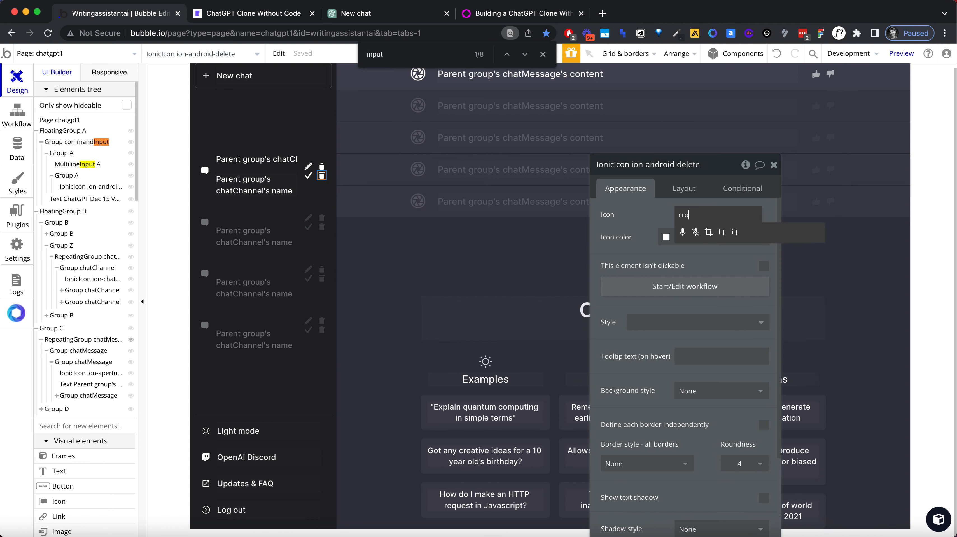
{"action": "key", "text": "BackSpace"}
{"action": "key", "text": "BackSpace"}
{"action": "key", "text": "BackSpace"}
{"action": "key", "text": "BackSpace"}
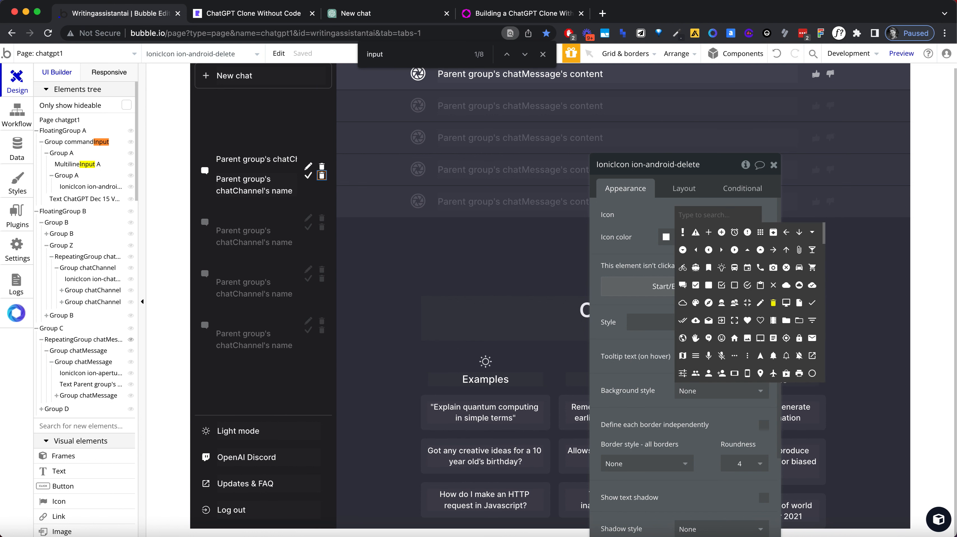
{"action": "type", "text": "clos"}
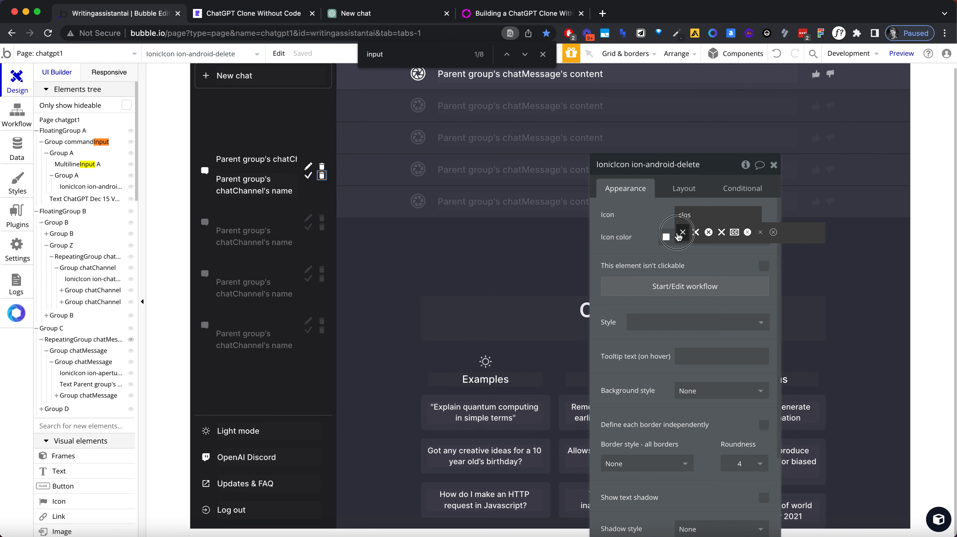
{"action": "left_click", "coordinate": [683, 232]}
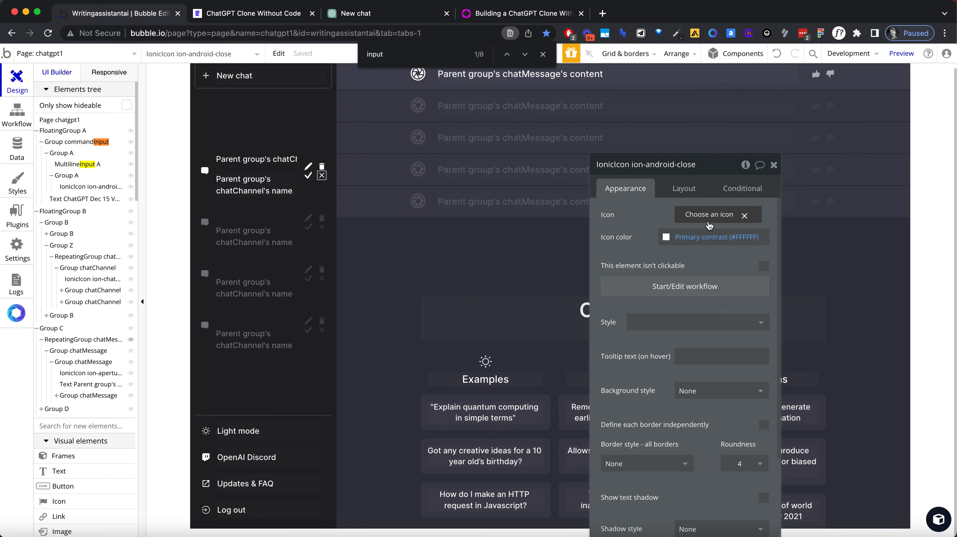
{"action": "left_click", "coordinate": [706, 217]}
Step: Try the thin ion-ios-checkmark-em icon for the checkmark in the duplicated icon group
{"action": "left_click", "coordinate": [308, 176]}
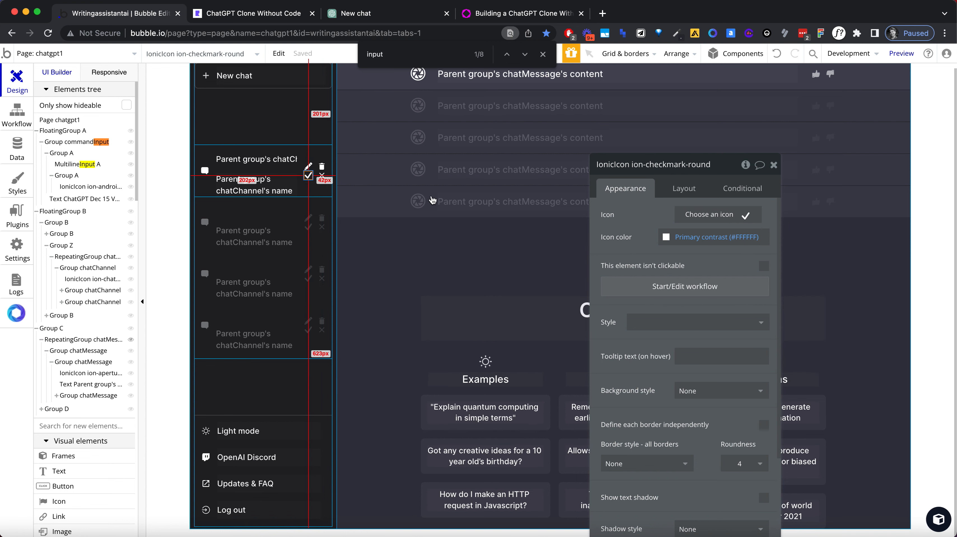
{"action": "left_click", "coordinate": [690, 217]}
{"action": "type", "text": "chec"}
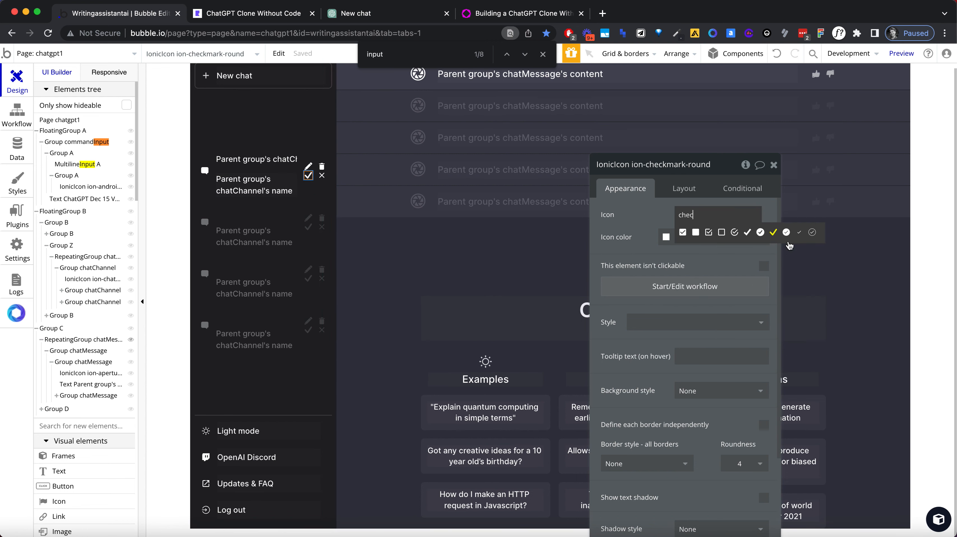
{"action": "left_click", "coordinate": [801, 231]}
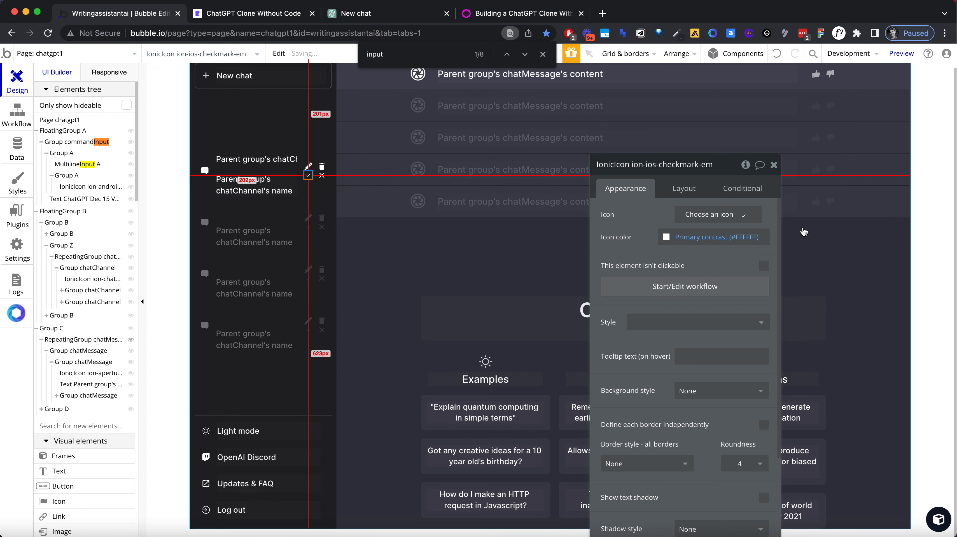
Step: Change the duplicated group's checkmark to the bolder ion-checkmark icon
{"action": "left_click", "coordinate": [713, 221]}
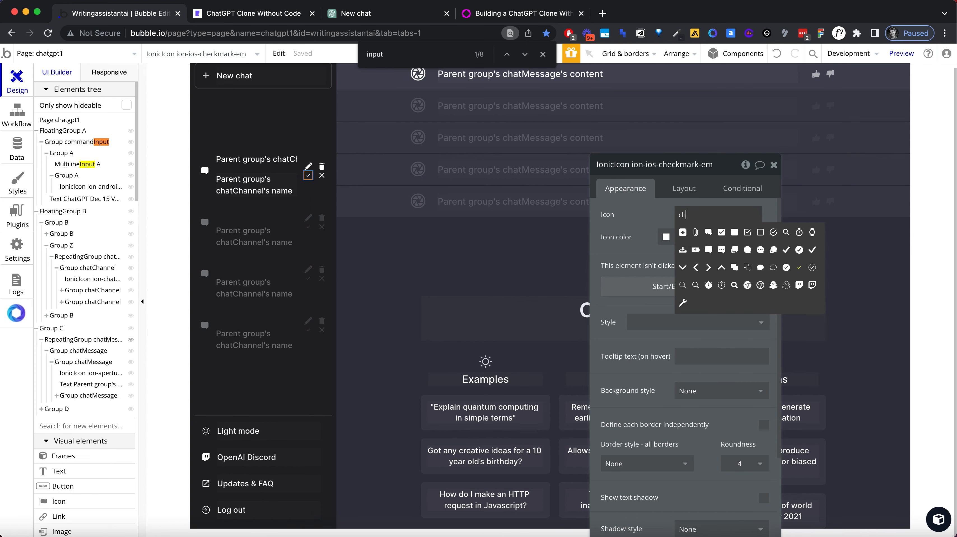
{"action": "type", "text": "che"}
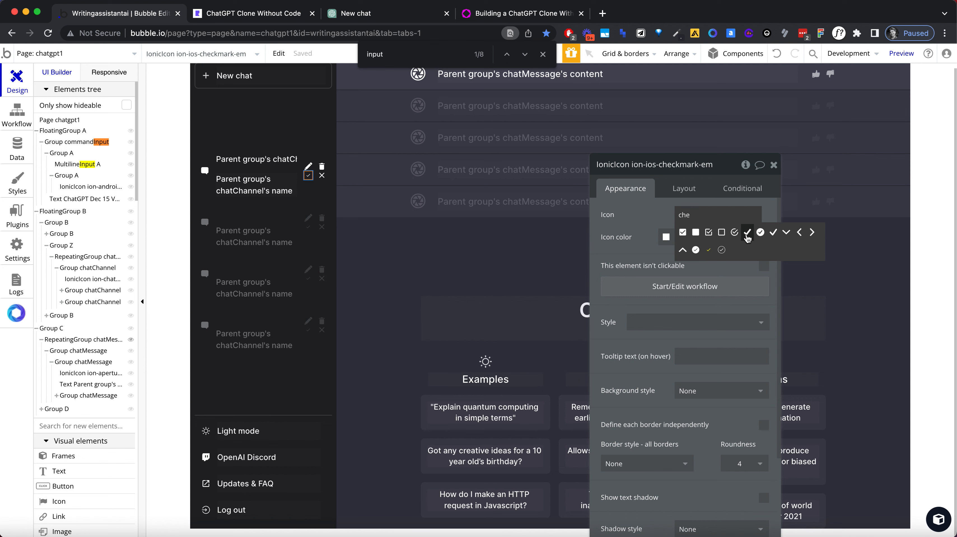
{"action": "left_click", "coordinate": [747, 235]}
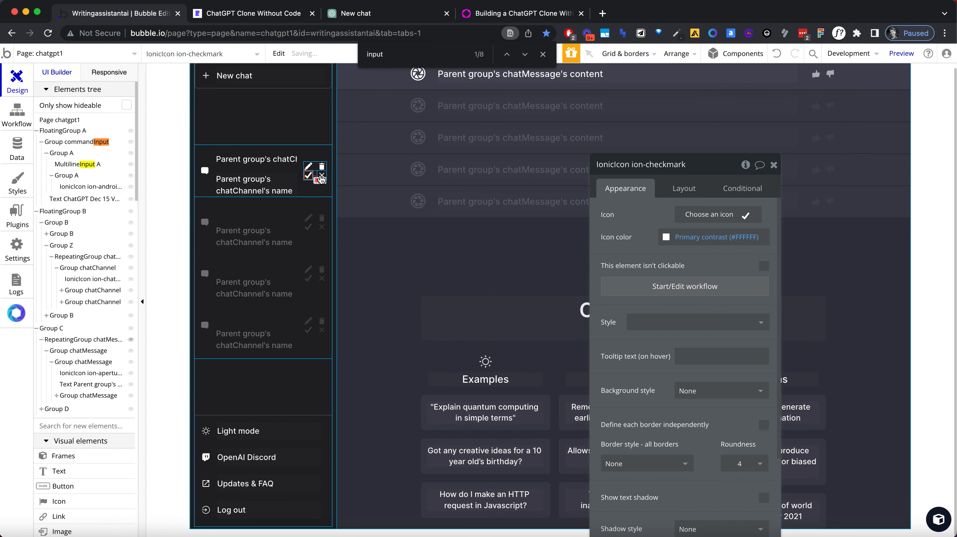
Step: Change the close icon beside the checkmark to ion-close-round
{"action": "left_click", "coordinate": [688, 220]}
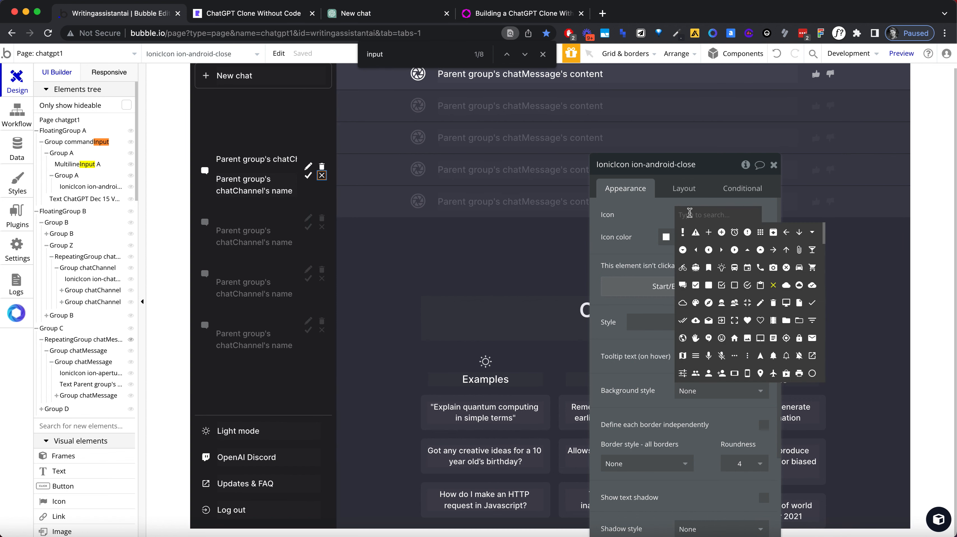
{"action": "type", "text": "clo"}
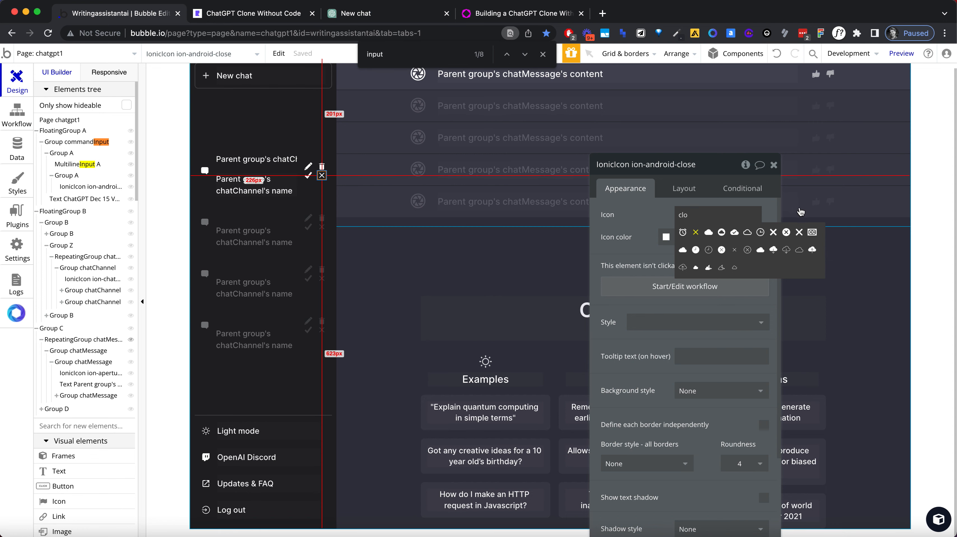
{"action": "left_click", "coordinate": [799, 232]}
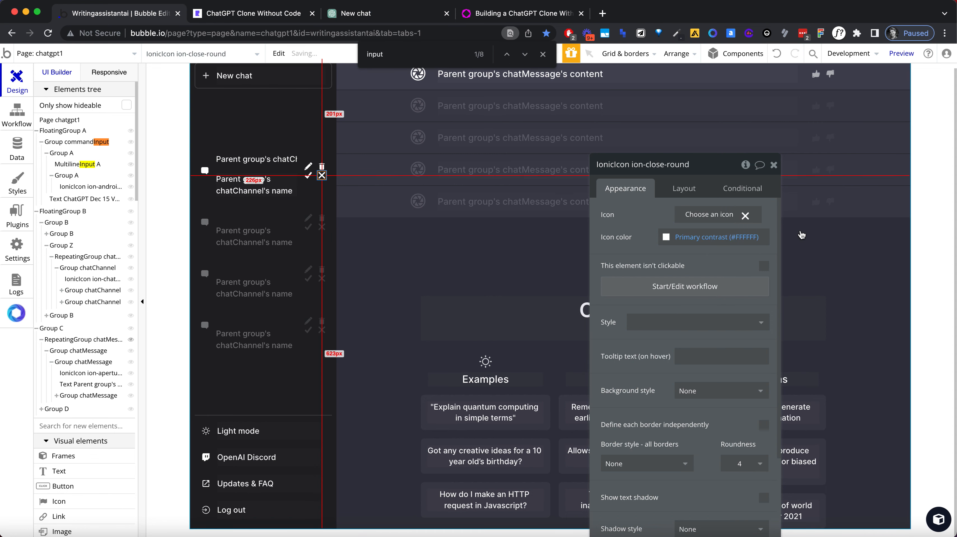
{"action": "left_click", "coordinate": [357, 225]}
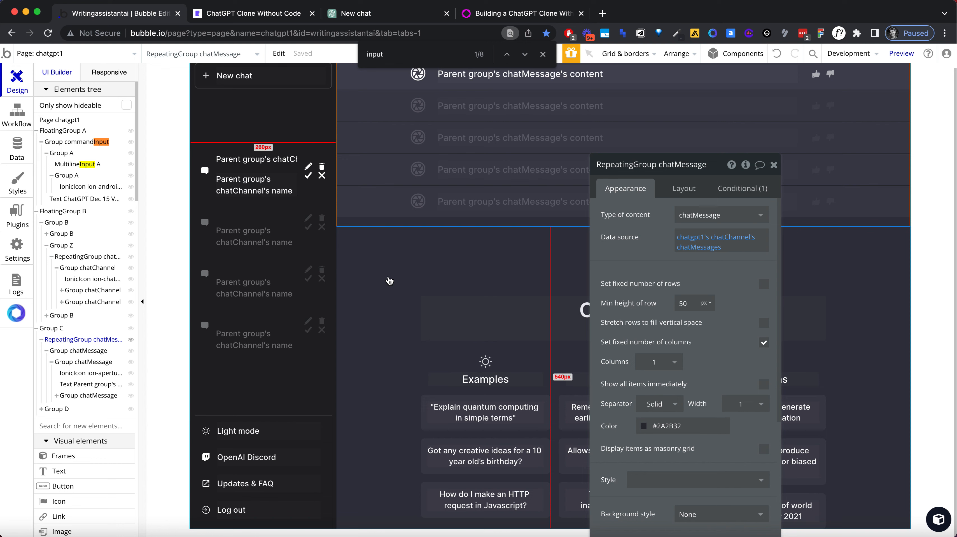
{"action": "left_click", "coordinate": [313, 176]}
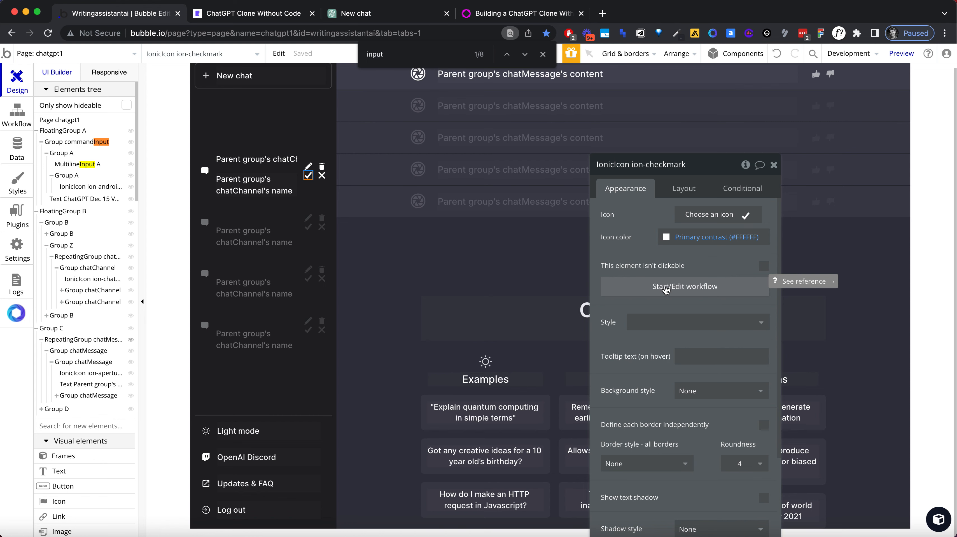
Step: Switch to the app preview, reload it, and open the first chat to check the four icons
{"action": "left_click", "coordinate": [258, 13]}
{"action": "left_click", "coordinate": [256, 37]}
{"action": "key", "text": "Return"}
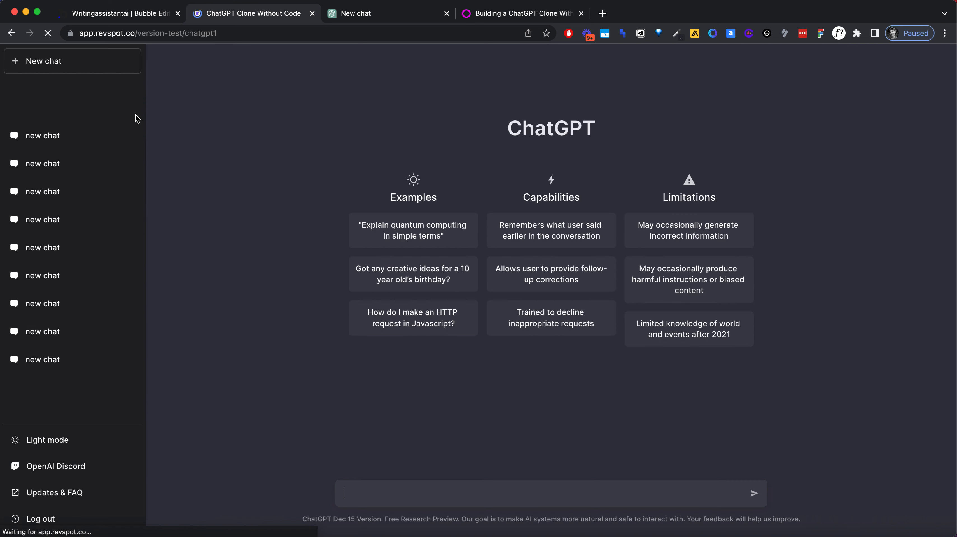
{"action": "left_click", "coordinate": [55, 135]}
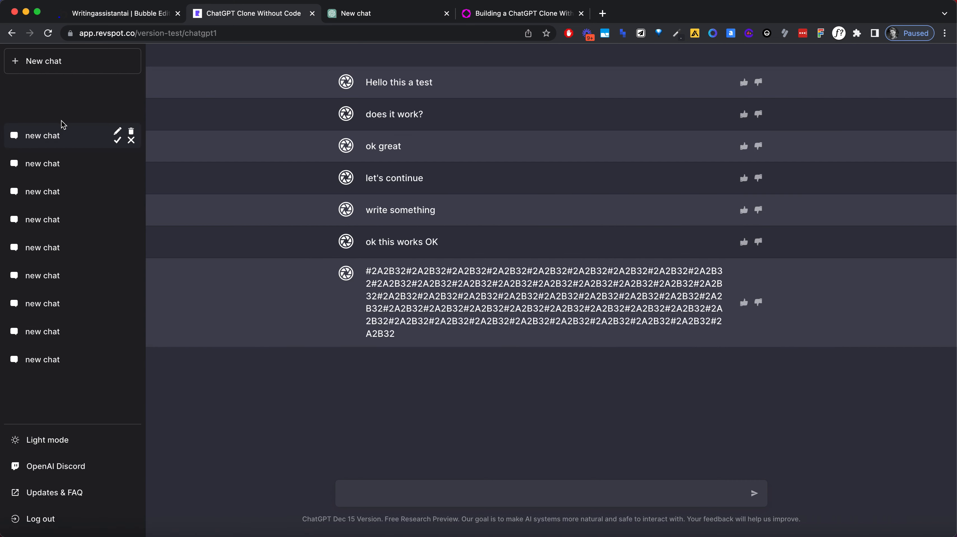
Step: Test editing the first chat's name as "hello", dismiss the alert, and reopen that chat
{"action": "left_click", "coordinate": [120, 131]}
{"action": "triple_click", "coordinate": [31, 133]}
{"action": "type", "text": "hello"}
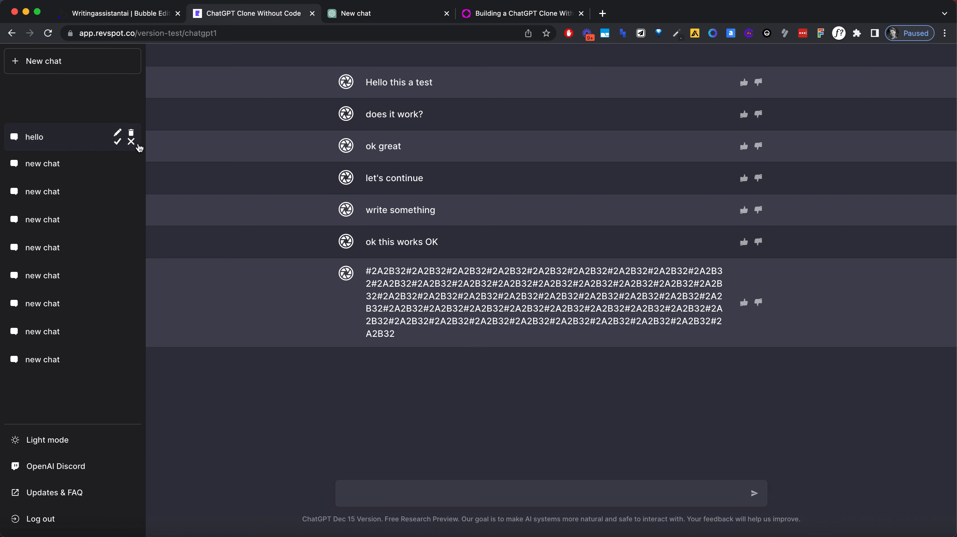
{"action": "left_click", "coordinate": [121, 202]}
{"action": "left_click", "coordinate": [572, 96]}
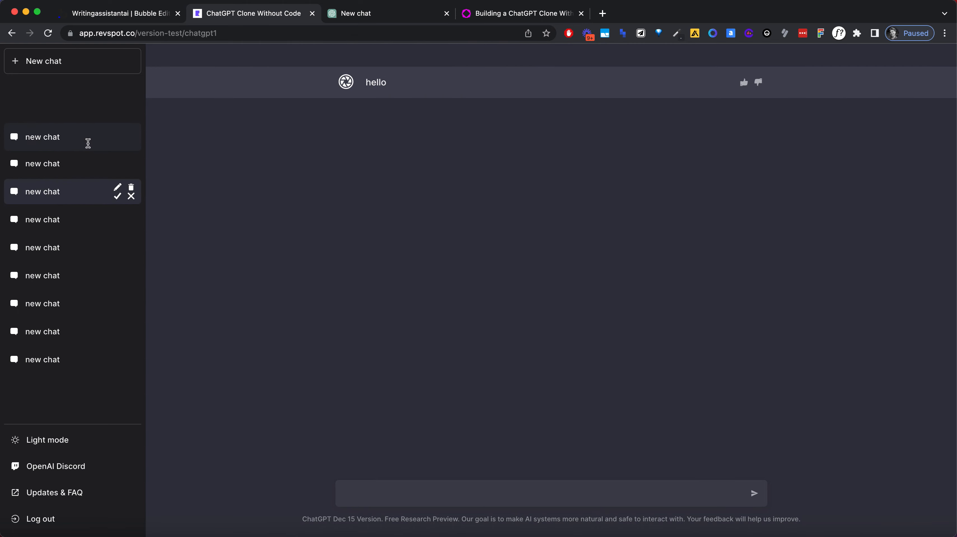
{"action": "left_click", "coordinate": [88, 141]}
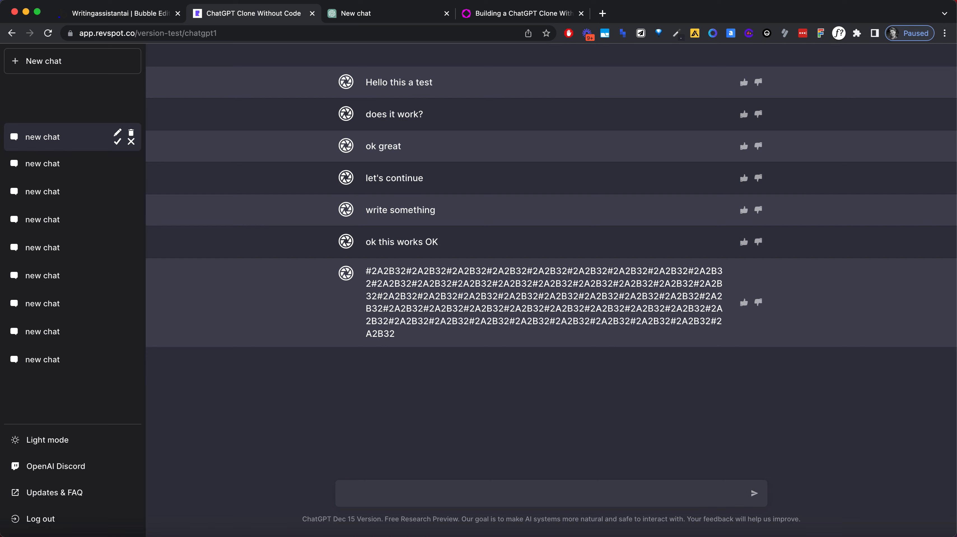
Step: Switch to the Bubble editor and add a Set state of an element action to the checkmark icon's click workflow
{"action": "left_click", "coordinate": [155, 13]}
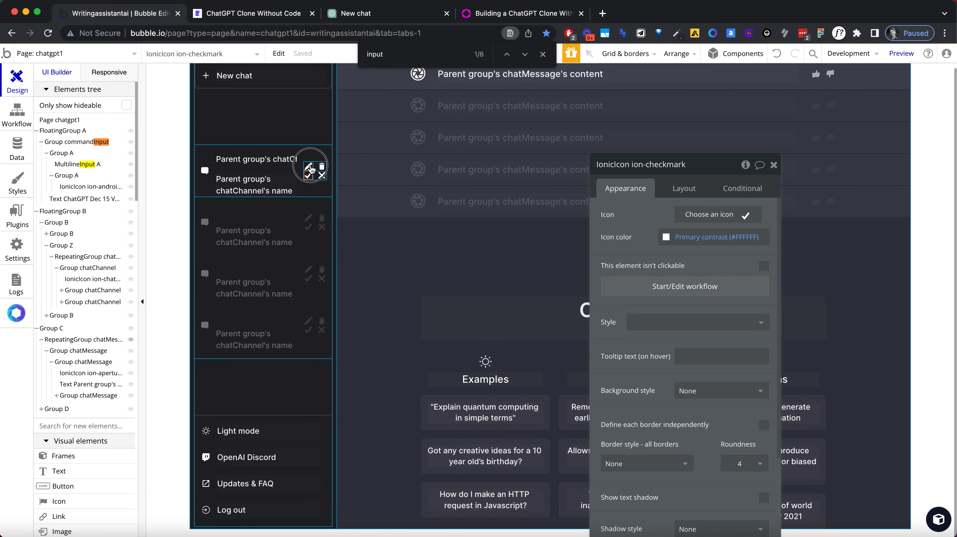
{"action": "left_click", "coordinate": [662, 291]}
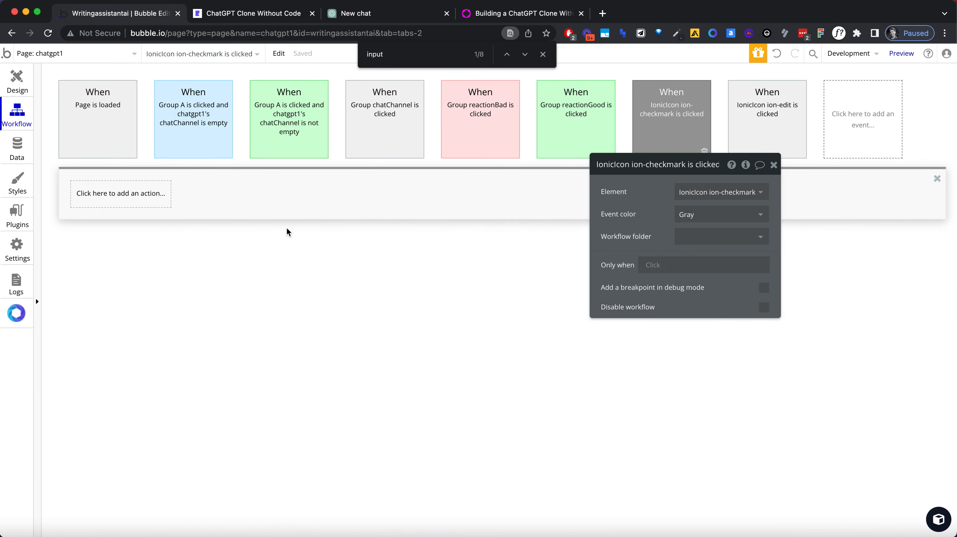
{"action": "left_click", "coordinate": [94, 202]}
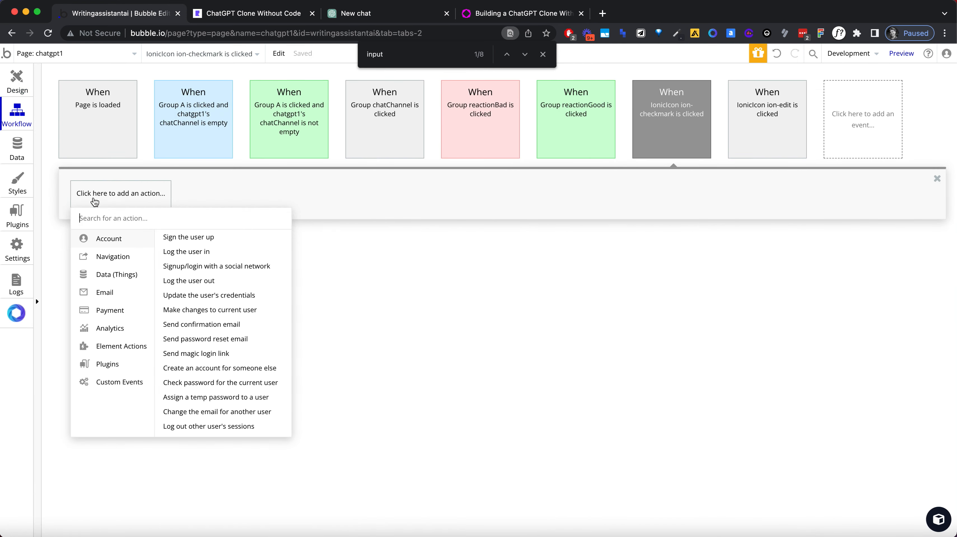
{"action": "type", "text": "state"}
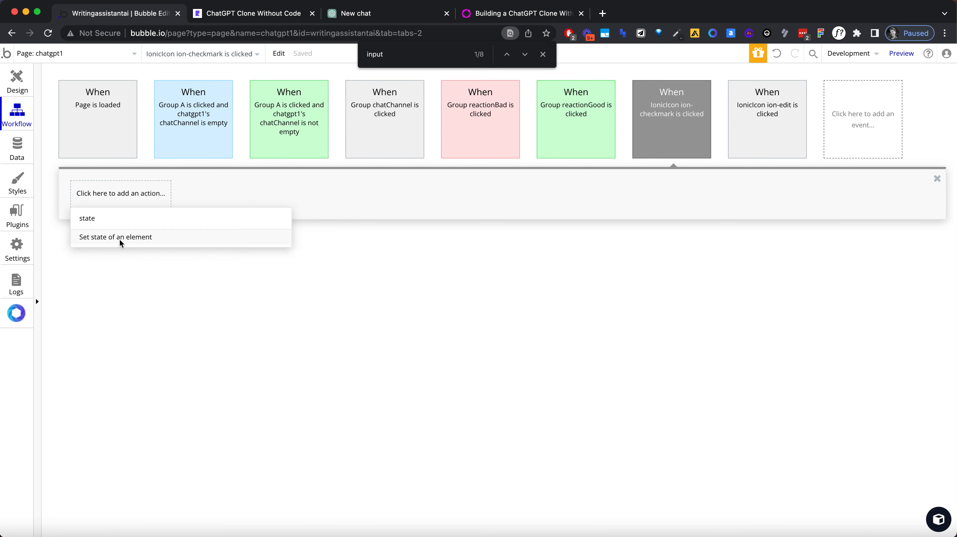
{"action": "left_click", "coordinate": [119, 240]}
{"action": "left_click", "coordinate": [710, 191]}
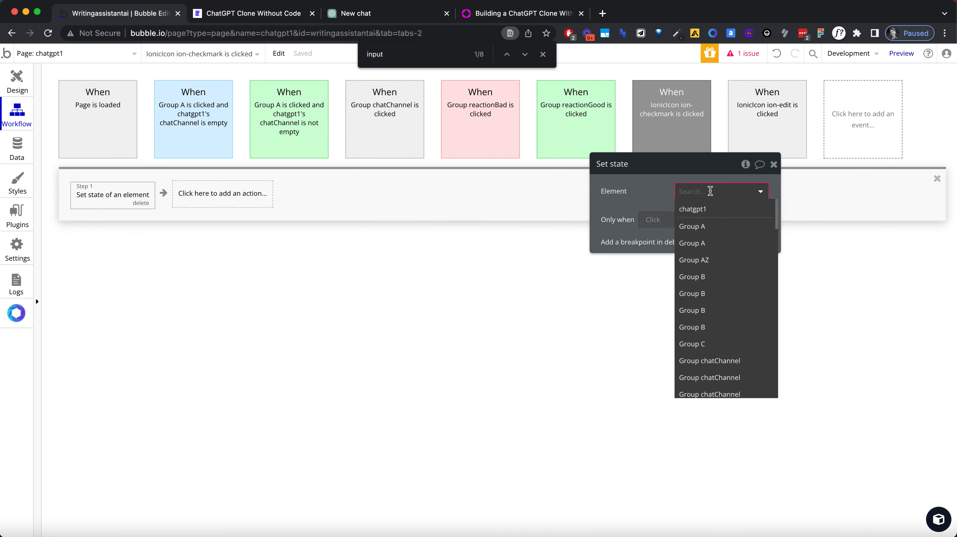
{"action": "type", "text": "grou"}
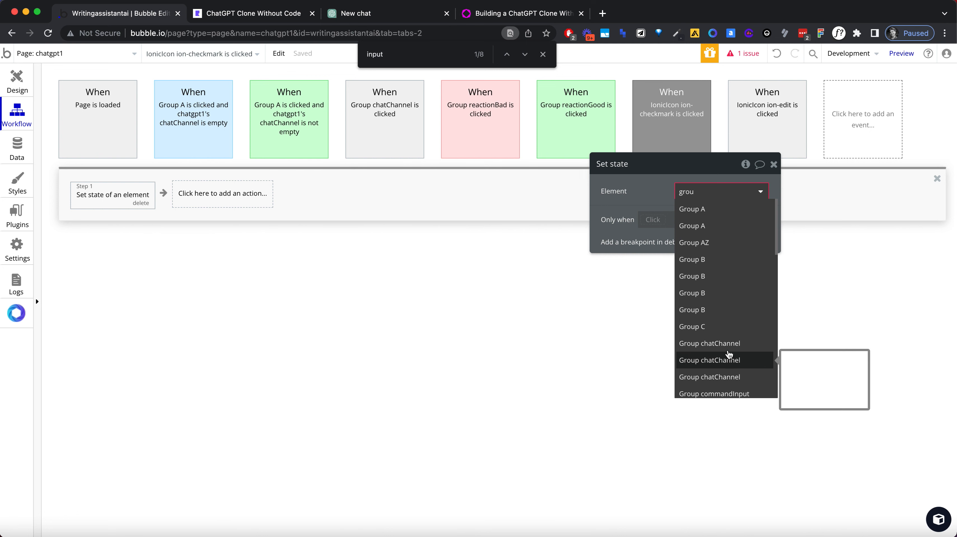
Step: Return to the page design and rename the nested group holding the chat name input and text as Group channelName
{"action": "left_click", "coordinate": [19, 89]}
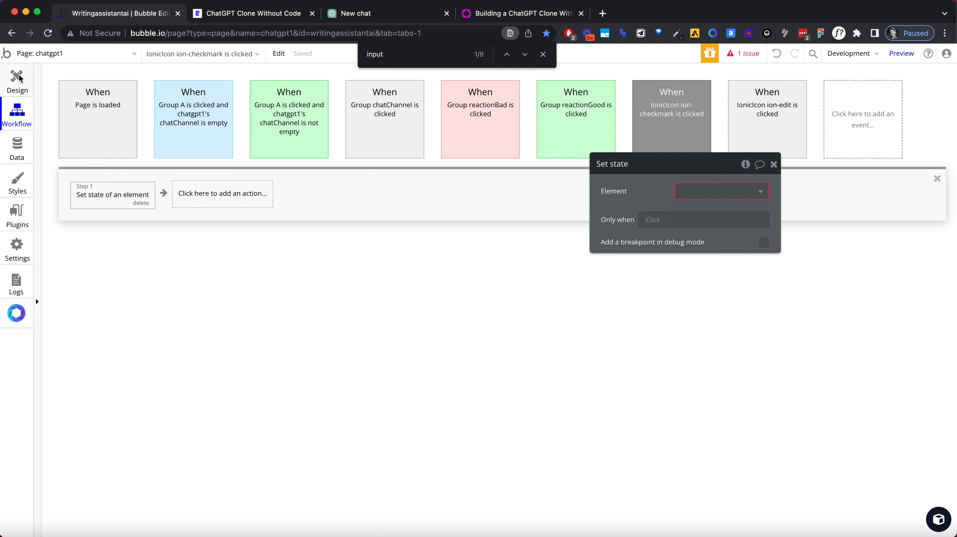
{"action": "left_click", "coordinate": [18, 79]}
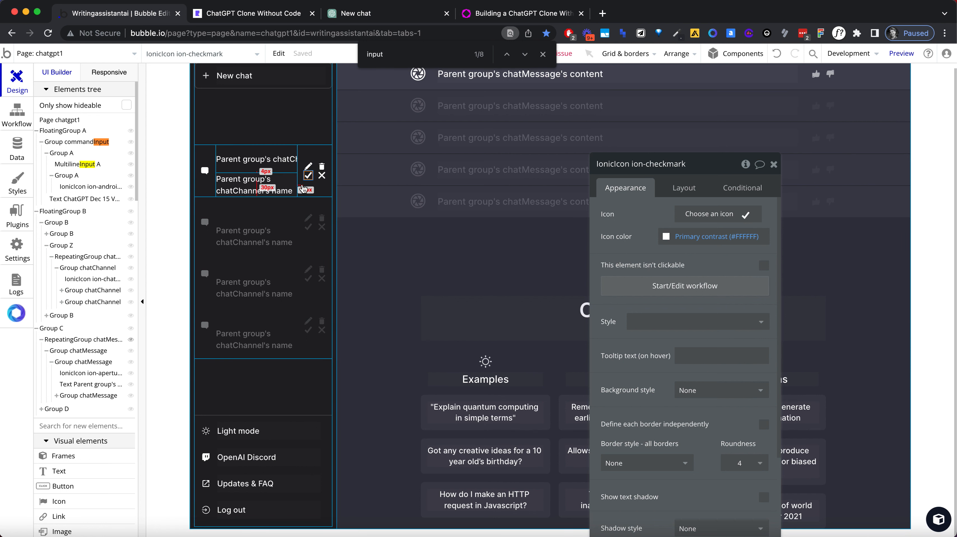
{"action": "left_click", "coordinate": [313, 193]}
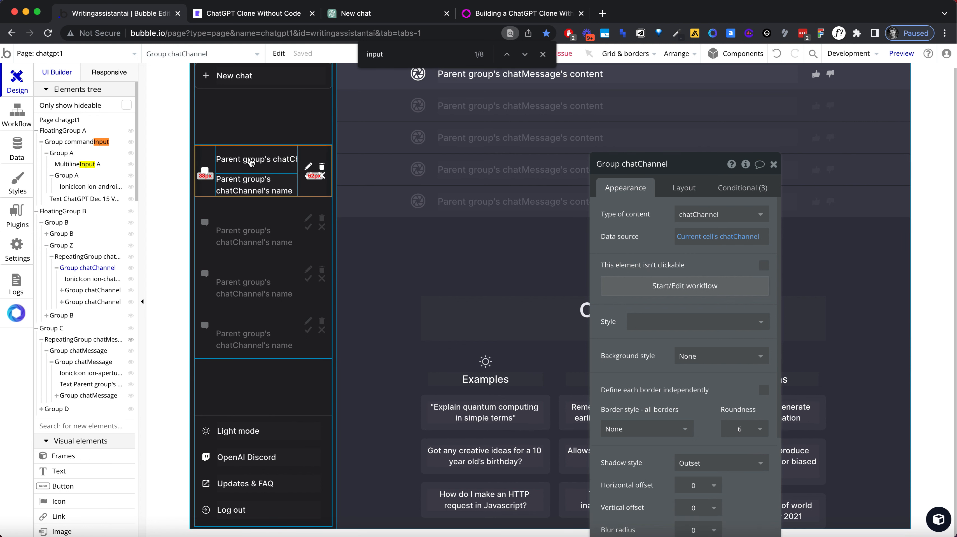
{"action": "left_click", "coordinate": [258, 177]}
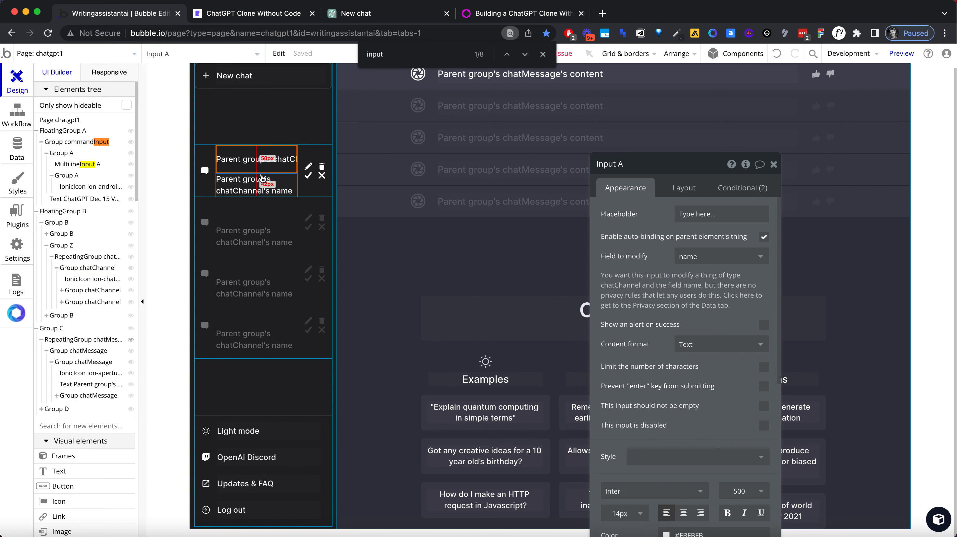
{"action": "left_click", "coordinate": [260, 170]}
{"action": "left_click", "coordinate": [261, 177]}
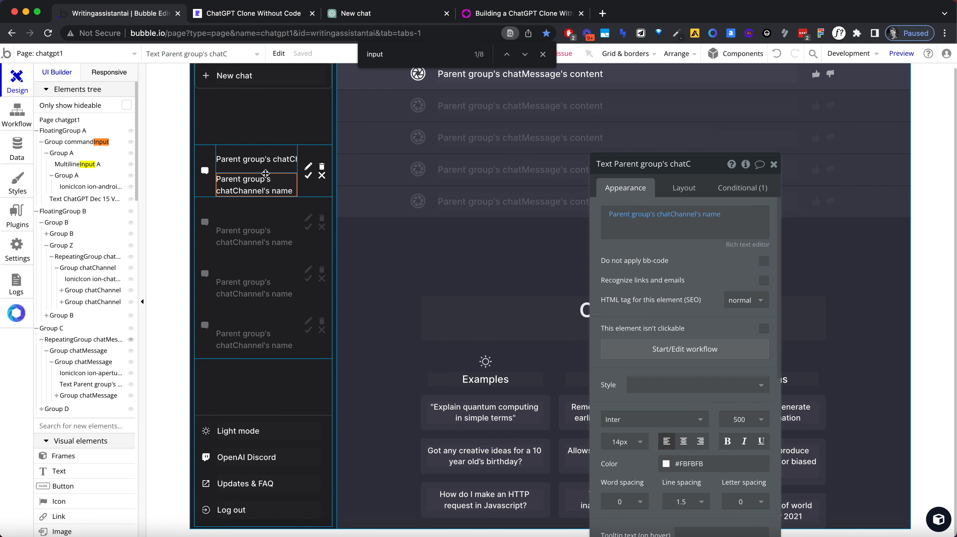
{"action": "left_click", "coordinate": [94, 269]}
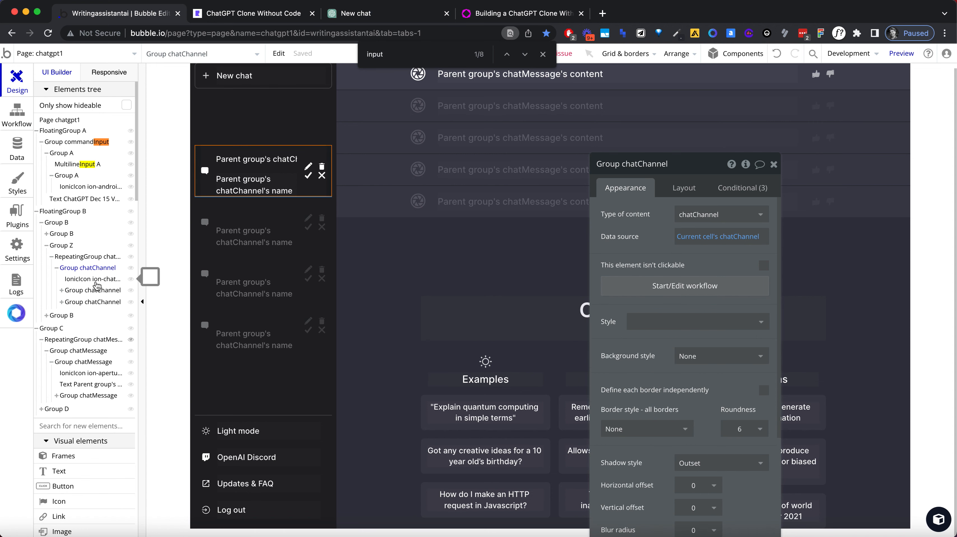
{"action": "left_click", "coordinate": [636, 163]}
{"action": "double_click", "coordinate": [636, 162]}
{"action": "type", "text": "ch"}
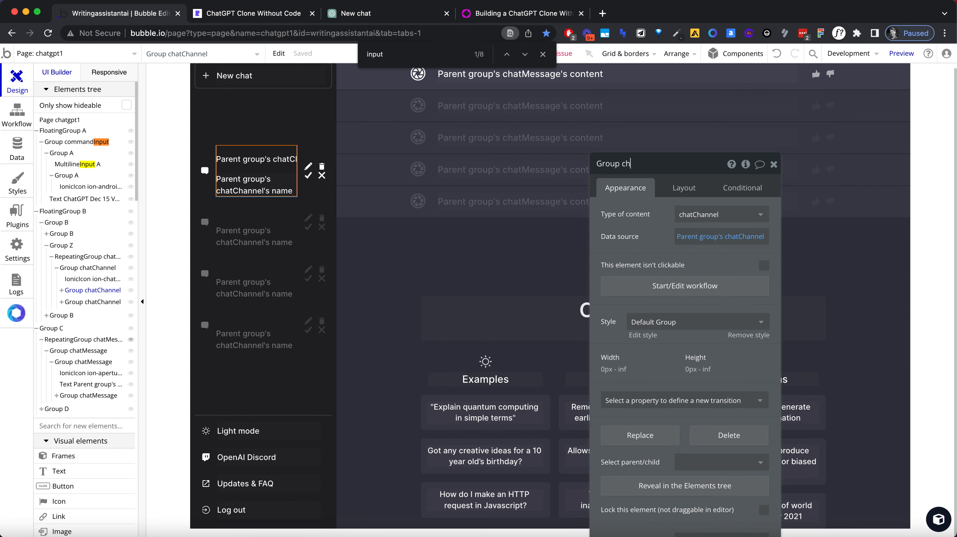
{"action": "type", "text": "annelName"}
Step: Rename the nested group holding the edit, delete, checkmark and close icons as Group channelEdit
{"action": "left_click", "coordinate": [108, 303]}
{"action": "left_click", "coordinate": [650, 164]}
{"action": "double_click", "coordinate": [649, 164]}
{"action": "type", "text": "channelEdi"}
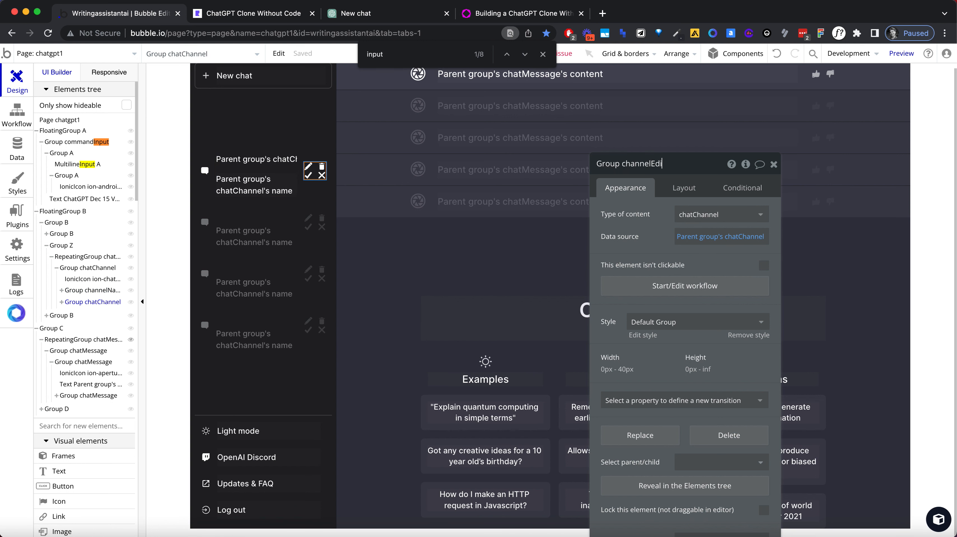
{"action": "type", "text": "t"}
{"action": "key", "text": "Return"}
Step: In the checkmark icon's workflow, make the Set state action set Group chatChannel's editable state to "no"
{"action": "left_click", "coordinate": [309, 175]}
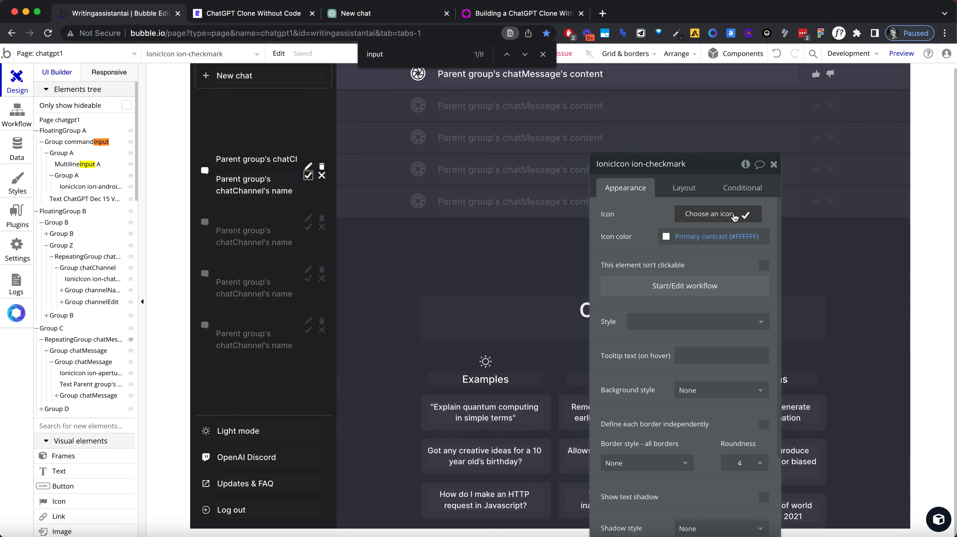
{"action": "left_click", "coordinate": [639, 281]}
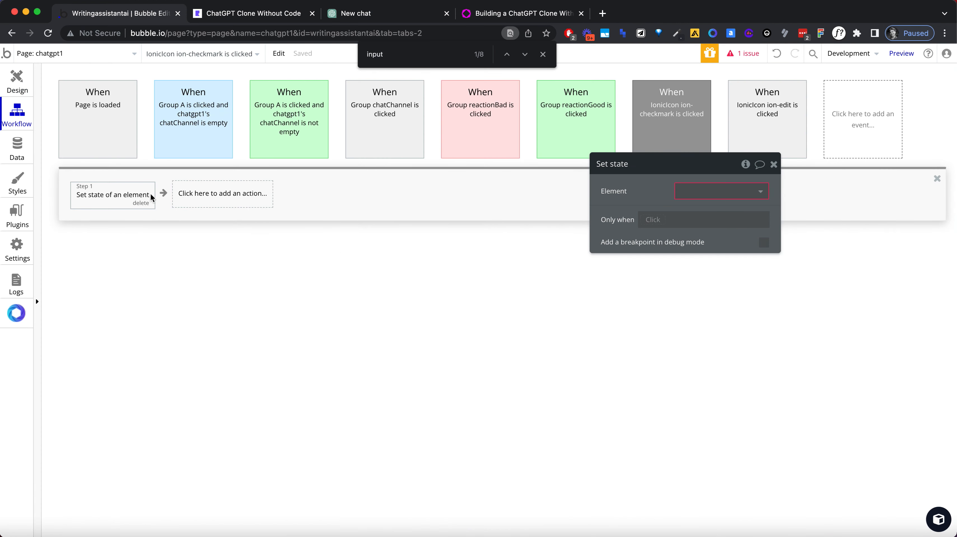
{"action": "left_click", "coordinate": [703, 191]}
{"action": "type", "text": "group"}
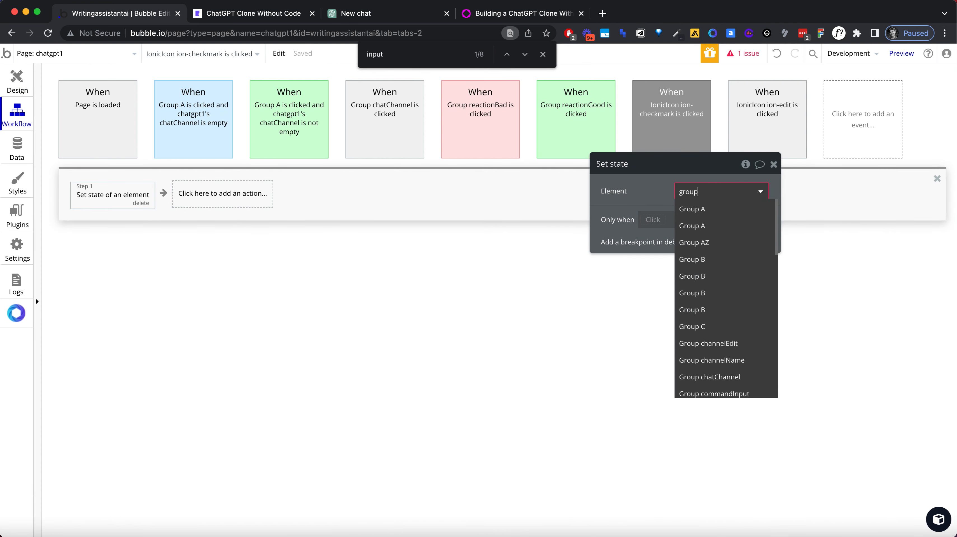
{"action": "left_click", "coordinate": [743, 381]}
{"action": "left_click", "coordinate": [678, 217]}
{"action": "left_click", "coordinate": [696, 231]}
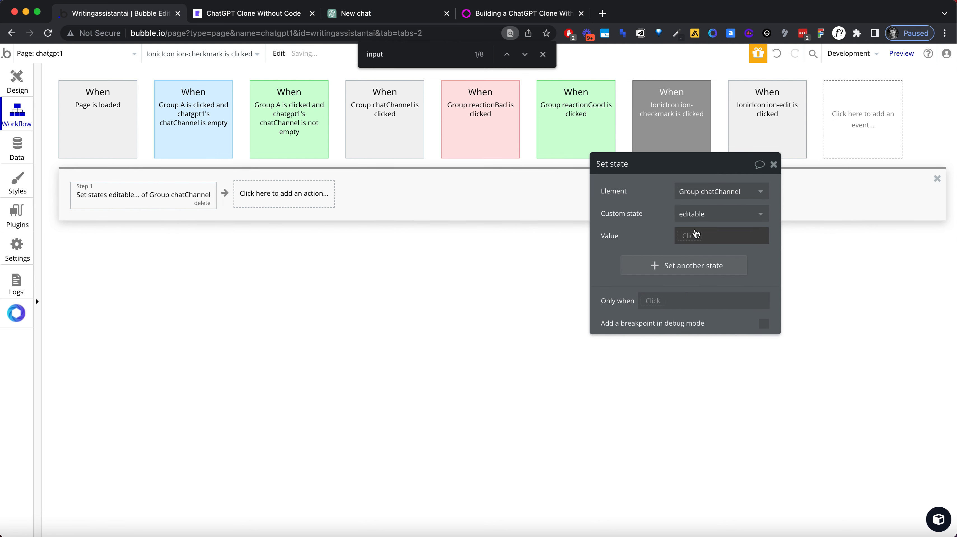
{"action": "type", "text": "\"no\""}
{"action": "left_click", "coordinate": [666, 234]}
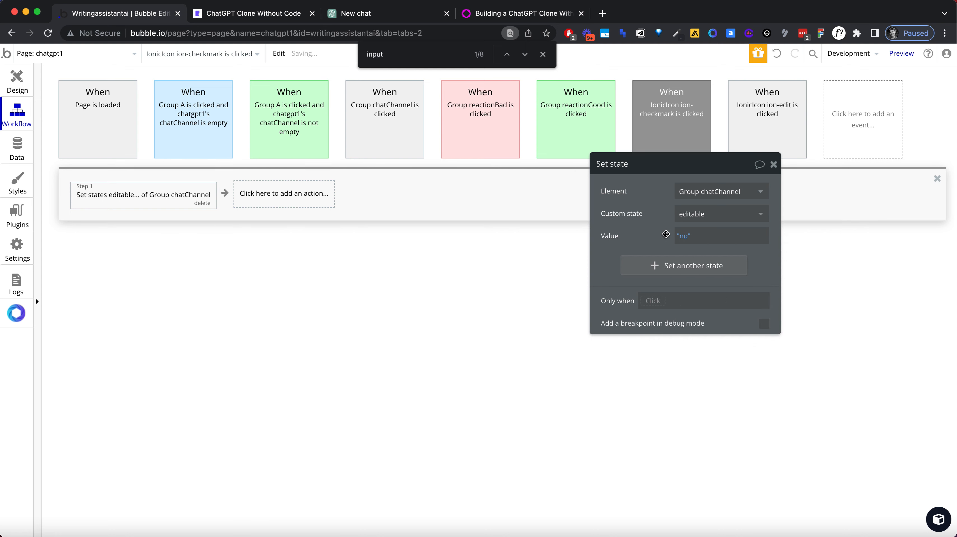
Step: Reload the app preview, test renaming the first chat to "test" with the checkmark icon, and dismiss the alert
{"action": "left_click", "coordinate": [252, 15]}
{"action": "left_click", "coordinate": [243, 33]}
{"action": "key", "text": "Return"}
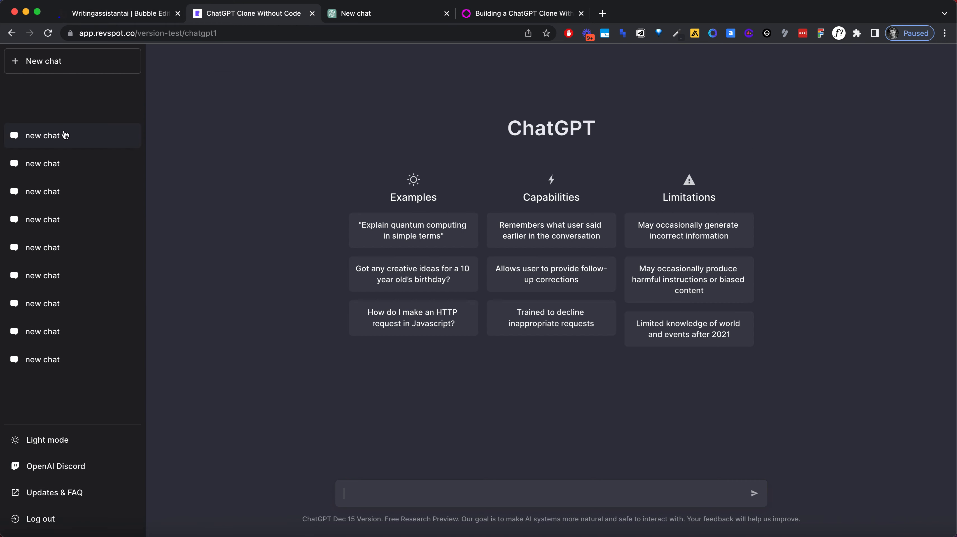
{"action": "left_click", "coordinate": [63, 135]}
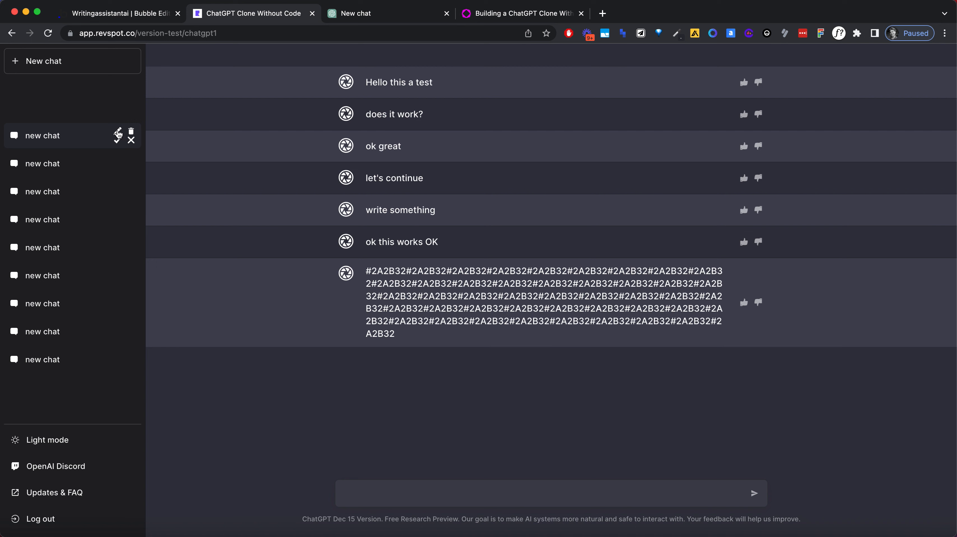
{"action": "left_click", "coordinate": [118, 134]}
{"action": "triple_click", "coordinate": [36, 137]}
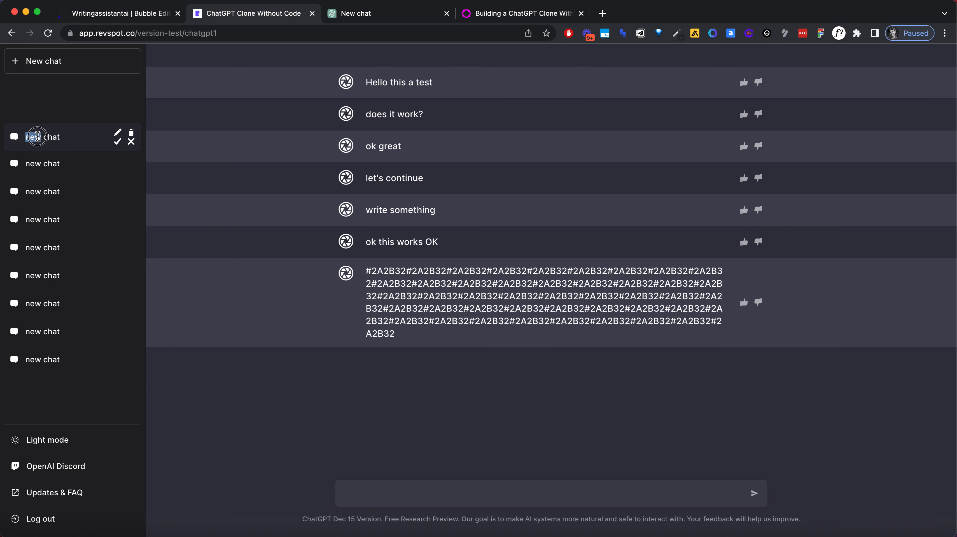
{"action": "type", "text": "test"}
{"action": "left_click", "coordinate": [119, 146]}
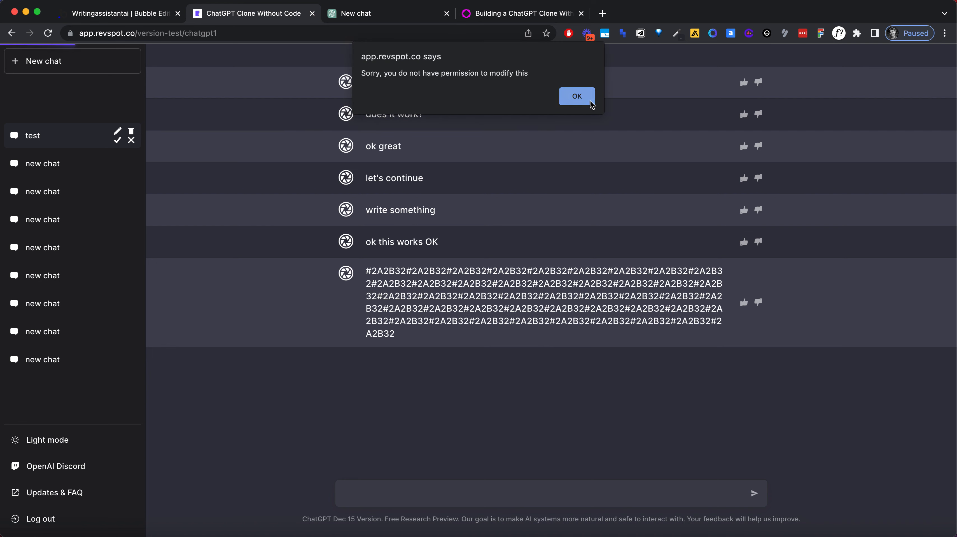
{"action": "left_click", "coordinate": [577, 96]}
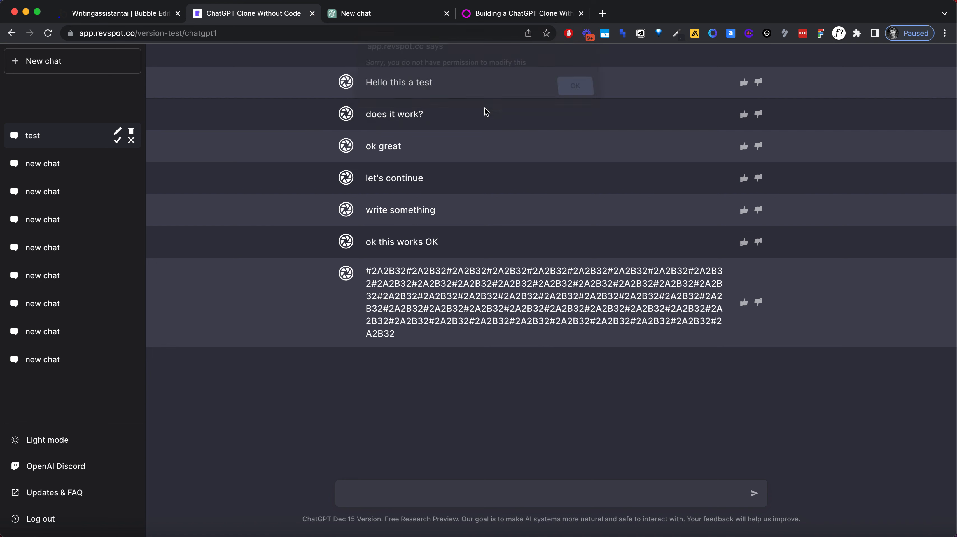
Step: Switch to the Bubble editor and create a privacy rule named "access" for the ChatChannel data type
{"action": "left_click", "coordinate": [114, 14]}
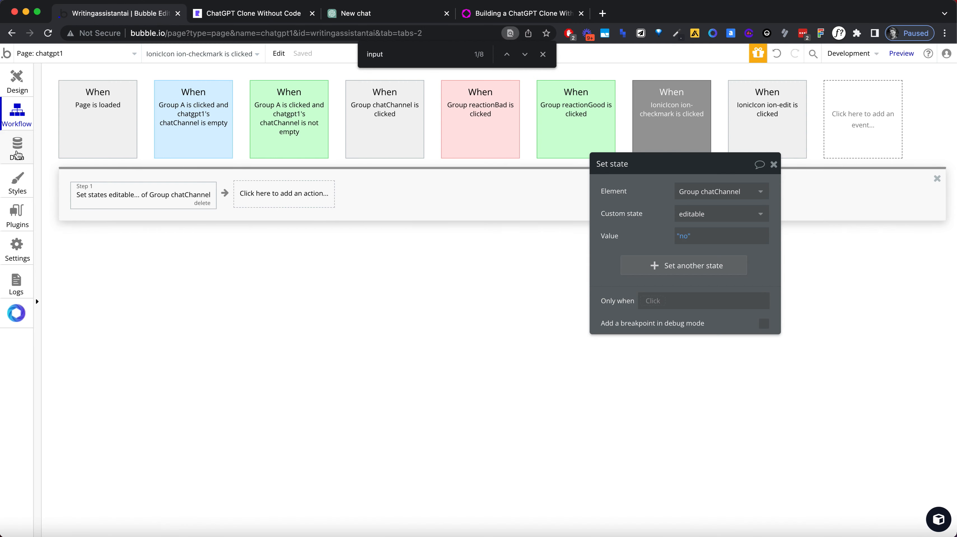
{"action": "left_click", "coordinate": [17, 152]}
{"action": "left_click", "coordinate": [158, 101]}
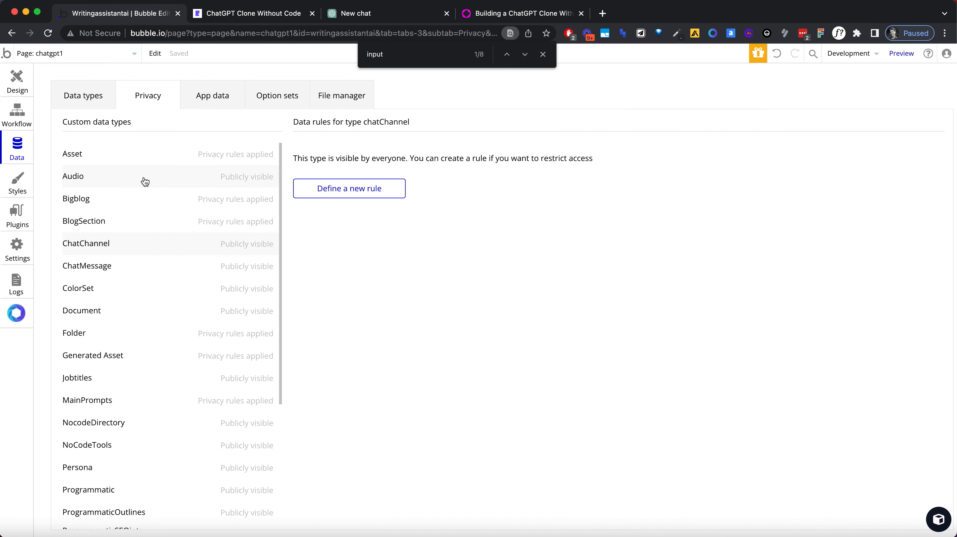
{"action": "left_click", "coordinate": [355, 186]}
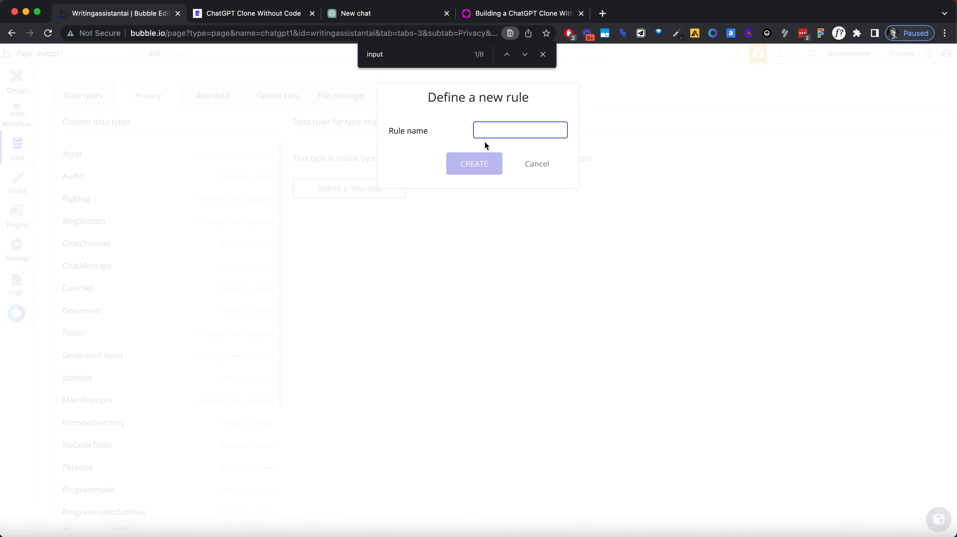
{"action": "type", "text": "access"}
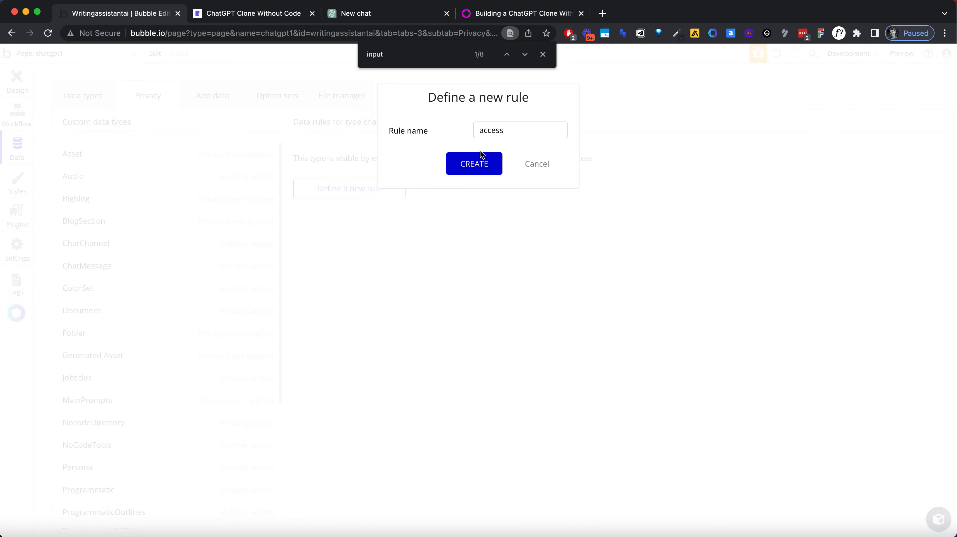
{"action": "left_click", "coordinate": [480, 154]}
Step: Start the access rule's condition with This chatChannel's Creator
{"action": "left_click", "coordinate": [347, 187]}
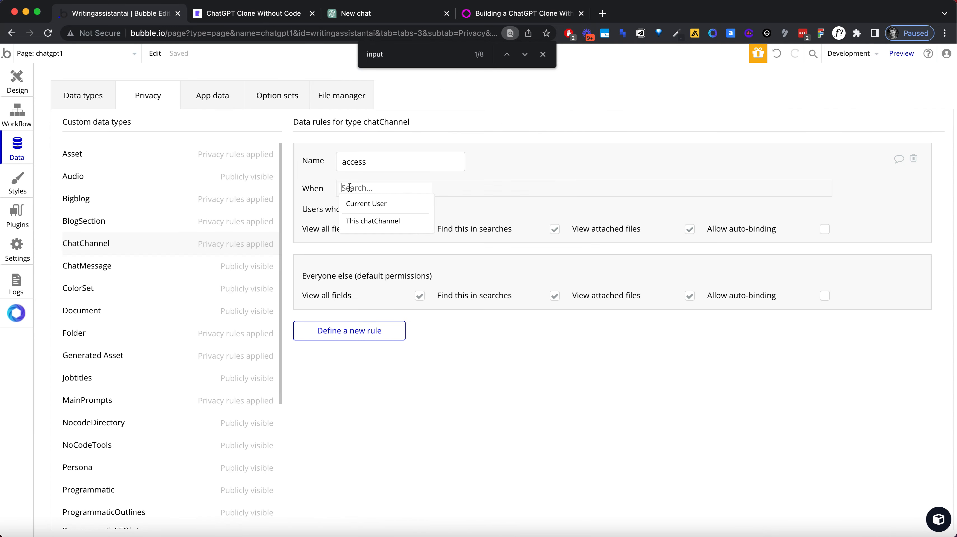
{"action": "left_click", "coordinate": [361, 203]}
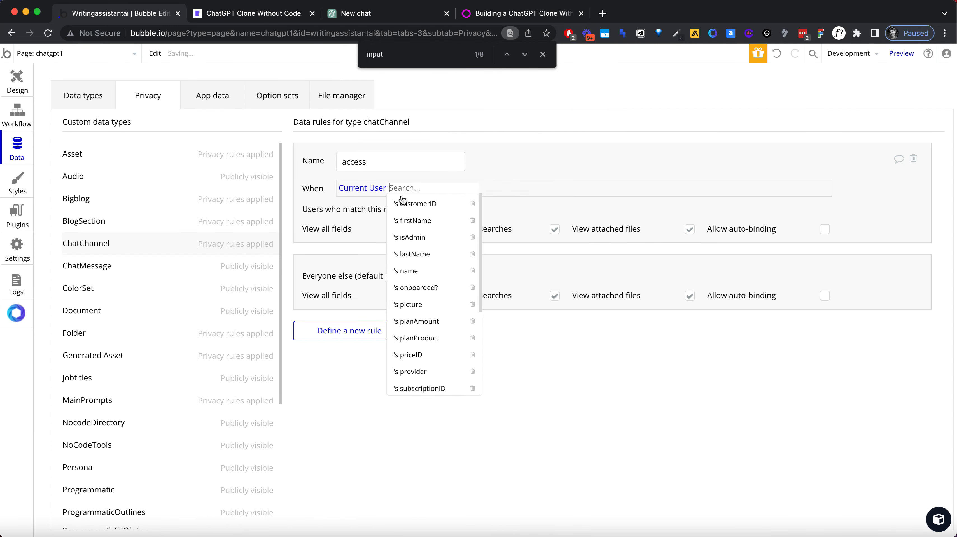
{"action": "left_click", "coordinate": [376, 192]}
{"action": "left_click", "coordinate": [382, 231]}
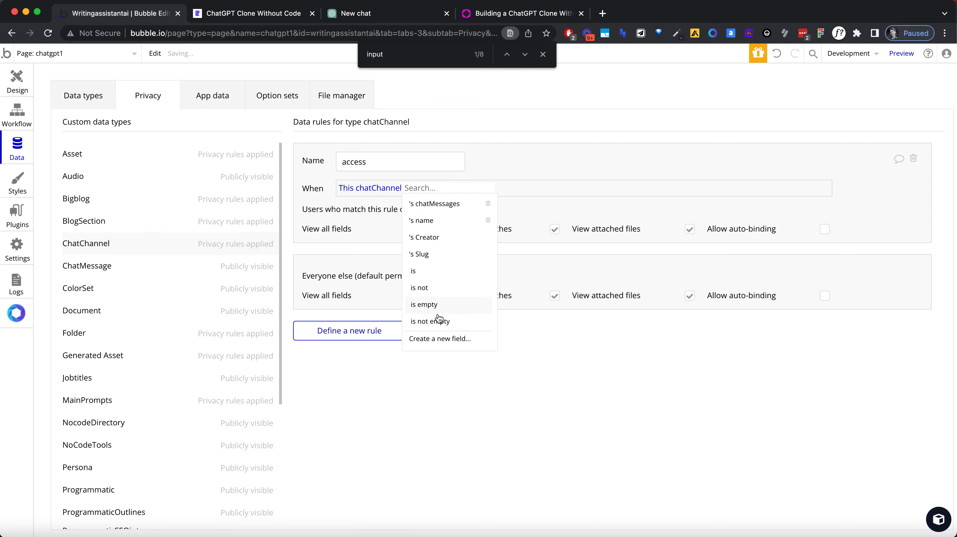
{"action": "left_click", "coordinate": [433, 238]}
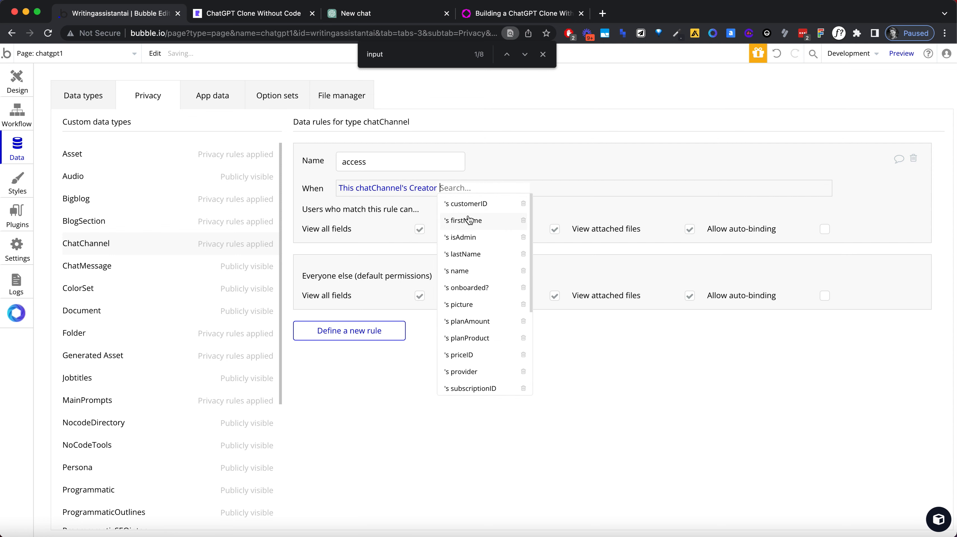
Step: Complete the access rule's condition with "is Current User" and allow auto-binding for users who match it
{"action": "type", "text": "c"}
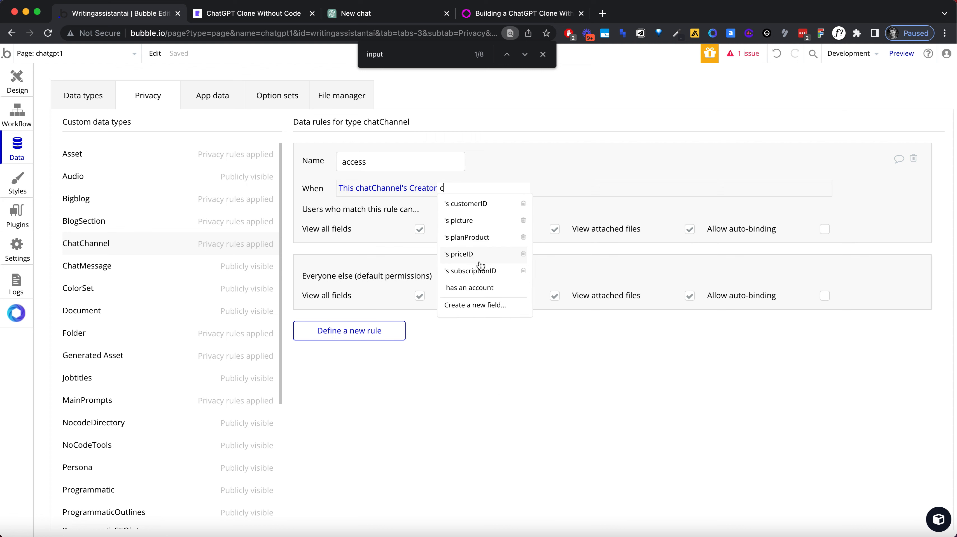
{"action": "key", "text": "BackSpace"}
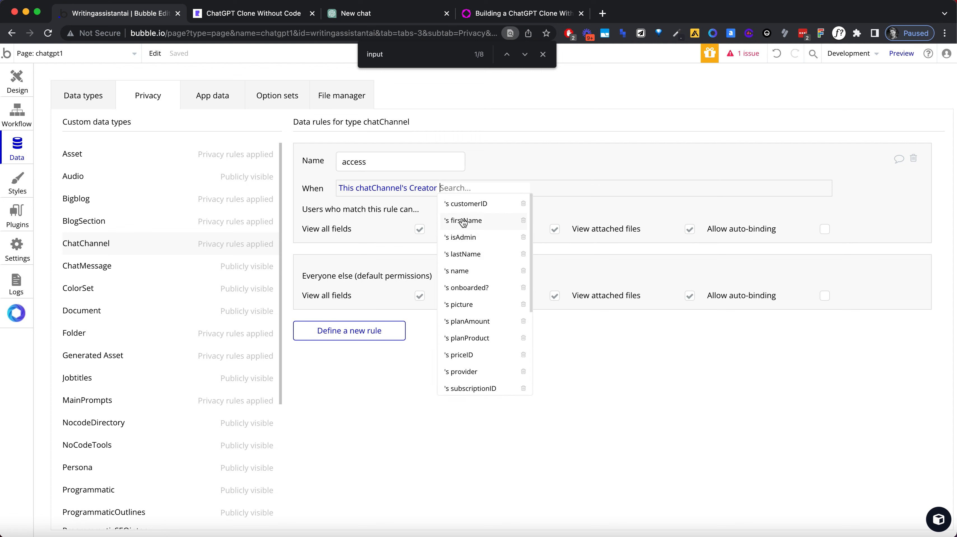
{"action": "scroll", "coordinate": [477, 253], "scroll_direction": "down", "scroll_amount": 3}
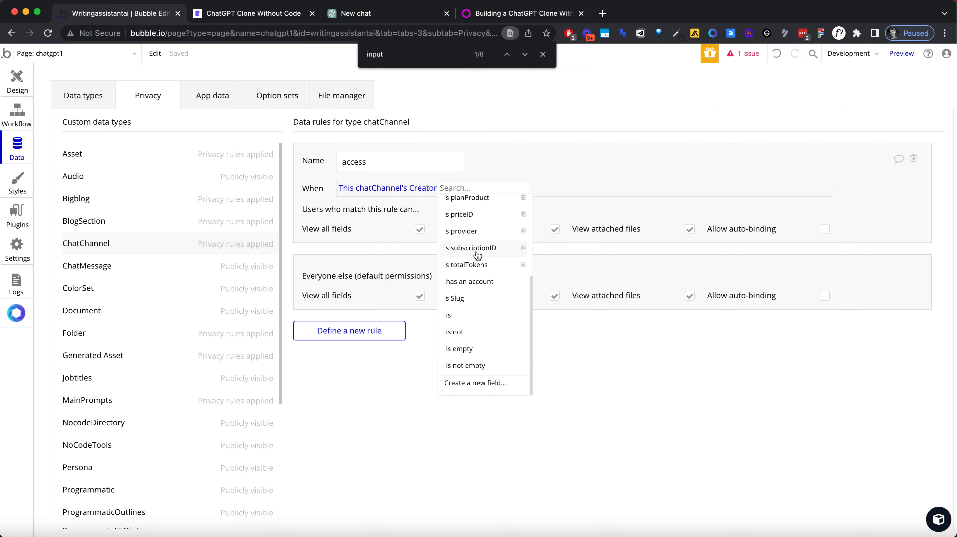
{"action": "left_click", "coordinate": [477, 331]}
{"action": "left_click", "coordinate": [456, 189]}
{"action": "type", "text": "is"}
{"action": "left_click", "coordinate": [455, 230]}
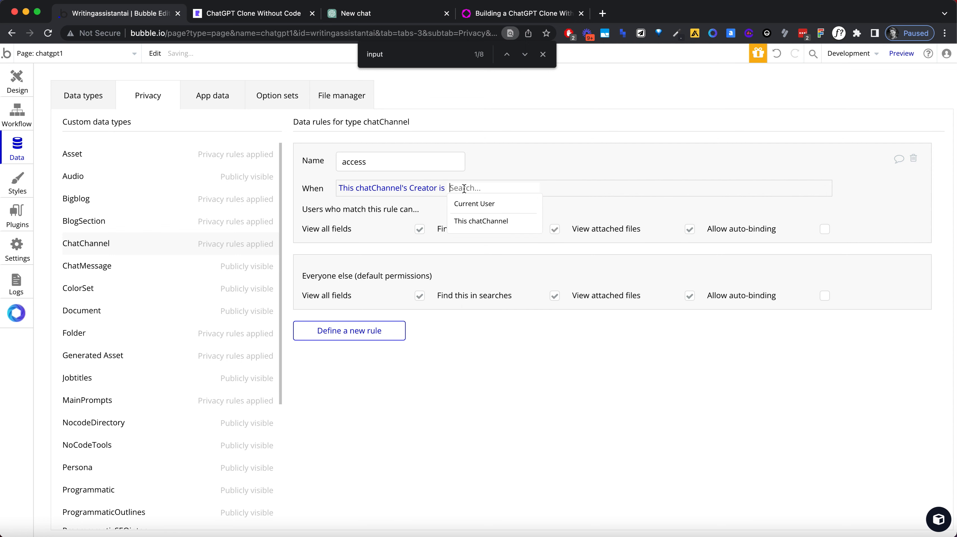
{"action": "left_click", "coordinate": [471, 204]}
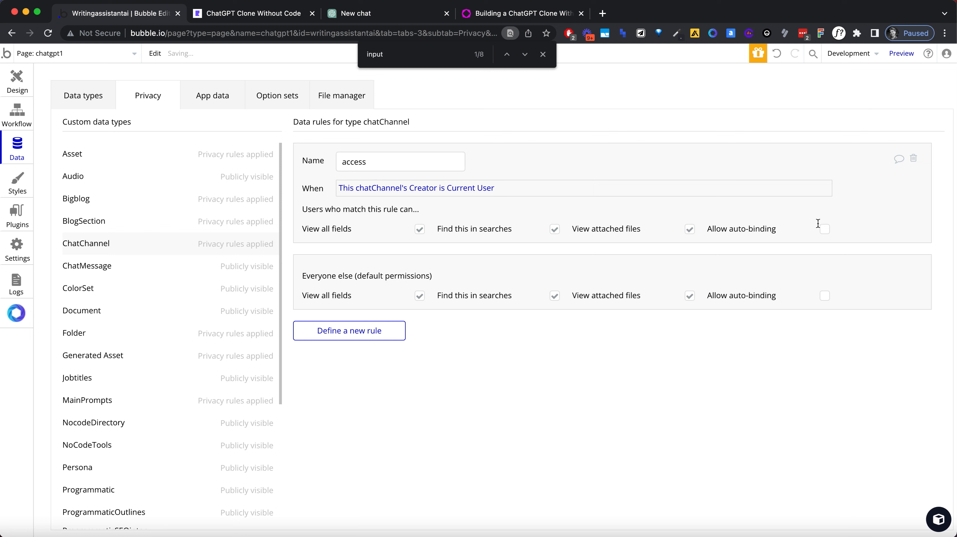
{"action": "left_click", "coordinate": [824, 229]}
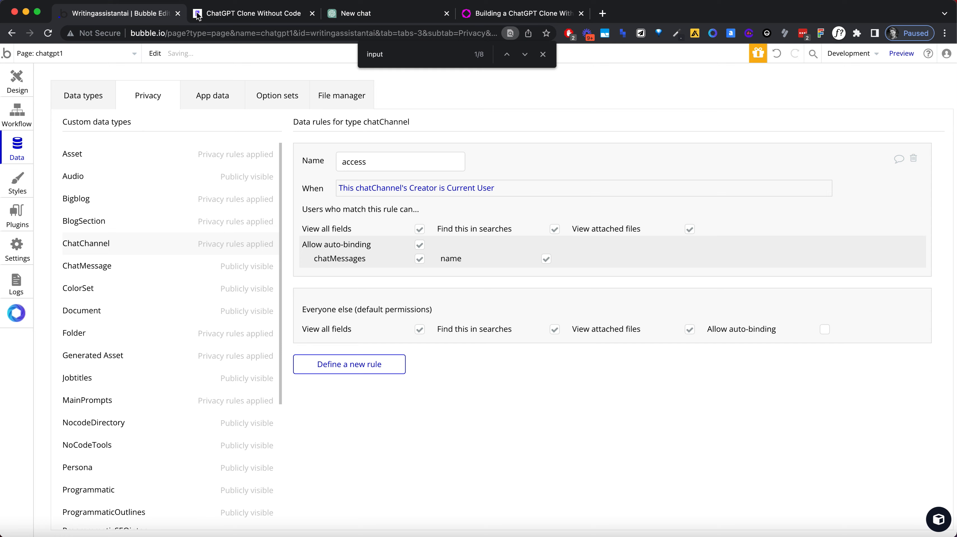
Step: Reload the app preview, make the first sidebar chat editable, and rename it "test" using the checkmark to confirm
{"action": "left_click", "coordinate": [208, 14]}
{"action": "left_click", "coordinate": [208, 33]}
{"action": "key", "text": "Return"}
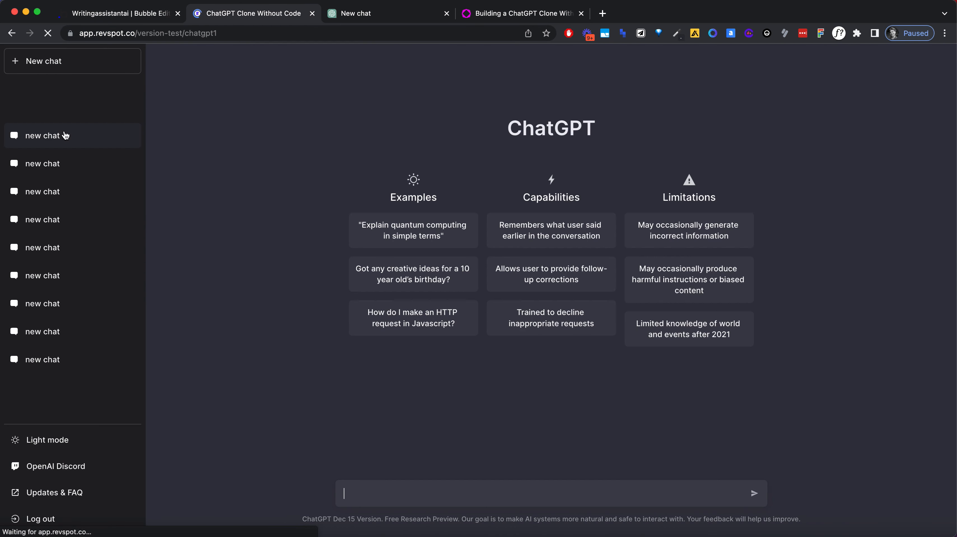
{"action": "left_click", "coordinate": [61, 132]}
{"action": "left_click", "coordinate": [116, 130]}
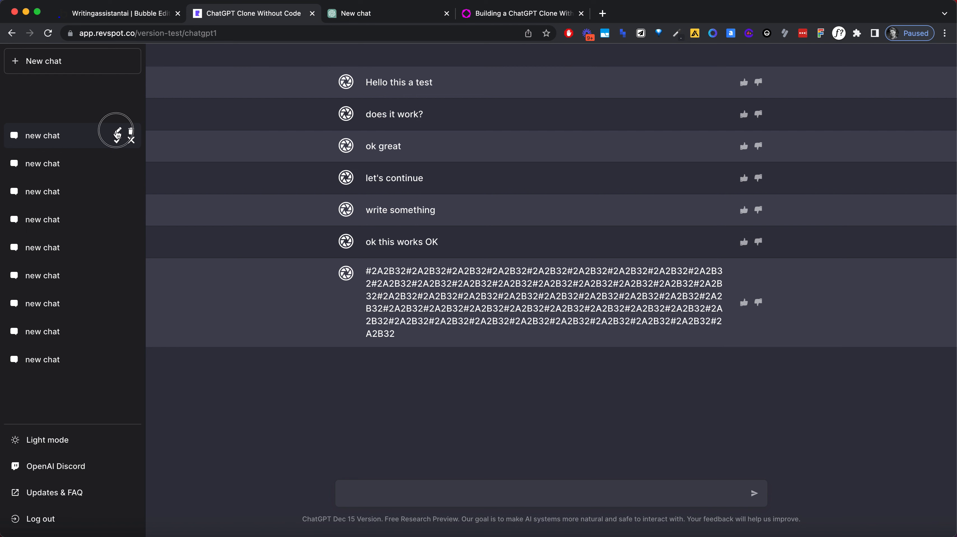
{"action": "triple_click", "coordinate": [58, 138]}
{"action": "type", "text": "test"}
{"action": "left_click", "coordinate": [117, 142]}
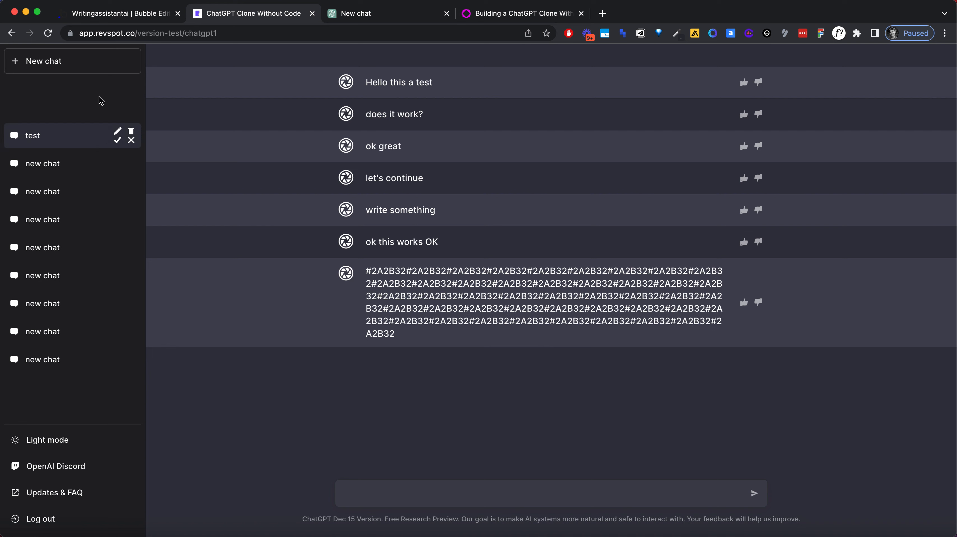
Step: Edit the first chat's name again in the preview, change it to "test2" and confirm it
{"action": "double_click", "coordinate": [58, 137]}
{"action": "left_click", "coordinate": [119, 132]}
{"action": "double_click", "coordinate": [89, 133]}
{"action": "type", "text": "test"}
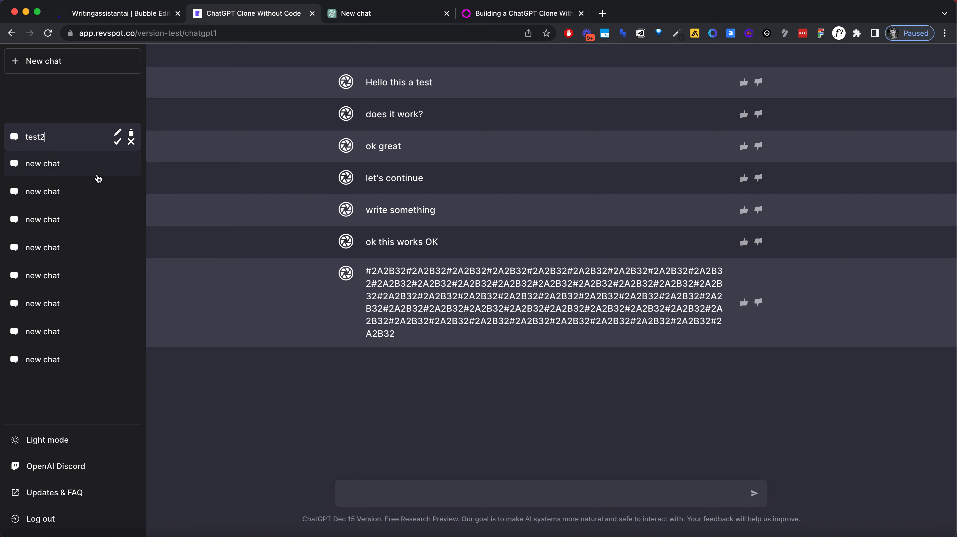
{"action": "left_click", "coordinate": [103, 284]}
{"action": "left_click", "coordinate": [84, 134]}
{"action": "left_click", "coordinate": [119, 144]}
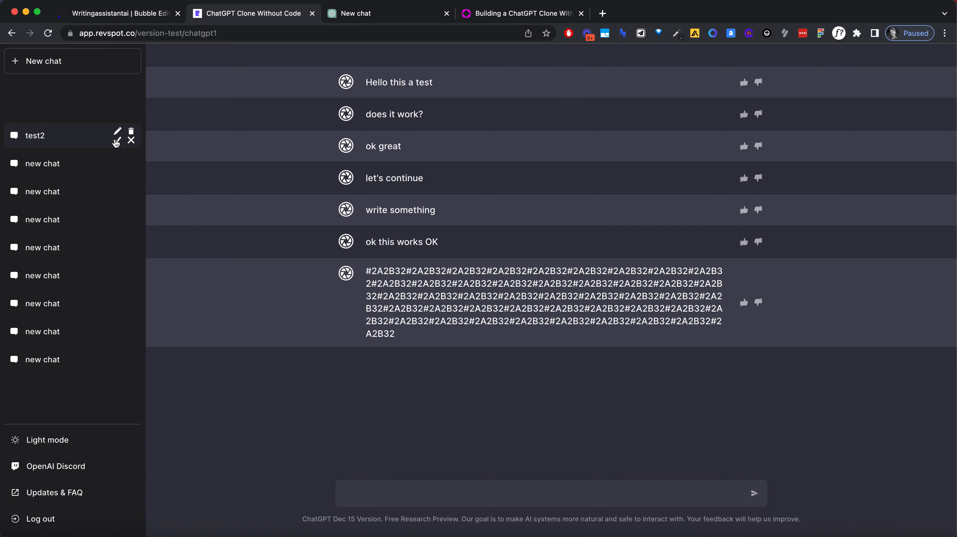
Step: Switch to the Bubble editor, dismiss the browser's page search, and open the page design
{"action": "left_click", "coordinate": [124, 13]}
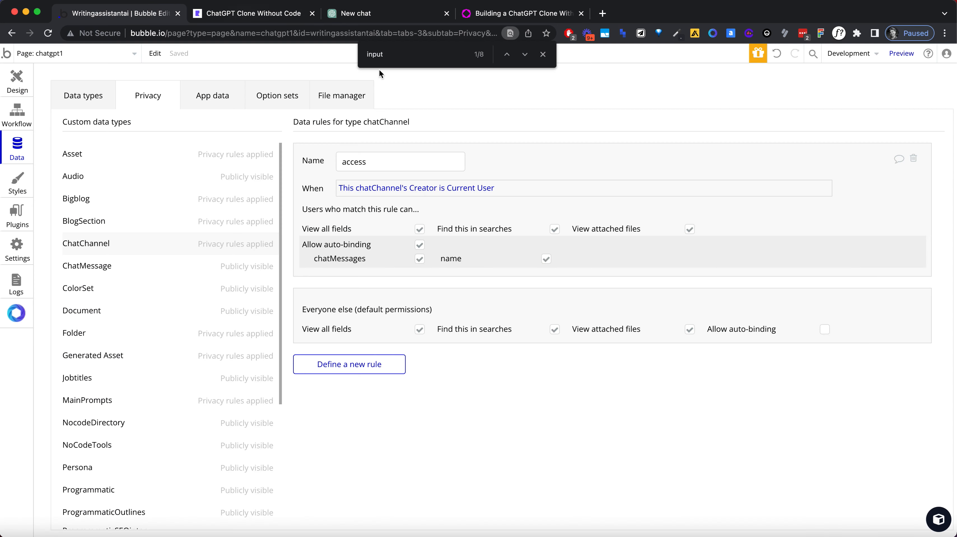
{"action": "left_click", "coordinate": [23, 83]}
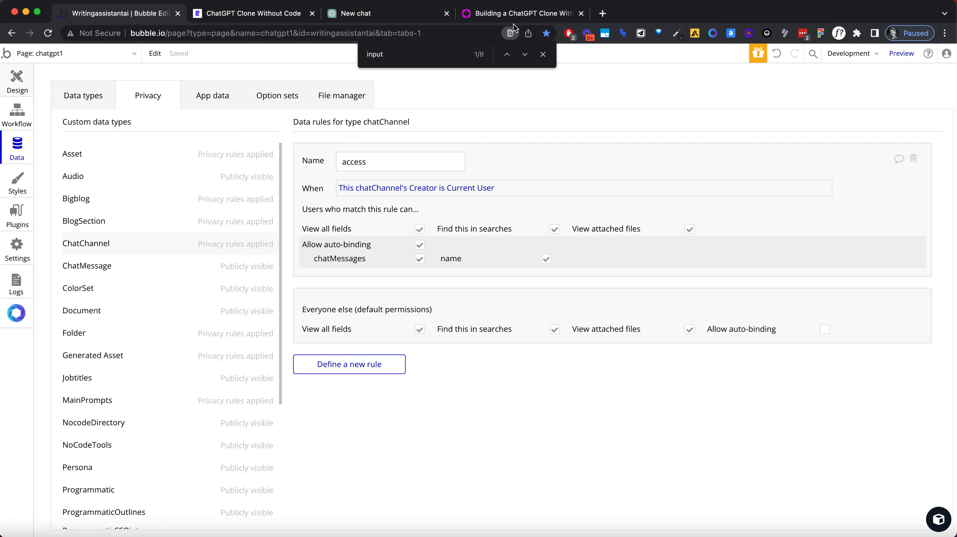
{"action": "left_click", "coordinate": [542, 54]}
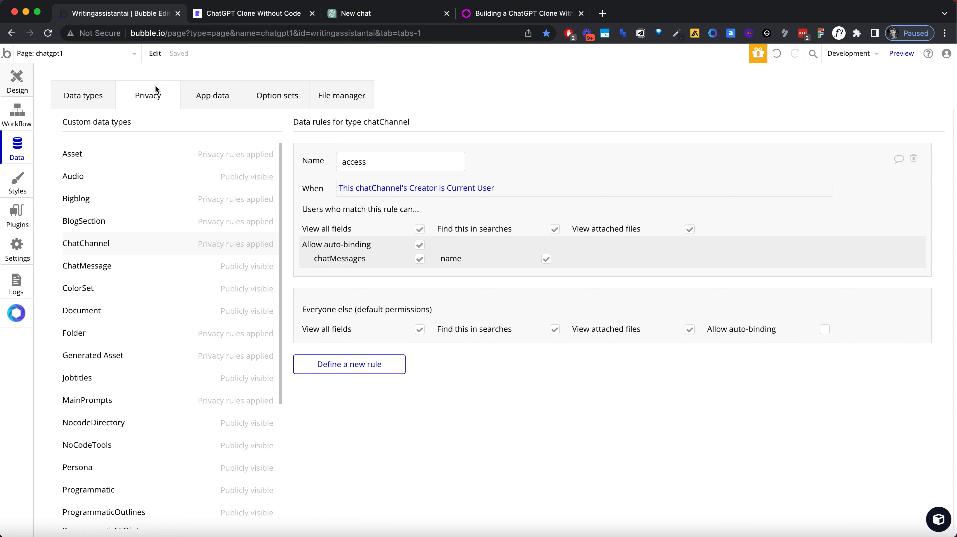
{"action": "left_click", "coordinate": [32, 80]}
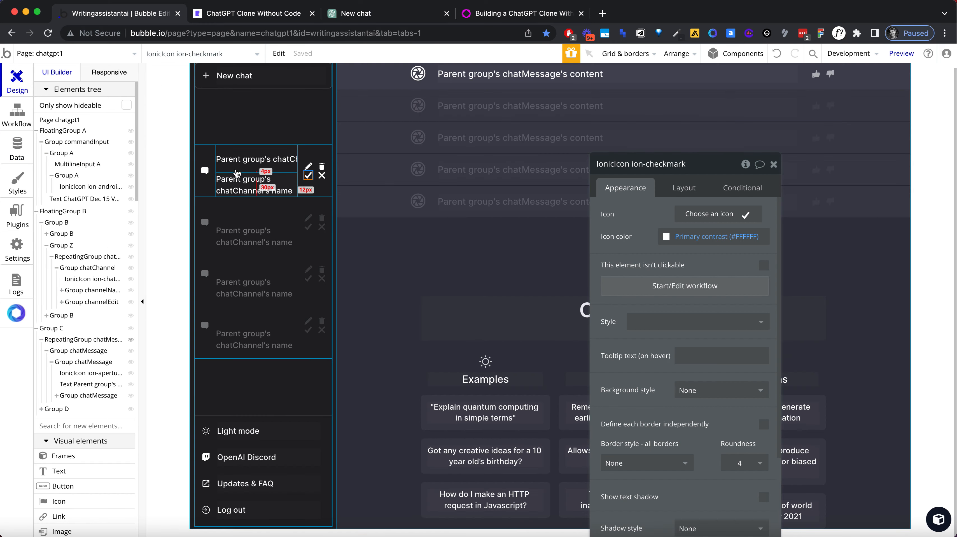
Step: Add a condition to the group with the edit and delete icons that hides it when Group chatChannel's editable is "yes"
{"action": "left_click", "coordinate": [309, 169]}
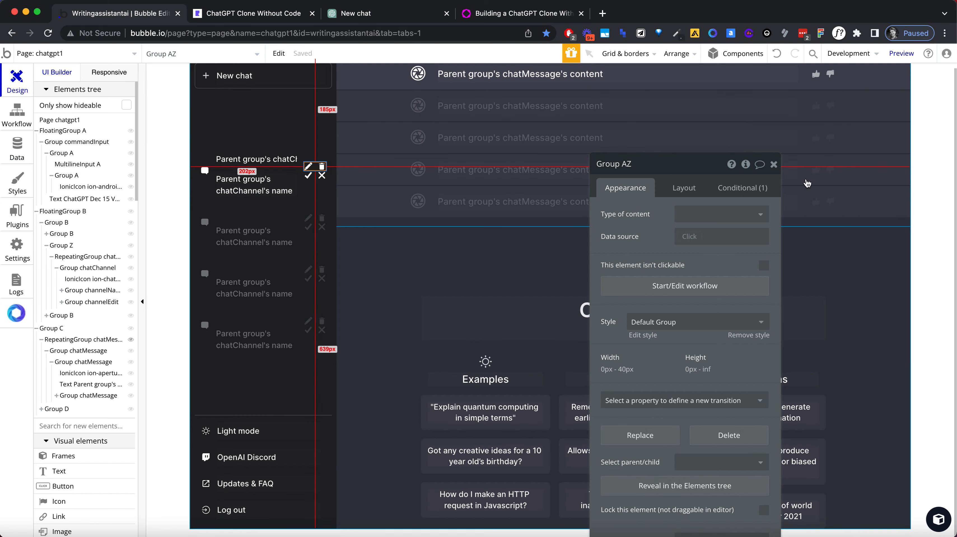
{"action": "left_click", "coordinate": [740, 189]}
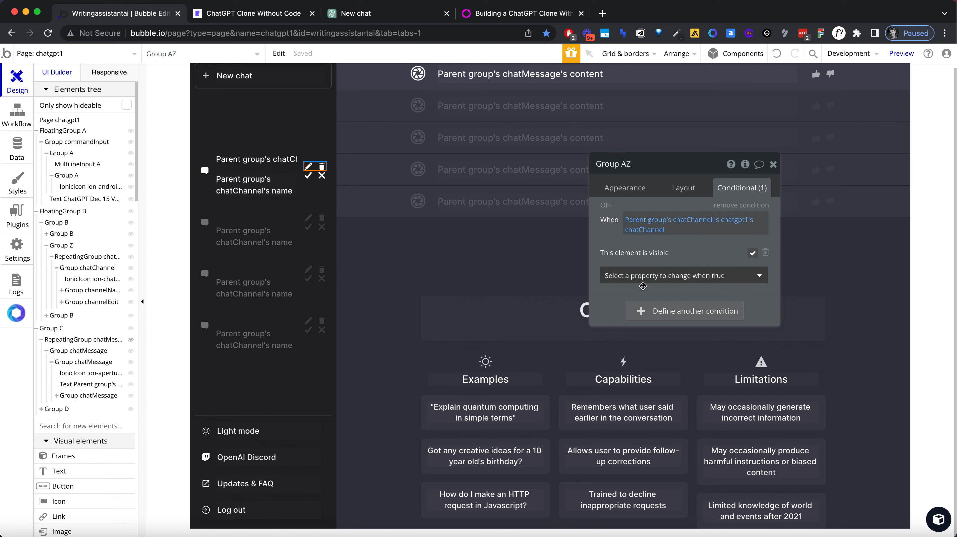
{"action": "left_click", "coordinate": [633, 313]}
{"action": "left_click", "coordinate": [634, 311]}
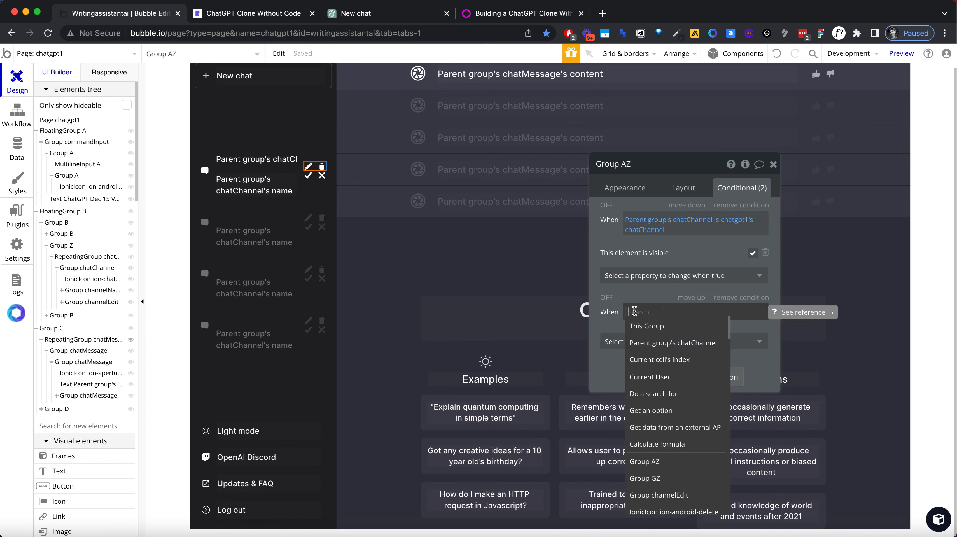
{"action": "type", "text": "group"}
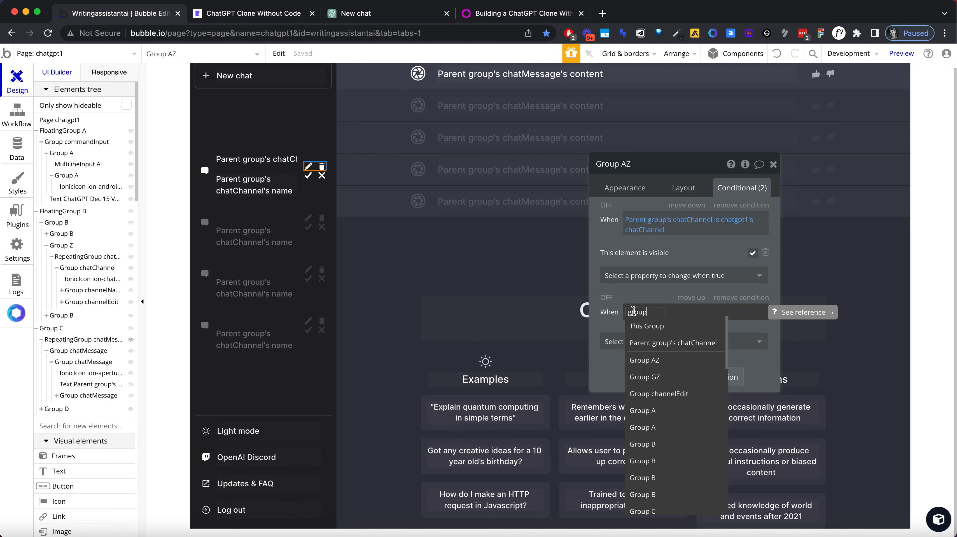
{"action": "type", "text": " cha"}
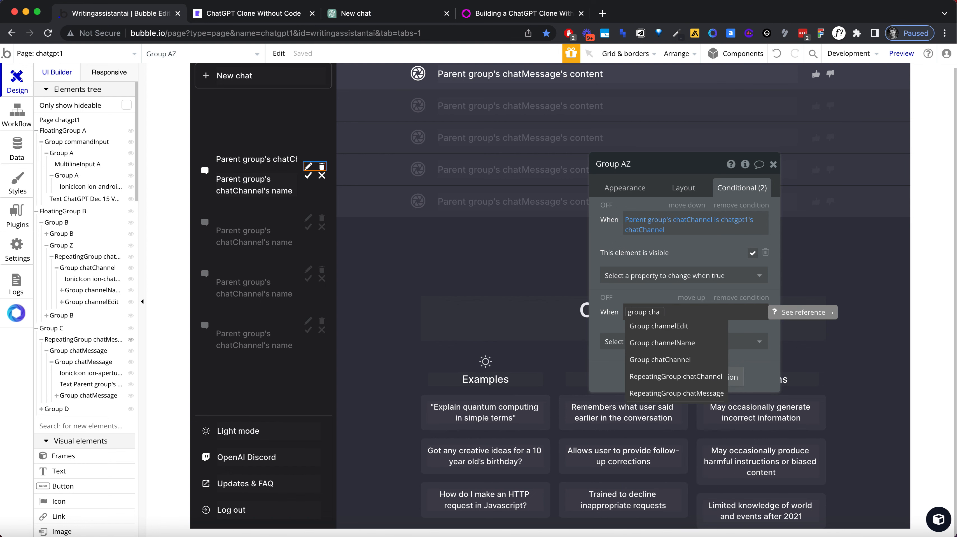
{"action": "left_click", "coordinate": [682, 361]}
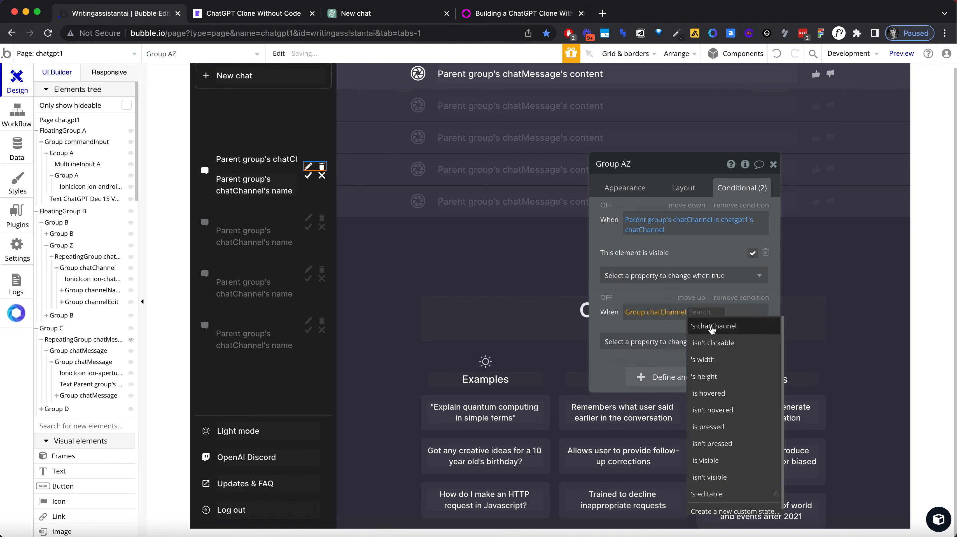
{"action": "left_click", "coordinate": [729, 494]}
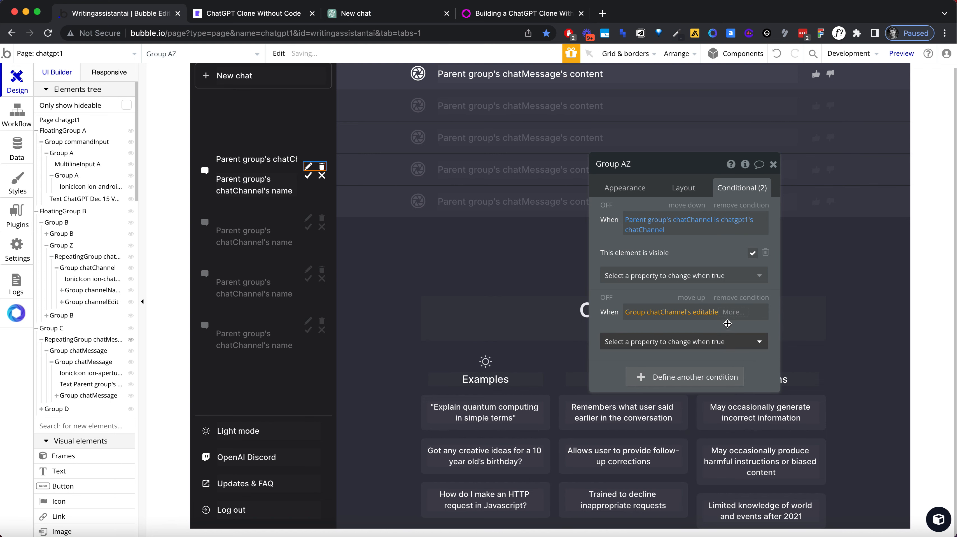
{"action": "left_click", "coordinate": [733, 312]}
{"action": "left_click", "coordinate": [731, 337]}
{"action": "left_click", "coordinate": [724, 341]}
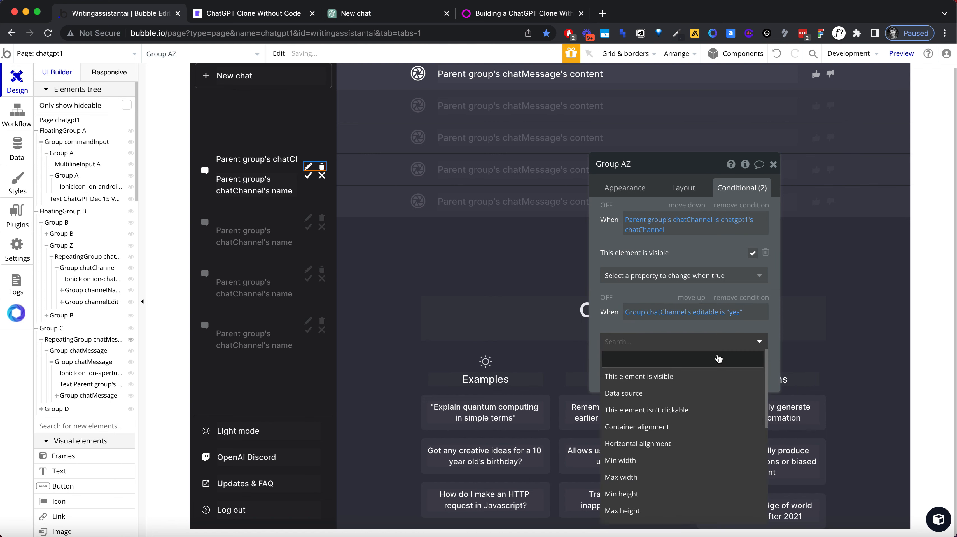
{"action": "left_click", "coordinate": [717, 376]}
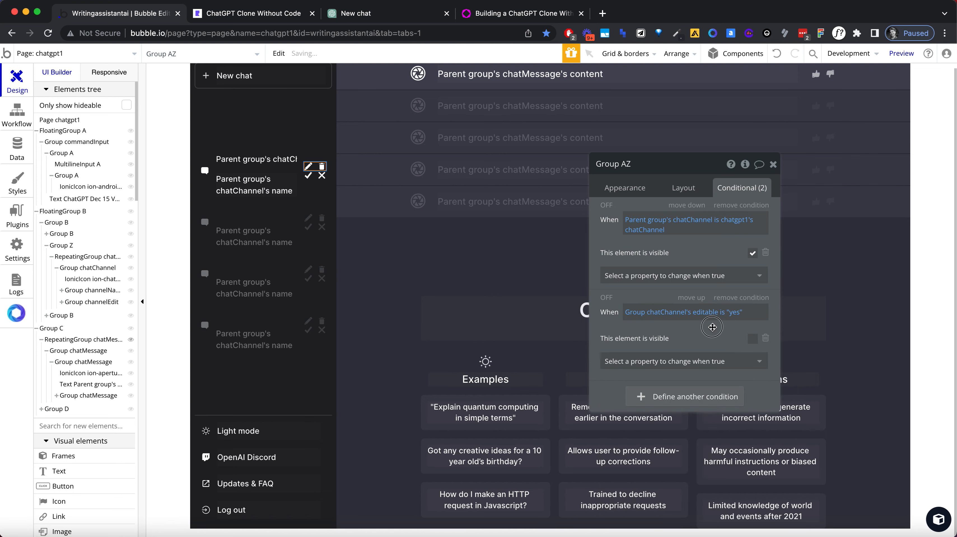
Step: Copy the conditions of the edit/delete icon group onto the checkmark/close icon group and open that group's conditions
{"action": "left_click", "coordinate": [682, 191]}
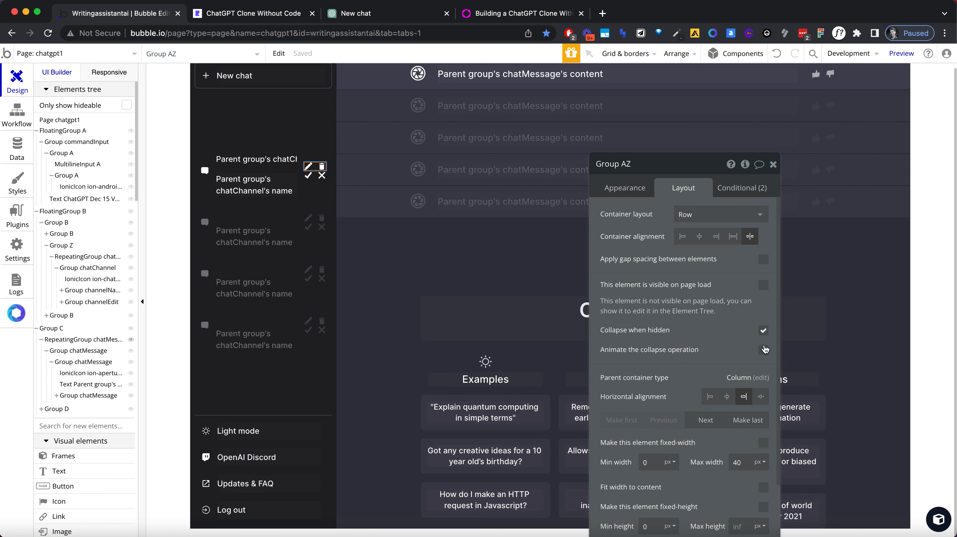
{"action": "right_click", "coordinate": [317, 167]}
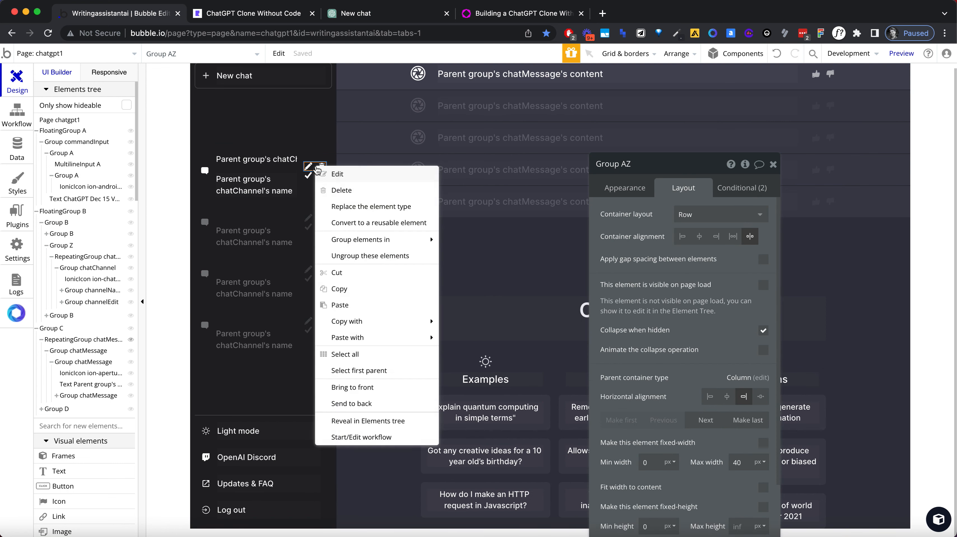
{"action": "mouse_move", "coordinate": [402, 338]}
{"action": "left_click", "coordinate": [503, 351]}
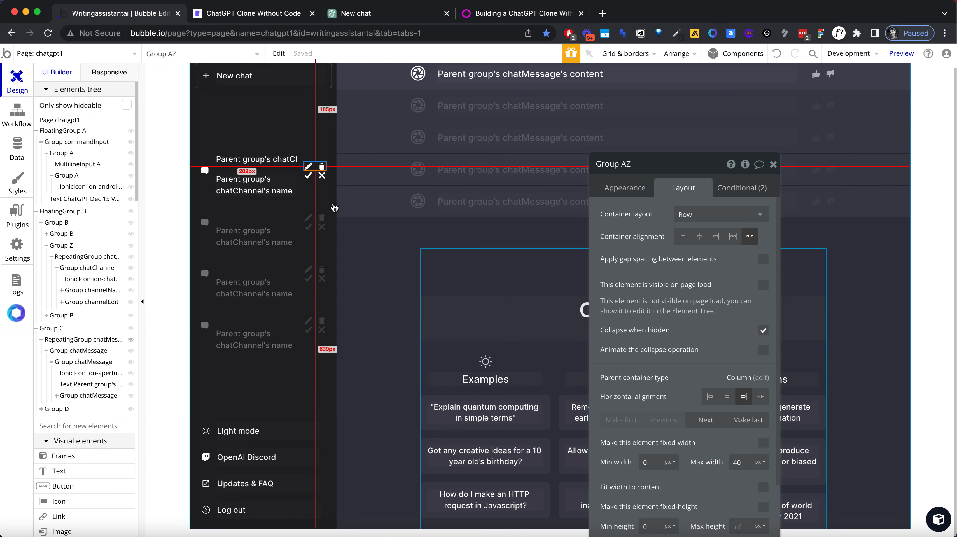
{"action": "left_click", "coordinate": [309, 176]}
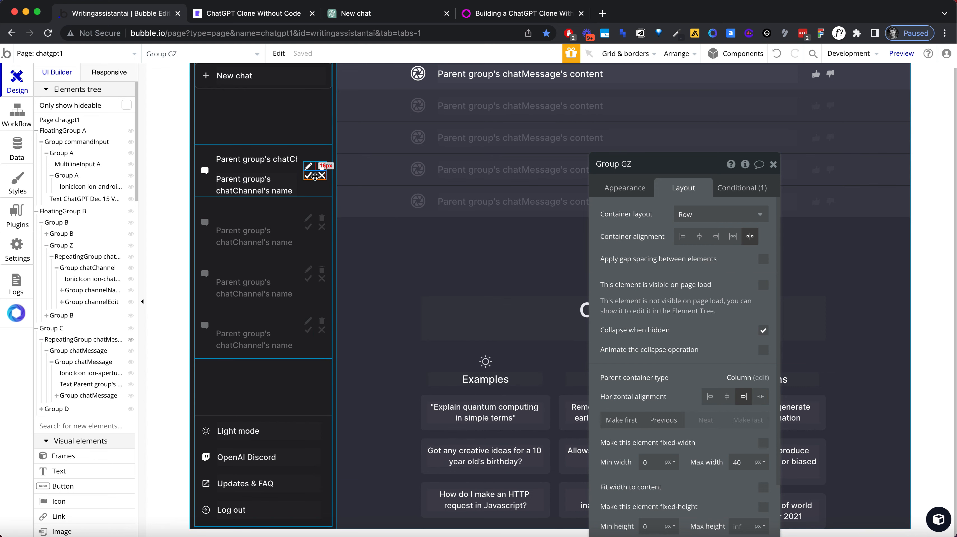
{"action": "right_click", "coordinate": [315, 175]}
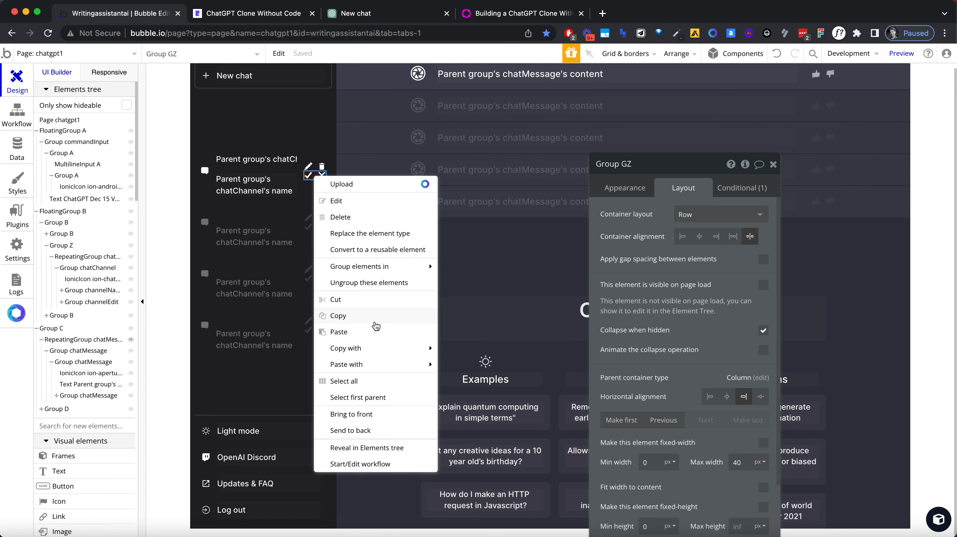
{"action": "mouse_move", "coordinate": [389, 363]}
{"action": "left_click", "coordinate": [485, 364]}
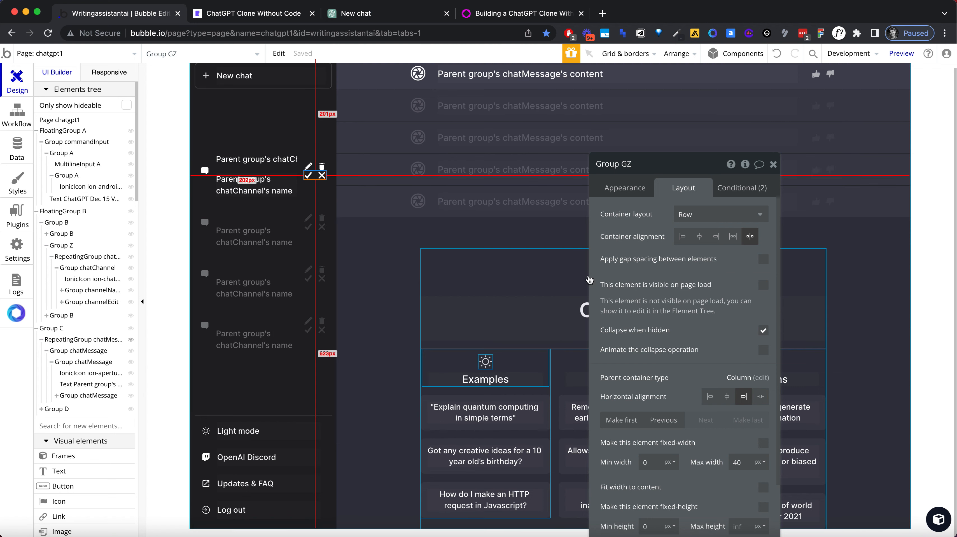
{"action": "left_click", "coordinate": [750, 188]}
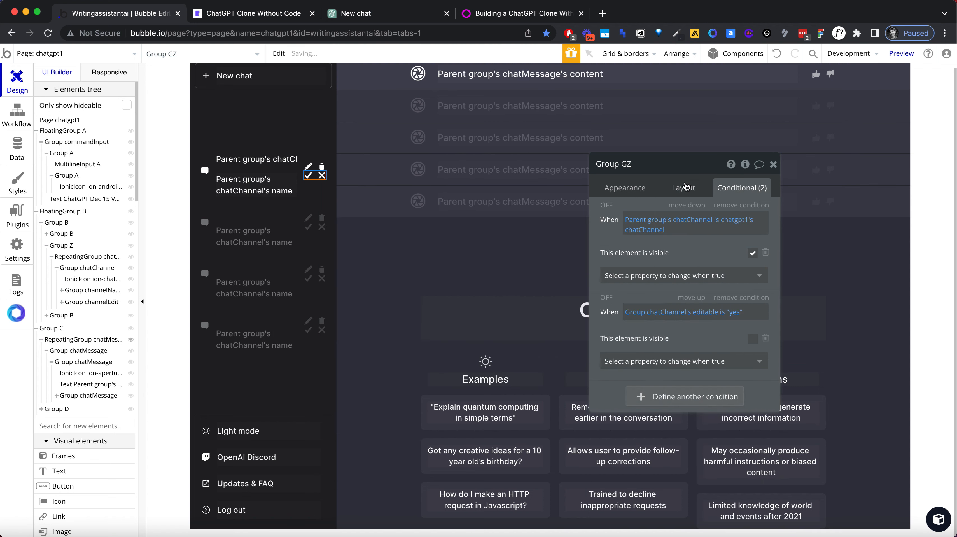
Step: Make the checkmark/close icon group visible when Group chatChannel's editable is "yes", and also visible on page load
{"action": "left_click", "coordinate": [739, 311]}
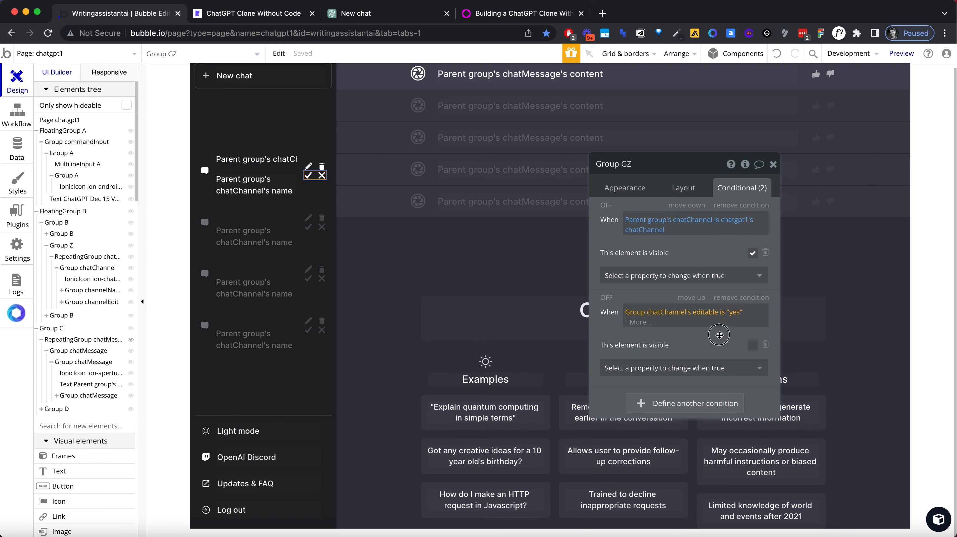
{"action": "left_click", "coordinate": [718, 335]}
{"action": "left_click", "coordinate": [752, 339]}
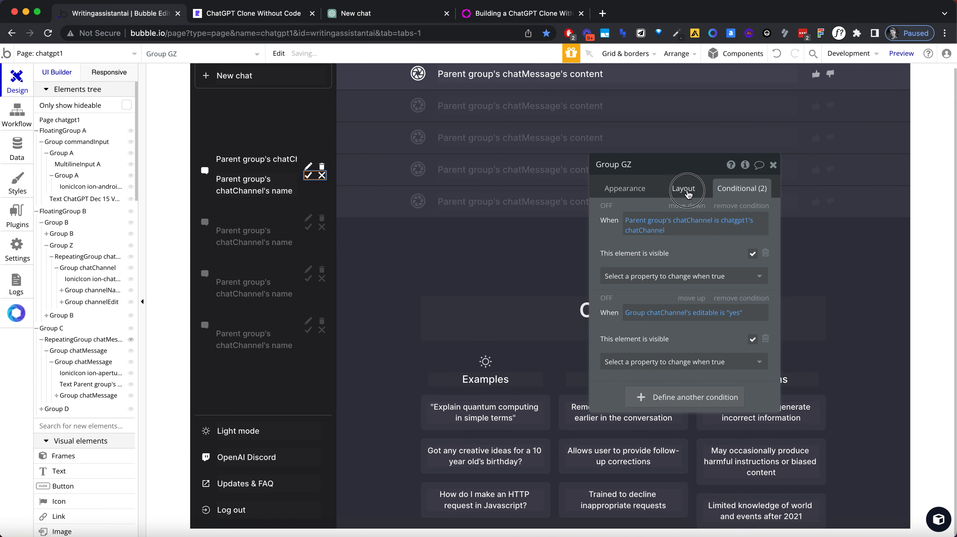
{"action": "left_click", "coordinate": [684, 188]}
{"action": "left_click", "coordinate": [762, 286]}
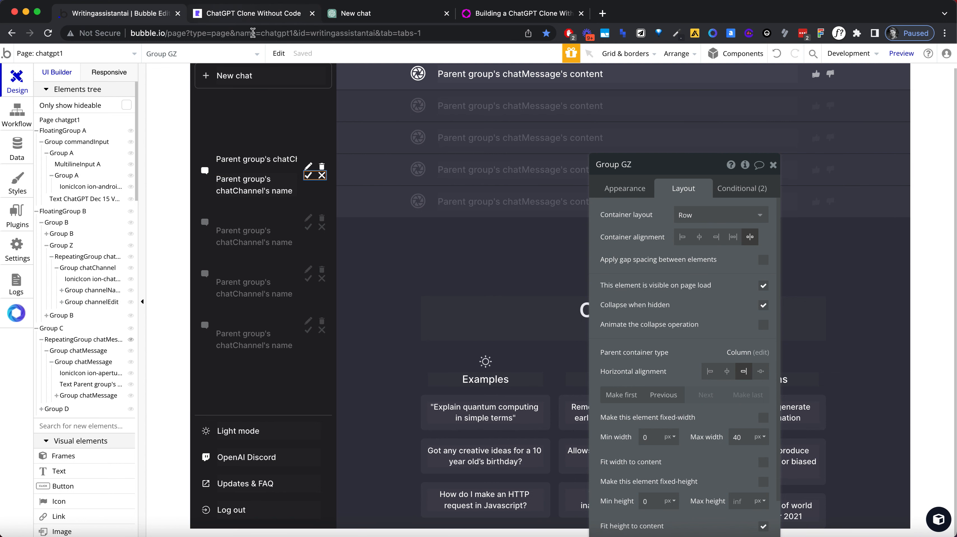
Step: Switch to the app preview and reload it to check which icons the sidebar chats show
{"action": "left_click", "coordinate": [322, 167]}
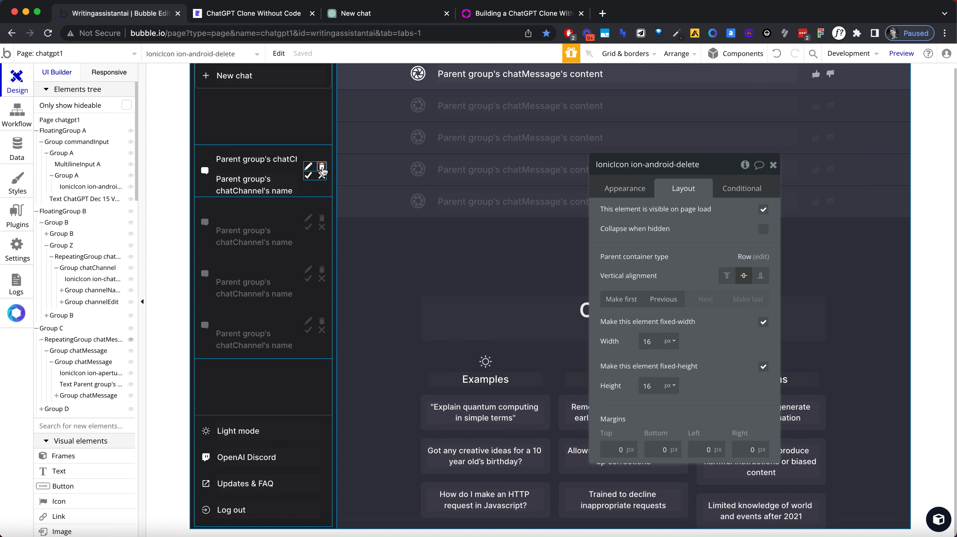
{"action": "left_click", "coordinate": [237, 14]}
{"action": "left_click", "coordinate": [231, 28]}
{"action": "key", "text": "Return"}
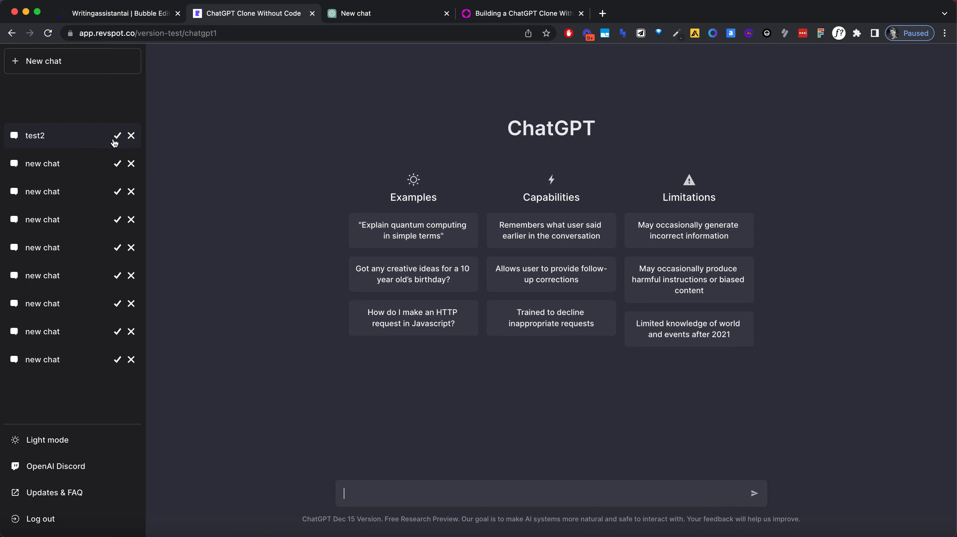
Step: Return to the Bubble editor and inspect Group chatChannel's custom states and the checkmark/close icon group's conditions
{"action": "left_click", "coordinate": [138, 12]}
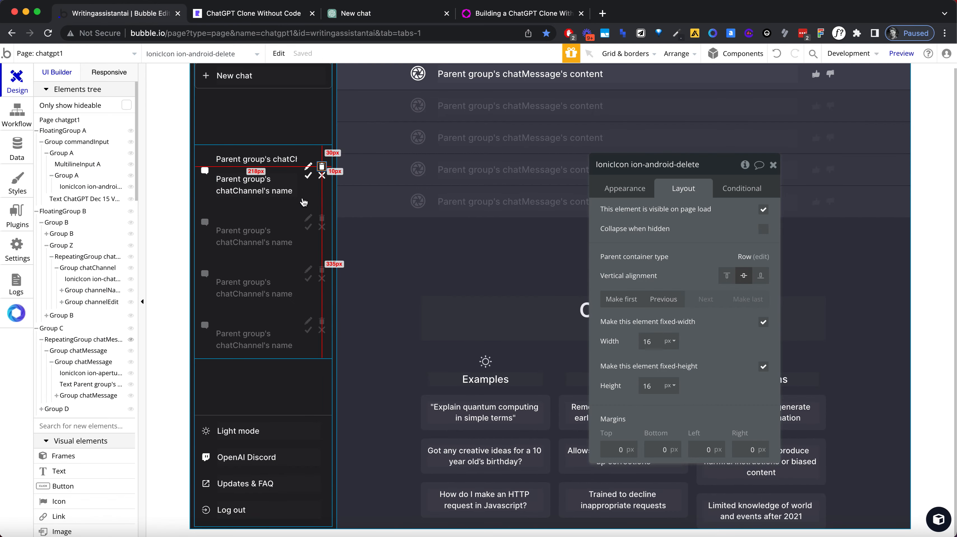
{"action": "left_click", "coordinate": [298, 178]}
{"action": "left_click", "coordinate": [744, 166]}
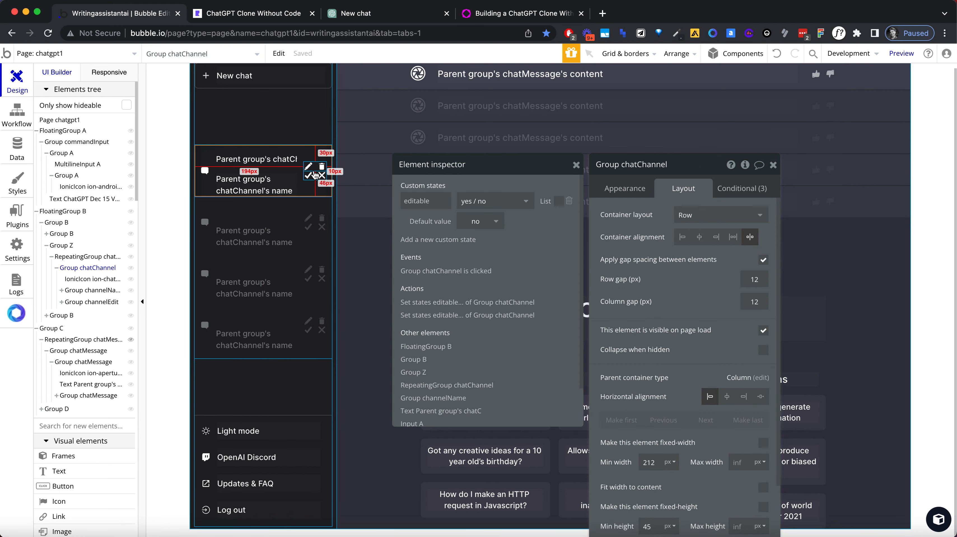
{"action": "left_click", "coordinate": [314, 177]}
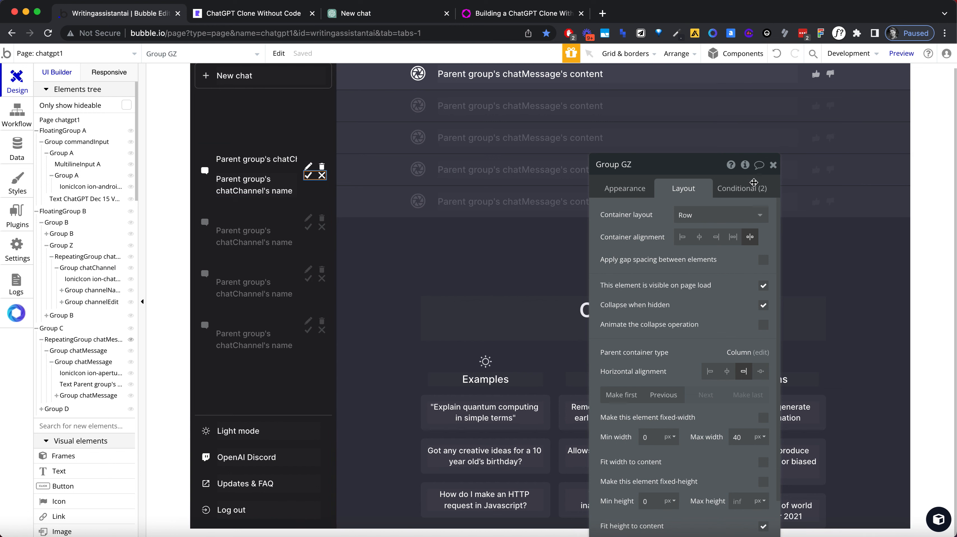
{"action": "left_click", "coordinate": [742, 188]}
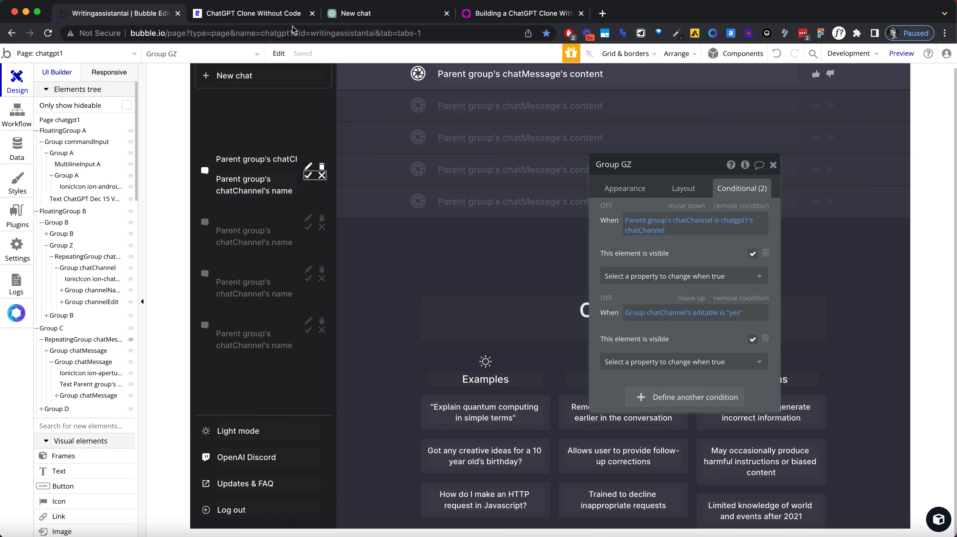
Step: Reload the app preview again and recheck the icons beside the sidebar chats
{"action": "left_click", "coordinate": [243, 17]}
{"action": "left_click", "coordinate": [243, 32]}
{"action": "key", "text": "Return"}
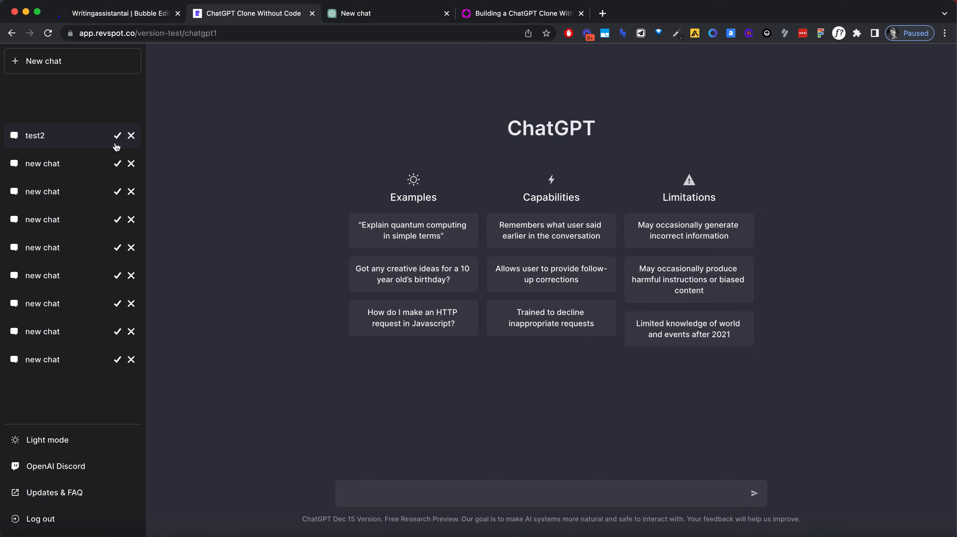
Step: In the Bubble editor, hide the checkmark/close icon group on page load and make the edit/delete icon group visible on page load
{"action": "left_click", "coordinate": [126, 15]}
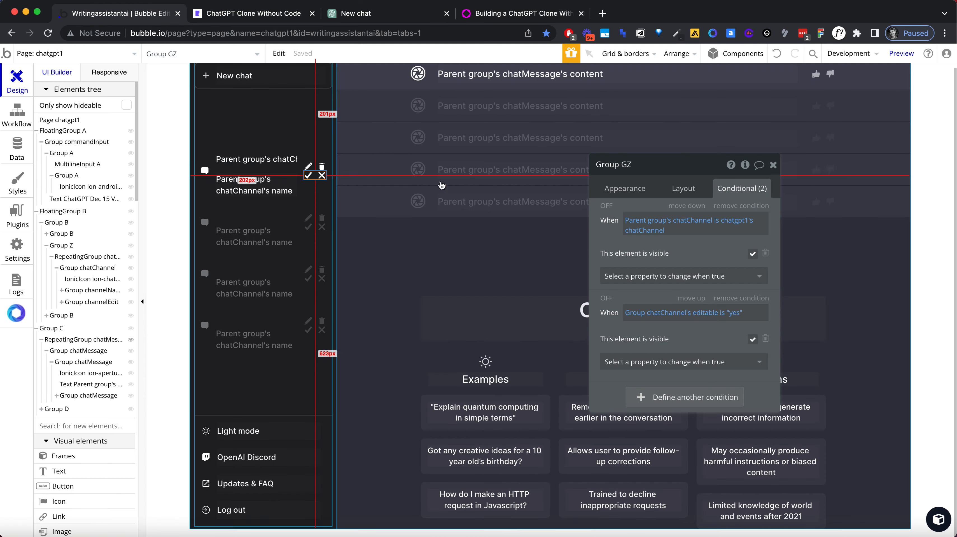
{"action": "left_click", "coordinate": [684, 188]}
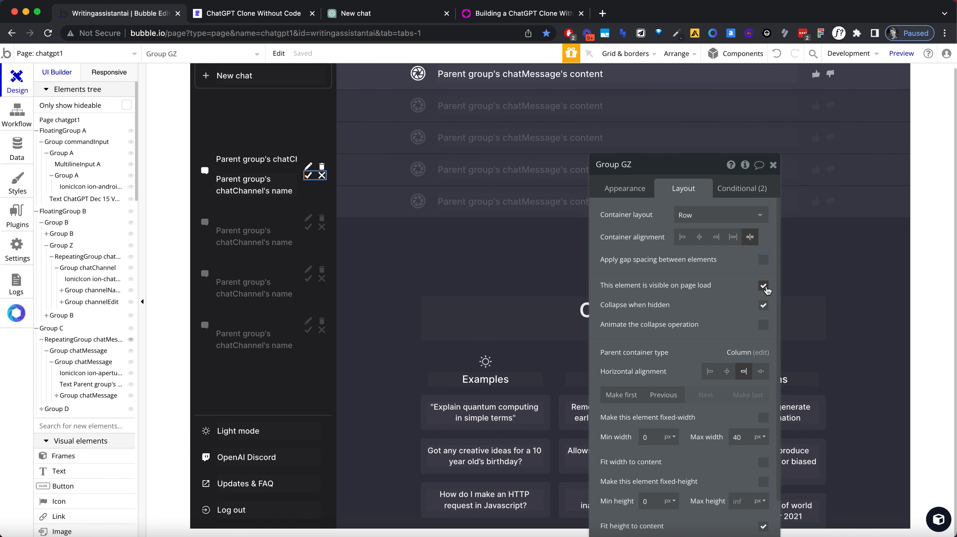
{"action": "left_click", "coordinate": [763, 285]}
{"action": "left_click", "coordinate": [316, 167]}
{"action": "left_click", "coordinate": [762, 285]}
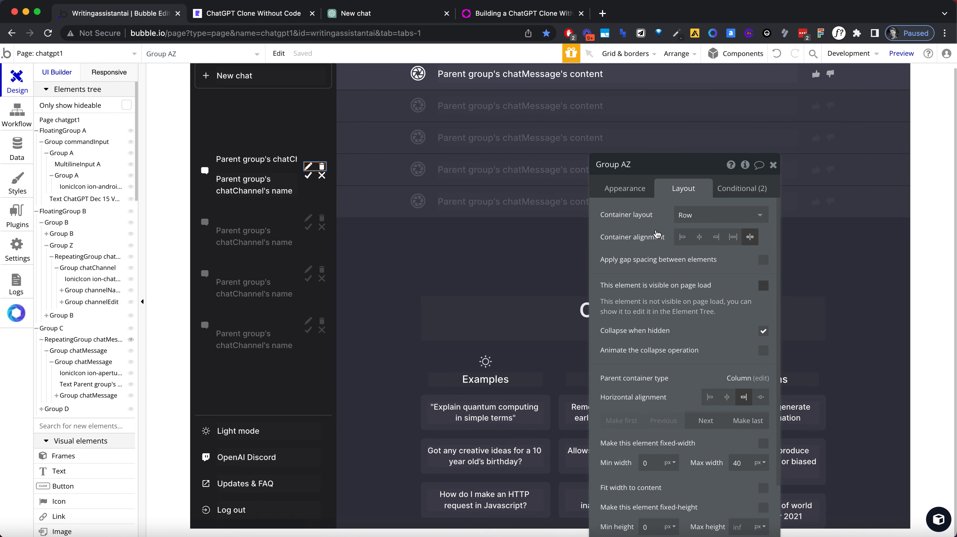
Step: Reload the app preview and try to edit the name of the "test2" chat
{"action": "left_click", "coordinate": [263, 15]}
{"action": "left_click", "coordinate": [269, 33]}
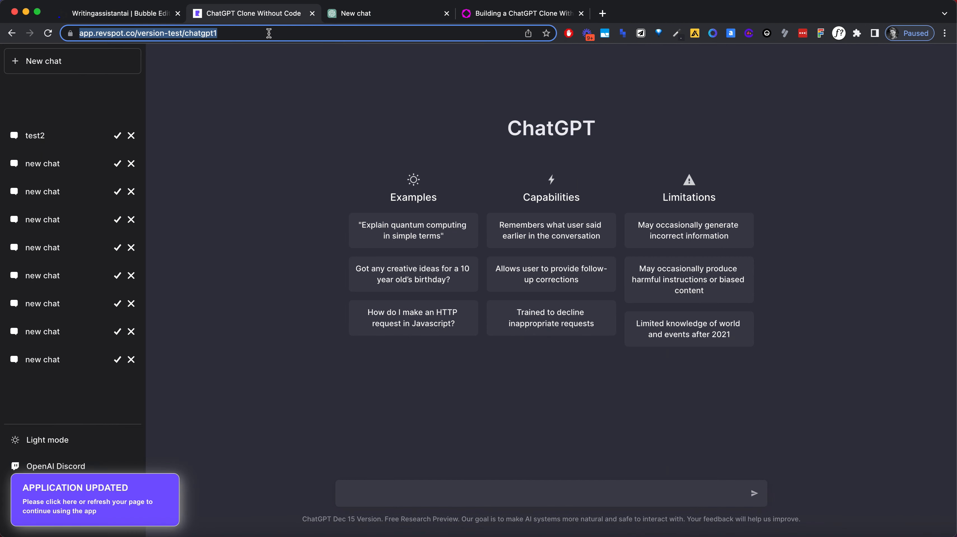
{"action": "key", "text": "Return"}
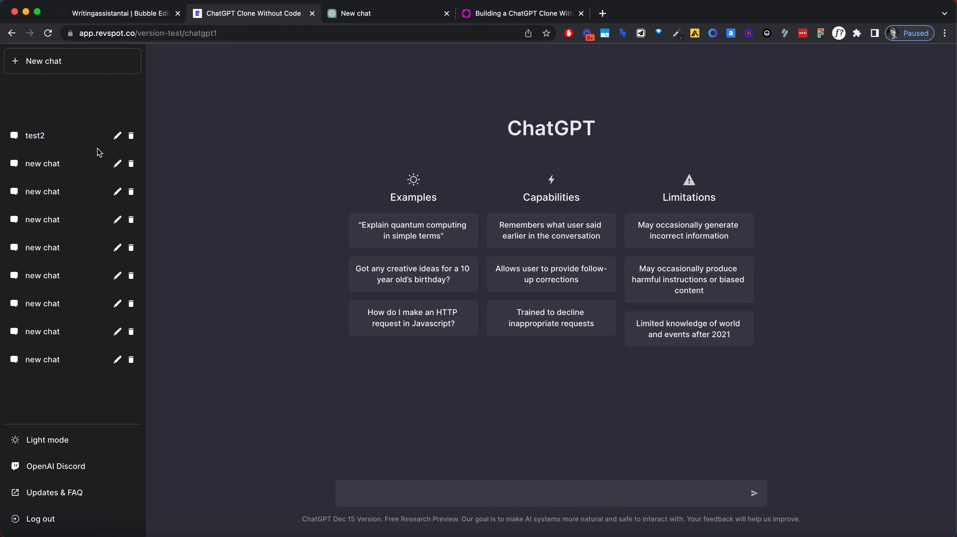
{"action": "left_click", "coordinate": [118, 136]}
{"action": "left_click", "coordinate": [118, 138]}
Step: Switch repeatedly between the first three sidebar chats to examine which icons each selected chat shows
{"action": "left_click", "coordinate": [88, 172]}
{"action": "left_click", "coordinate": [87, 185]}
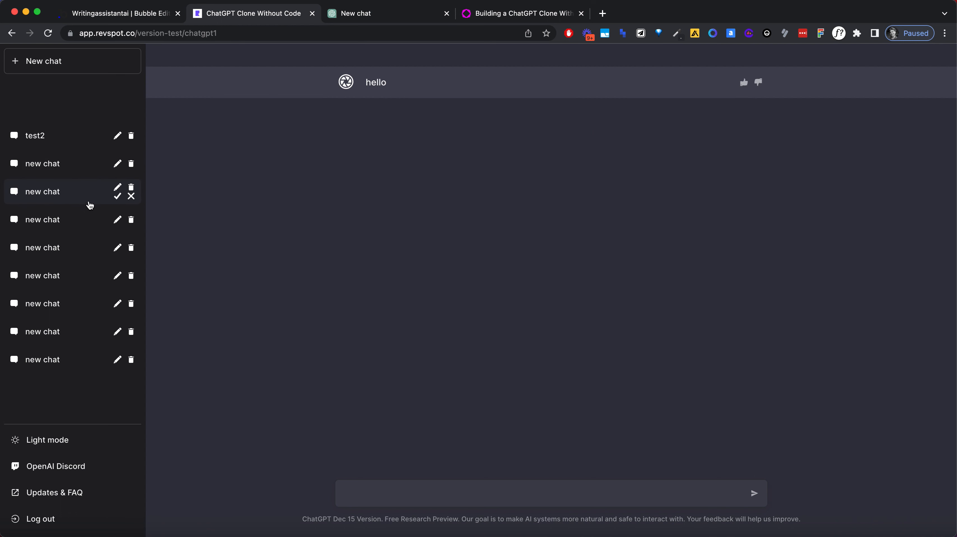
{"action": "left_click", "coordinate": [88, 182]}
{"action": "left_click", "coordinate": [86, 165]}
{"action": "left_click", "coordinate": [83, 147]}
{"action": "left_click", "coordinate": [85, 168]}
{"action": "left_click", "coordinate": [83, 146]}
{"action": "left_click", "coordinate": [87, 168]}
{"action": "left_click", "coordinate": [89, 193]}
{"action": "left_click", "coordinate": [86, 168]}
{"action": "left_click", "coordinate": [90, 194]}
{"action": "left_click", "coordinate": [82, 169]}
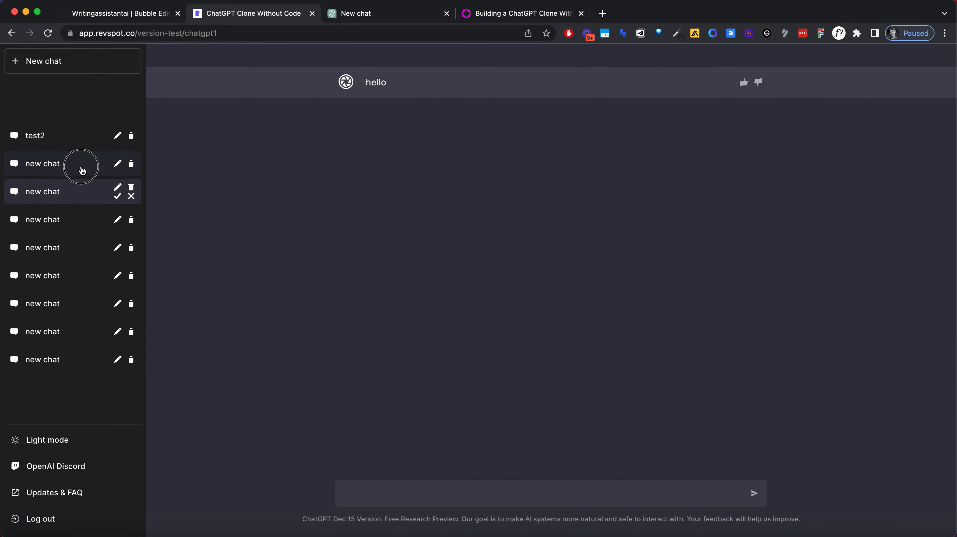
Step: In the Bubble editor, remove the "Parent group's chatChannel is chatgpt1's chatChannel" condition from the checkmark/close icon group
{"action": "left_click", "coordinate": [130, 13]}
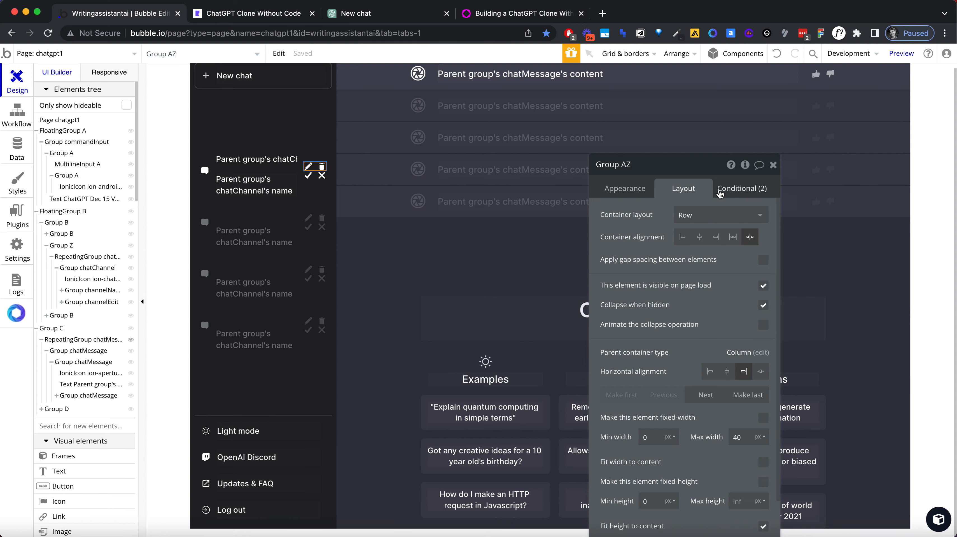
{"action": "left_click", "coordinate": [317, 177]}
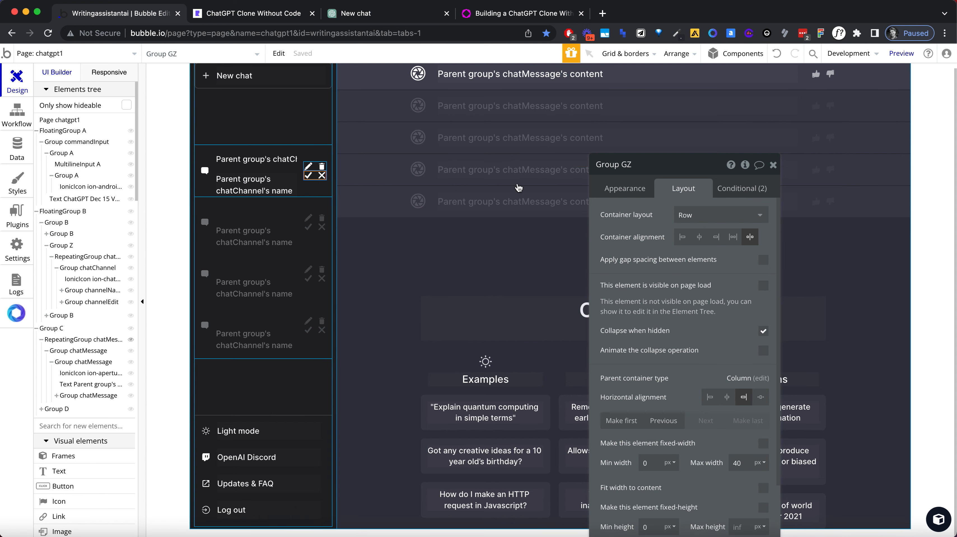
{"action": "left_click", "coordinate": [739, 193]}
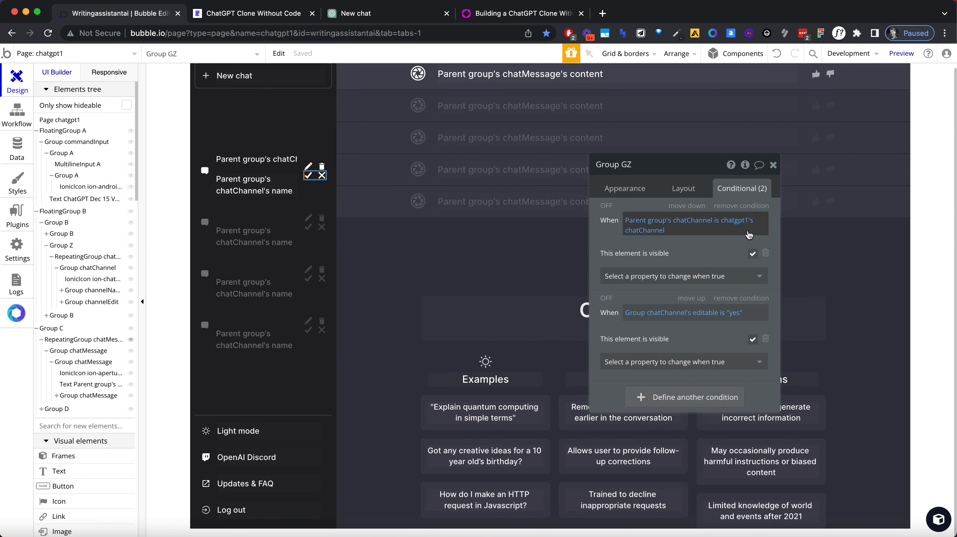
{"action": "left_click", "coordinate": [729, 206]}
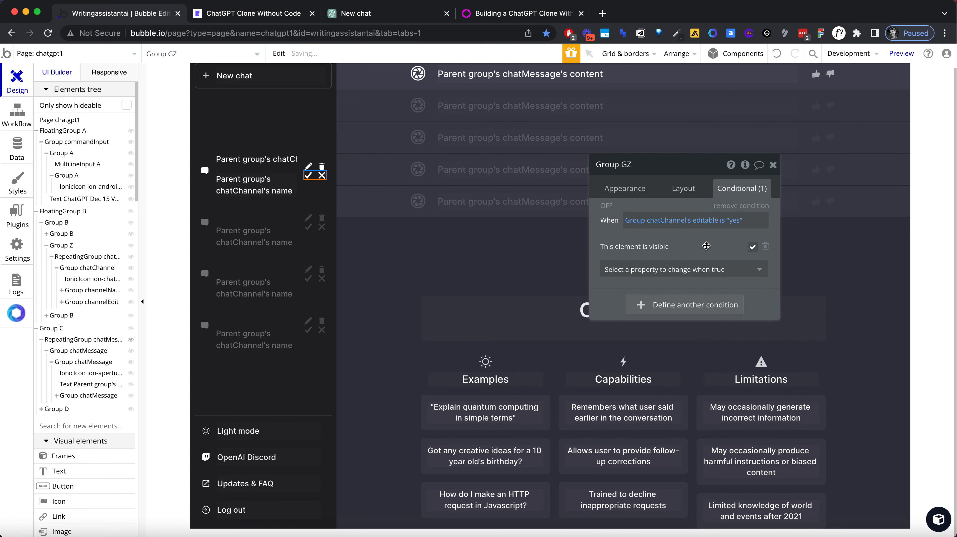
Step: Turn off page-load visibility for the edit/delete icon group and check the operator options of its editable condition
{"action": "left_click", "coordinate": [314, 166]}
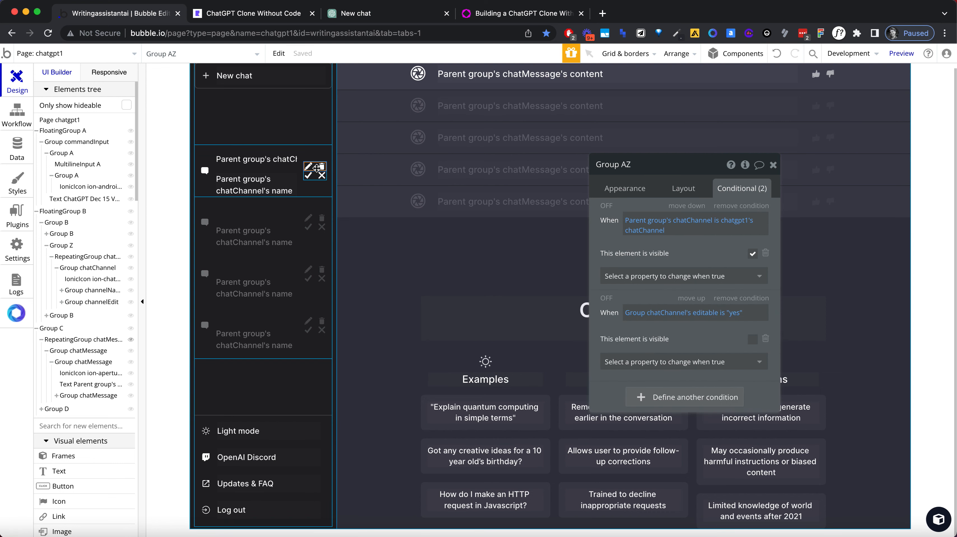
{"action": "left_click", "coordinate": [683, 189]}
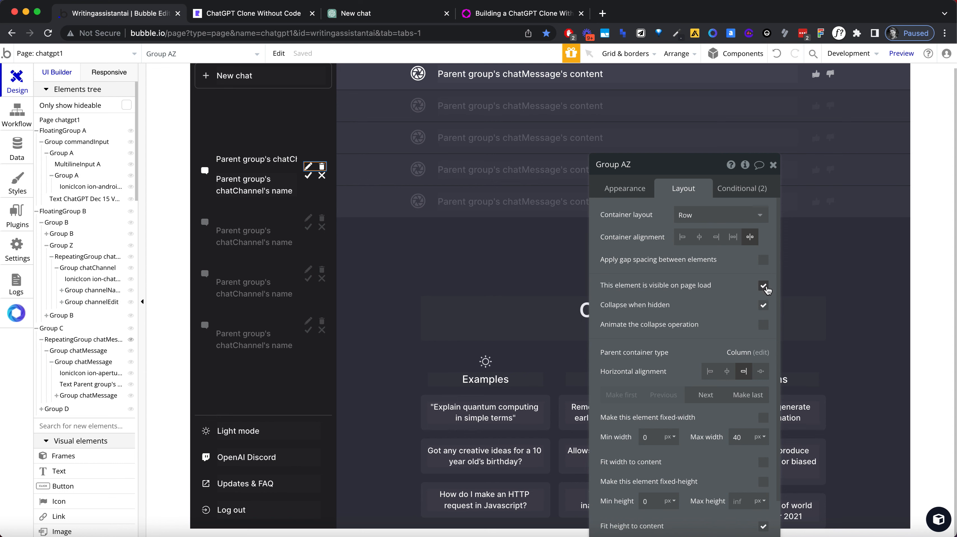
{"action": "left_click", "coordinate": [762, 285]}
{"action": "left_click", "coordinate": [733, 189]}
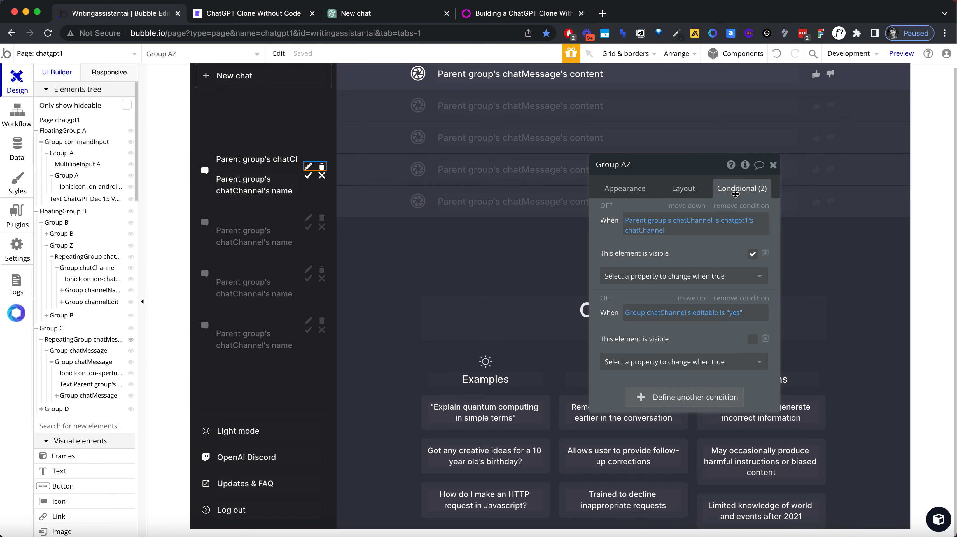
{"action": "left_click", "coordinate": [733, 312]}
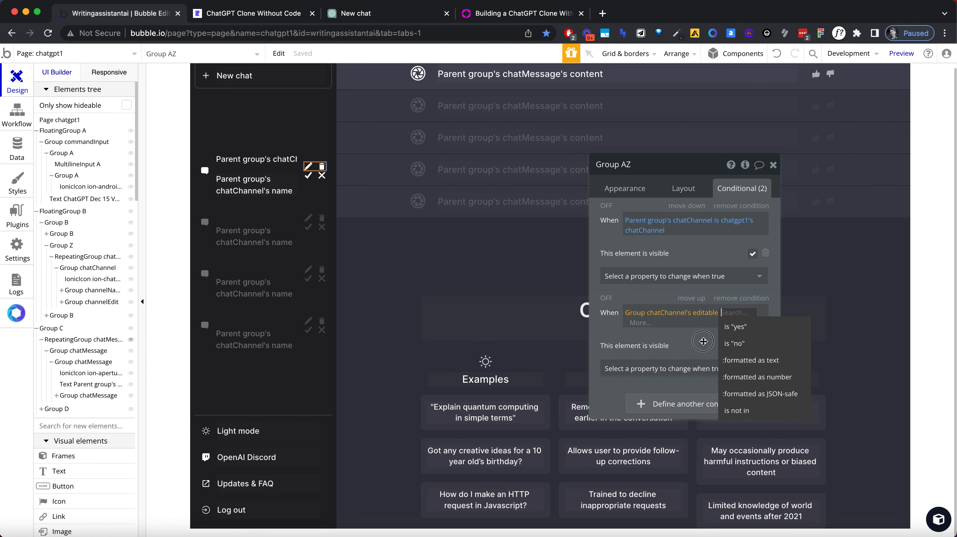
{"action": "left_click", "coordinate": [739, 343]}
Step: Reload the app preview, select the "test2" chat and test its edit and confirm icons
{"action": "left_click", "coordinate": [263, 14]}
{"action": "left_click", "coordinate": [265, 28]}
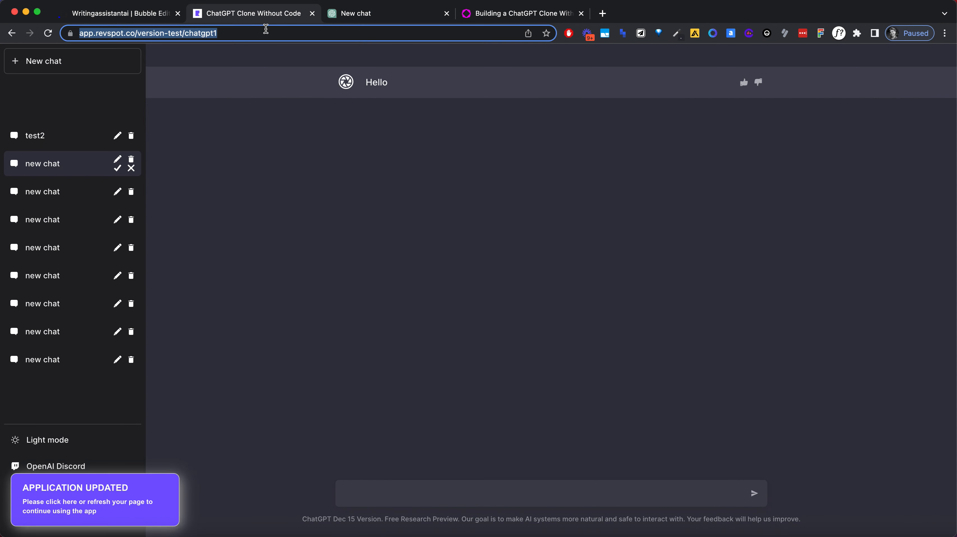
{"action": "key", "text": "Return"}
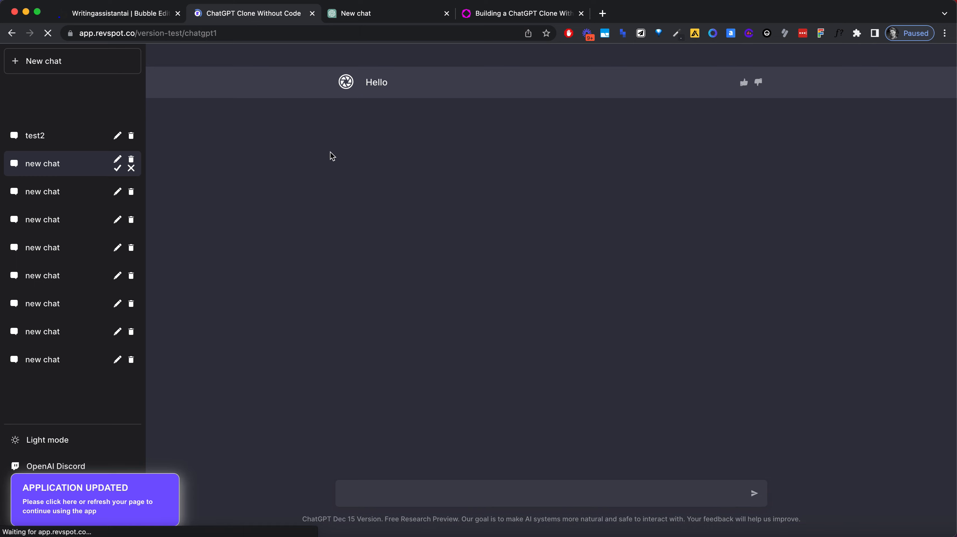
{"action": "left_click", "coordinate": [85, 138]}
{"action": "left_click", "coordinate": [117, 138]}
{"action": "left_click", "coordinate": [117, 138]}
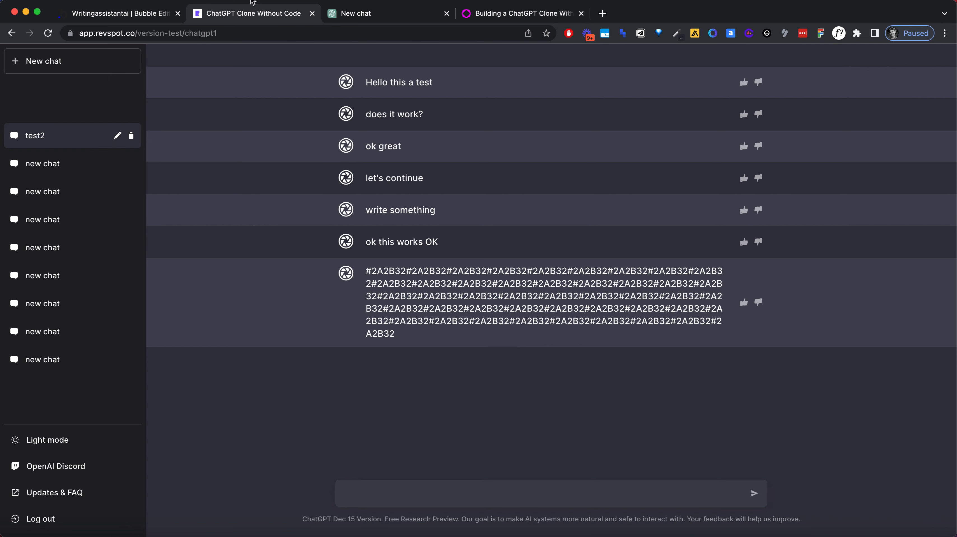
Step: Switch to the original ChatGPT and select its sidebar chats to examine how their icons behave
{"action": "left_click", "coordinate": [376, 13]}
{"action": "left_click", "coordinate": [101, 121]}
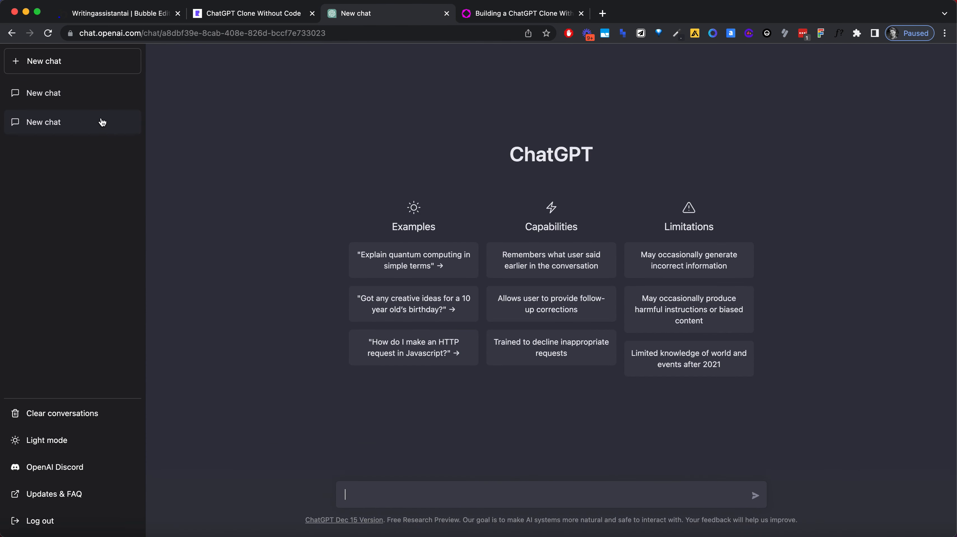
{"action": "left_click", "coordinate": [74, 96]}
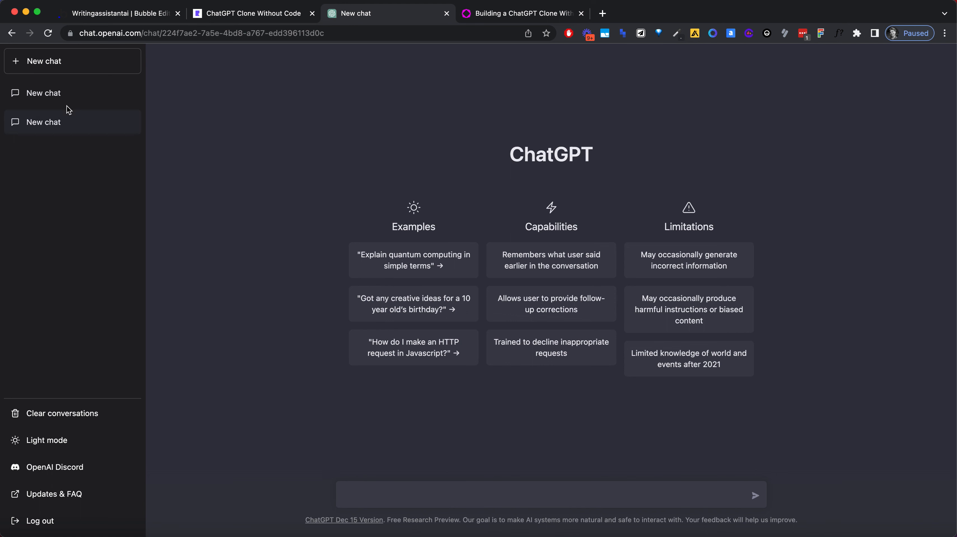
{"action": "double_click", "coordinate": [53, 96]}
{"action": "left_click", "coordinate": [137, 92]}
Step: Reload the clone's preview, compare its sidebar with the original ChatGPT and return to the Bubble editor
{"action": "left_click", "coordinate": [144, 14]}
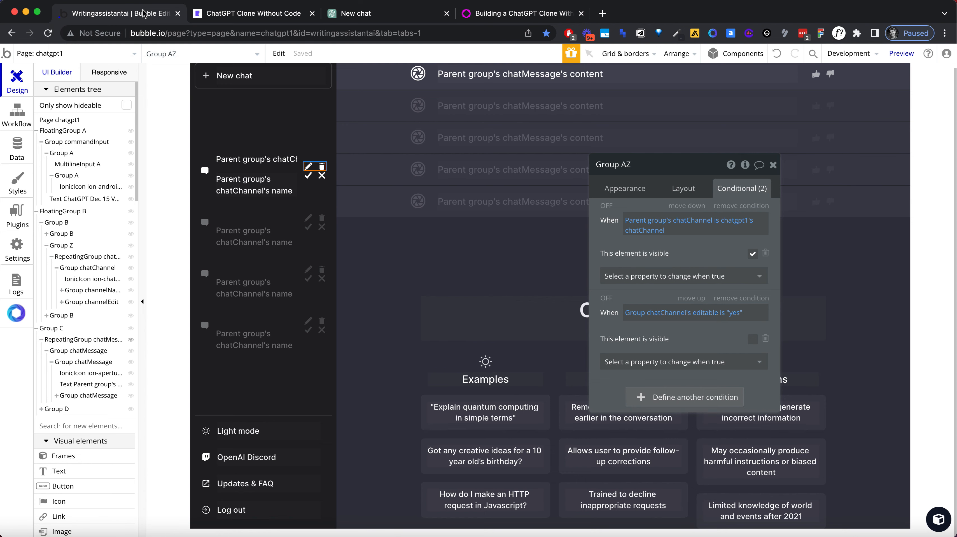
{"action": "left_click", "coordinate": [225, 14]}
{"action": "left_click", "coordinate": [224, 29]}
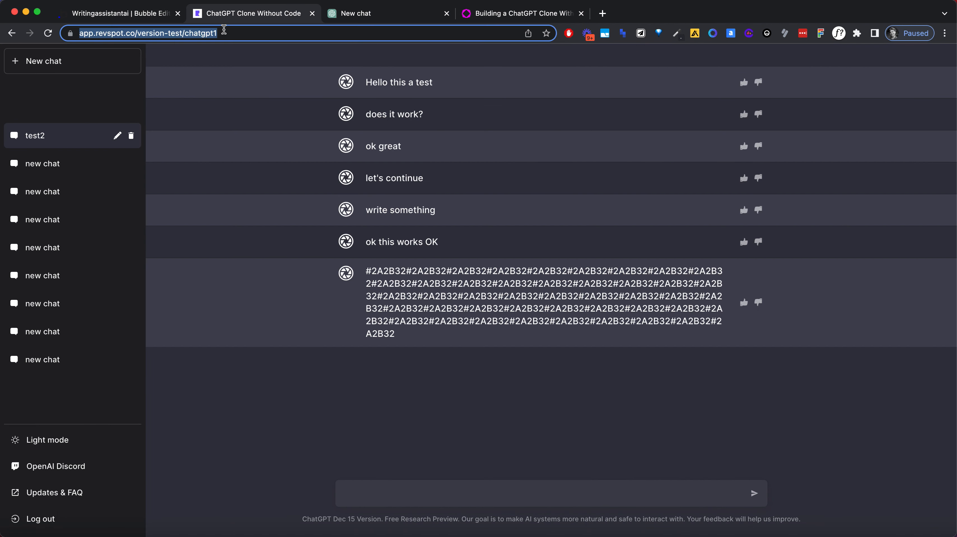
{"action": "key", "text": "Return"}
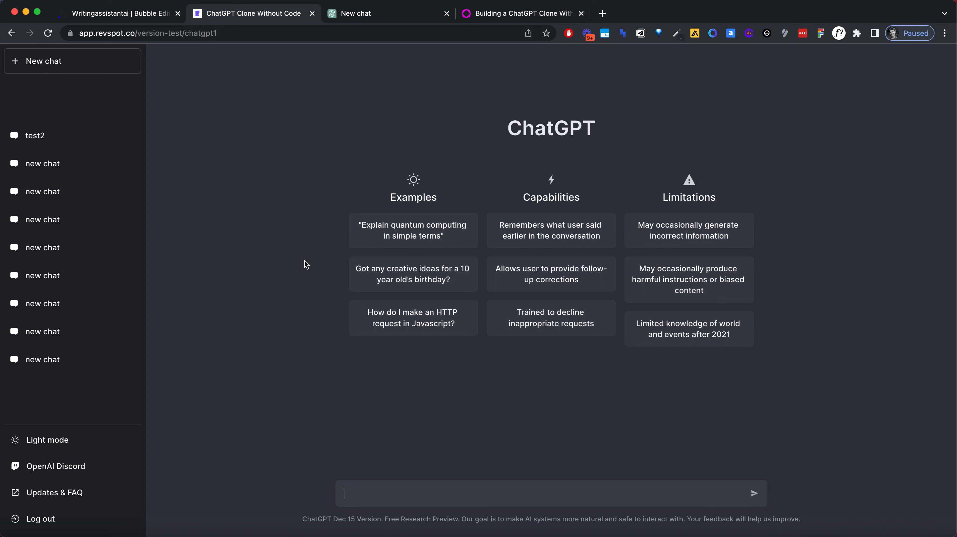
{"action": "left_click", "coordinate": [363, 19]}
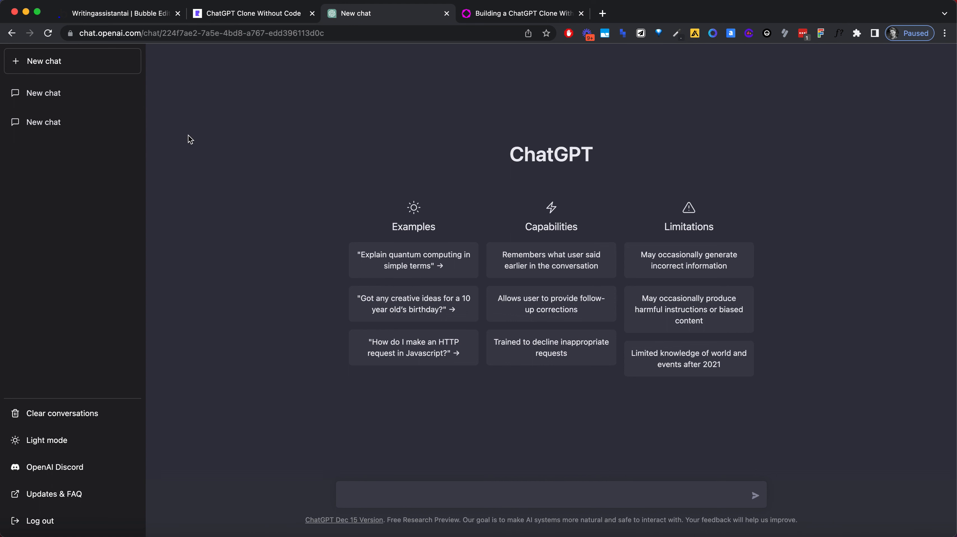
{"action": "left_click", "coordinate": [122, 18]}
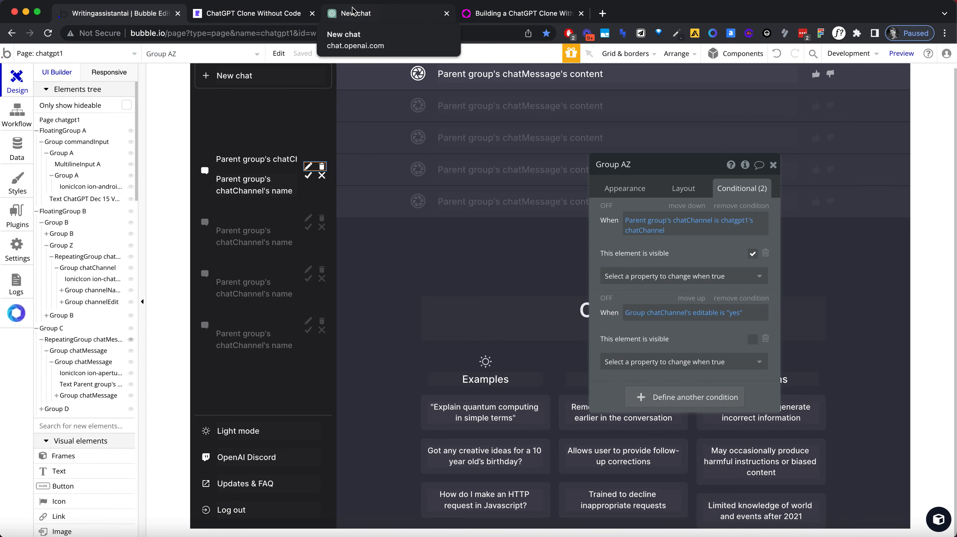
Step: Reload the clone's preview and start a new chat by sending the message "Hello"
{"action": "left_click", "coordinate": [269, 19]}
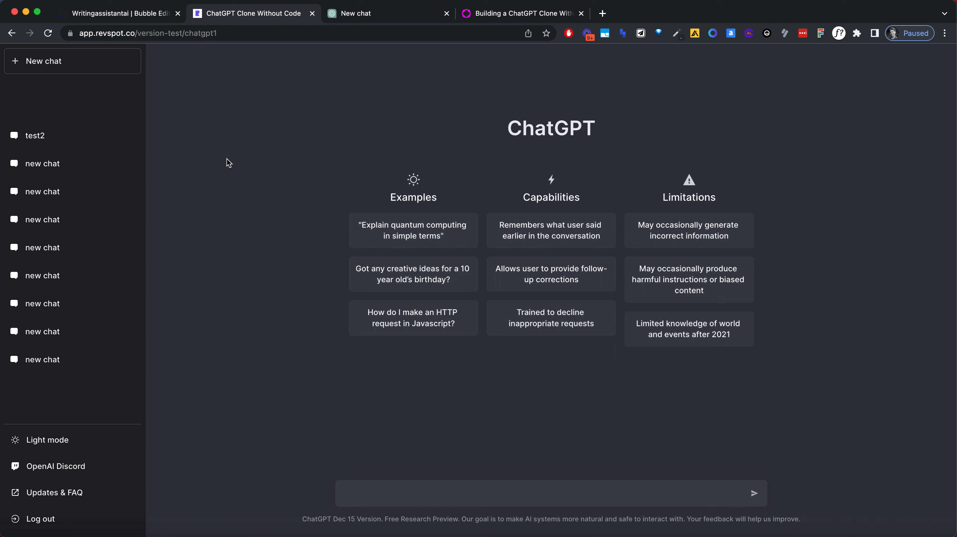
{"action": "left_click", "coordinate": [244, 32]}
{"action": "key", "text": "Return"}
{"action": "type", "text": "Hello"}
{"action": "key", "text": "Return"}
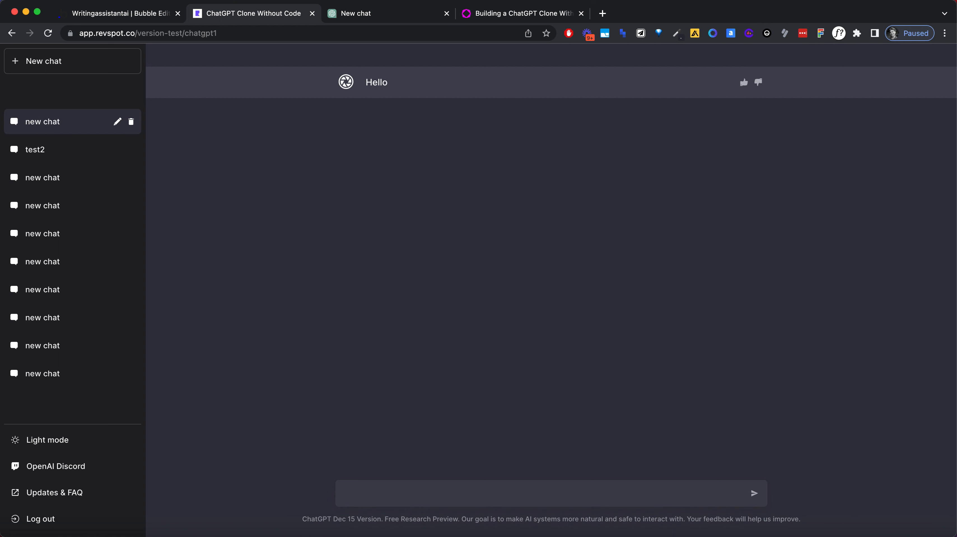